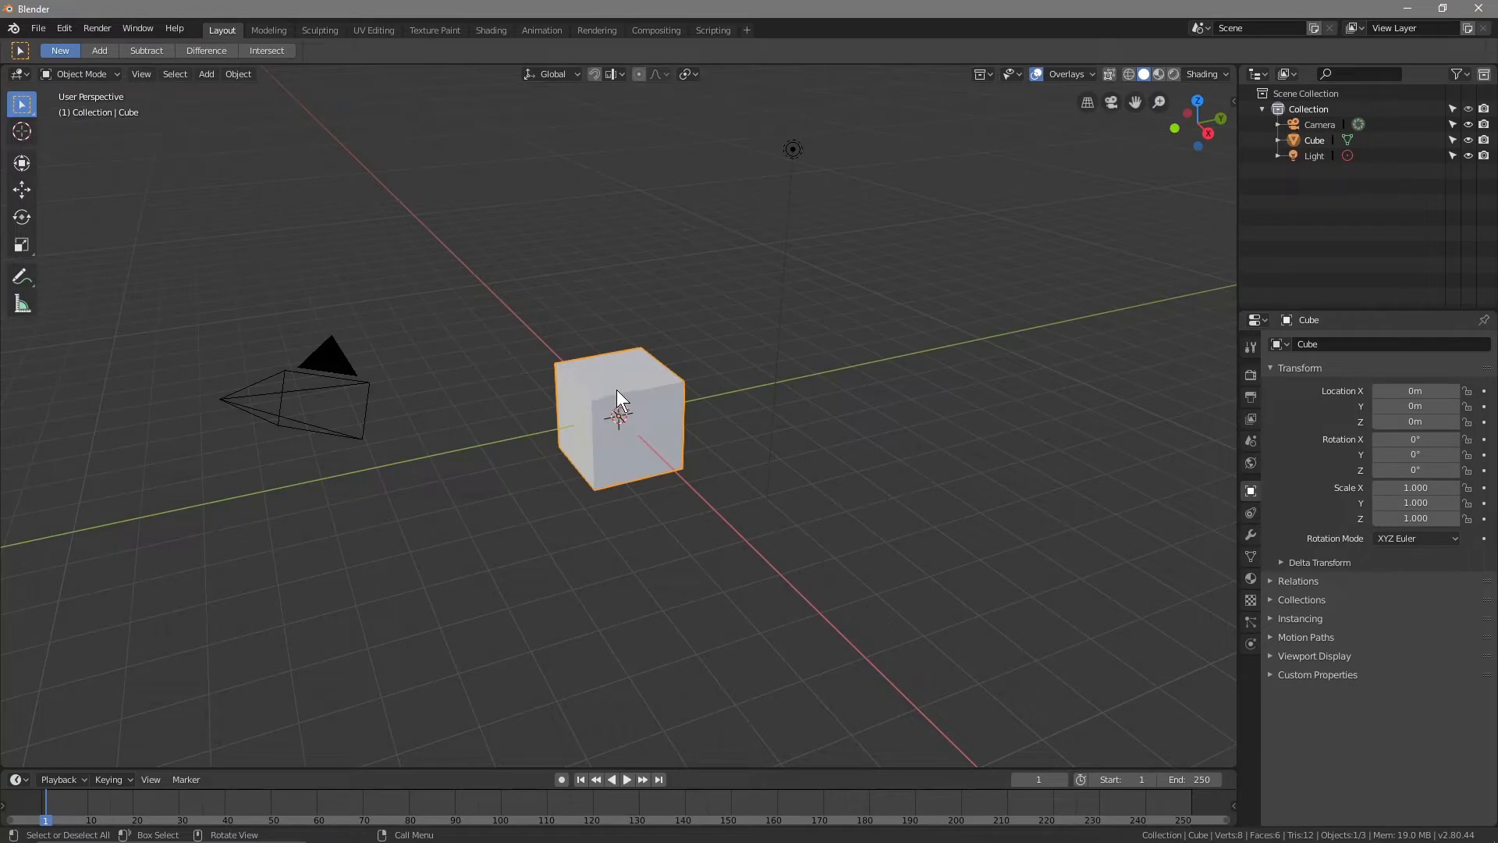
# Delete the default cube and the light from the scene
pyautogui.press('Delete')
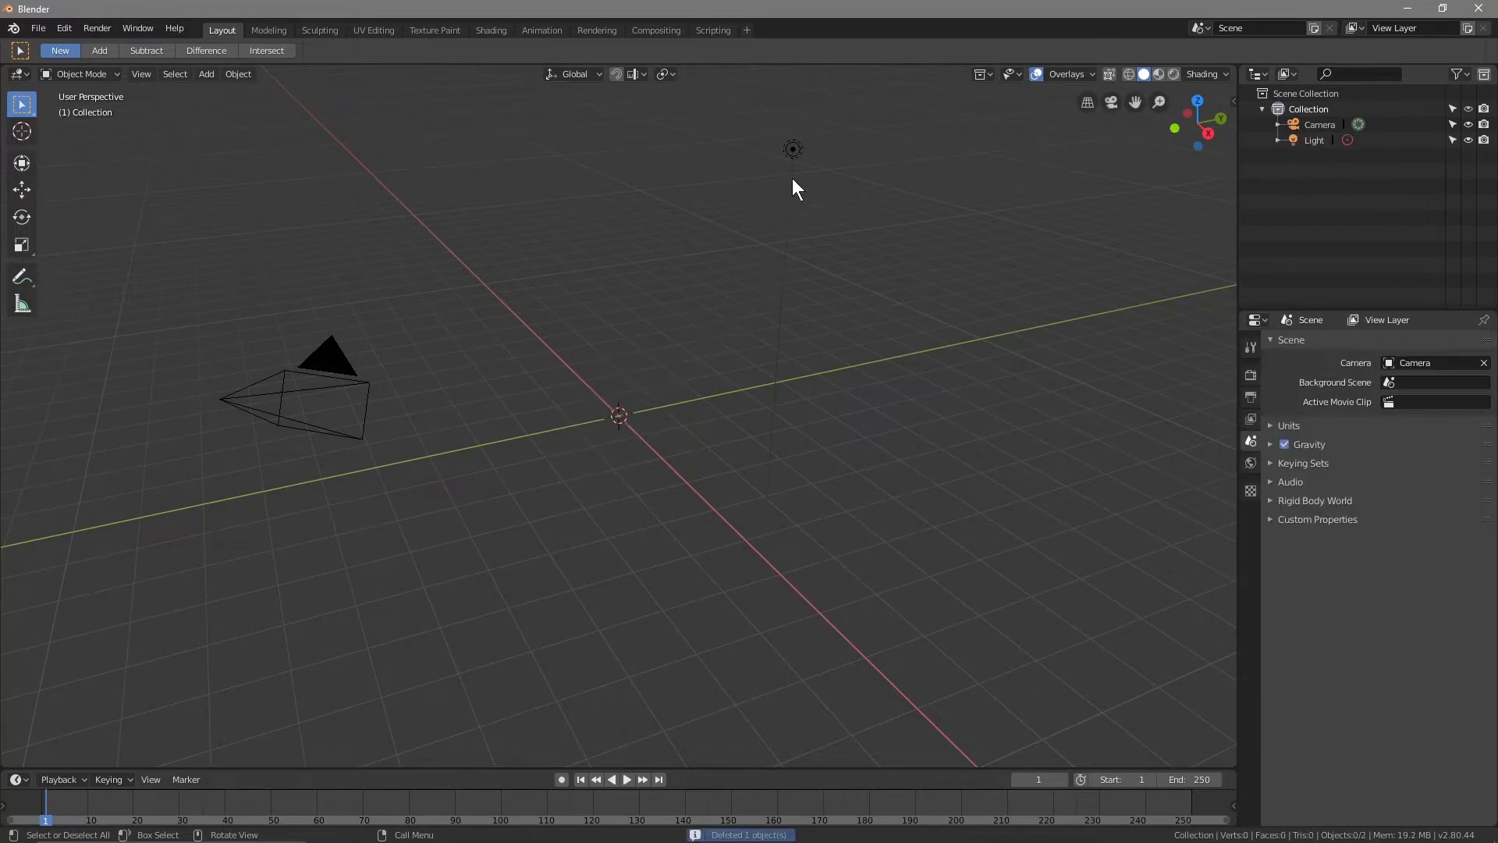
pyautogui.click(791, 150)
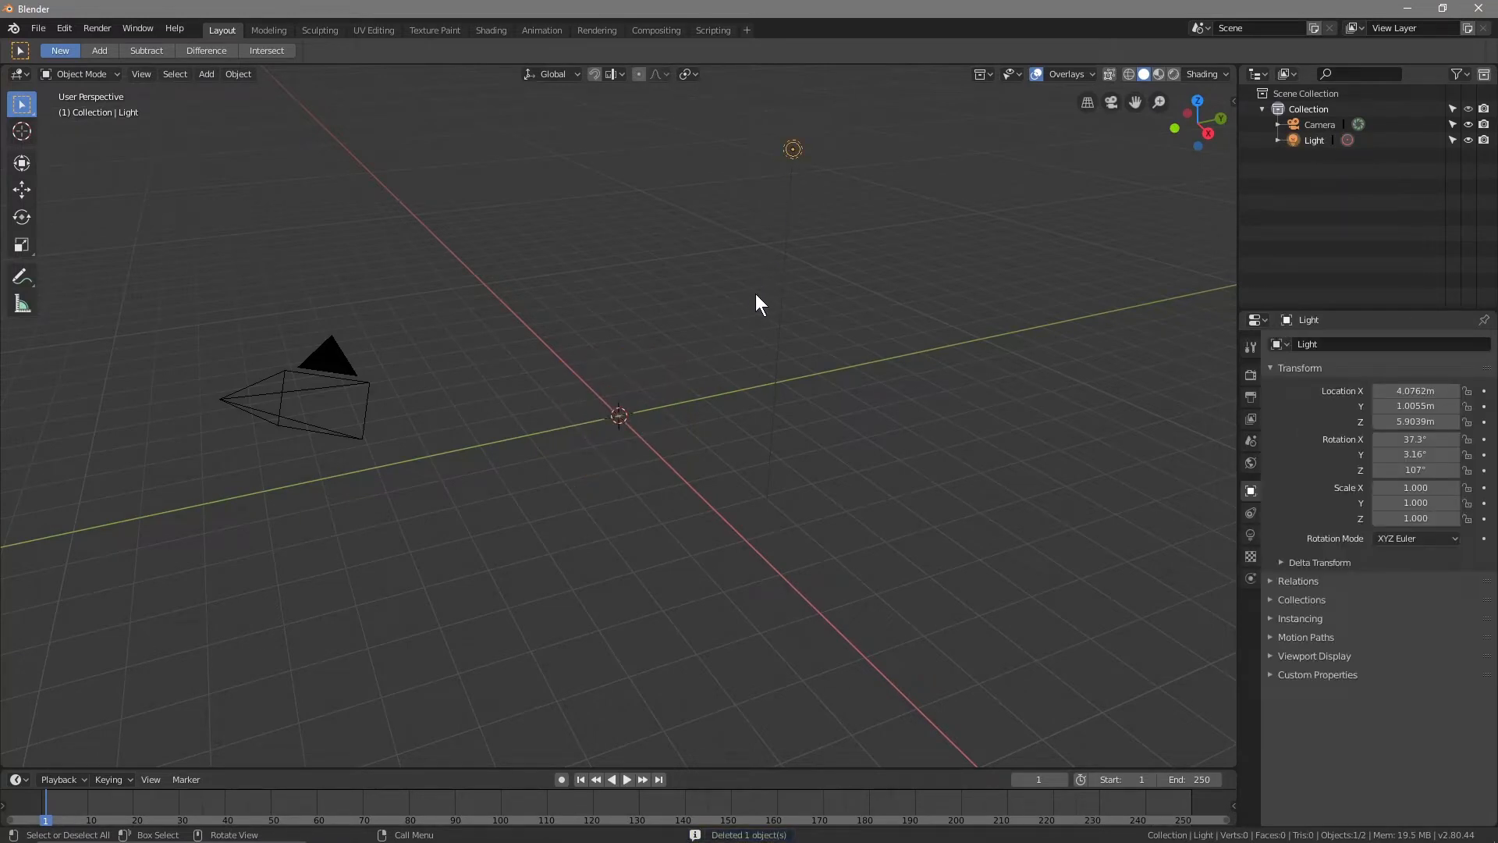
pyautogui.press('Delete')
# Save the scene as "scifi animation loop v2 - 01.blend" in the Blender 2.8 - Sci-Fi Looping Animation - v2 folder
pyautogui.click(37, 29)
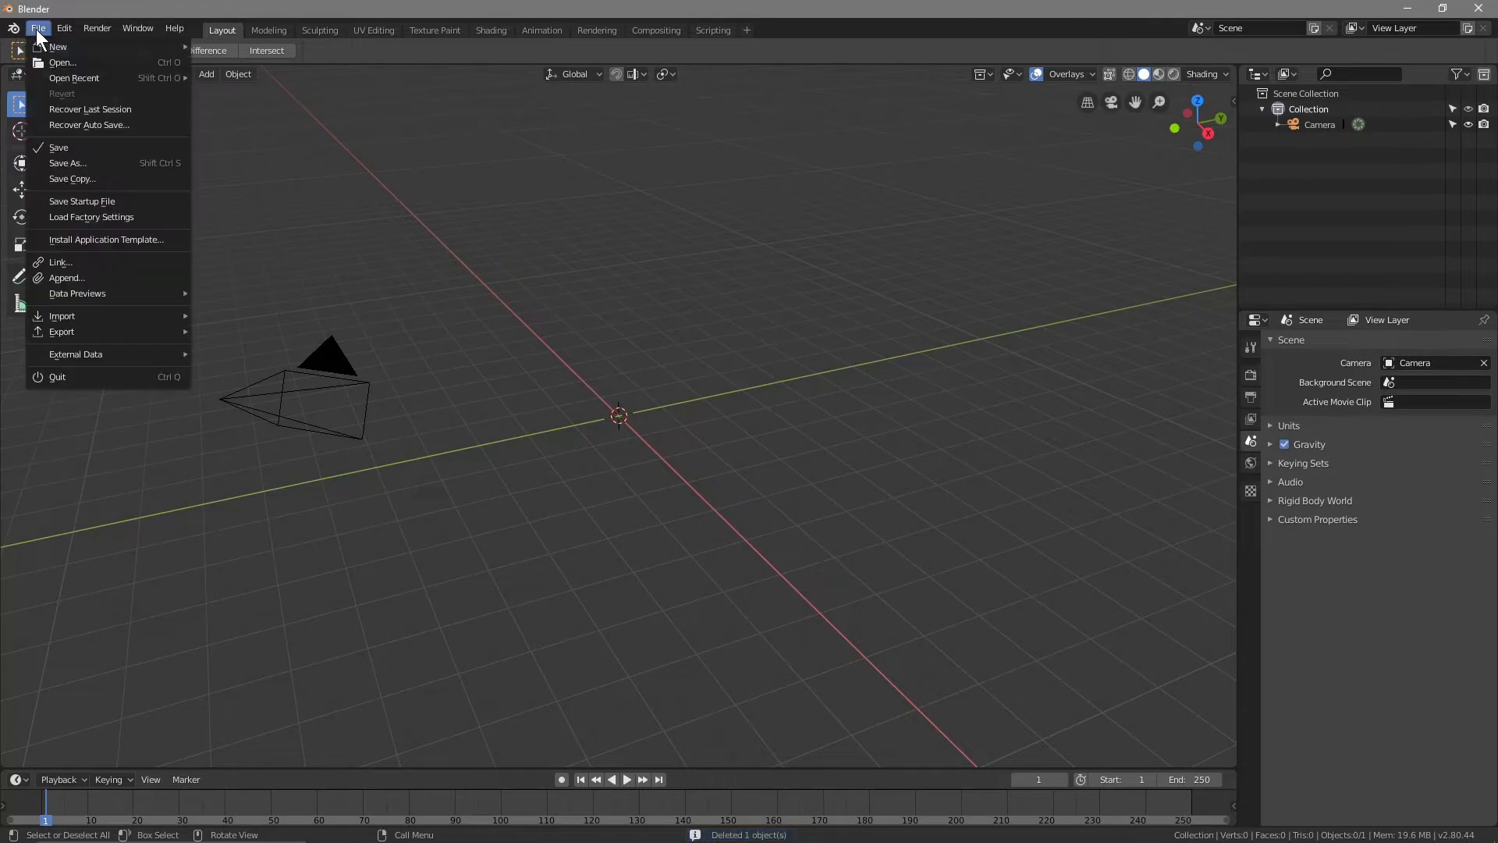
pyautogui.click(64, 163)
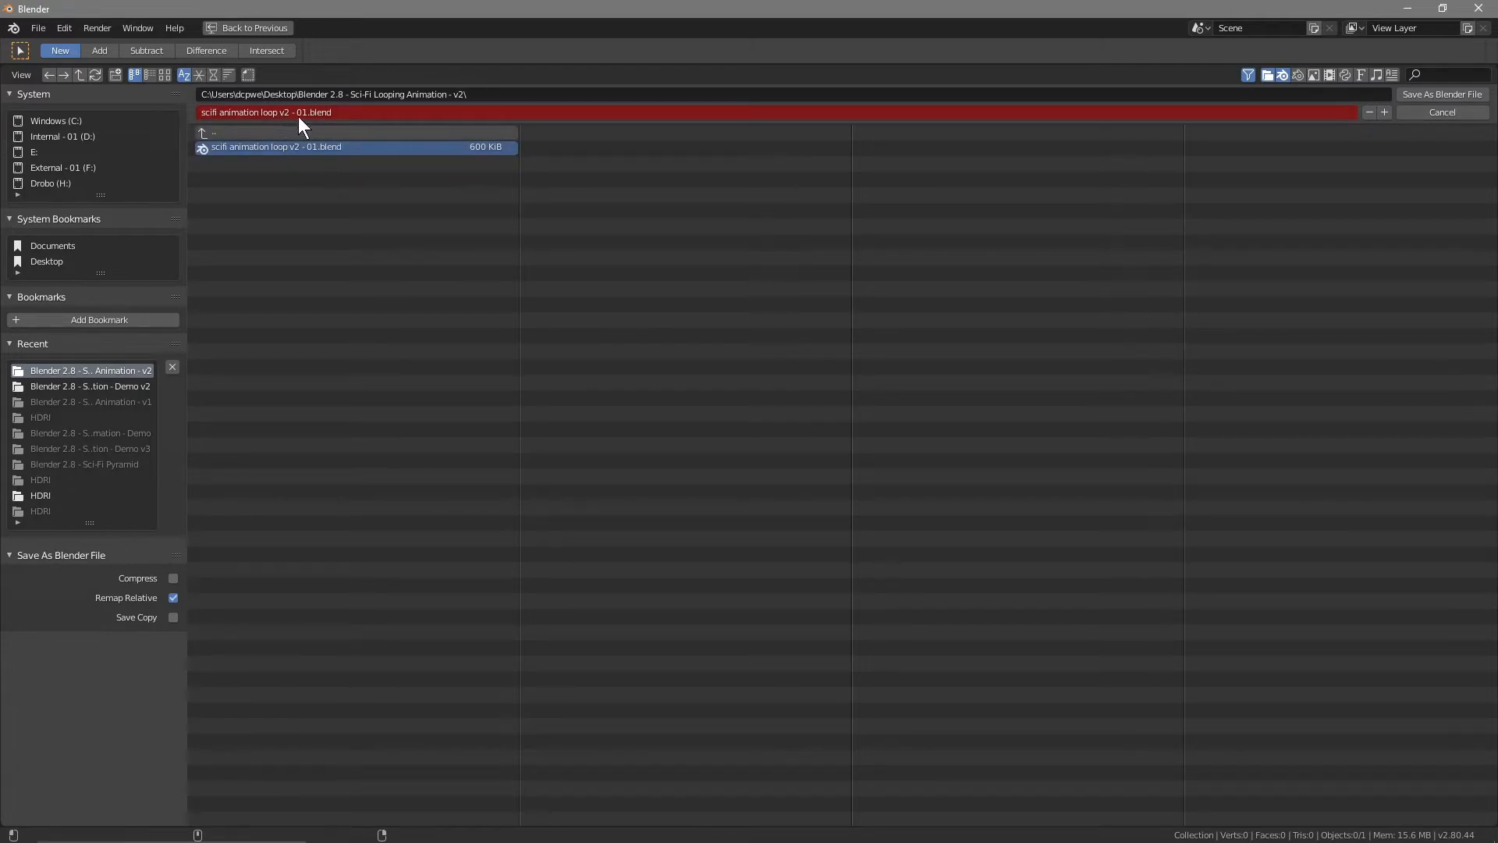
pyautogui.click(1442, 94)
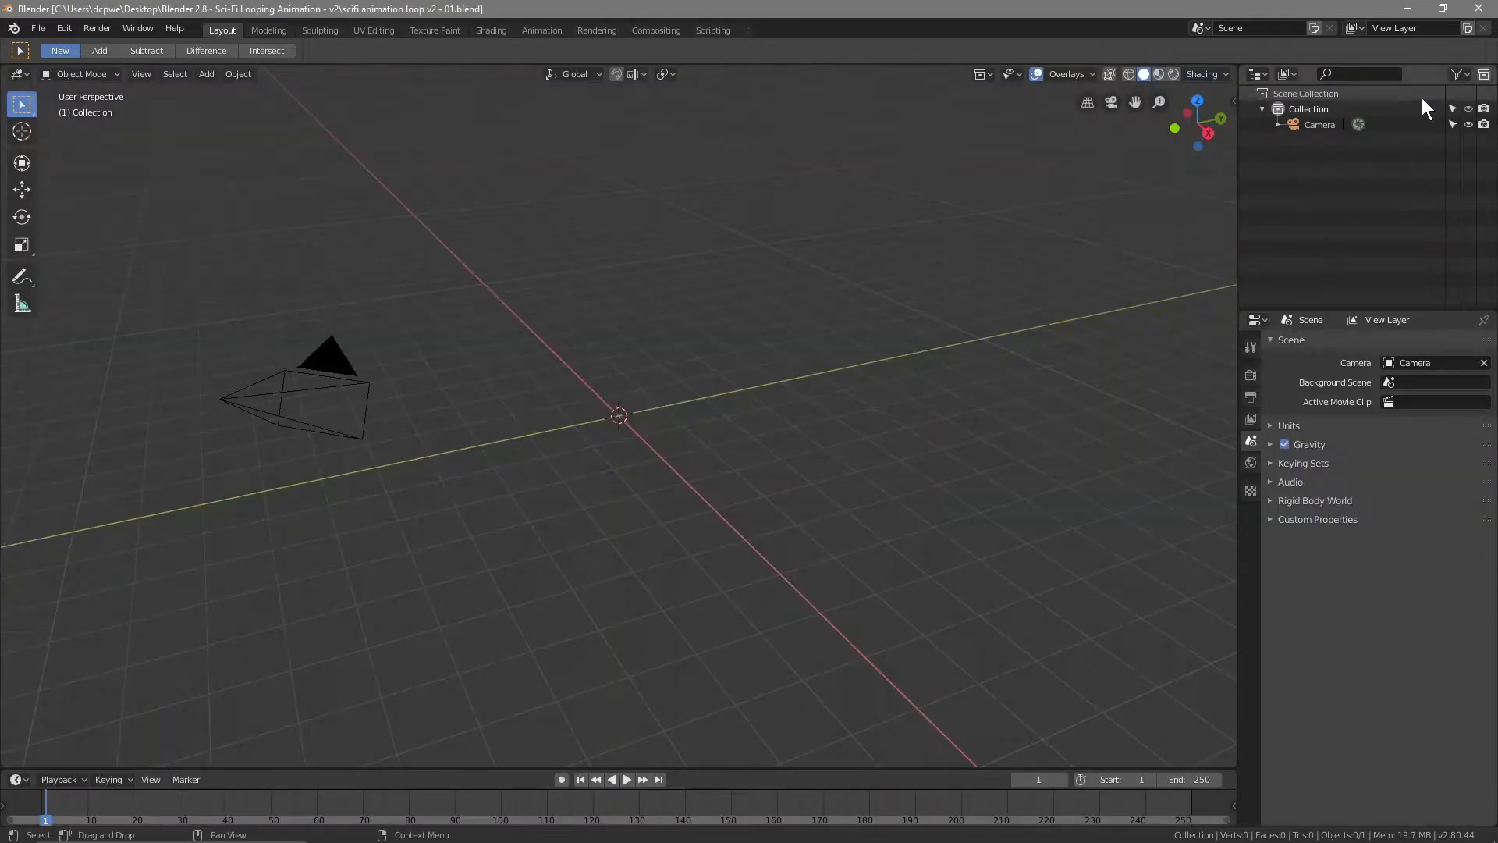
# Add a cylinder mesh at the world origin
pyautogui.moveTo(495, 507); pyautogui.dragTo(578, 555, button='middle')
pyautogui.moveTo(537, 505); pyautogui.dragTo(545, 599, button='middle')
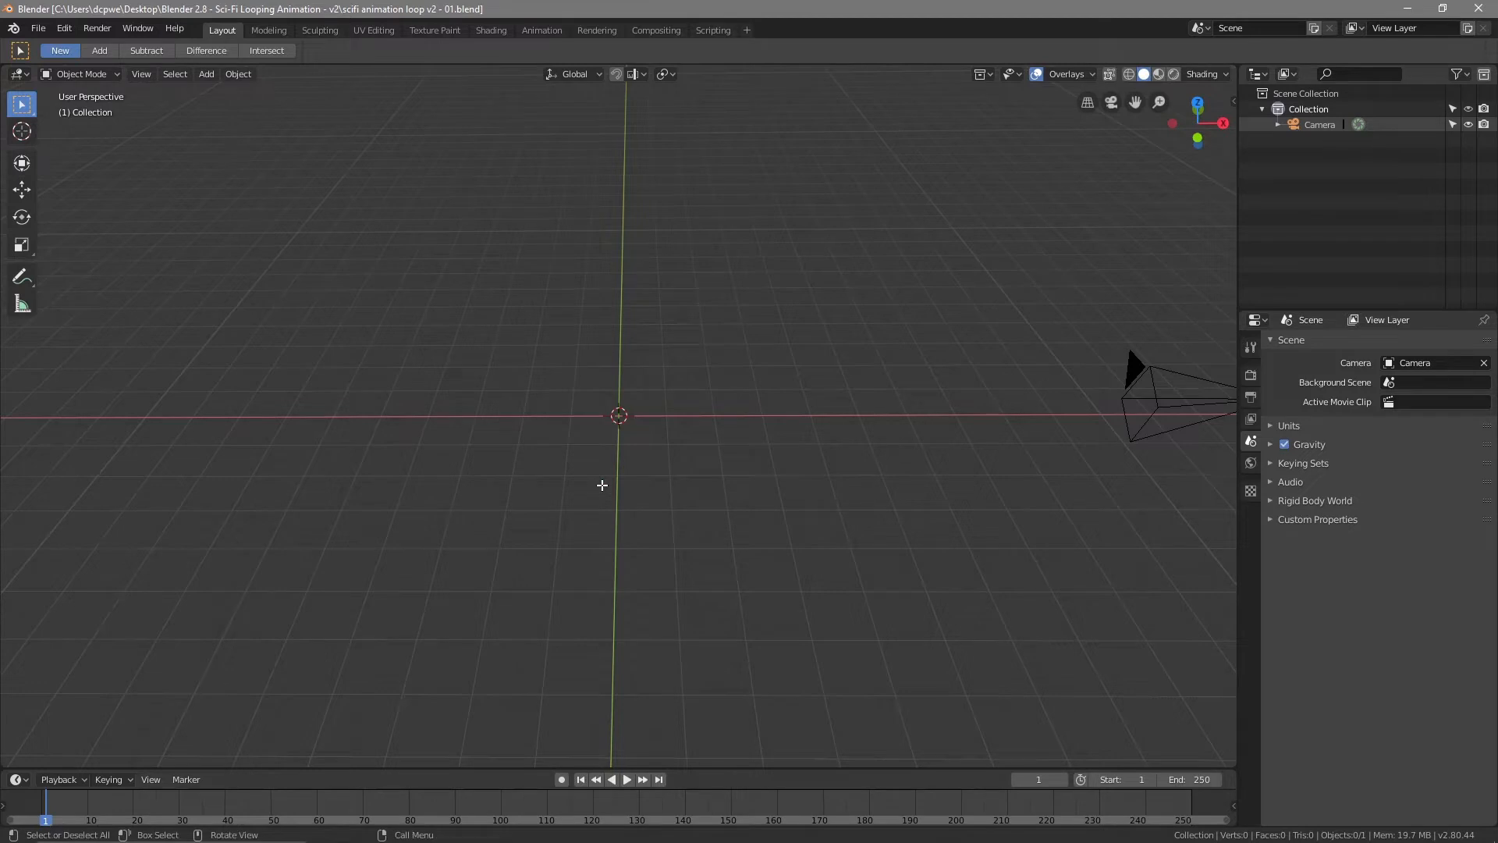
pyautogui.hotkey('shift', 'a')
pyautogui.moveTo(604, 485)
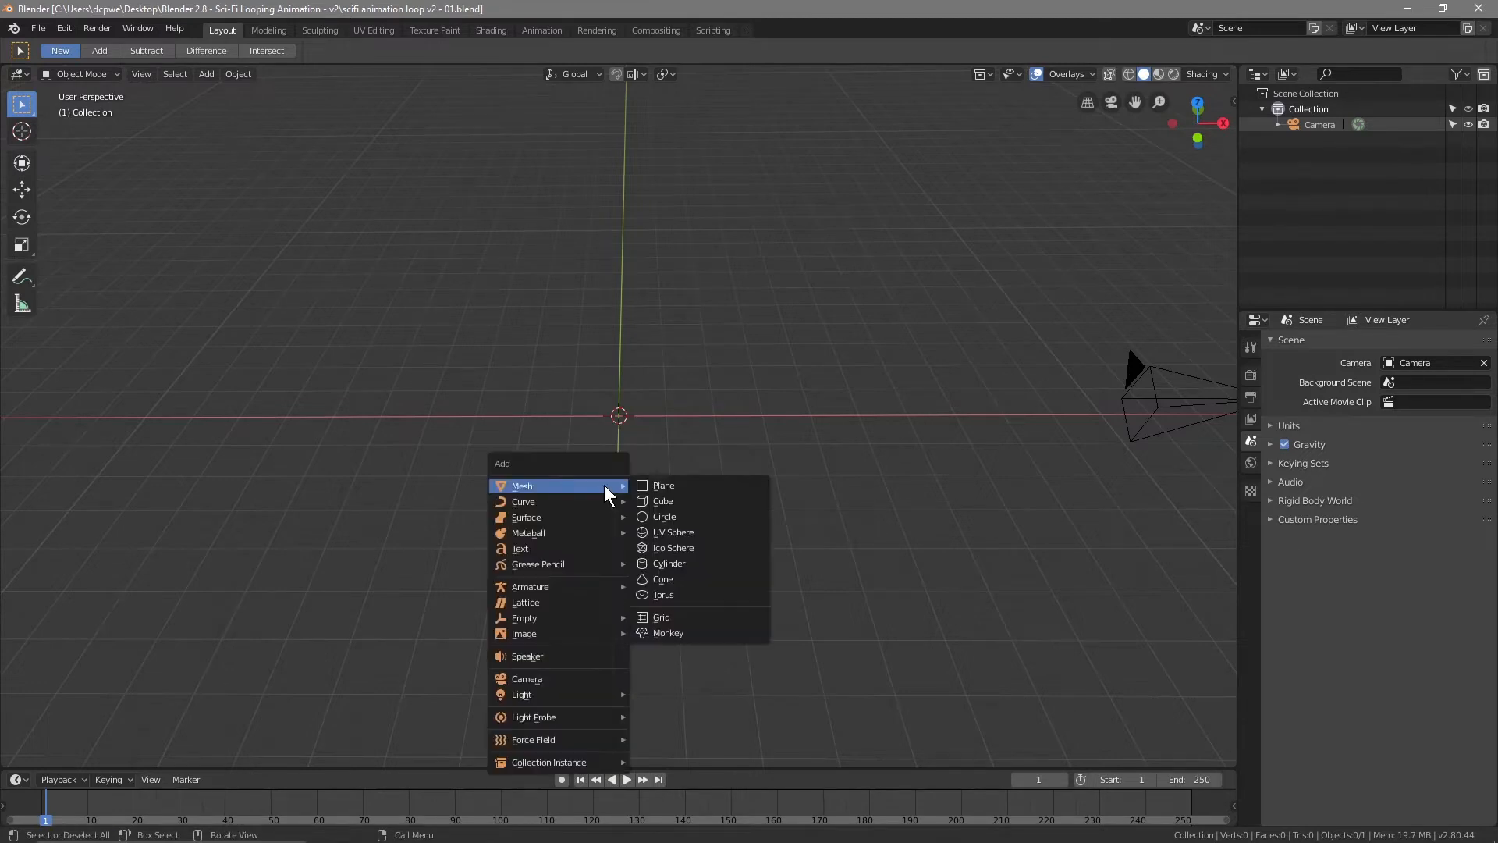
pyautogui.click(708, 563)
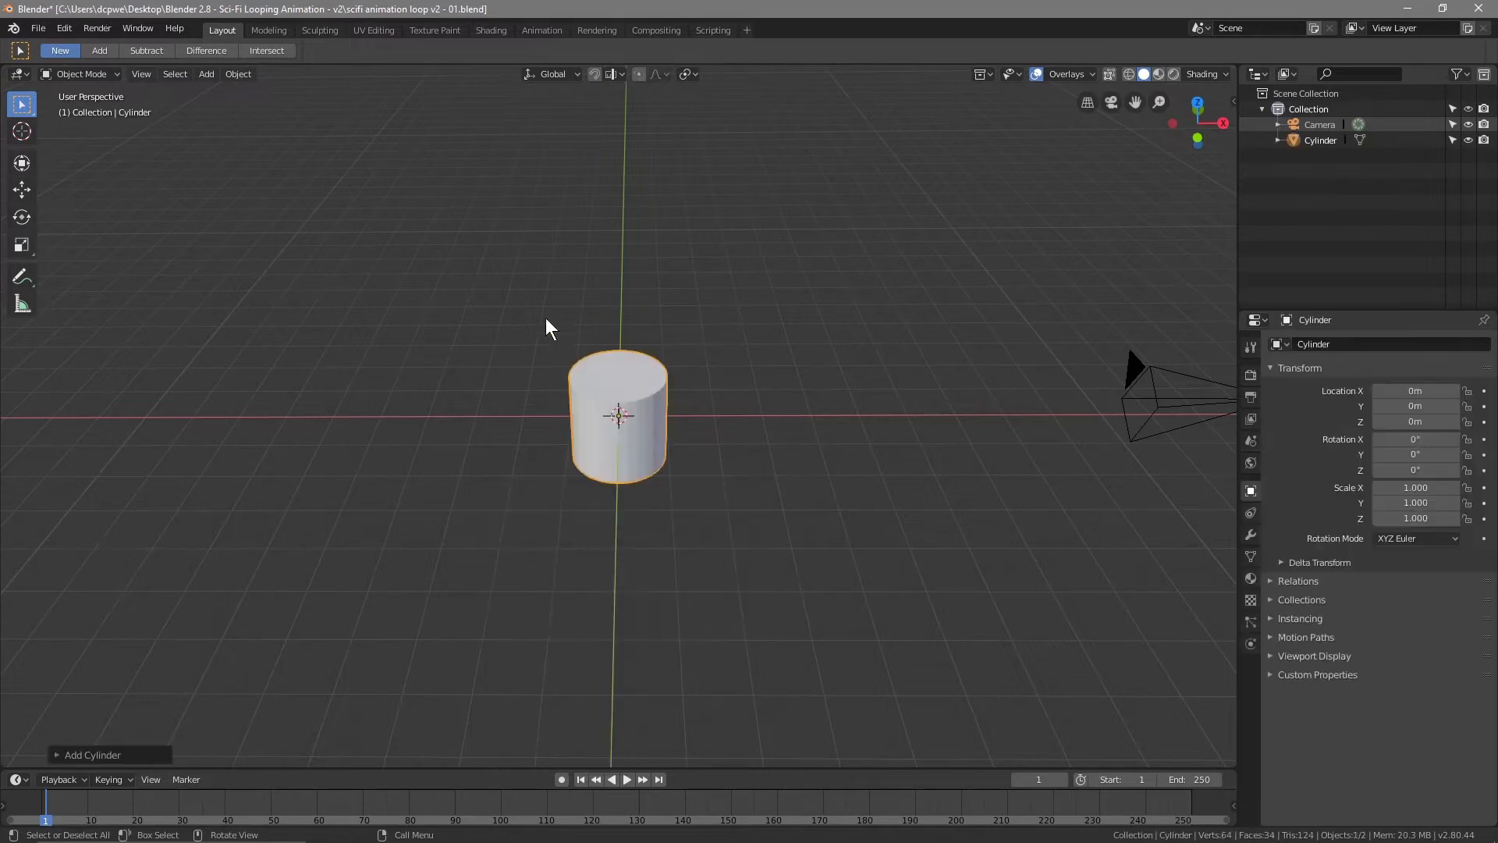
# Give the new cylinder 3 vertices and set its cap fill type to Nothing
pyautogui.click(94, 755)
pyautogui.click(225, 568)
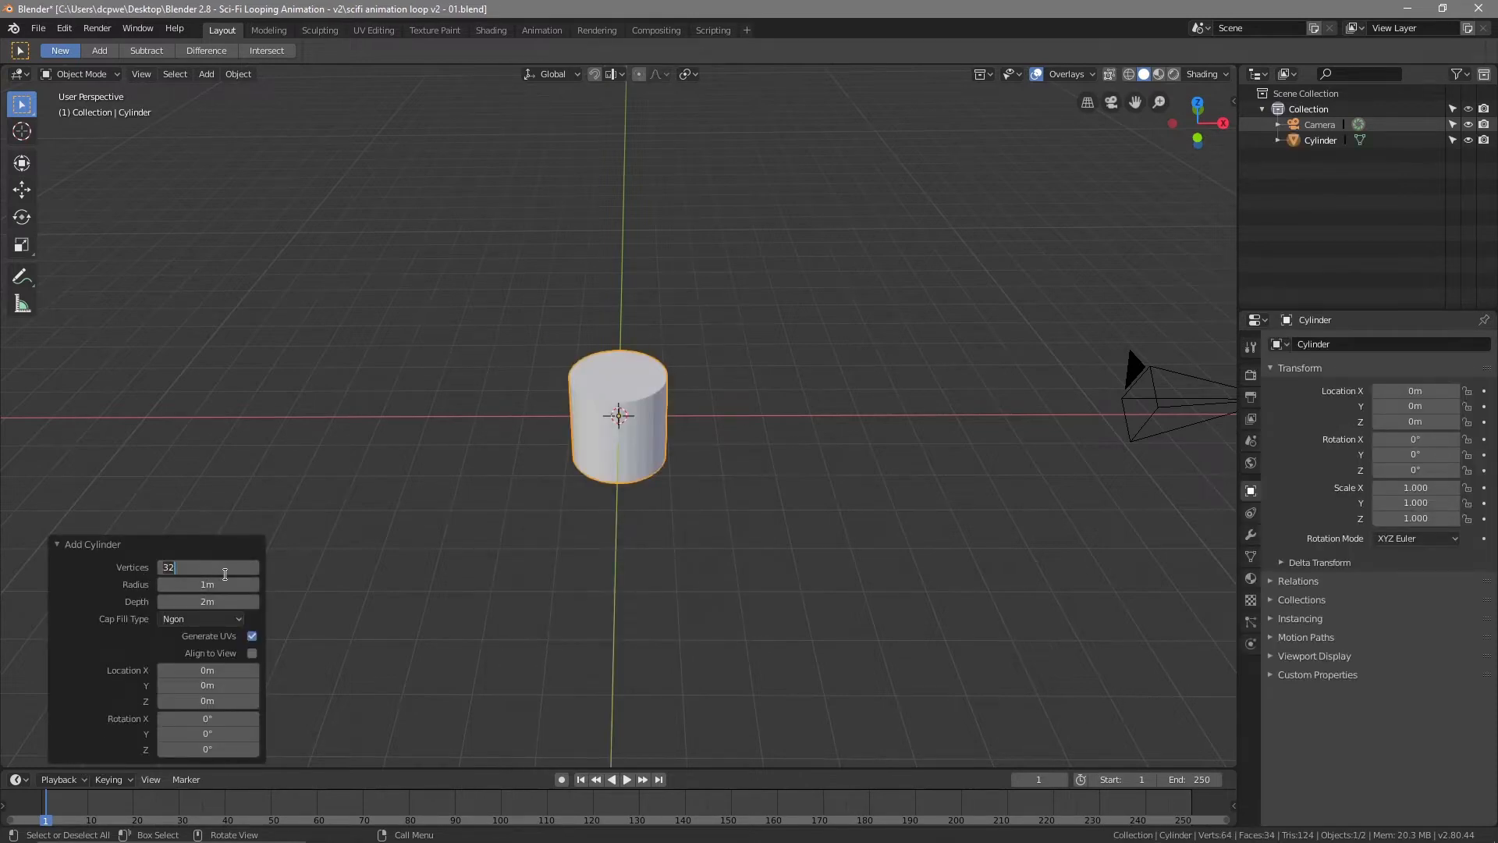
pyautogui.write('3')
pyautogui.press('Return')
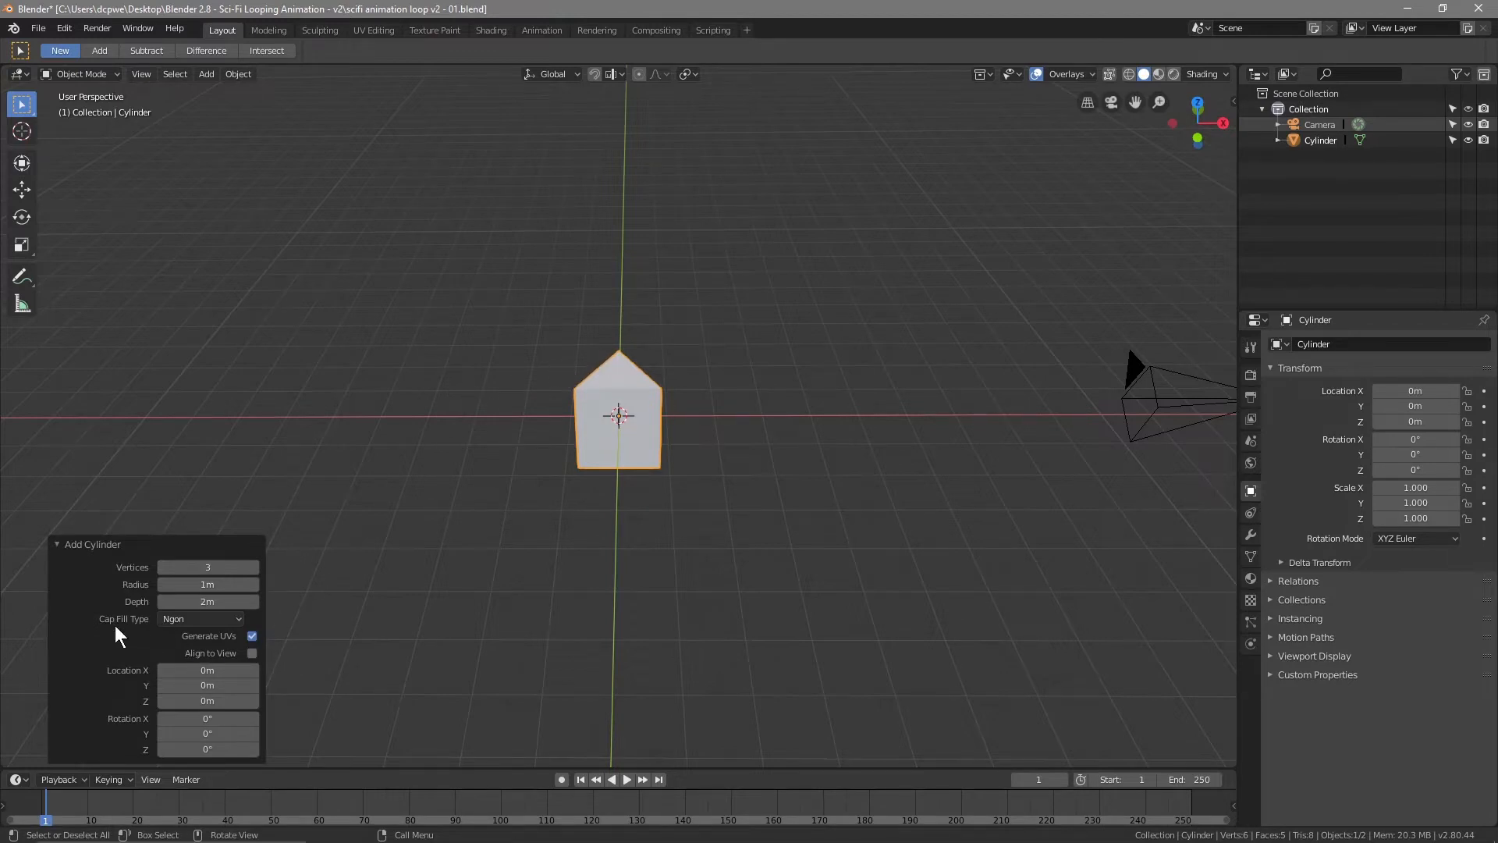
pyautogui.click(182, 617)
pyautogui.click(189, 591)
# Rotate the three-sided cylinder to 90° on X and 90° on Z, and deselect it
pyautogui.moveTo(499, 428); pyautogui.dragTo(582, 457, button='middle')
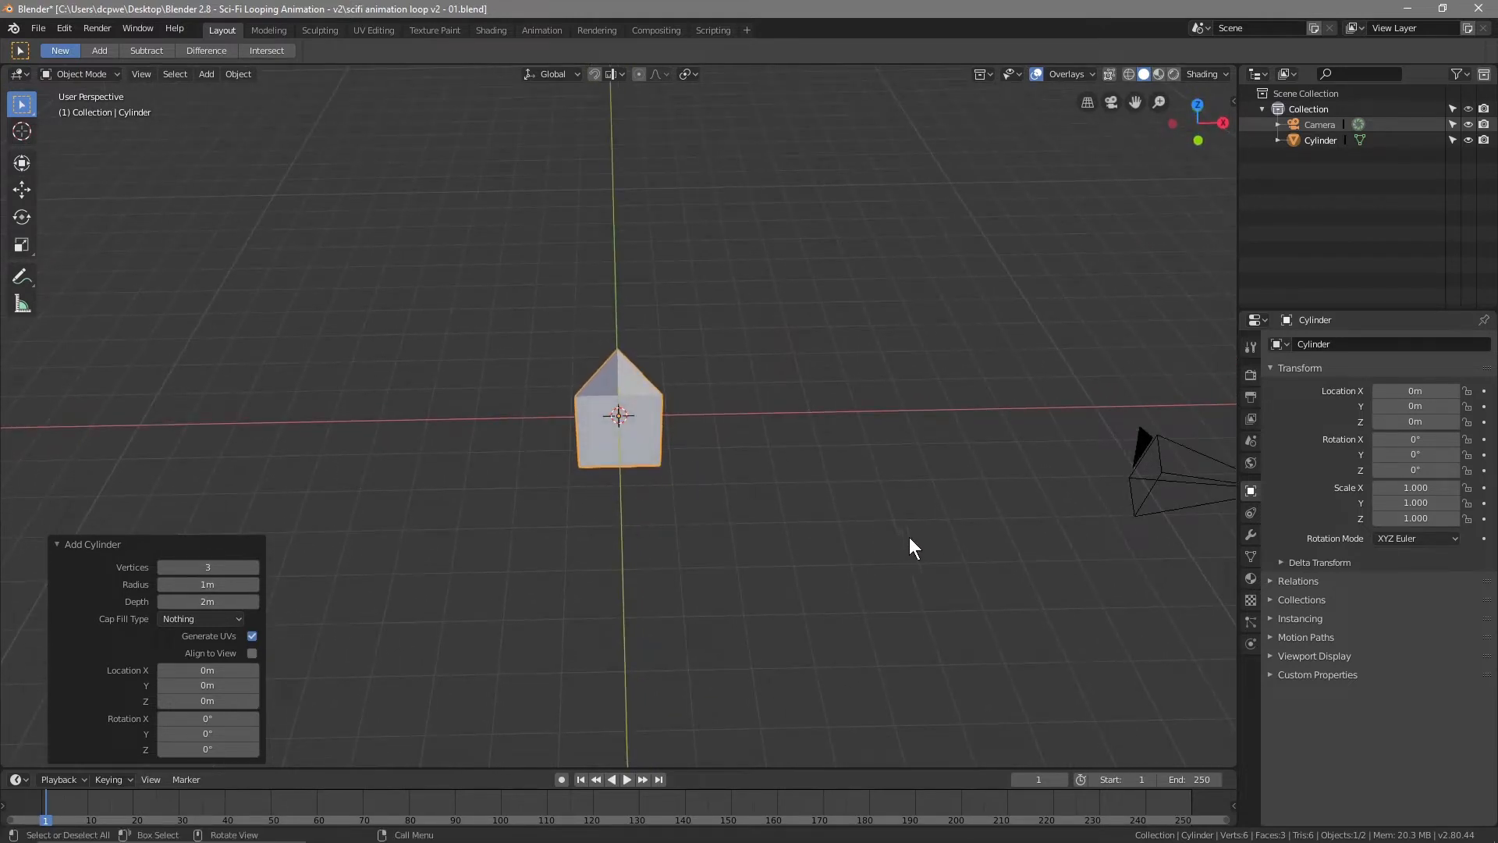
pyautogui.doubleClick(1422, 439)
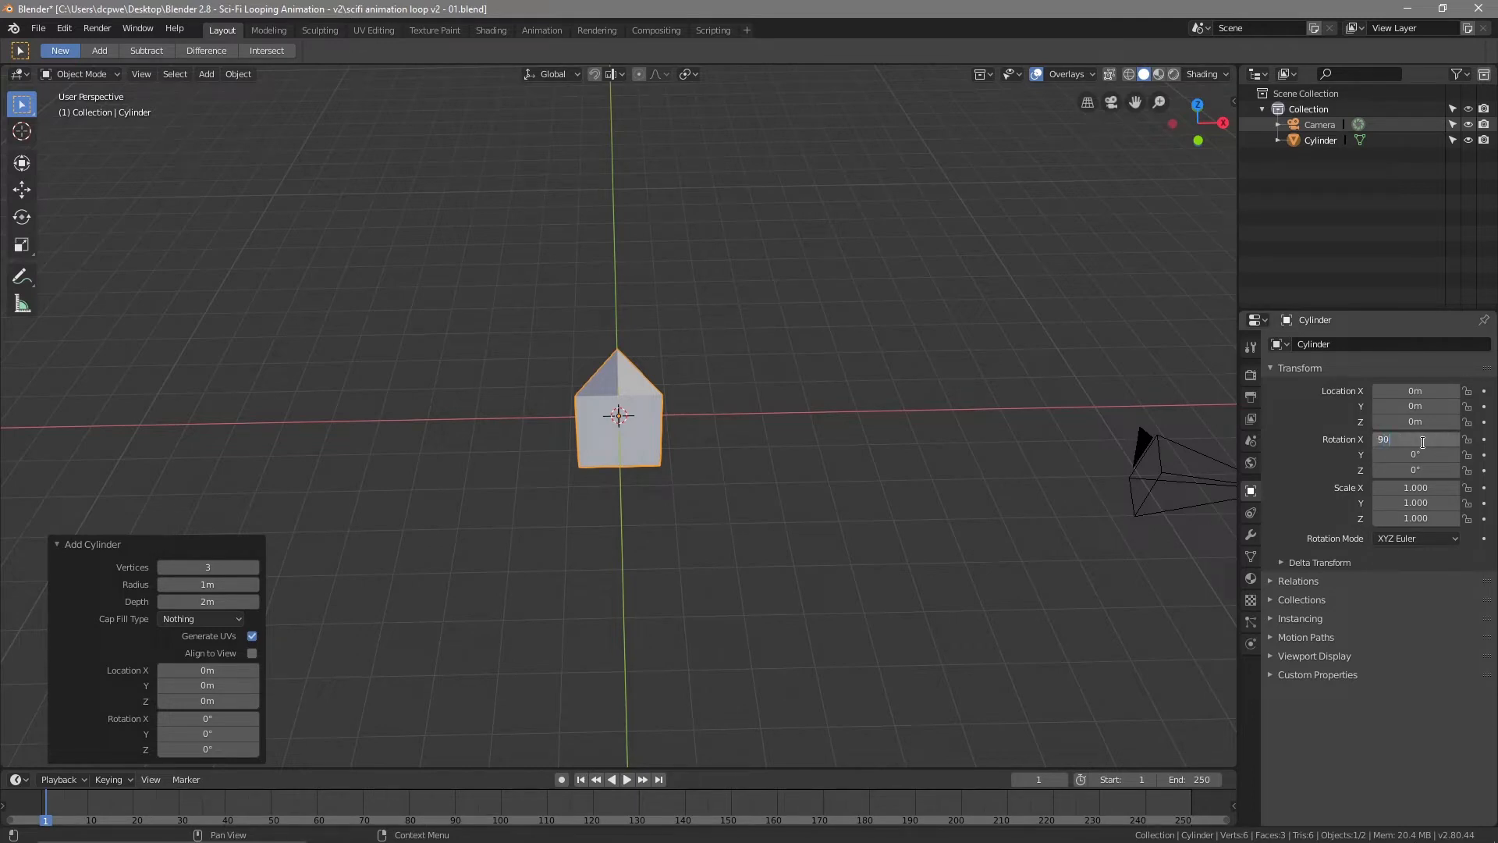
pyautogui.write('90')
pyautogui.press('Return')
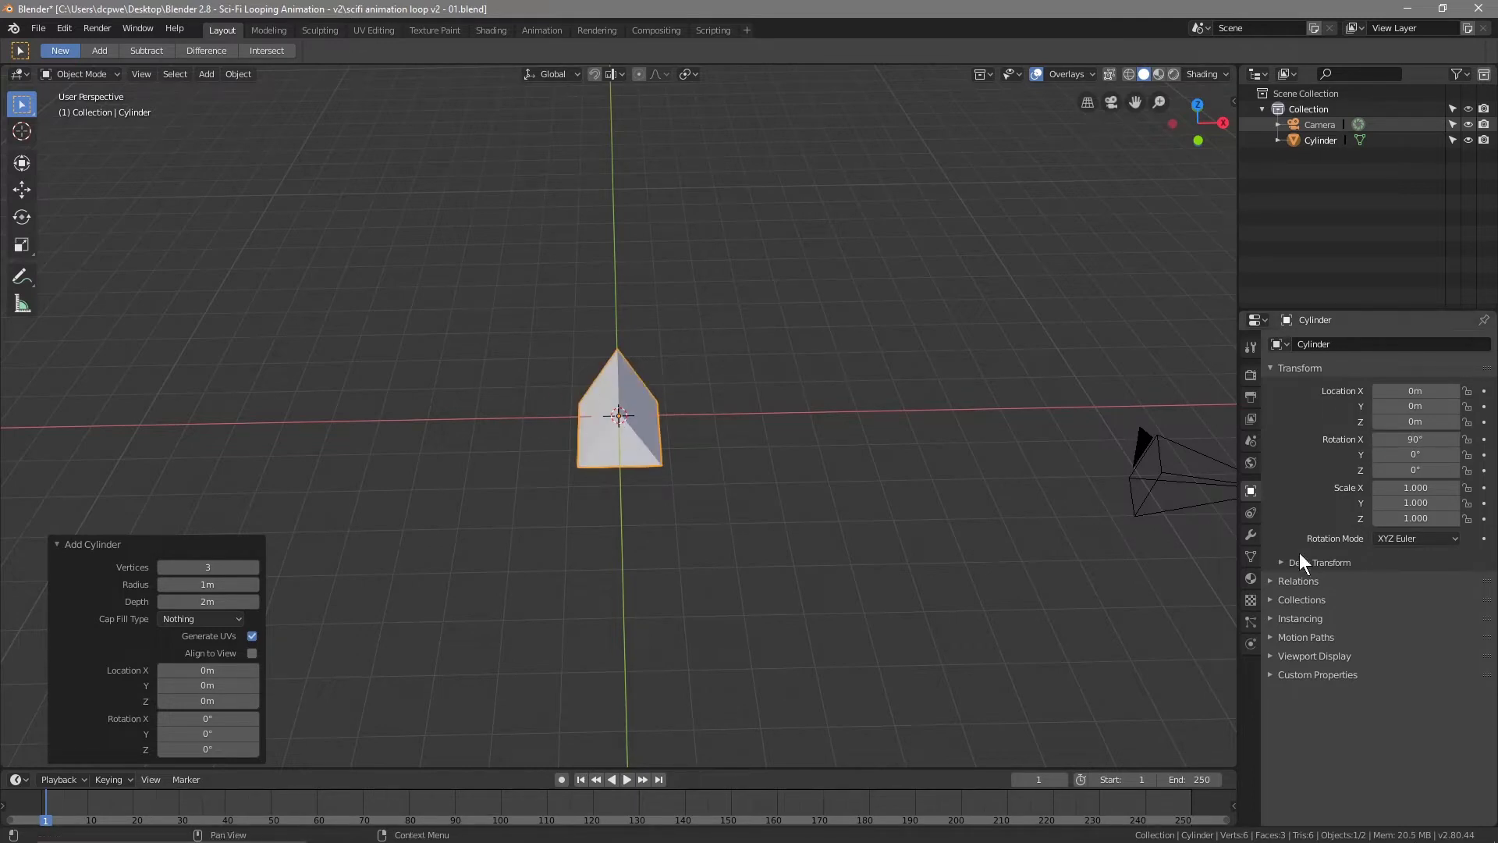
pyautogui.doubleClick(1453, 470)
pyautogui.write('90')
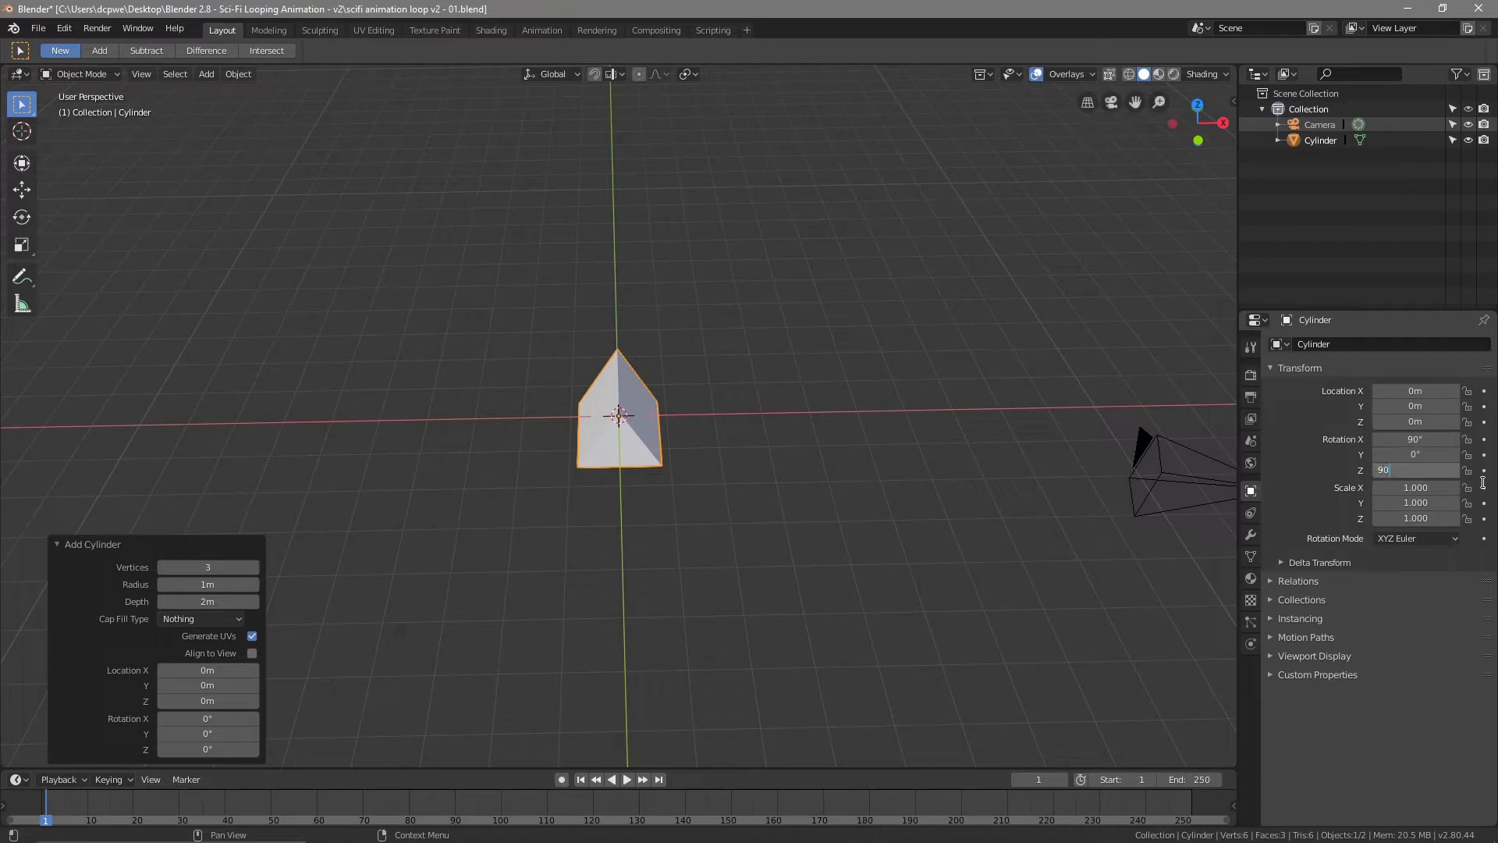
pyautogui.press('Return')
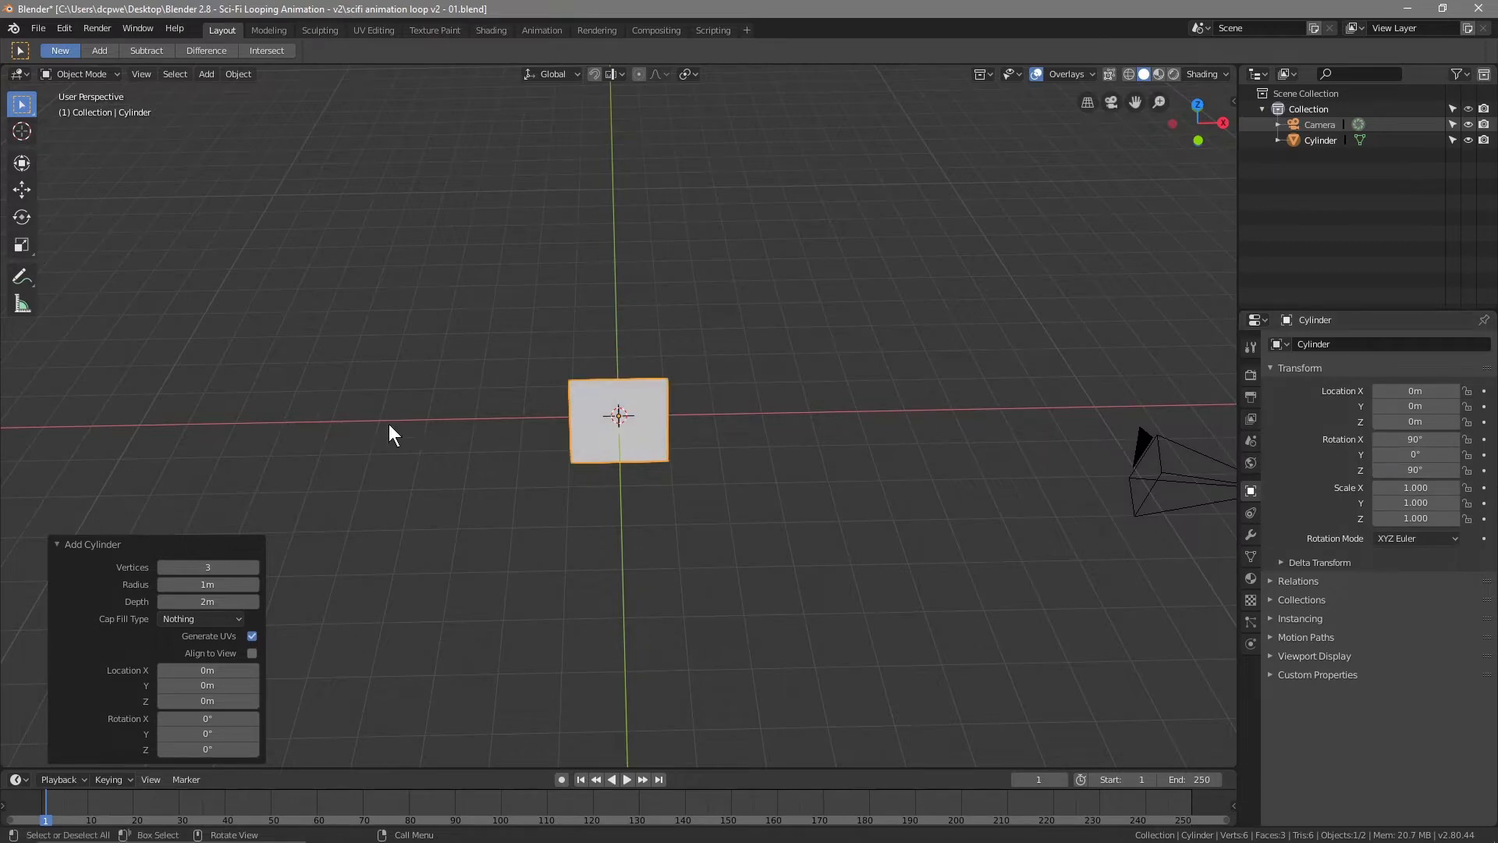
pyautogui.moveTo(505, 493); pyautogui.dragTo(635, 475, button='middle')
pyautogui.click(717, 513)
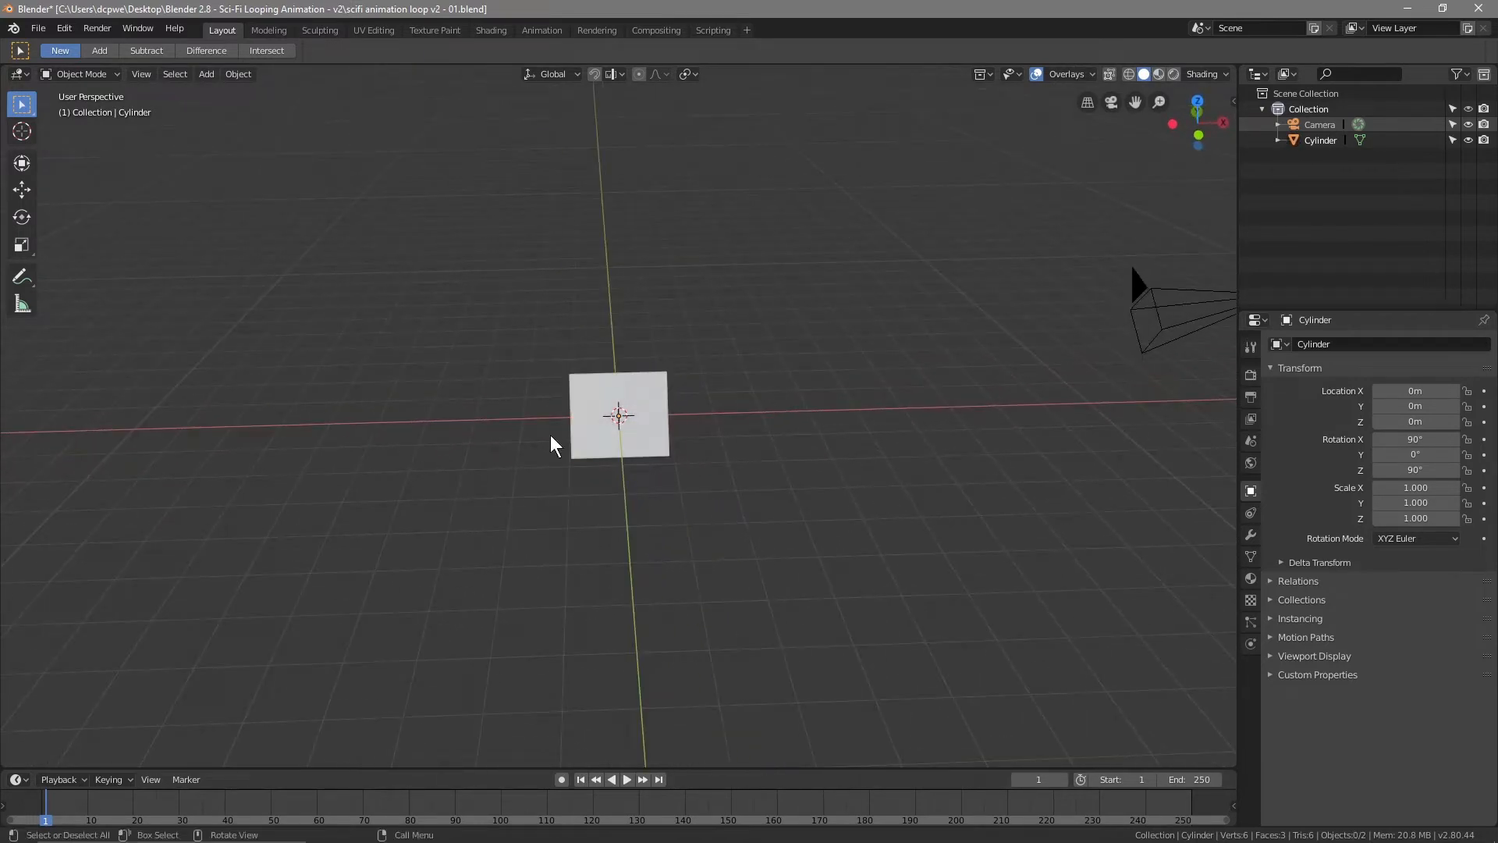
pyautogui.moveTo(509, 532)
pyautogui.mouseDown(button='middle')
pyautogui.moveTo(699, 518)
pyautogui.moveTo(742, 490)
pyautogui.moveTo(574, 499)
pyautogui.moveTo(521, 516)
pyautogui.moveTo(533, 527)
pyautogui.mouseUp(button='middle')
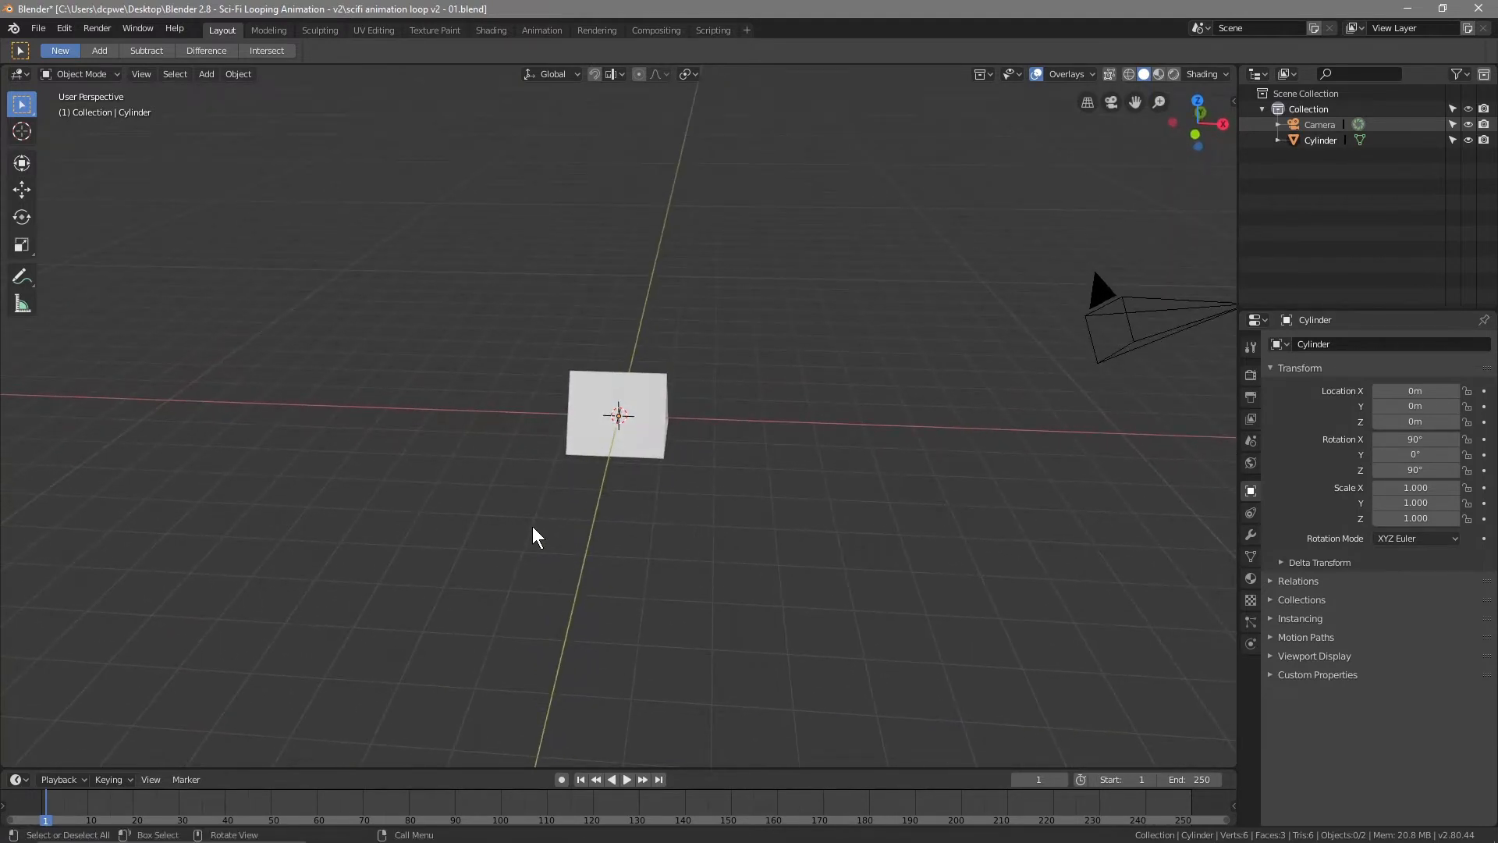
# Stretch the three-sided cylinder into a tunnel with a Z scale of 4 and check it through the camera
pyautogui.press('KP_7')
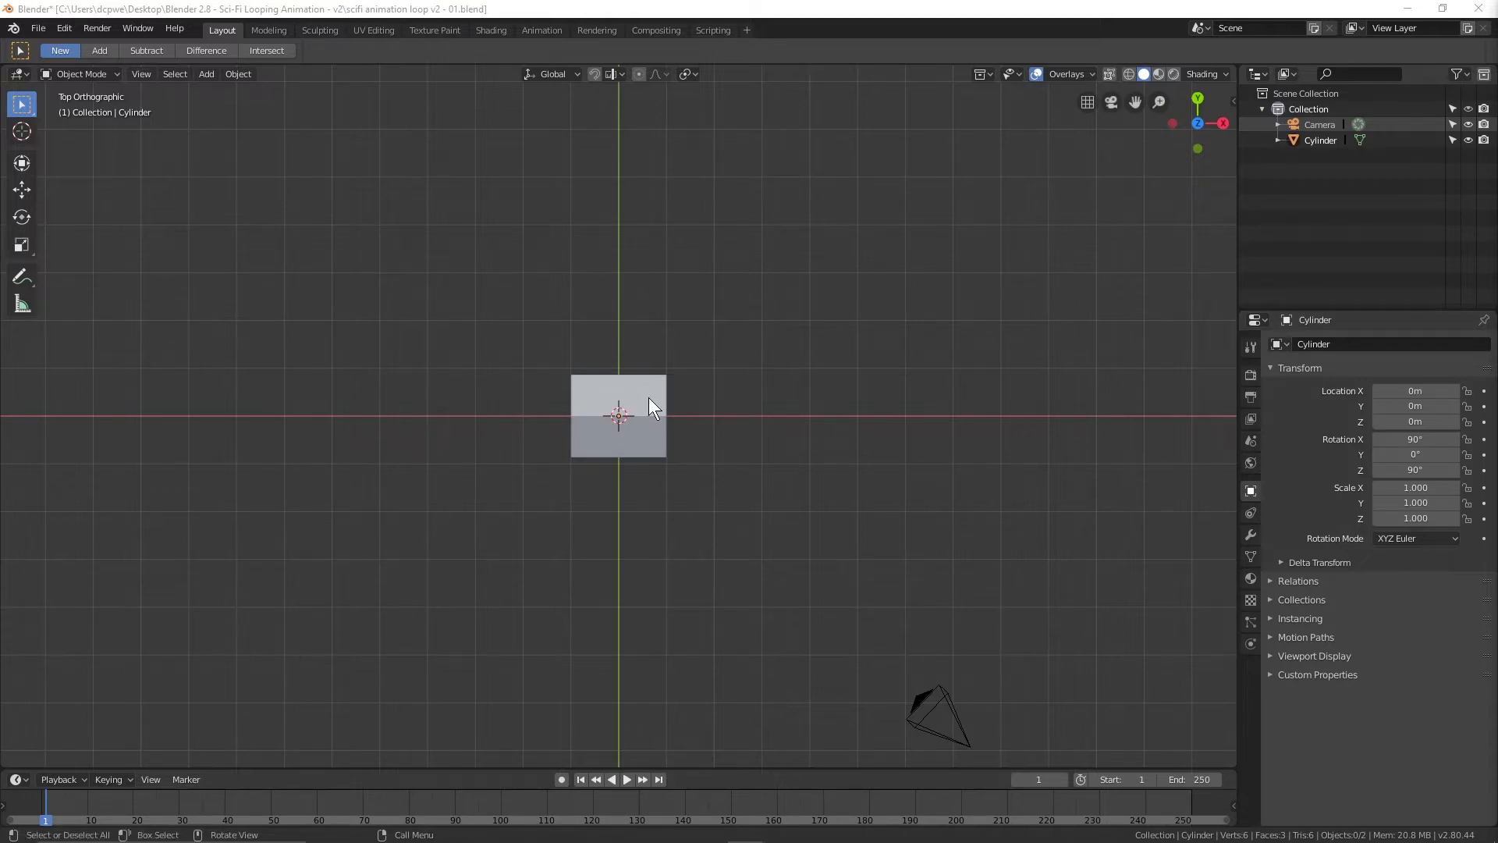
pyautogui.click(1410, 519)
pyautogui.write('4')
pyautogui.press('Return')
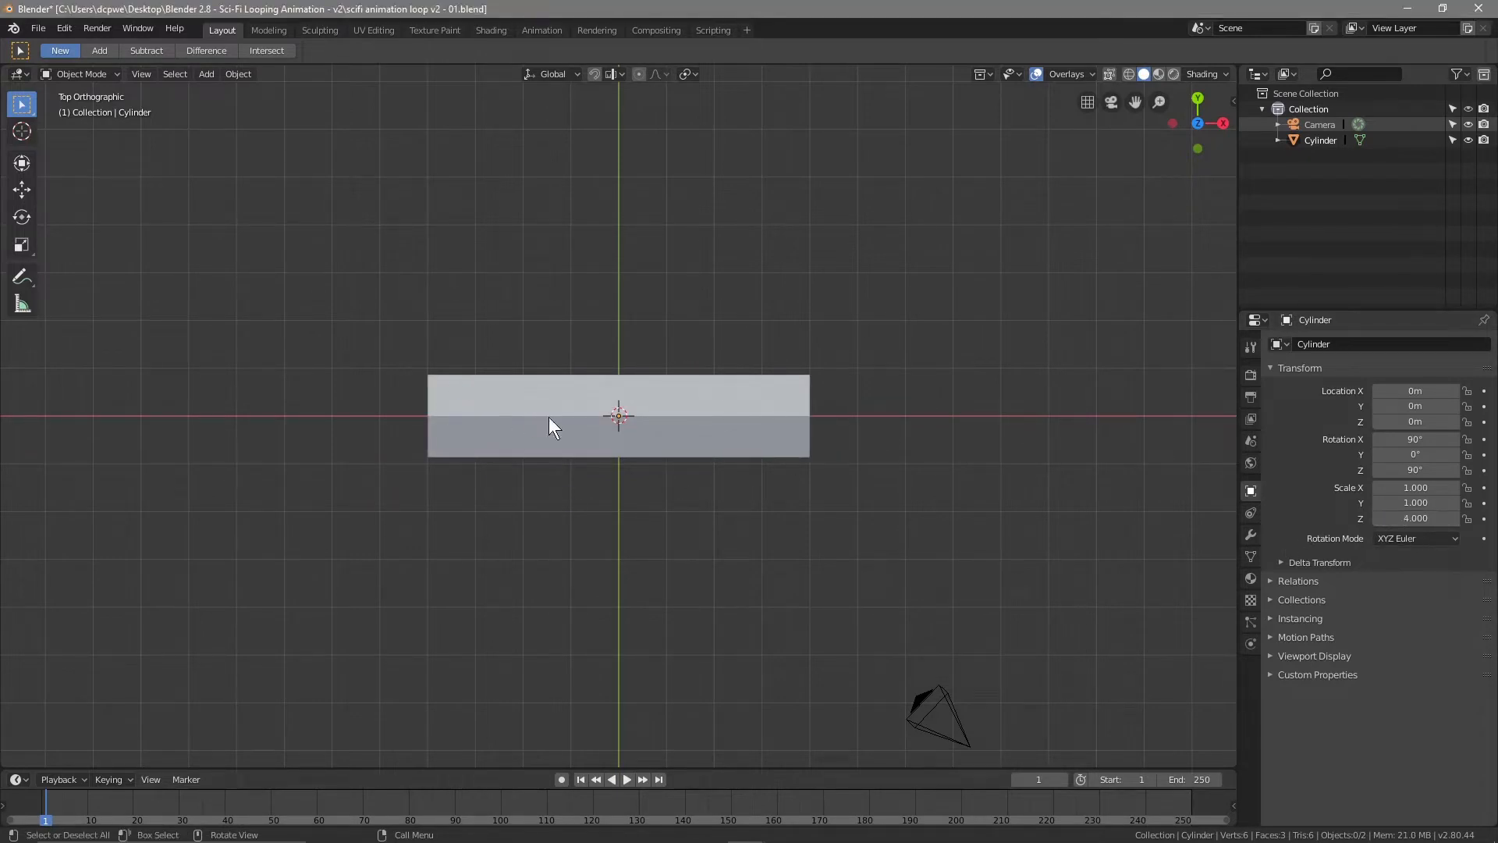
pyautogui.moveTo(505, 443); pyautogui.dragTo(545, 432, button='middle')
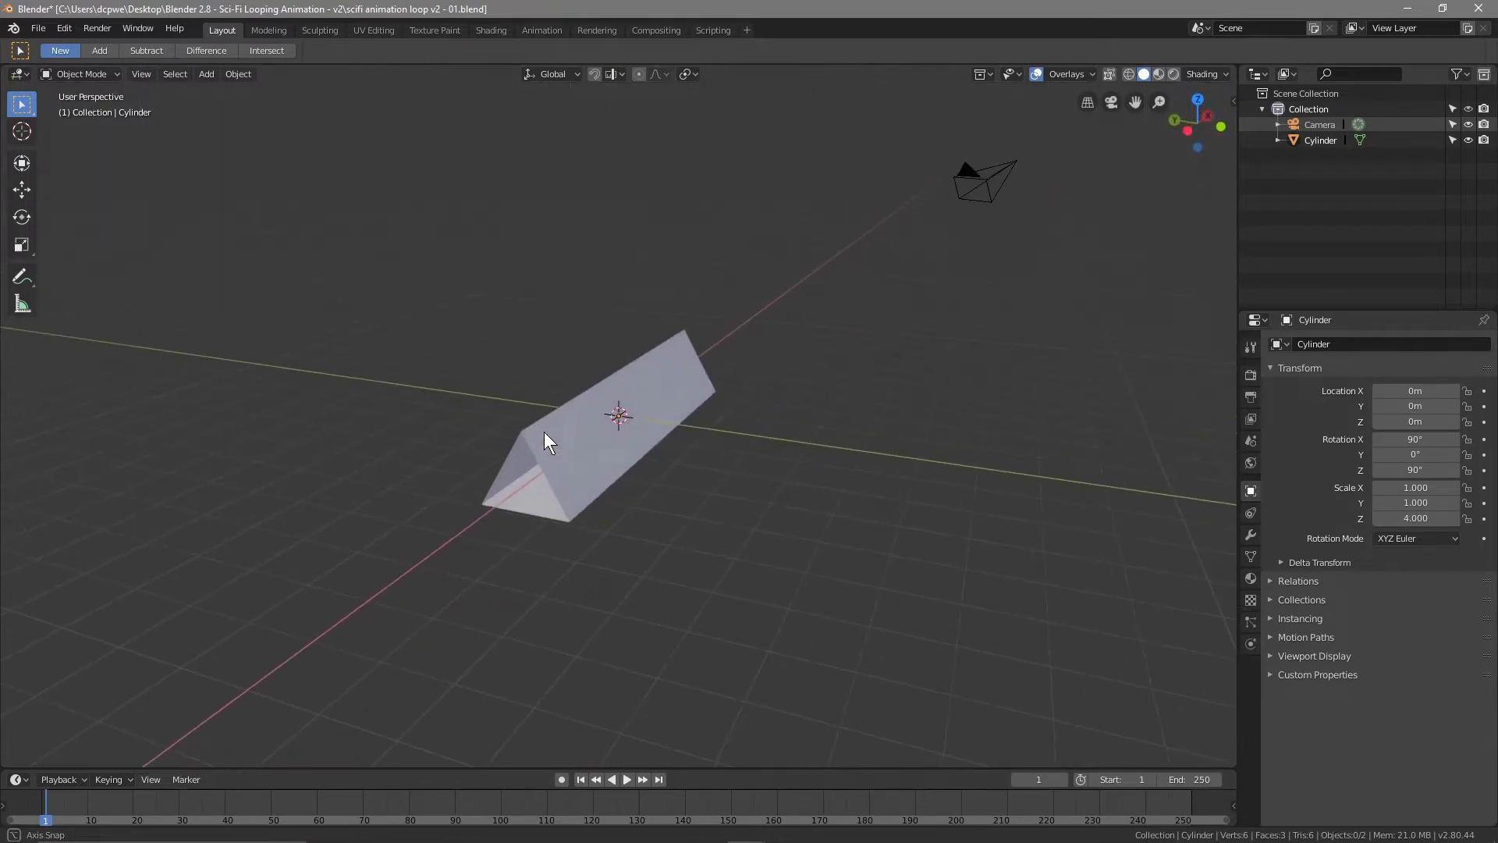
pyautogui.press('KP_0')
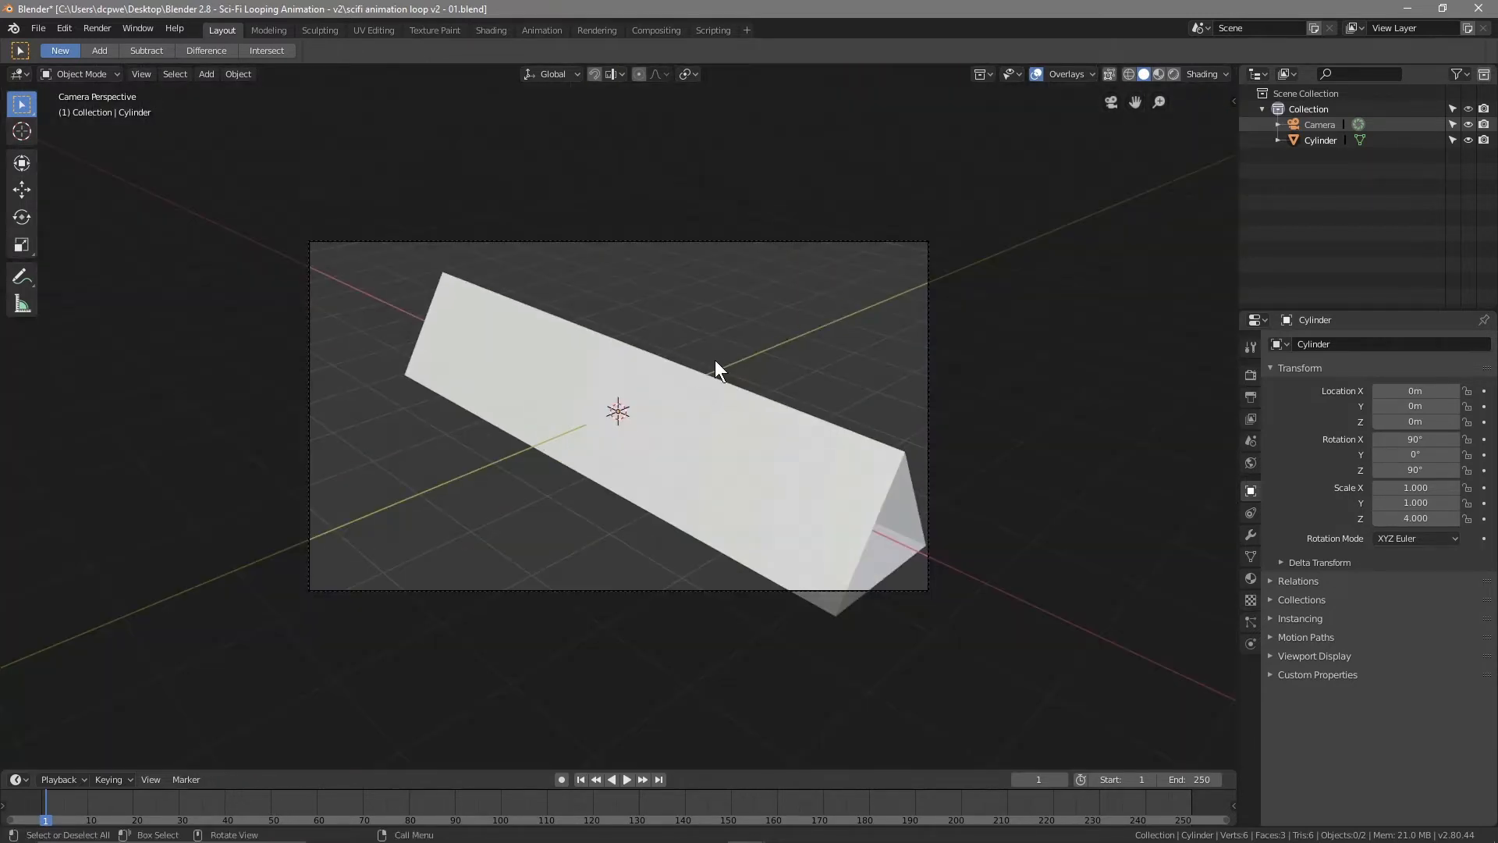
pyautogui.press('KP_7')
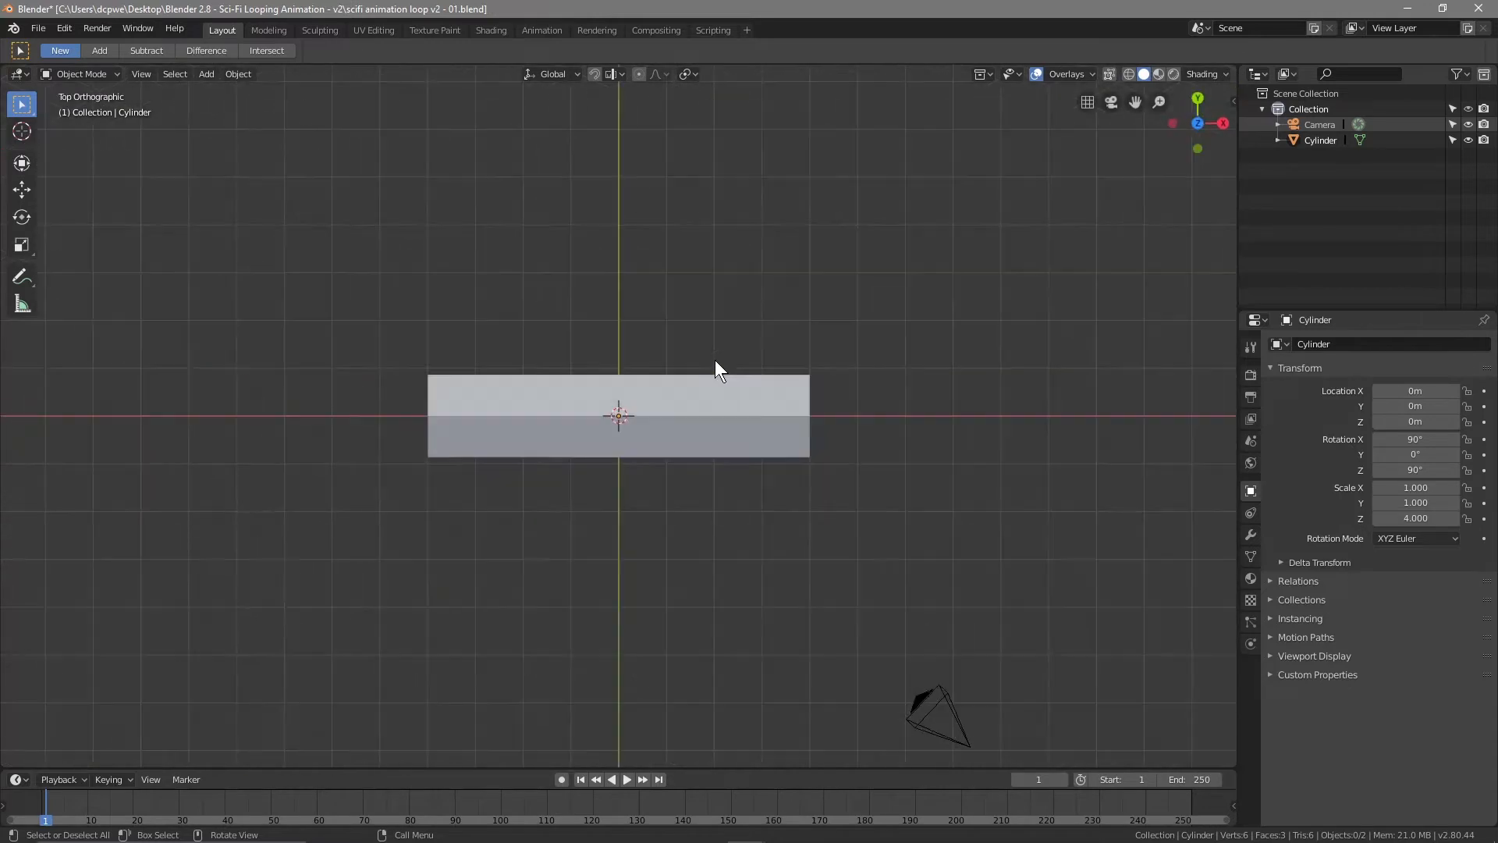
# Move the camera to the world origin by setting its X, Y and Z location to 0 m
pyautogui.click(939, 699)
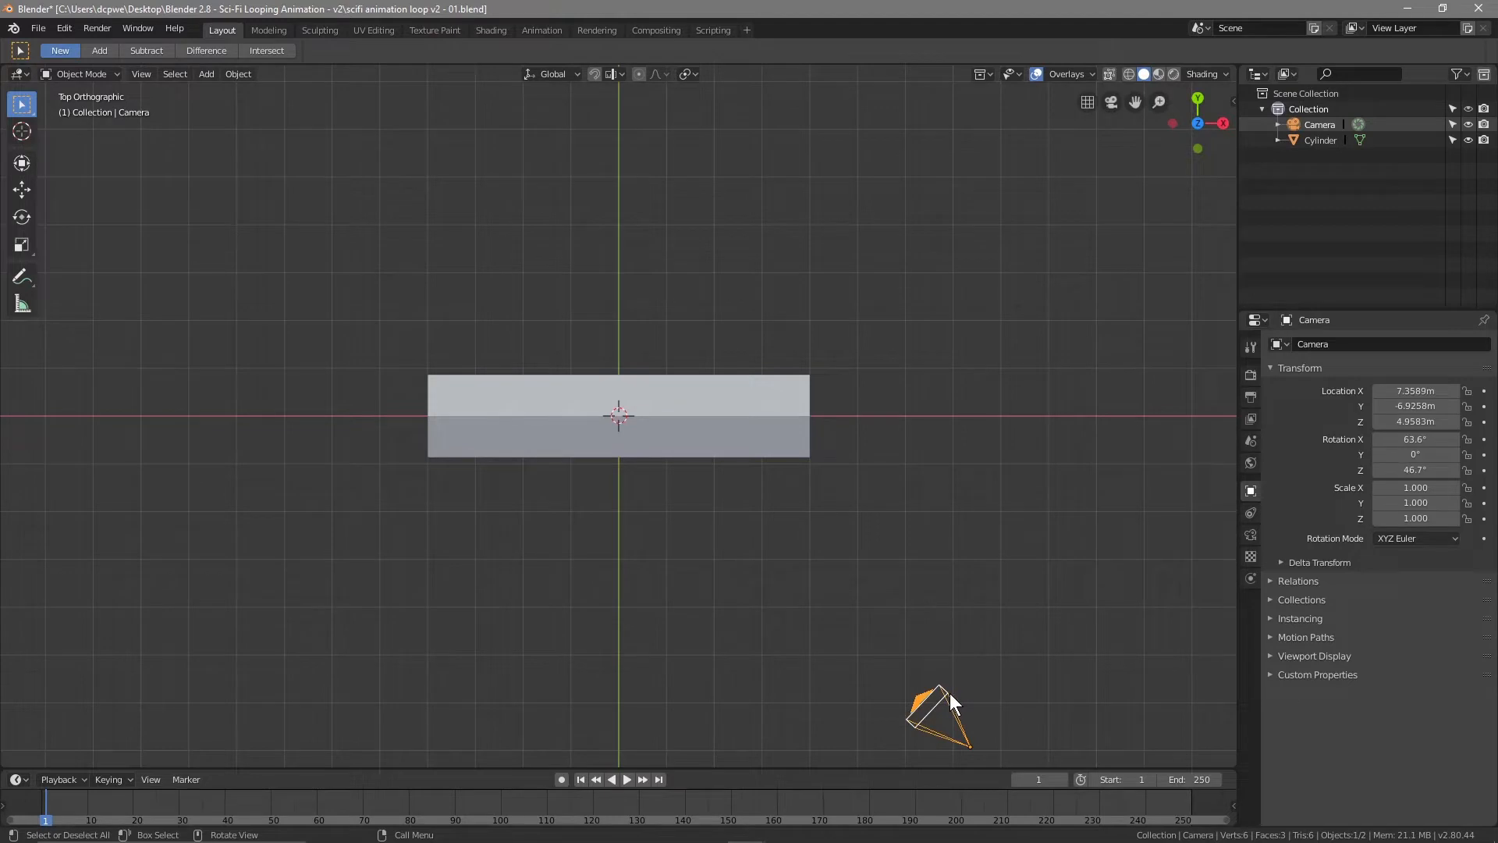
pyautogui.click(1405, 390)
pyautogui.write('0')
pyautogui.press('Return')
pyautogui.click(1408, 405)
pyautogui.write('0')
pyautogui.press('Return')
pyautogui.click(1408, 421)
pyautogui.write('0')
pyautogui.press('Return')
# Reset the camera's X and Z rotation to 0° and display the viewport in wireframe shading
pyautogui.click(1412, 439)
pyautogui.write('0')
pyautogui.press('Return')
pyautogui.click(1414, 470)
pyautogui.write('0')
pyautogui.press('Return')
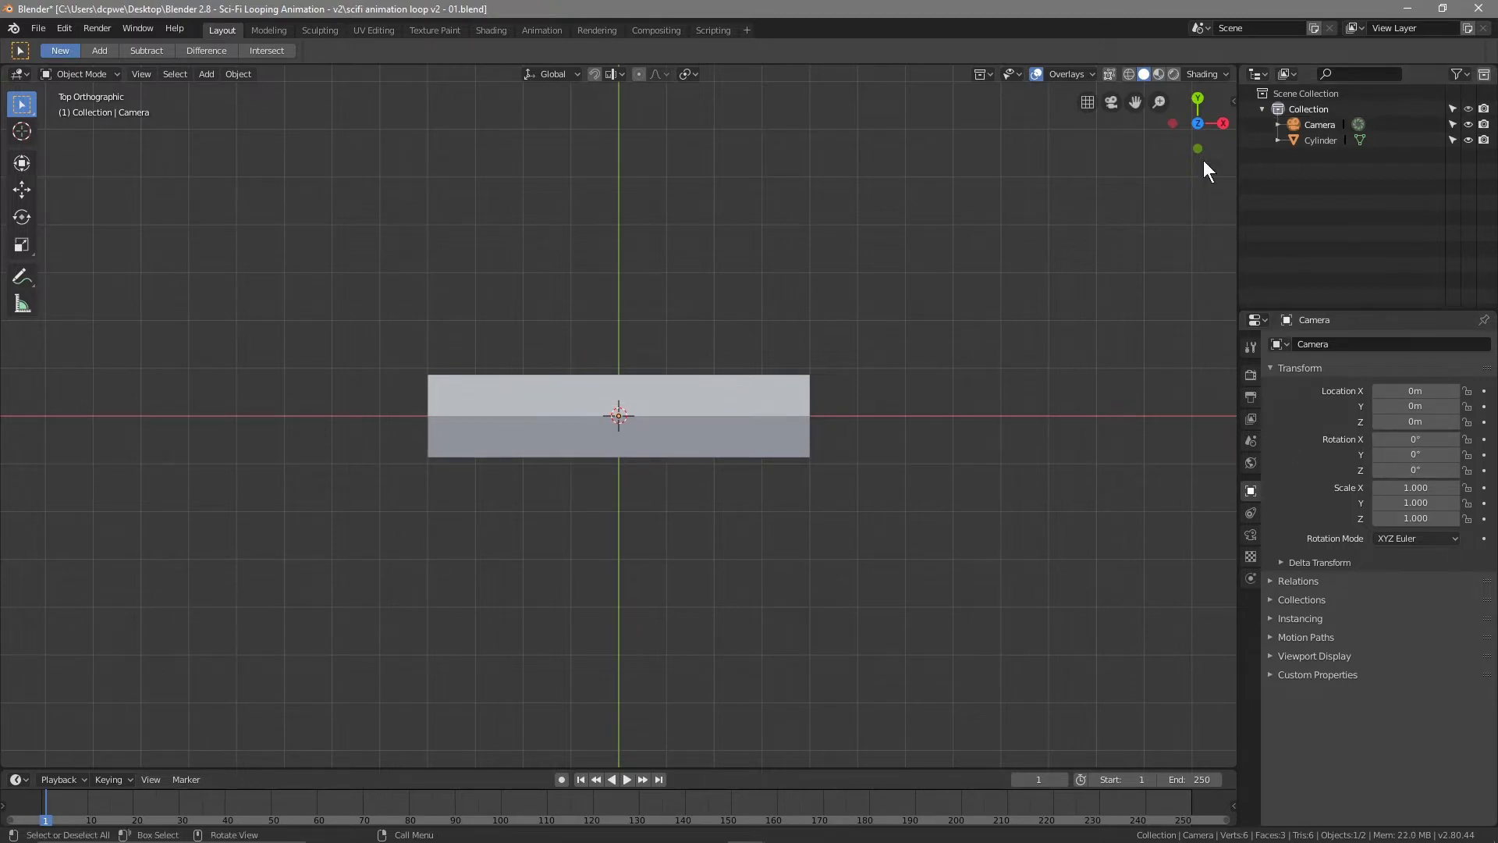
pyautogui.click(1126, 73)
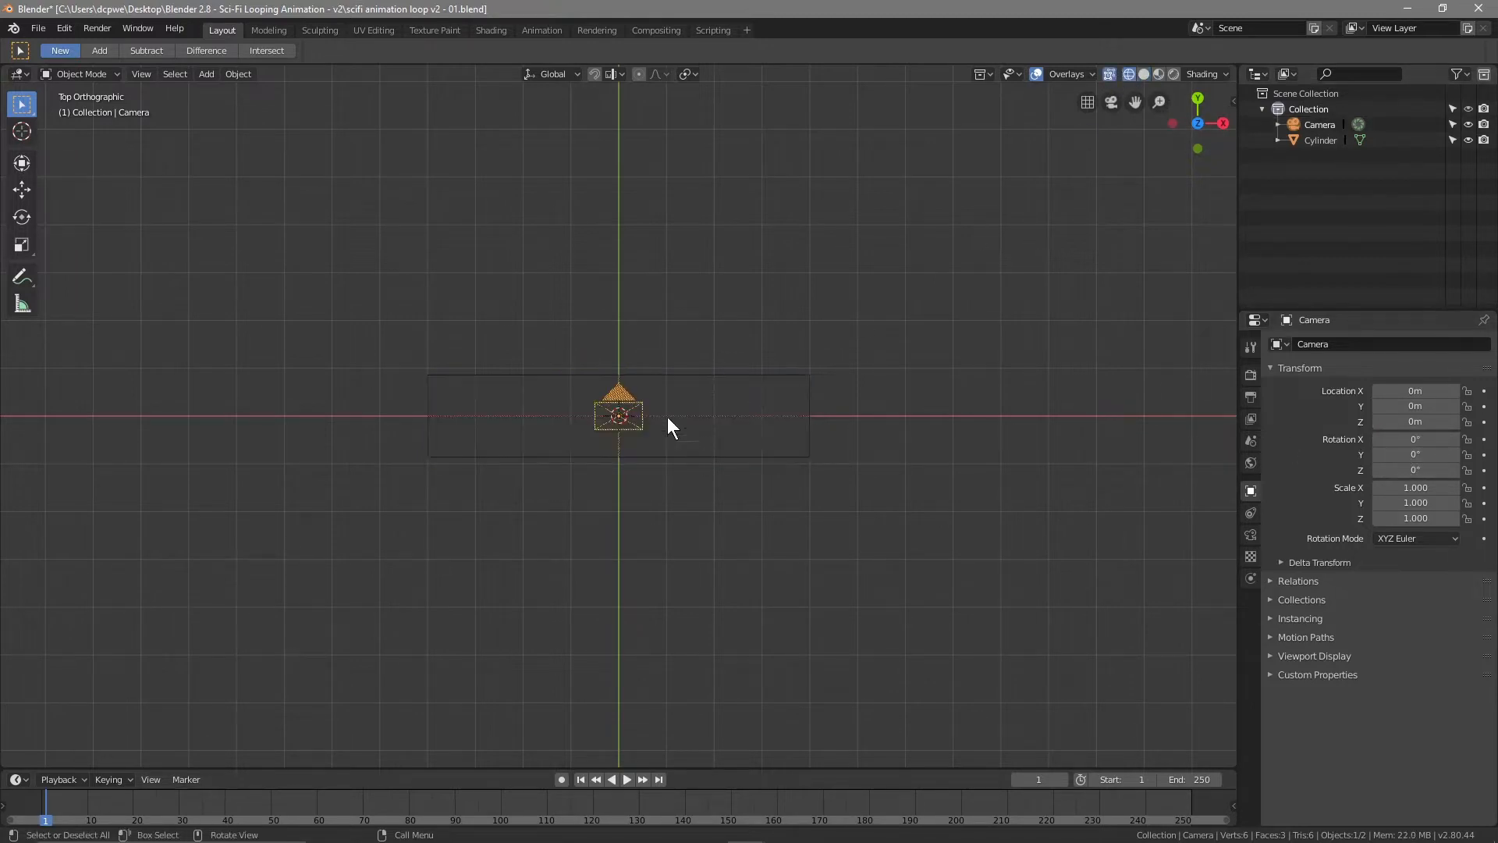
pyautogui.moveTo(639, 525); pyautogui.dragTo(743, 433, button='middle')
# Try placing the camera at an X location of 0.4 m and undo the trial moves
pyautogui.click(1414, 390)
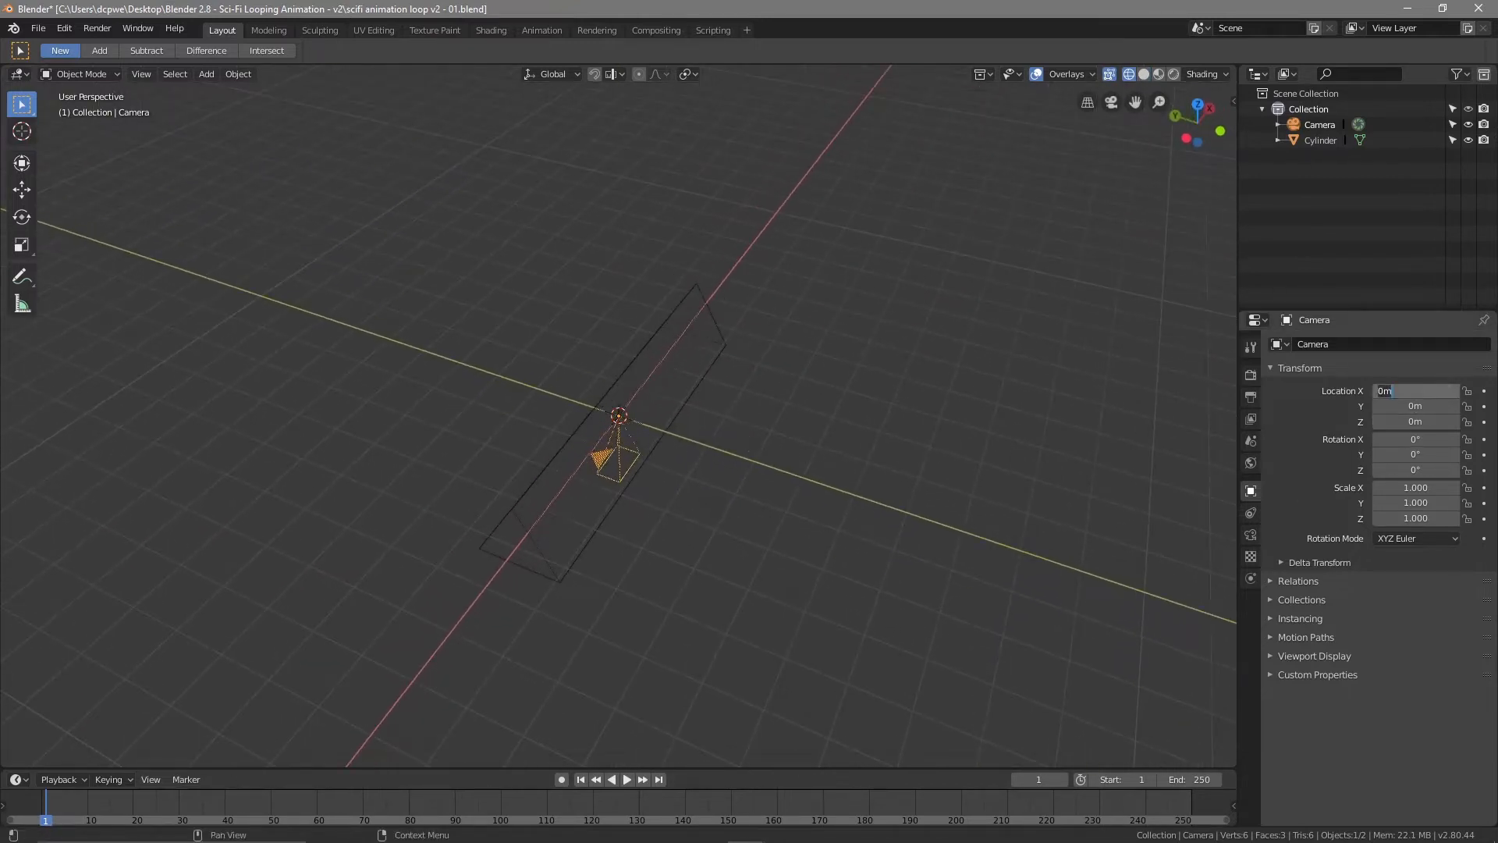
pyautogui.write('.4')
pyautogui.press('Return')
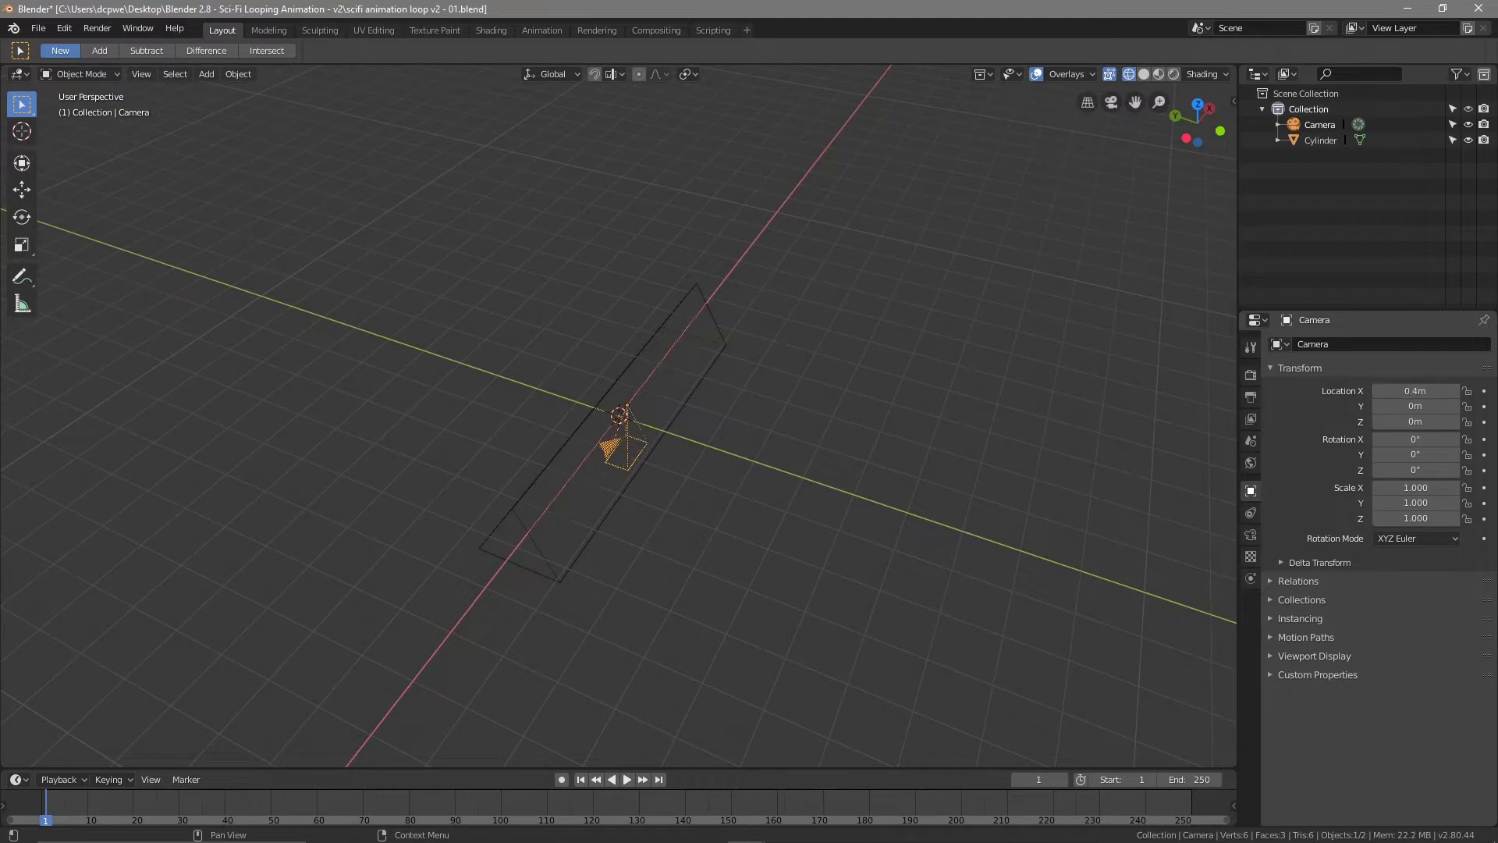
pyautogui.moveTo(727, 482); pyautogui.dragTo(601, 528, button='middle')
pyautogui.scroll(1, 601, 529)
pyautogui.hotkey('ctrl', 'z')
pyautogui.moveTo(1416, 406); pyautogui.dragTo(1316, 390)
pyautogui.hotkey('ctrl', 'z')
pyautogui.hotkey('ctrl', 'z')
# Place the camera at the tunnel's end with an X location of -4 m
pyautogui.click(1407, 391)
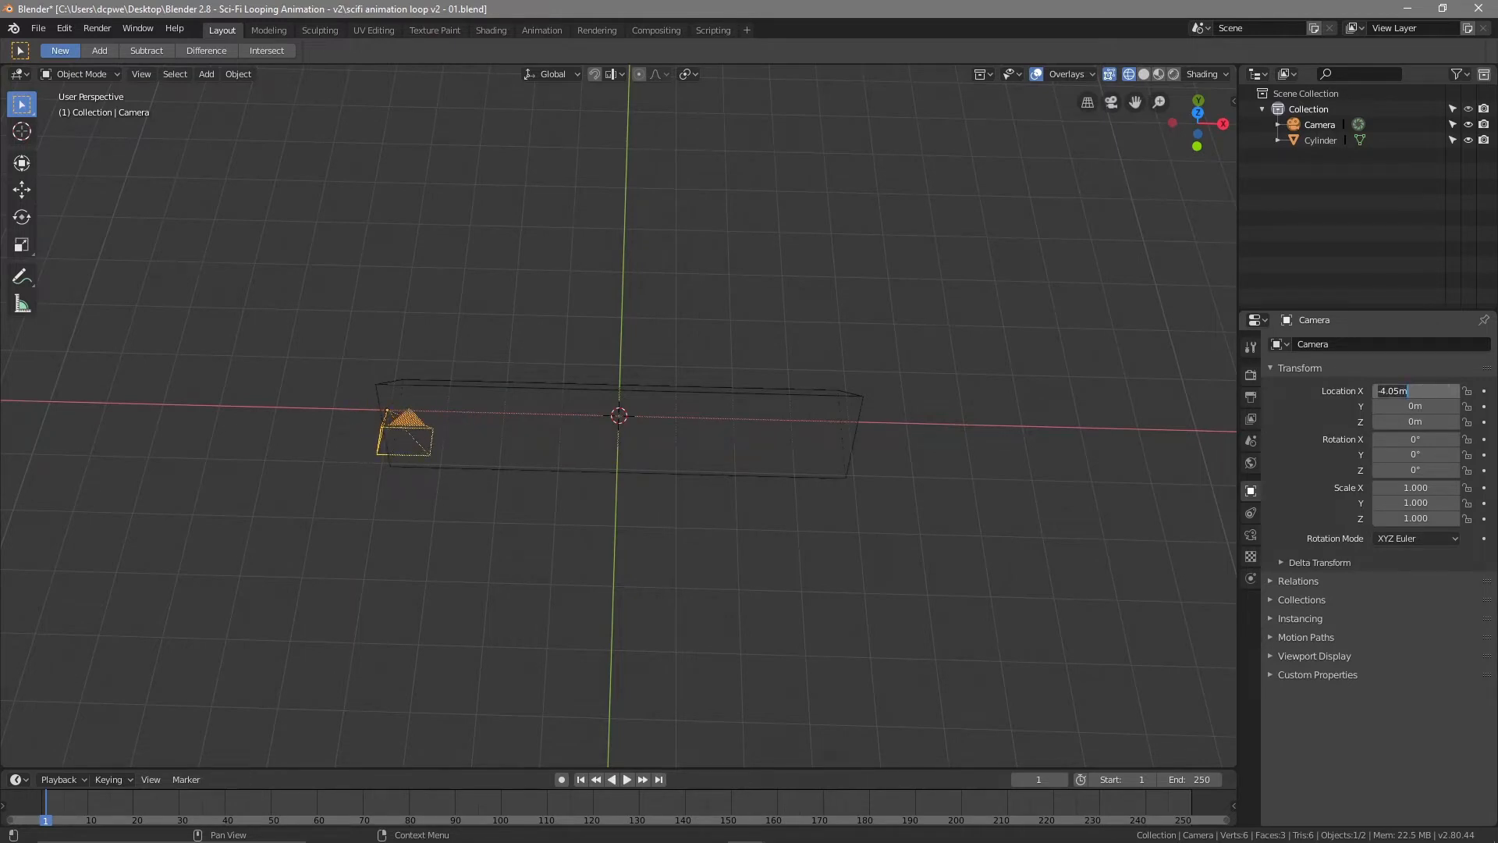
pyautogui.write('-4')
pyautogui.press('Return')
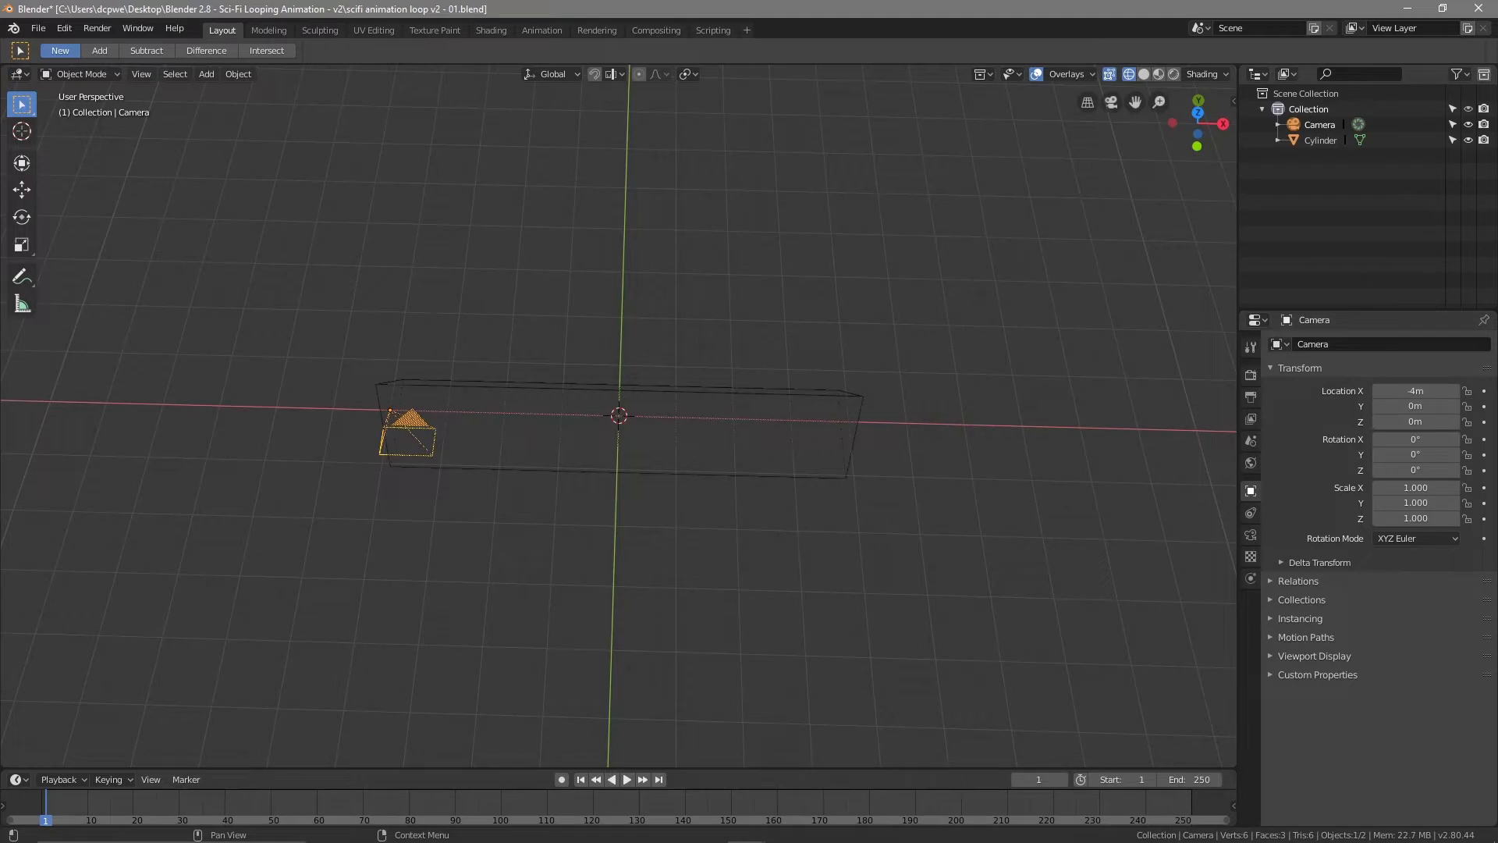
pyautogui.moveTo(619, 535); pyautogui.dragTo(771, 447, button='middle')
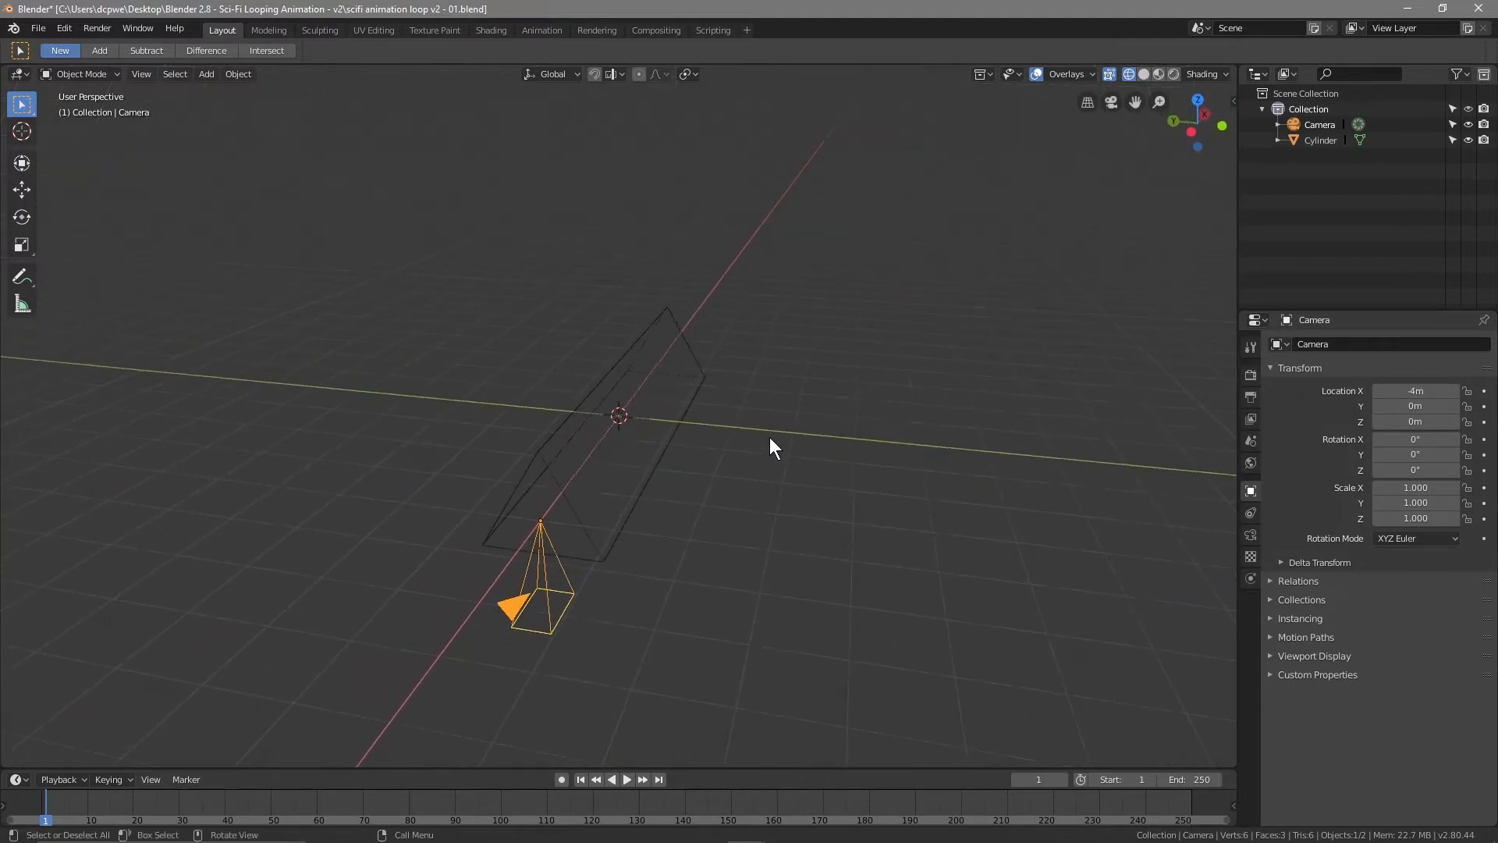
# Set the camera's Z rotation to -90°
pyautogui.moveTo(537, 538); pyautogui.dragTo(413, 613, button='middle')
pyautogui.moveTo(612, 502); pyautogui.dragTo(607, 559, button='middle')
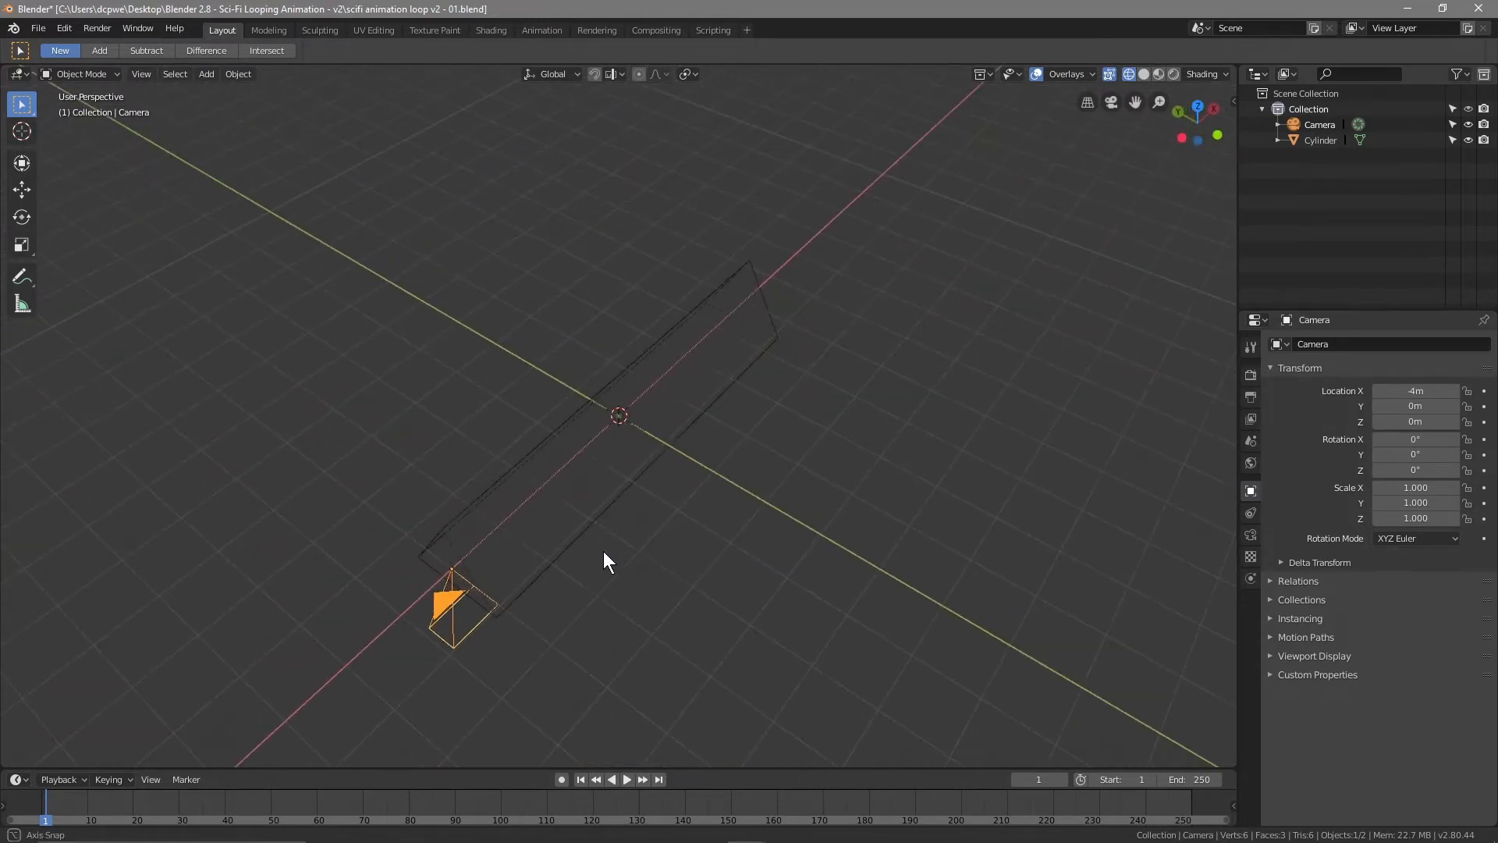
pyautogui.moveTo(1404, 475); pyautogui.dragTo(1354, 475)
pyautogui.click(1411, 472)
pyautogui.write('-')
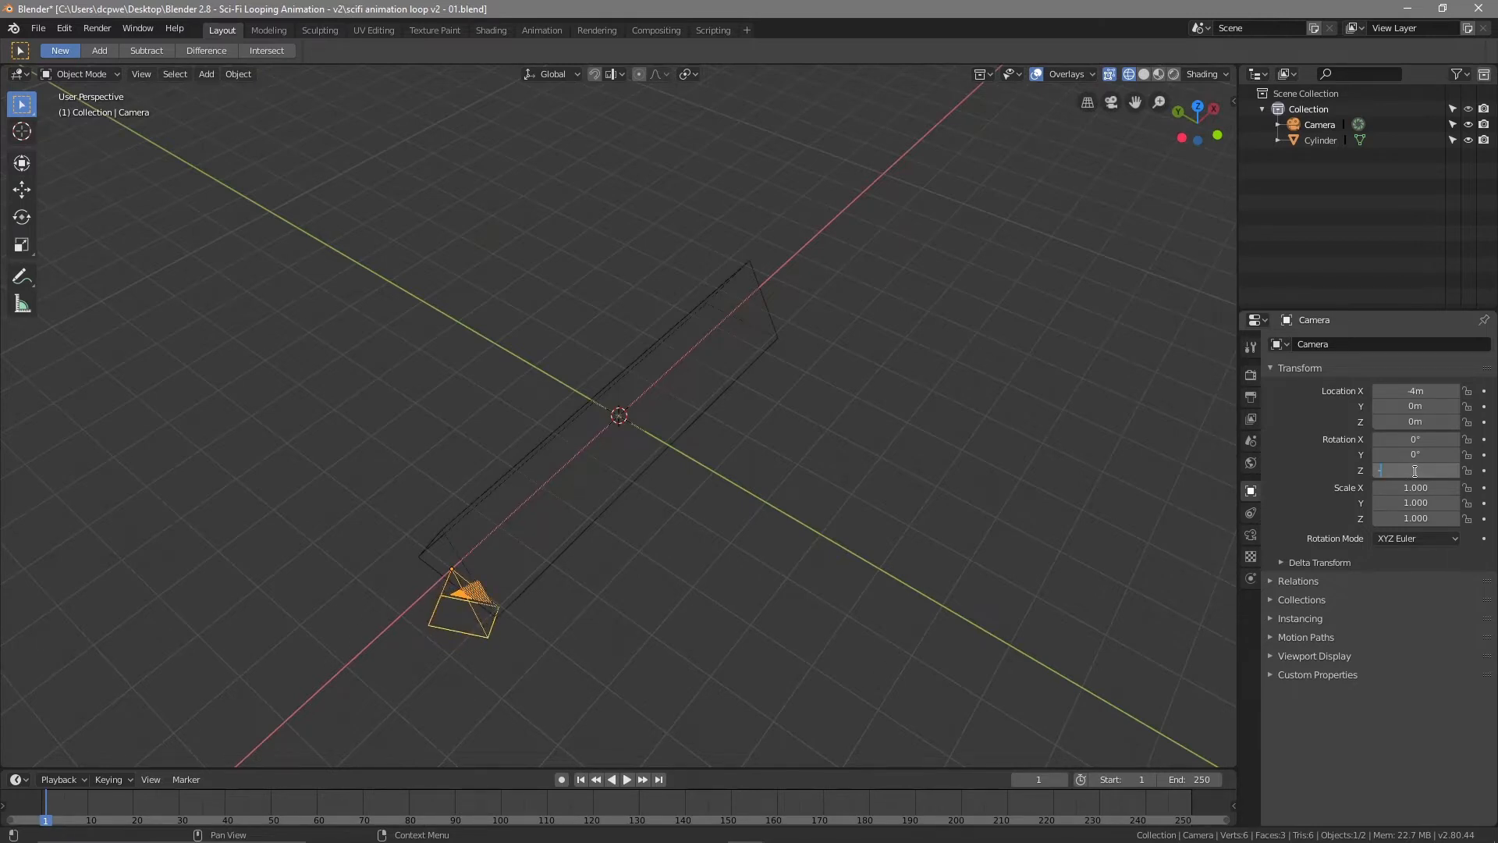
pyautogui.write('90')
pyautogui.press('Return')
# Set the camera's X rotation to 90° so it looks down the length of the tunnel
pyautogui.moveTo(1415, 455)
pyautogui.mouseDown()
pyautogui.moveTo(1434, 455)
pyautogui.moveTo(1434, 439)
pyautogui.mouseUp()
pyautogui.hotkey('ctrl', 'z')
pyautogui.click(1411, 438)
pyautogui.write('90')
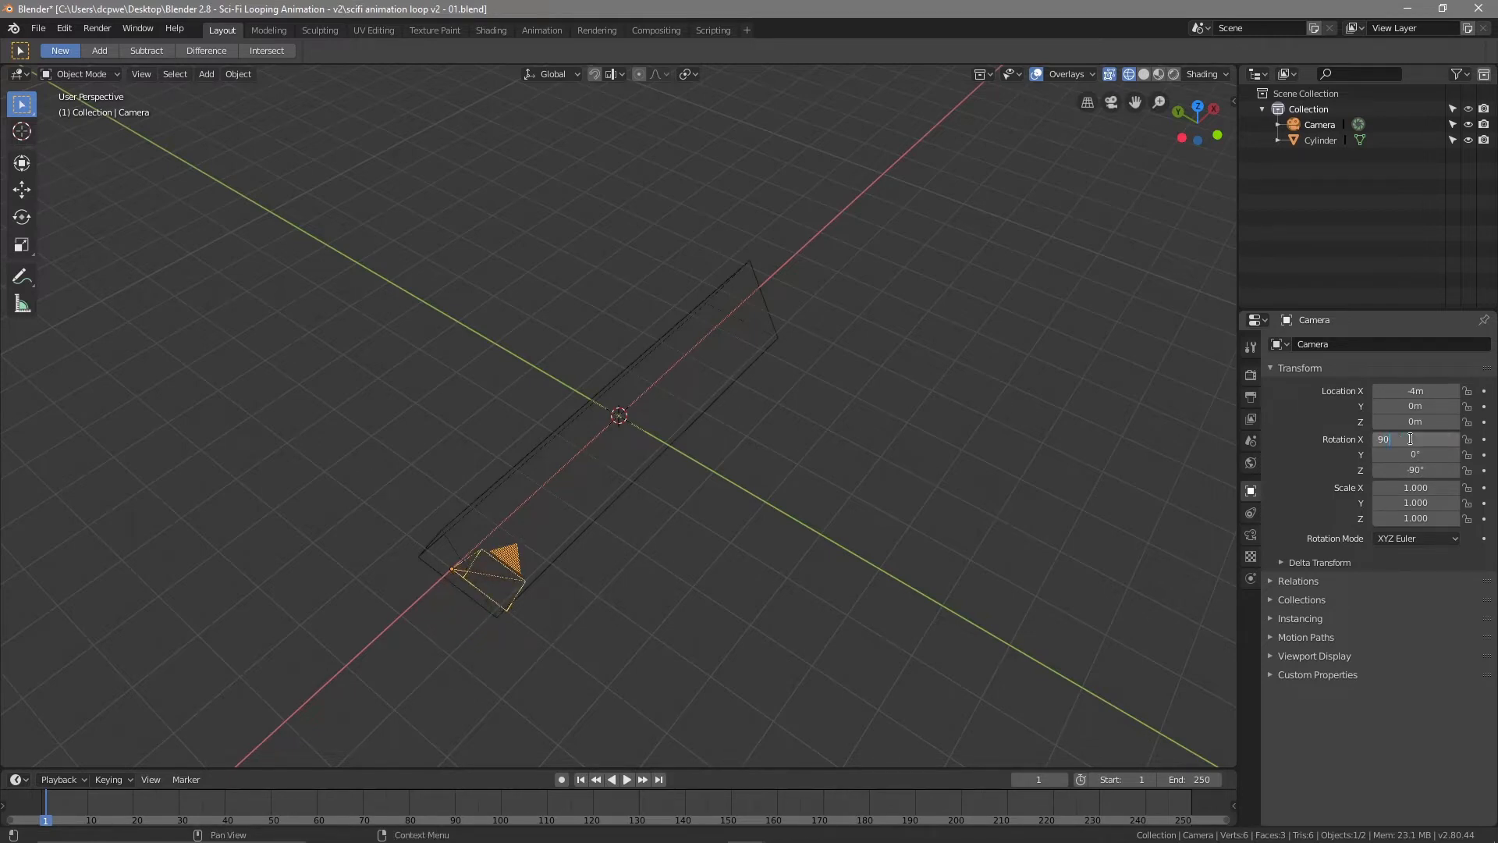
pyautogui.press('Return')
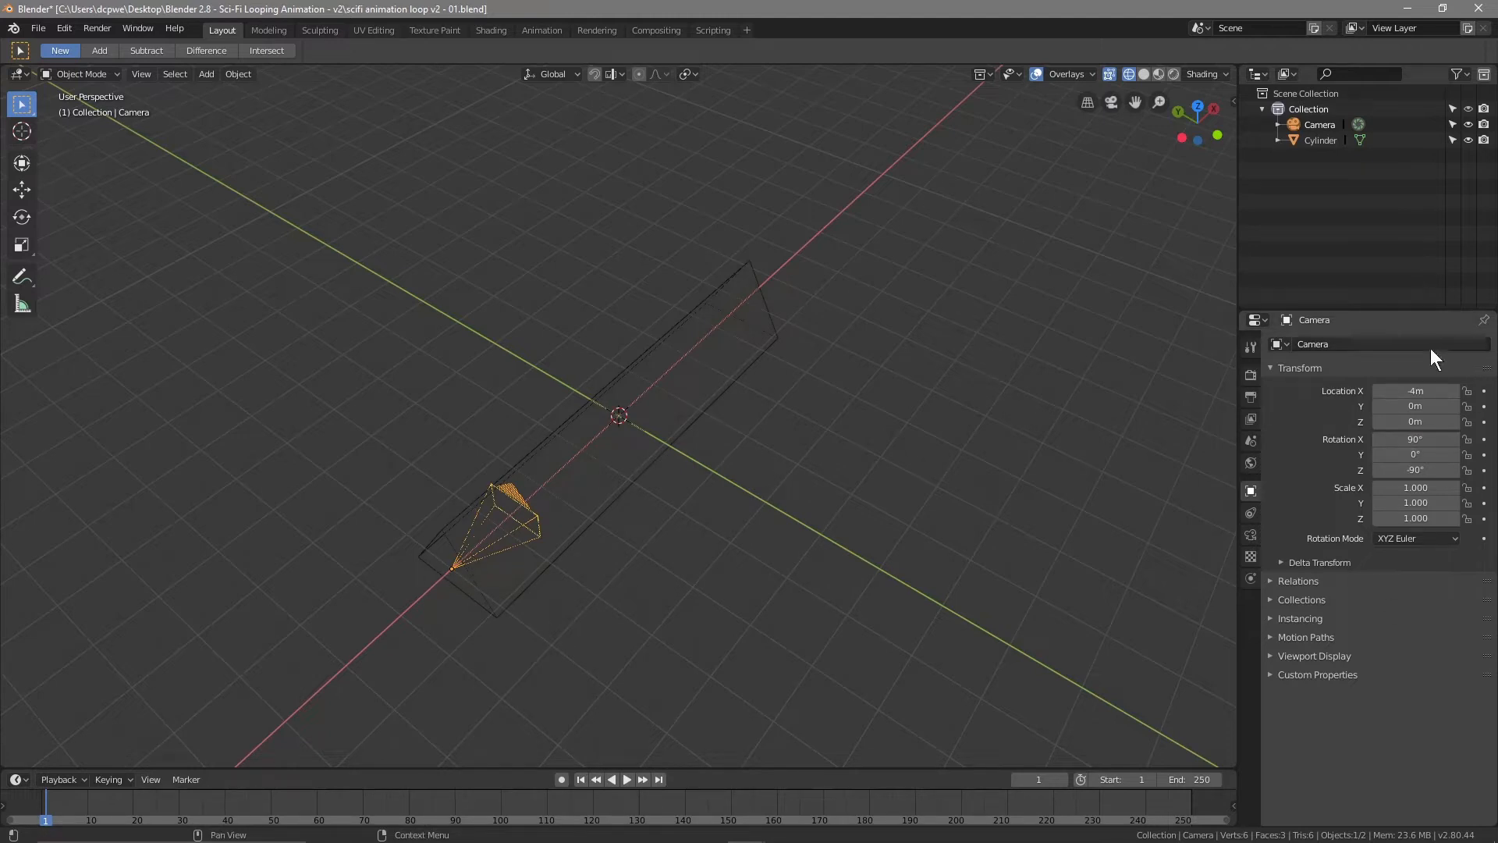
pyautogui.moveTo(499, 554); pyautogui.dragTo(796, 518, button='middle')
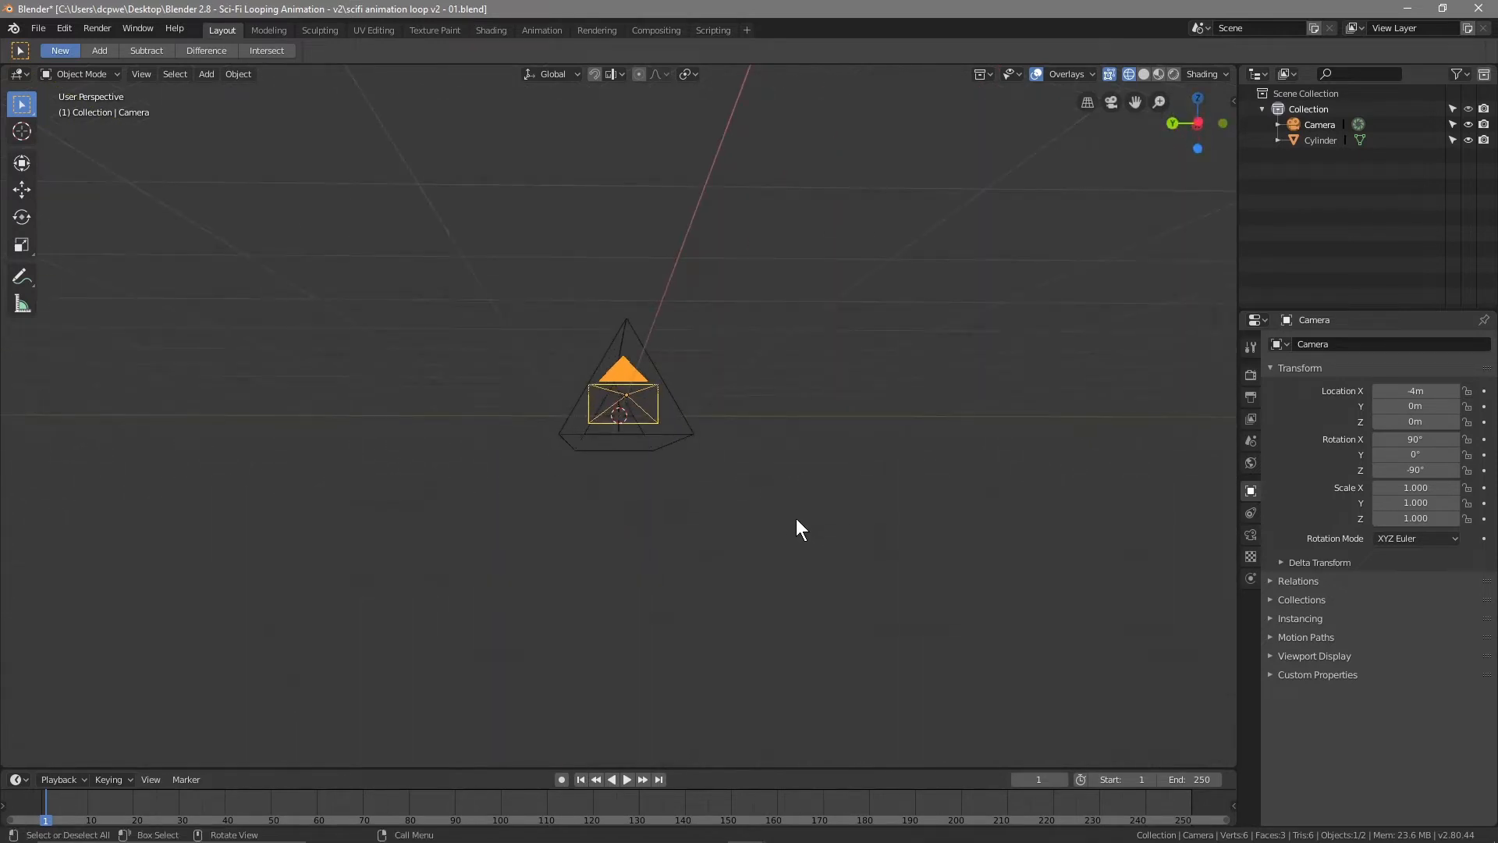
# Check the view through the camera and save the project as an incremented copy, scifi animation loop v2 - 02.blend
pyautogui.press('KP_0')
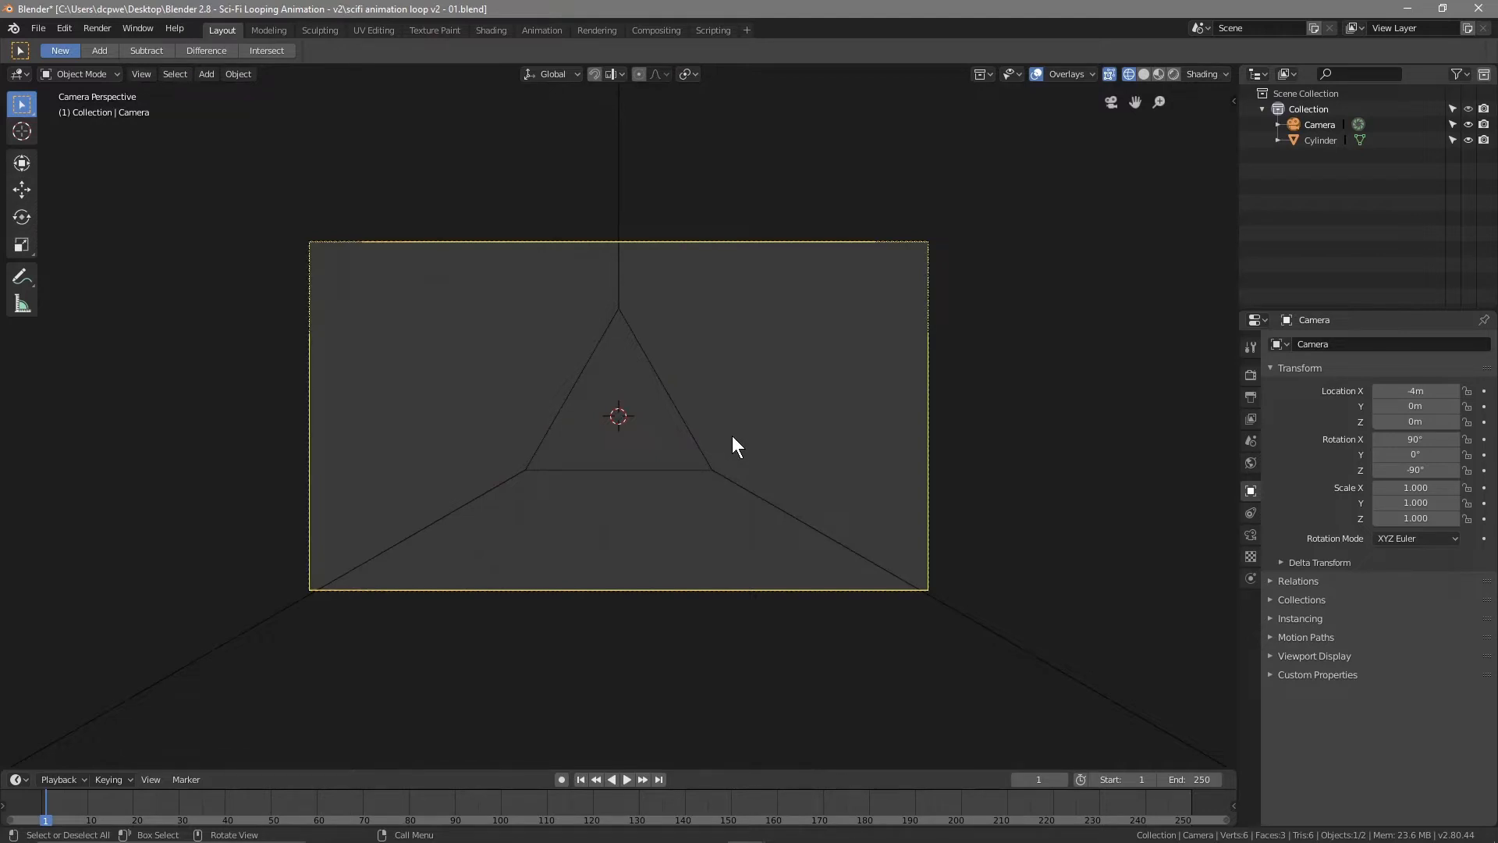
pyautogui.moveTo(840, 387); pyautogui.dragTo(550, 543, button='middle')
pyautogui.hotkey('ctrl', 's')
pyautogui.click(37, 29)
pyautogui.click(56, 146)
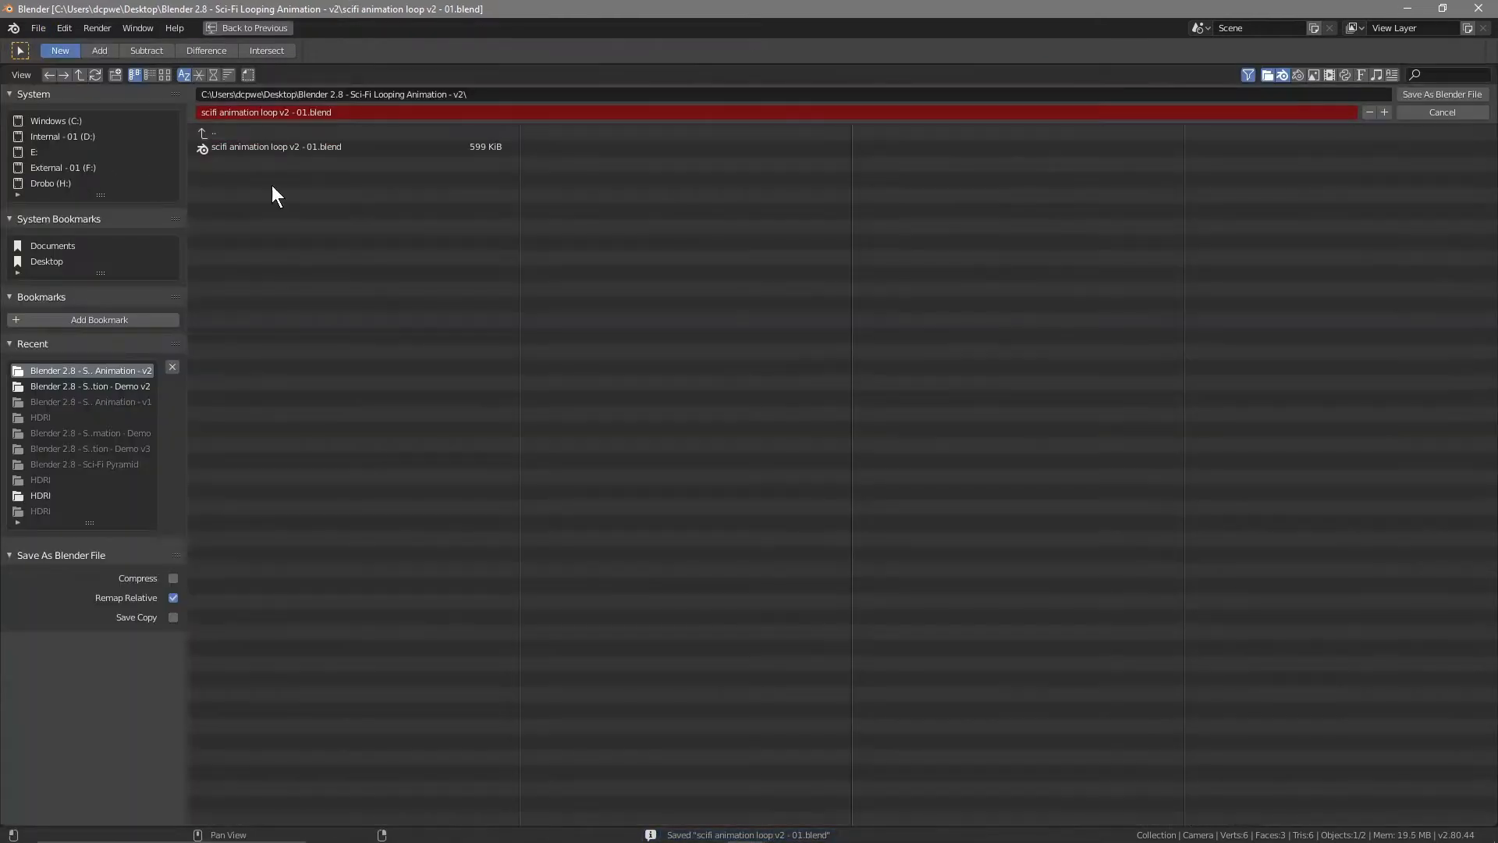
pyautogui.click(1384, 113)
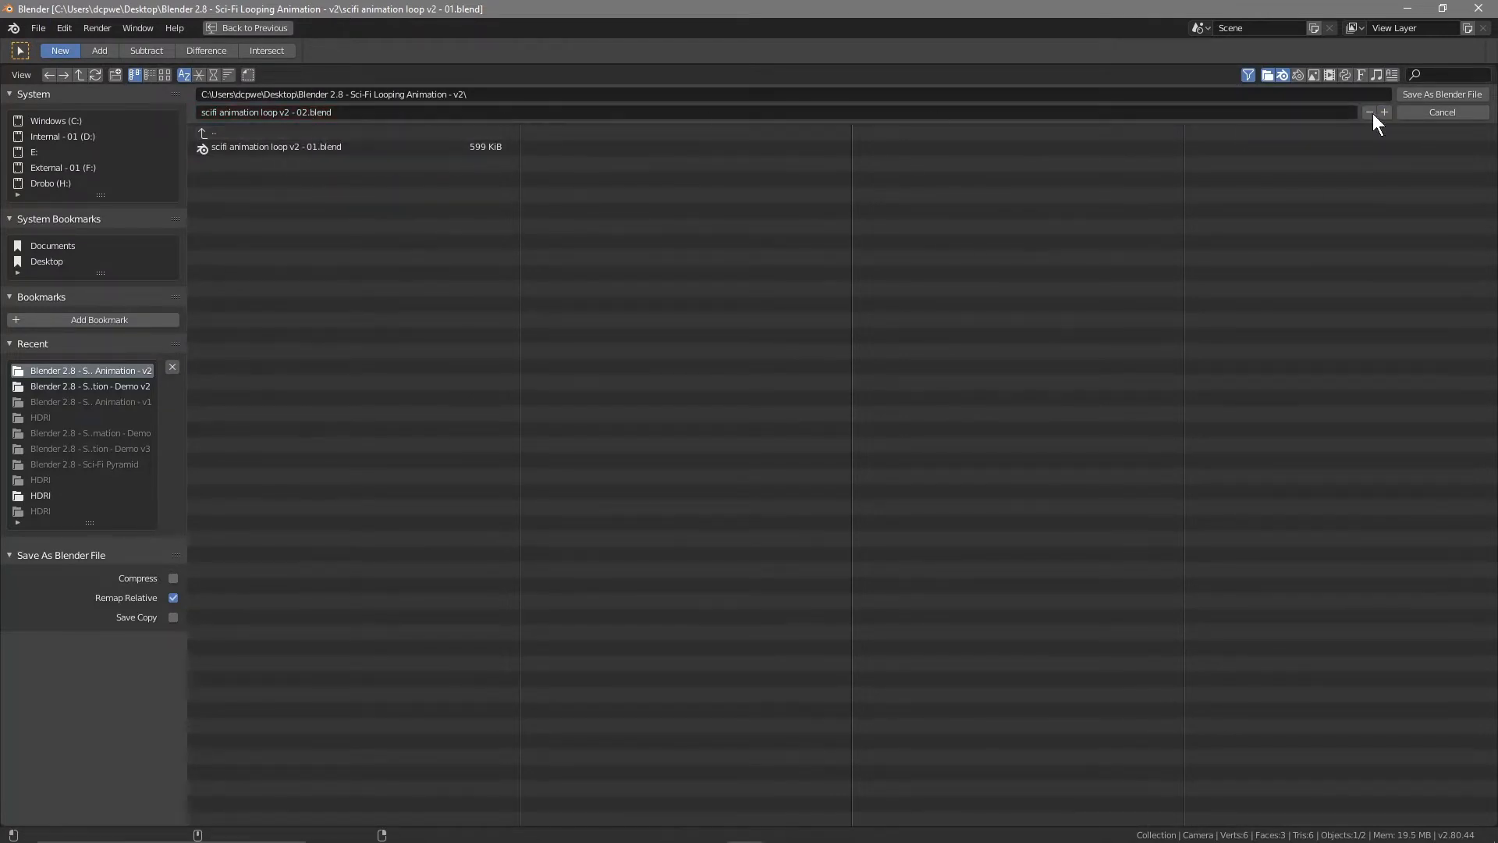
pyautogui.click(1412, 97)
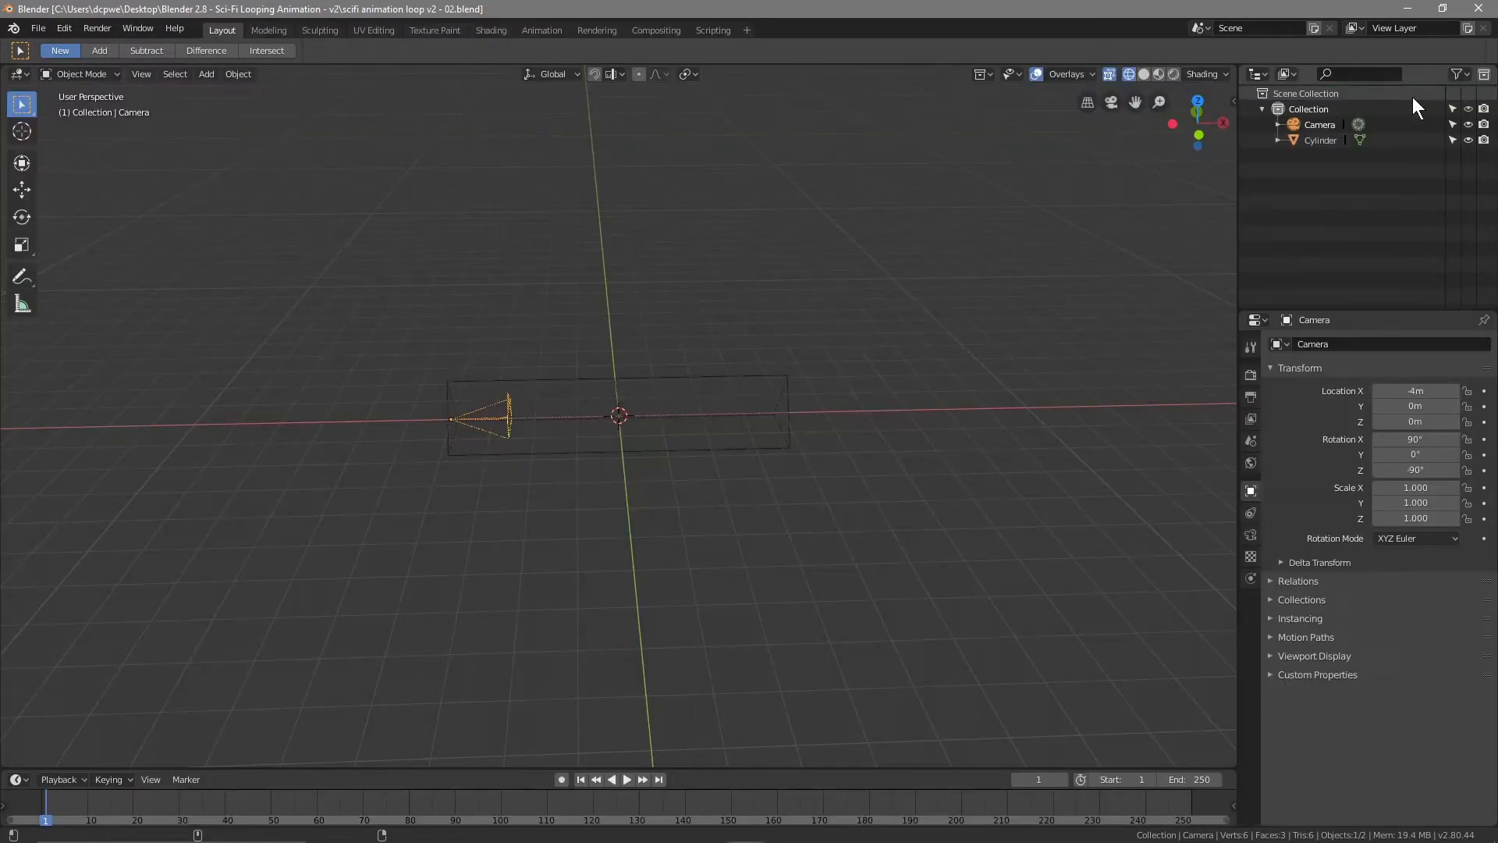
# Show the World shader nodes in the Shading workspace and delete the Background node
pyautogui.click(486, 29)
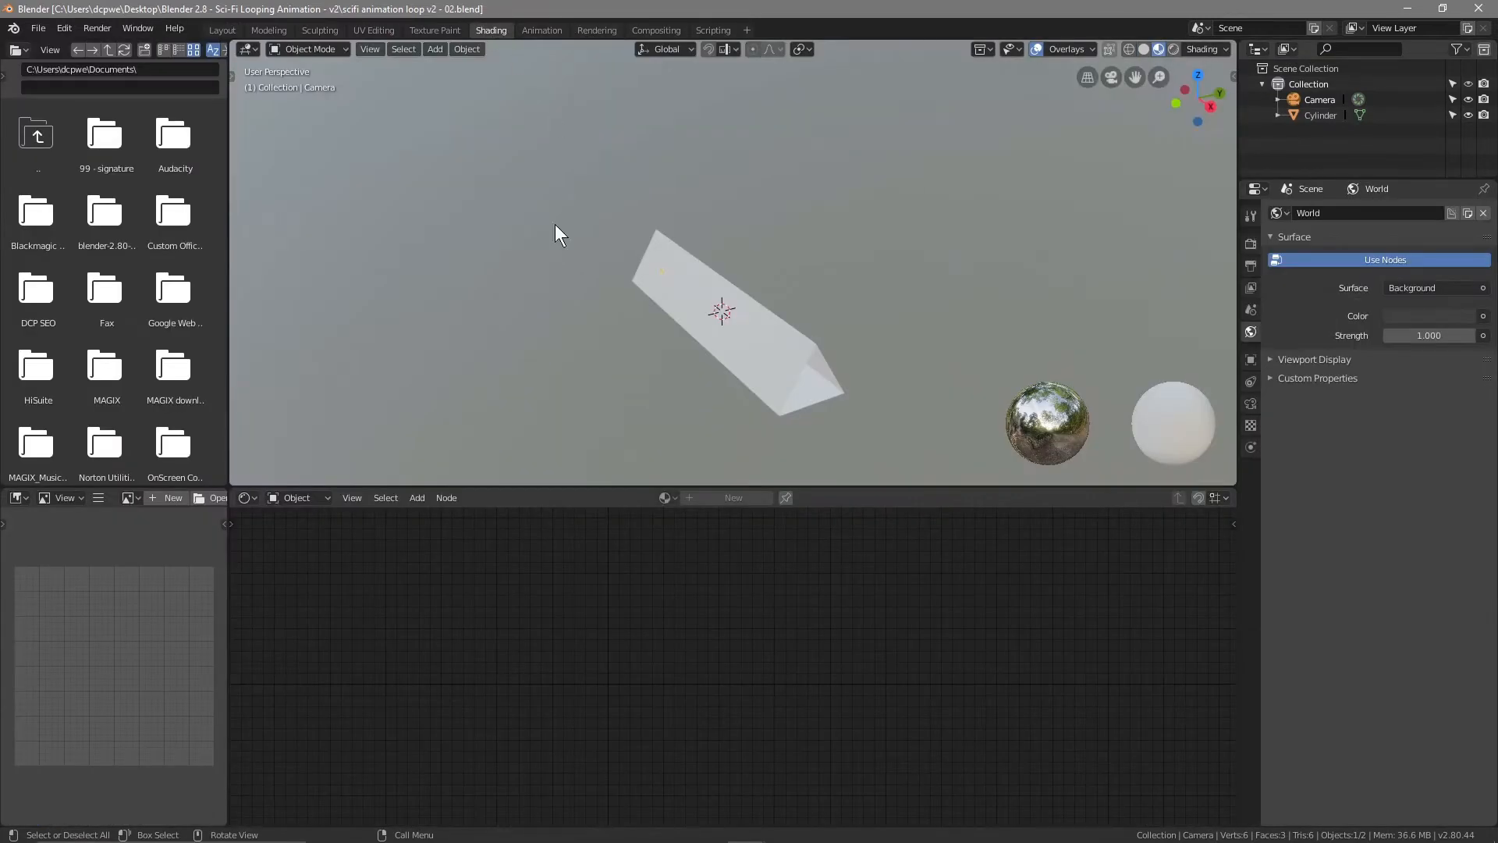
pyautogui.click(290, 498)
pyautogui.click(306, 462)
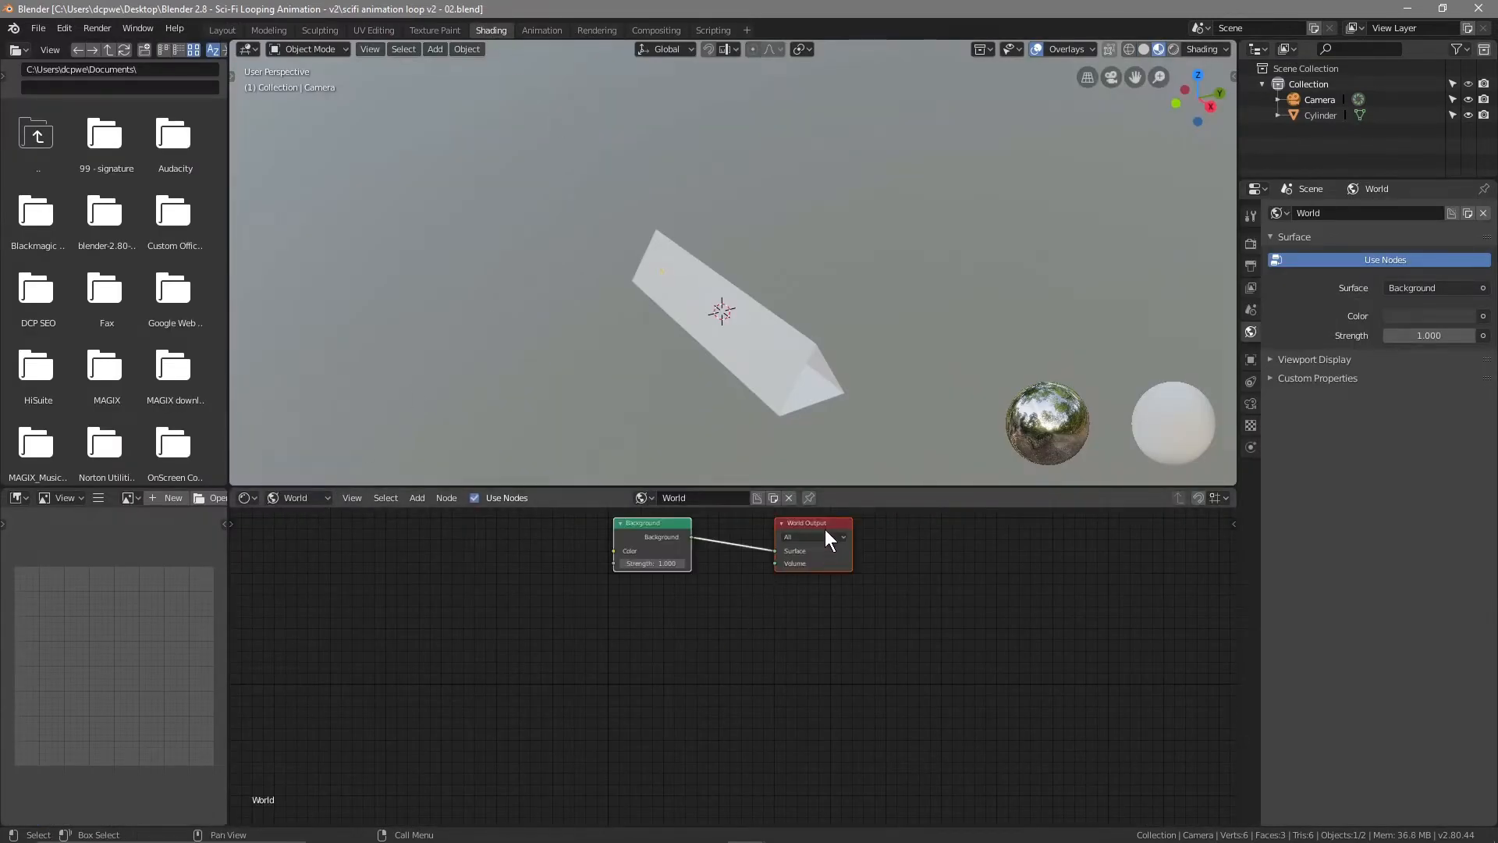
pyautogui.press('x')
# Move the World Output node to the far right of the node area to make room for new nodes
pyautogui.moveTo(816, 529); pyautogui.dragTo(1076, 620)
pyautogui.scroll(4, 1056, 625)
pyautogui.scroll(1, 1076, 620)
pyautogui.moveTo(663, 468); pyautogui.dragTo(809, 331, button='middle')
pyautogui.scroll(2, 704, 390)
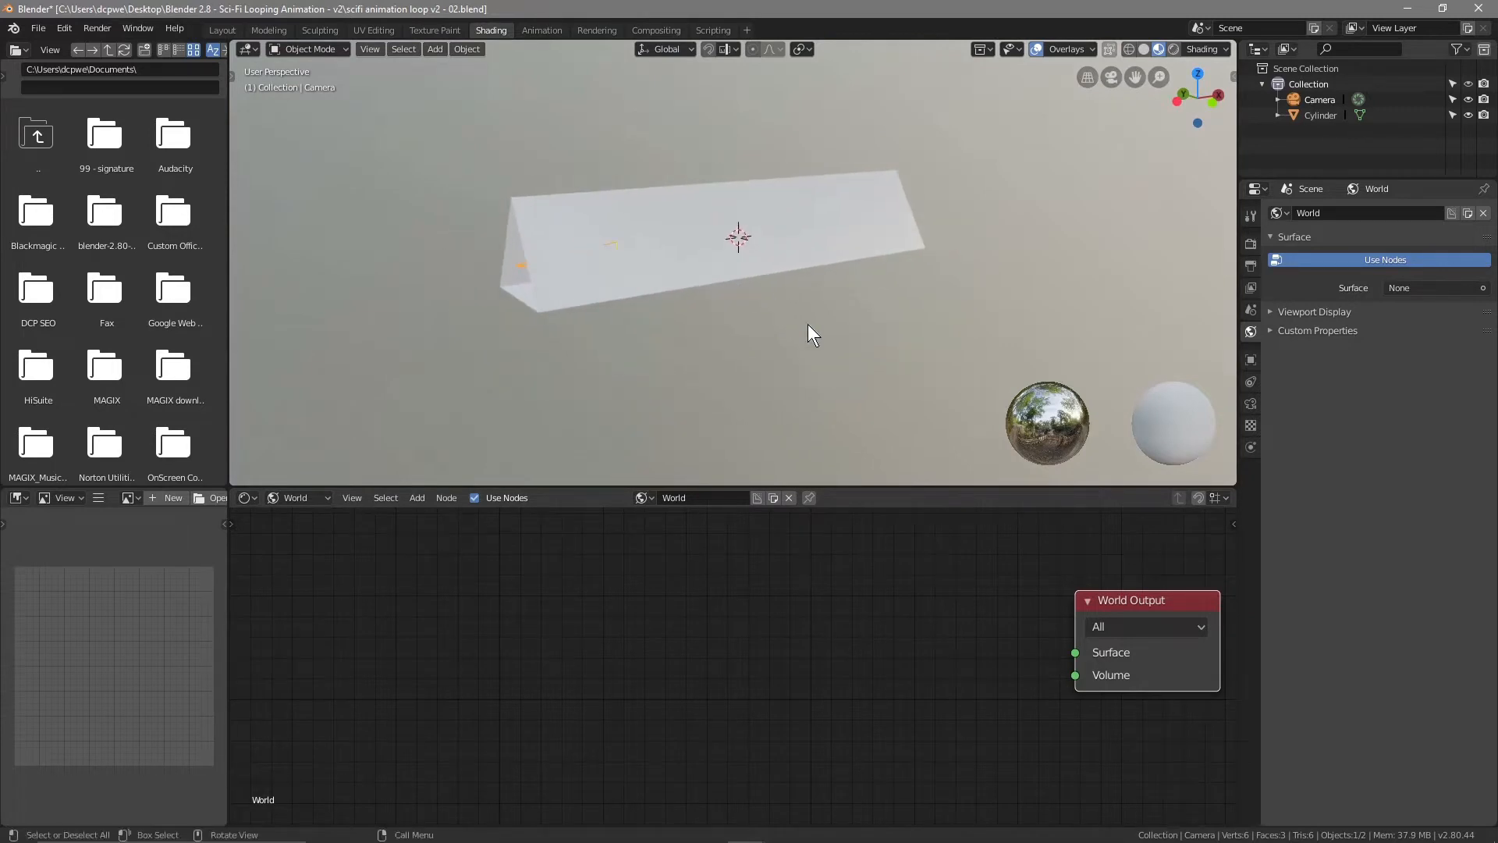
pyautogui.moveTo(1115, 600)
pyautogui.mouseDown()
pyautogui.moveTo(1054, 616)
pyautogui.moveTo(1117, 614)
pyautogui.mouseUp()
pyautogui.scroll(-2, 894, 603)
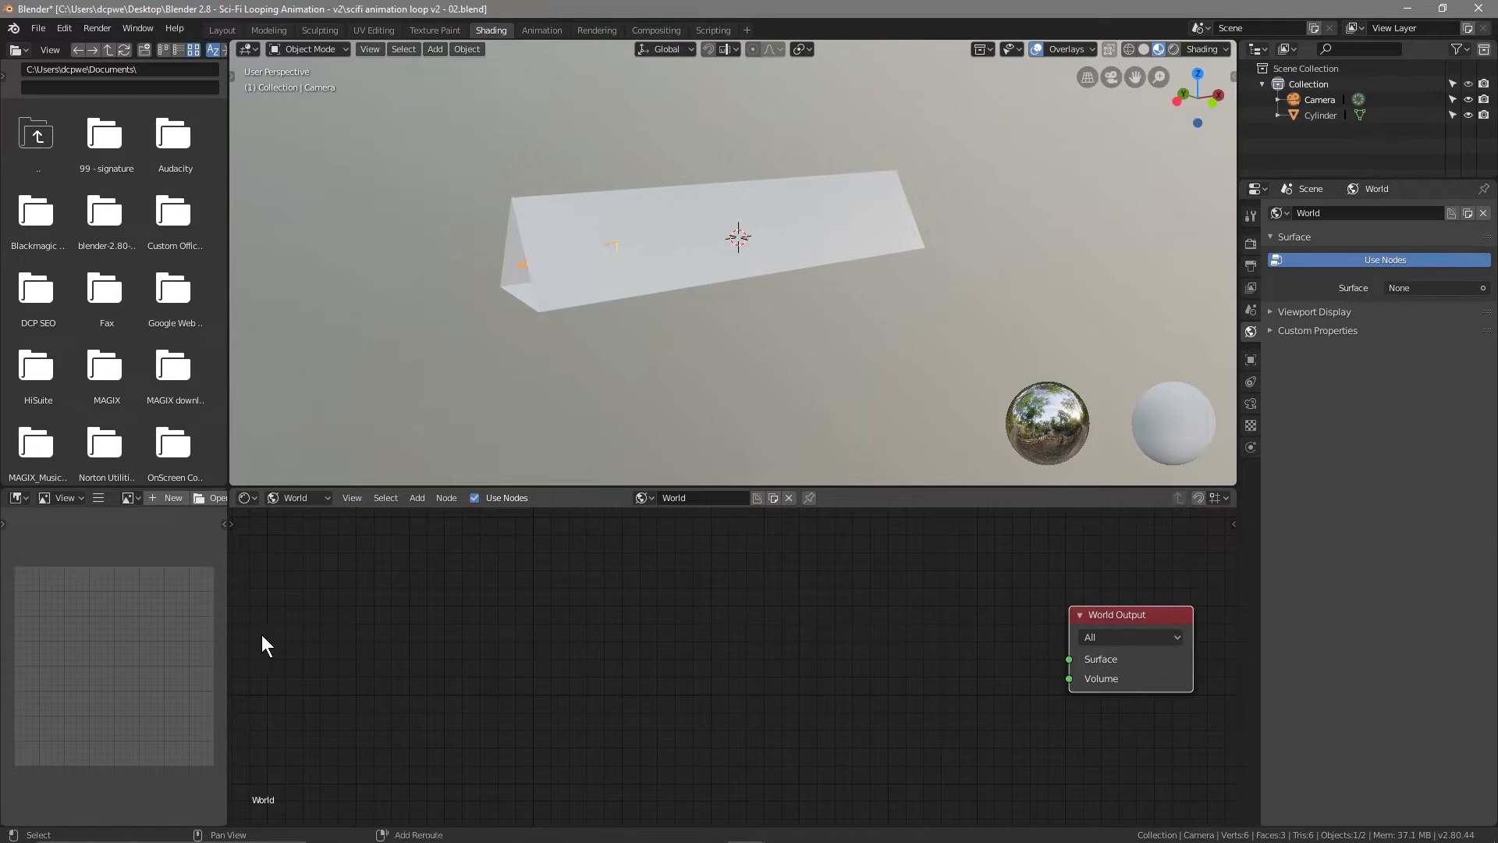
# Add a Texture Coordinate node and an Environment Texture node in front of the World Output node
pyautogui.hotkey('shift', 'a')
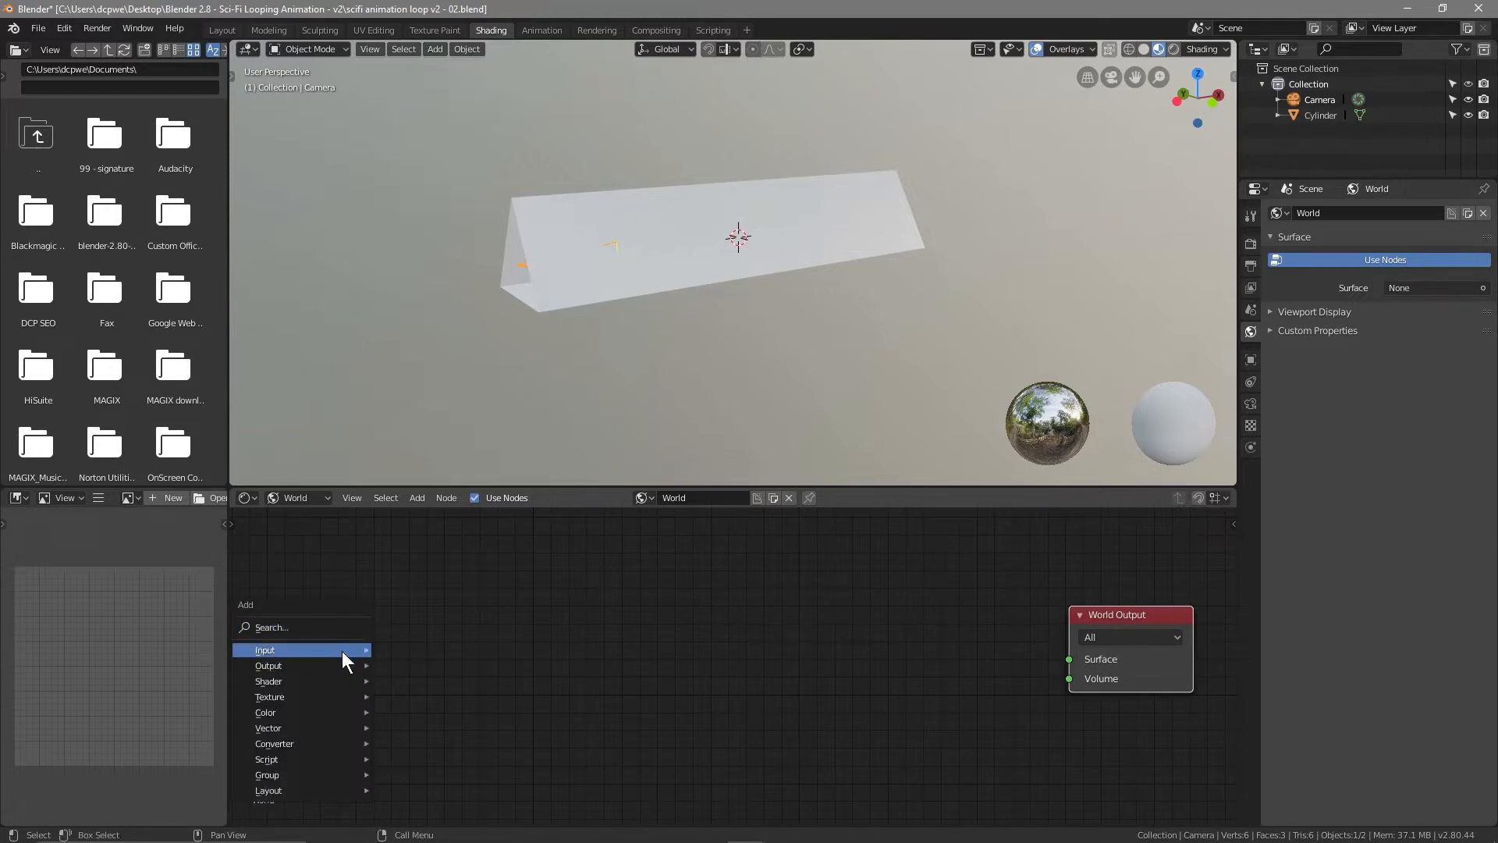
pyautogui.moveTo(342, 650)
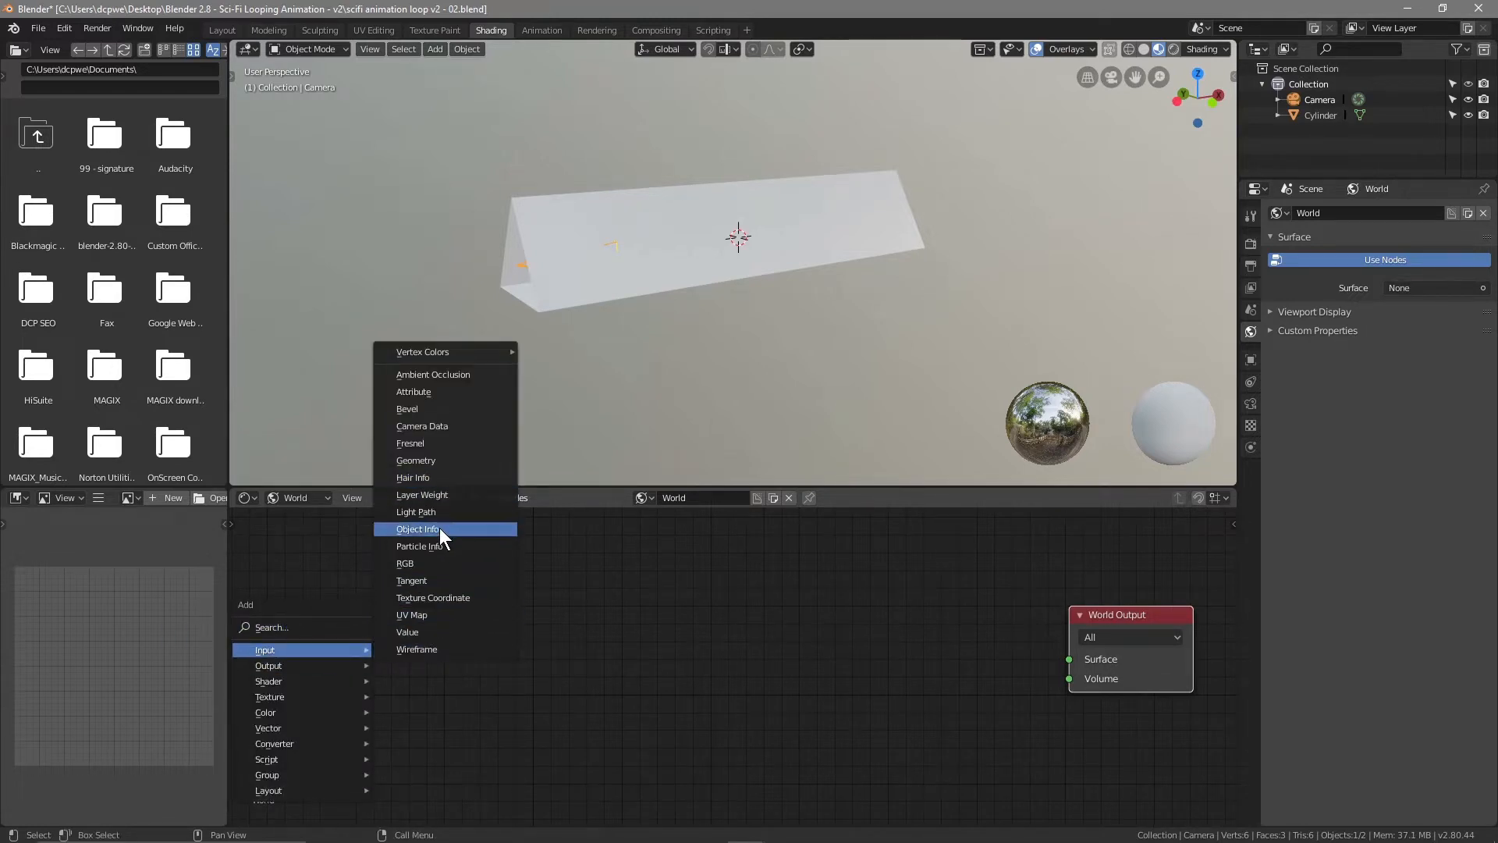
pyautogui.click(453, 596)
pyautogui.click(413, 592)
pyautogui.hotkey('shift', 'a')
pyautogui.moveTo(569, 629)
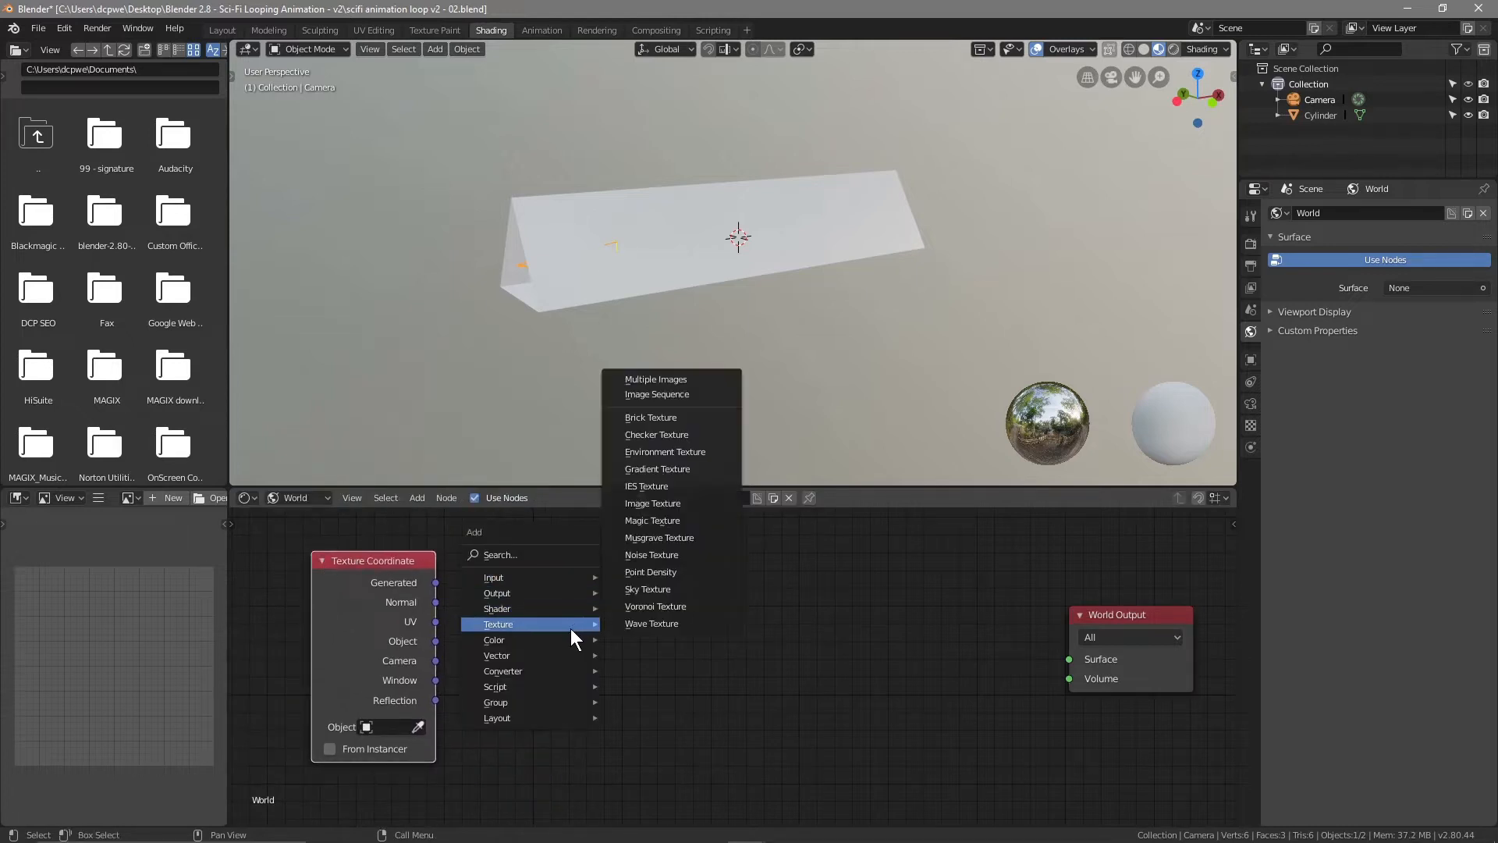
pyautogui.click(654, 452)
pyautogui.click(850, 603)
# Add a Mapping node between the Texture Coordinate and Environment Texture nodes
pyautogui.hotkey('shift', 'a')
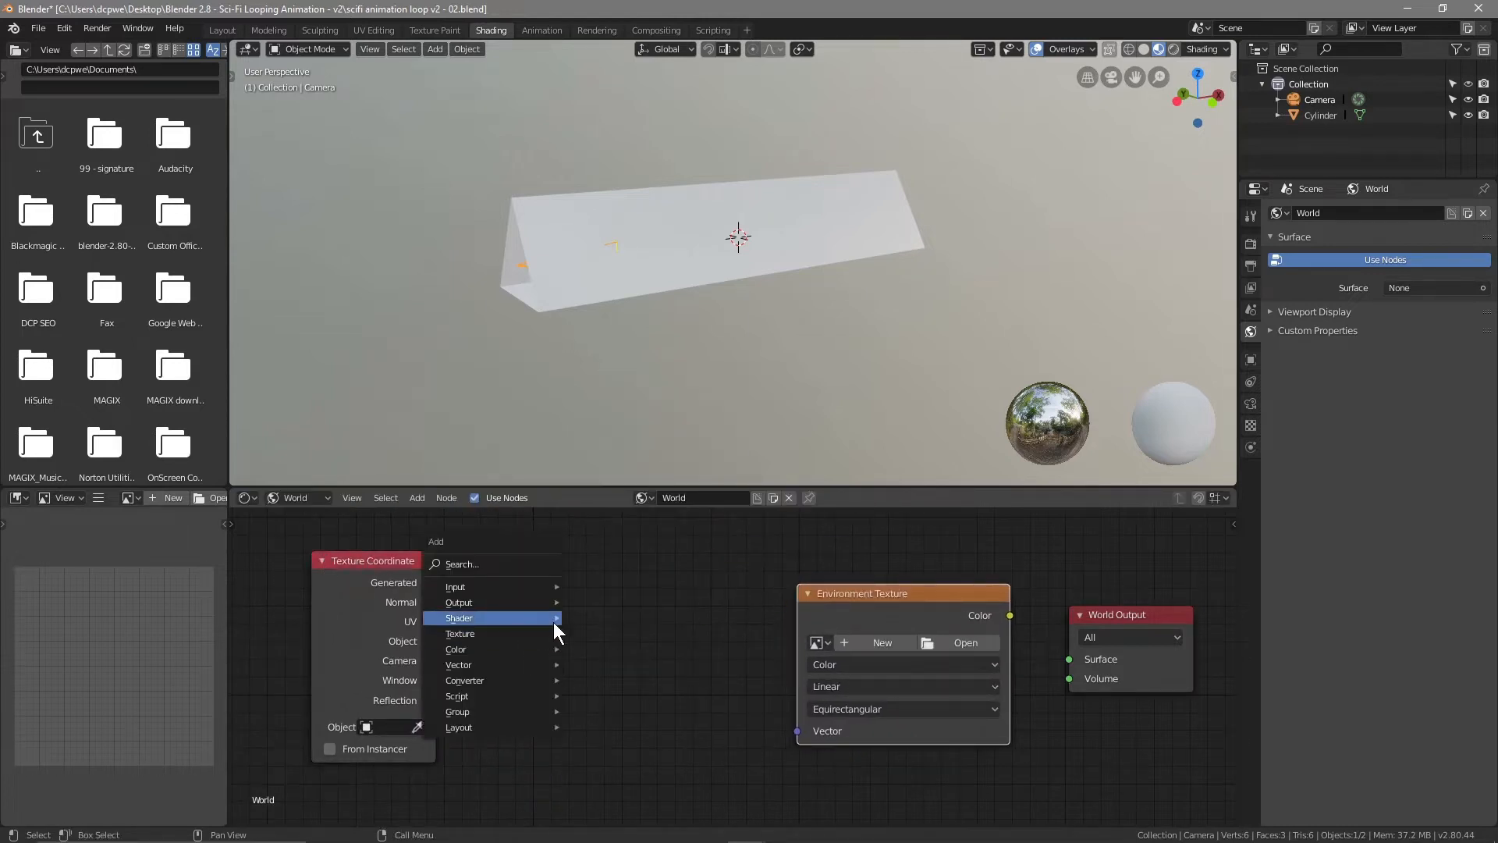
pyautogui.moveTo(538, 664)
pyautogui.click(603, 698)
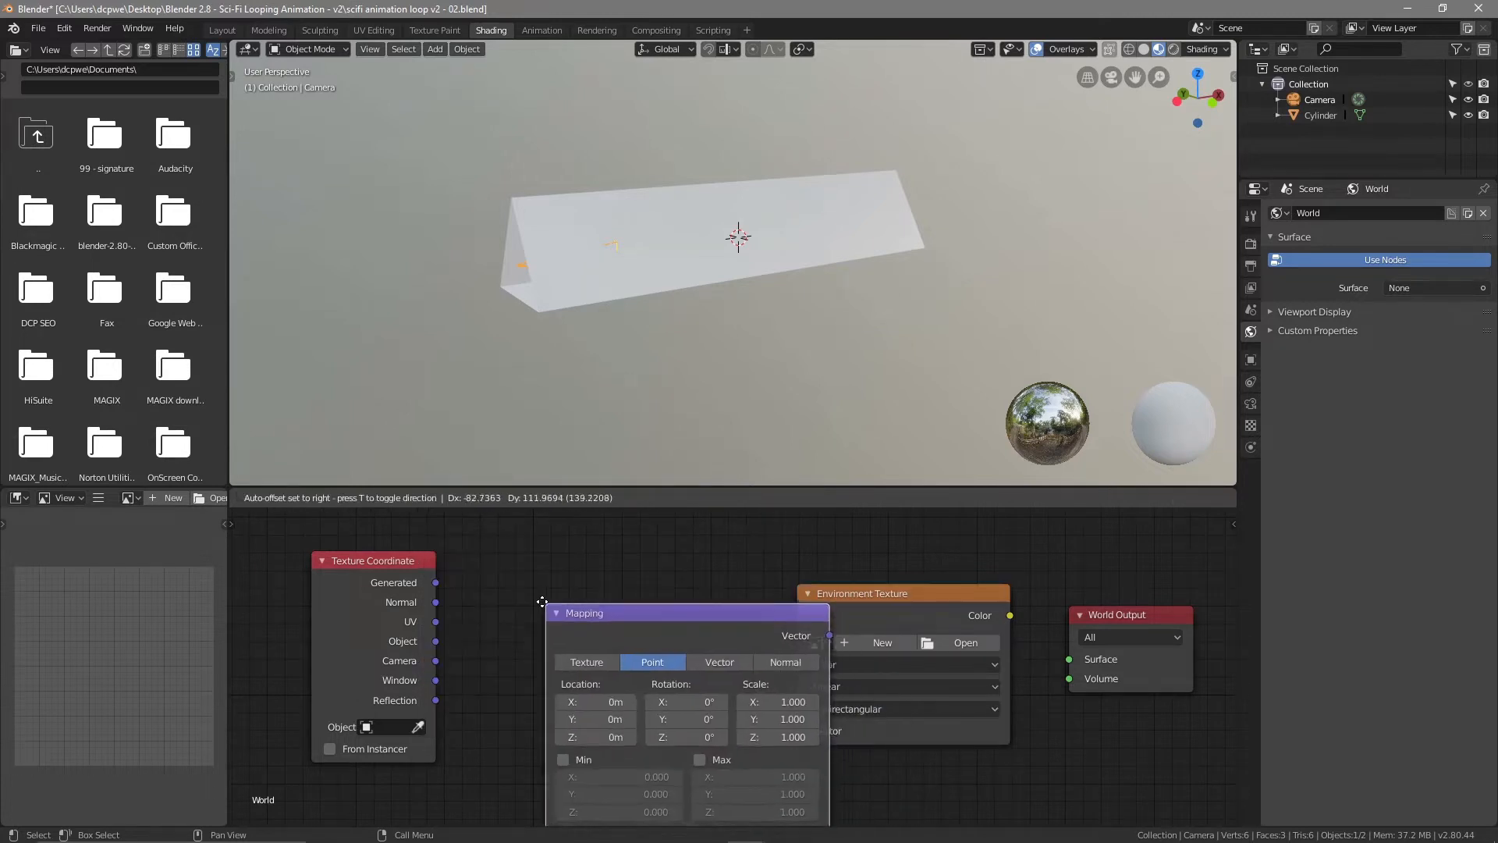
pyautogui.click(517, 639)
# Link Generated through Mapping and the Environment Texture's Color to the World Output's Surface, and display the viewport with rendered shading
pyautogui.moveTo(435, 582); pyautogui.dragTo(468, 777)
pyautogui.moveTo(749, 578); pyautogui.dragTo(832, 718)
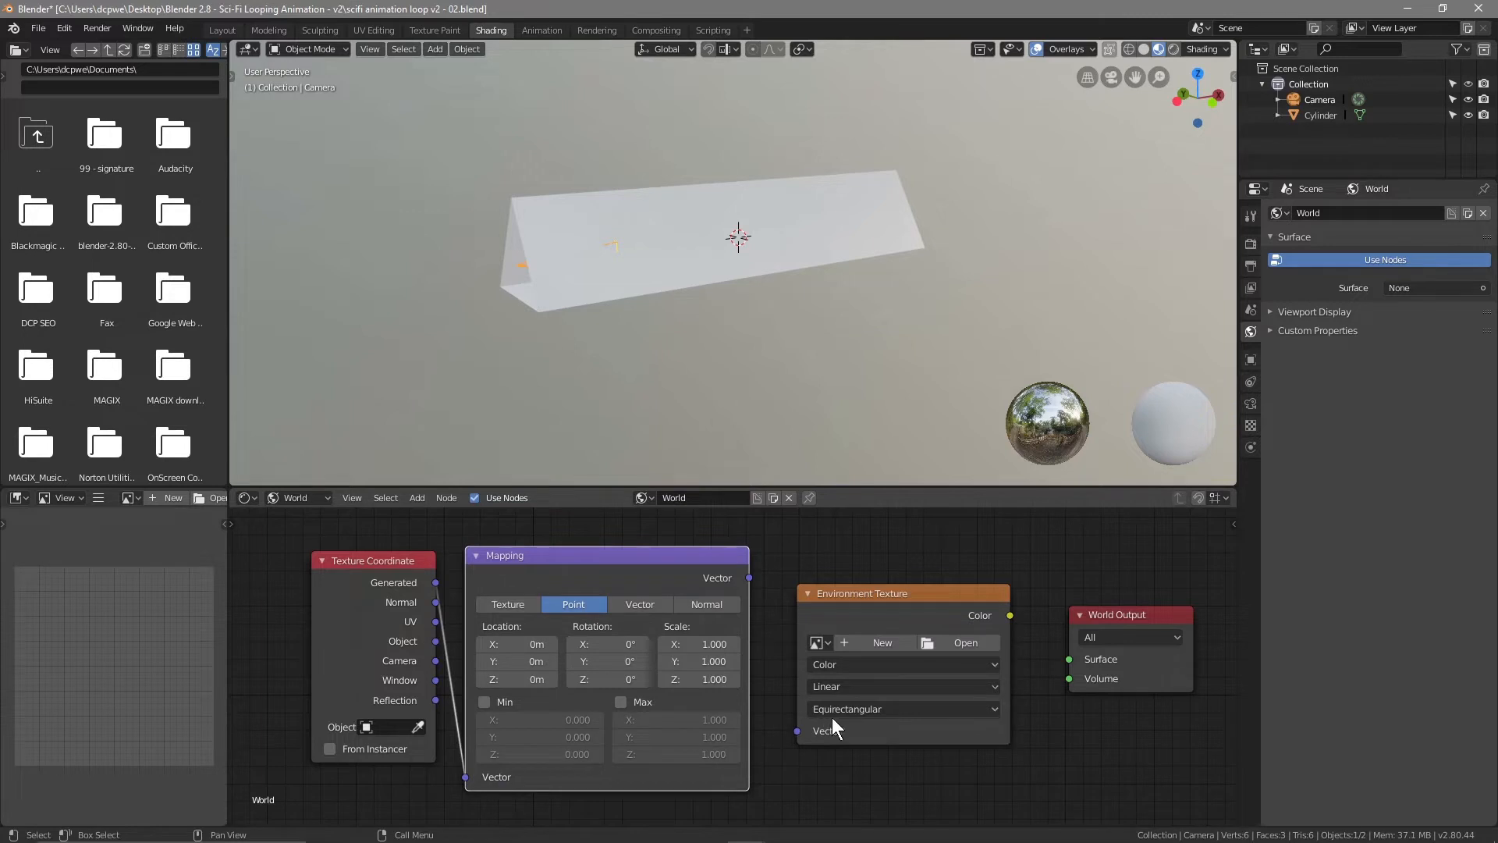
pyautogui.moveTo(747, 578); pyautogui.dragTo(796, 730)
pyautogui.moveTo(1010, 616); pyautogui.dragTo(1078, 660)
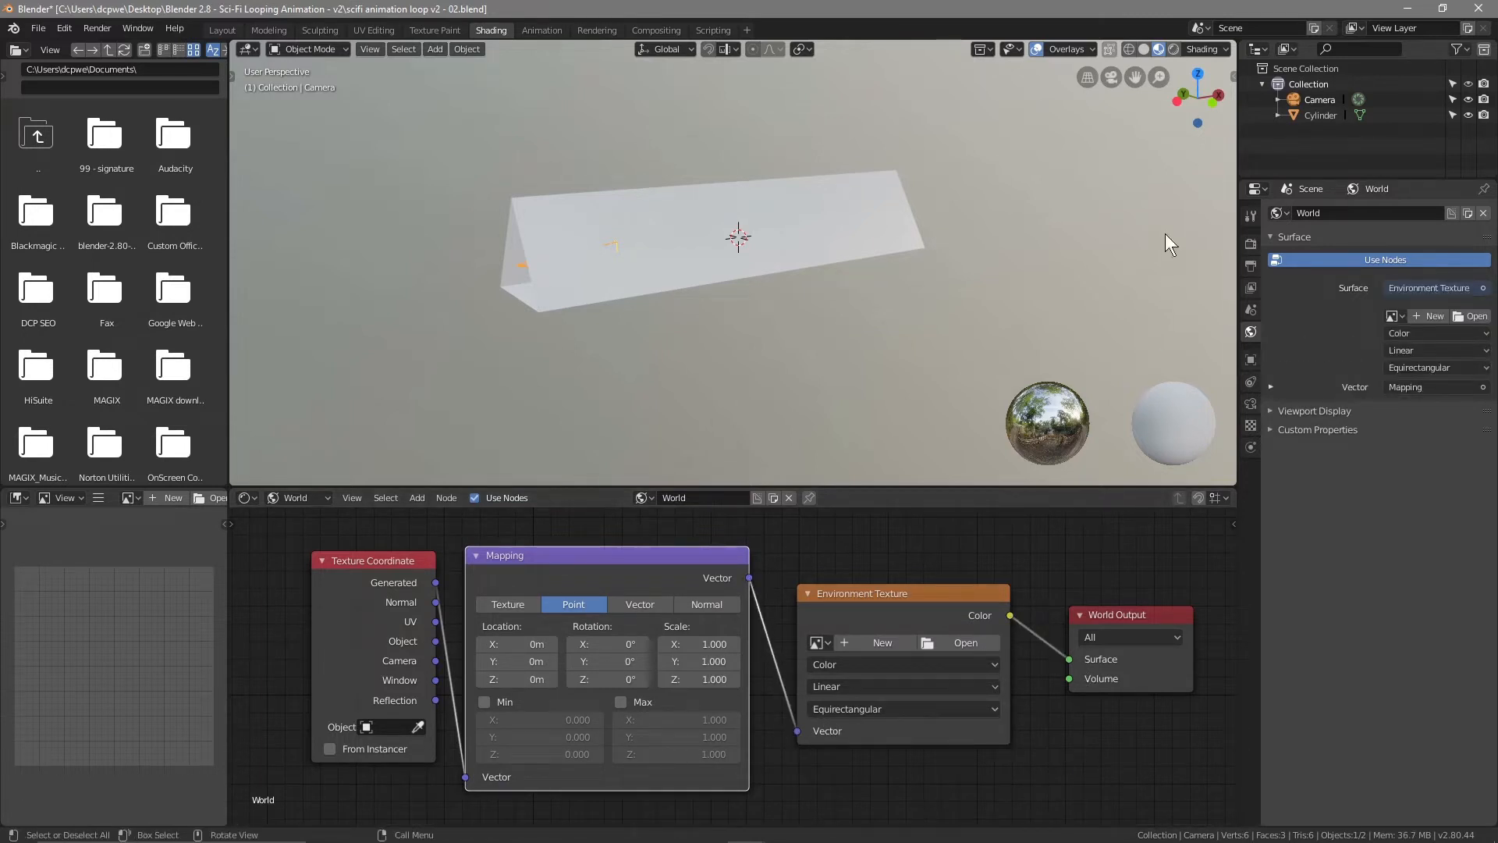
pyautogui.click(1172, 49)
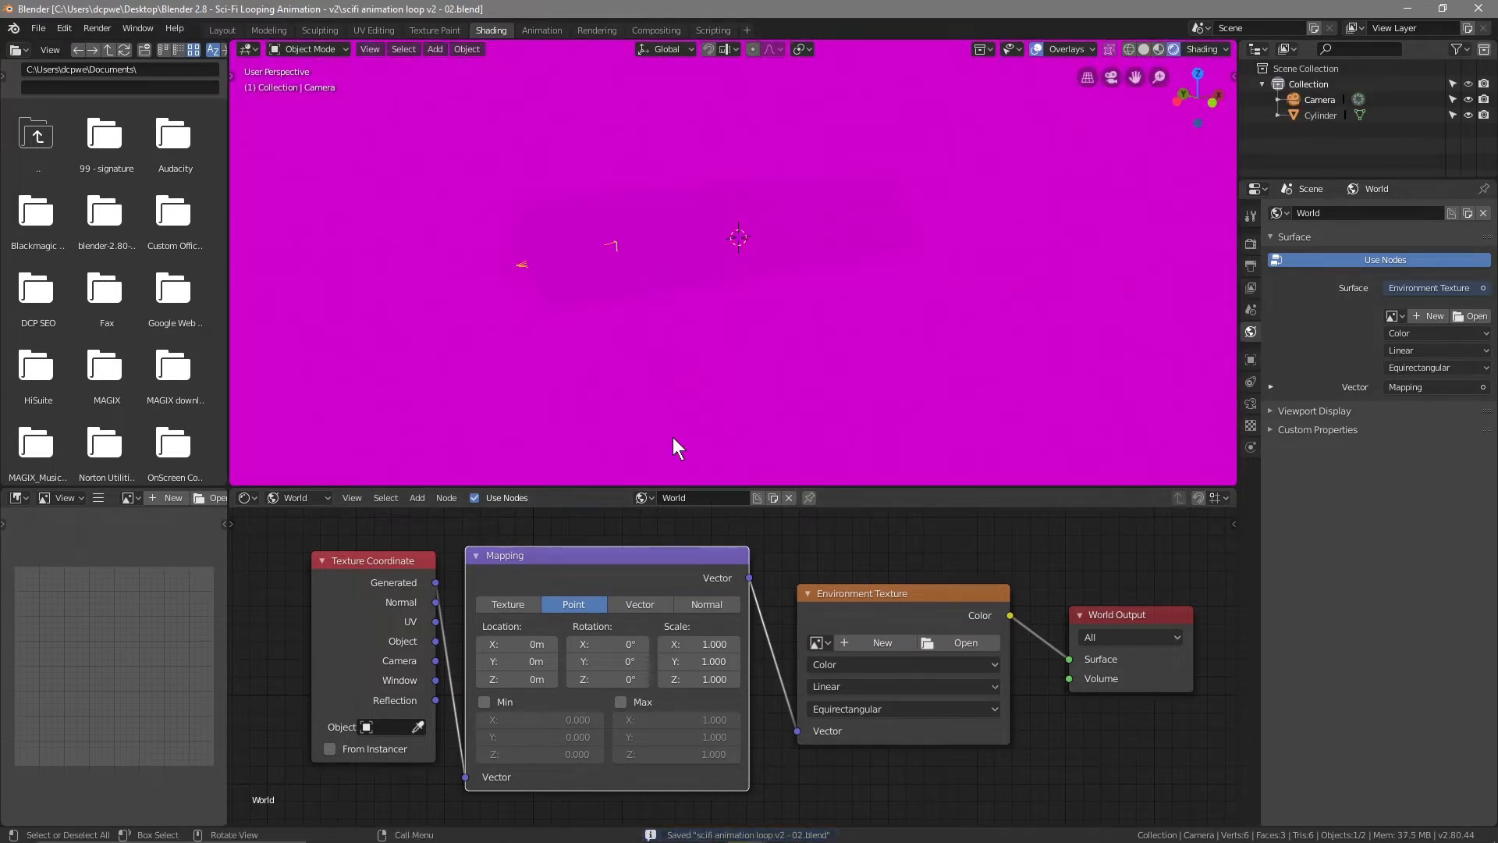
# Switch to the Chrome browser and open hdrihaven.com
pyautogui.press('super')
pyautogui.press('Escape')
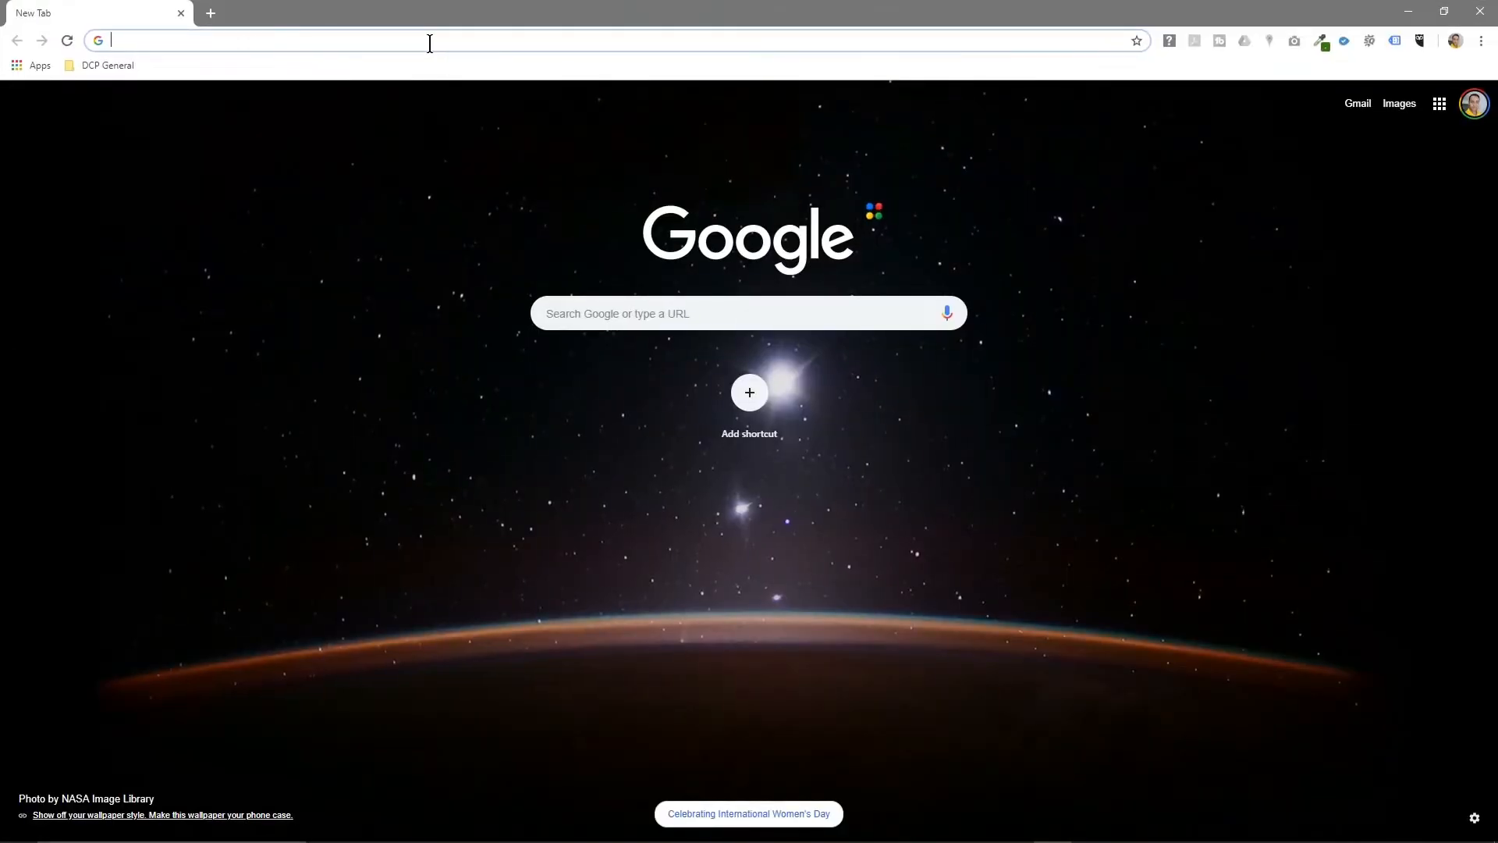
pyautogui.write('hdrihaven.com')
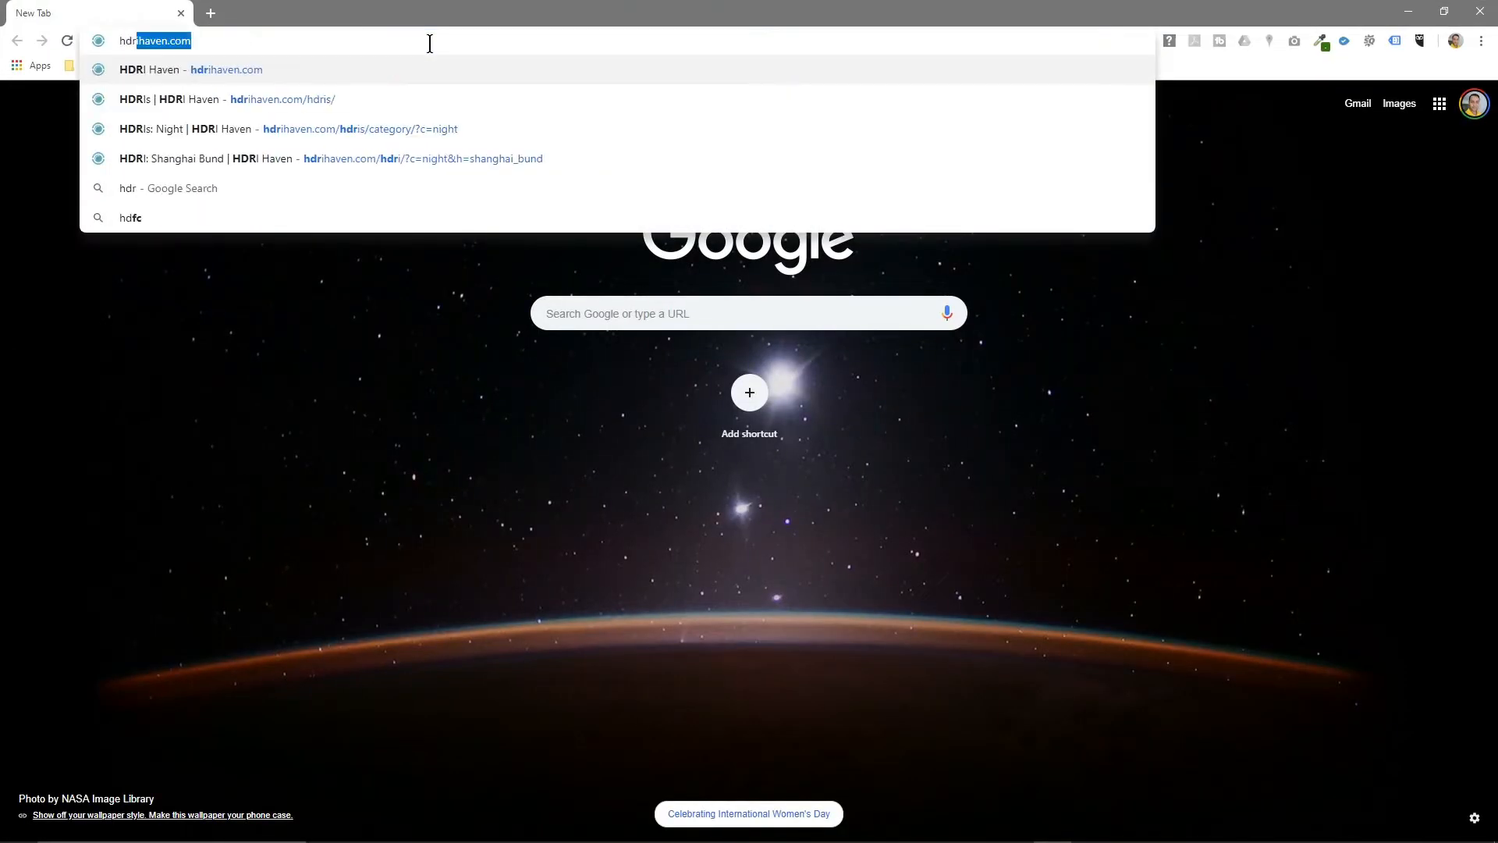
pyautogui.press('Return')
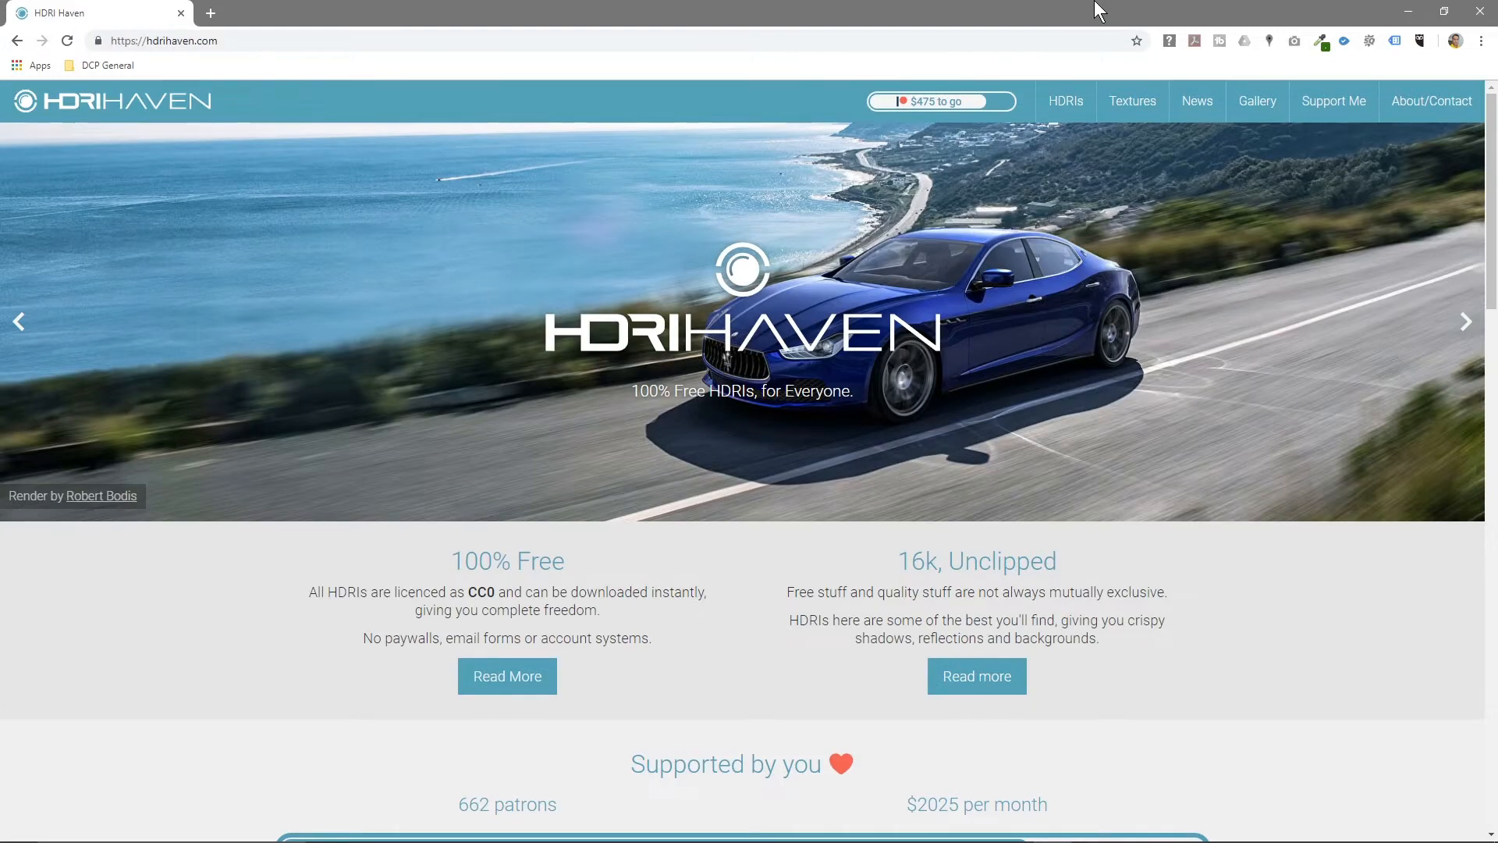
# Open the project folder from the desktop in File Explorer and arrange it side by side with the browser
pyautogui.press('super+Left')
pyautogui.click(1113, 39)
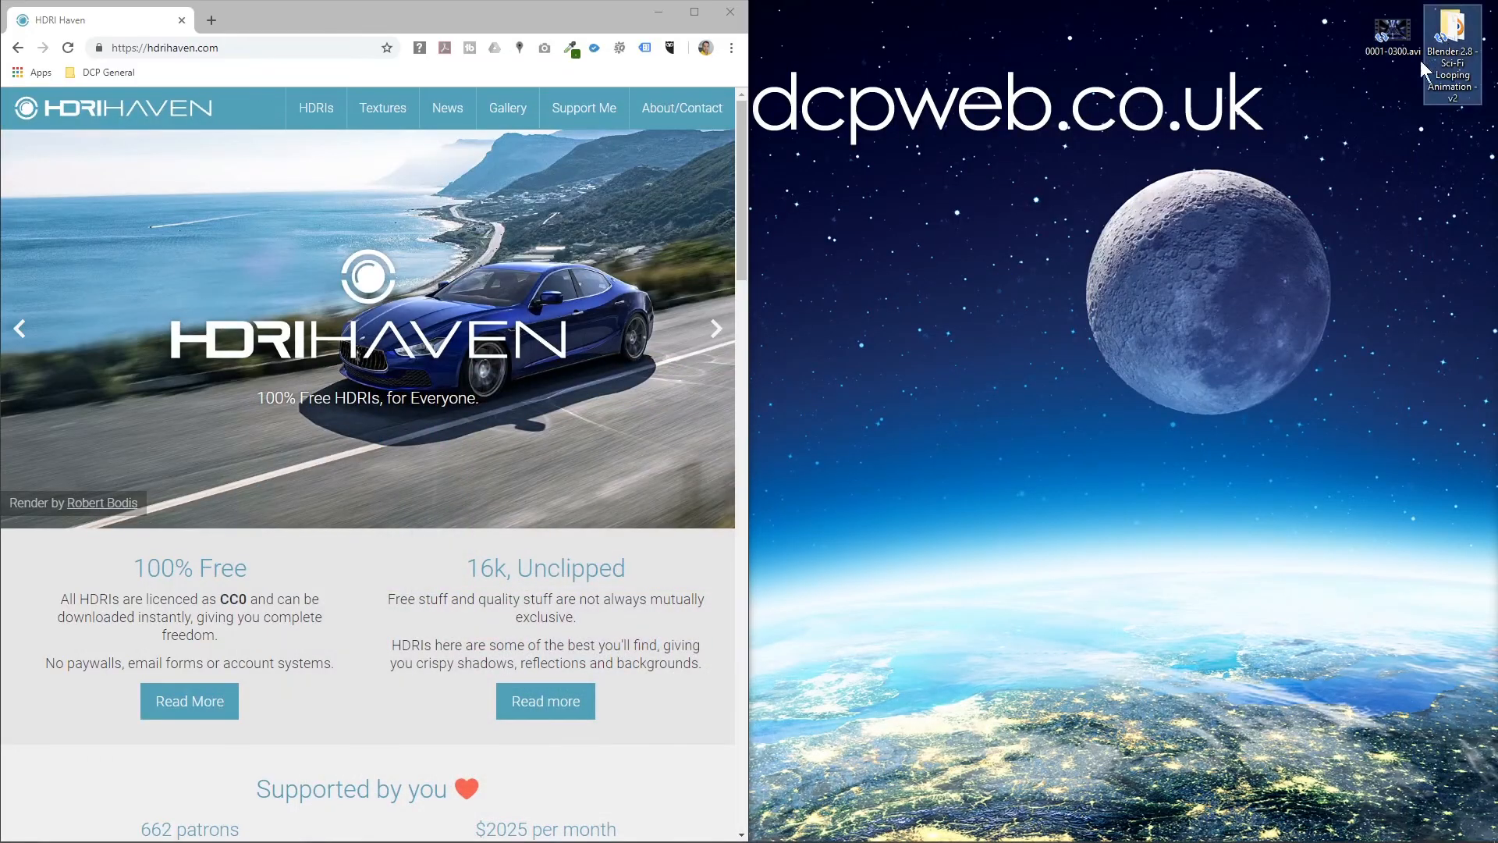
pyautogui.press('super')
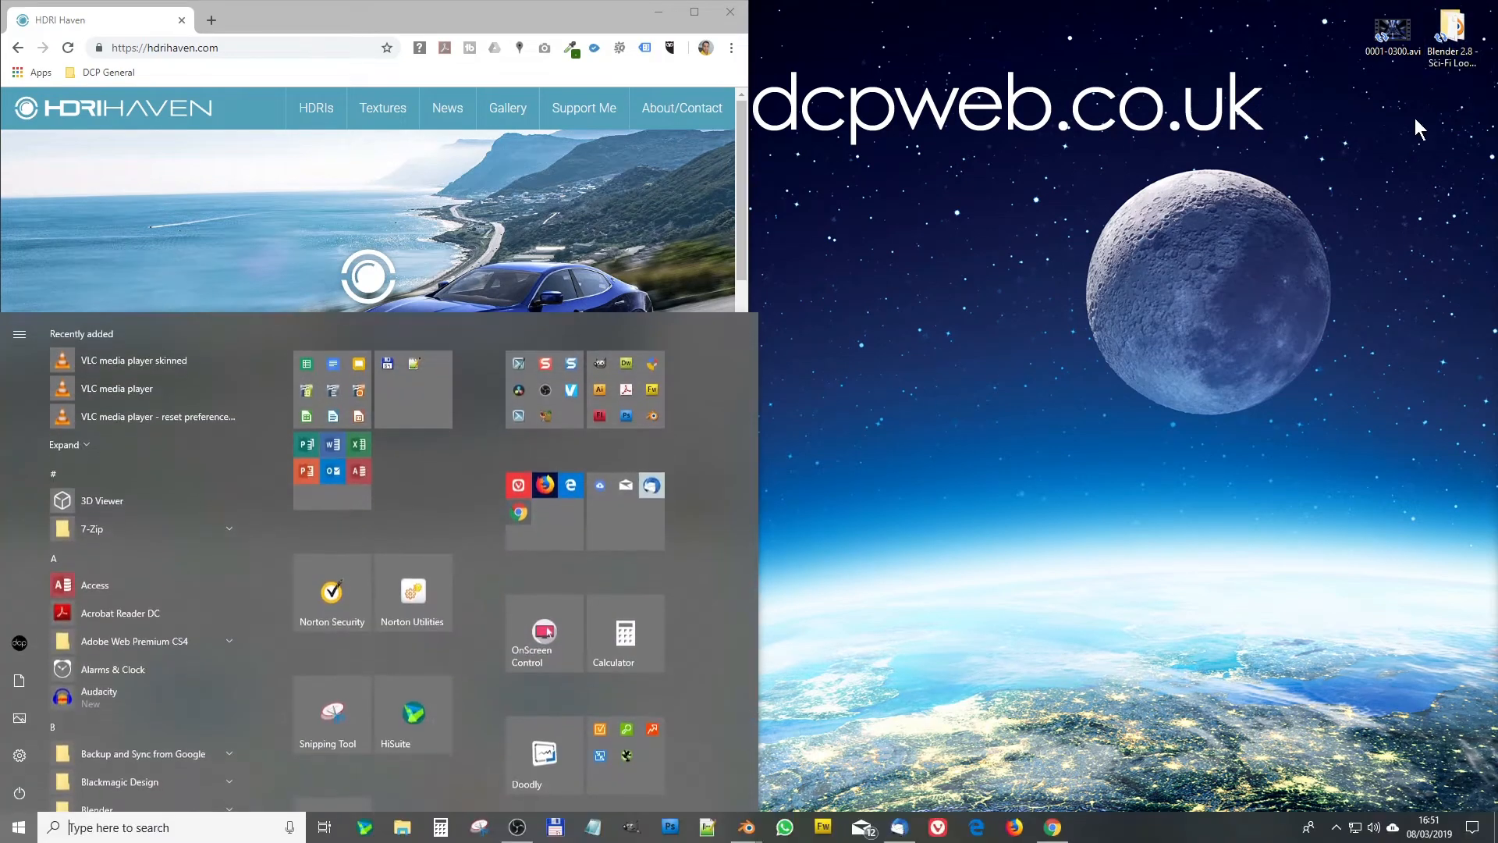
pyautogui.doubleClick(1438, 53)
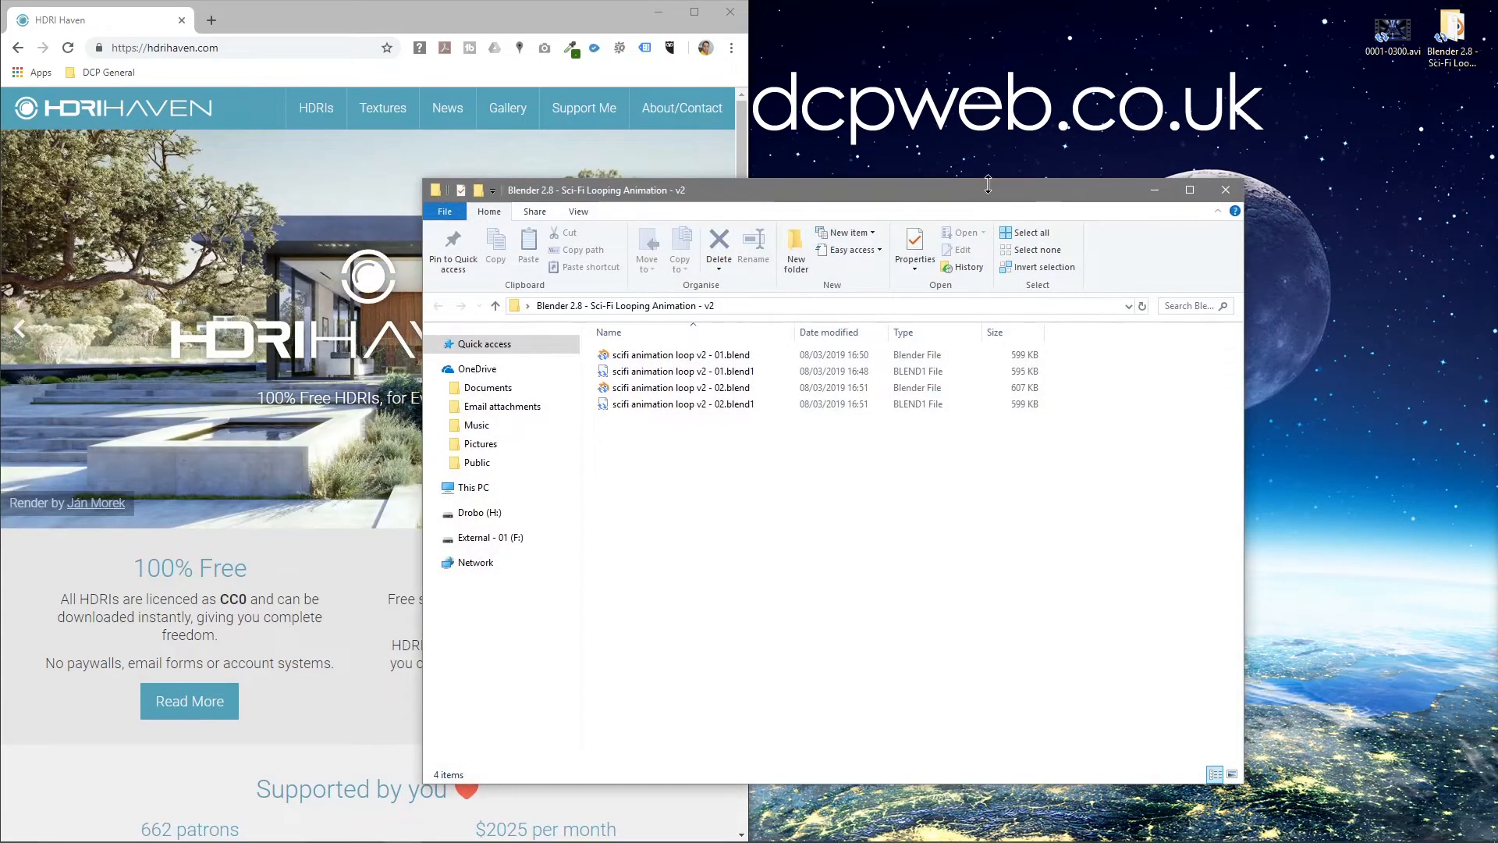
pyautogui.press('super+Right')
# Create a folder named HDRI in the project folder and open it
pyautogui.rightClick(1079, 292)
pyautogui.moveTo(1193, 497)
pyautogui.click(1293, 501)
pyautogui.write('HDRI')
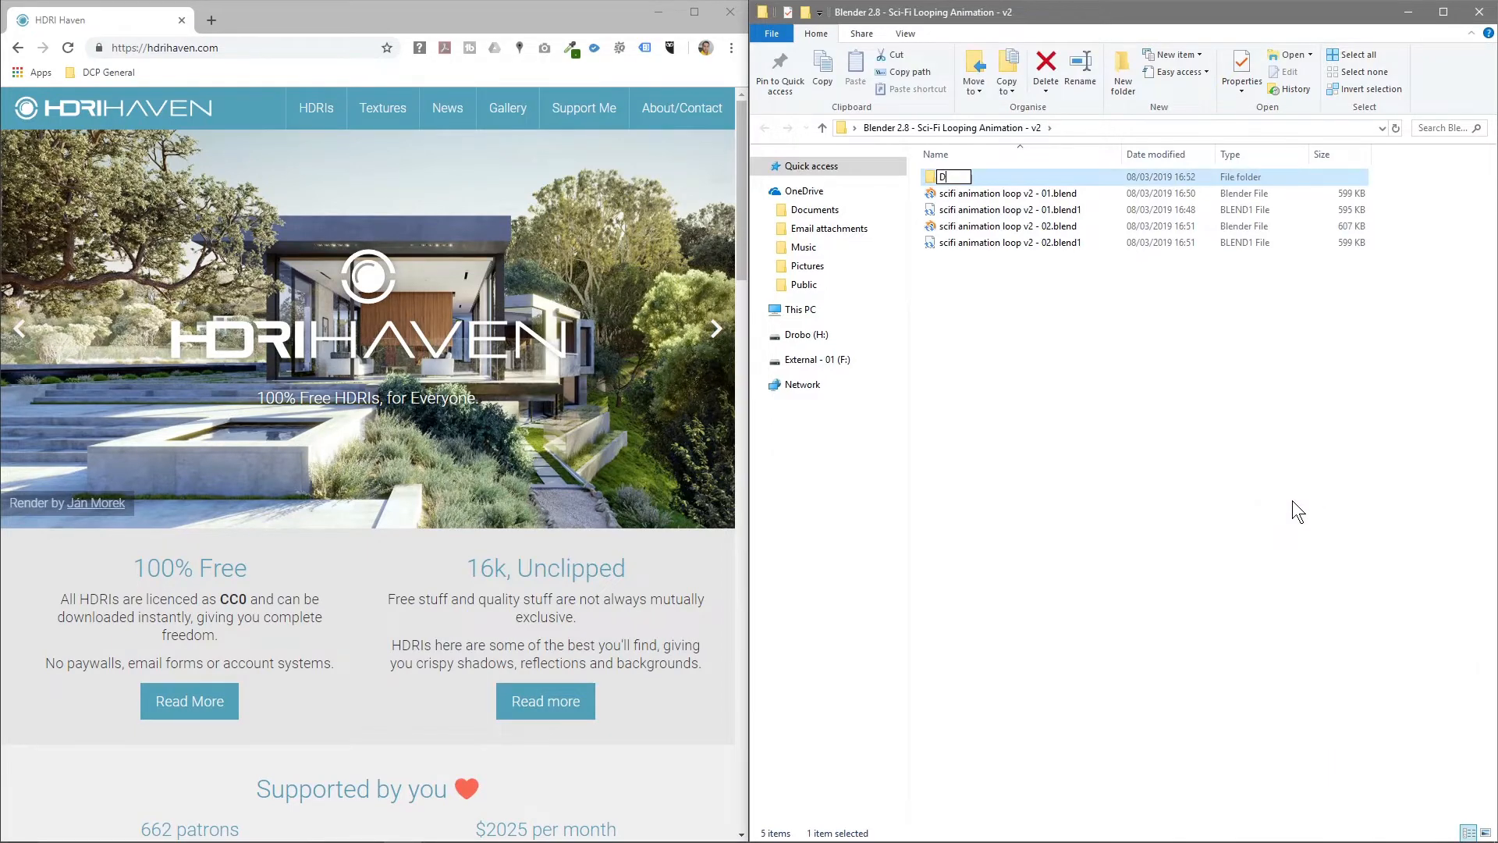
pyautogui.press('Return')
pyautogui.press('Return')
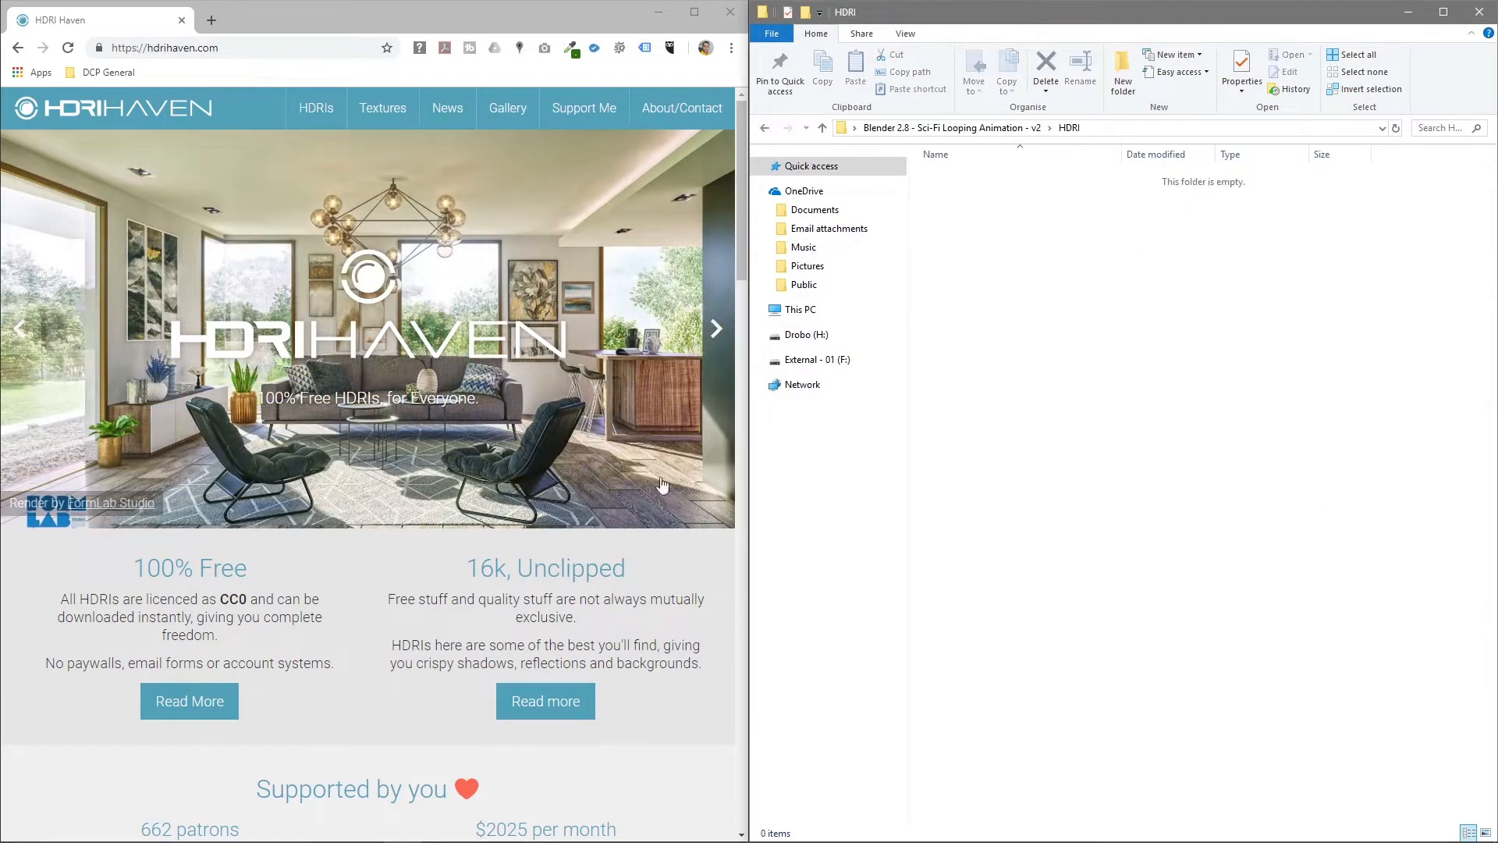
# Browse the HDRI Haven library to the Night category
pyautogui.scroll(-9, 330, 582)
pyautogui.click(384, 624)
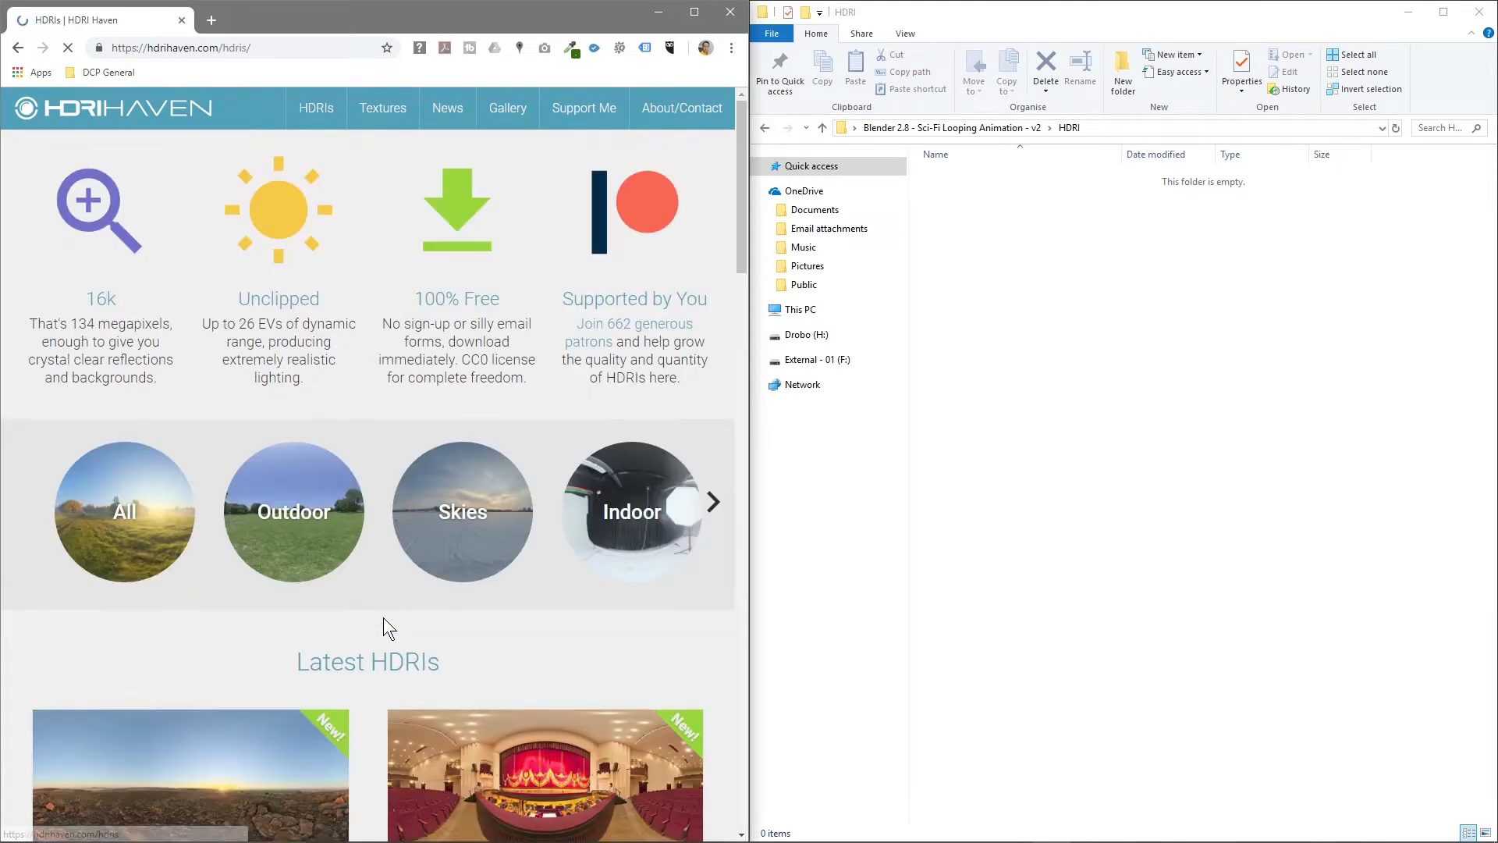
pyautogui.click(711, 503)
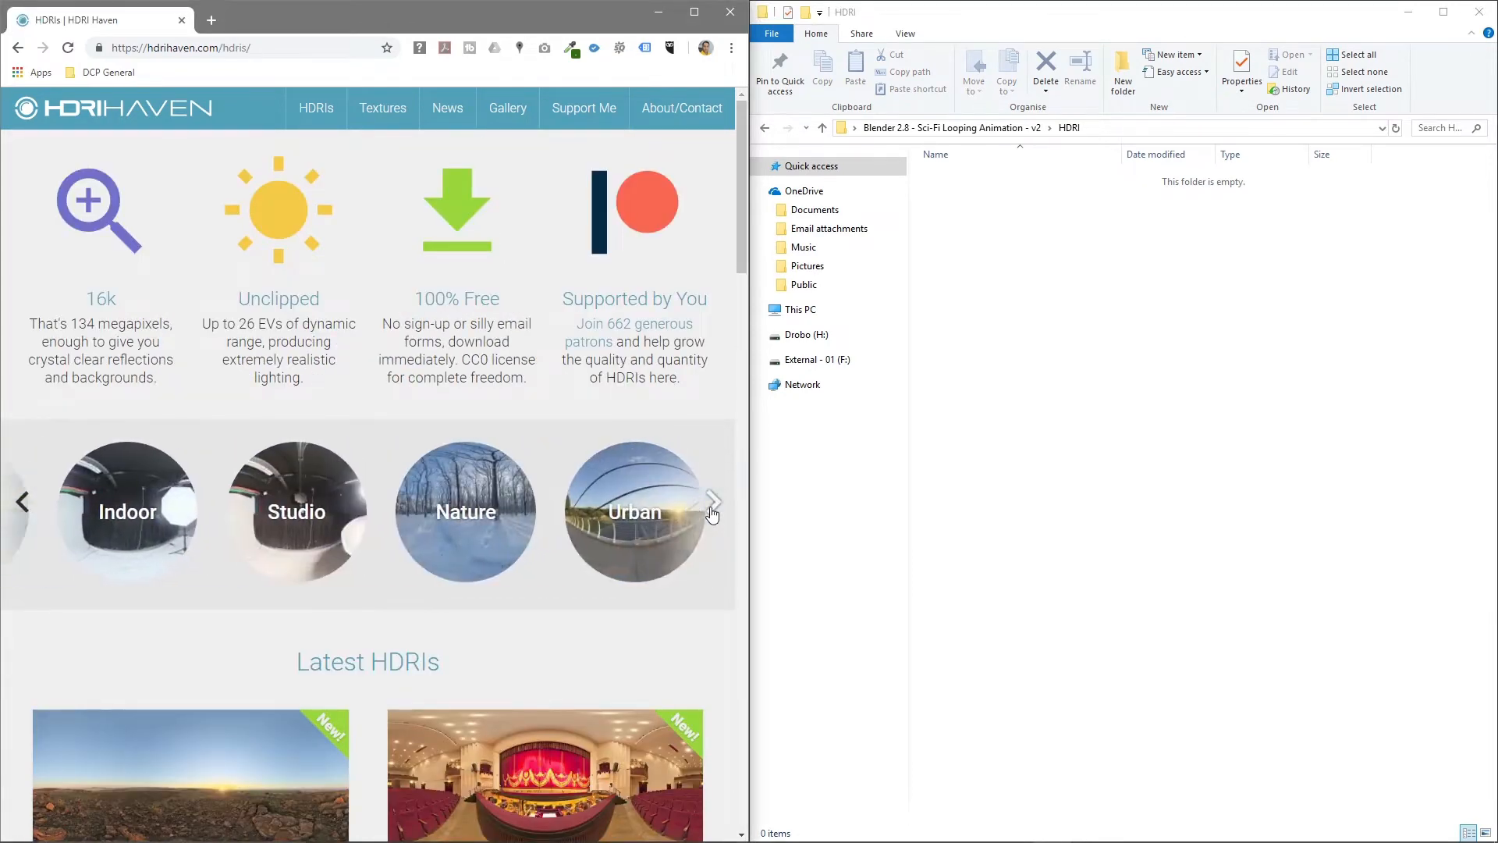
pyautogui.click(455, 517)
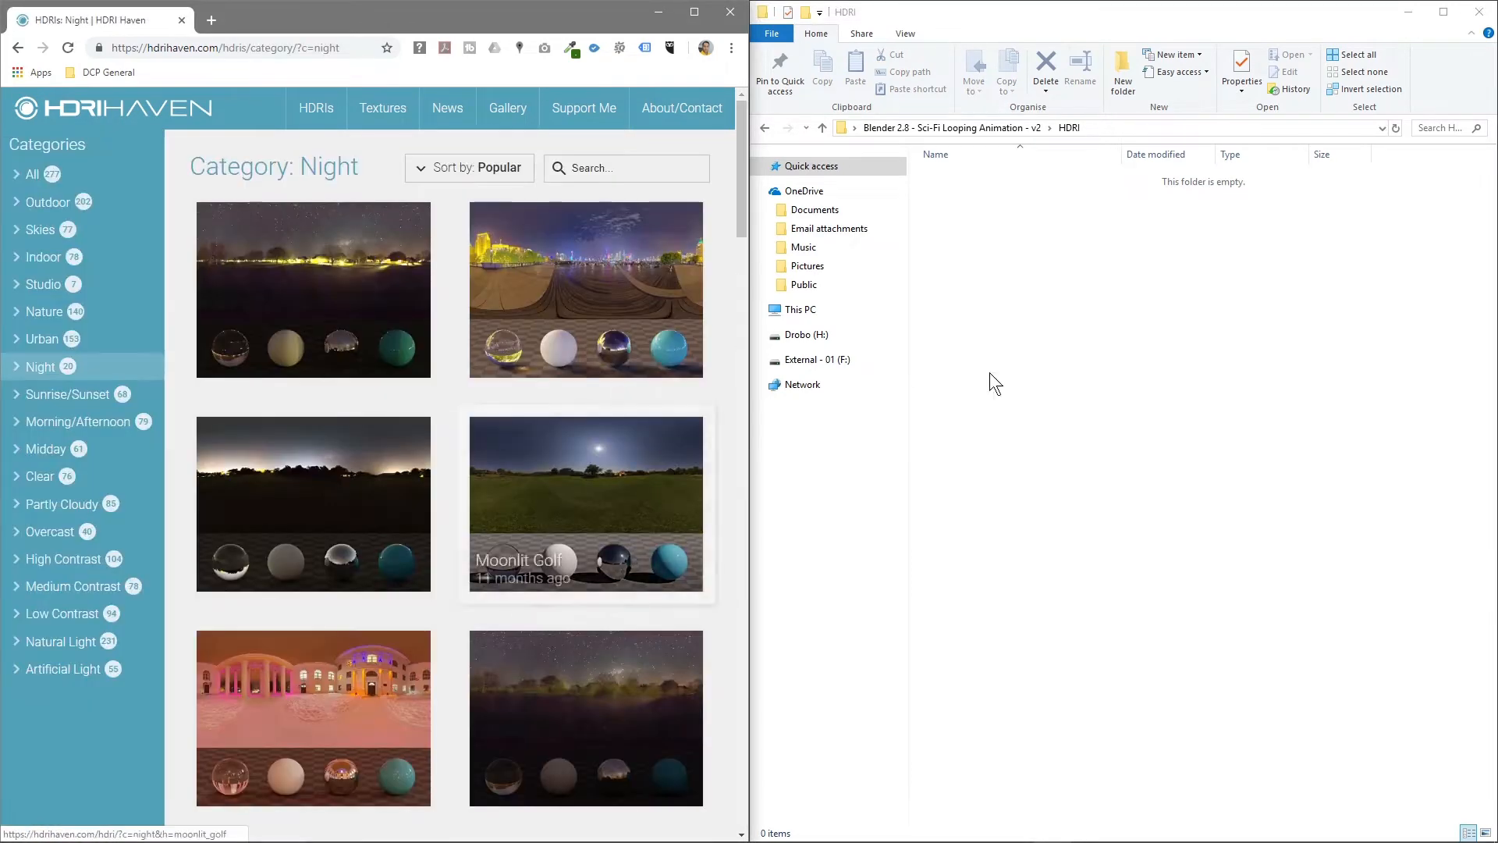
# Go back to the main project folder and create a text document named notes.txt
pyautogui.rightClick(1022, 365)
pyautogui.click(755, 131)
pyautogui.click(756, 129)
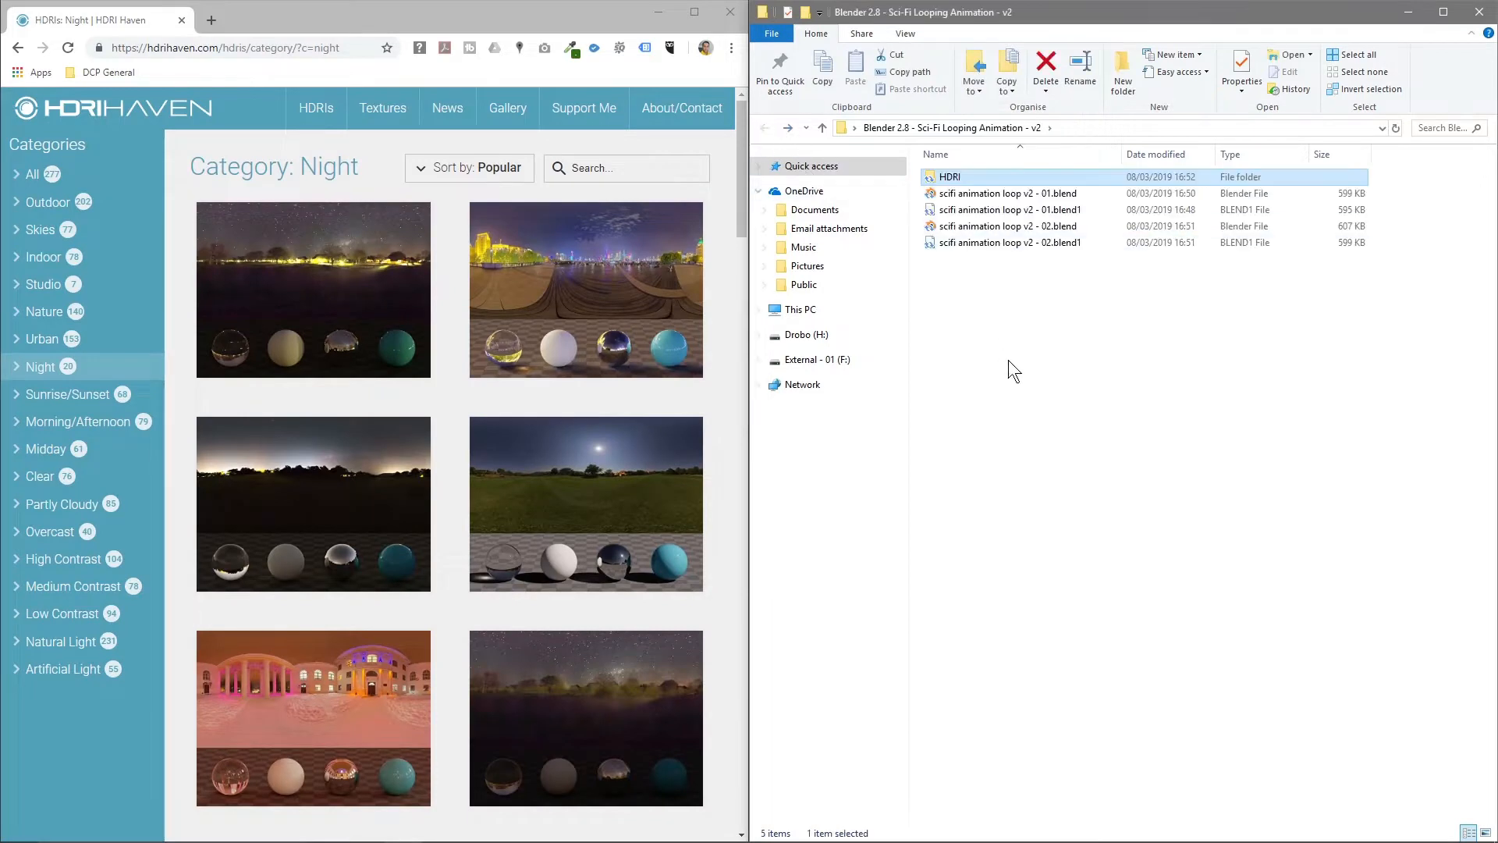
pyautogui.rightClick(1008, 359)
pyautogui.moveTo(1111, 565)
pyautogui.click(1253, 758)
pyautogui.write('nots')
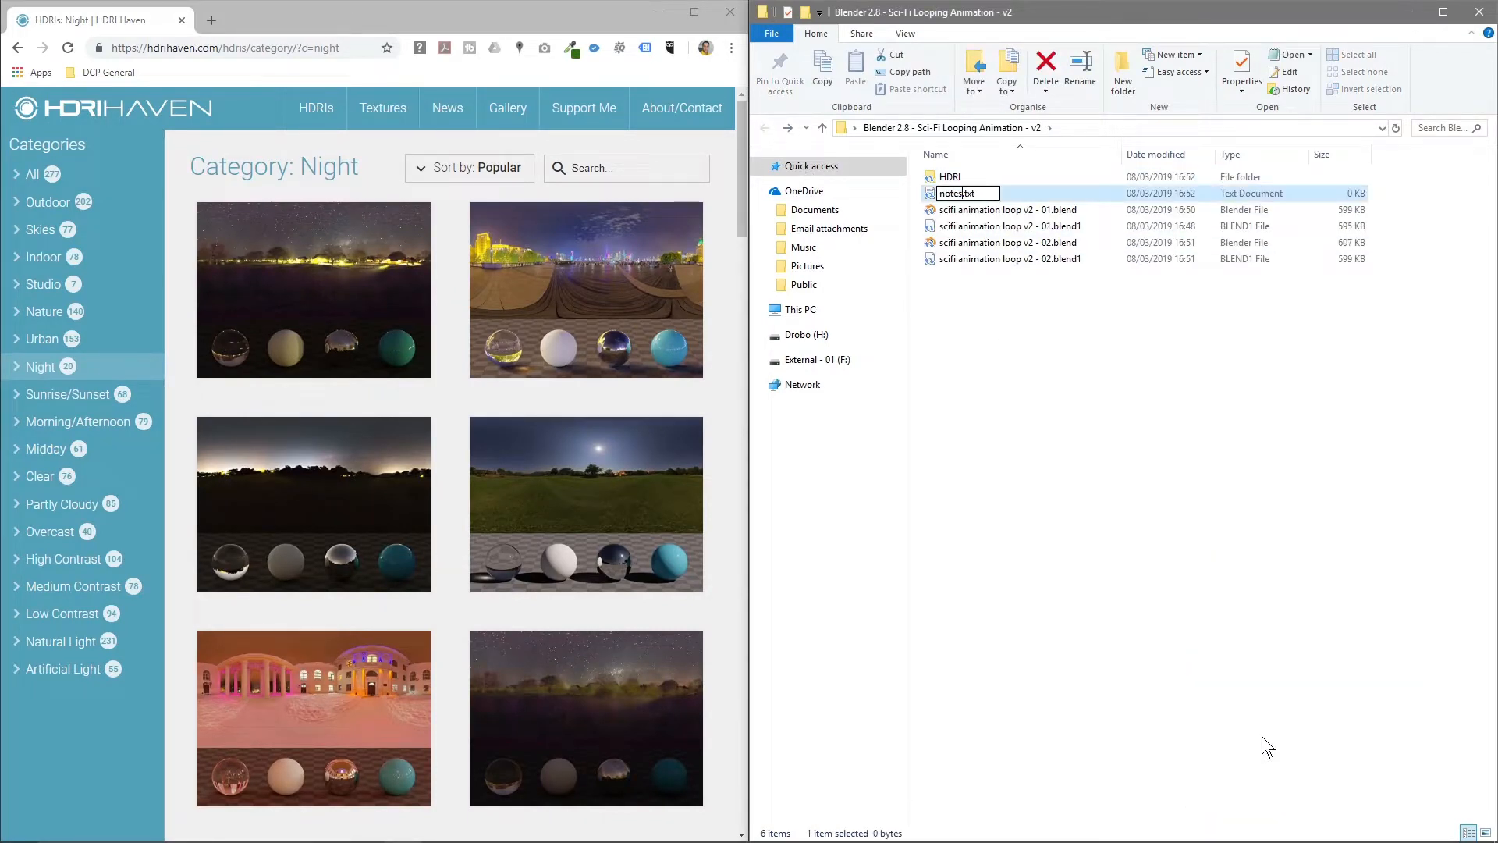
pyautogui.press('Return')
# Open the Shanghai Bund HDRI, copy its page address for the notes, and download the 4k HDR version
pyautogui.click(539, 252)
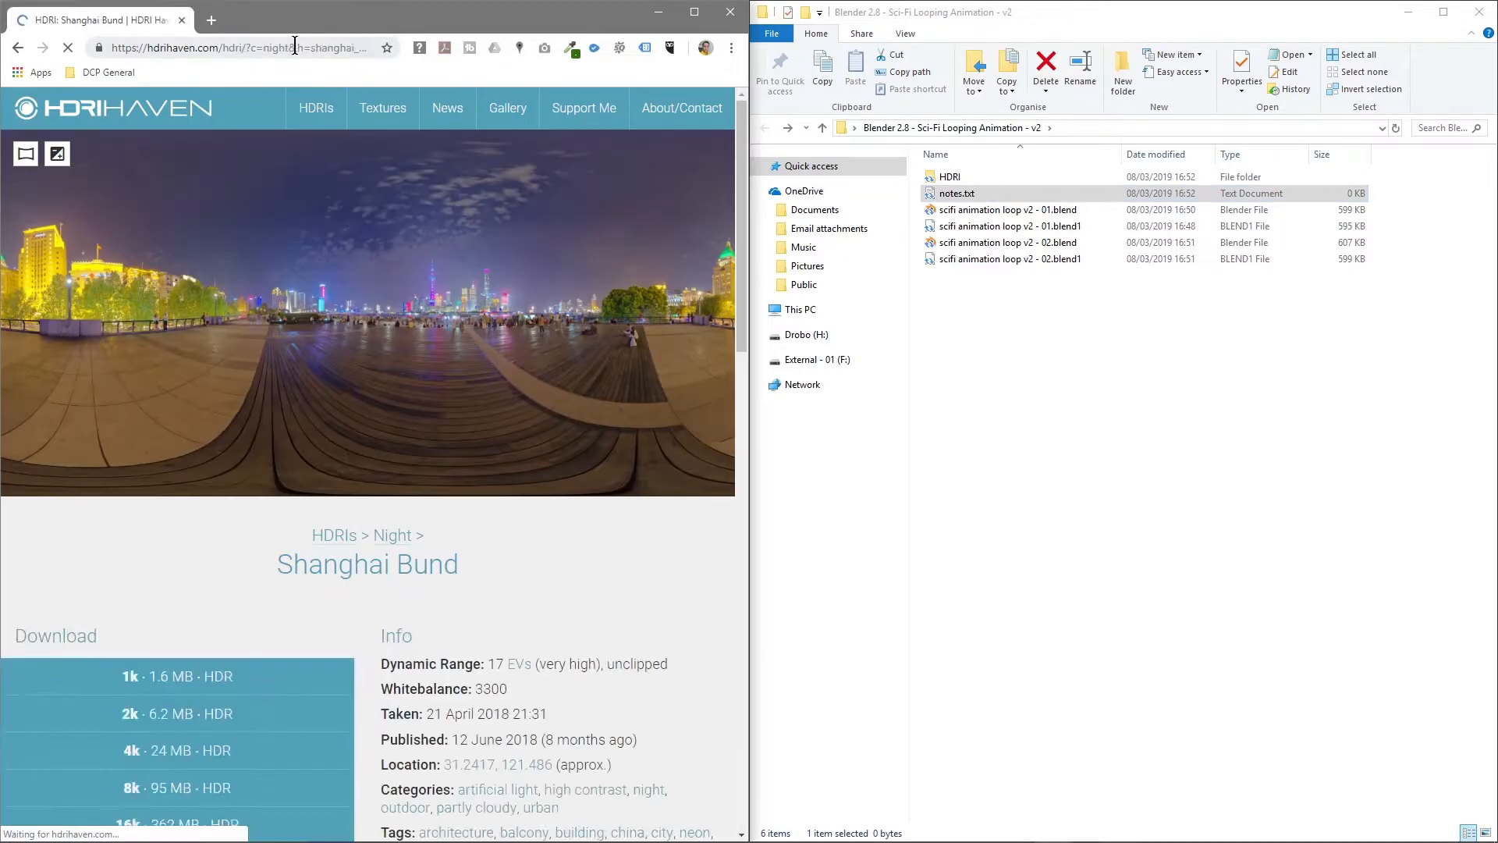
pyautogui.click(297, 48)
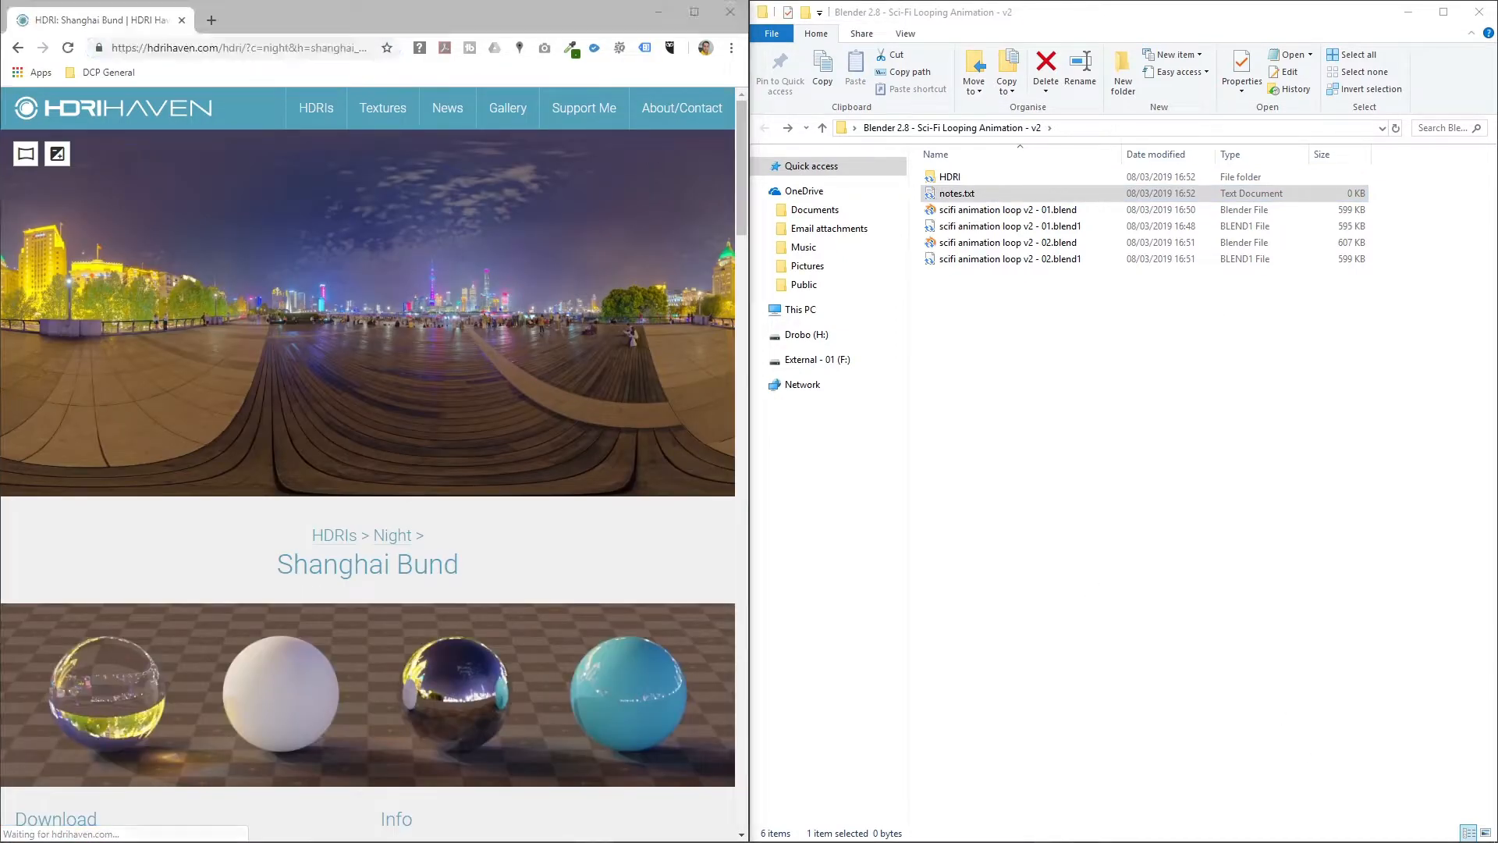
pyautogui.scroll(-8, 280, 577)
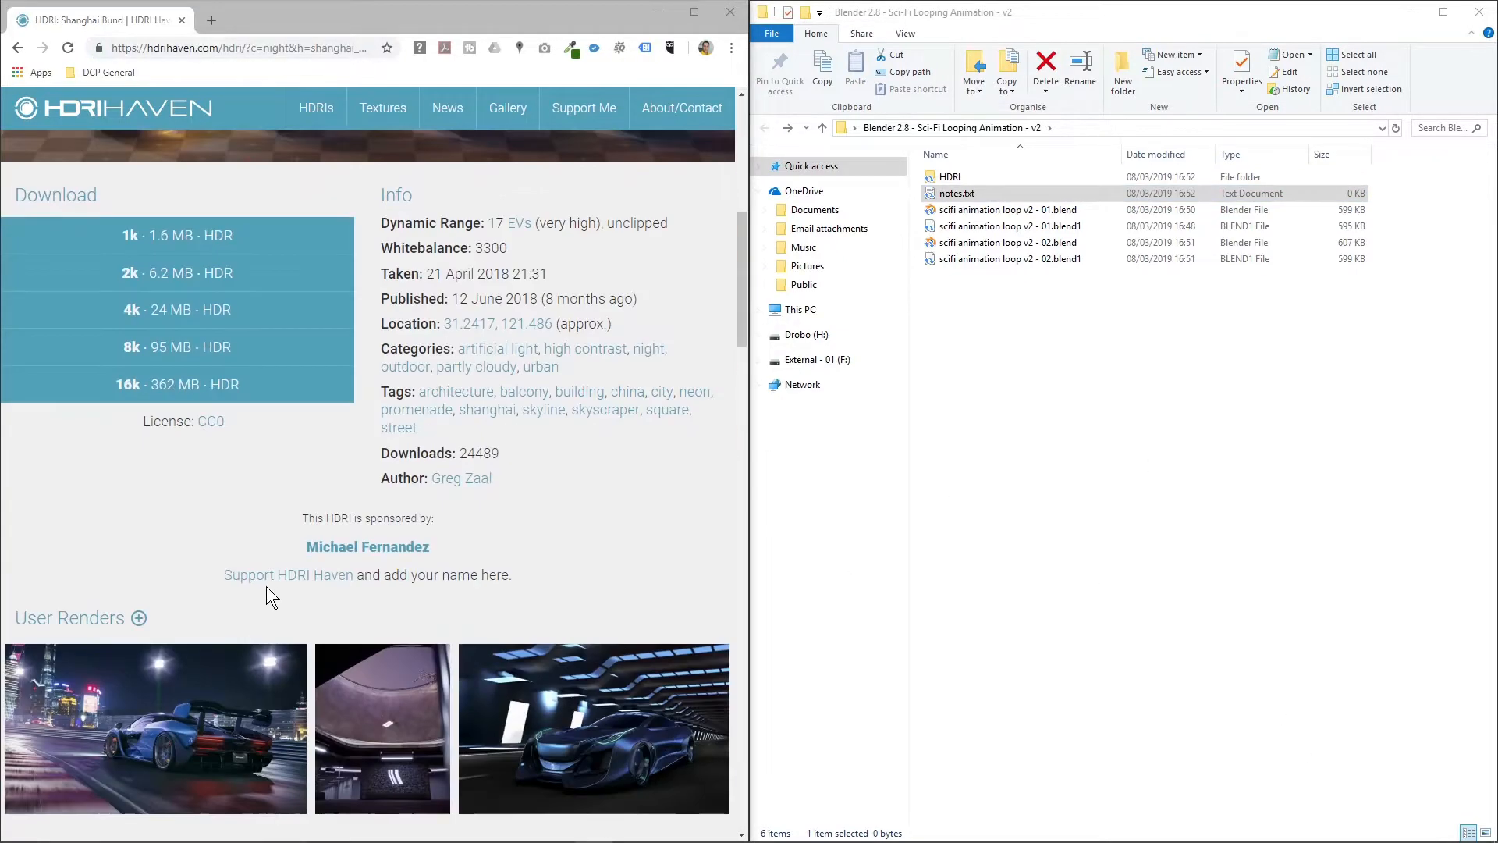
pyautogui.click(178, 309)
# Place the downloaded shanghai_bund_4k HDR file in the project's HDRI folder and return to the website's Night category
pyautogui.click(948, 178)
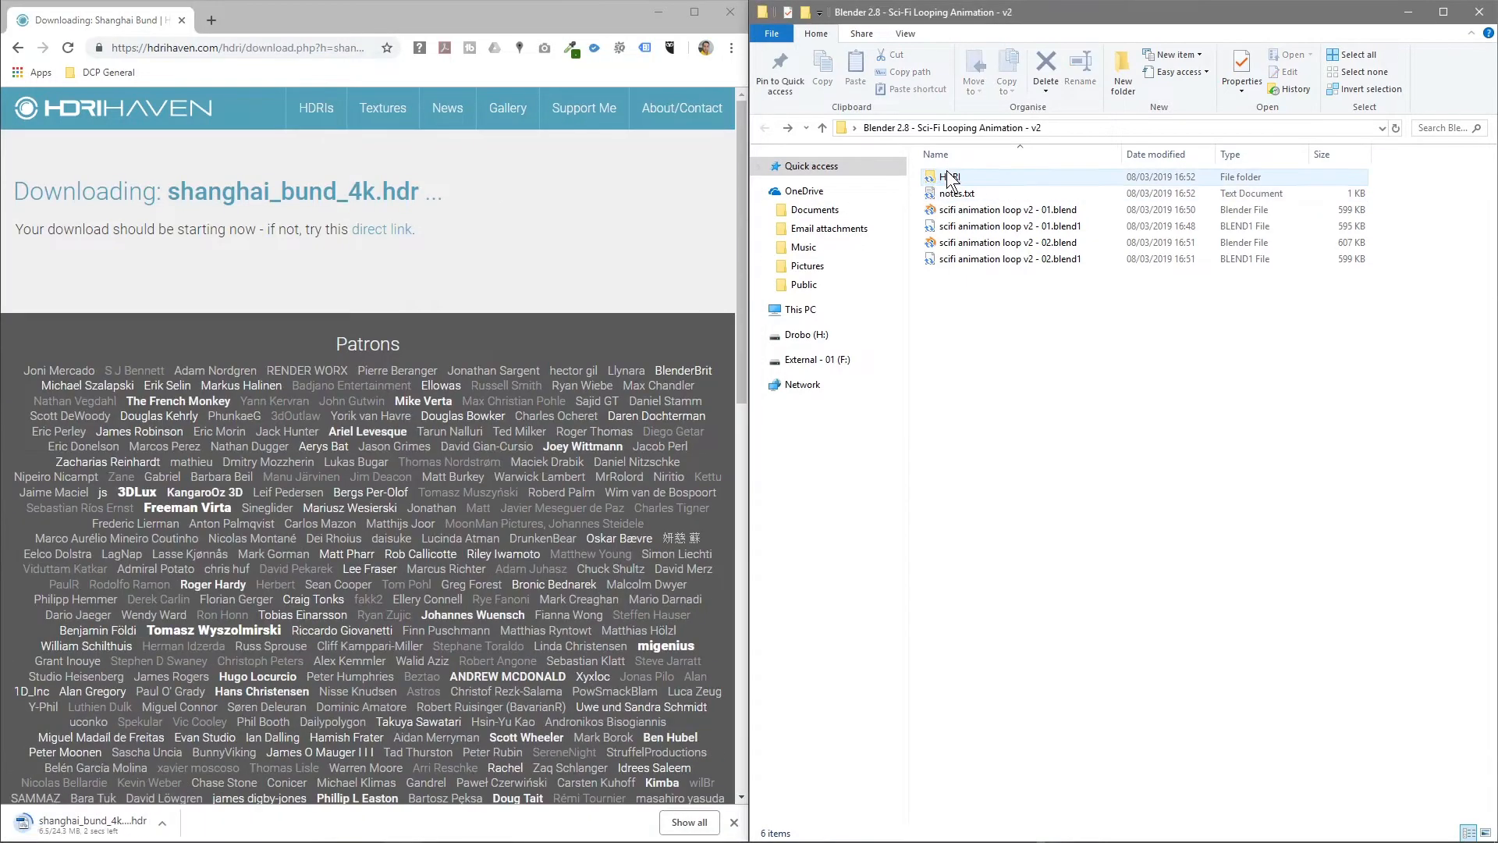
pyautogui.doubleClick(948, 178)
pyautogui.moveTo(74, 821); pyautogui.dragTo(1040, 635)
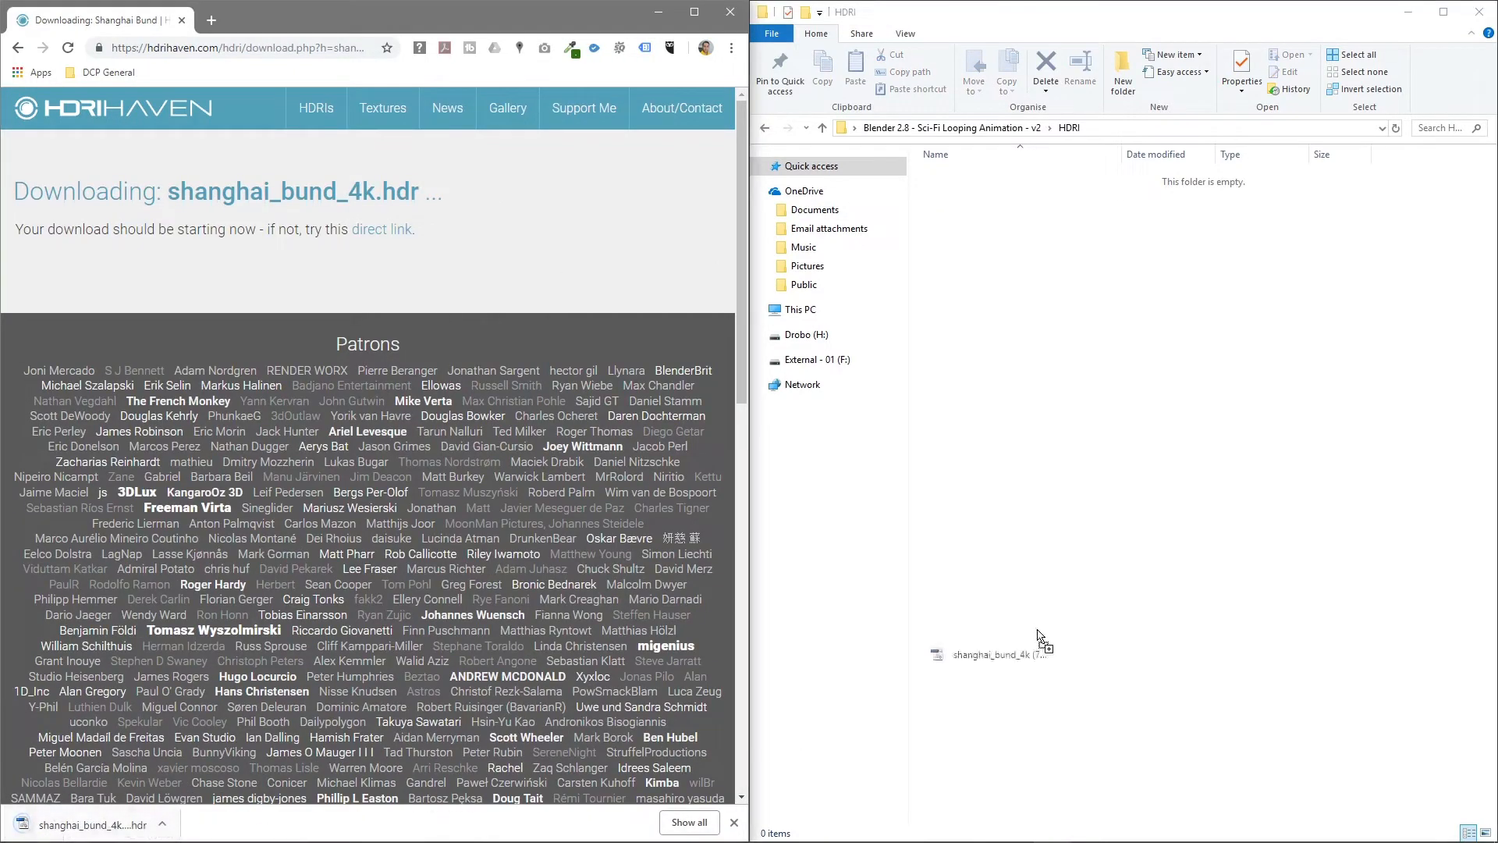
pyautogui.click(14, 49)
pyautogui.click(14, 49)
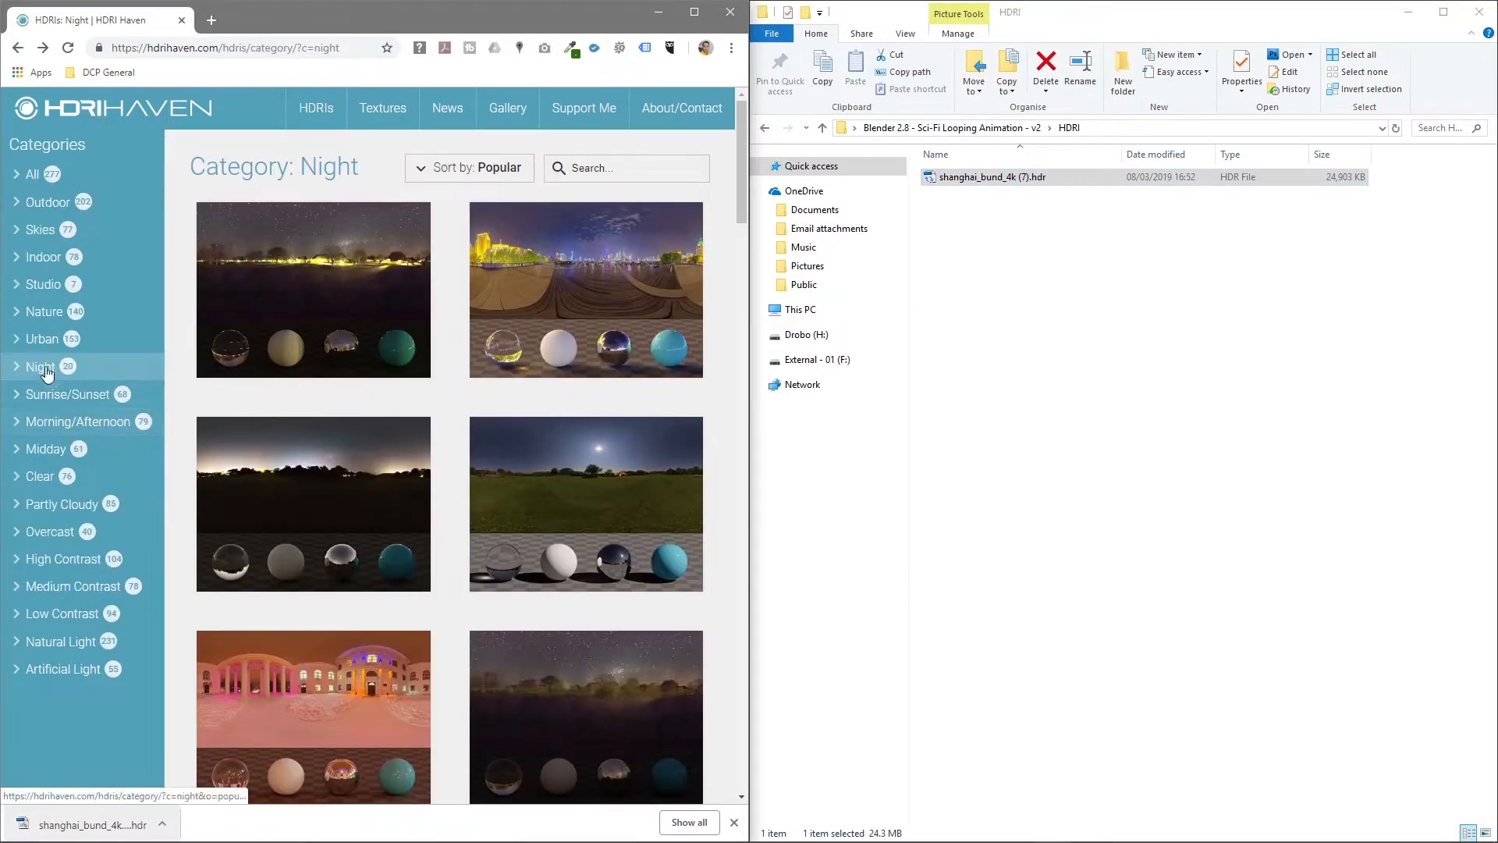
# Open the Satara Night HDRI from the Skies category and download its 4k HDR version
pyautogui.click(47, 232)
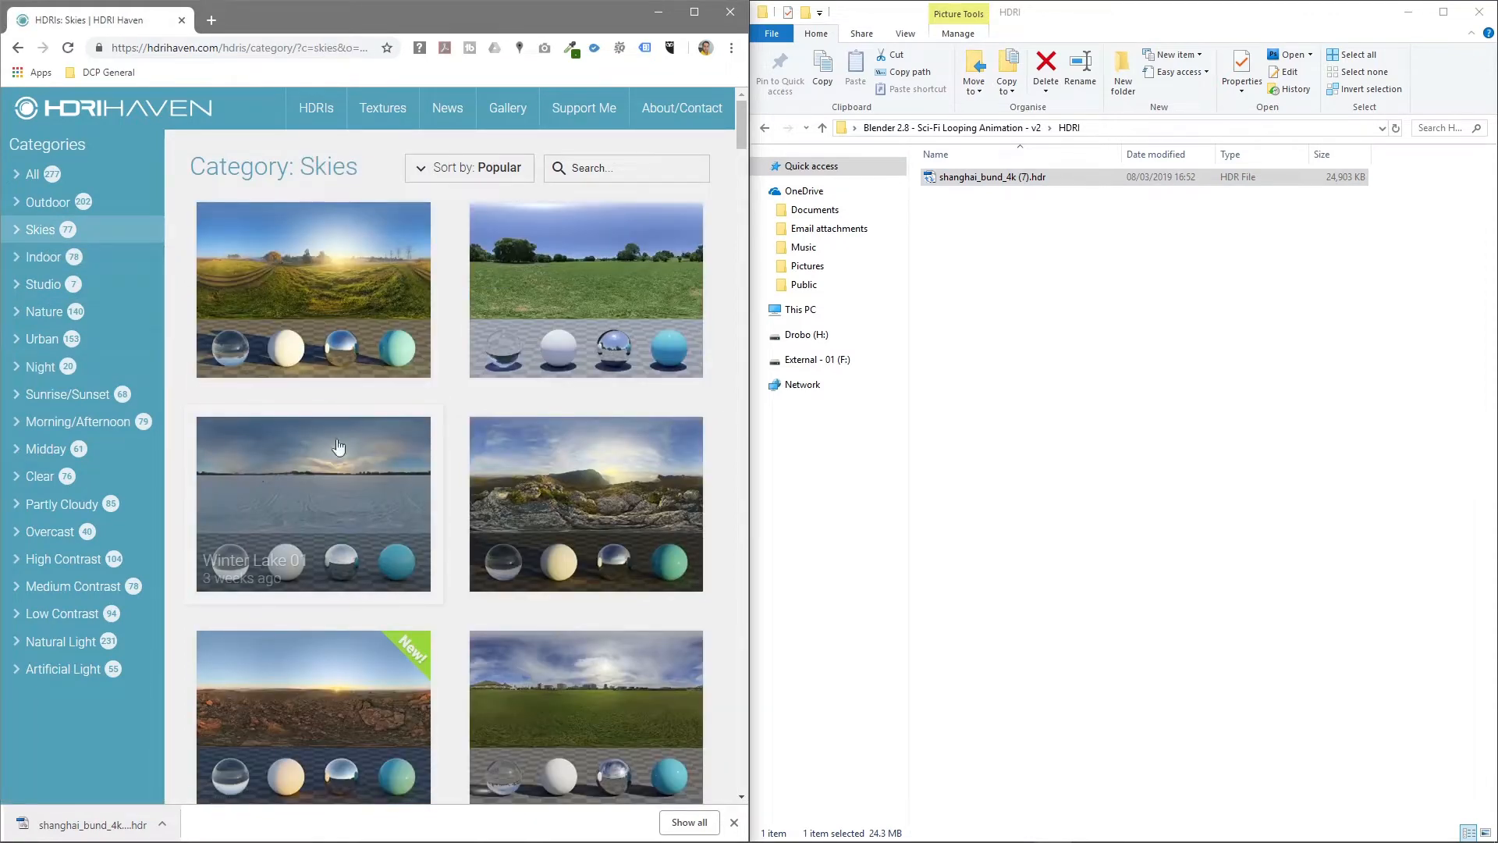
pyautogui.scroll(-5, 300, 429)
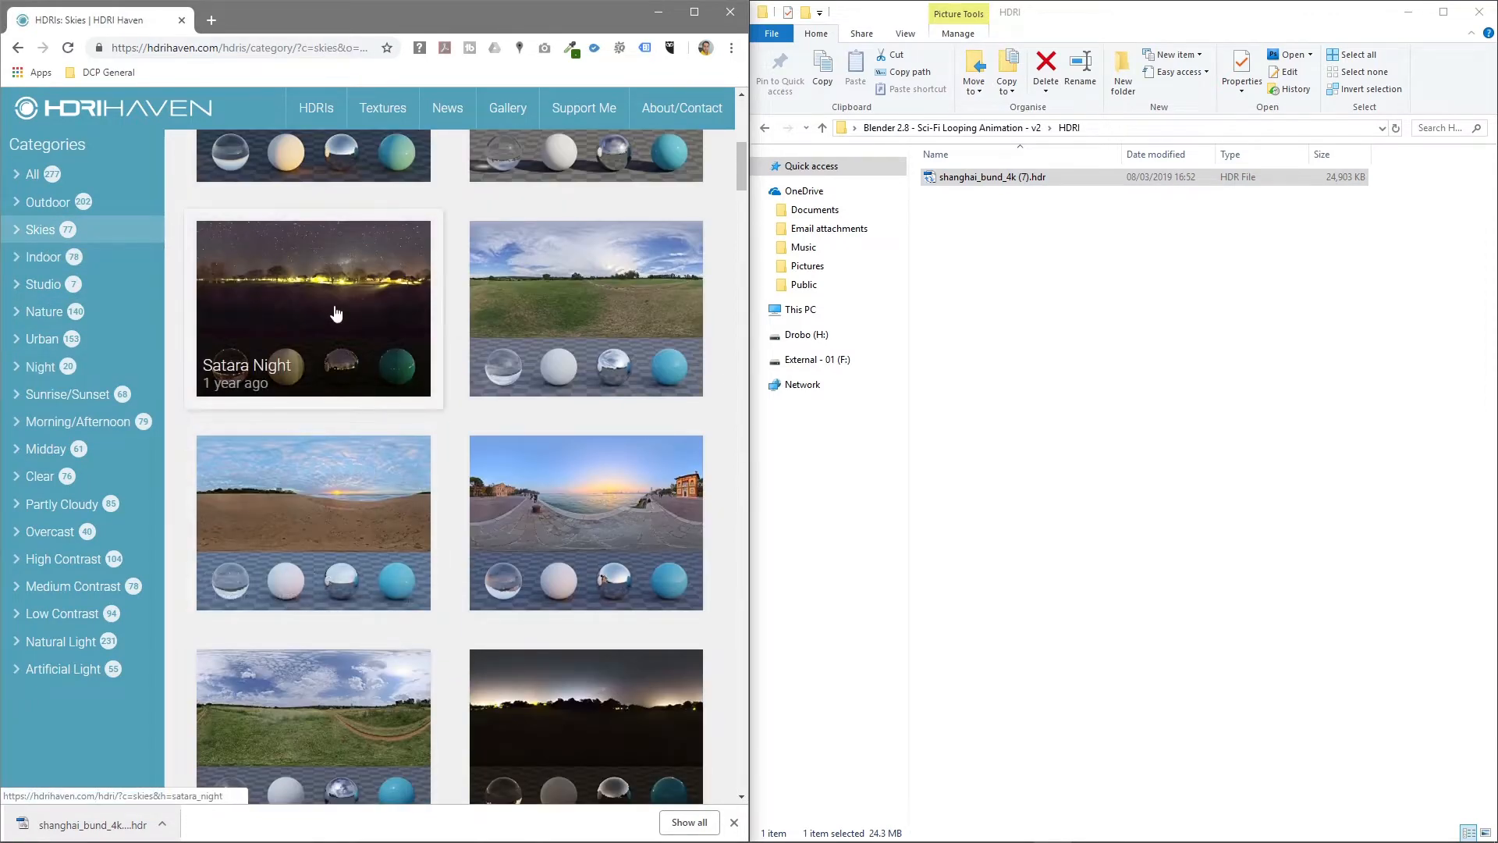
pyautogui.click(336, 314)
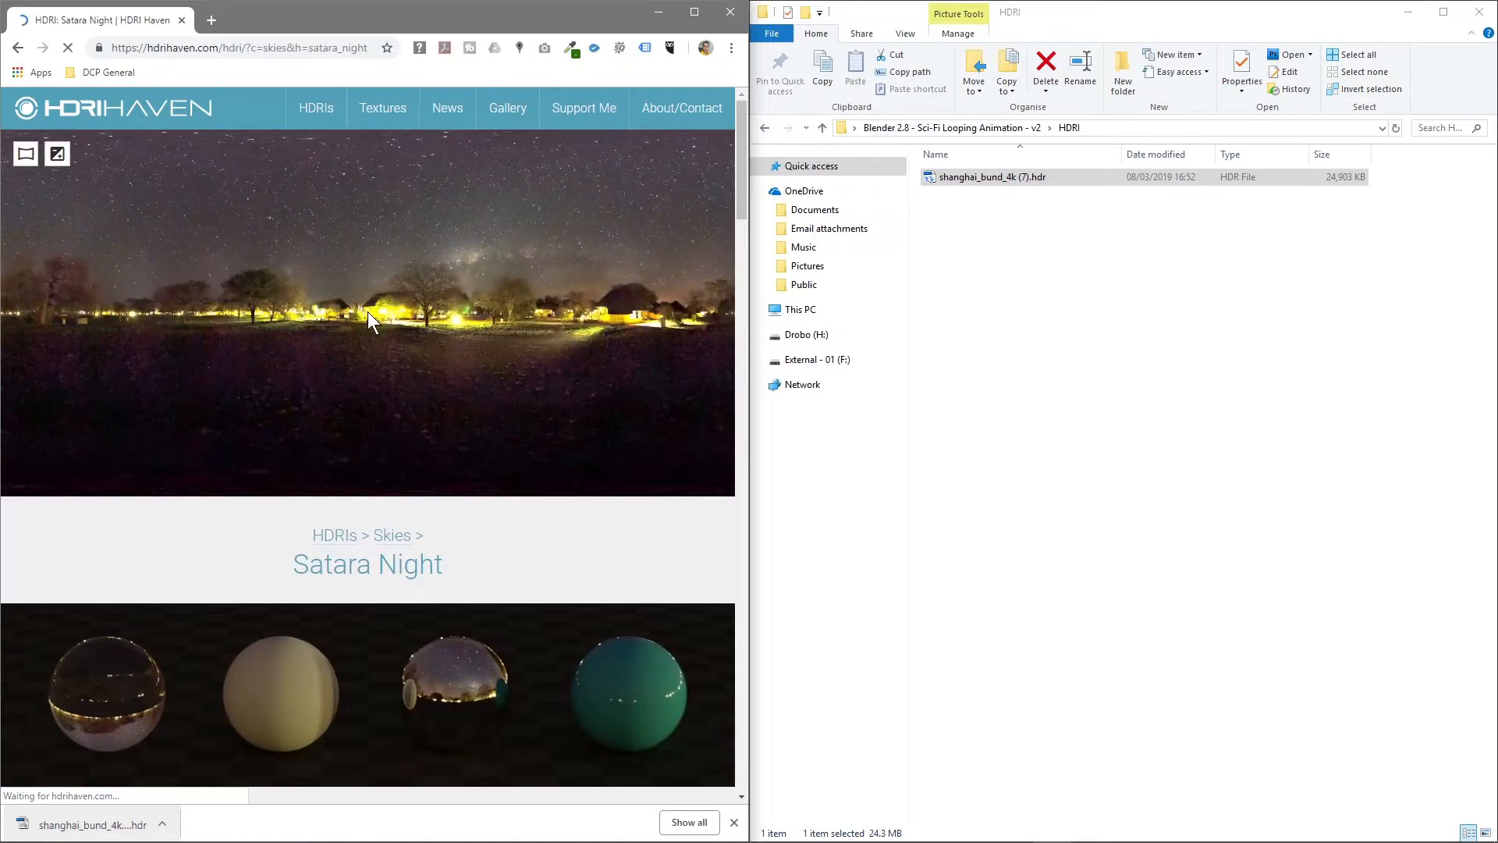
pyautogui.scroll(-6, 384, 605)
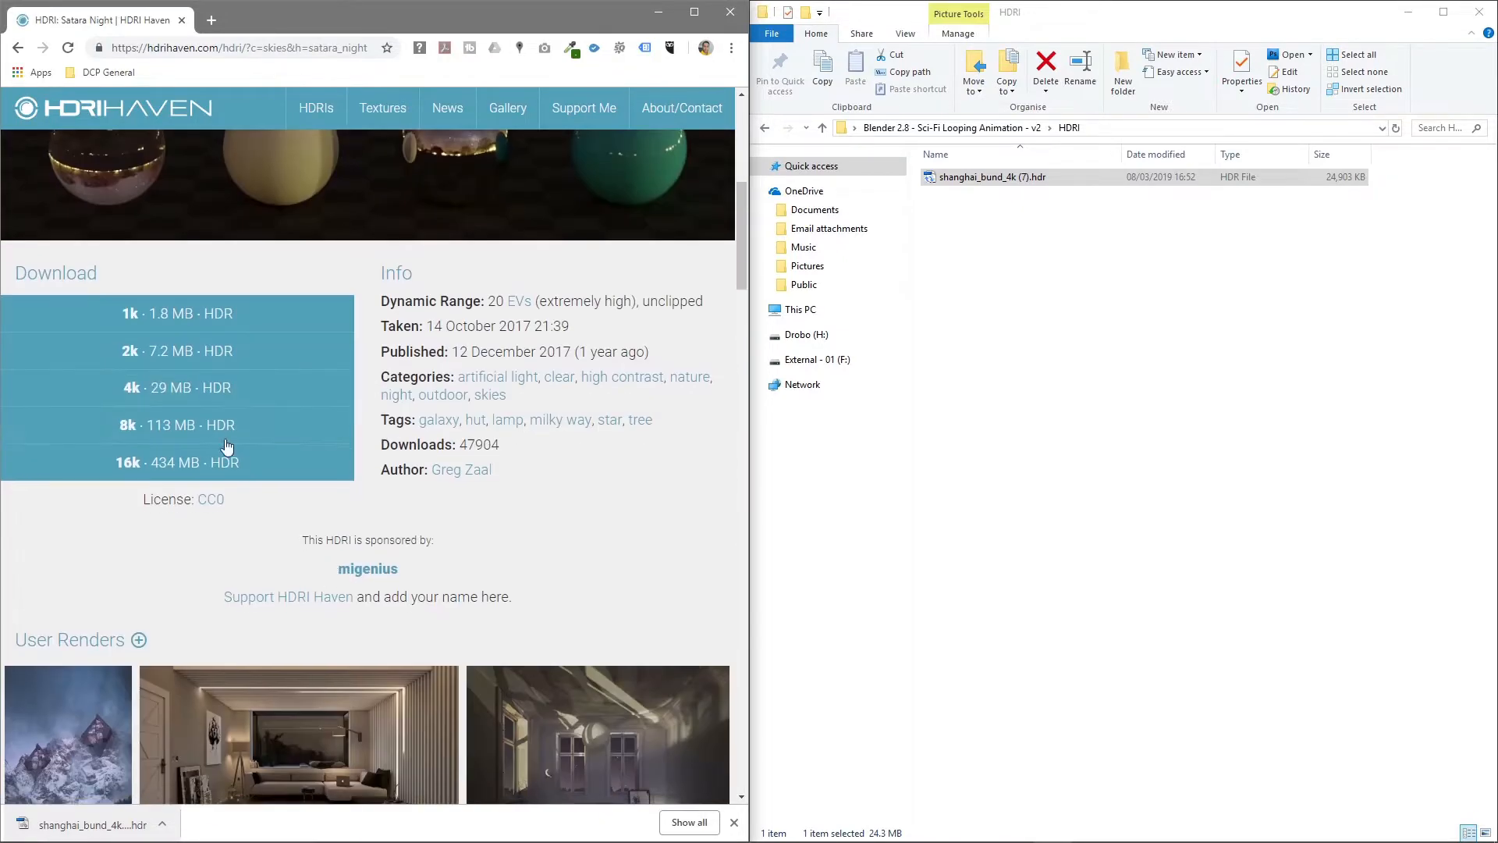
pyautogui.click(192, 377)
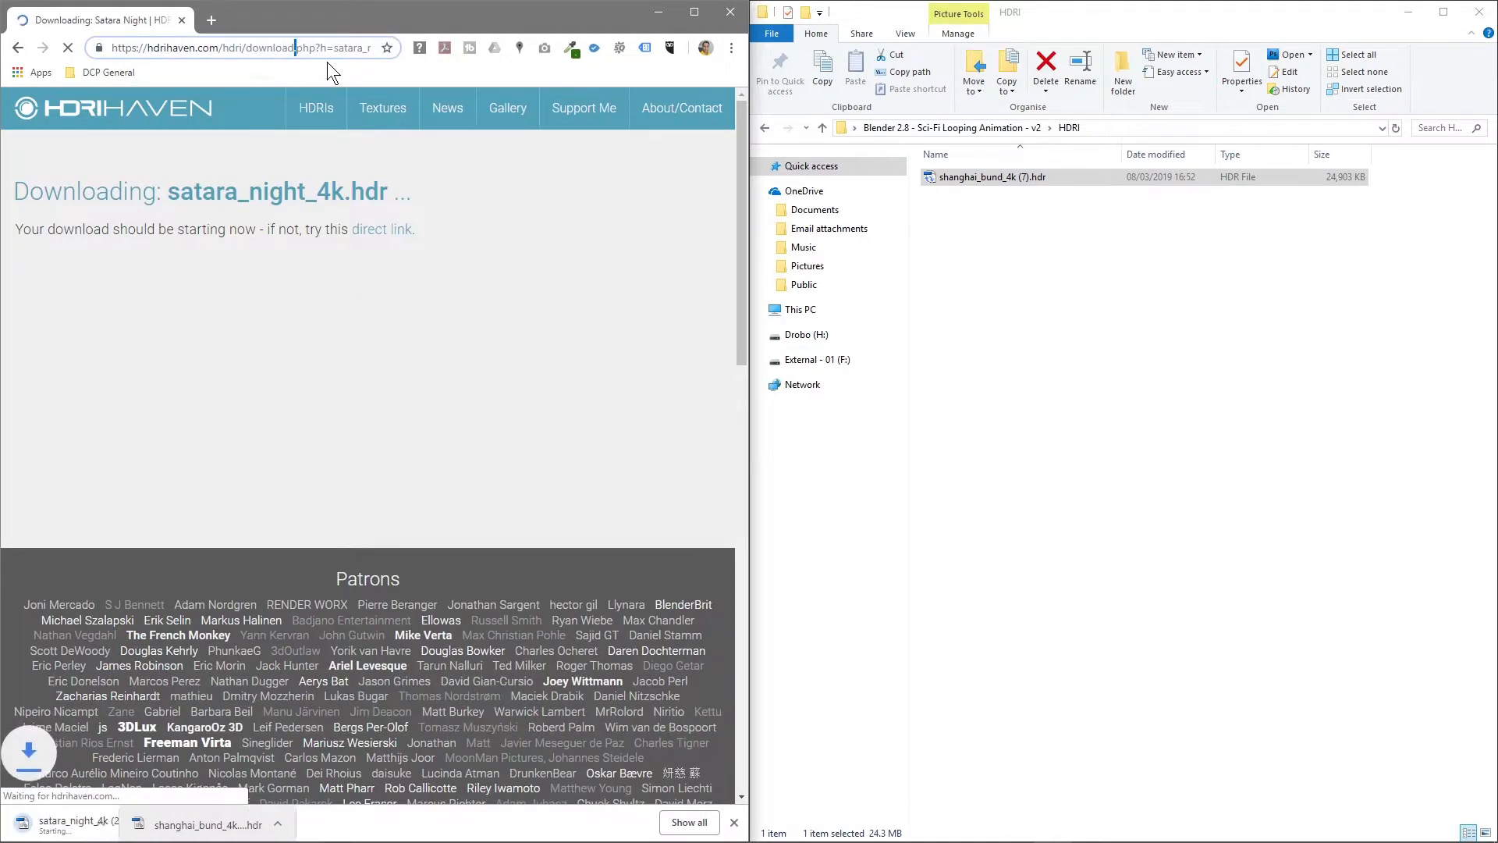
# Place the downloaded satara_night_4k HDR file in the project's HDRI folder and close the browser and folder windows
pyautogui.click(17, 47)
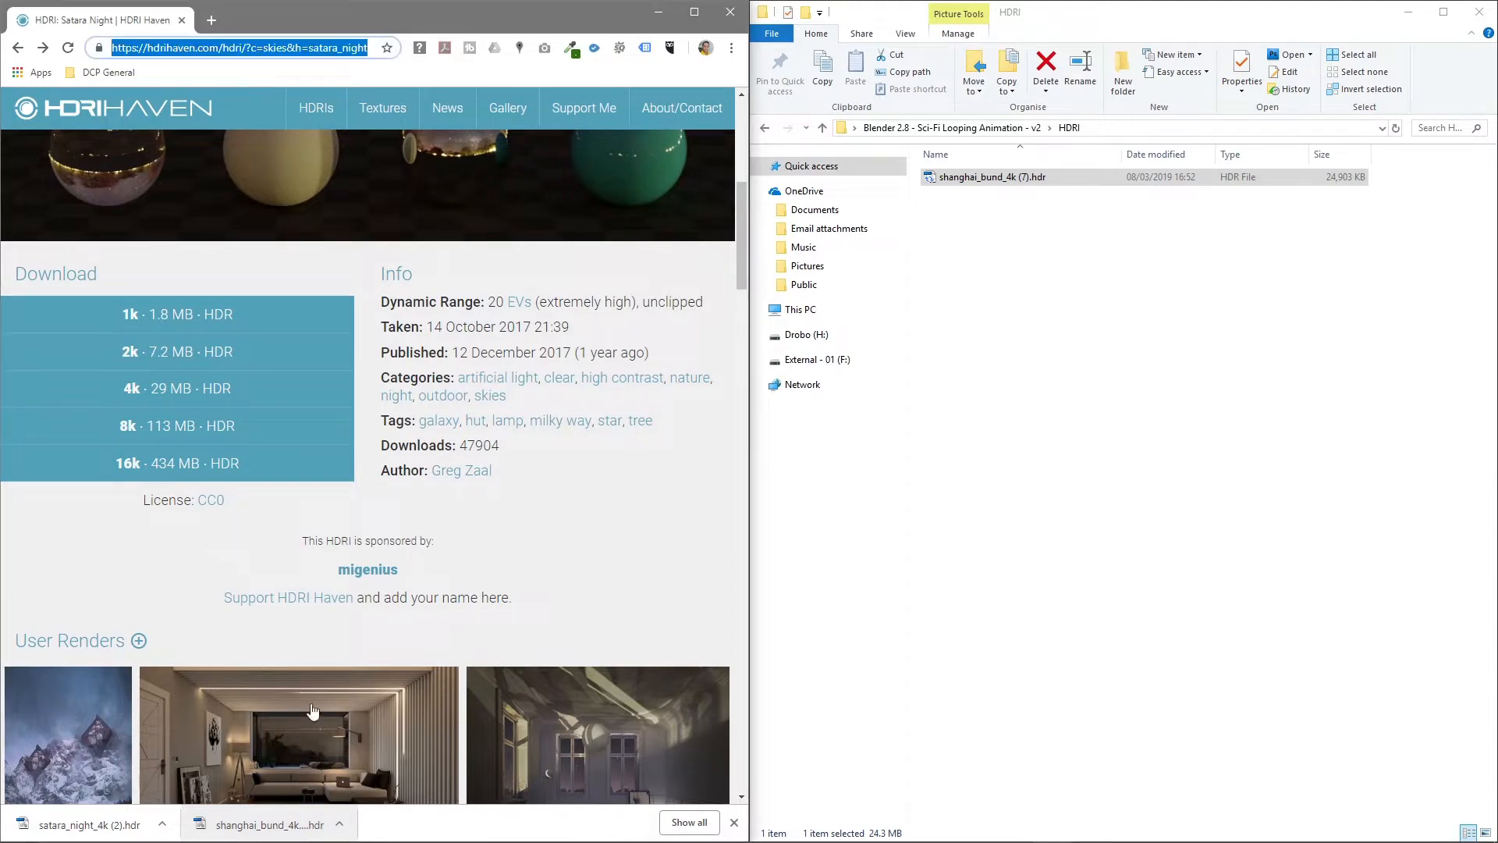
pyautogui.moveTo(106, 825); pyautogui.dragTo(1240, 413)
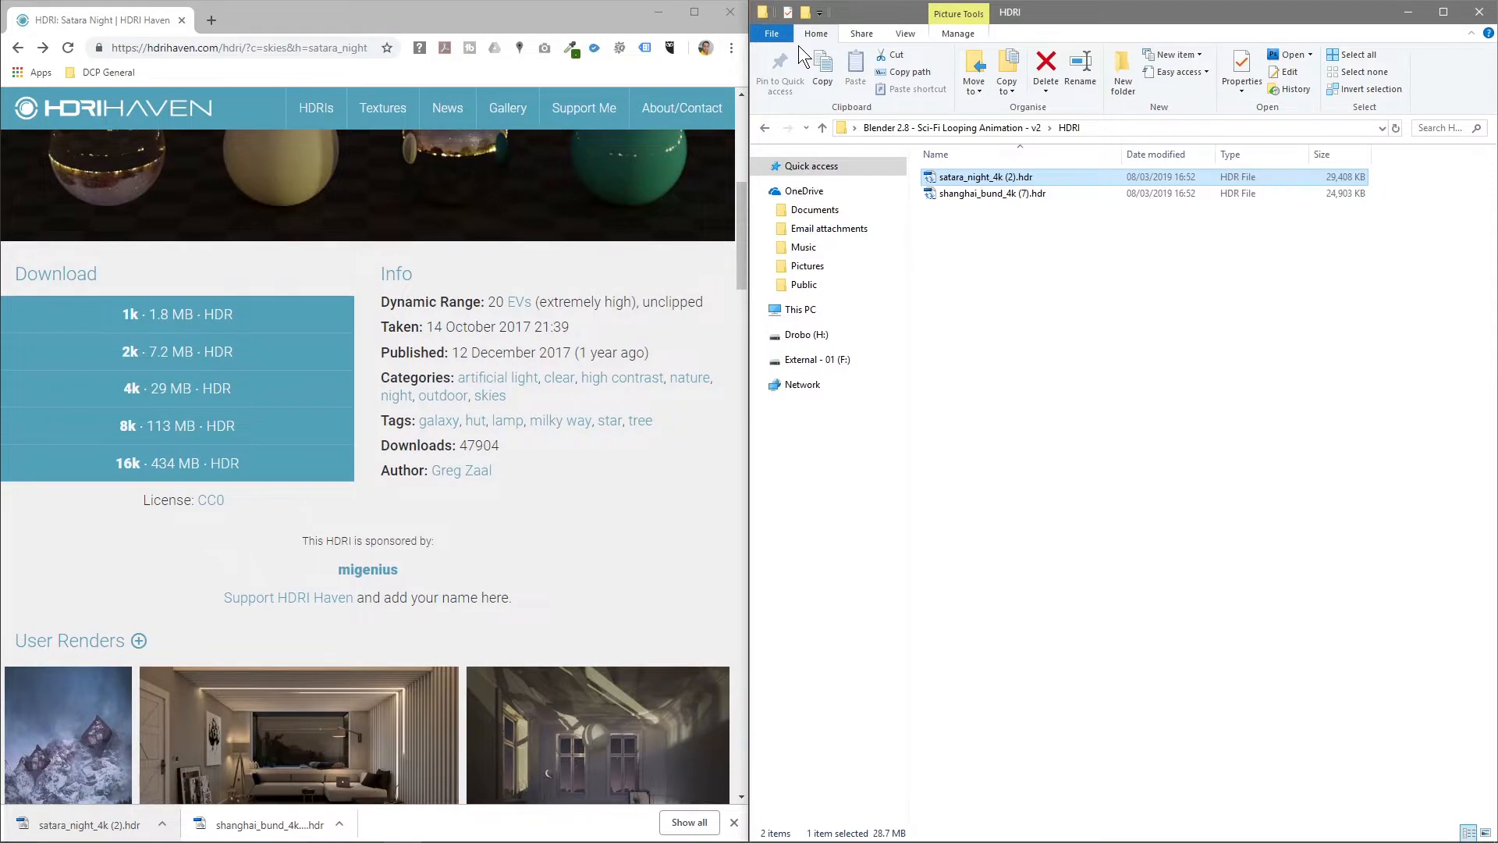
pyautogui.click(730, 13)
pyautogui.click(1479, 12)
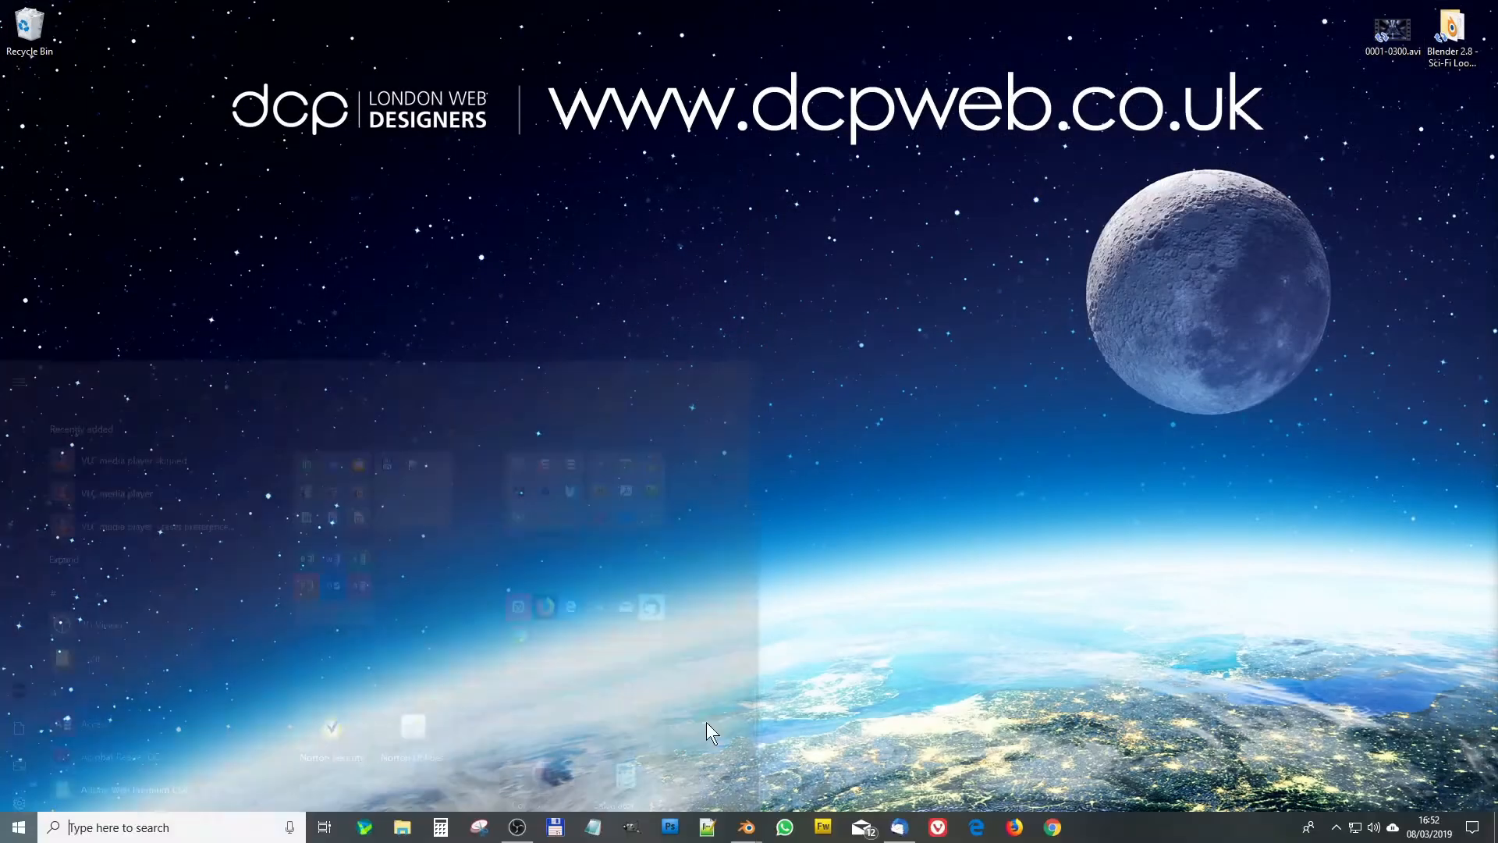
# Switch back to Blender and load satara_night_4k (2).hdr from the HDRI folder into the world's Environment Texture node
pyautogui.moveTo(746, 827)
pyautogui.click(804, 702)
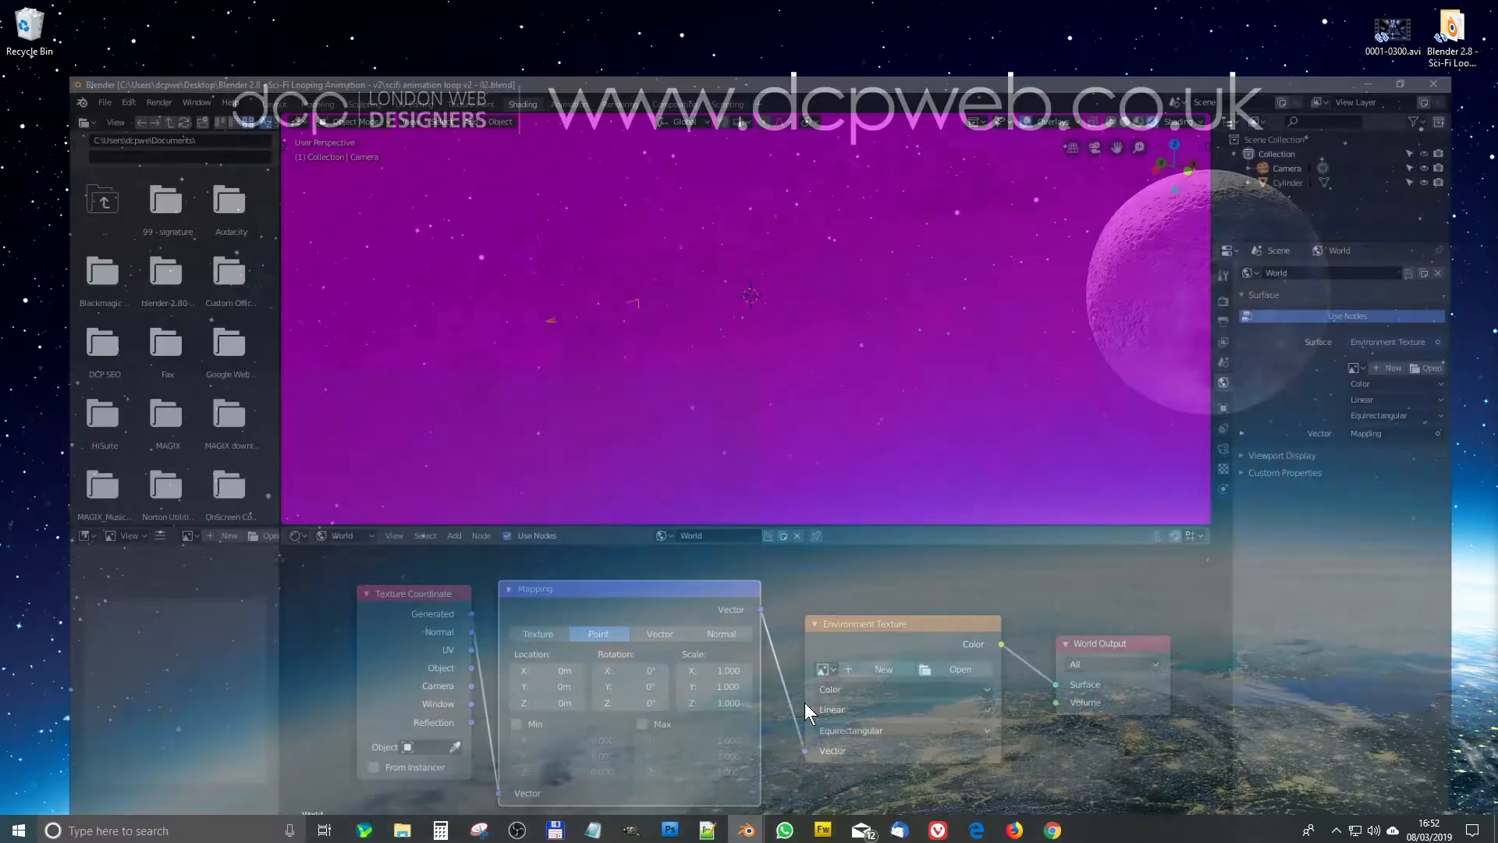
pyautogui.click(966, 643)
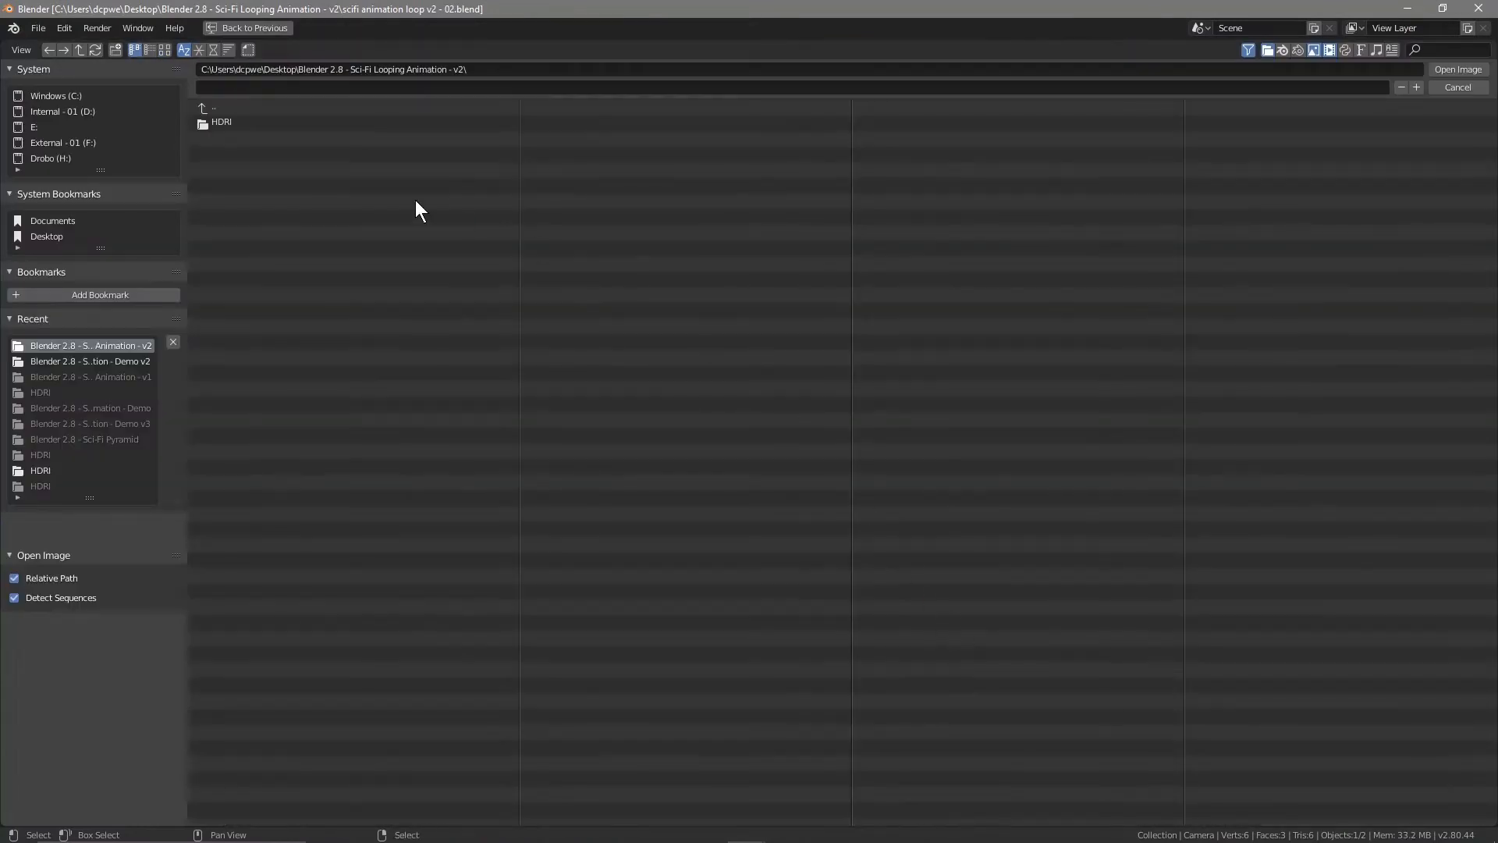
pyautogui.click(1454, 87)
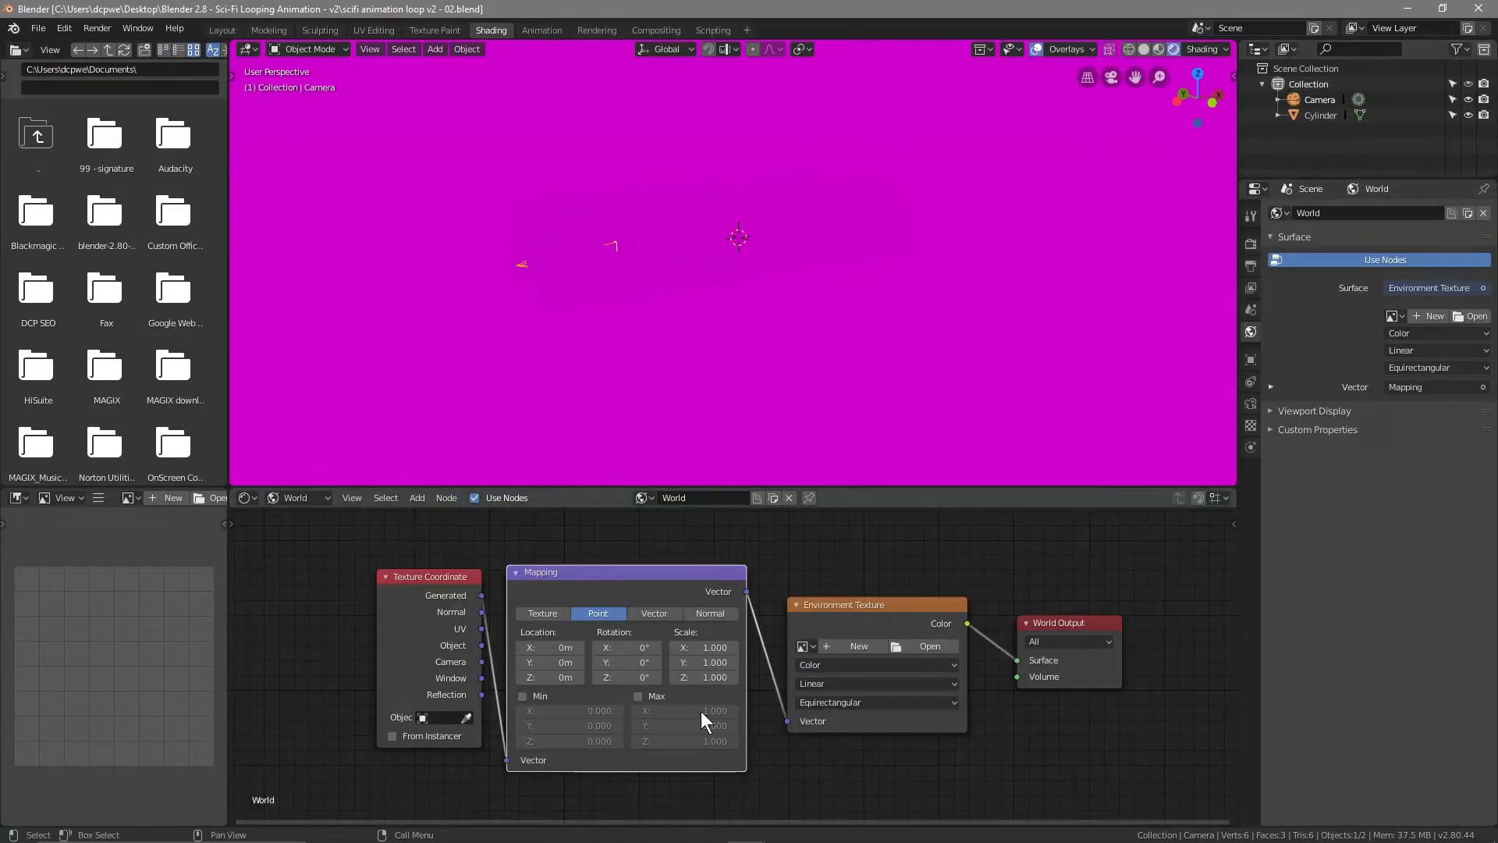
pyautogui.click(935, 644)
pyautogui.click(238, 125)
pyautogui.click(256, 120)
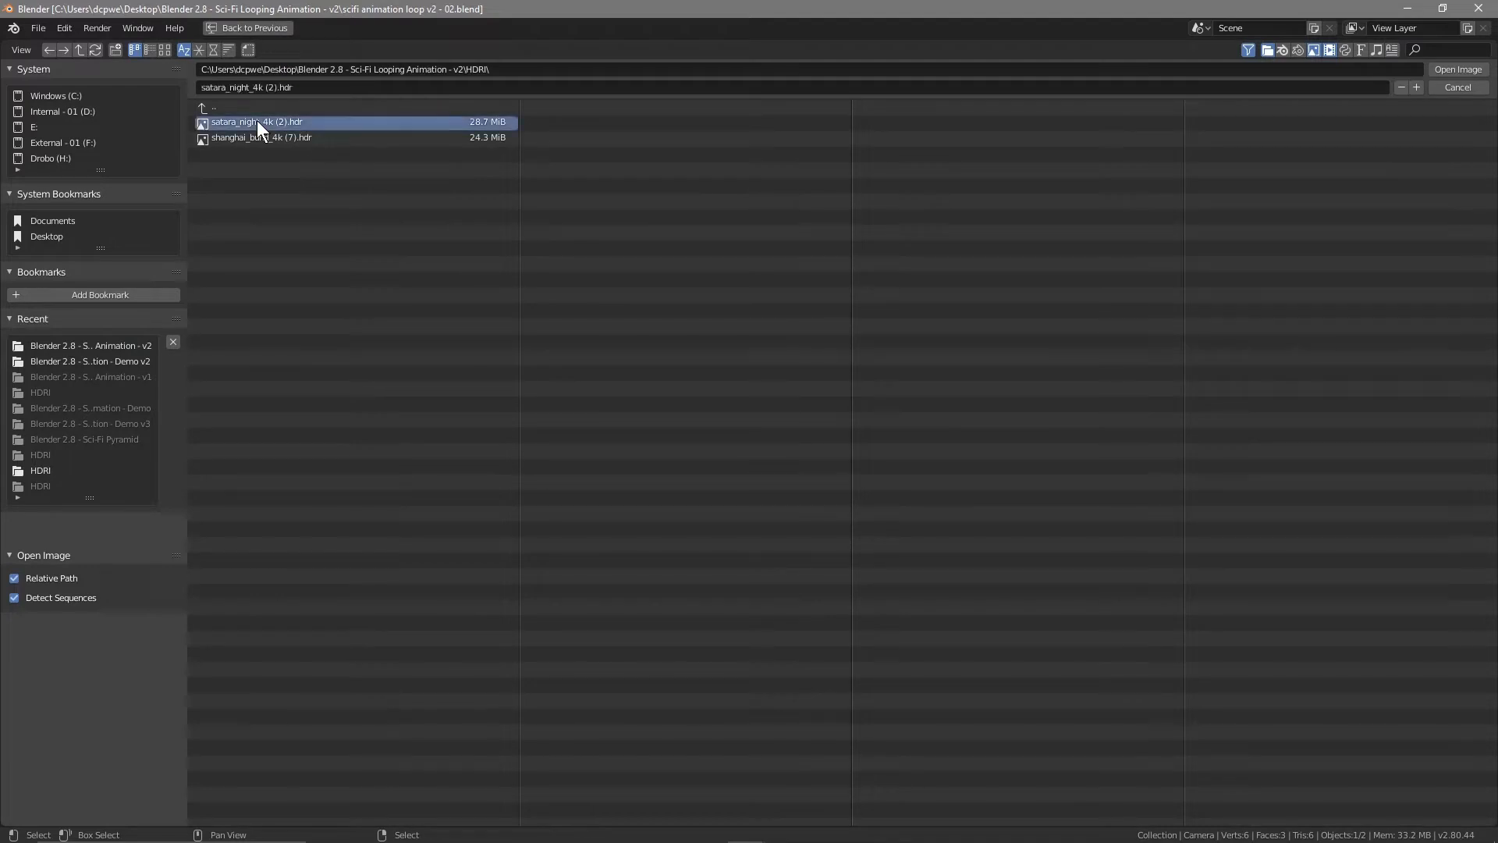
pyautogui.click(1457, 70)
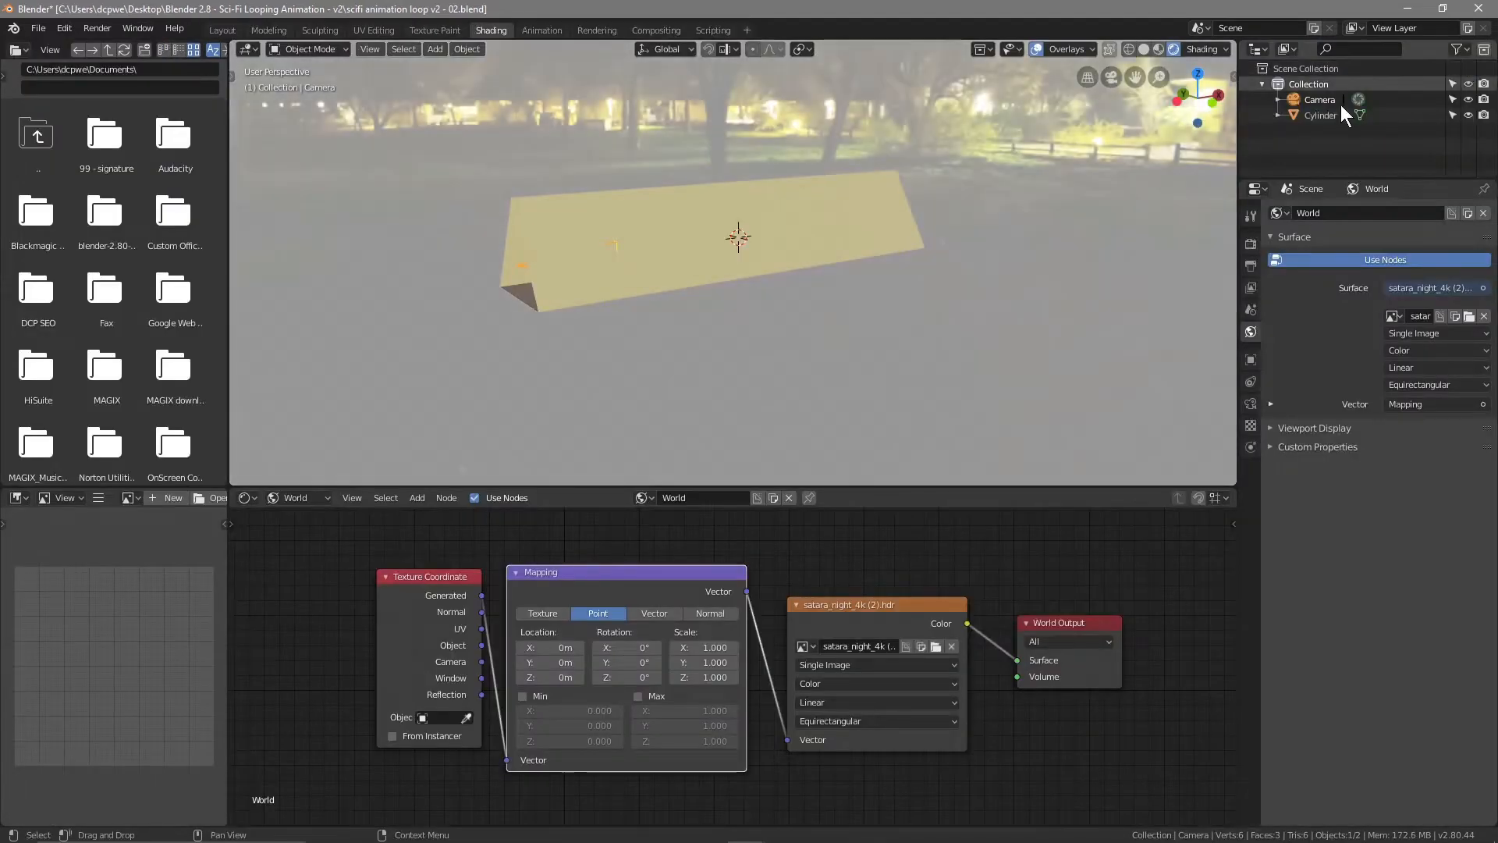
pyautogui.moveTo(780, 257)
pyautogui.mouseDown(button='middle')
pyautogui.moveTo(548, 315)
pyautogui.moveTo(360, 304)
pyautogui.moveTo(601, 307)
pyautogui.moveTo(606, 293)
pyautogui.mouseUp(button='middle')
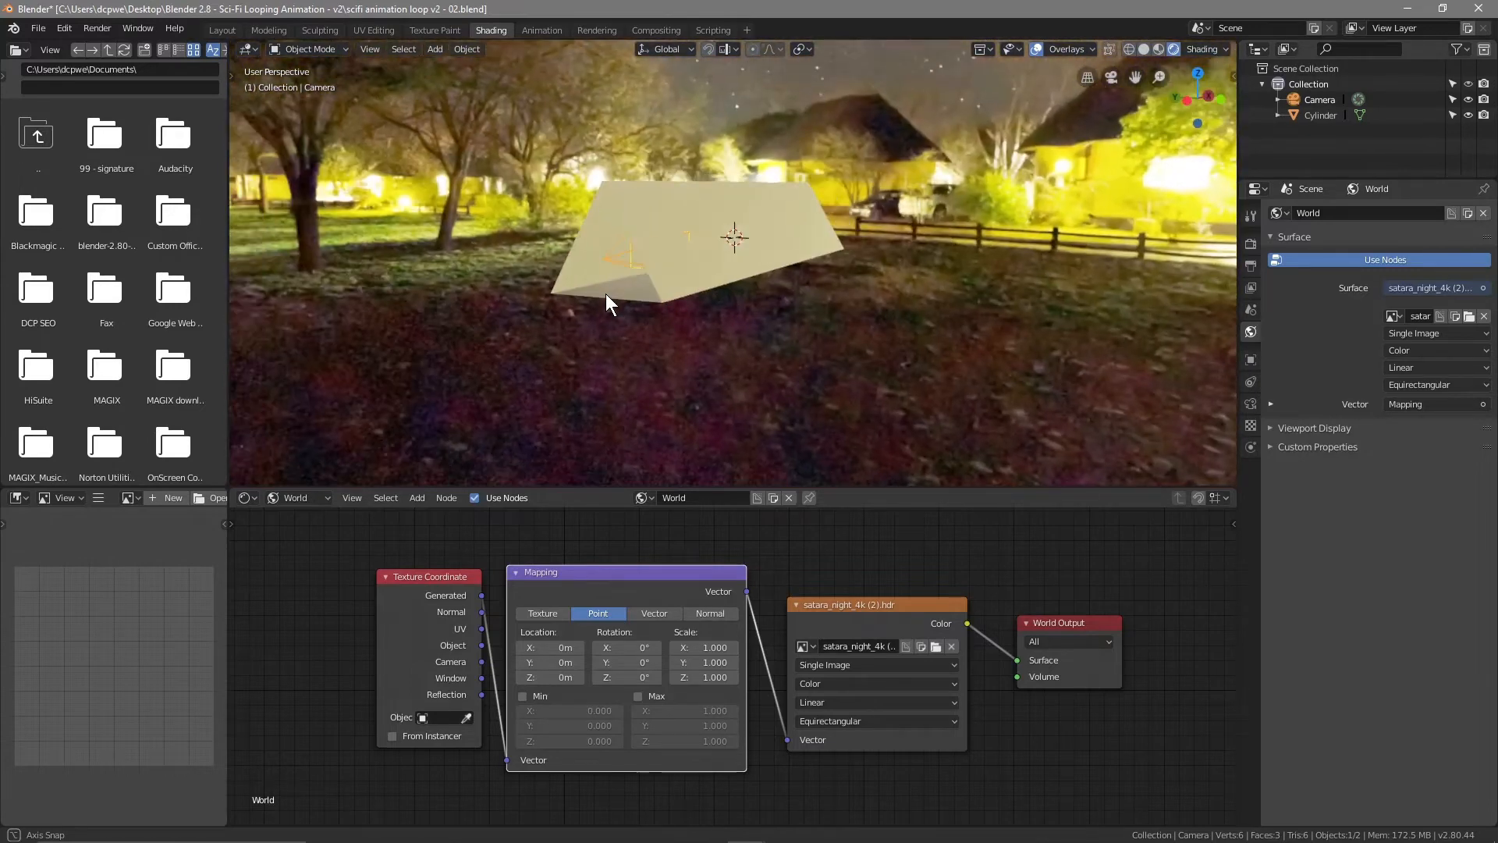
# Return to the Layout workspace with solid shading and rename the tunnel object as Cylinder Inside
pyautogui.click(211, 30)
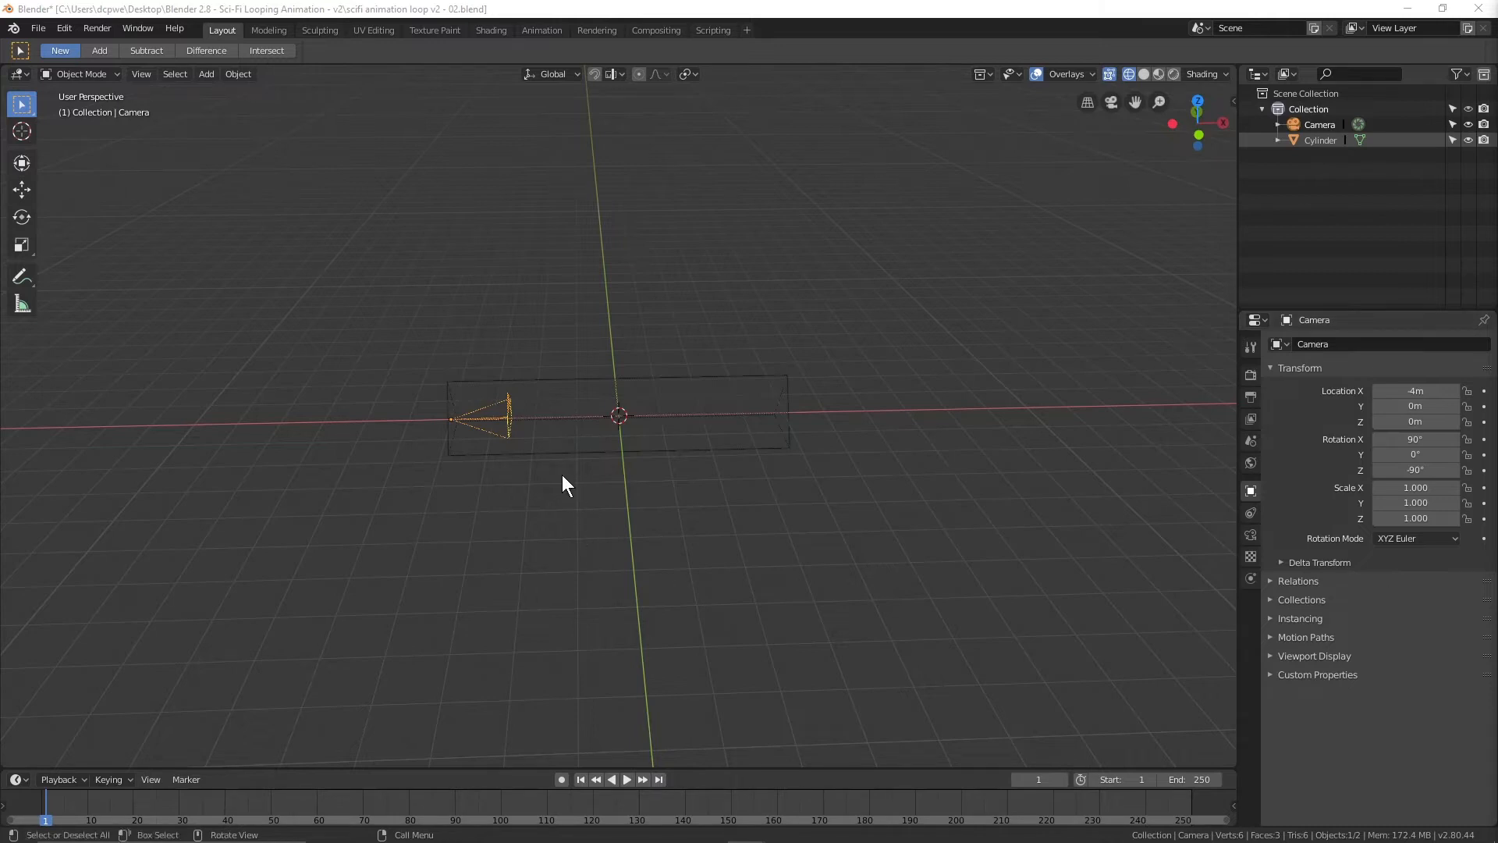
pyautogui.click(1148, 75)
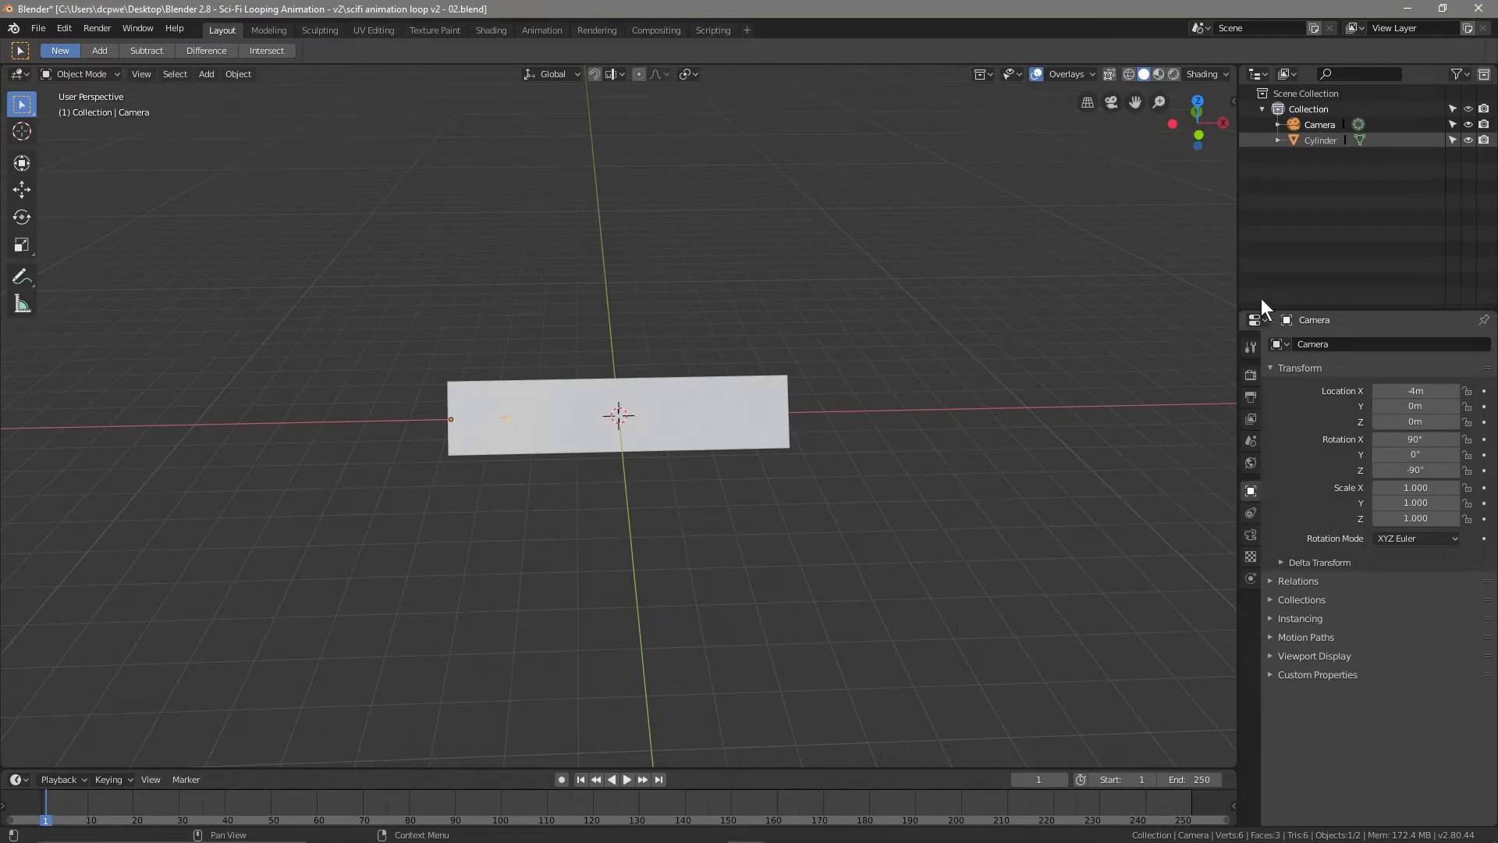
pyautogui.click(1318, 137)
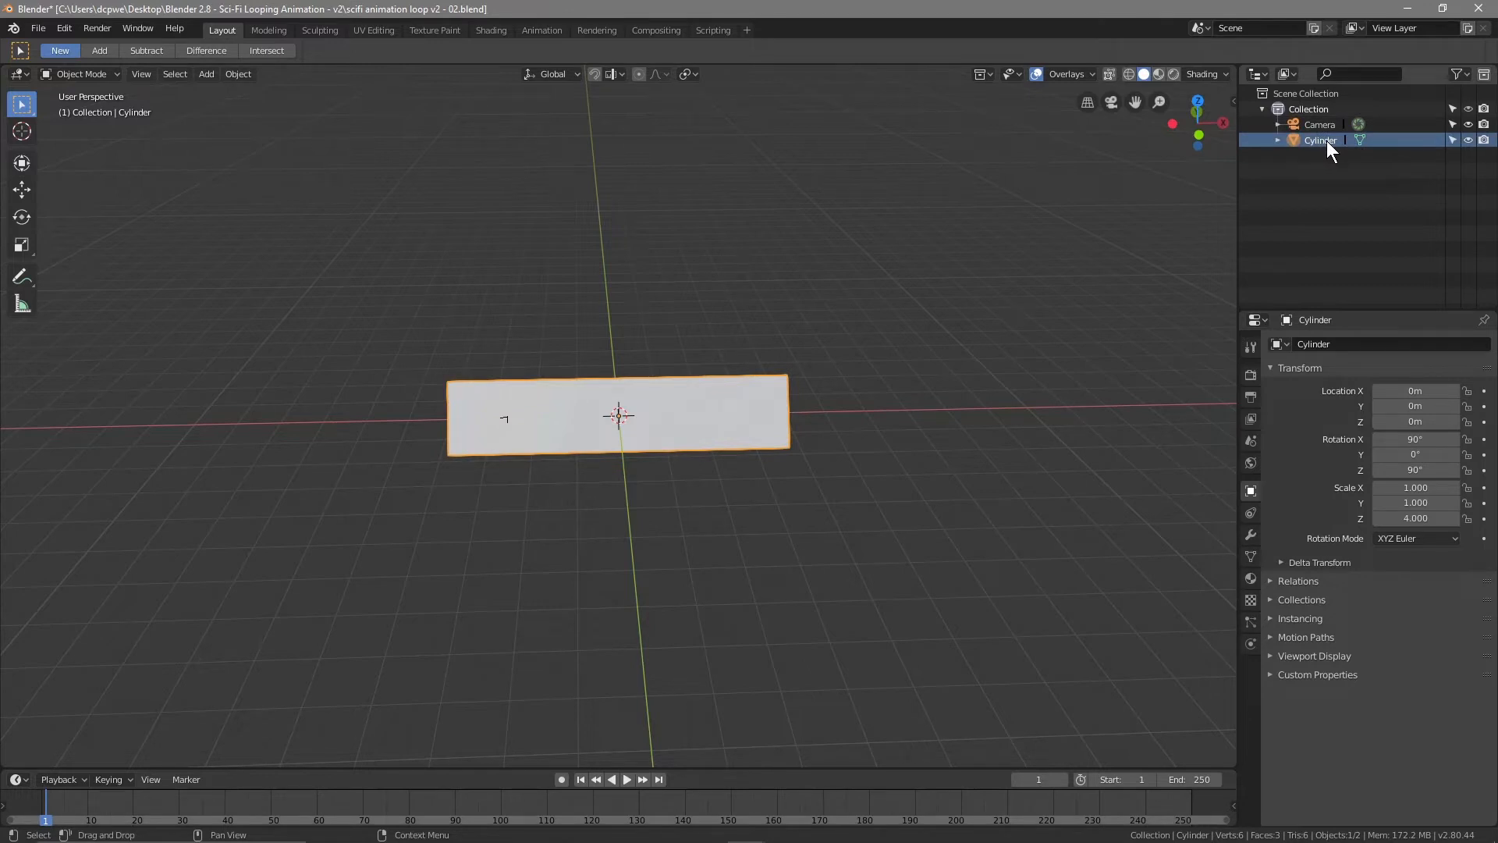
pyautogui.doubleClick(1326, 140)
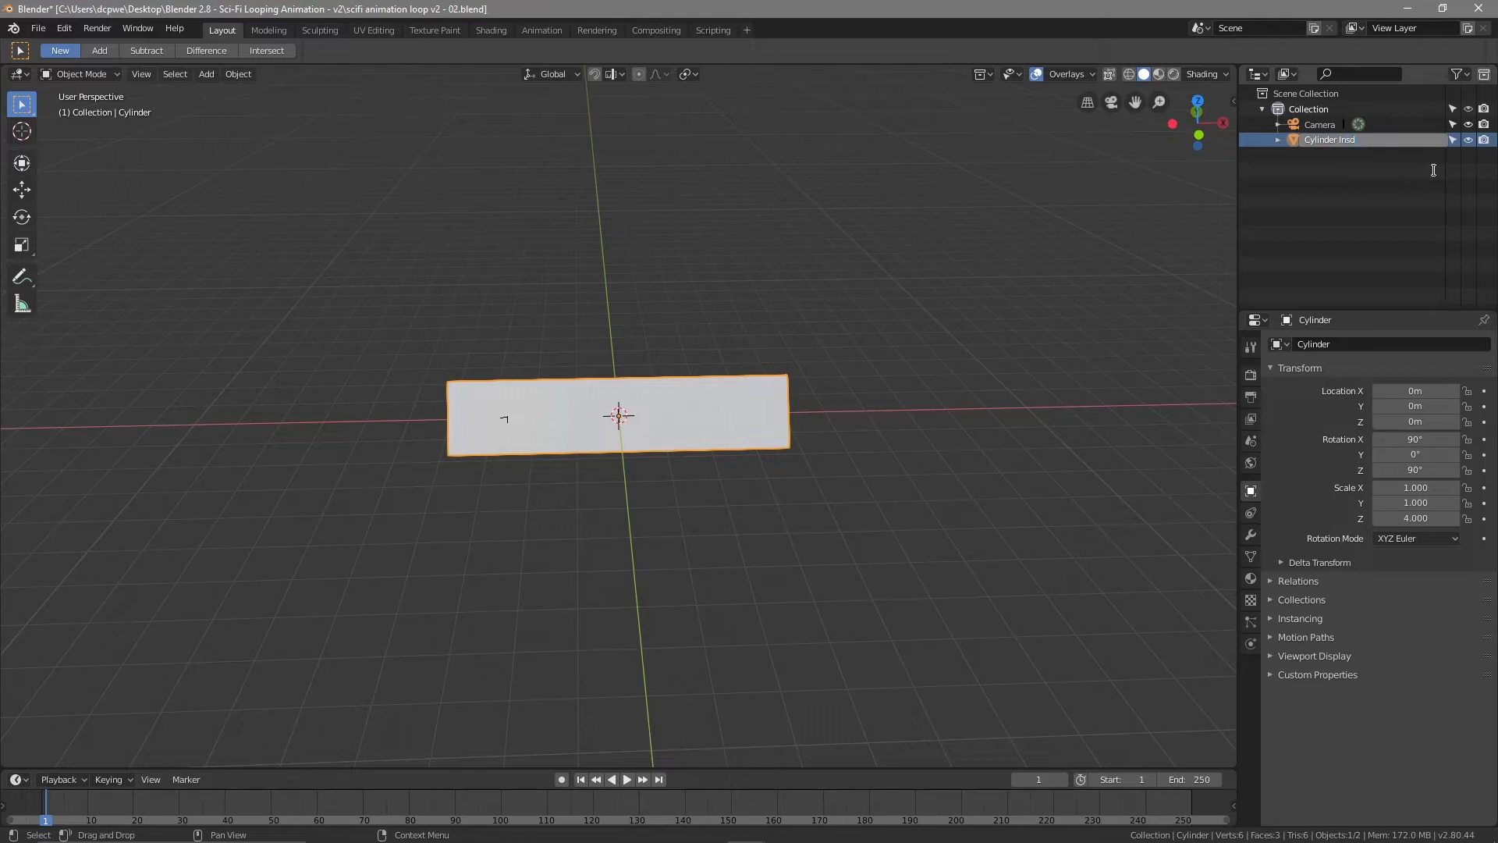
pyautogui.write('Cylinder Inside')
pyautogui.press('Return')
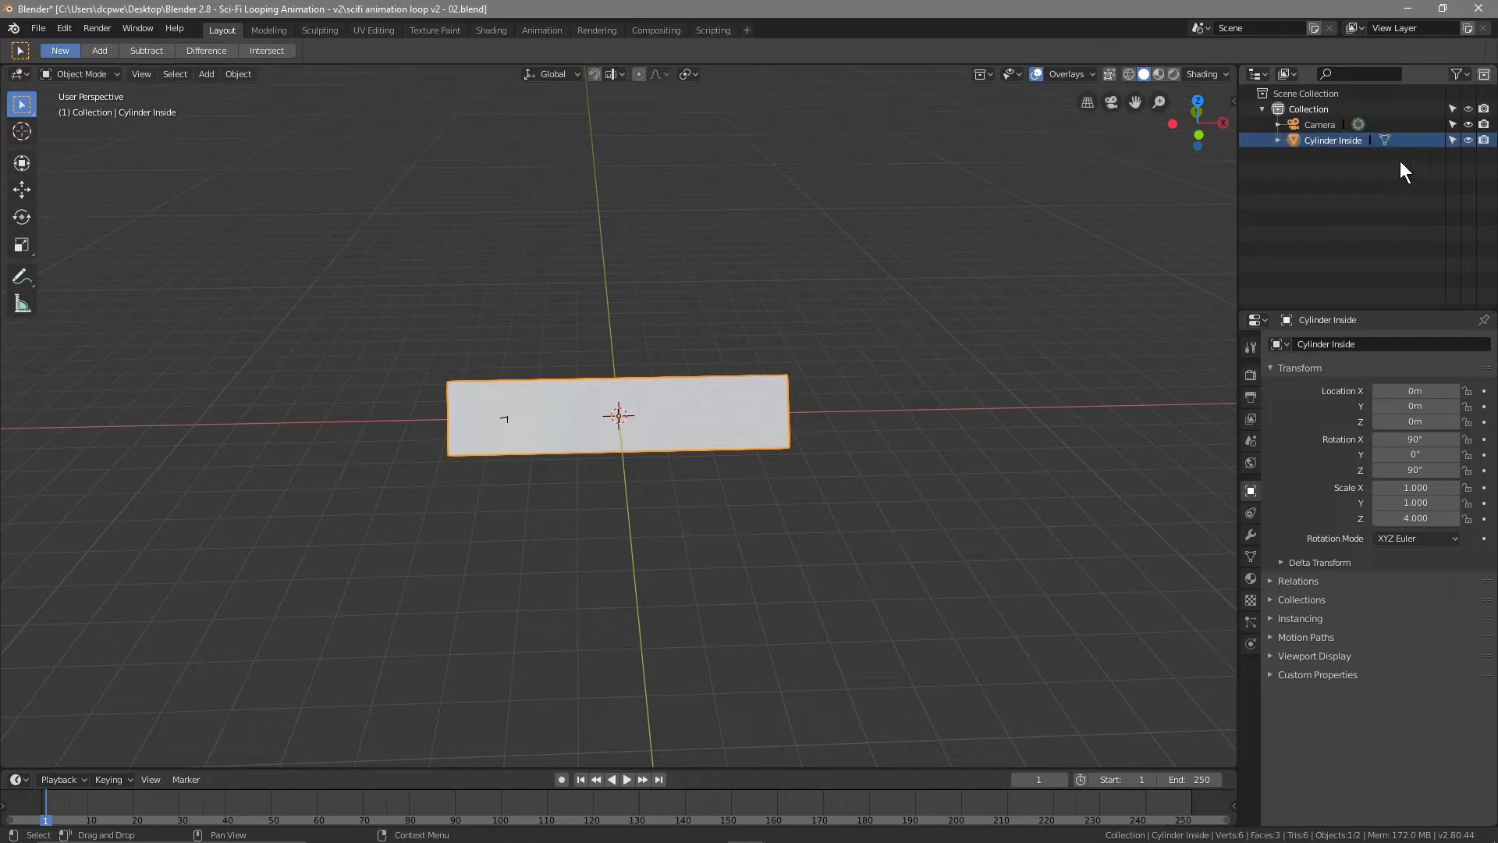
# Add a Wireframe modifier to Cylinder Inside and set its thickness to 0.2
pyautogui.click(1251, 538)
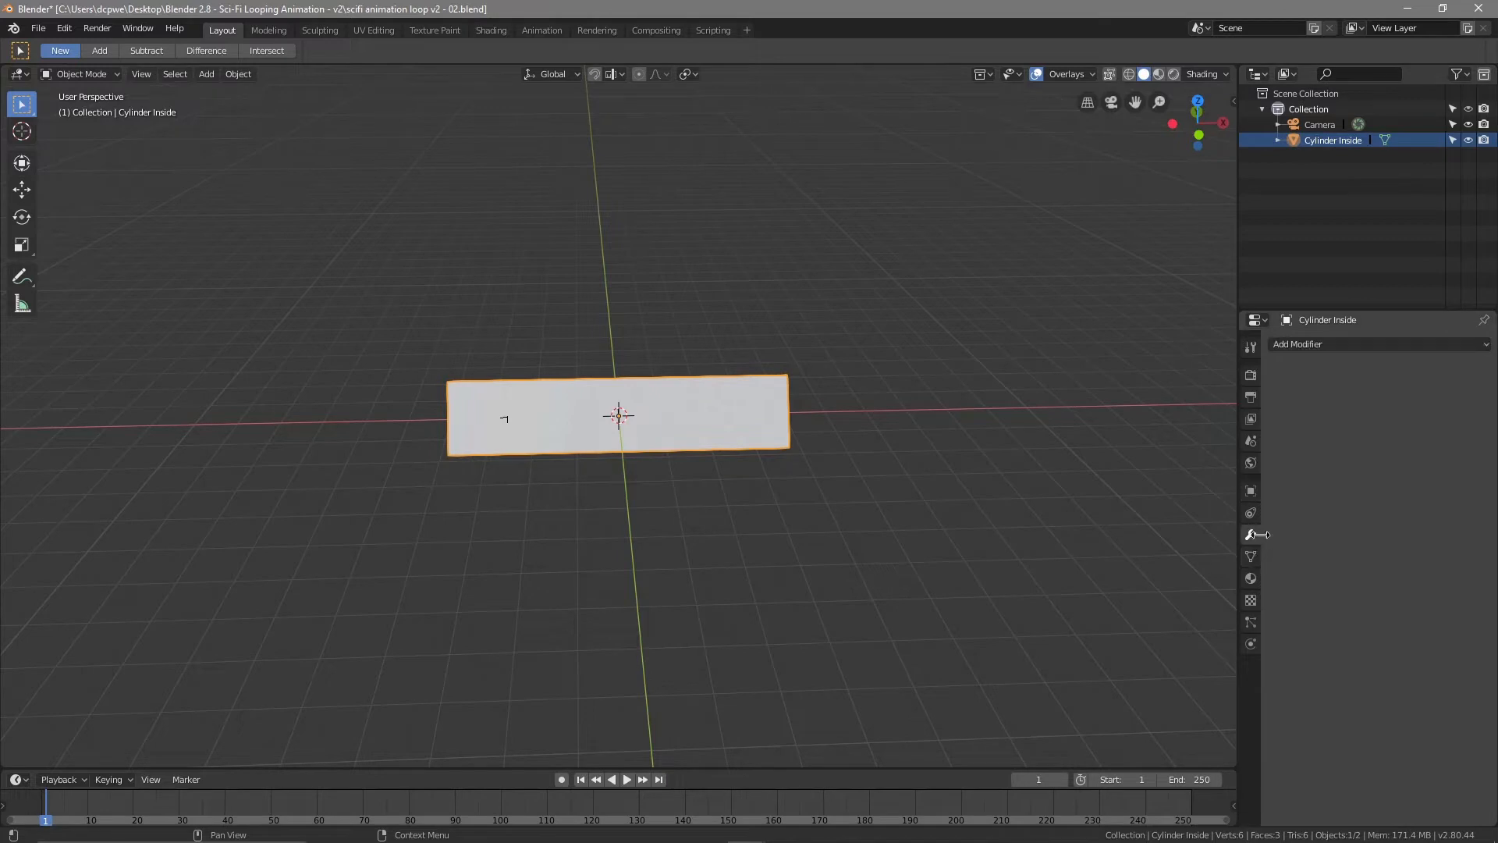
pyautogui.click(1367, 345)
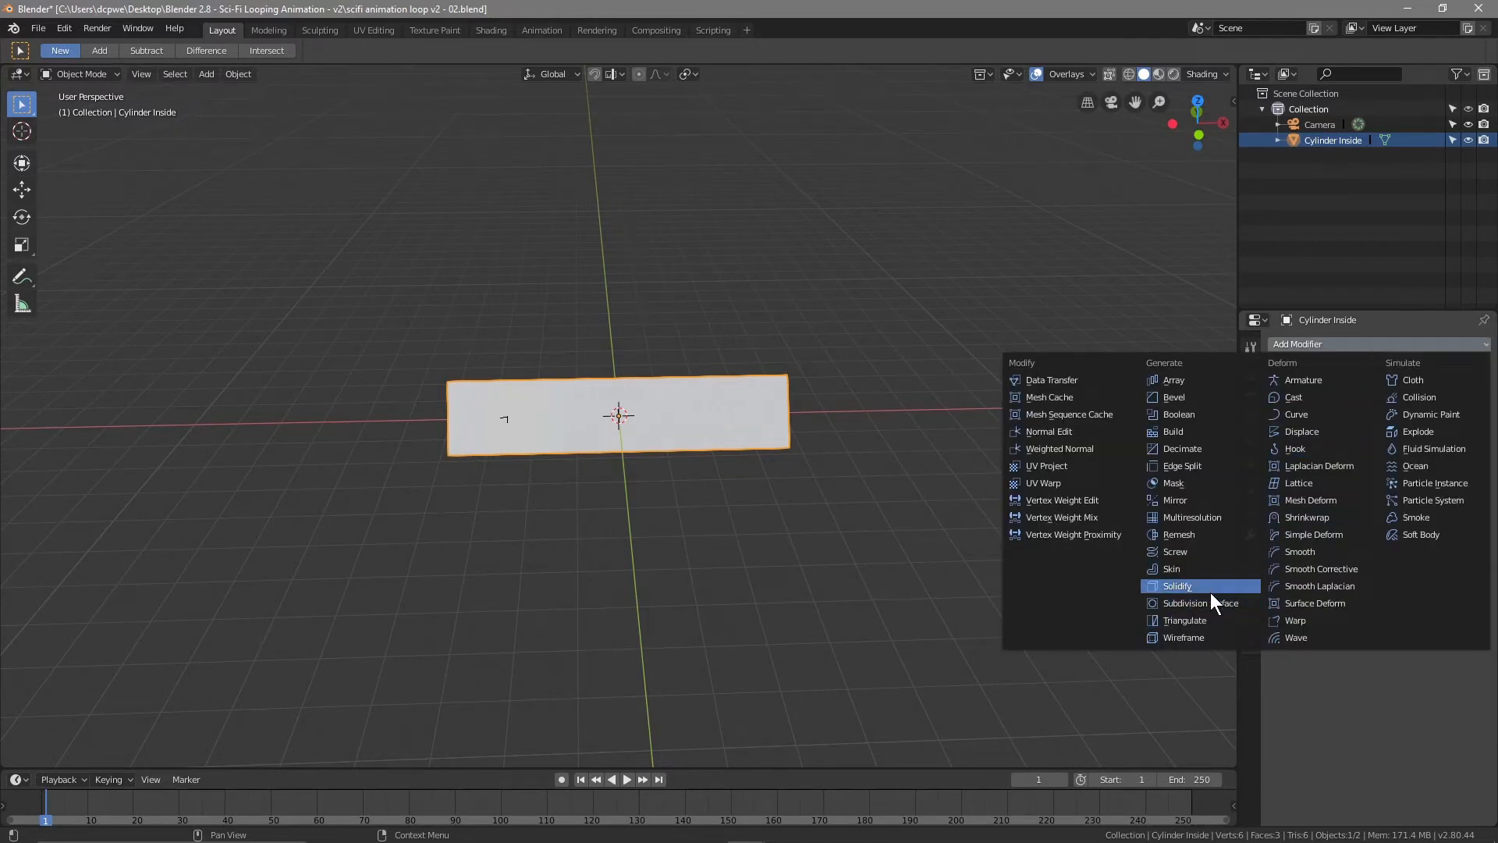
pyautogui.click(1204, 636)
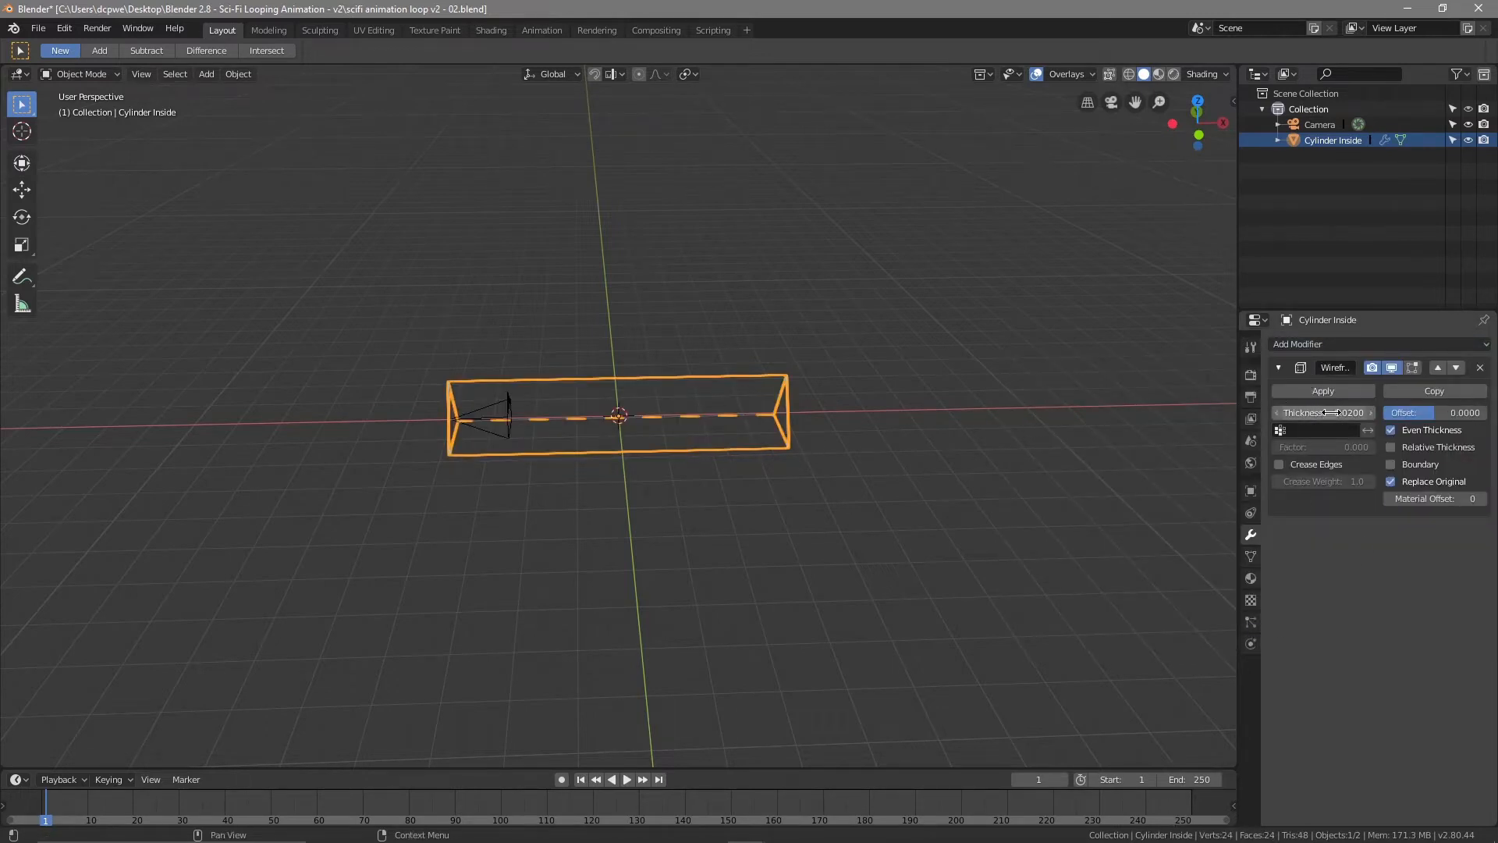
pyautogui.moveTo(1331, 412); pyautogui.dragTo(1331, 412)
pyautogui.write('0.2')
pyautogui.press('Return')
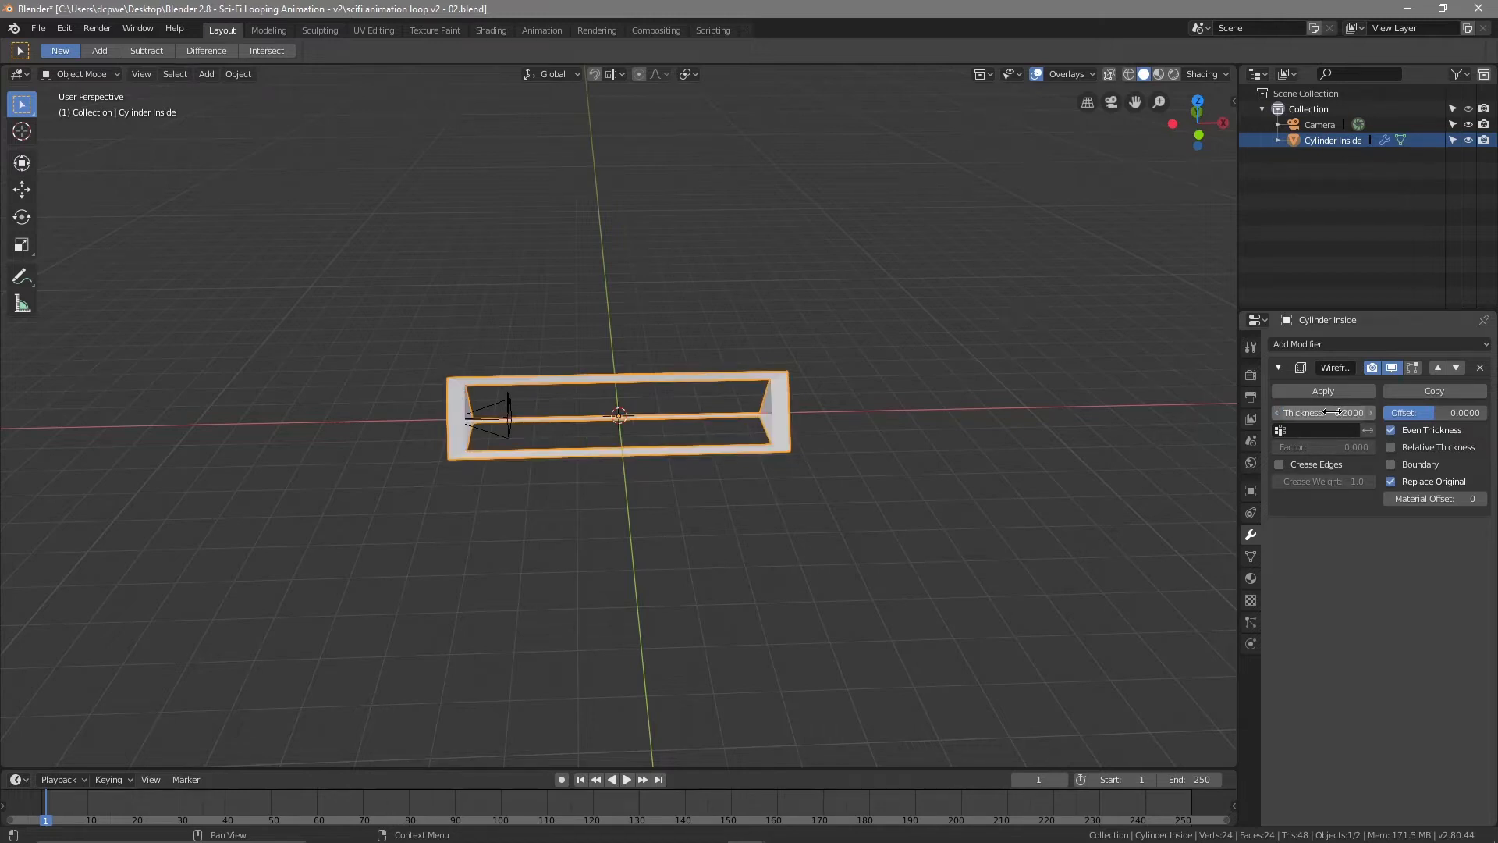
pyautogui.moveTo(494, 503); pyautogui.dragTo(482, 474, button='middle')
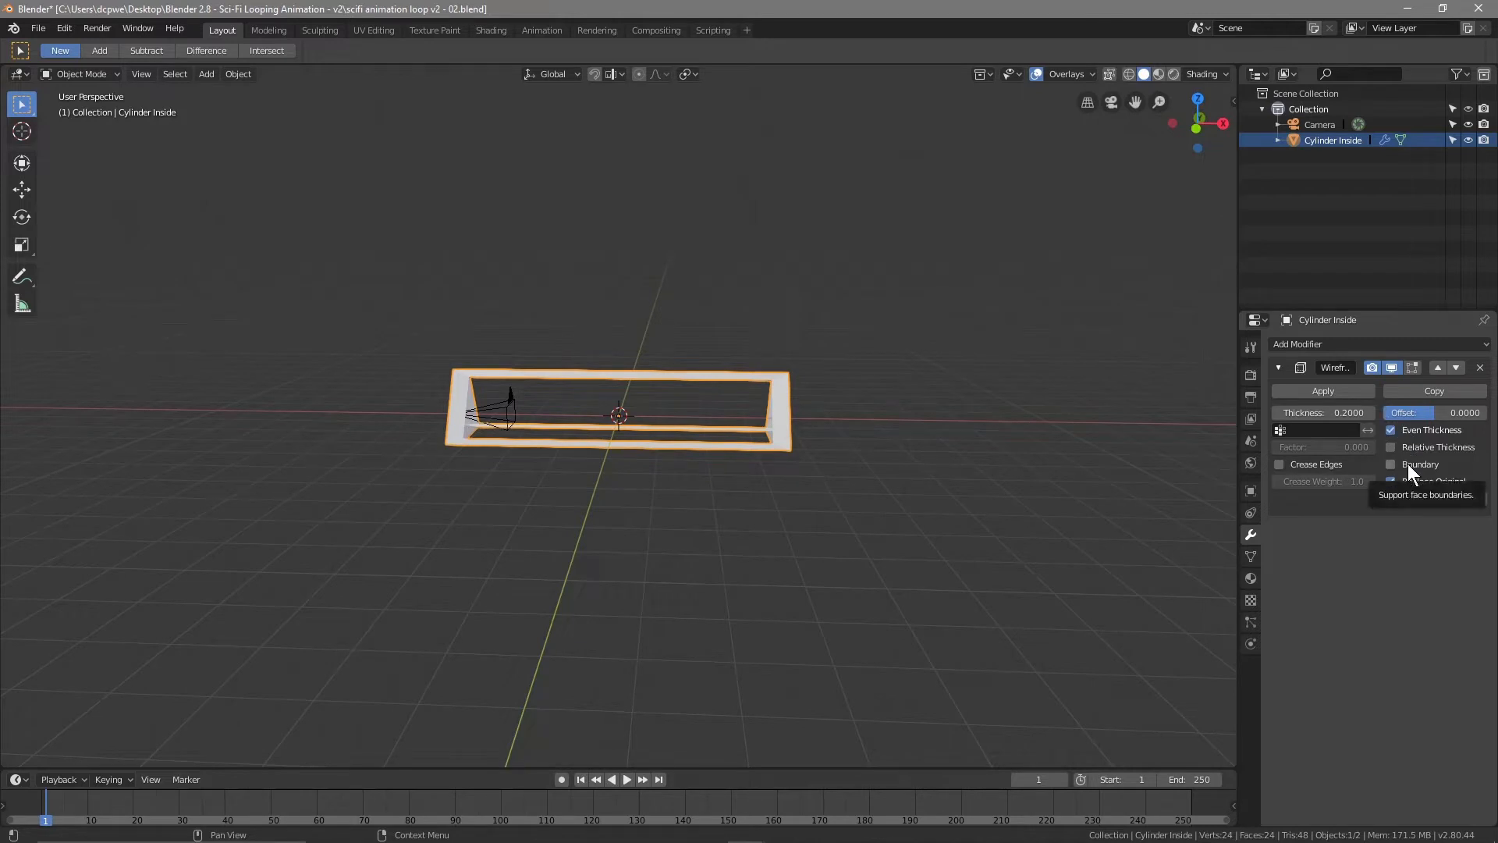
# Try a Subdivision Surface modifier on Cylinder Inside, inspect the resulting shape, and remove the modifier
pyautogui.click(1438, 344)
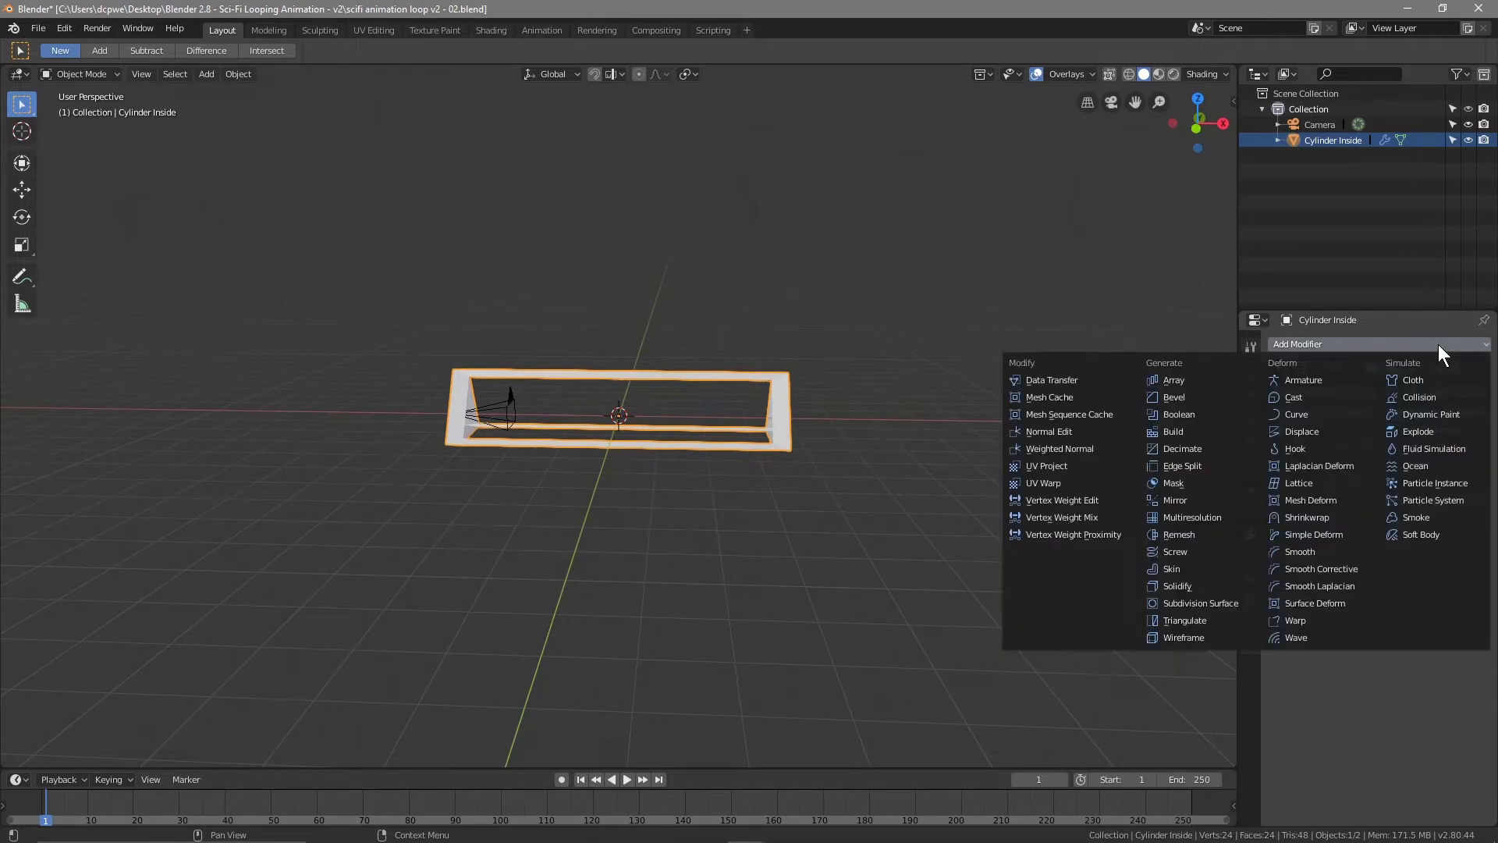
pyautogui.click(1218, 602)
pyautogui.moveTo(948, 511); pyautogui.dragTo(869, 457, button='middle')
pyautogui.scroll(10, 870, 460)
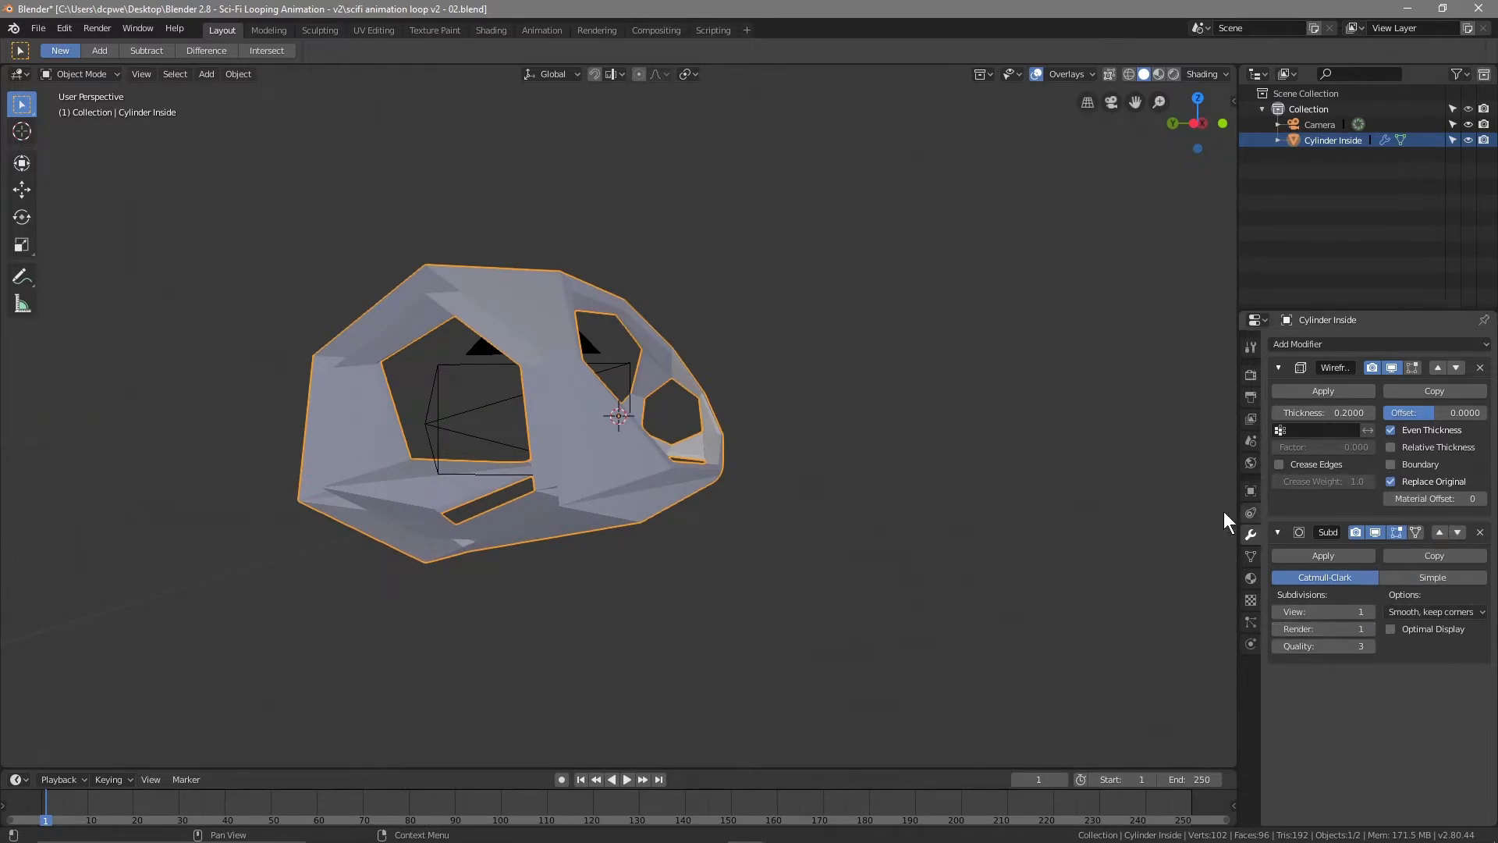
pyautogui.click(1480, 532)
pyautogui.moveTo(656, 302); pyautogui.dragTo(826, 467, button='middle')
pyautogui.moveTo(822, 474)
pyautogui.mouseDown(button='middle')
pyautogui.moveTo(1010, 471)
pyautogui.moveTo(783, 508)
pyautogui.moveTo(794, 514)
pyautogui.moveTo(821, 485)
pyautogui.mouseUp(button='middle')
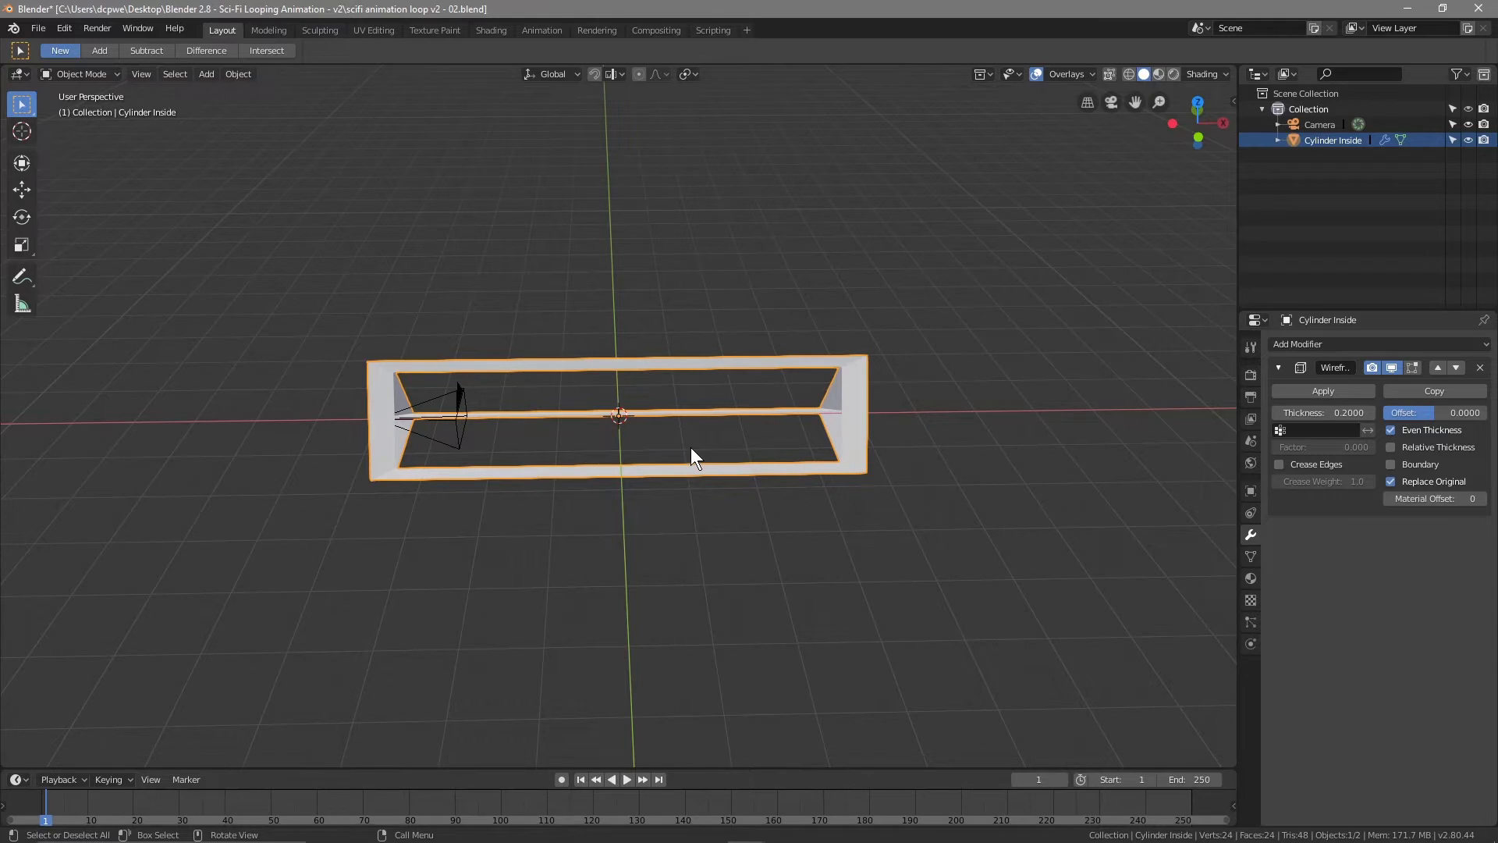
# Add a second mesh cylinder at the origin with 3 vertices, 1 m radius, 2 m depth and no cap fill
pyautogui.hotkey('shift', 'a')
pyautogui.moveTo(691, 447)
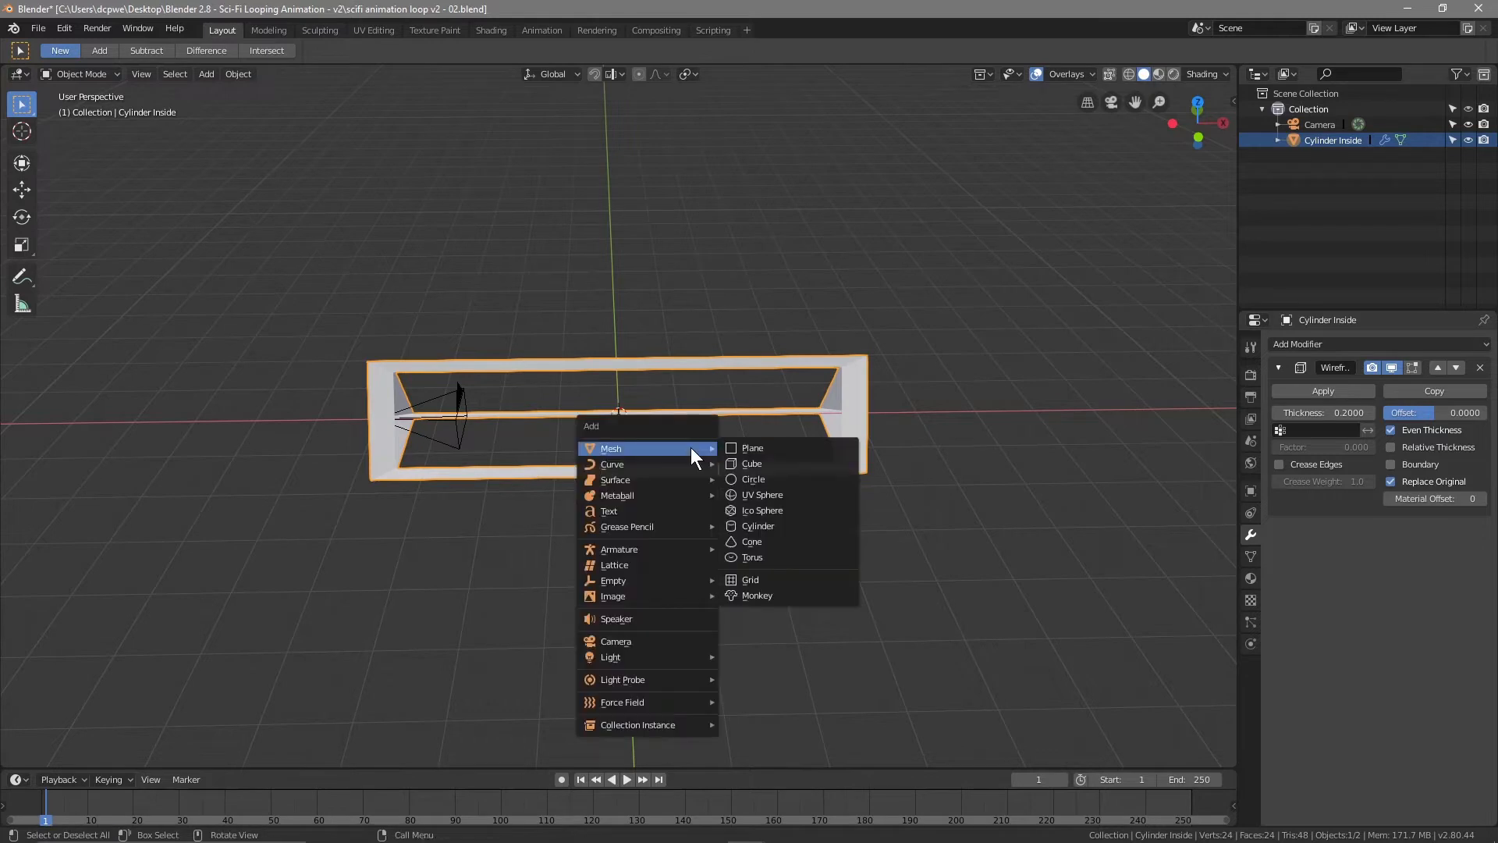
pyautogui.click(768, 527)
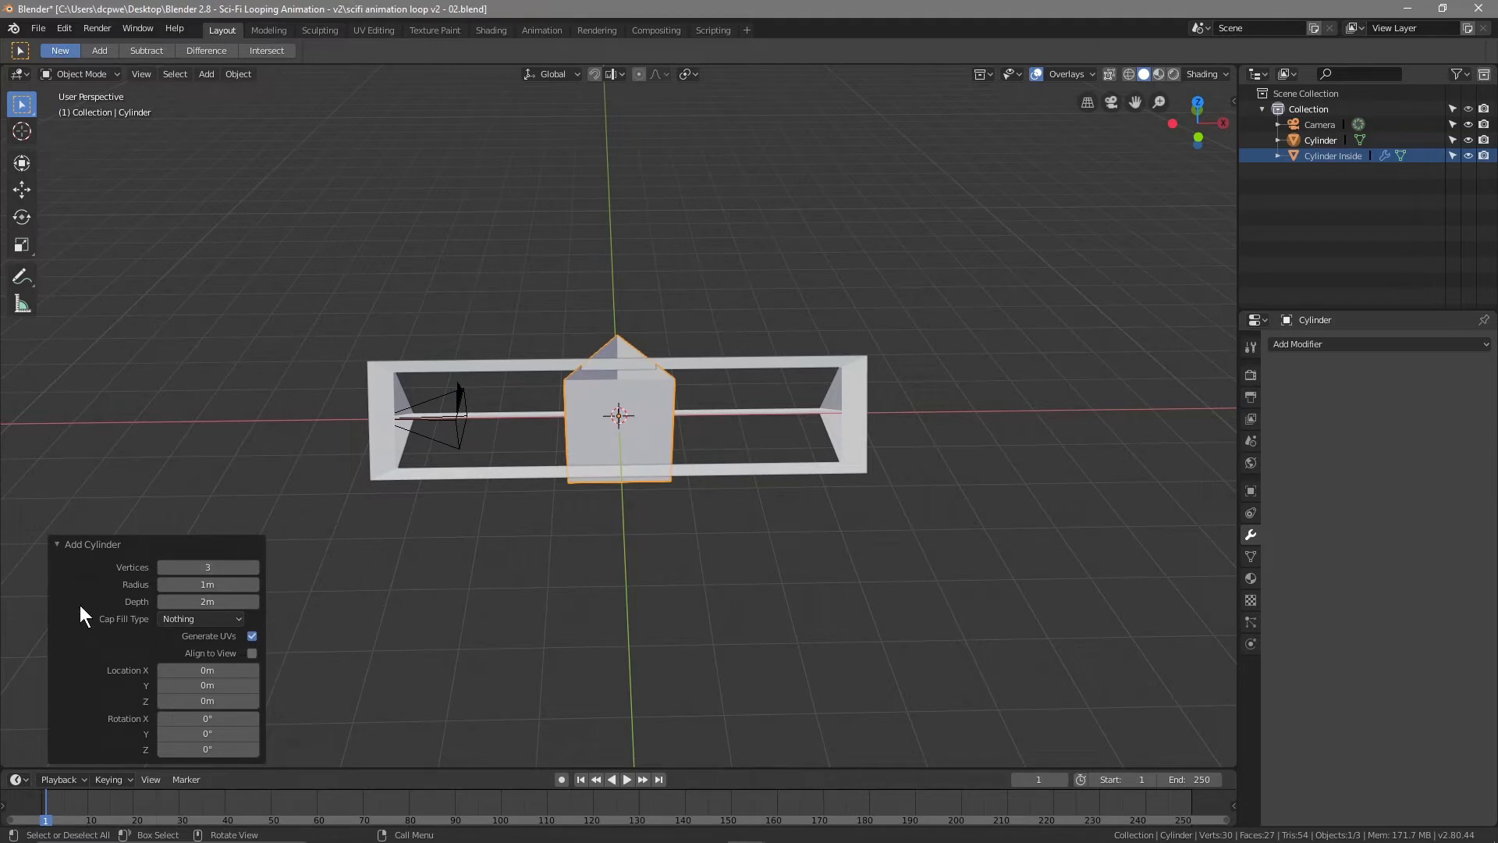
pyautogui.click(679, 552)
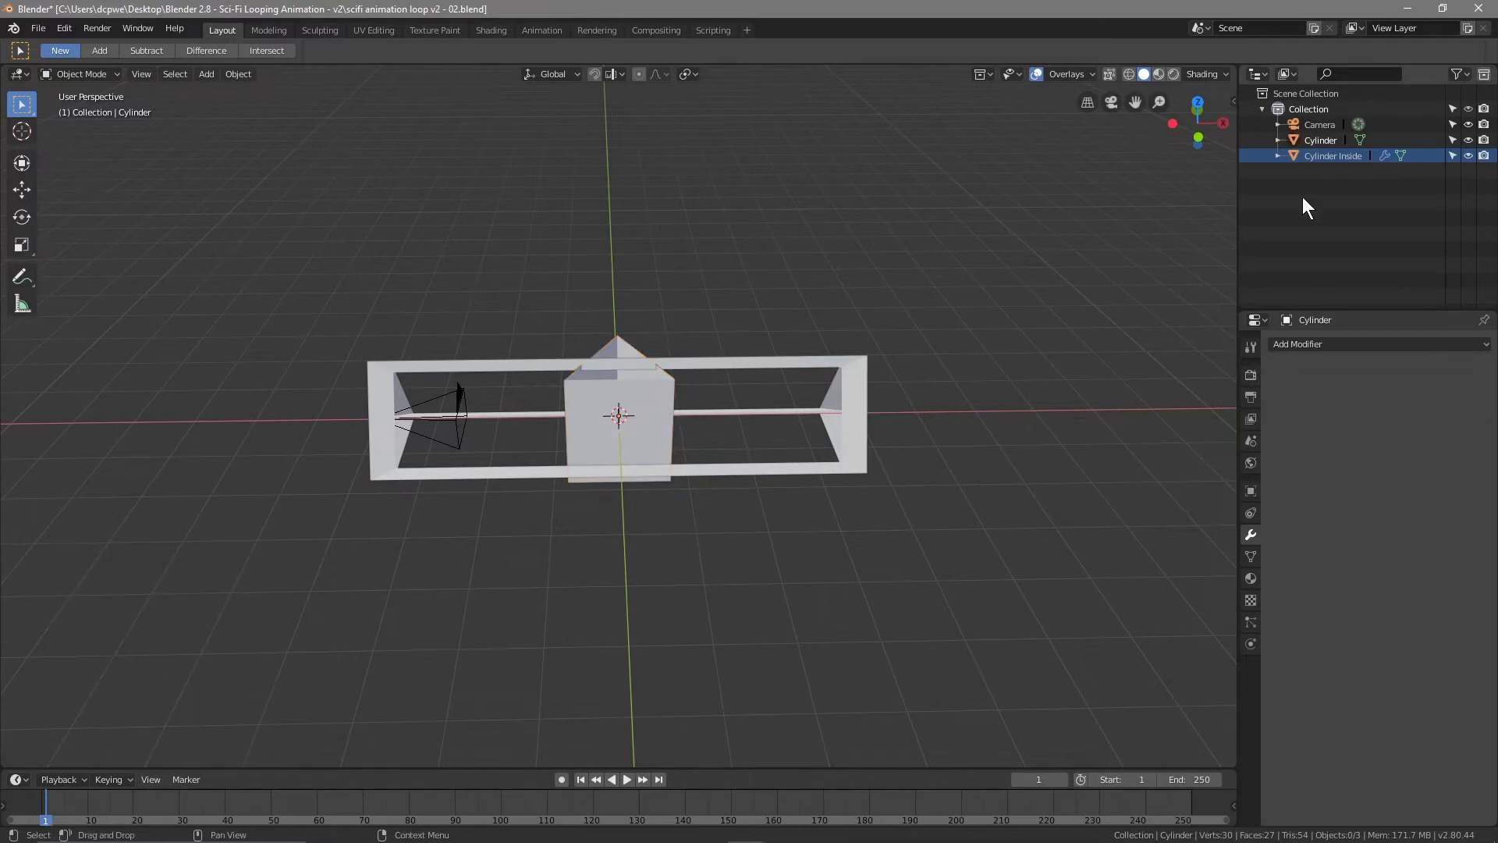
# Rename the newly added three-sided cylinder as Cylinder Outside
pyautogui.click(1333, 155)
pyautogui.click(1326, 140)
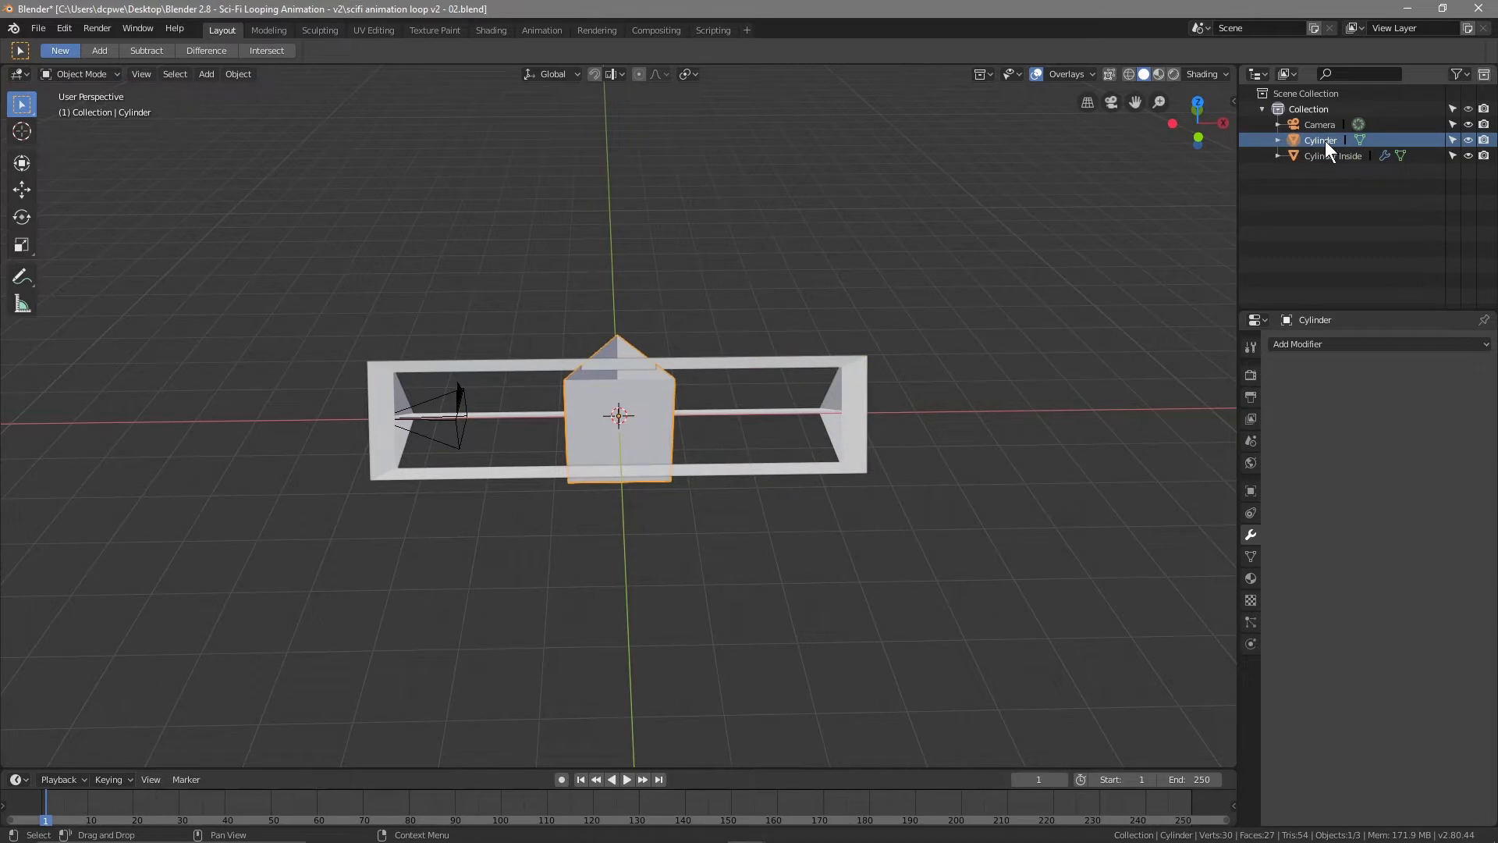
pyautogui.doubleClick(1328, 141)
pyautogui.write('Out')
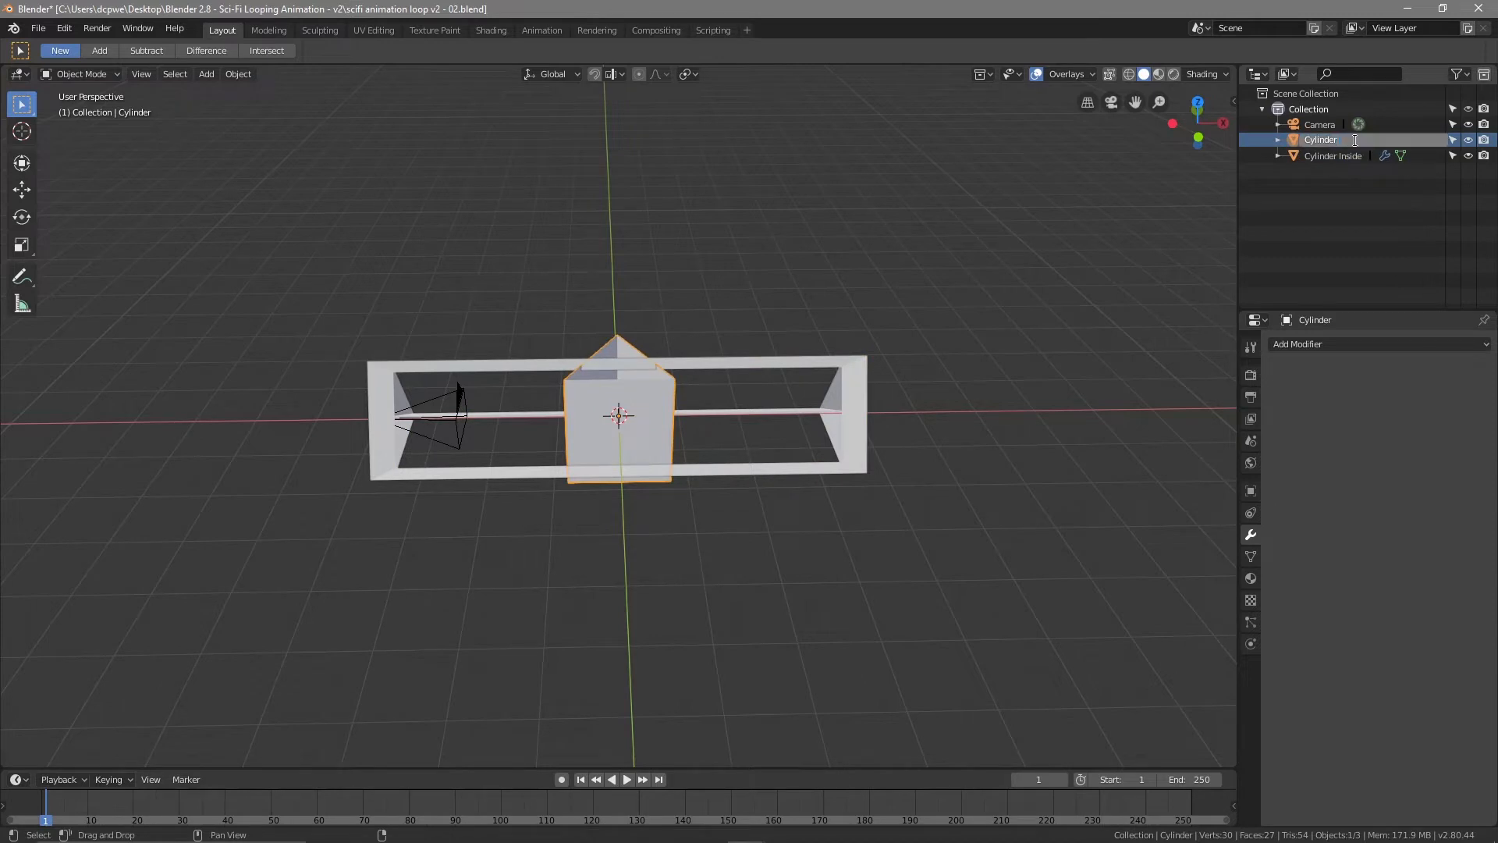
pyautogui.write('side')
pyautogui.press('Return')
pyautogui.doubleClick(1341, 156)
pyautogui.moveTo(1341, 156); pyautogui.dragTo(1427, 155)
pyautogui.write('tside')
pyautogui.press('Return')
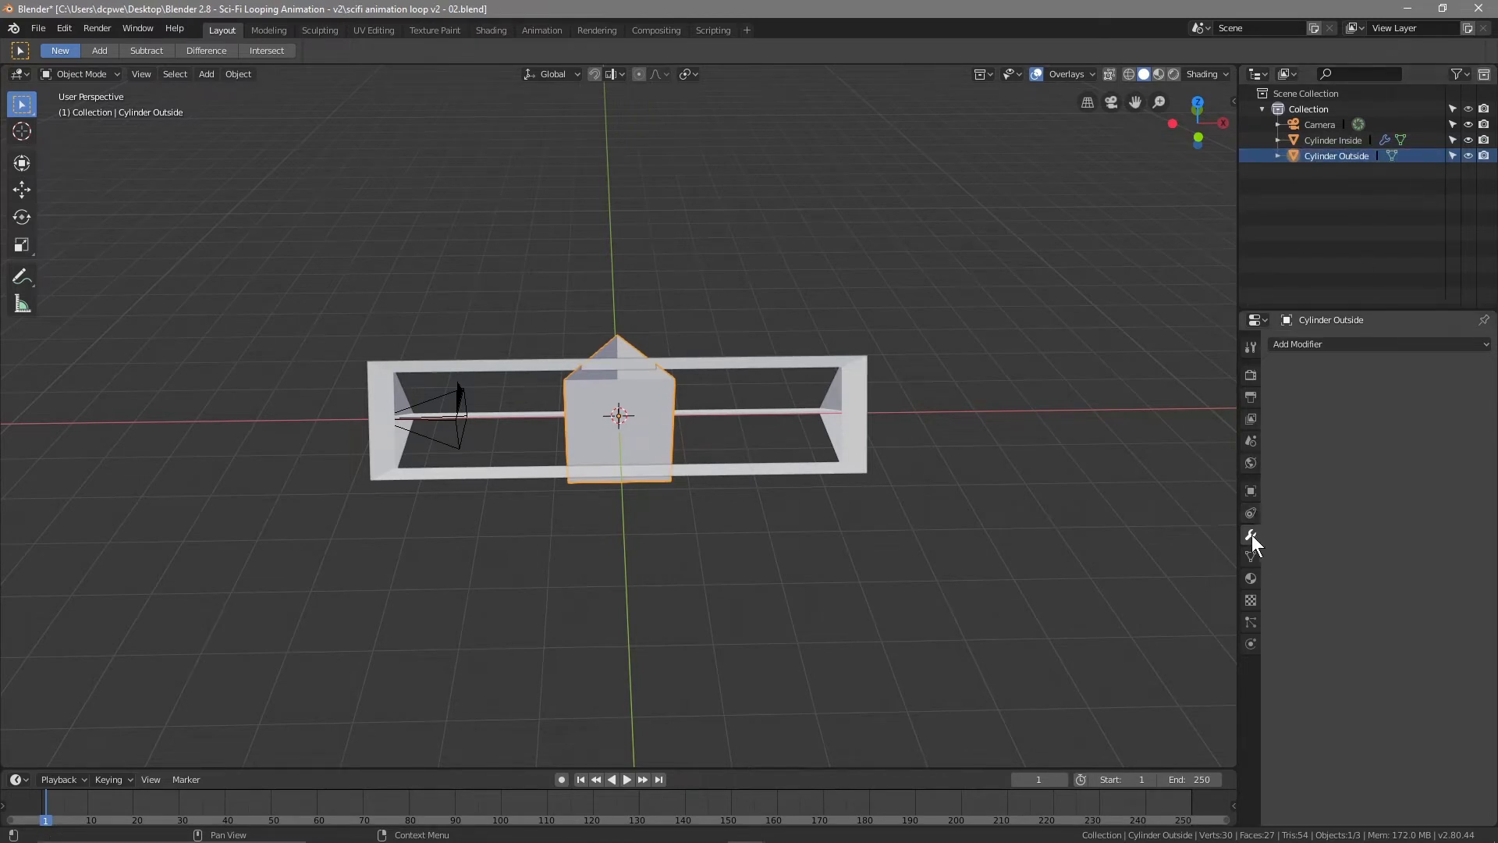
# Set the X rotation of Cylinder Outside to 90° in its object transform properties
pyautogui.click(1251, 492)
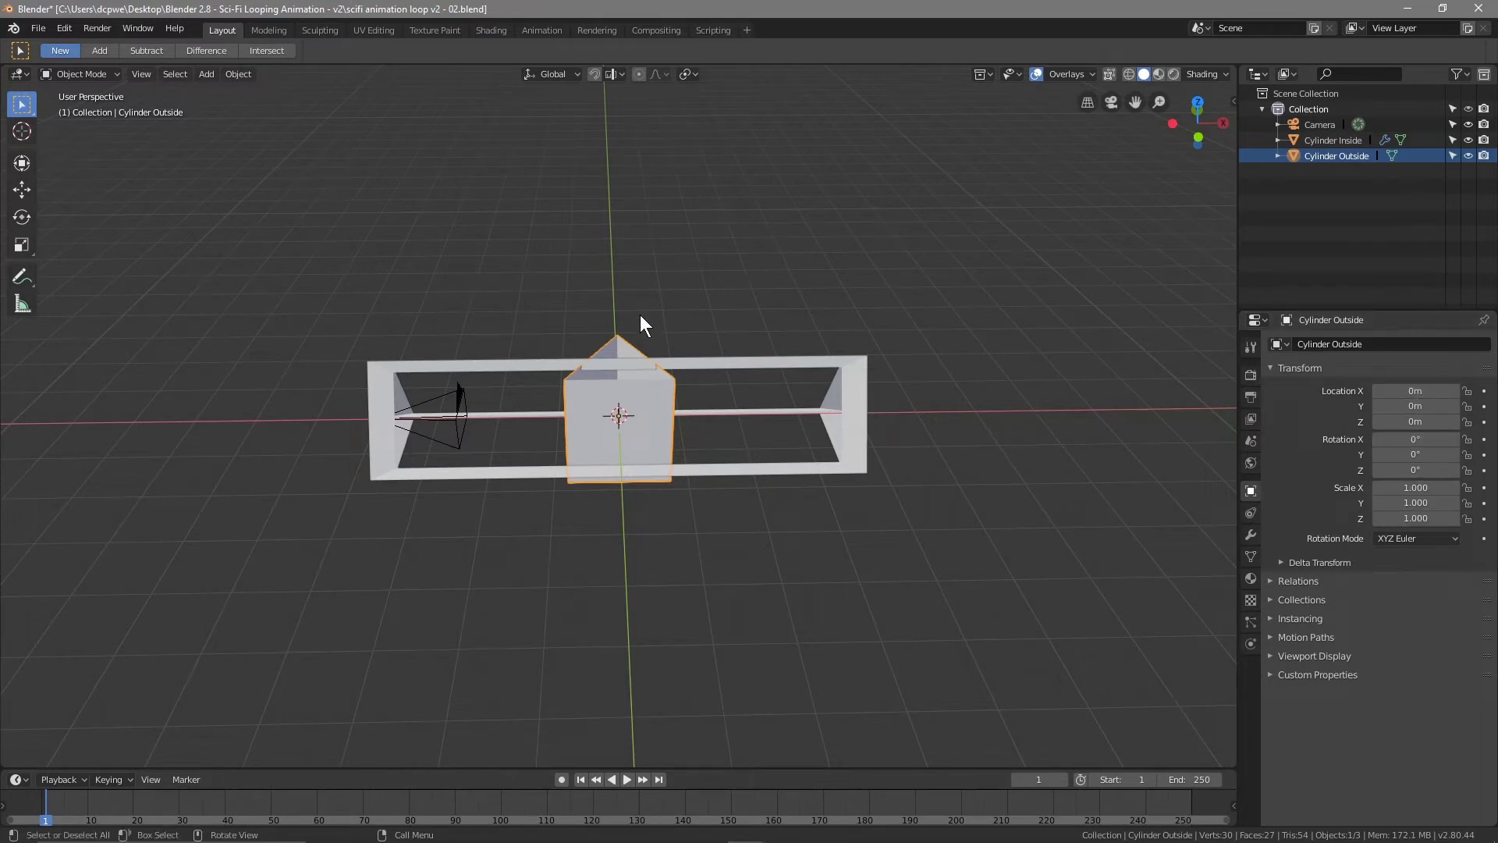
pyautogui.click(1415, 439)
pyautogui.write('0d')
pyautogui.press('Home')
pyautogui.write('9')
pyautogui.press('Return')
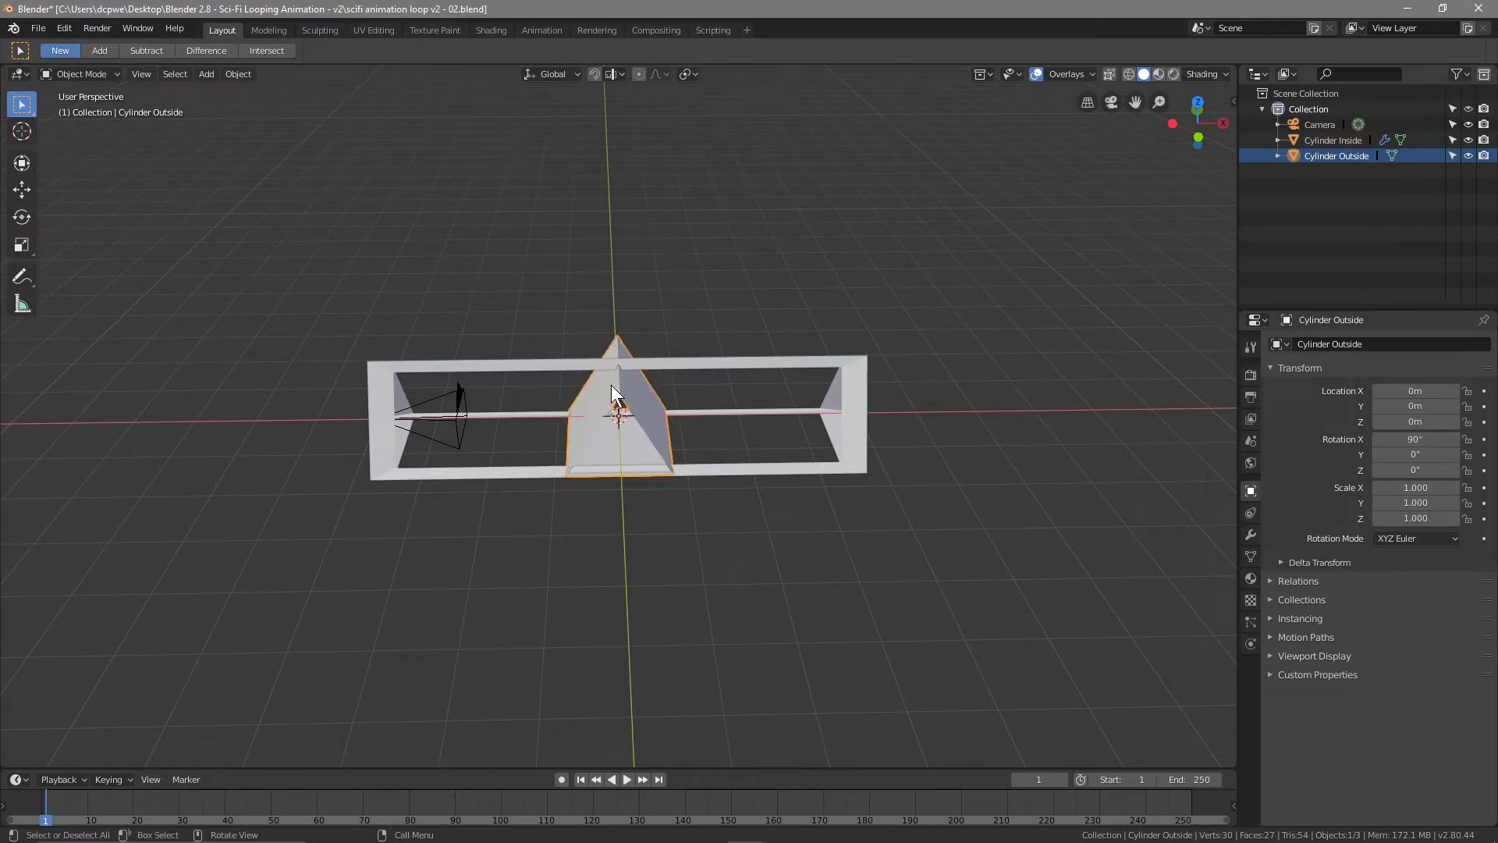
# Set the Z rotation of Cylinder Outside to 90° so it lines up with the inside cylinder along the X axis
pyautogui.click(1415, 469)
pyautogui.write('90')
pyautogui.press('Return')
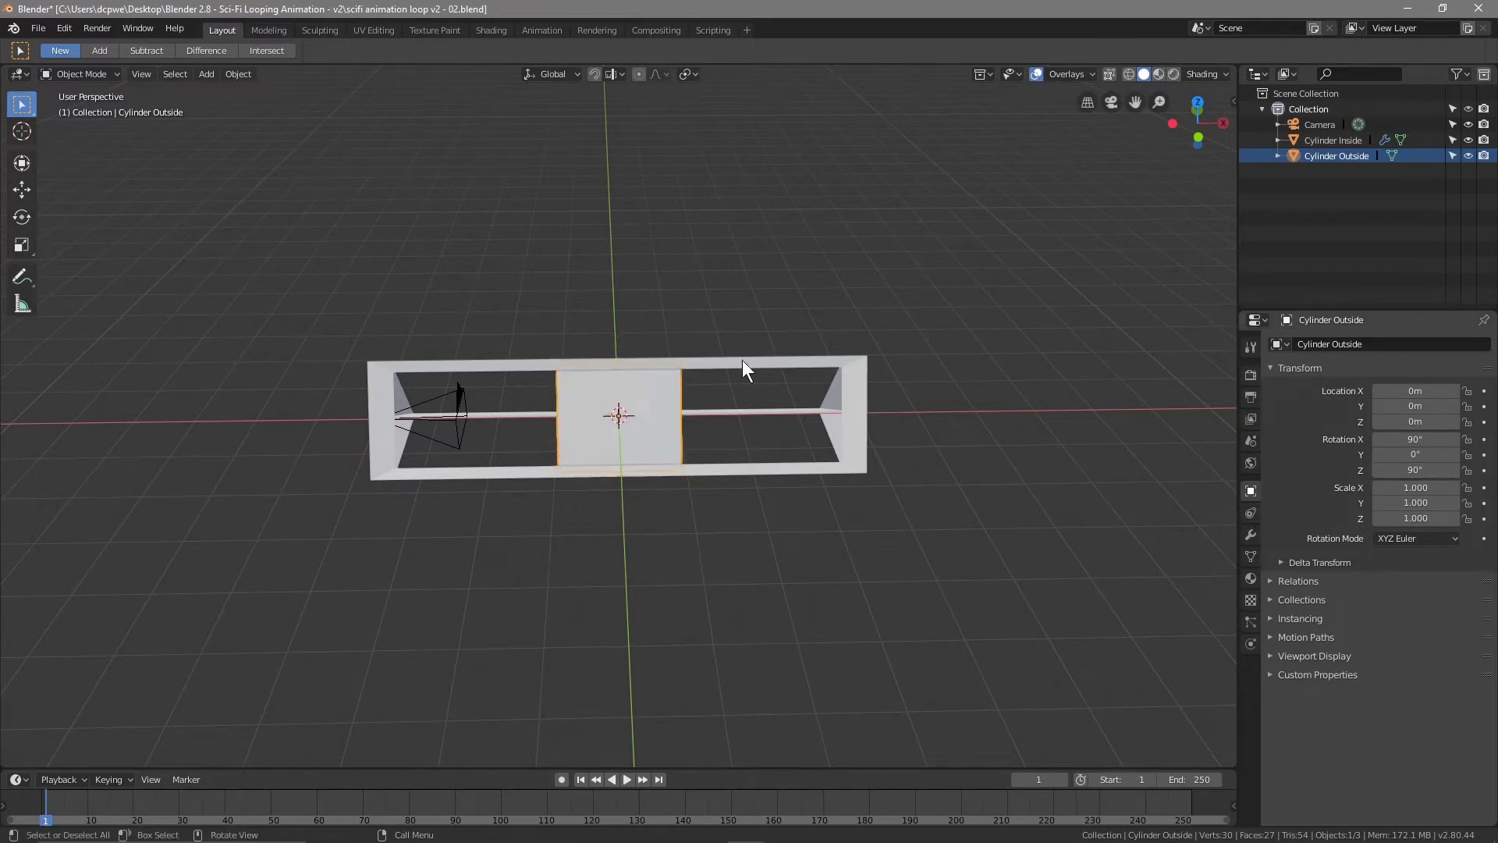
pyautogui.moveTo(512, 396); pyautogui.dragTo(642, 389, button='middle')
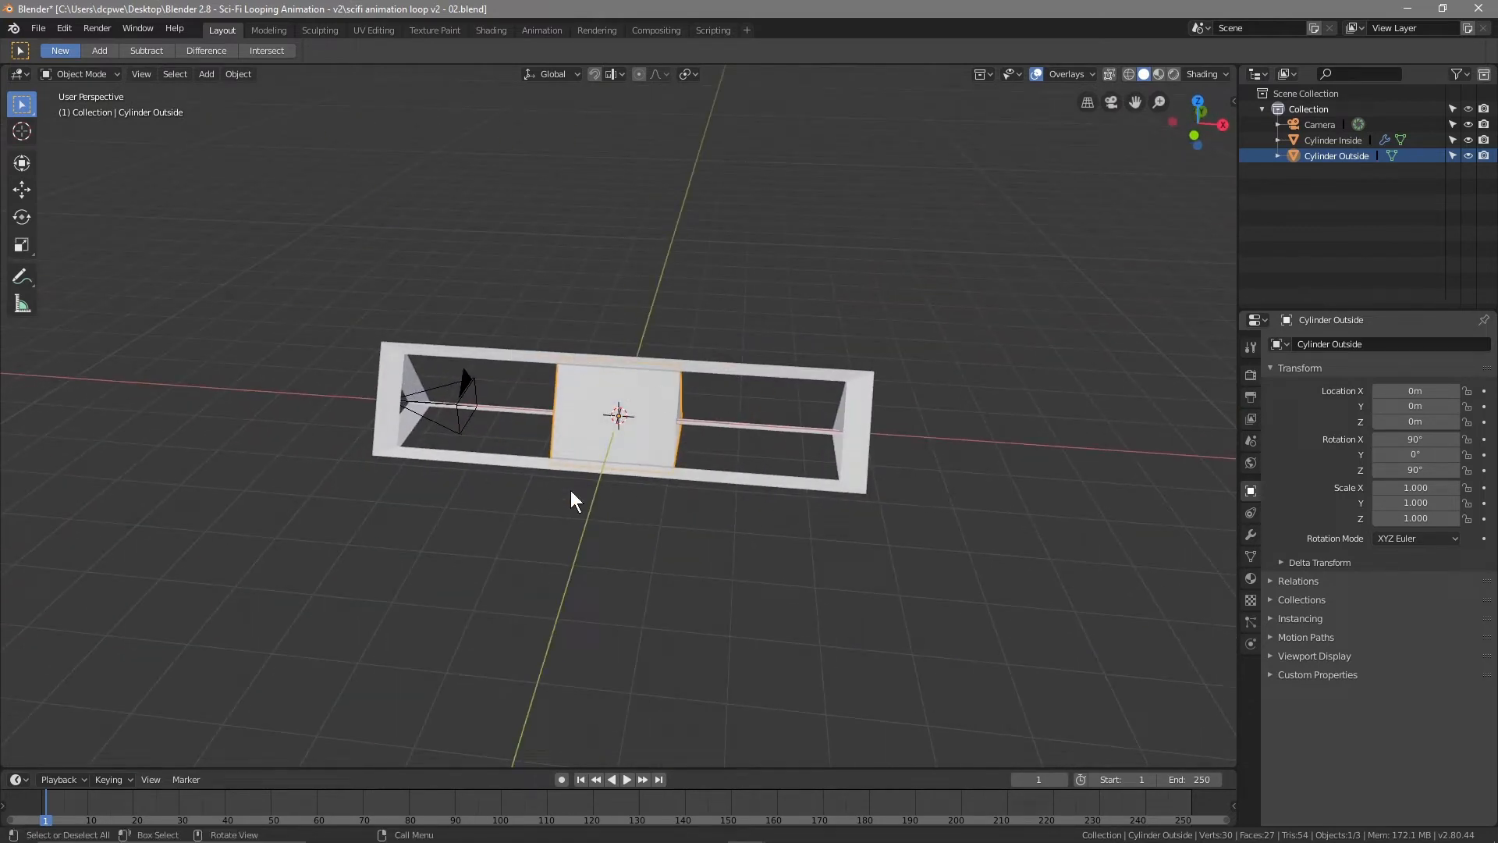
# Set the X and Y scale of Cylinder Outside to 1.5
pyautogui.moveTo(1094, 493); pyautogui.dragTo(1022, 462, button='middle')
pyautogui.click(1411, 486)
pyautogui.write('1.5')
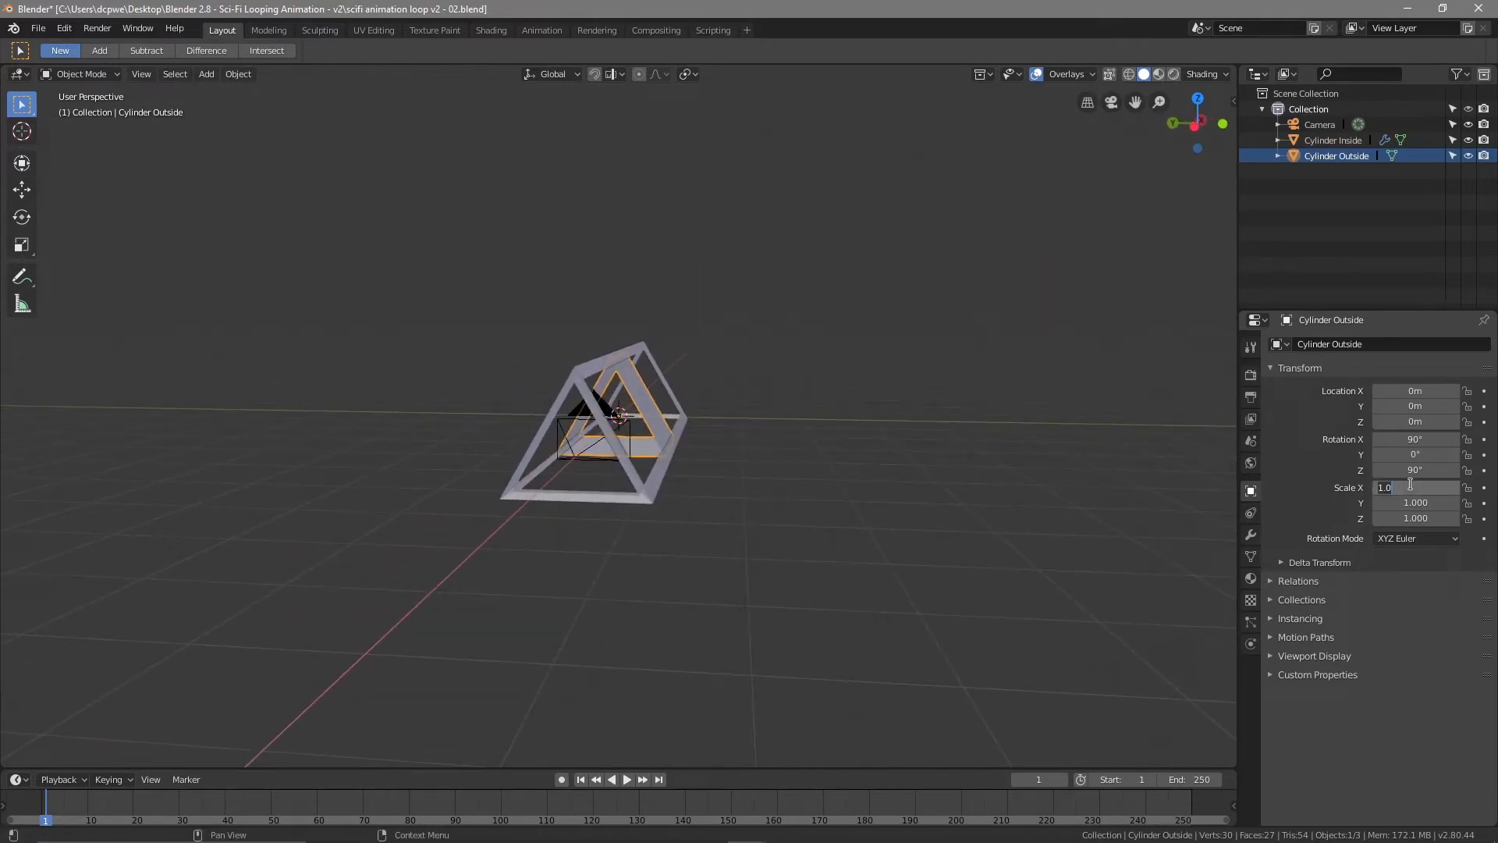
pyautogui.press('Return')
pyautogui.click(1433, 502)
pyautogui.write('1.5')
pyautogui.press('Return')
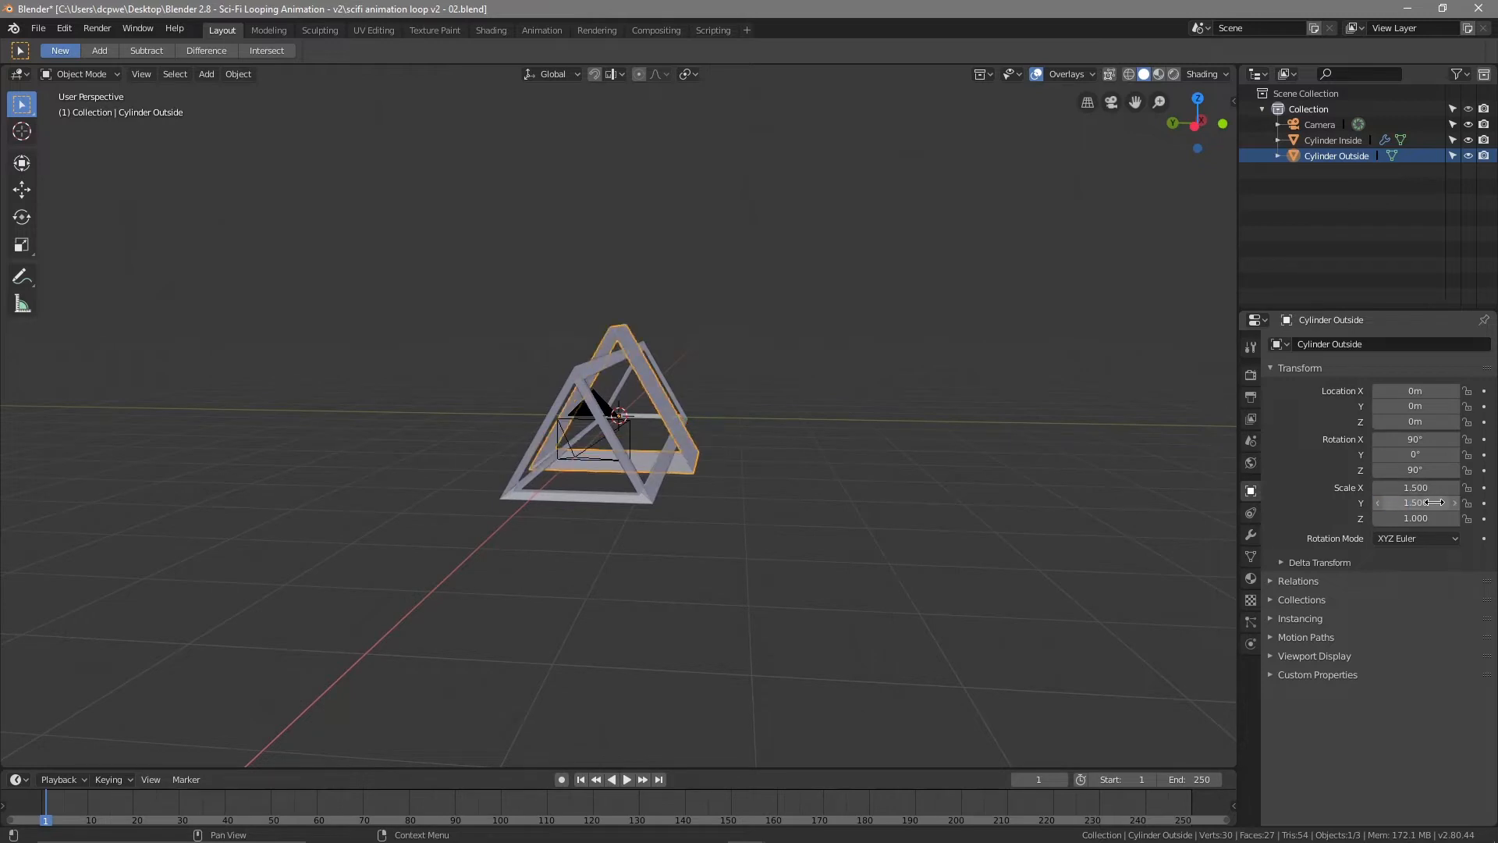
# Set the Z scale of Cylinder Outside to 4 to stretch it along the tunnel
pyautogui.click(1414, 519)
pyautogui.write('4')
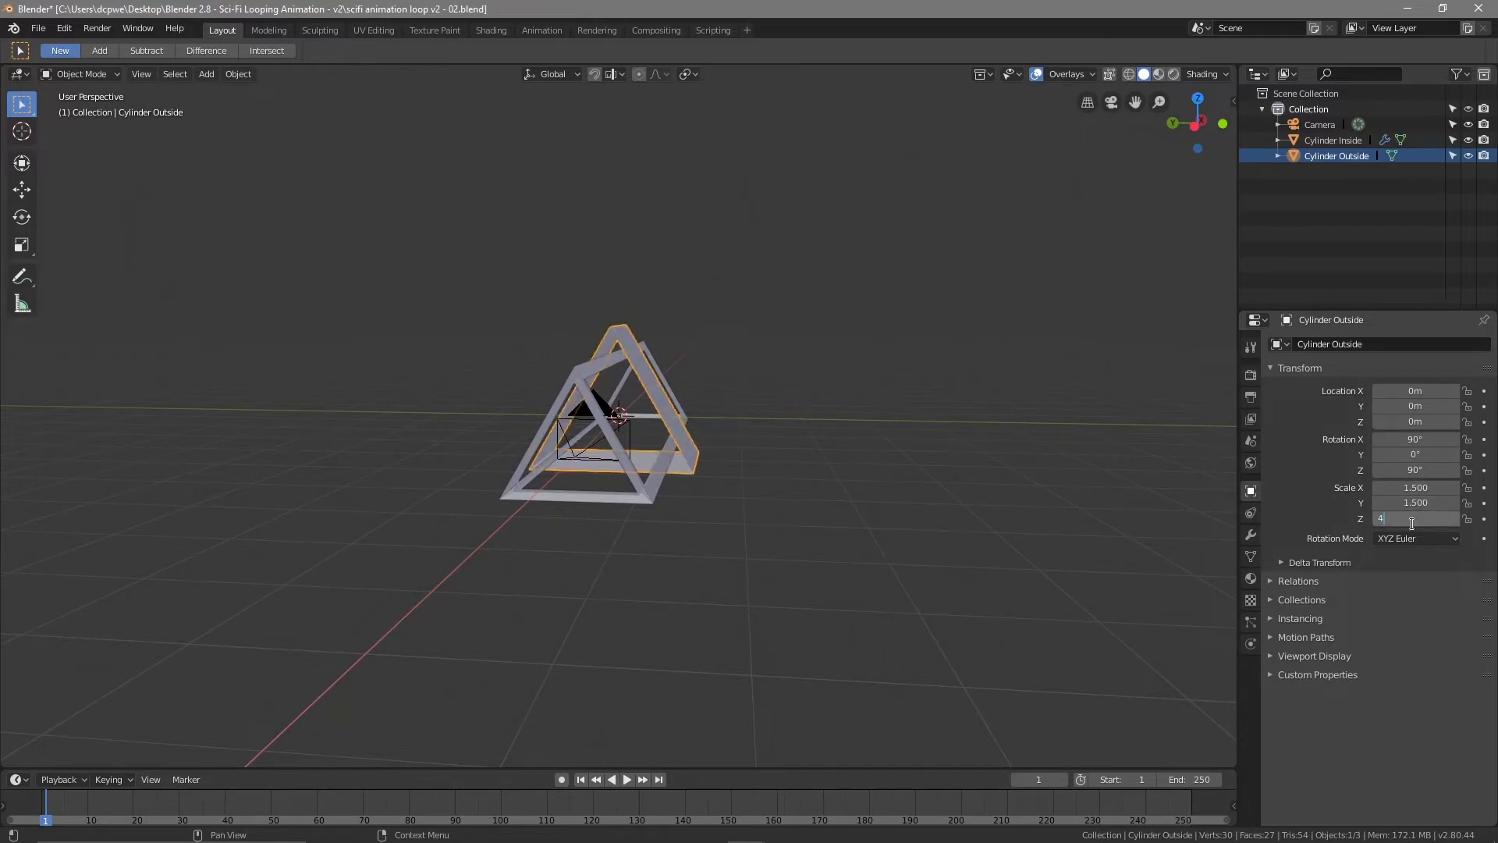
pyautogui.press('Return')
pyautogui.moveTo(1066, 563); pyautogui.dragTo(805, 589, button='middle')
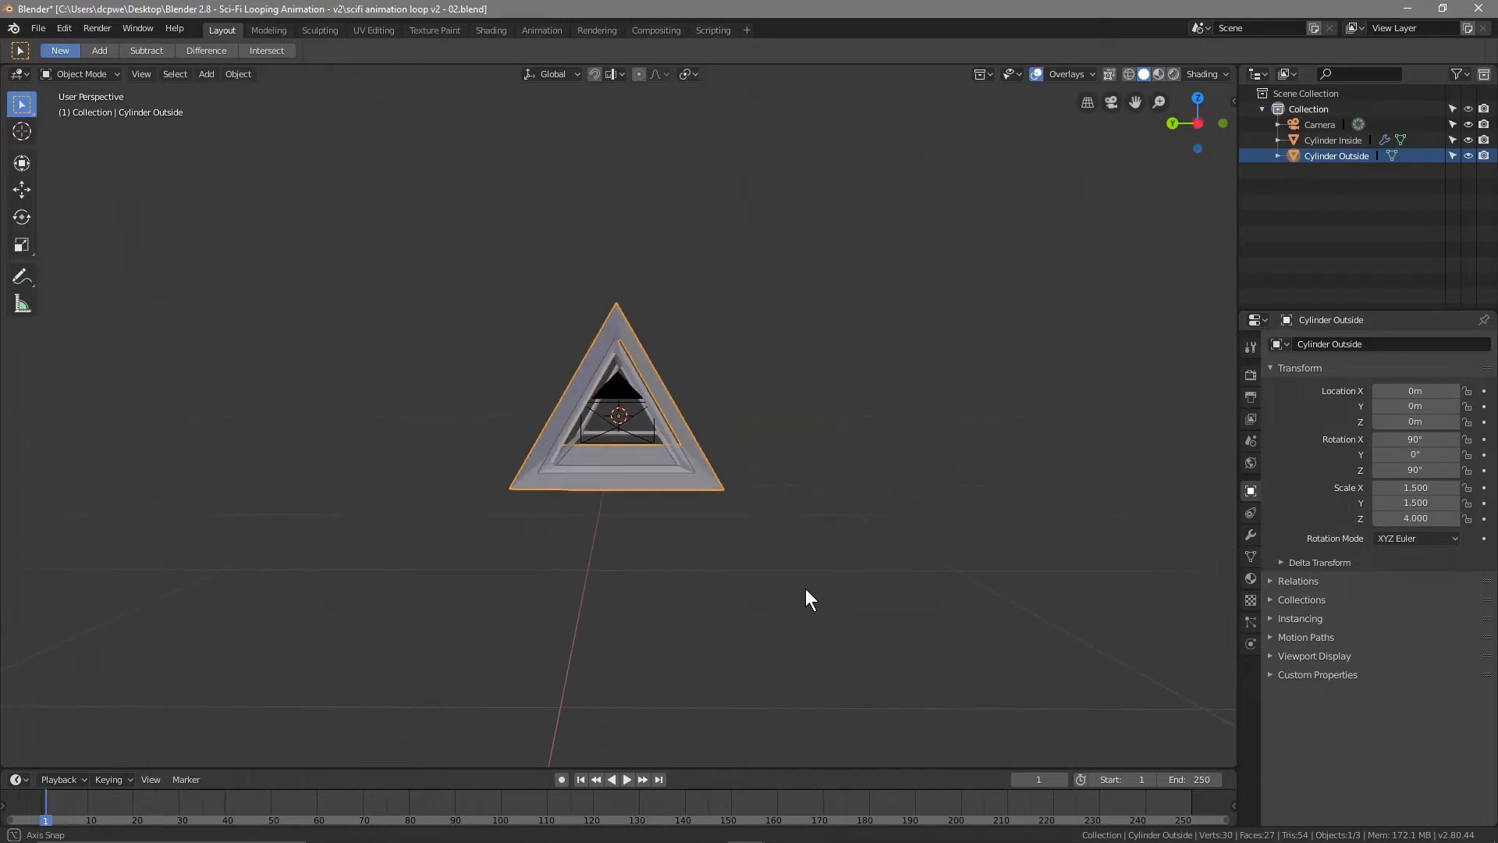
# Set the X and Y scale of Cylinder Outside to 2 so it encloses the inside cylinder
pyautogui.click(1416, 487)
pyautogui.write('2')
pyautogui.press('Return')
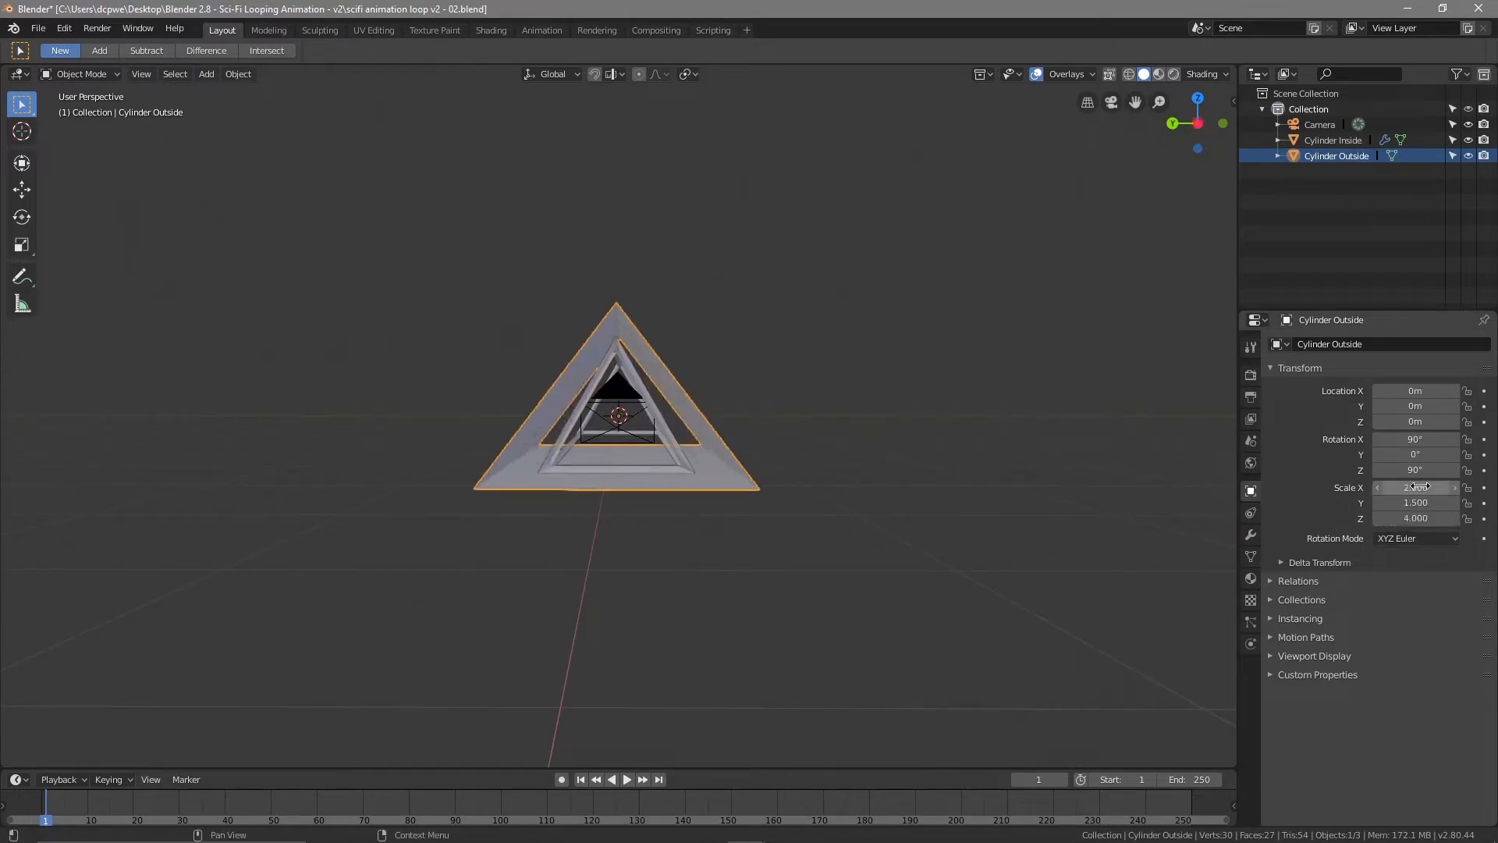
pyautogui.click(1421, 500)
pyautogui.write('2')
pyautogui.press('Return')
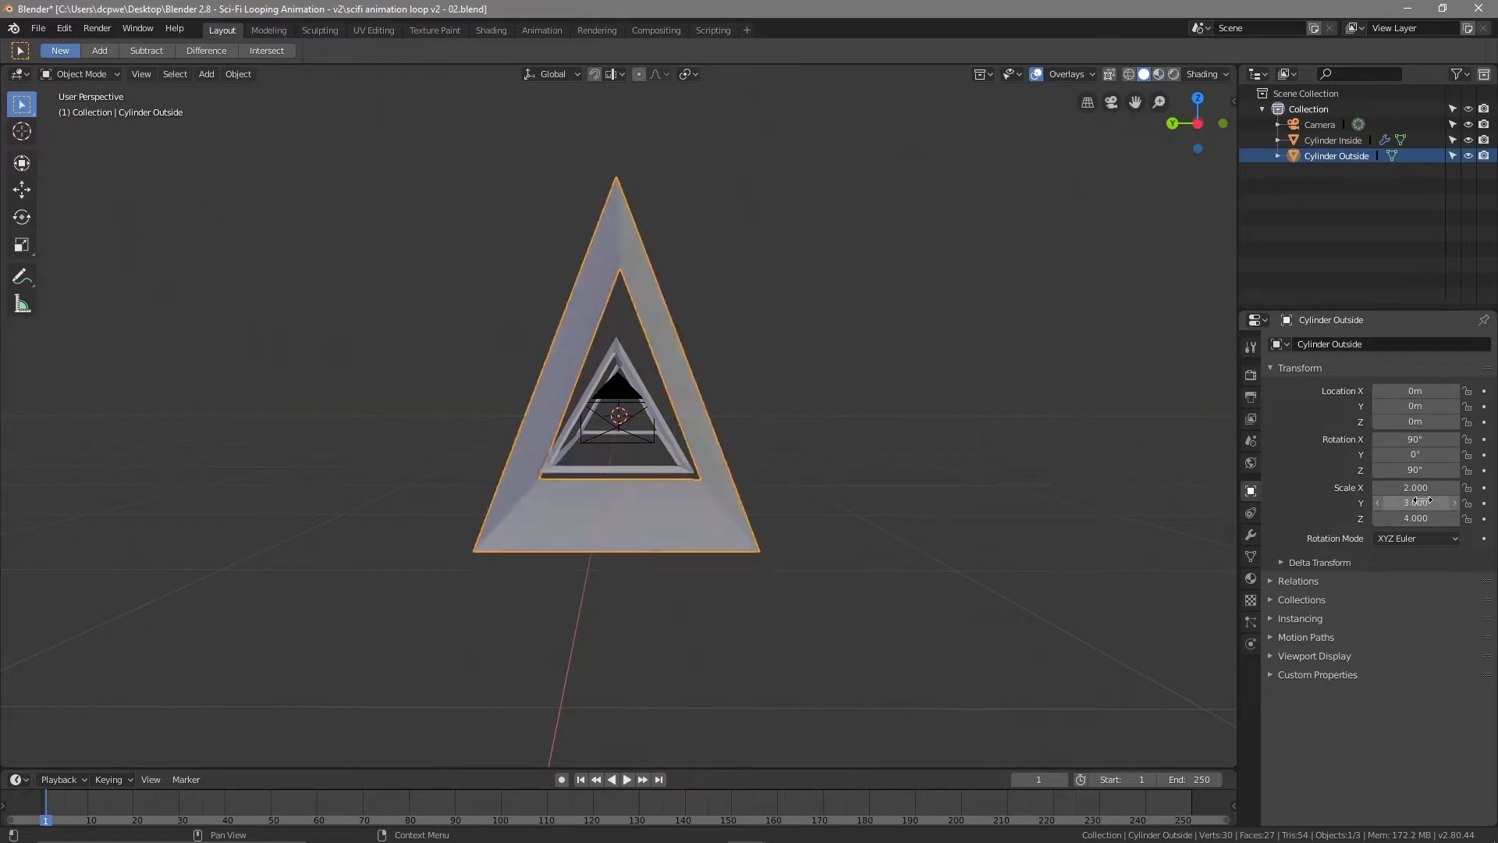
pyautogui.click(1411, 505)
pyautogui.write('3.0')
pyautogui.press('Escape')
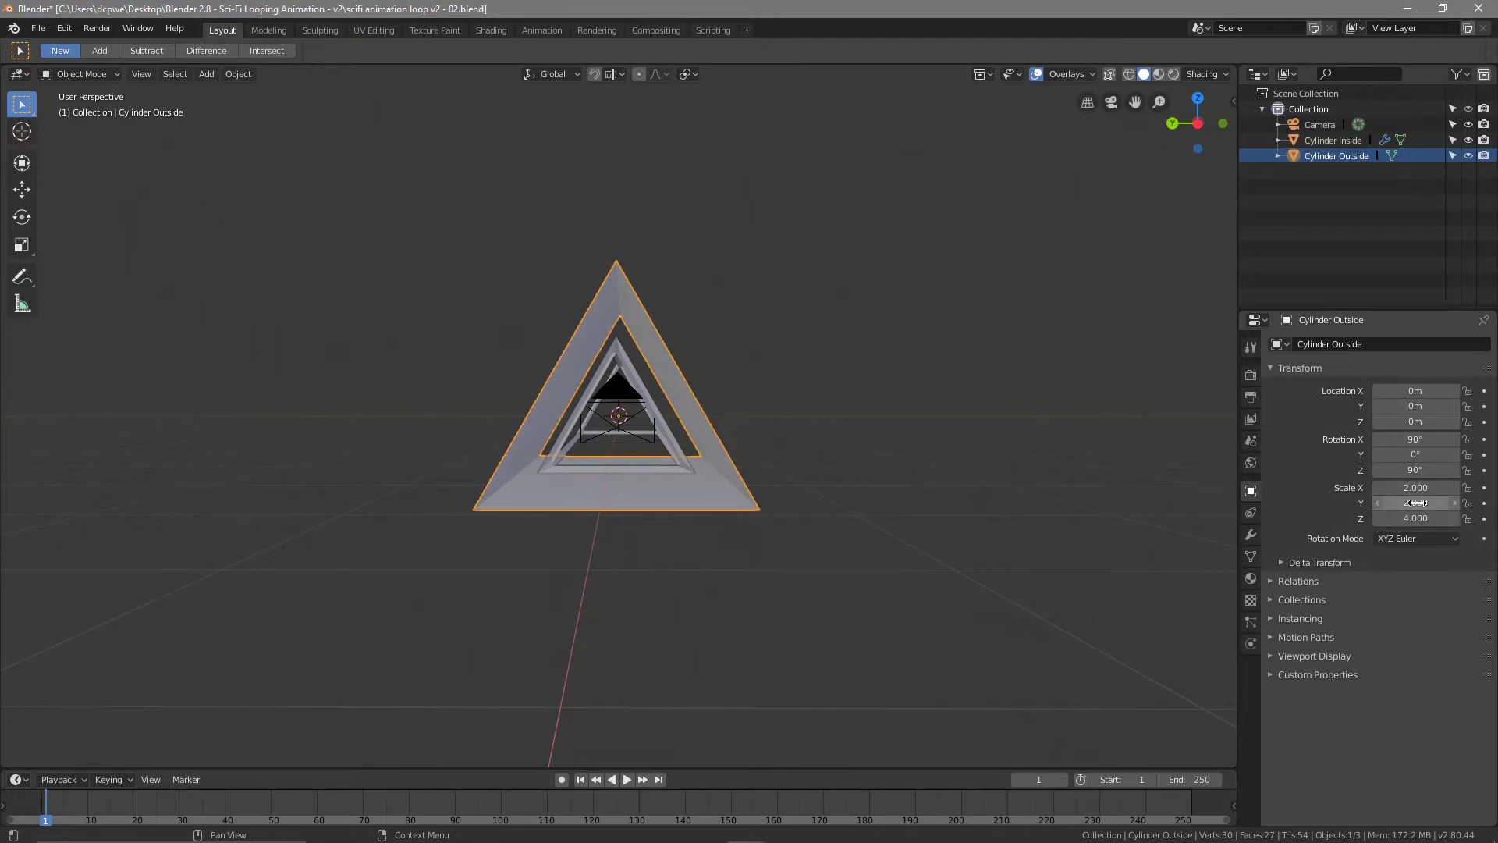
# Switch the 3D viewport to wireframe display so both cylinders can be seen
pyautogui.moveTo(1059, 538); pyautogui.dragTo(719, 554, button='middle')
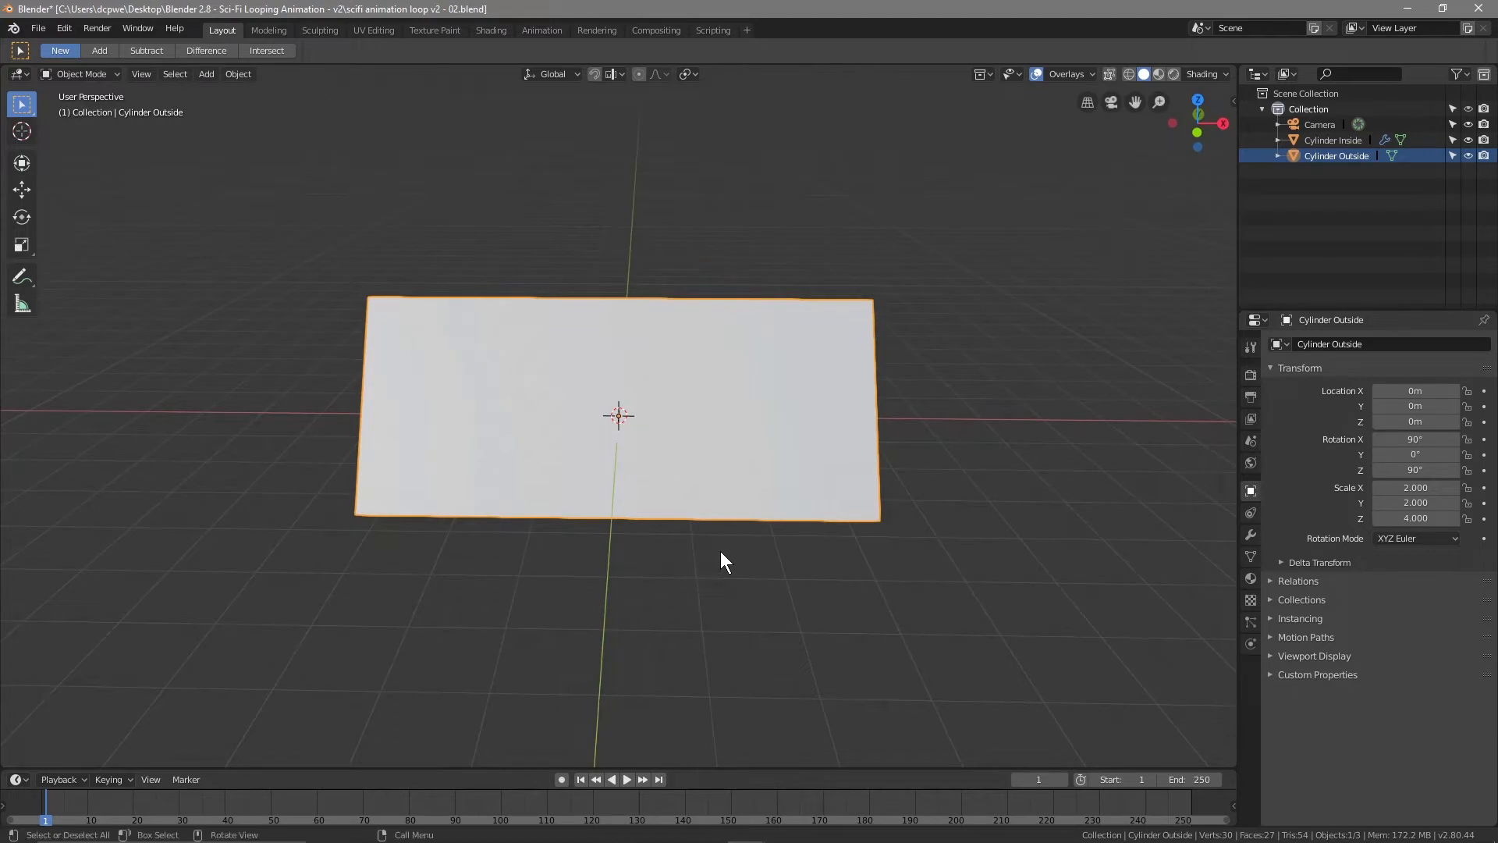
pyautogui.scroll(-3, 721, 546)
pyautogui.click(1128, 74)
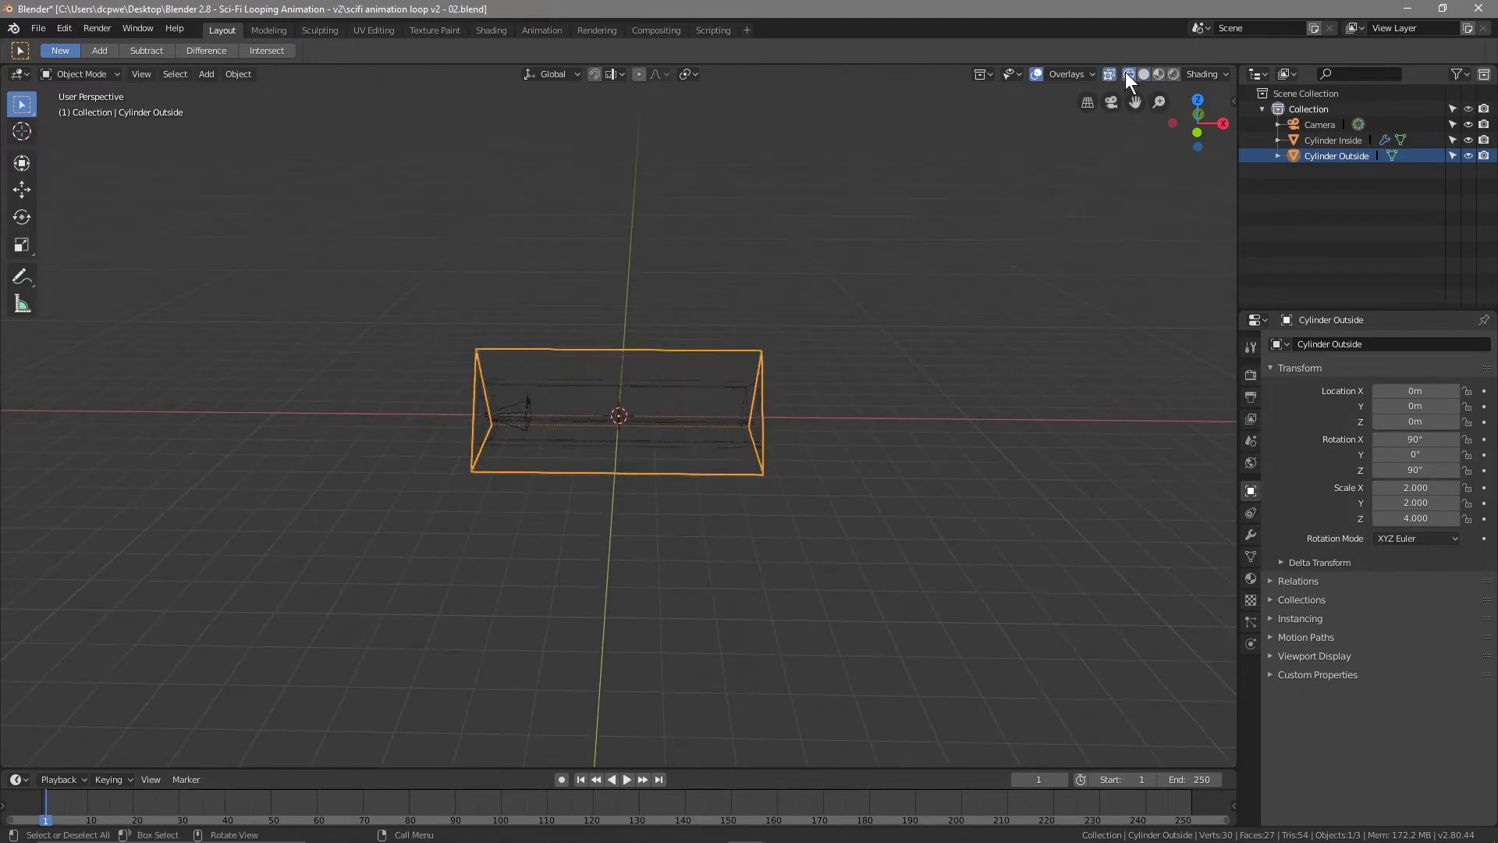
pyautogui.scroll(-2, 910, 405)
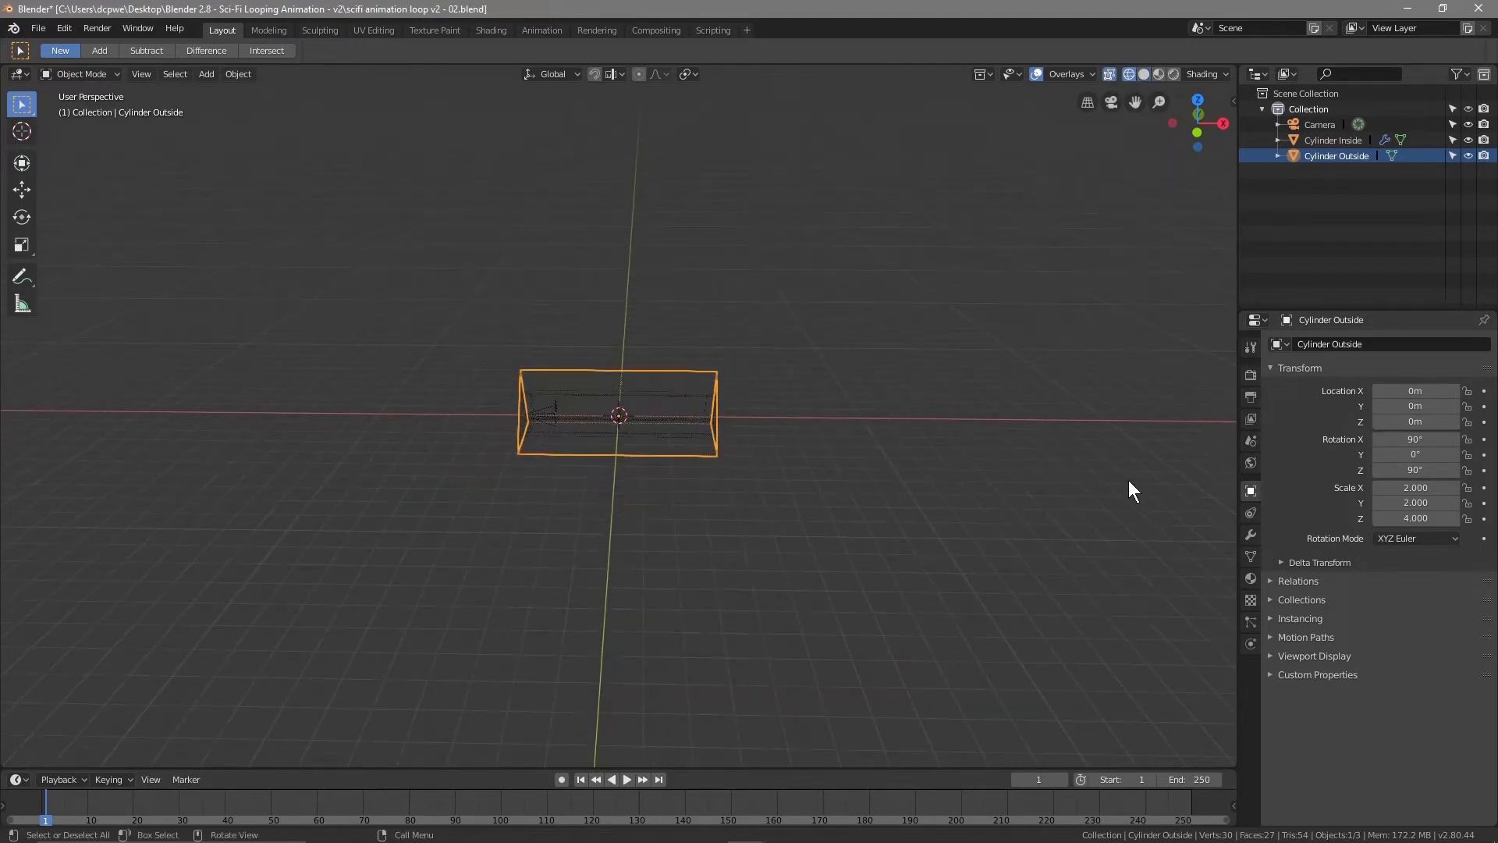
# Select Cylinder Inside and add an Array modifier after its Wireframe modifier
pyautogui.click(1330, 138)
pyautogui.scroll(-2, 996, 519)
pyautogui.scroll(-1, 972, 525)
pyautogui.moveTo(897, 509); pyautogui.dragTo(830, 508, button='middle')
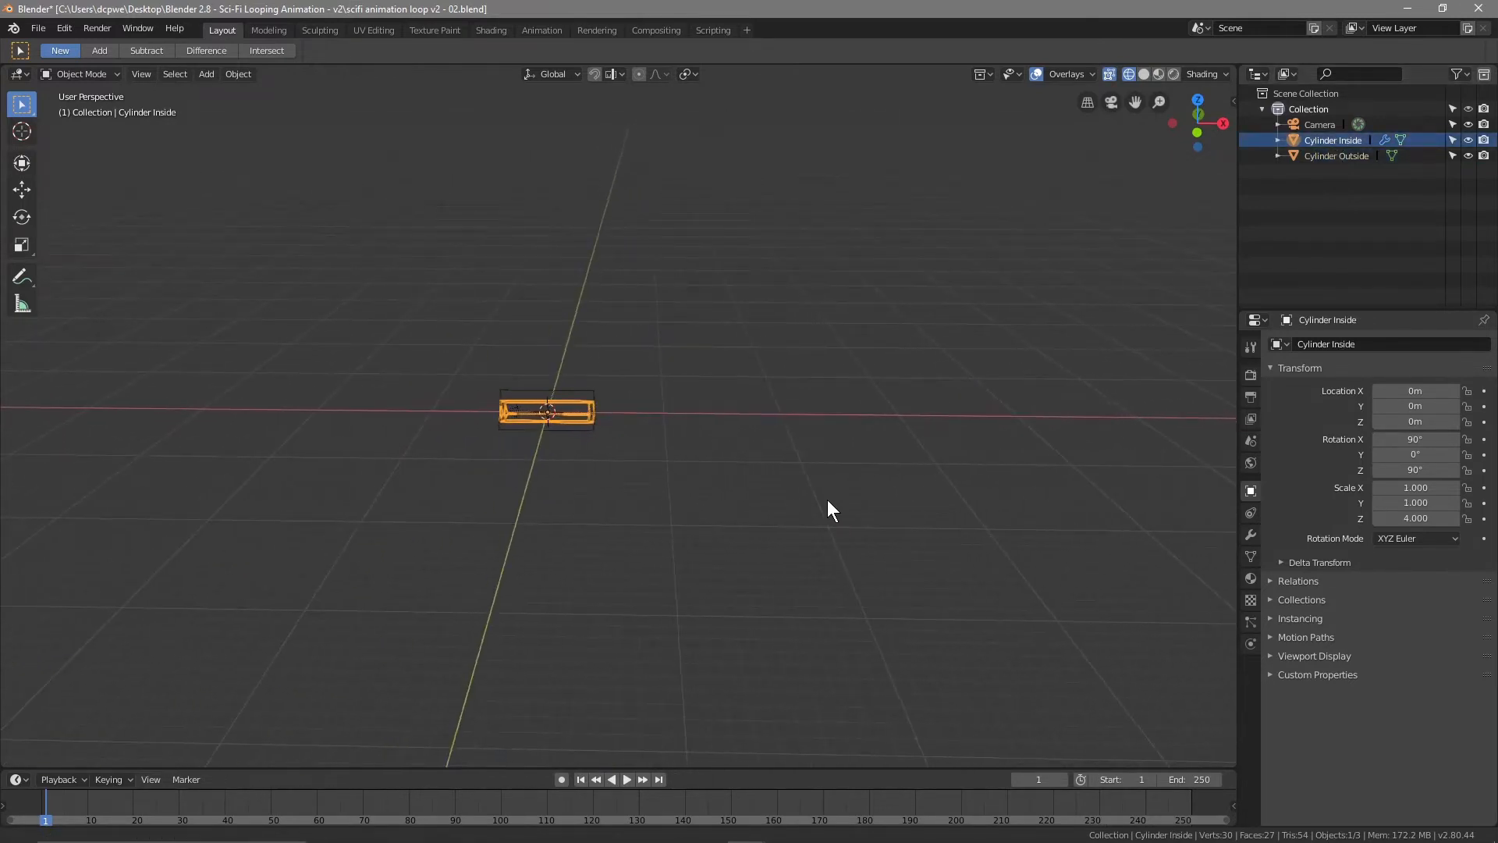
pyautogui.click(1251, 534)
pyautogui.click(1334, 345)
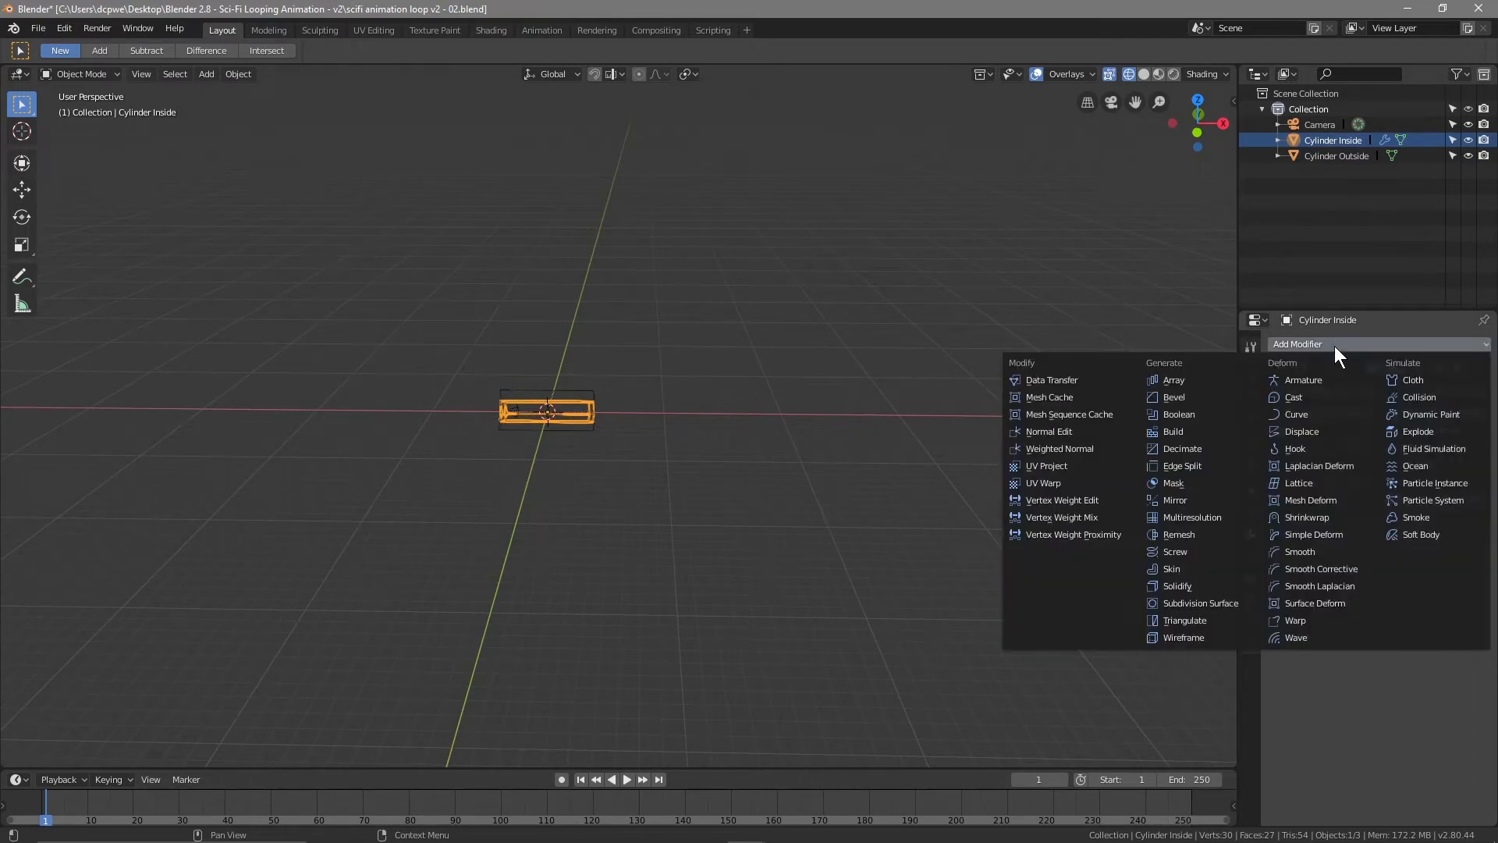
pyautogui.click(1205, 382)
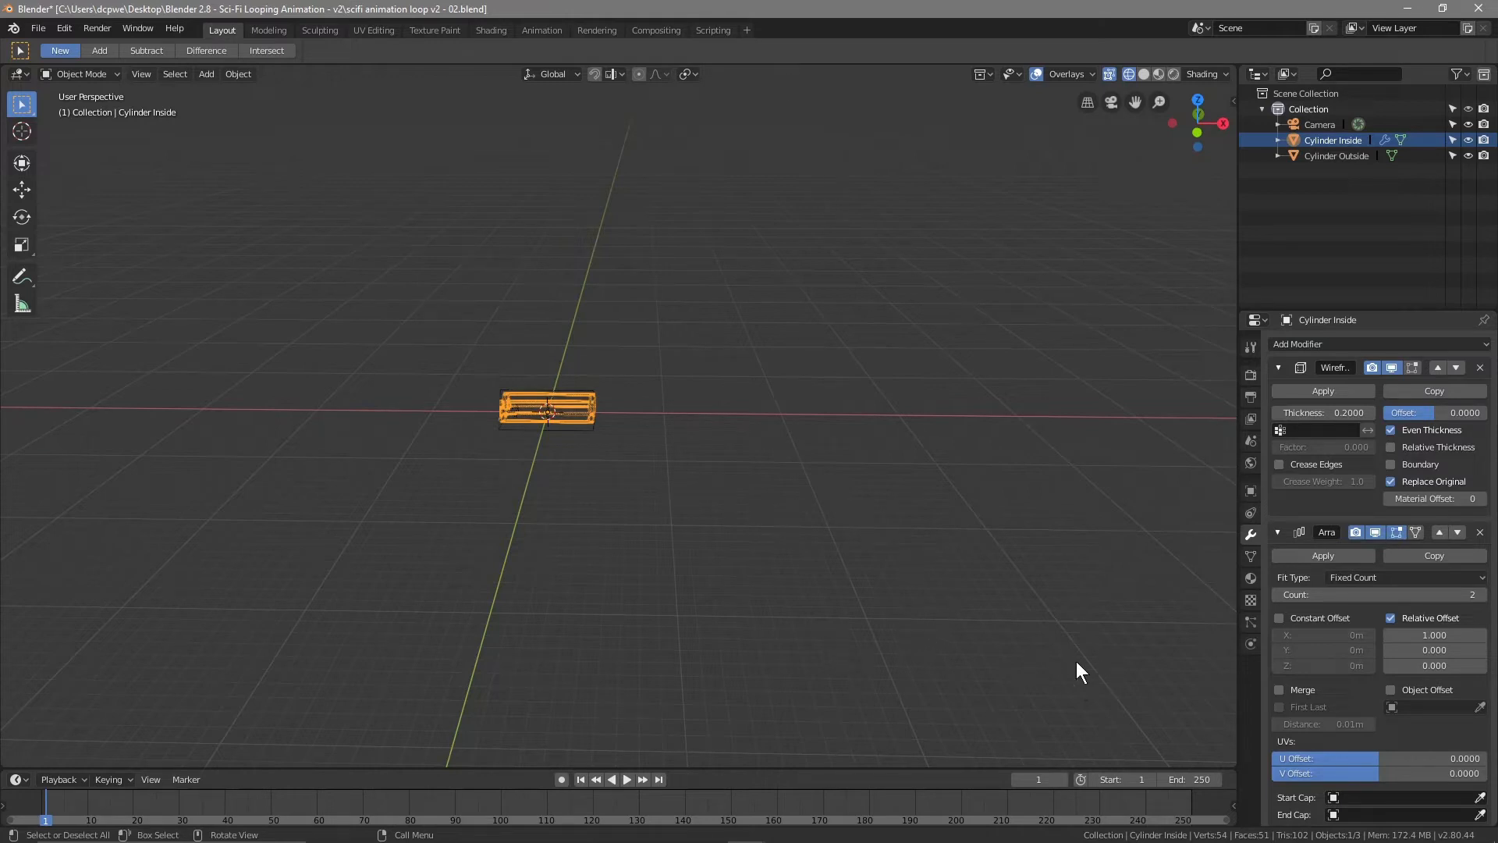
# Set the relative offset of Cylinder Inside's Array modifier to 0 in X and 1 in Z
pyautogui.click(1430, 636)
pyautogui.write('0')
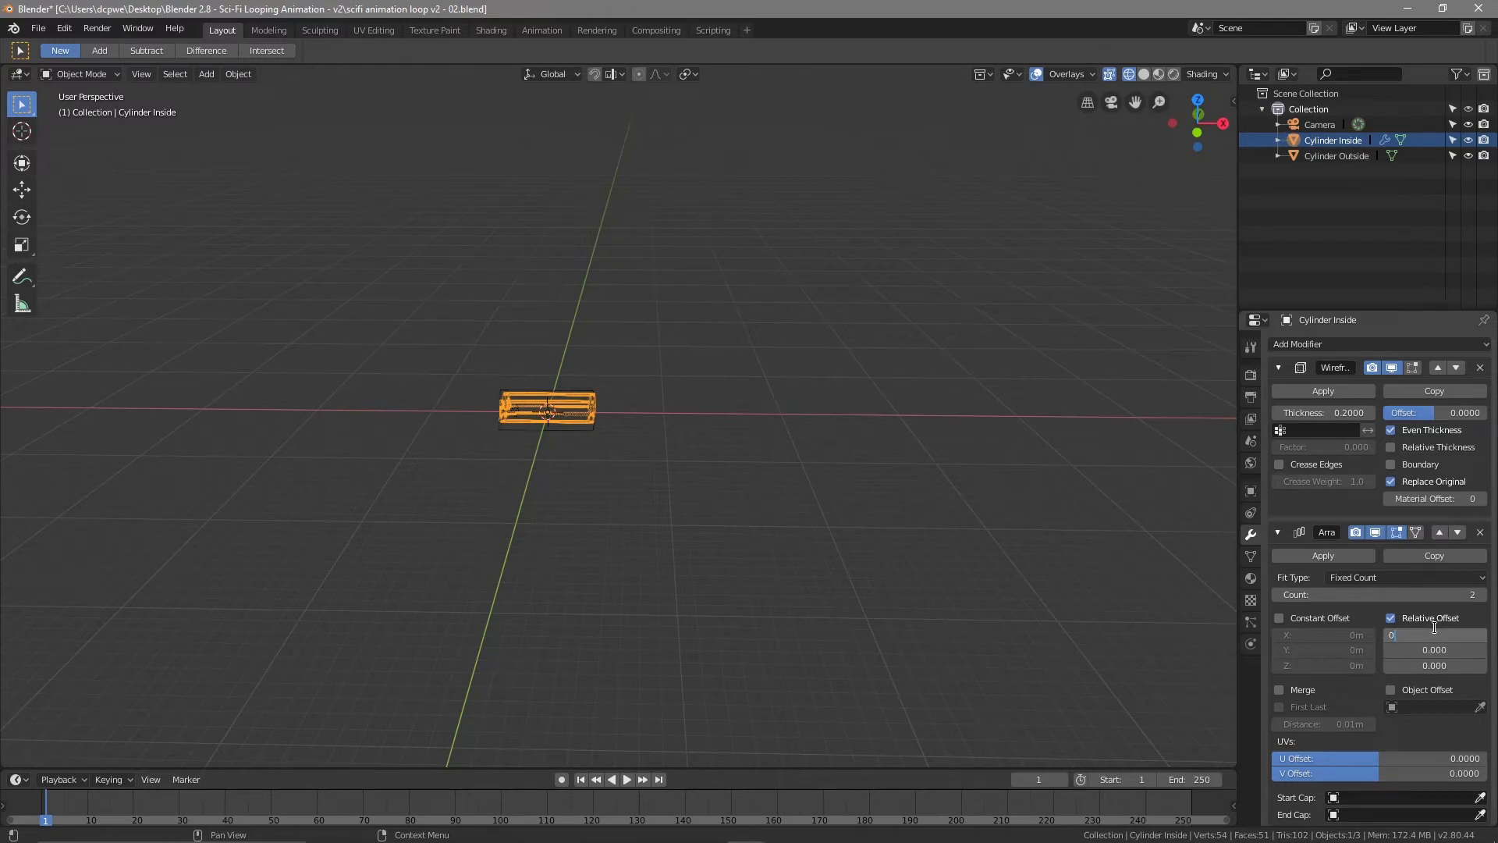
pyautogui.press('Return')
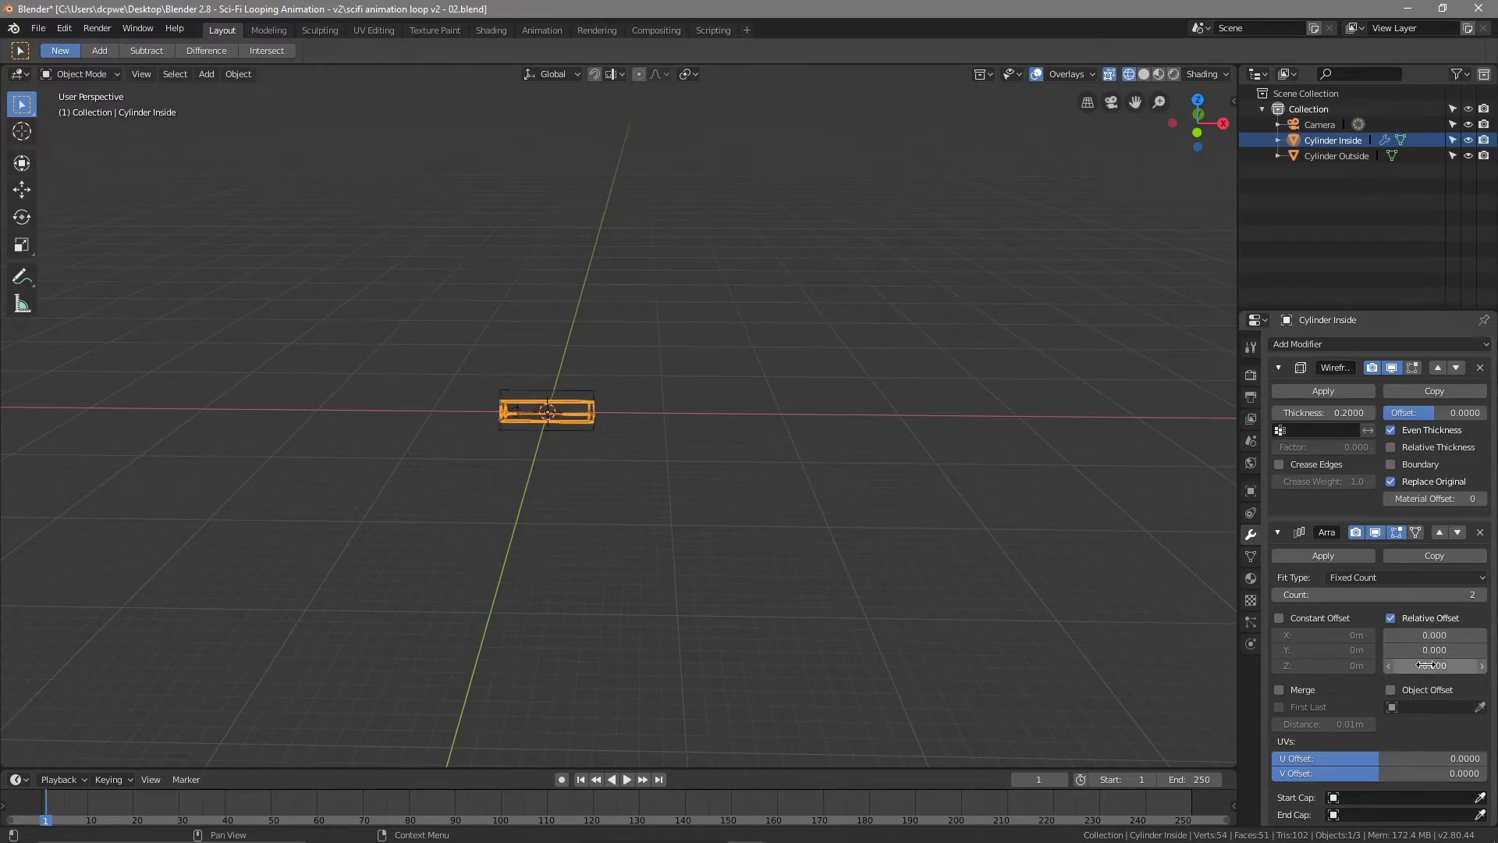
pyautogui.moveTo(1434, 666); pyautogui.dragTo(1476, 666)
pyautogui.click(1434, 666)
pyautogui.write('1')
pyautogui.press('Return')
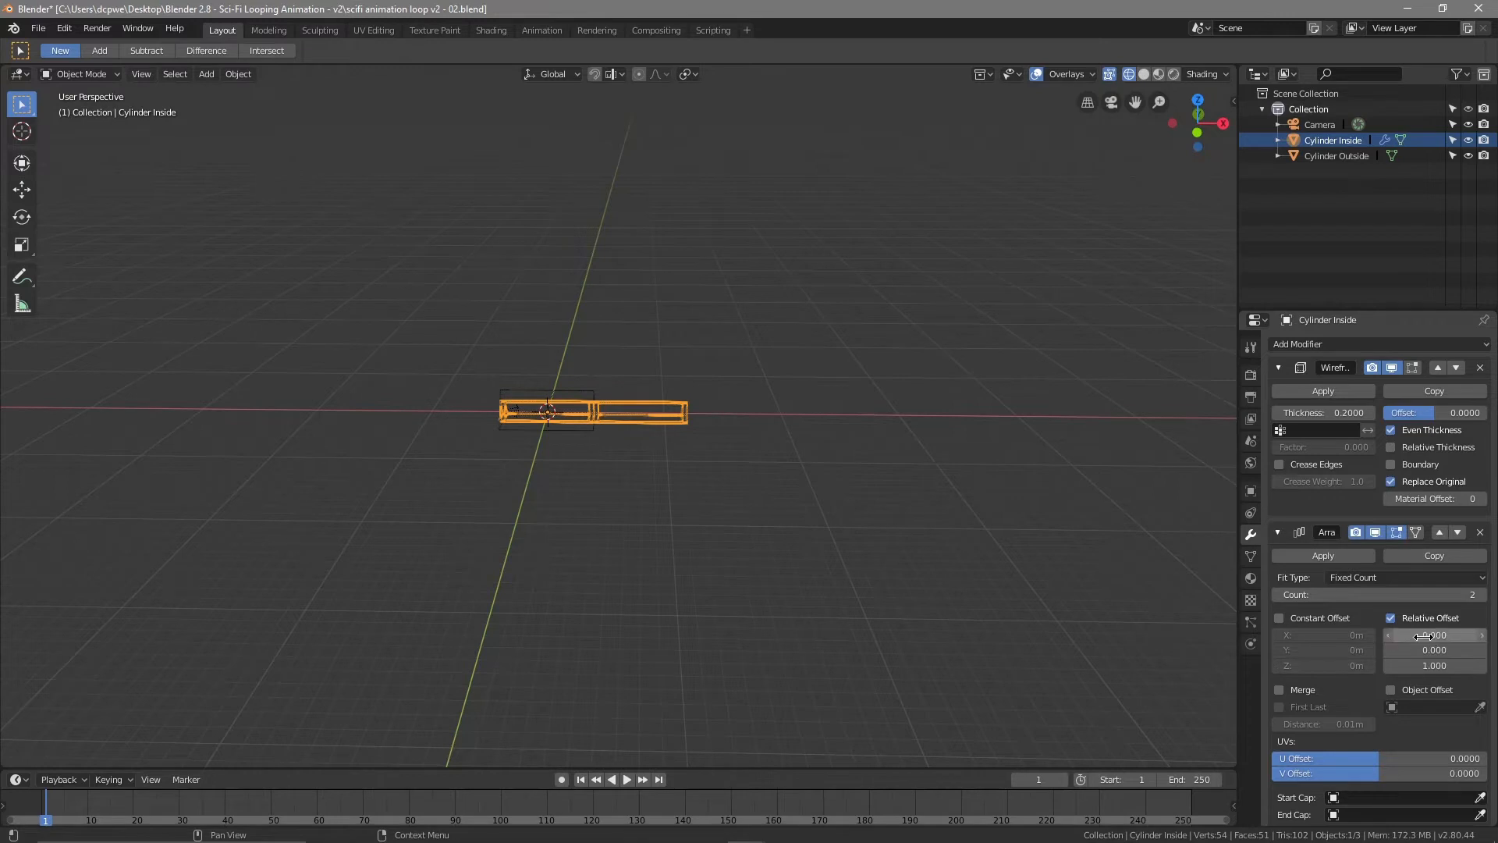
# Set the Array count of Cylinder Inside to 30 copies
pyautogui.click(1431, 594)
pyautogui.write('30')
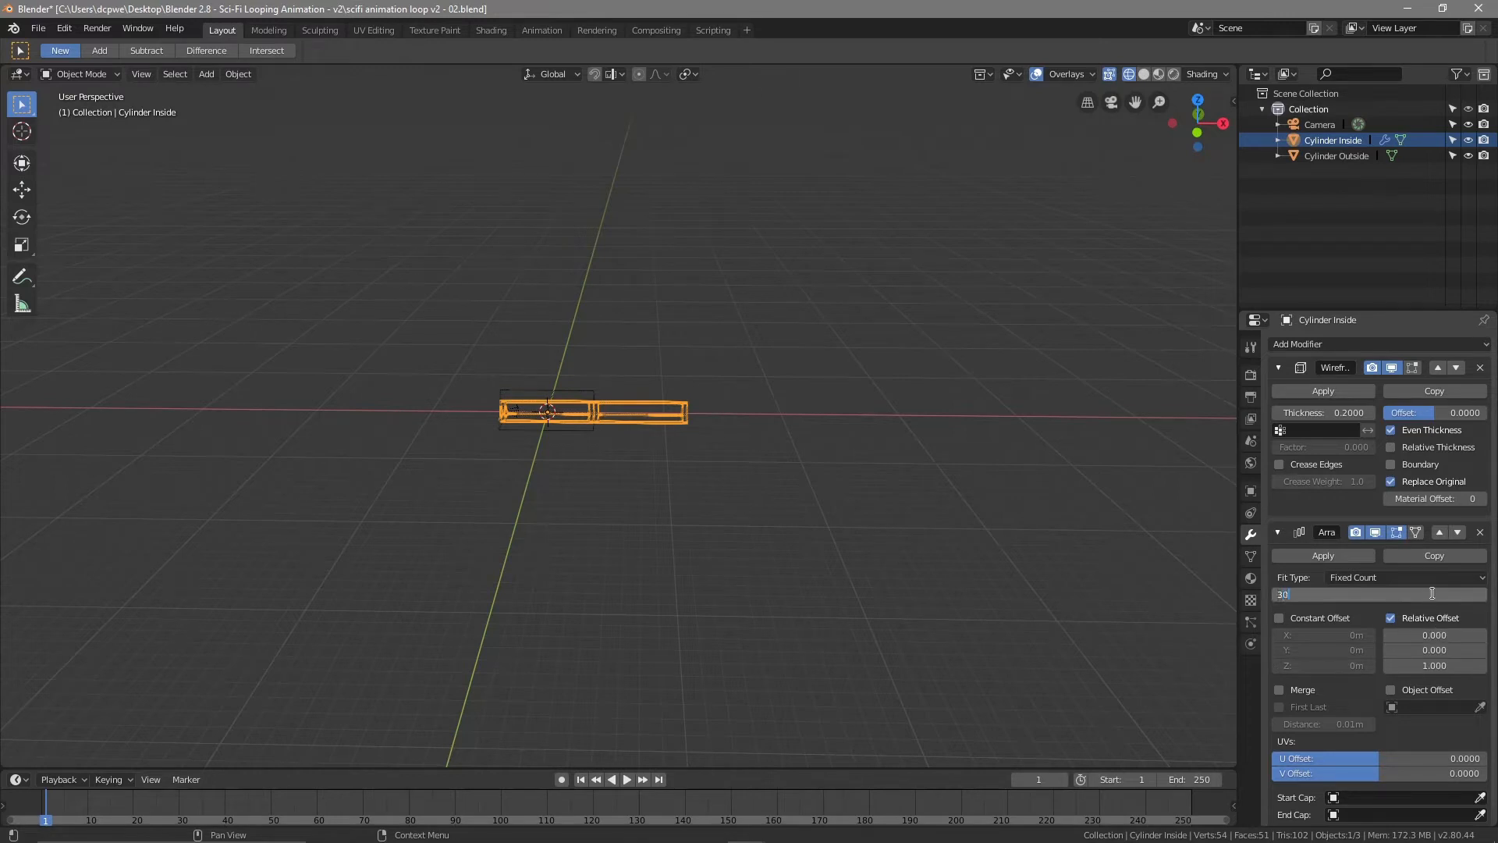
pyautogui.press('Return')
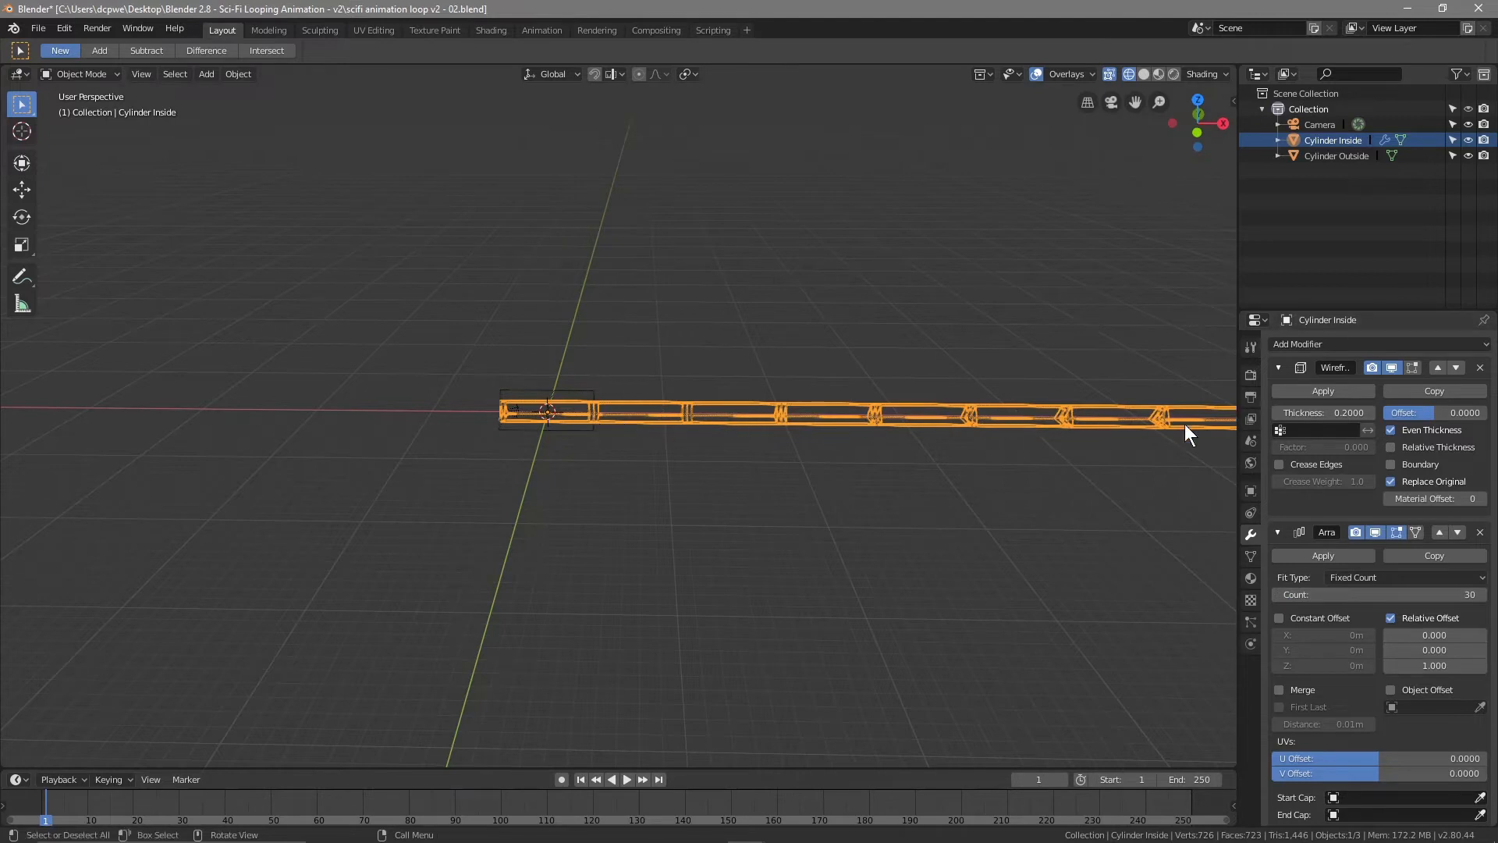
pyautogui.scroll(-8, 940, 494)
pyautogui.scroll(8, 904, 421)
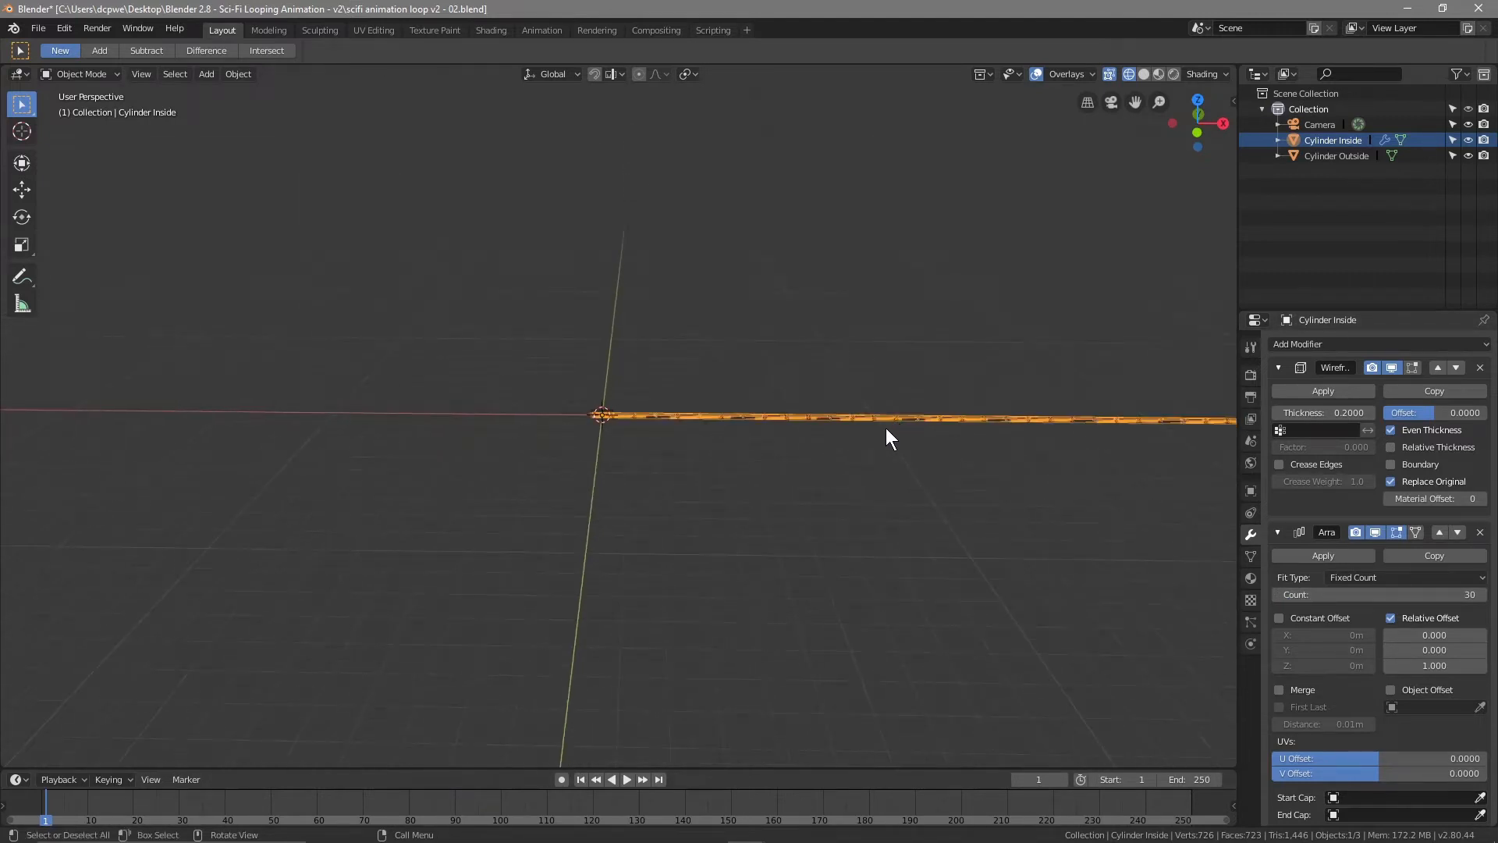
# Add an Array modifier to Cylinder Outside with a relative offset of 0 in X and 1 in Z
pyautogui.click(1323, 158)
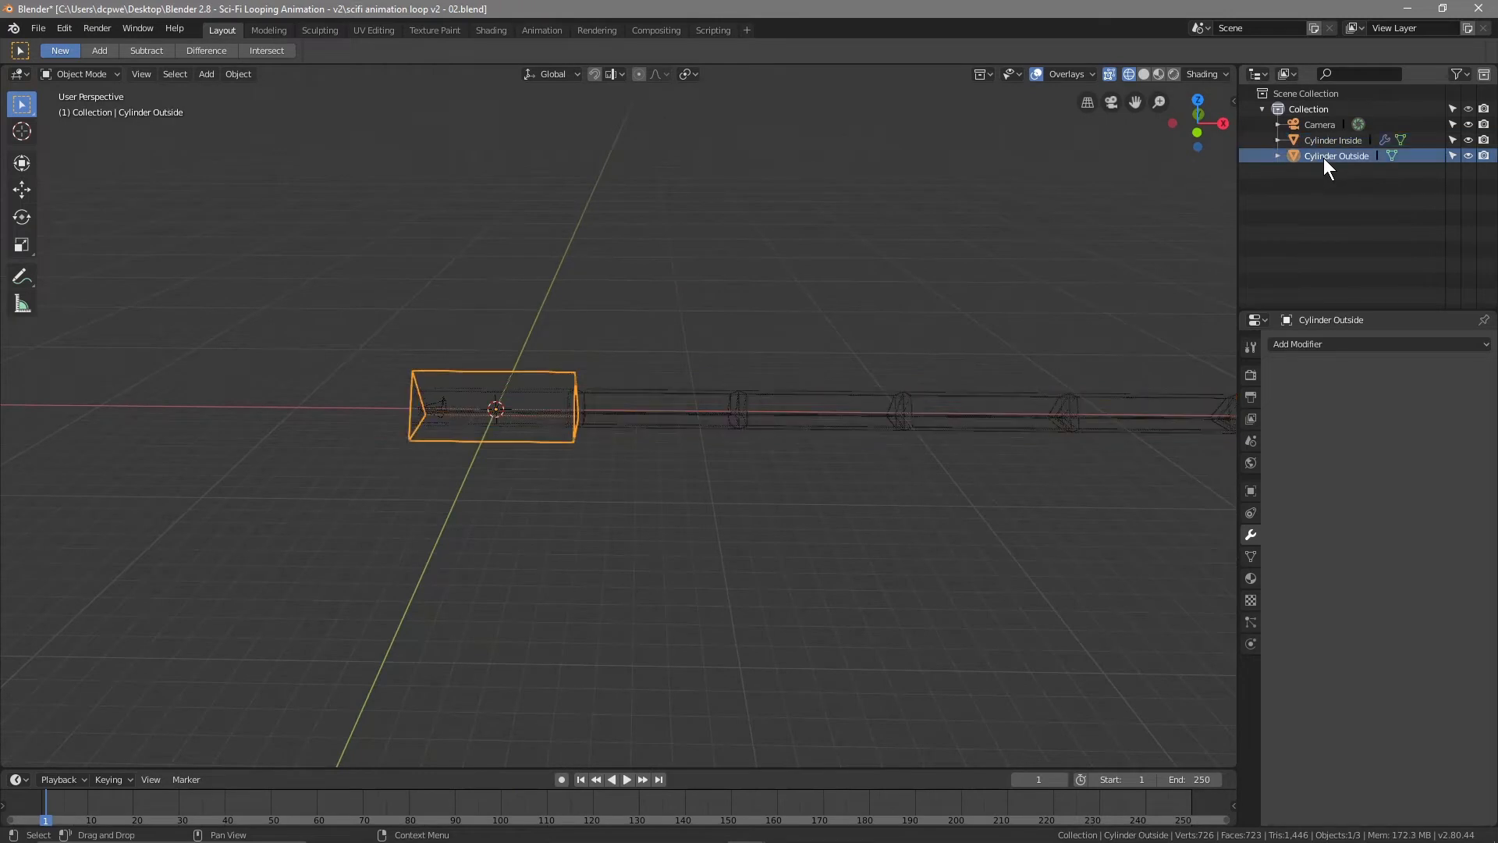
pyautogui.click(1312, 344)
pyautogui.click(1173, 379)
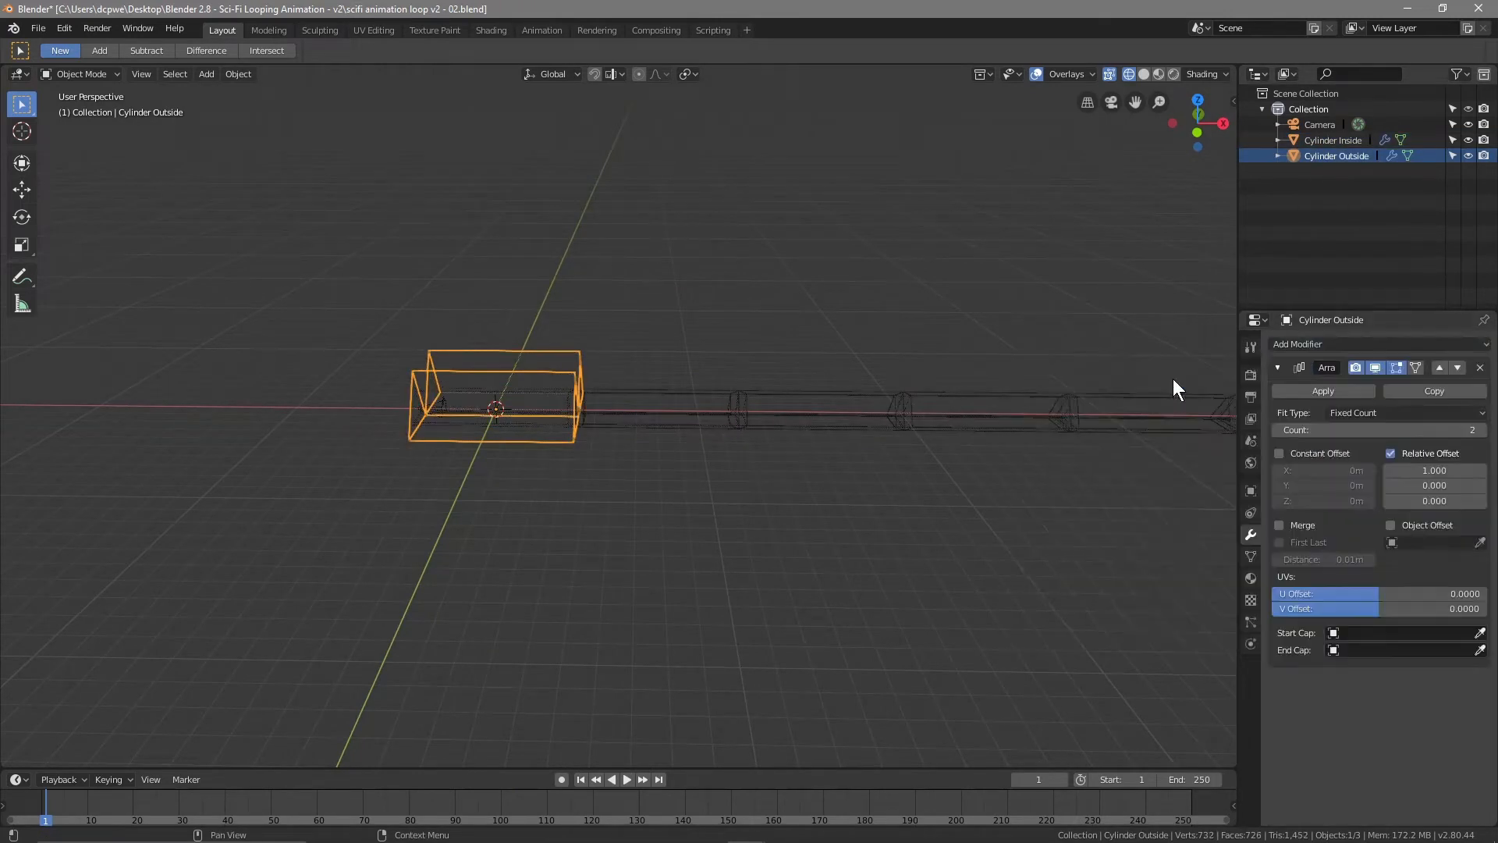
pyautogui.click(1441, 470)
pyautogui.write('1.00')
pyautogui.press('Return')
pyautogui.click(1455, 501)
pyautogui.write('1')
pyautogui.press('Return')
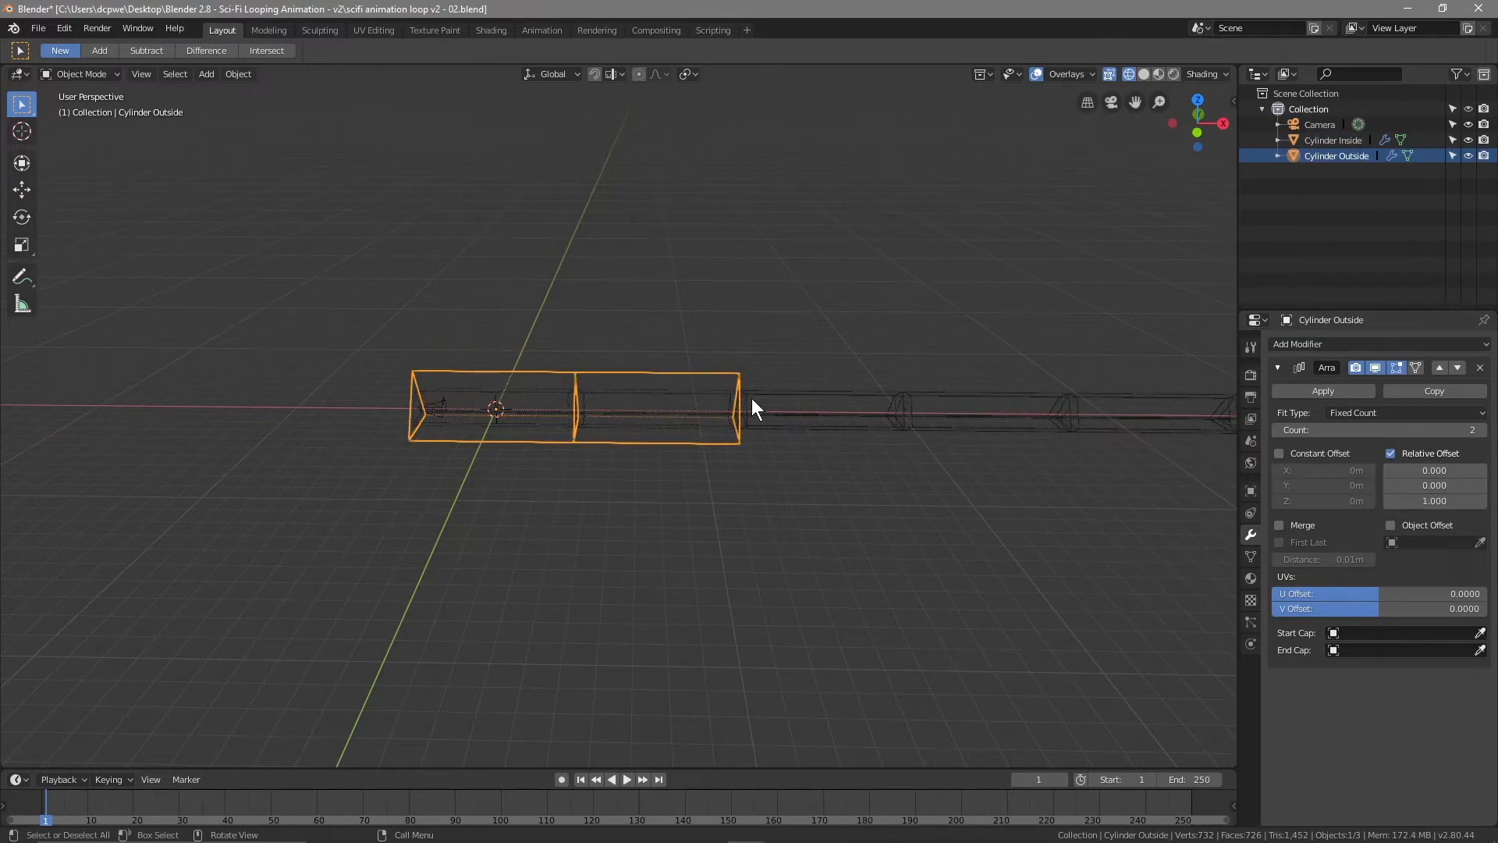
# Set the Array count of Cylinder Outside to 30 copies
pyautogui.click(1439, 427)
pyautogui.write('30')
pyautogui.press('Return')
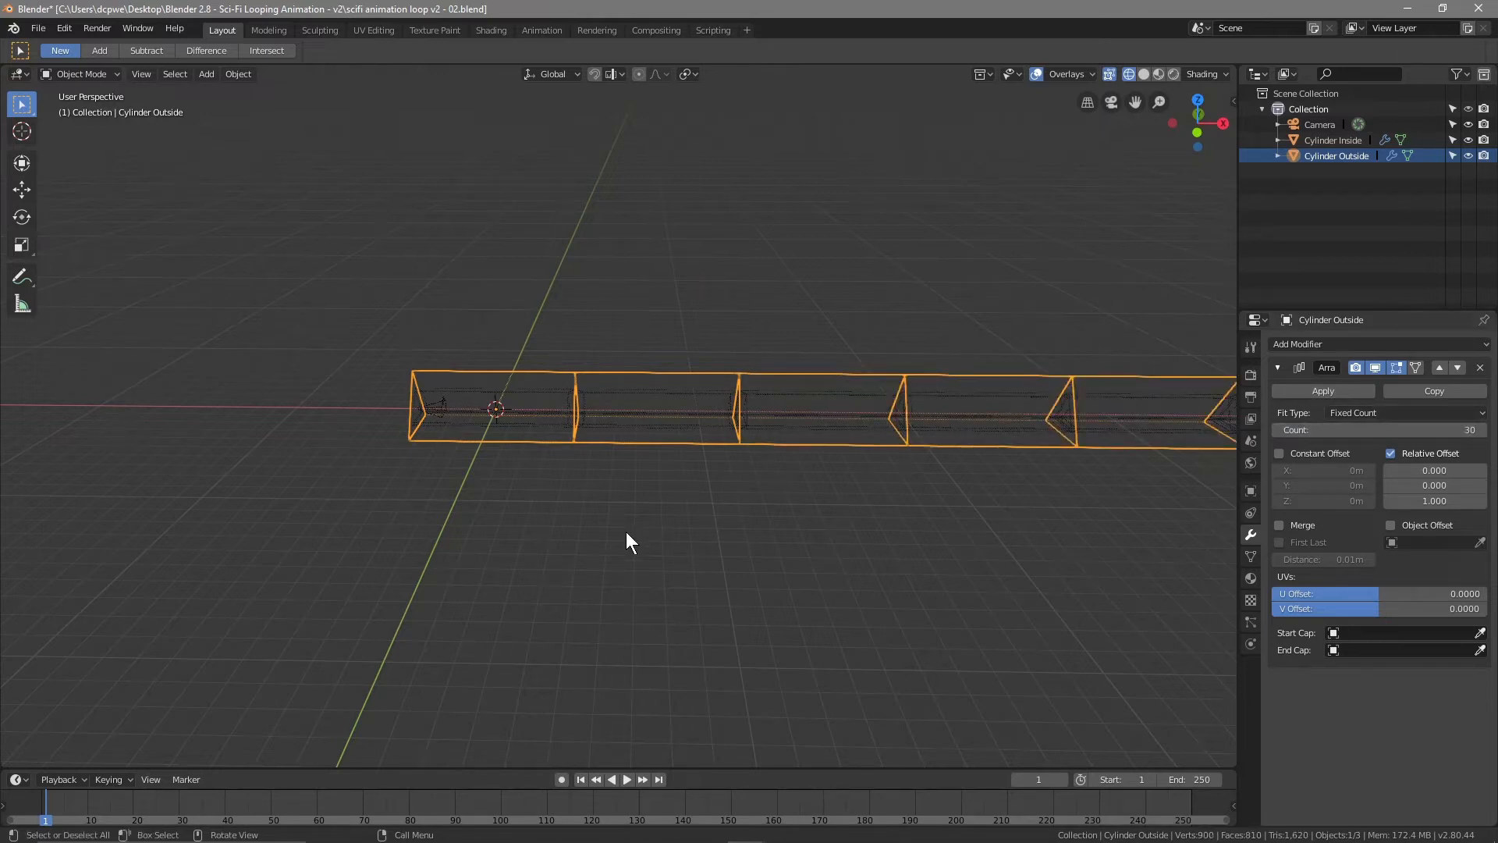
pyautogui.scroll(-10, 941, 339)
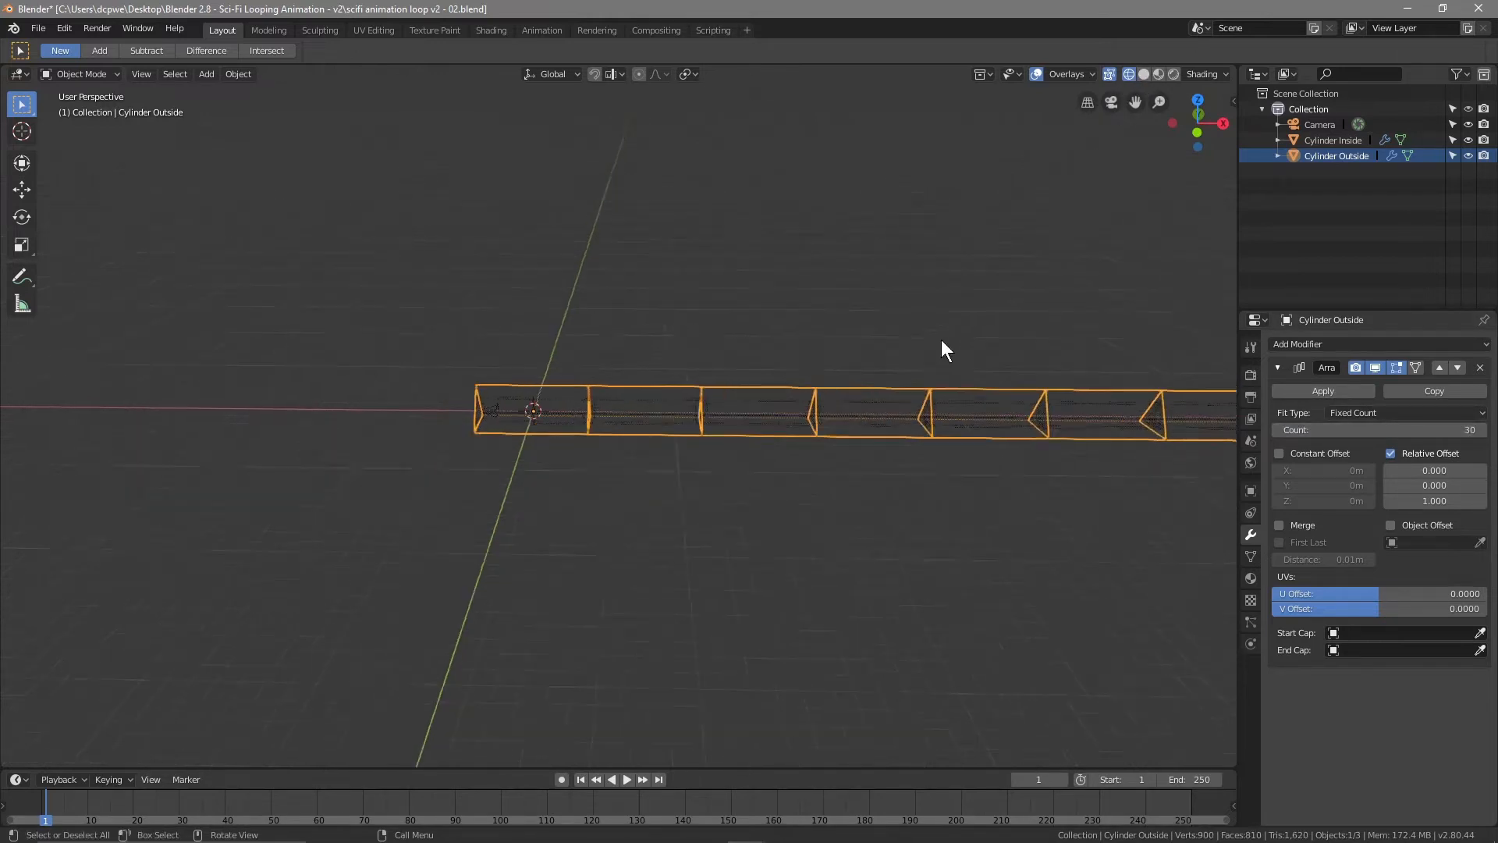
pyautogui.scroll(-3, 939, 413)
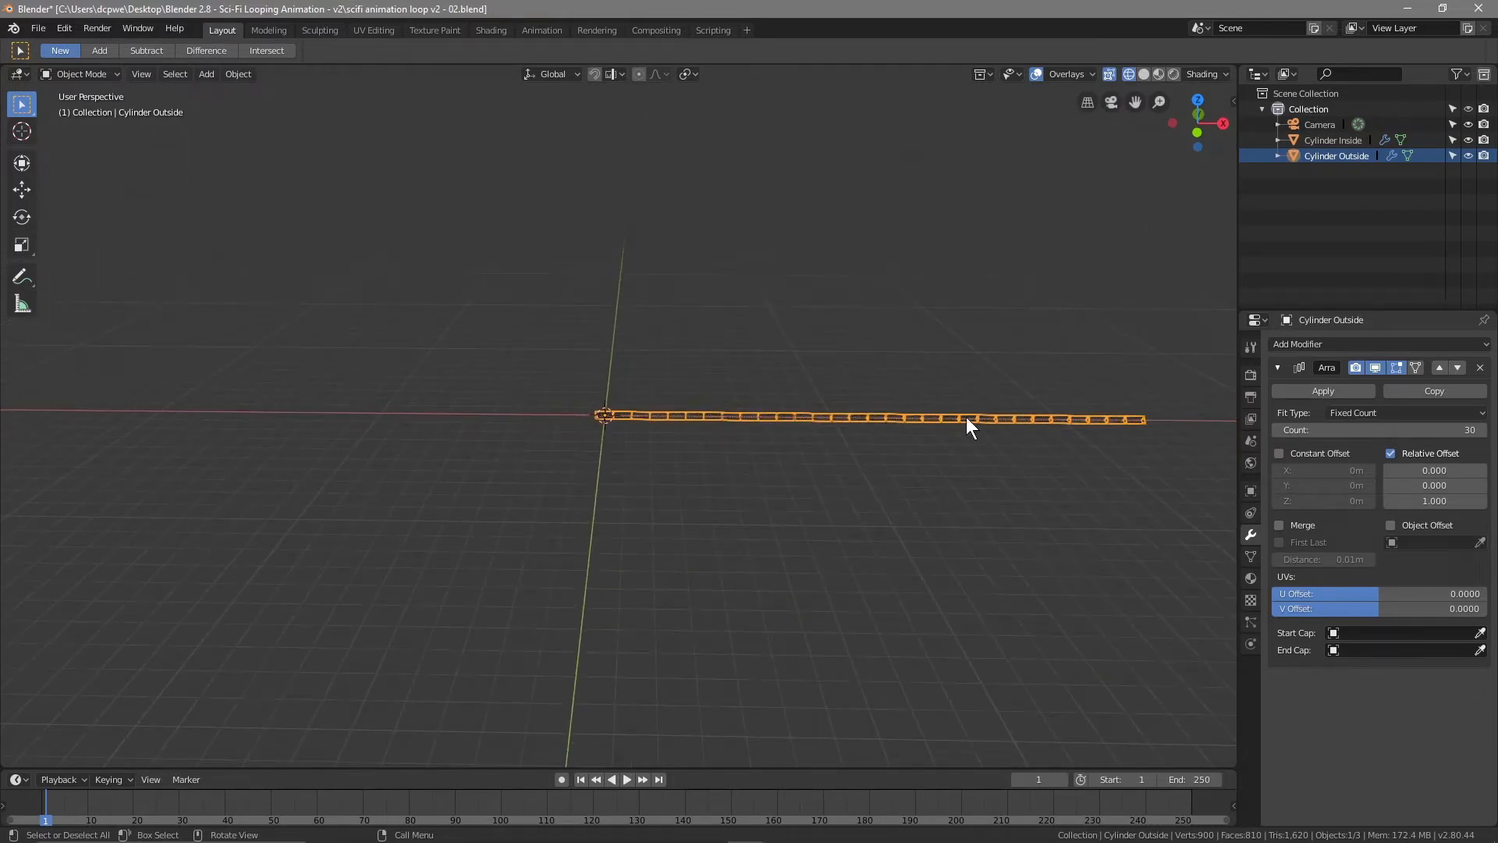
# View the tunnel through the camera in solid shading and set the camera's focal length to 22 mm
pyautogui.press('KP_0')
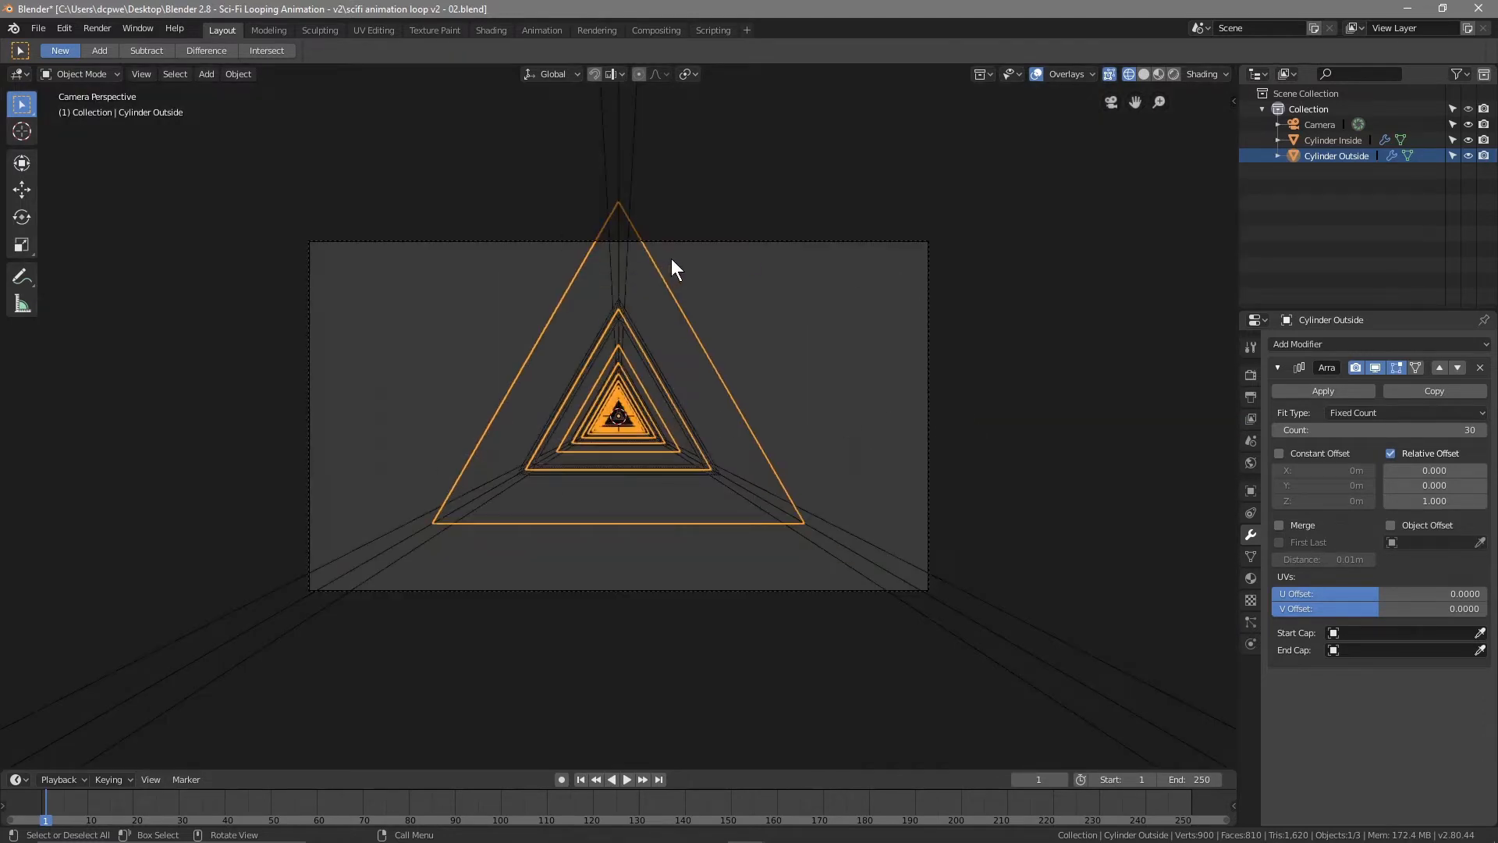
pyautogui.click(1143, 73)
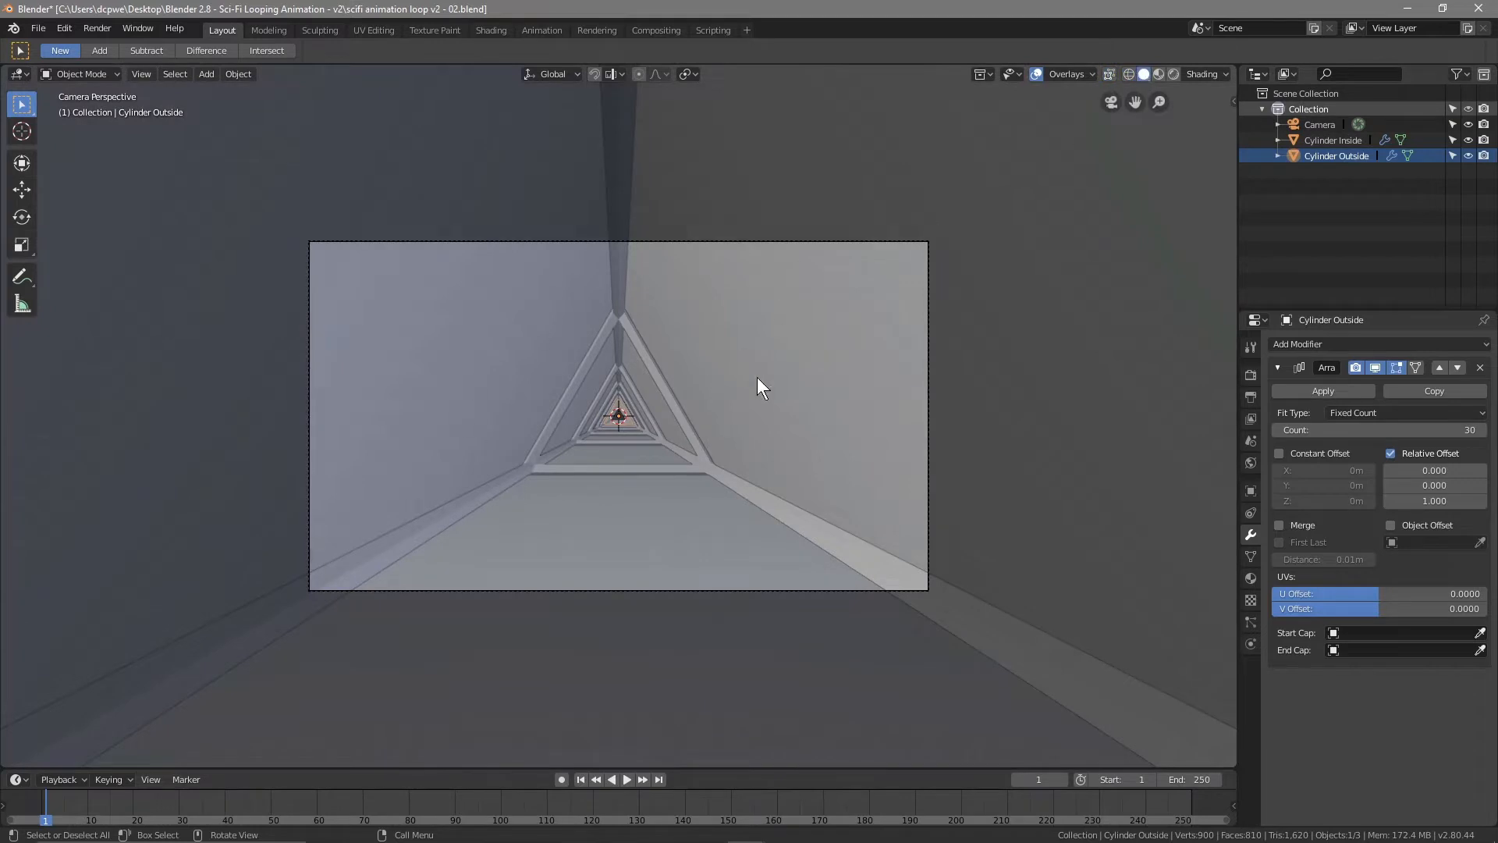
pyautogui.click(1334, 124)
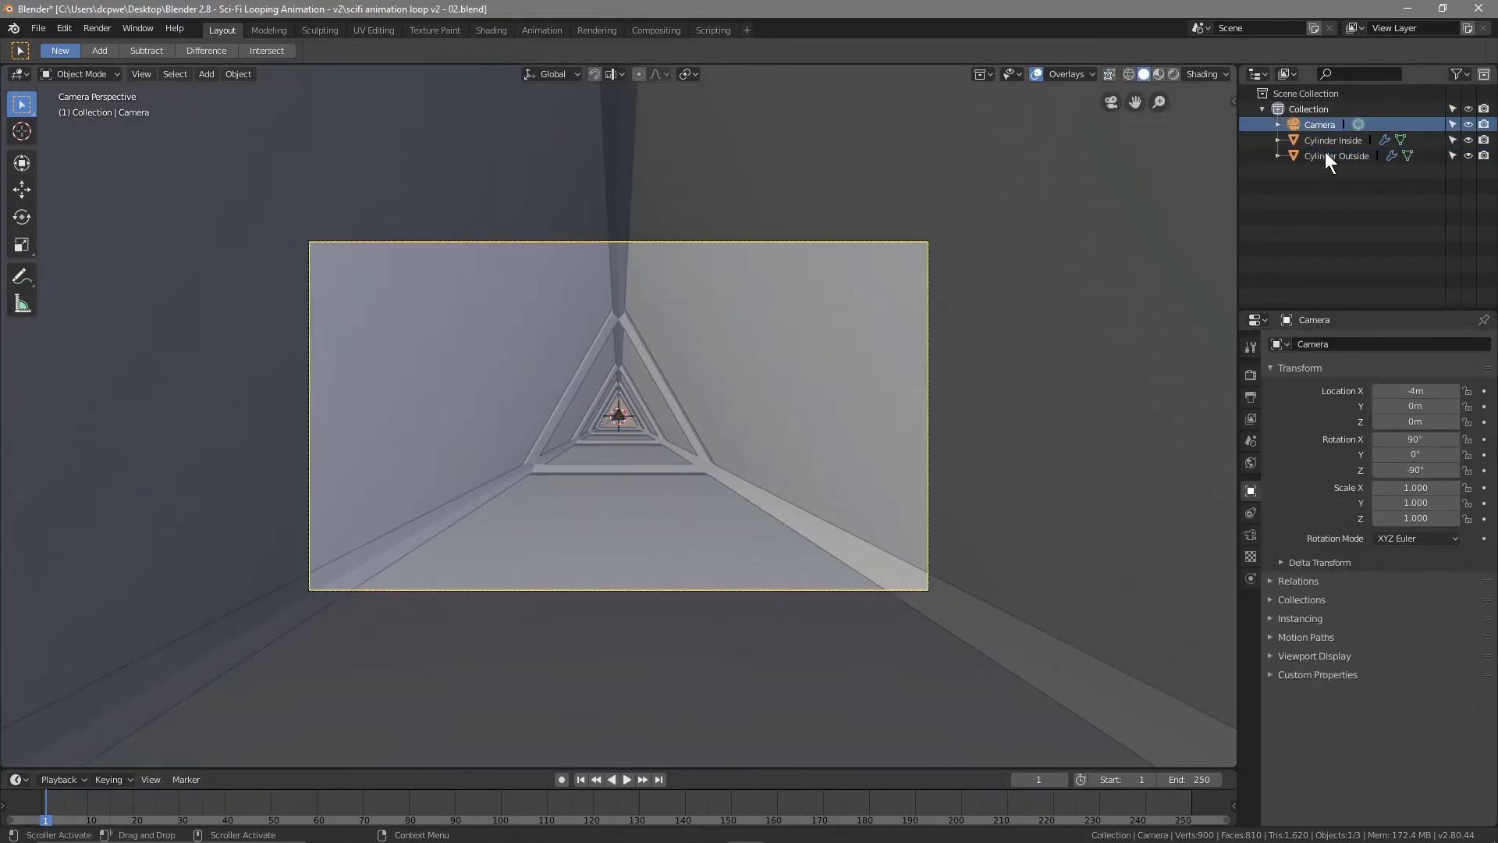
pyautogui.click(1246, 532)
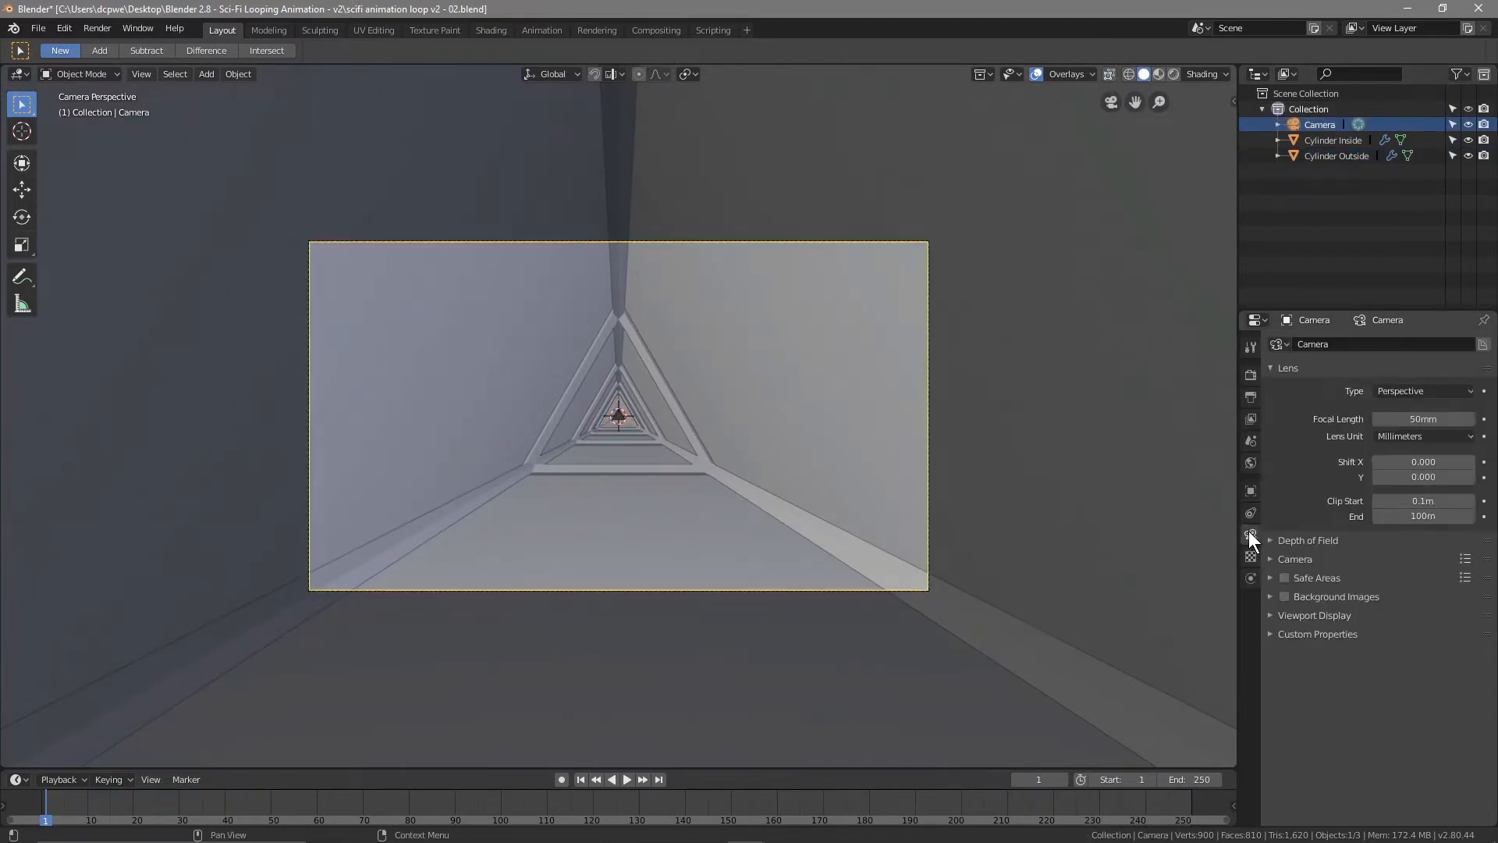
pyautogui.moveTo(1404, 418); pyautogui.dragTo(1330, 418)
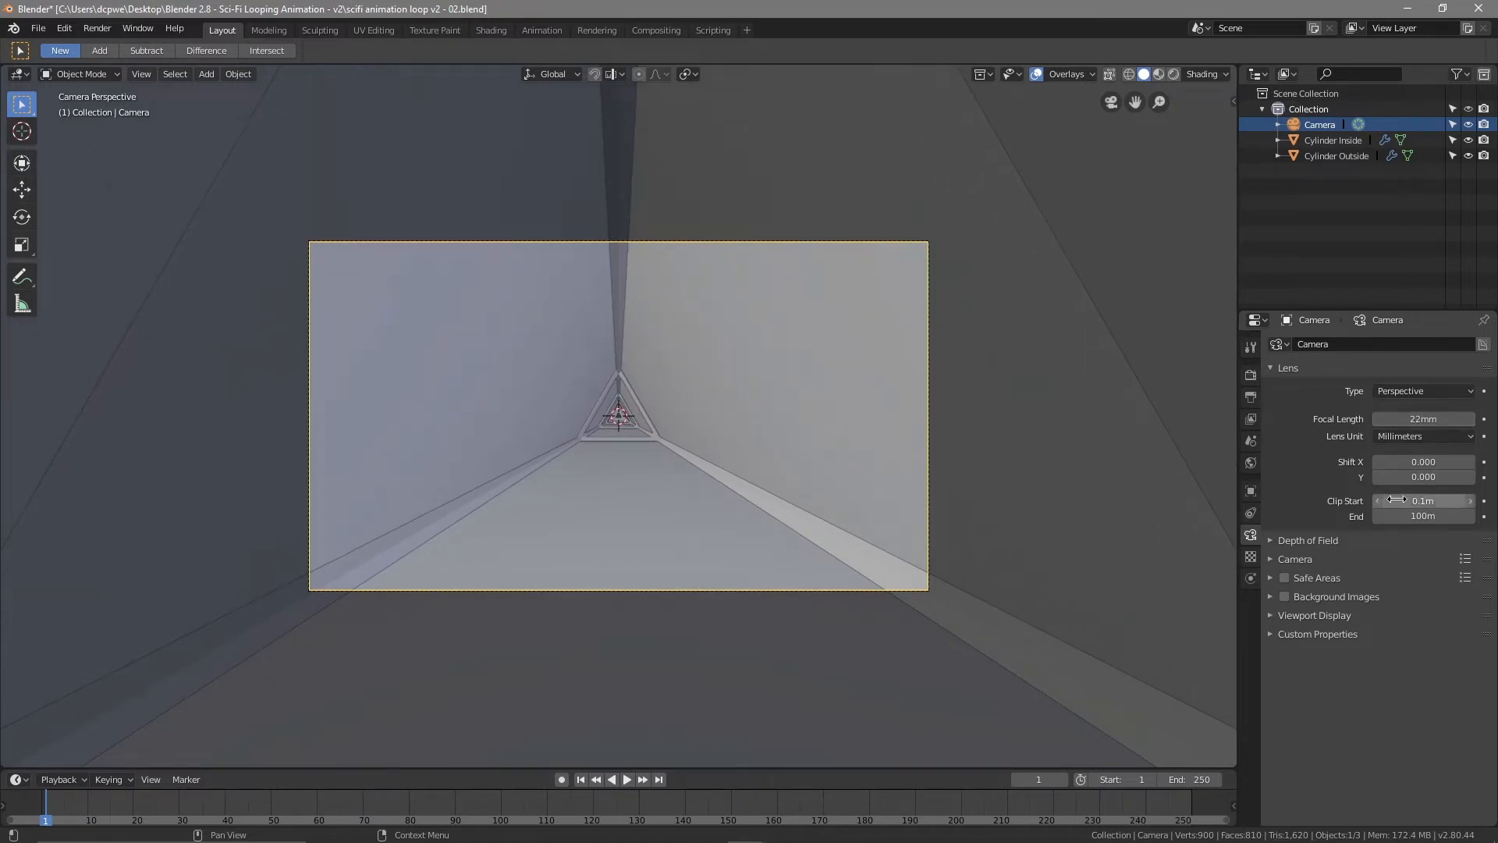
# Set the camera's clip end distance to 300 m
pyautogui.moveTo(1423, 516); pyautogui.dragTo(1470, 516)
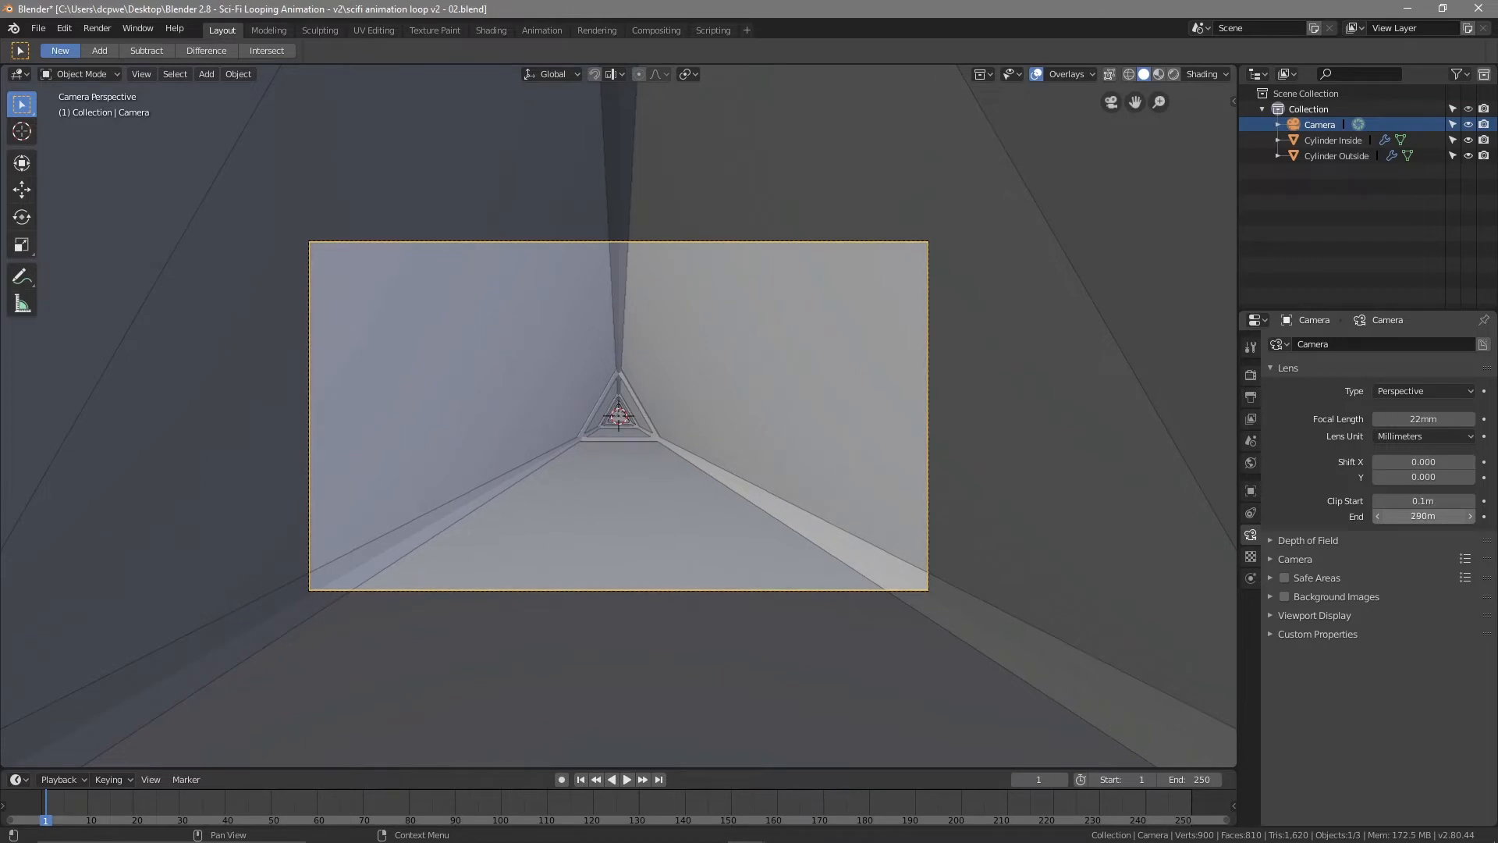
pyautogui.click(1445, 518)
pyautogui.write('300')
pyautogui.press('Return')
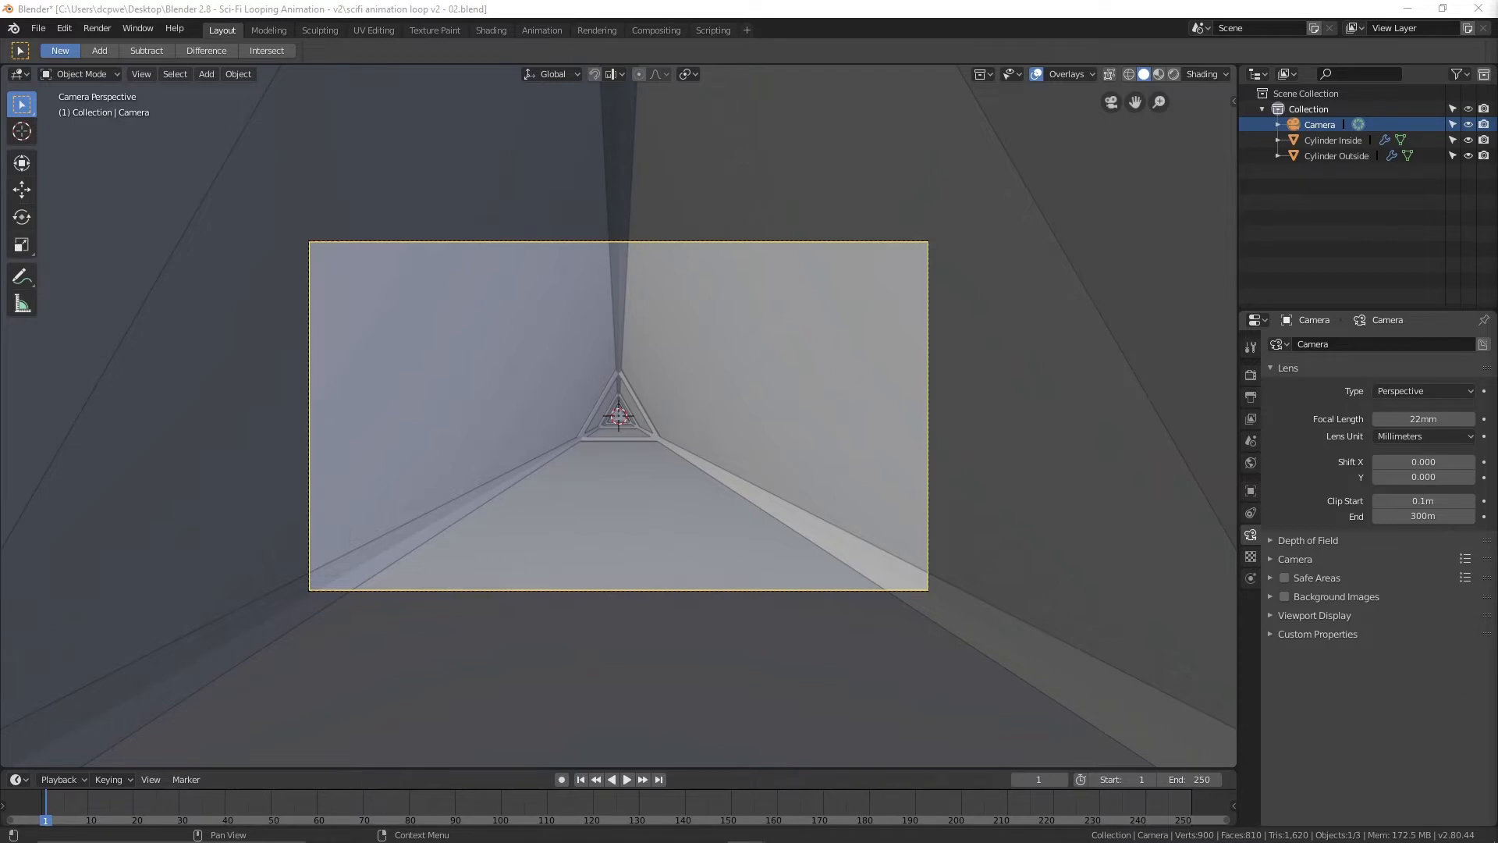
# Enable Eevee Screen Space Reflections with Refraction on, Half Res Trace off and a Trace Precision of 0.16
pyautogui.click(1248, 375)
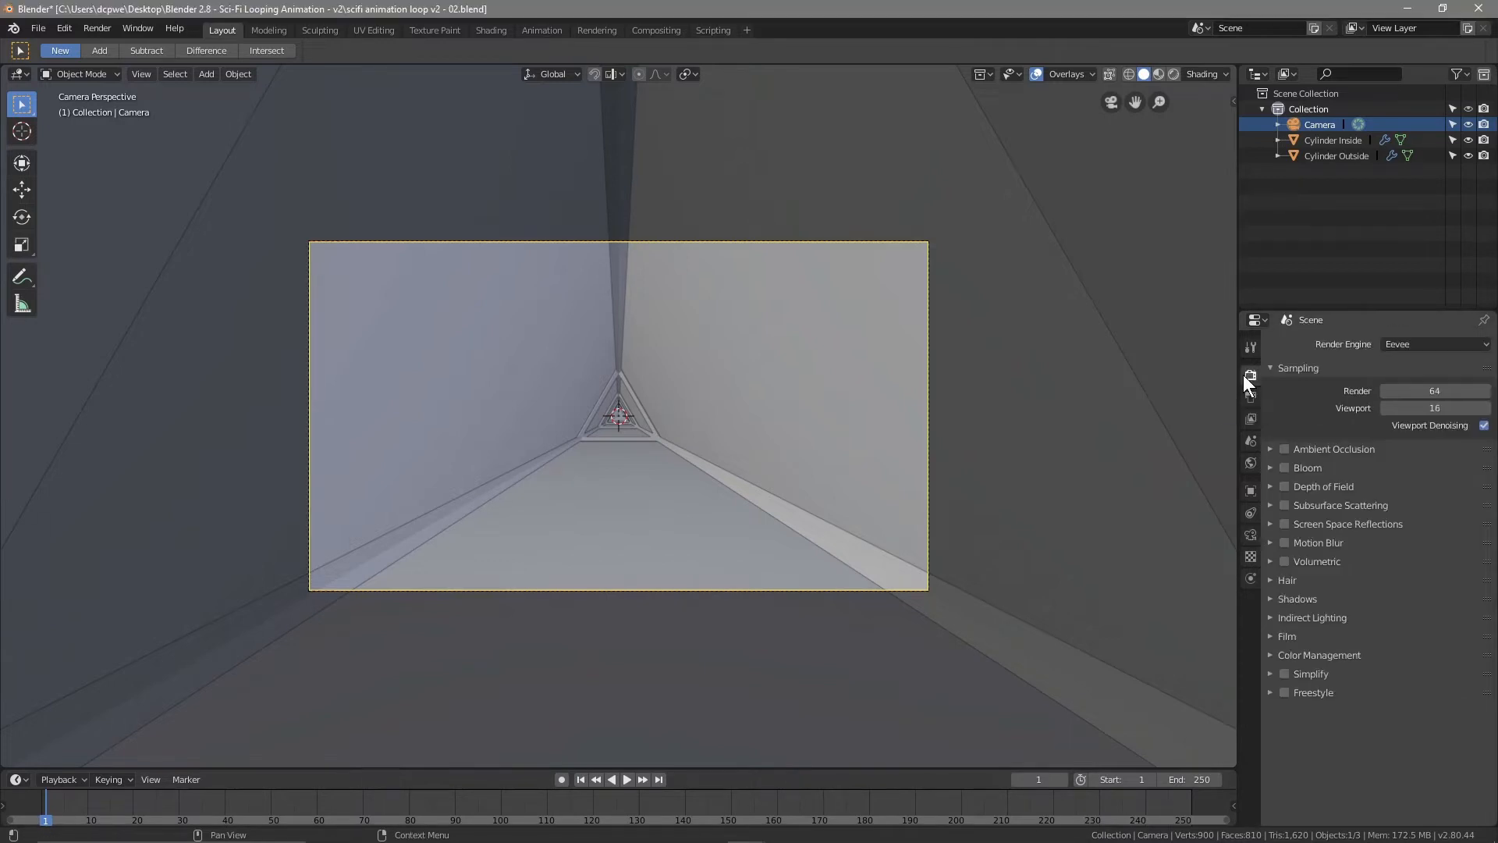
pyautogui.click(1269, 524)
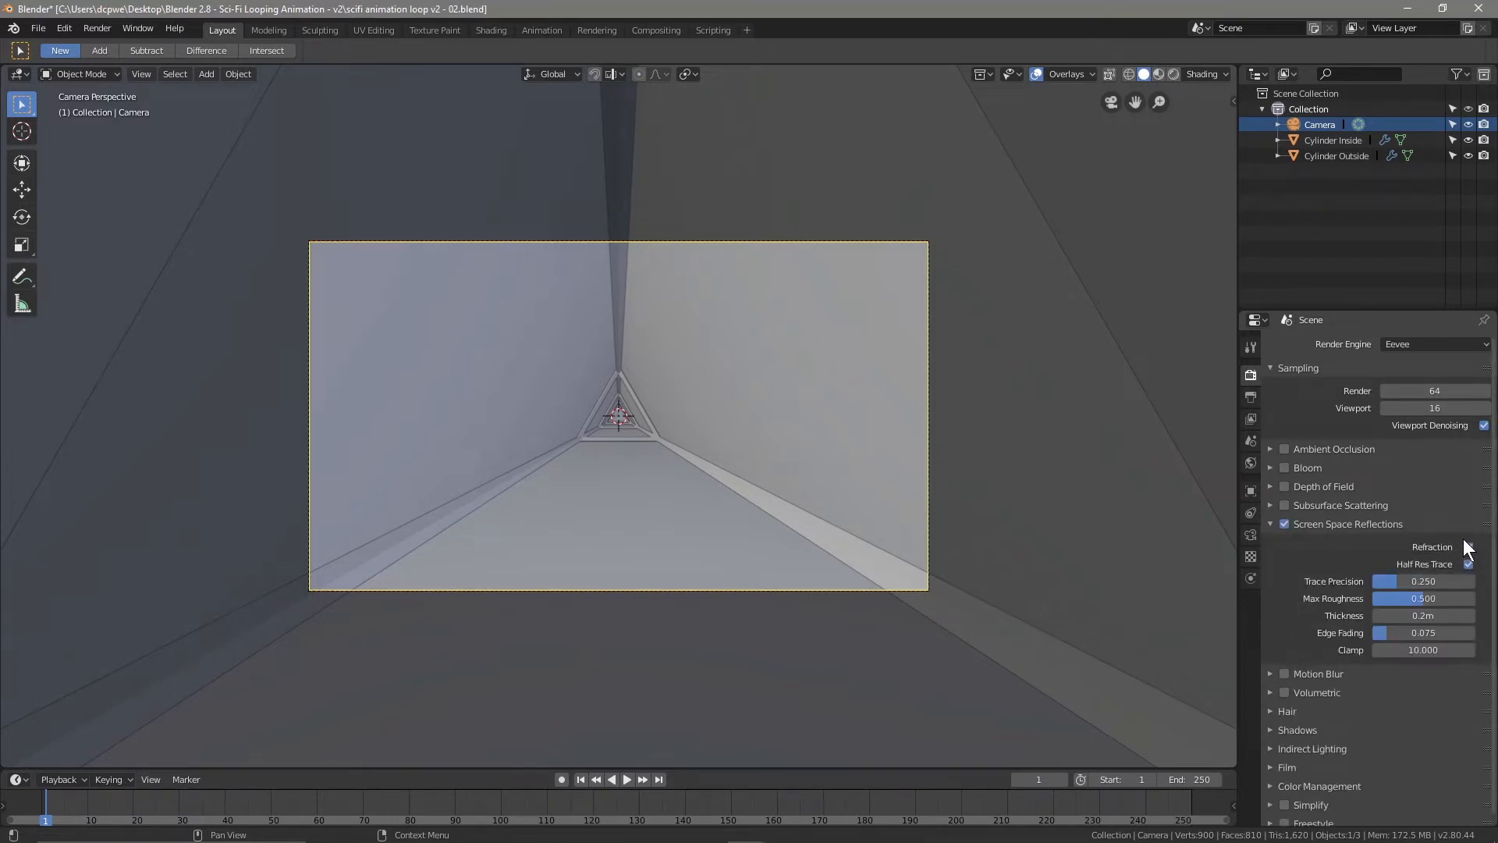
pyautogui.click(1468, 565)
pyautogui.click(1396, 582)
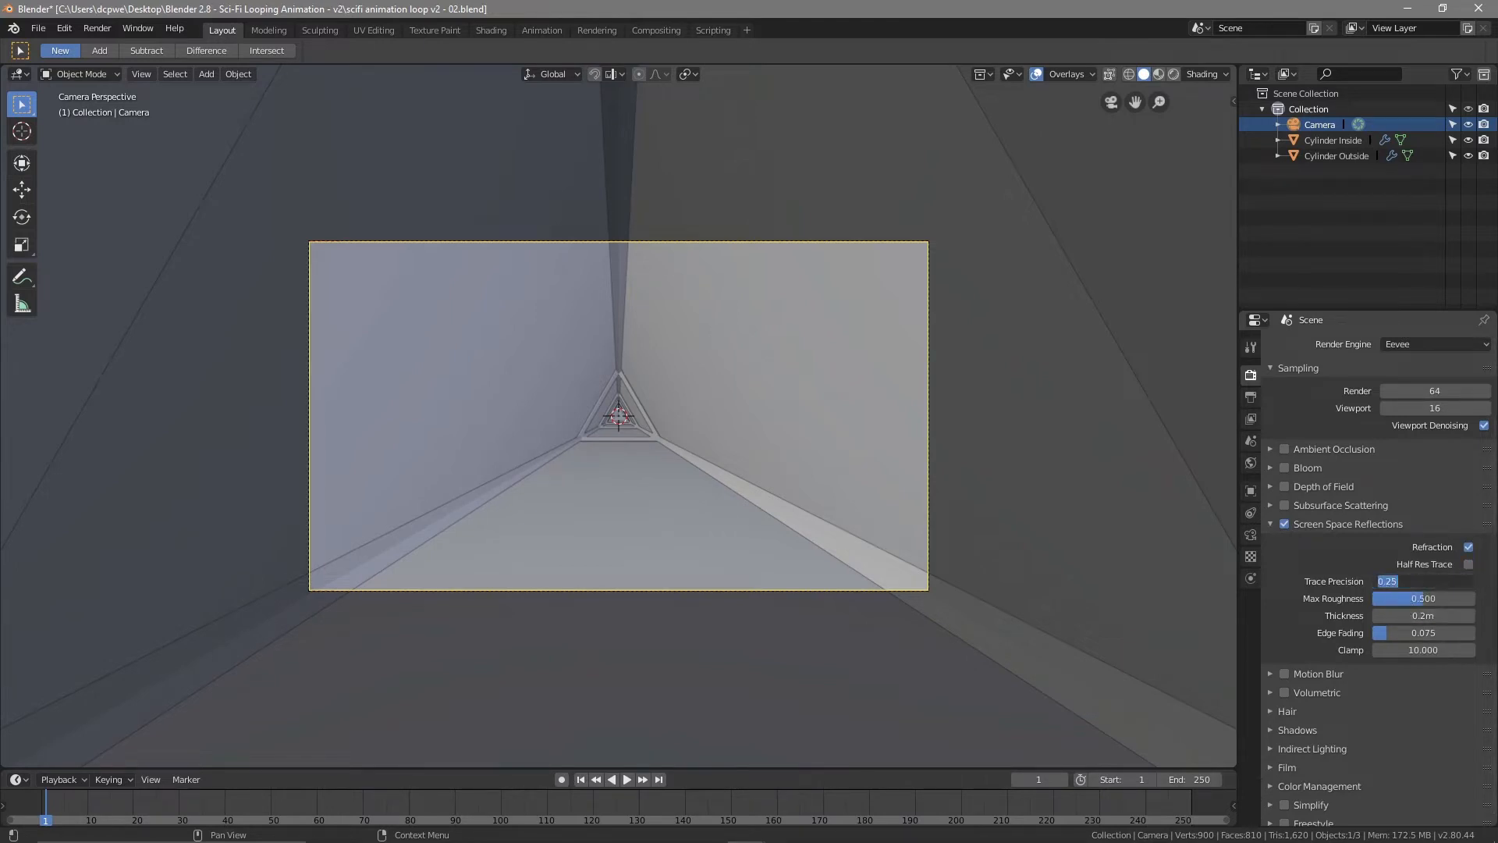
pyautogui.write('0.16')
pyautogui.press('Return')
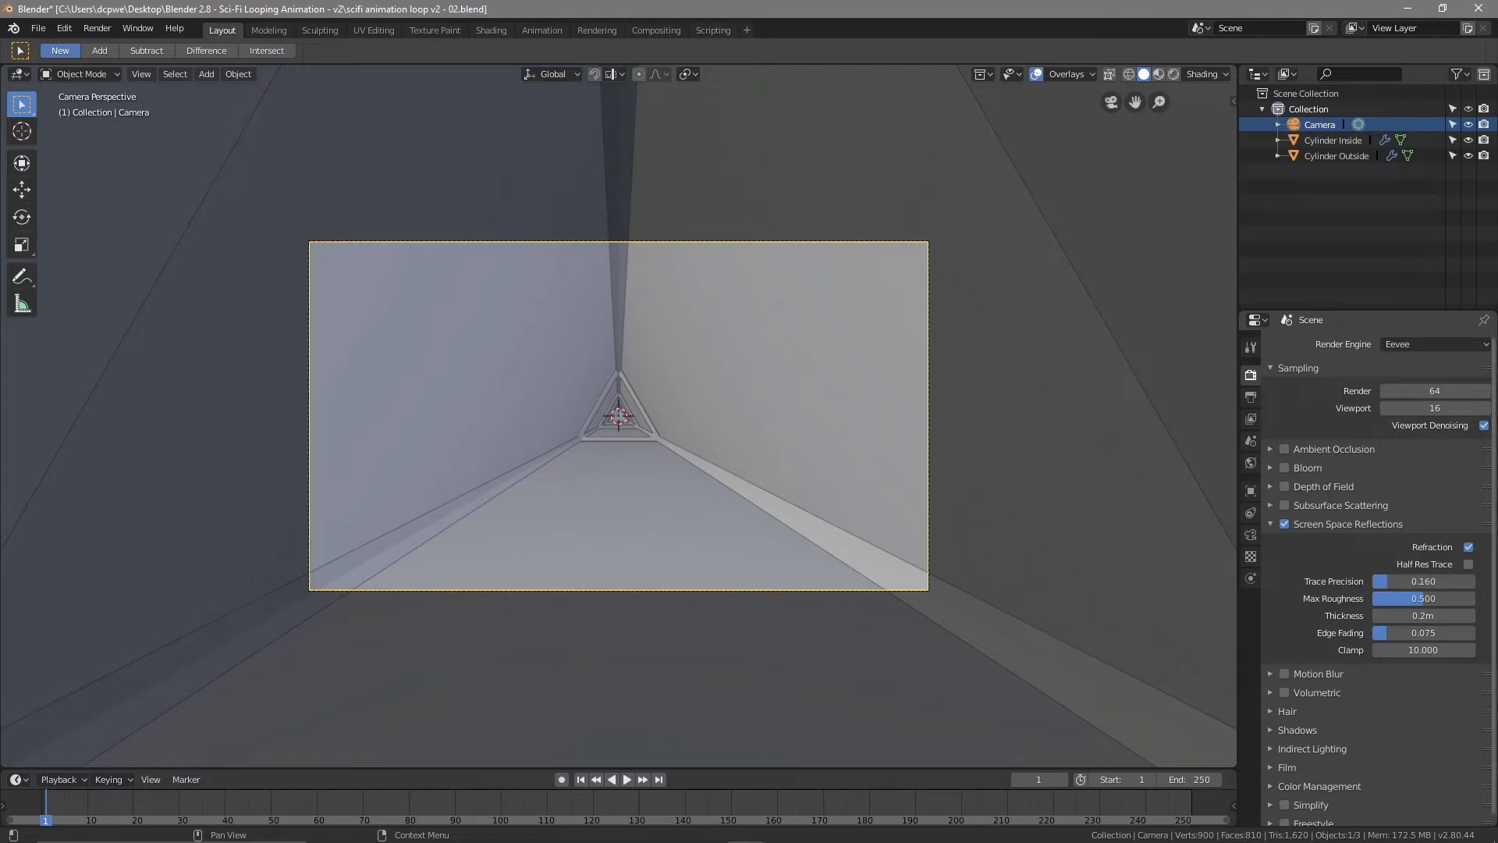
# Set the Screen Space Reflections Max Roughness to 0.1 and Edge Fading to 0.5
pyautogui.click(1408, 599)
pyautogui.write('1')
pyautogui.press('BackSpace')
pyautogui.write('0.1')
pyautogui.press('Return')
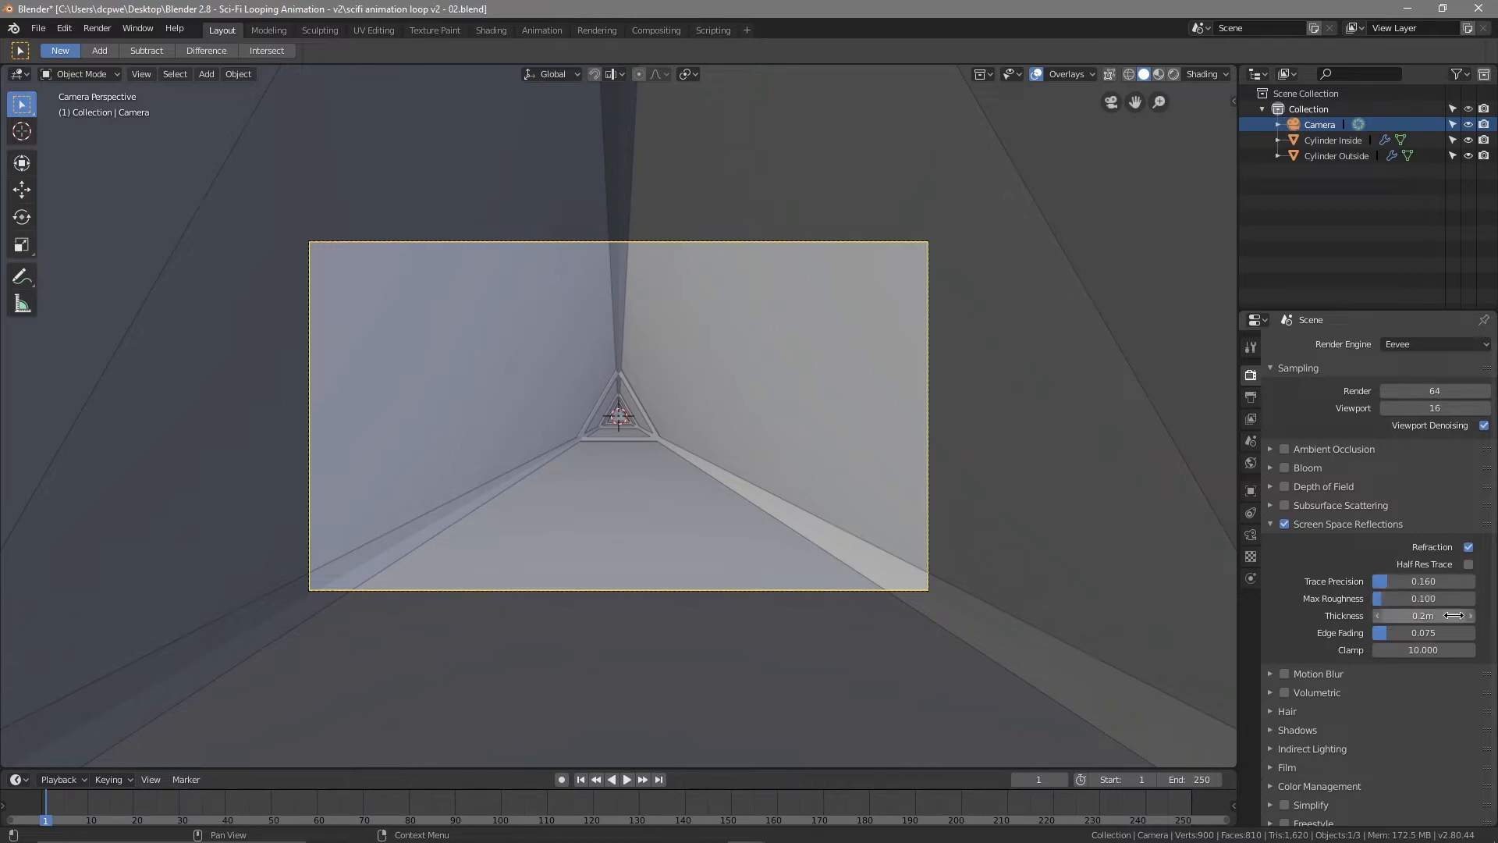
pyautogui.moveTo(1387, 632); pyautogui.dragTo(1436, 636)
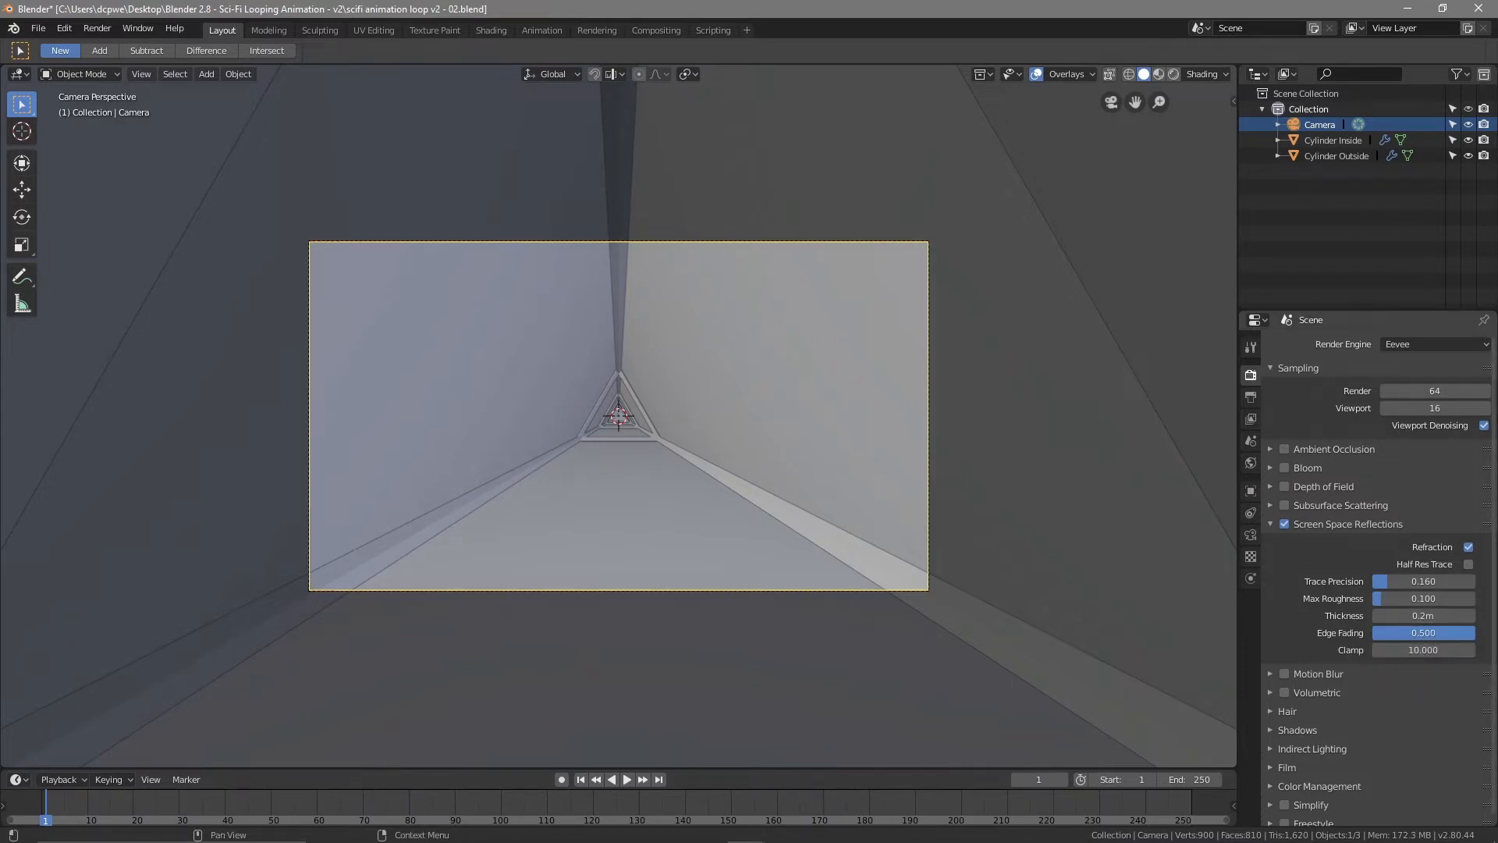
# Set both the render and viewport samples to 120 and save the file
pyautogui.click(1416, 391)
pyautogui.write('120')
pyautogui.press('Tab')
pyautogui.write('120')
pyautogui.press('Return')
pyautogui.hotkey('ctrl', 's')
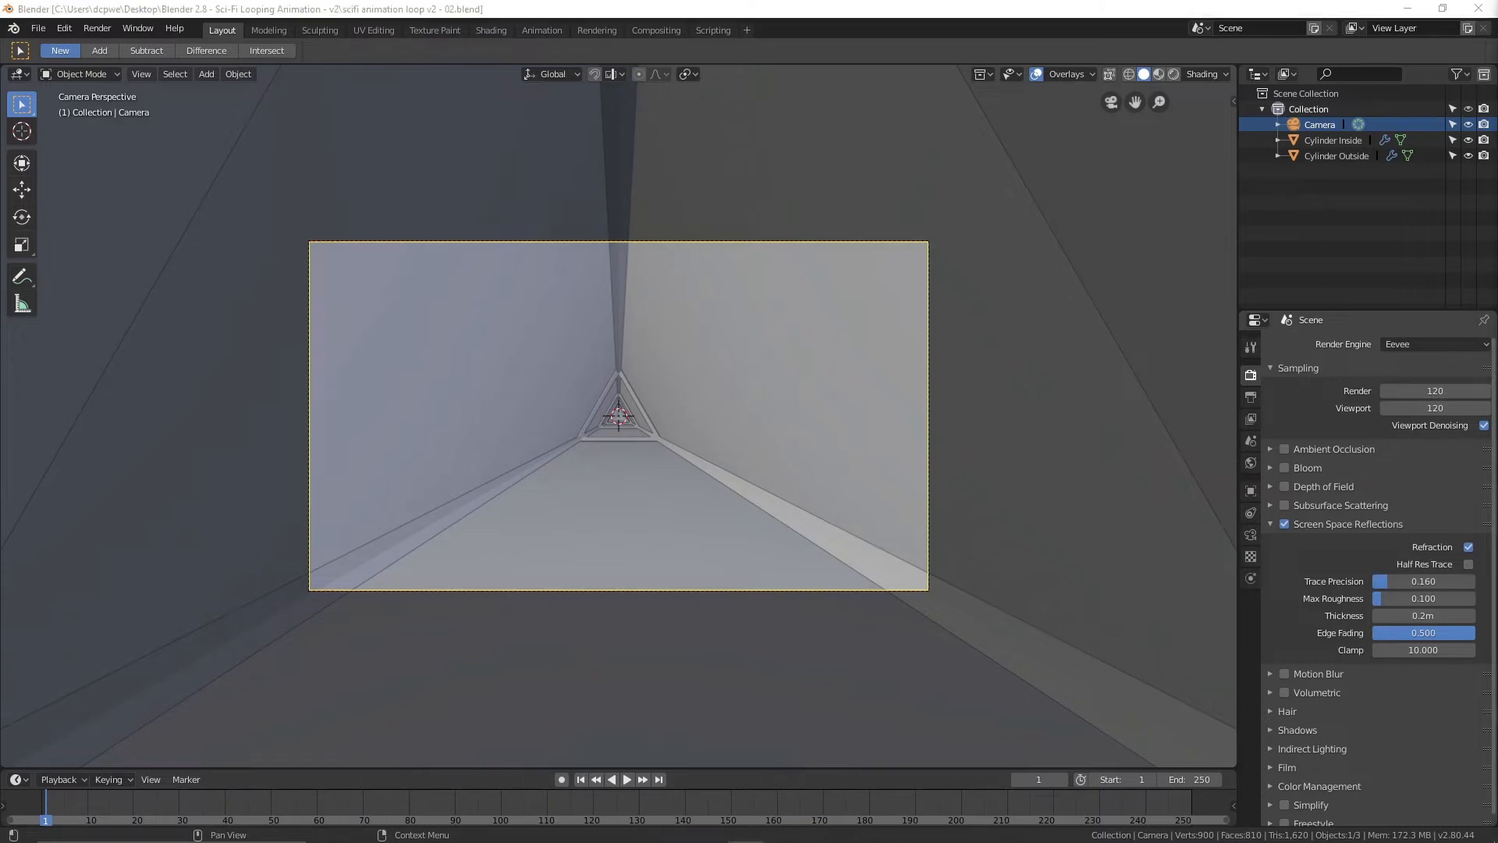
# Select Cylinder Inside and switch the viewport to rendered shading
pyautogui.click(1306, 129)
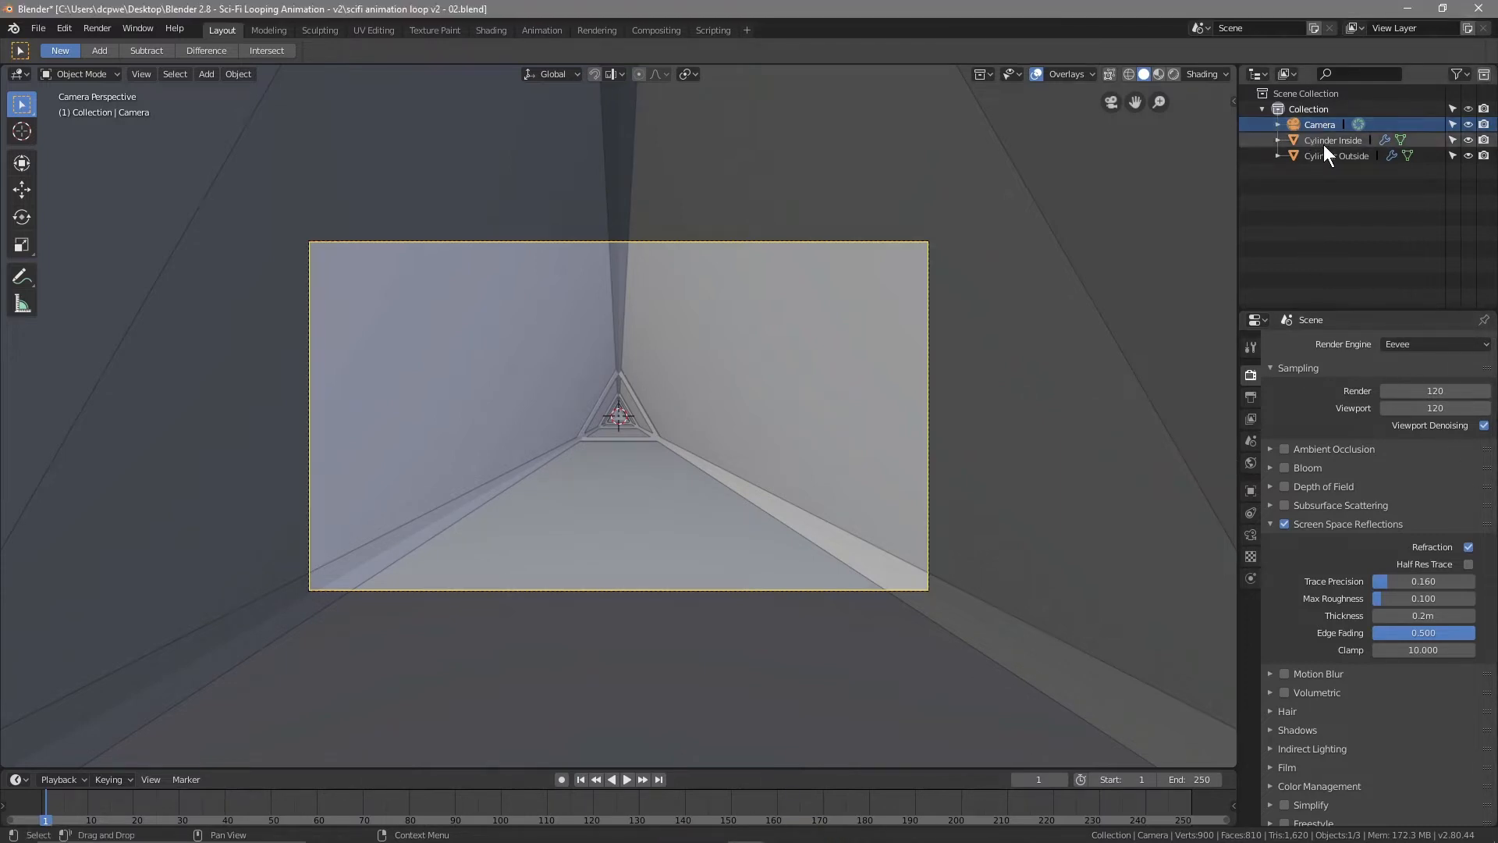
pyautogui.click(1323, 142)
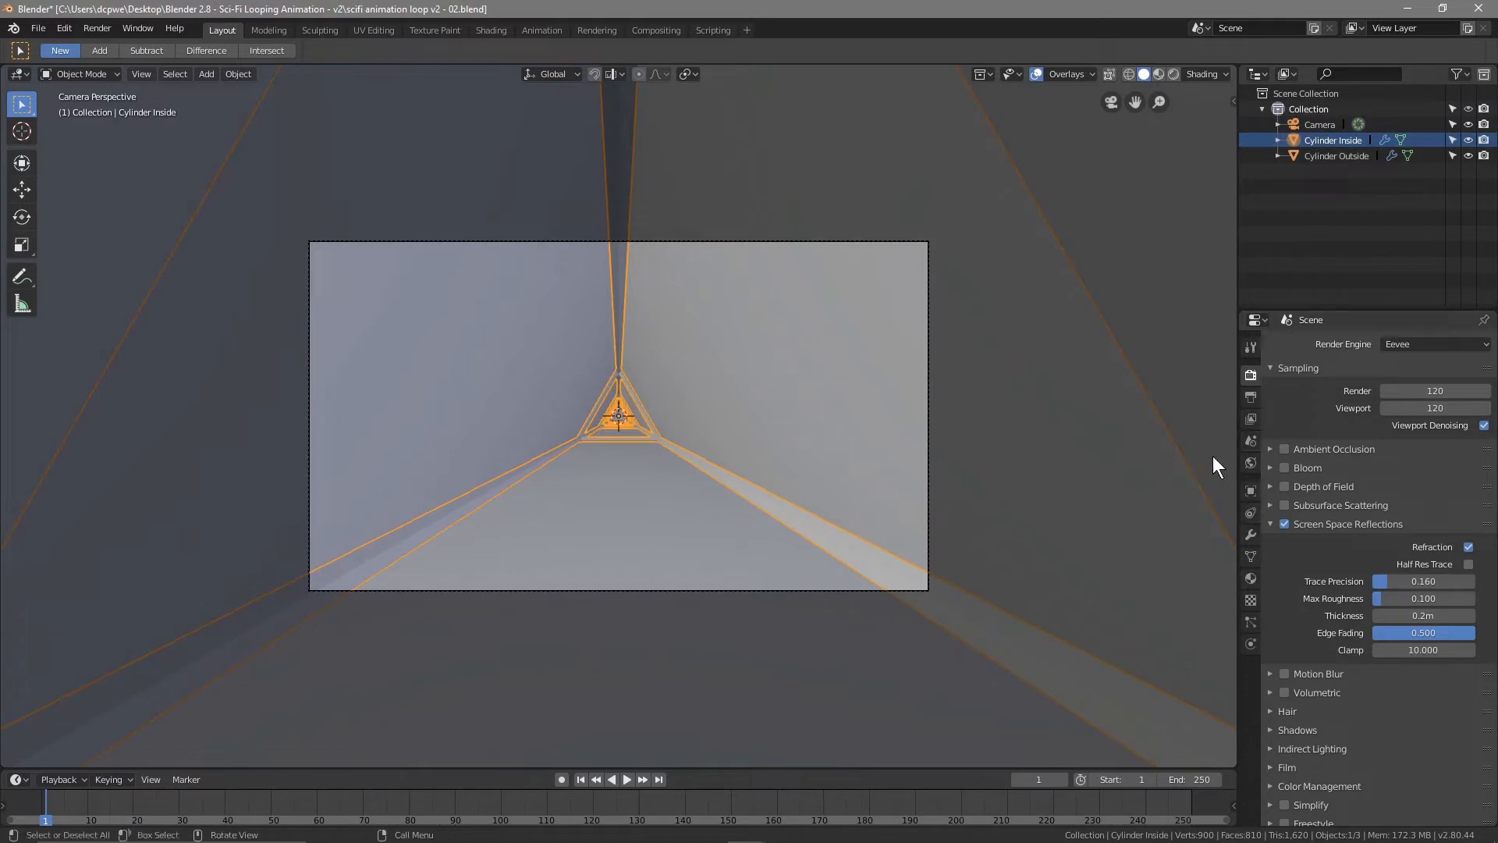
pyautogui.click(1173, 73)
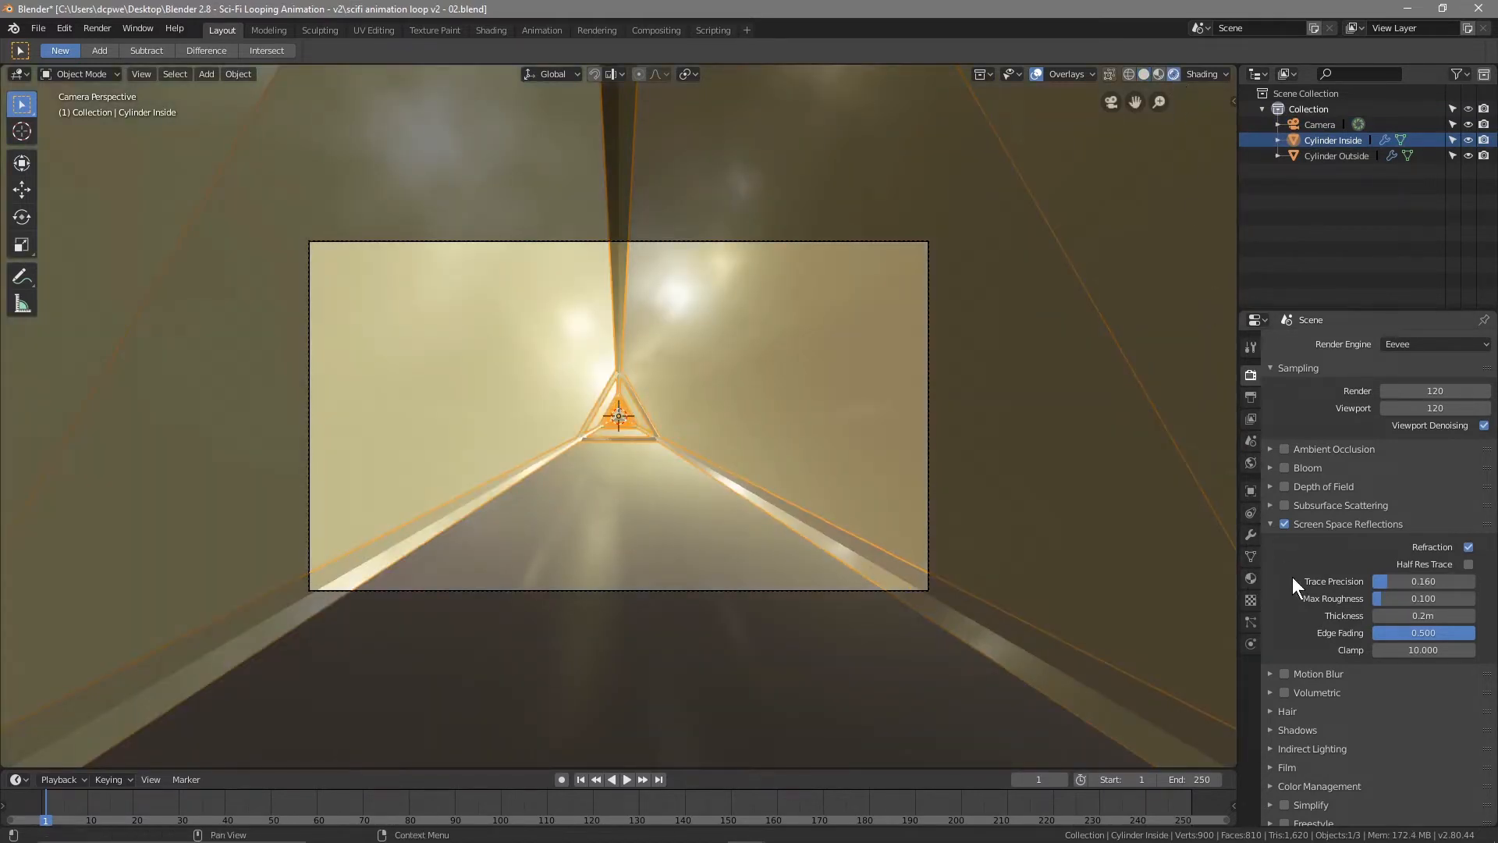
# Add a new material to Cylinder Inside and name it Cylinder Inside, copying the object's name
pyautogui.click(1250, 578)
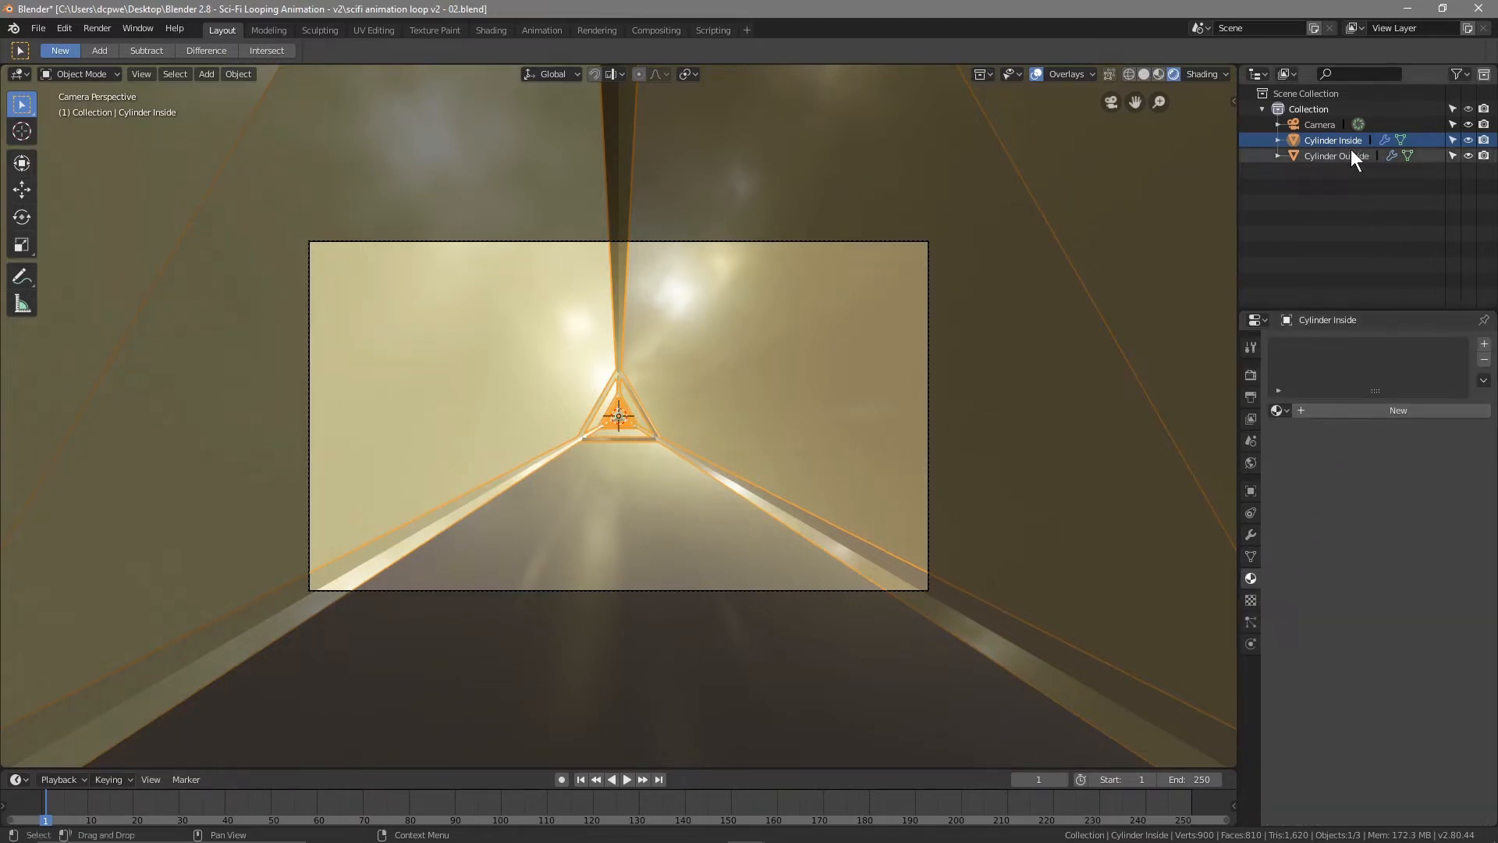
pyautogui.doubleClick(1333, 140)
pyautogui.hotkey('ctrl', 'c')
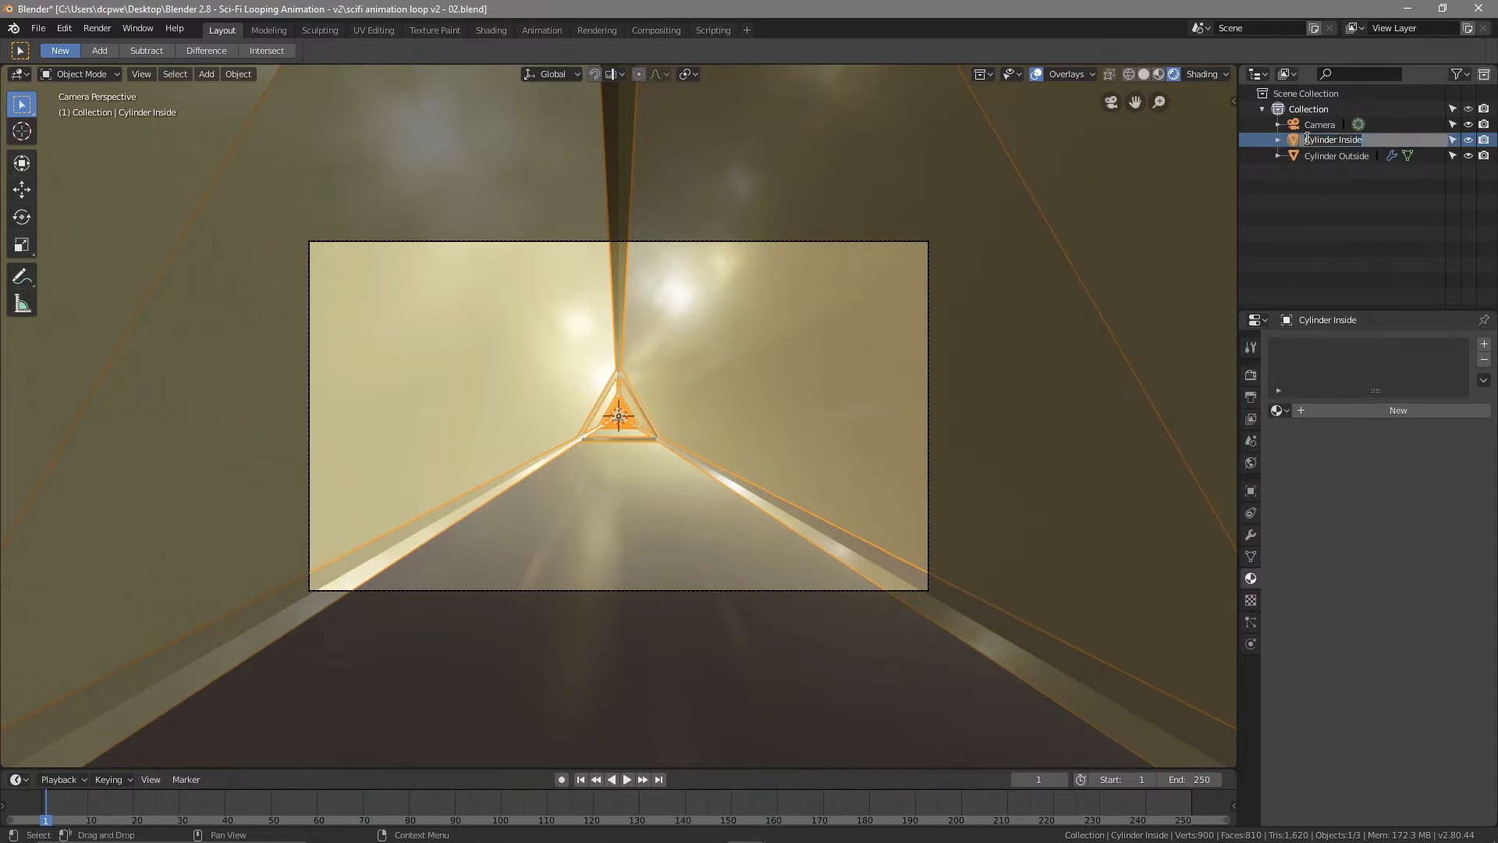
pyautogui.click(1253, 579)
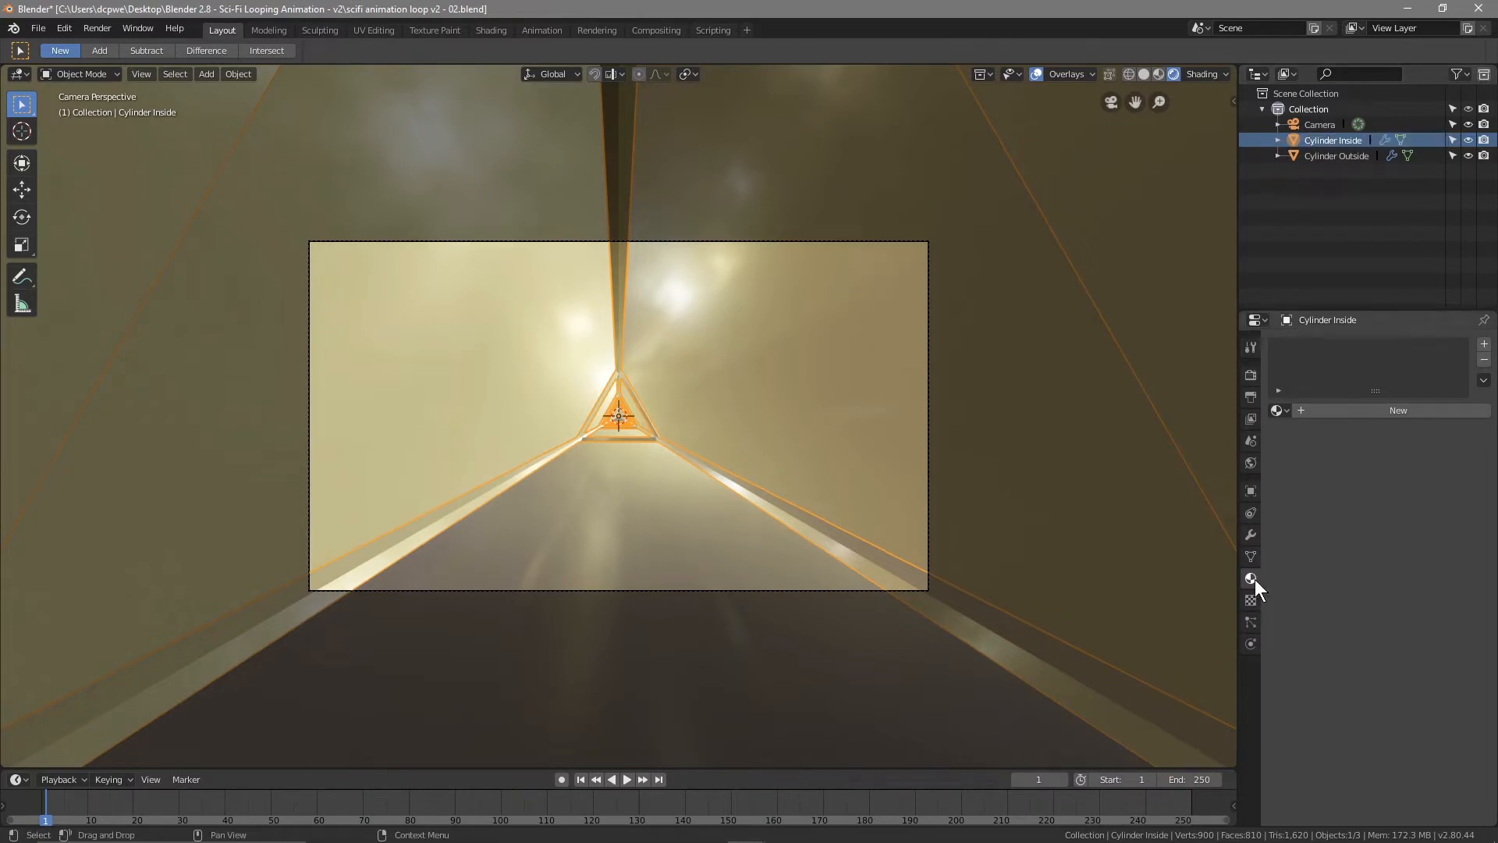
pyautogui.click(1356, 407)
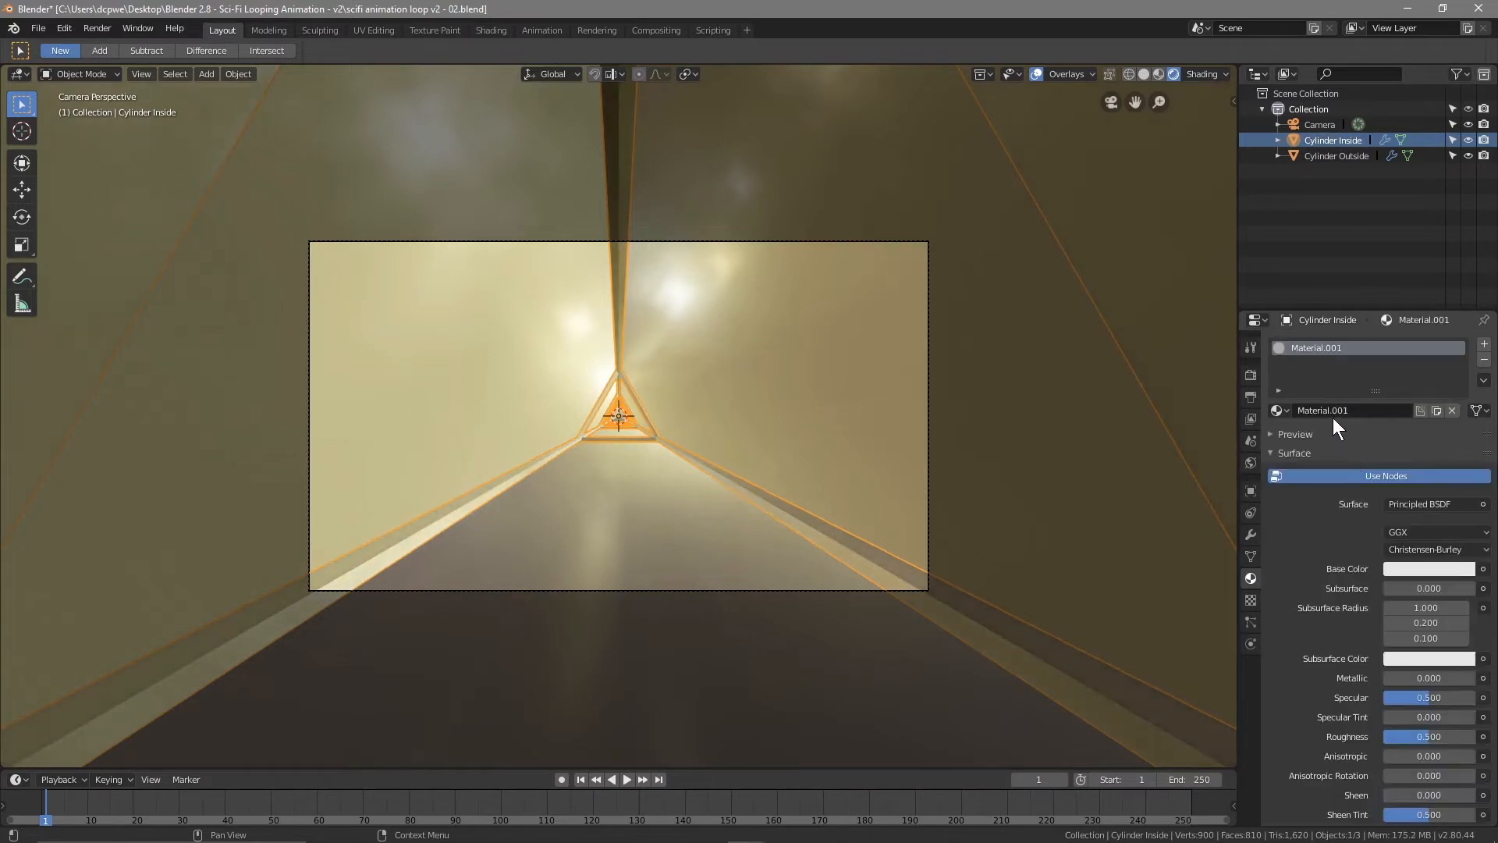
pyautogui.doubleClick(1331, 414)
pyautogui.hotkey('ctrl', 'v')
pyautogui.press('Return')
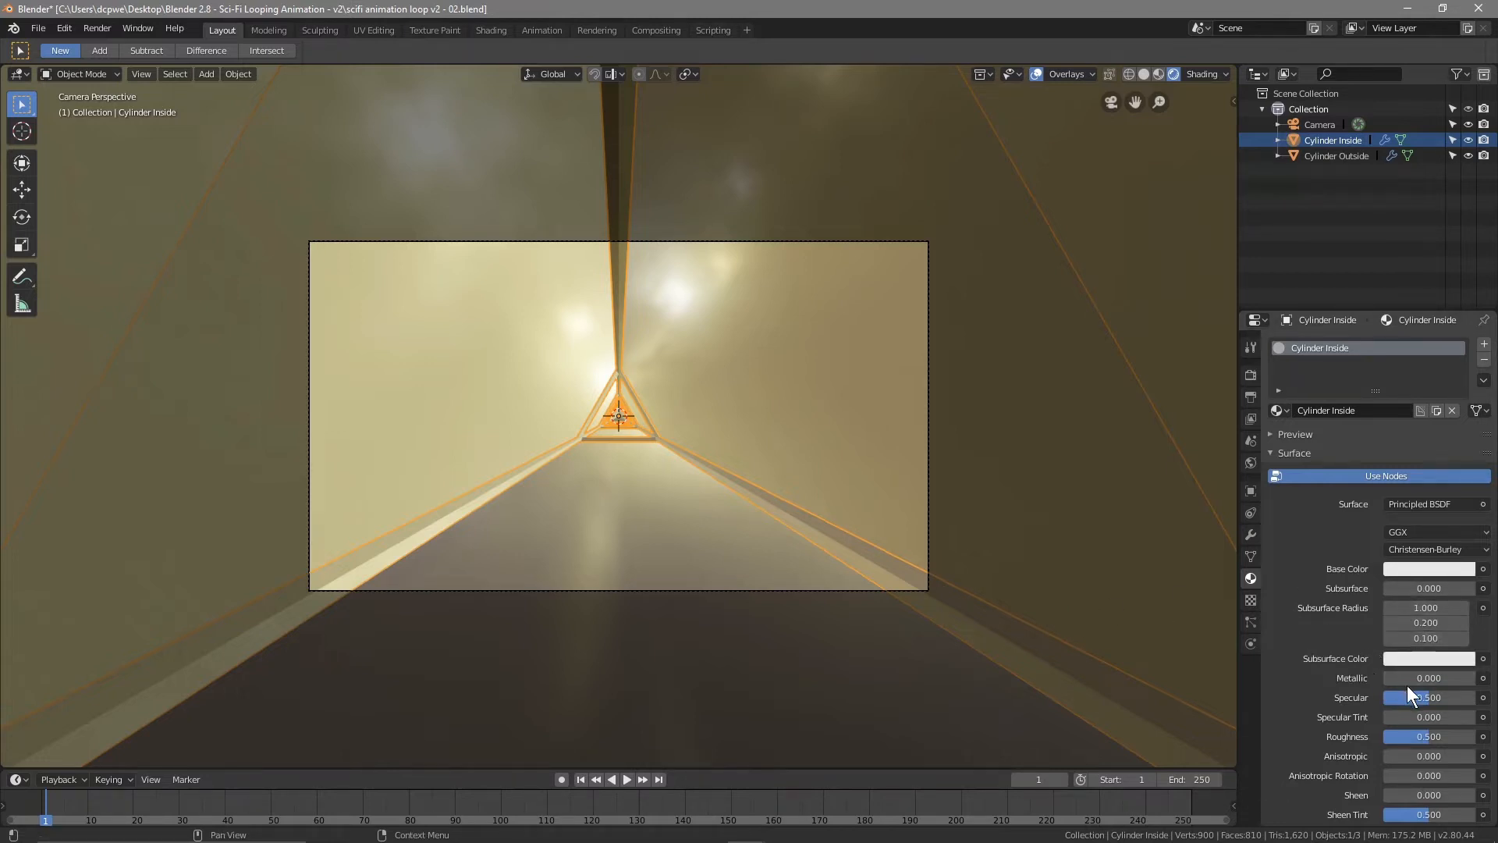
# Set the Cylinder Inside material's Metallic to 1 and Roughness to 0.255
pyautogui.moveTo(1419, 679); pyautogui.dragTo(1473, 679)
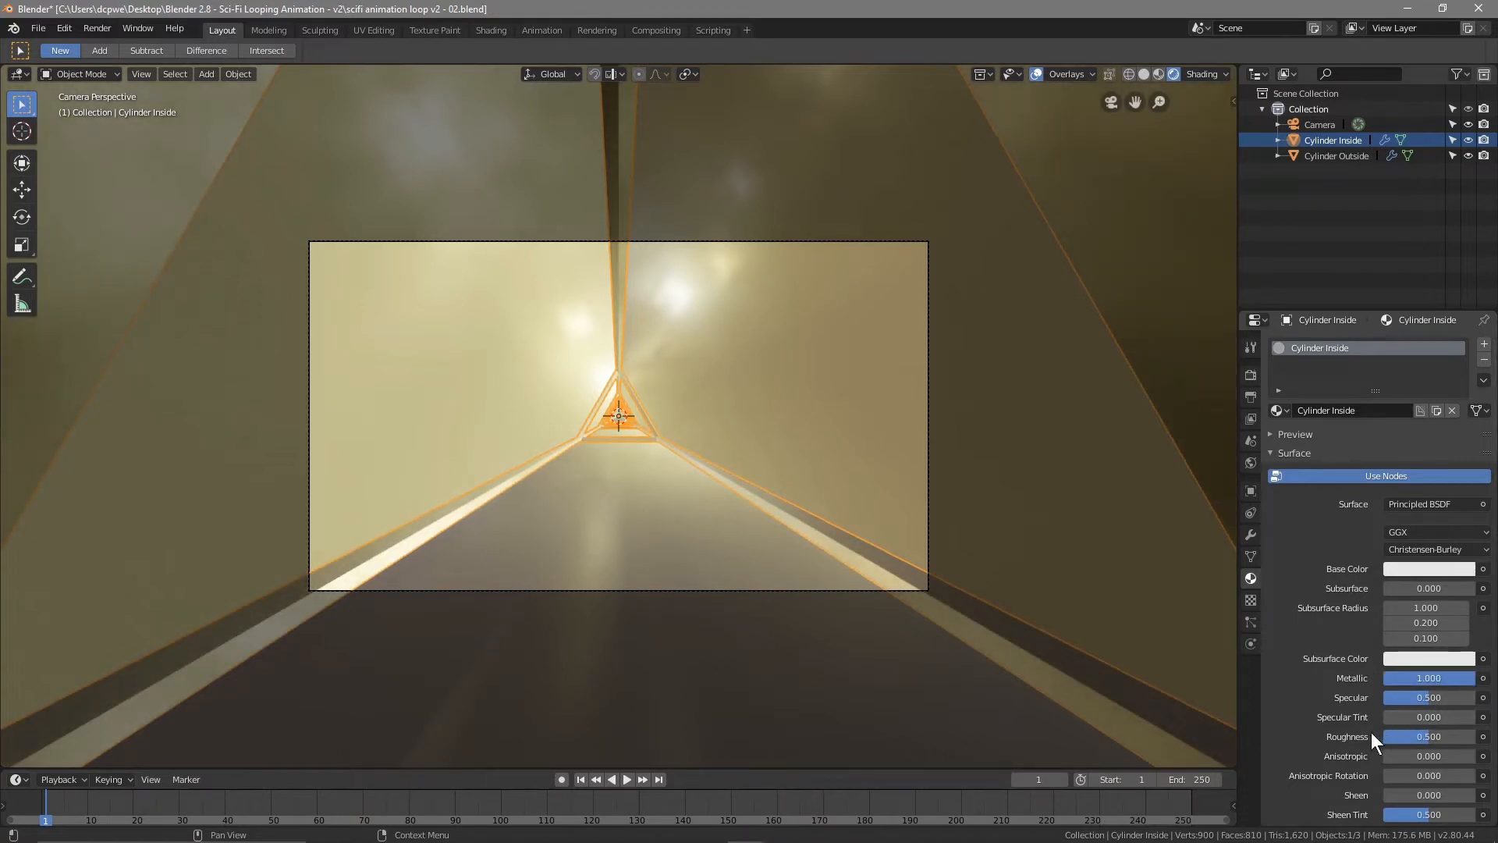
pyautogui.click(1426, 736)
pyautogui.write('0.255')
pyautogui.press('Return')
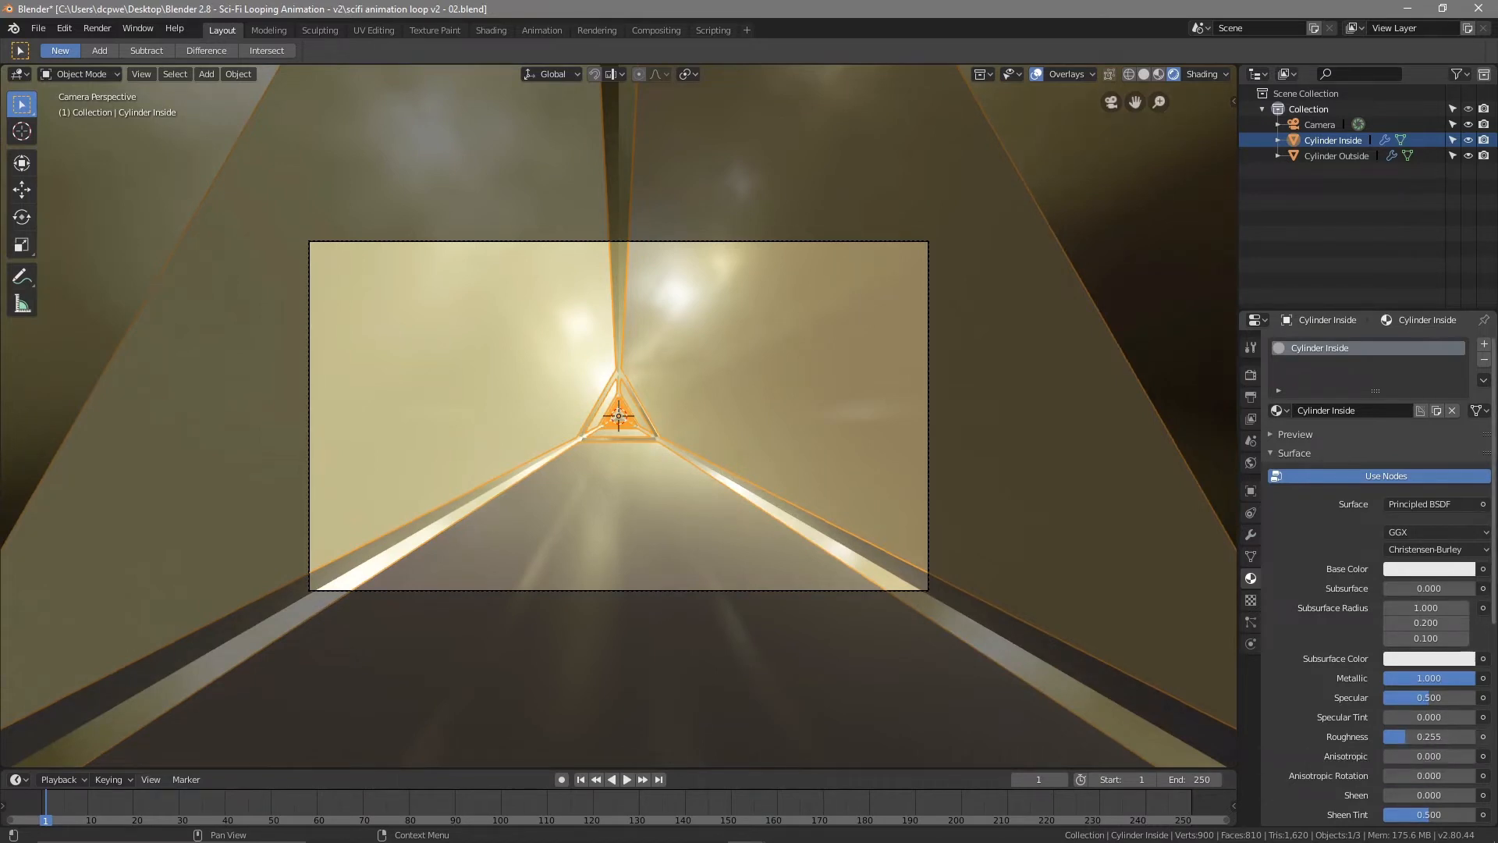
# Enable Screen Space Refraction for the Cylinder Inside material with the blend mode on Opaque
pyautogui.scroll(-10, 1324, 666)
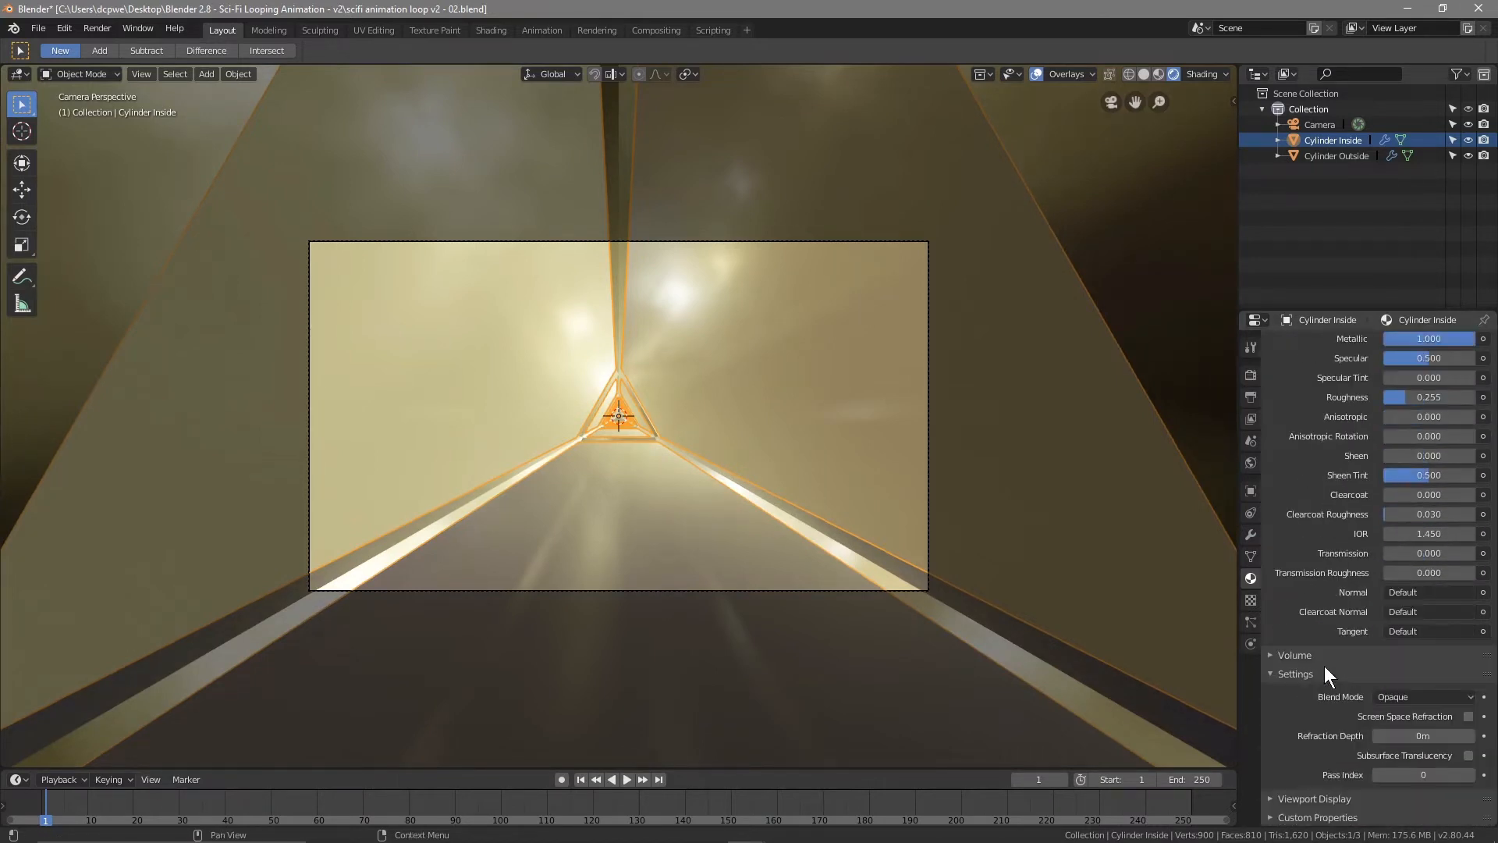
pyautogui.click(1437, 696)
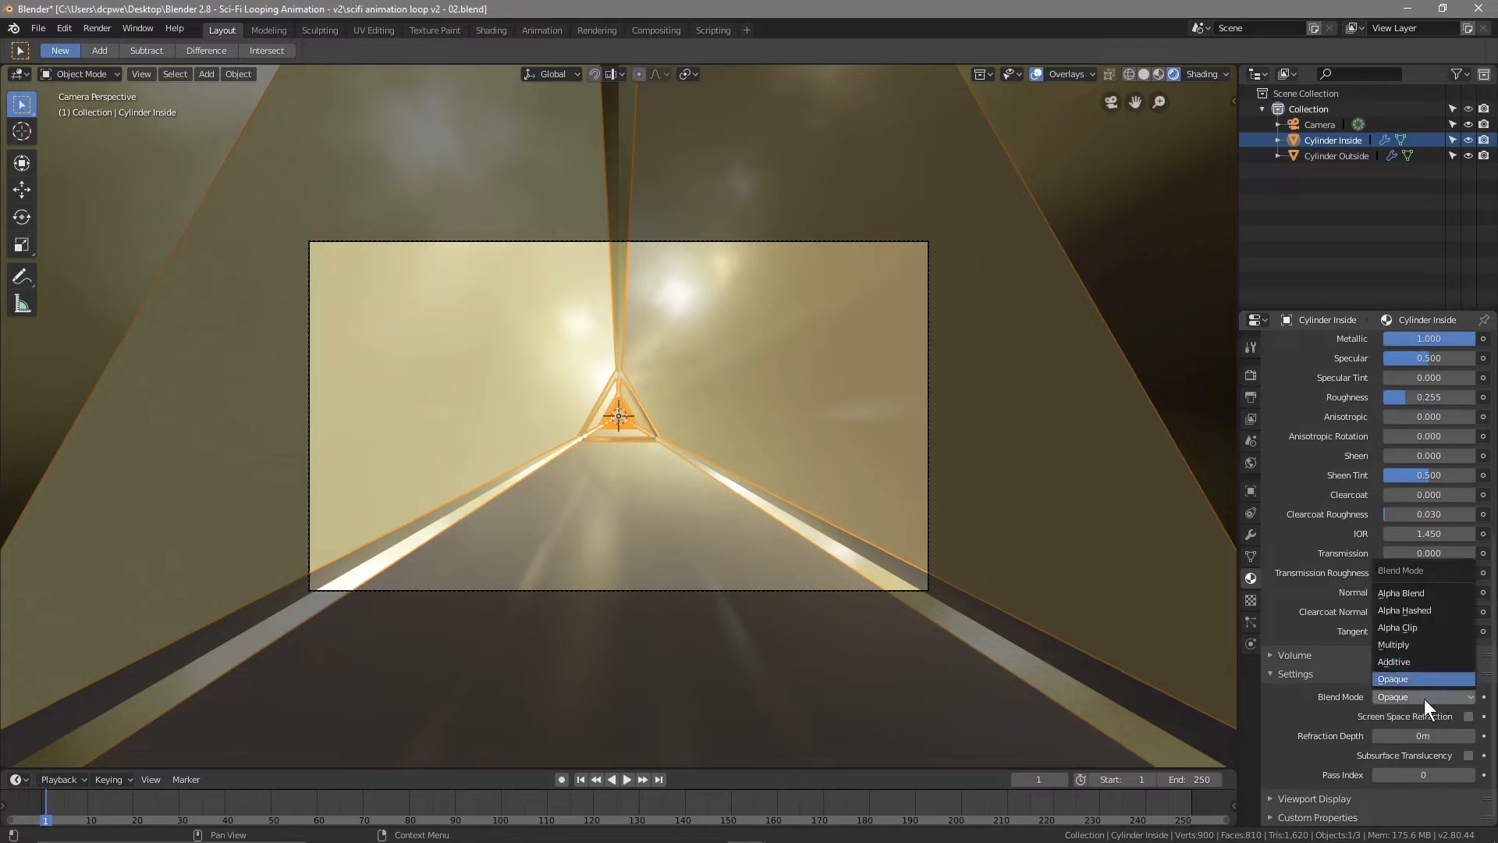
pyautogui.click(1429, 680)
pyautogui.click(1469, 717)
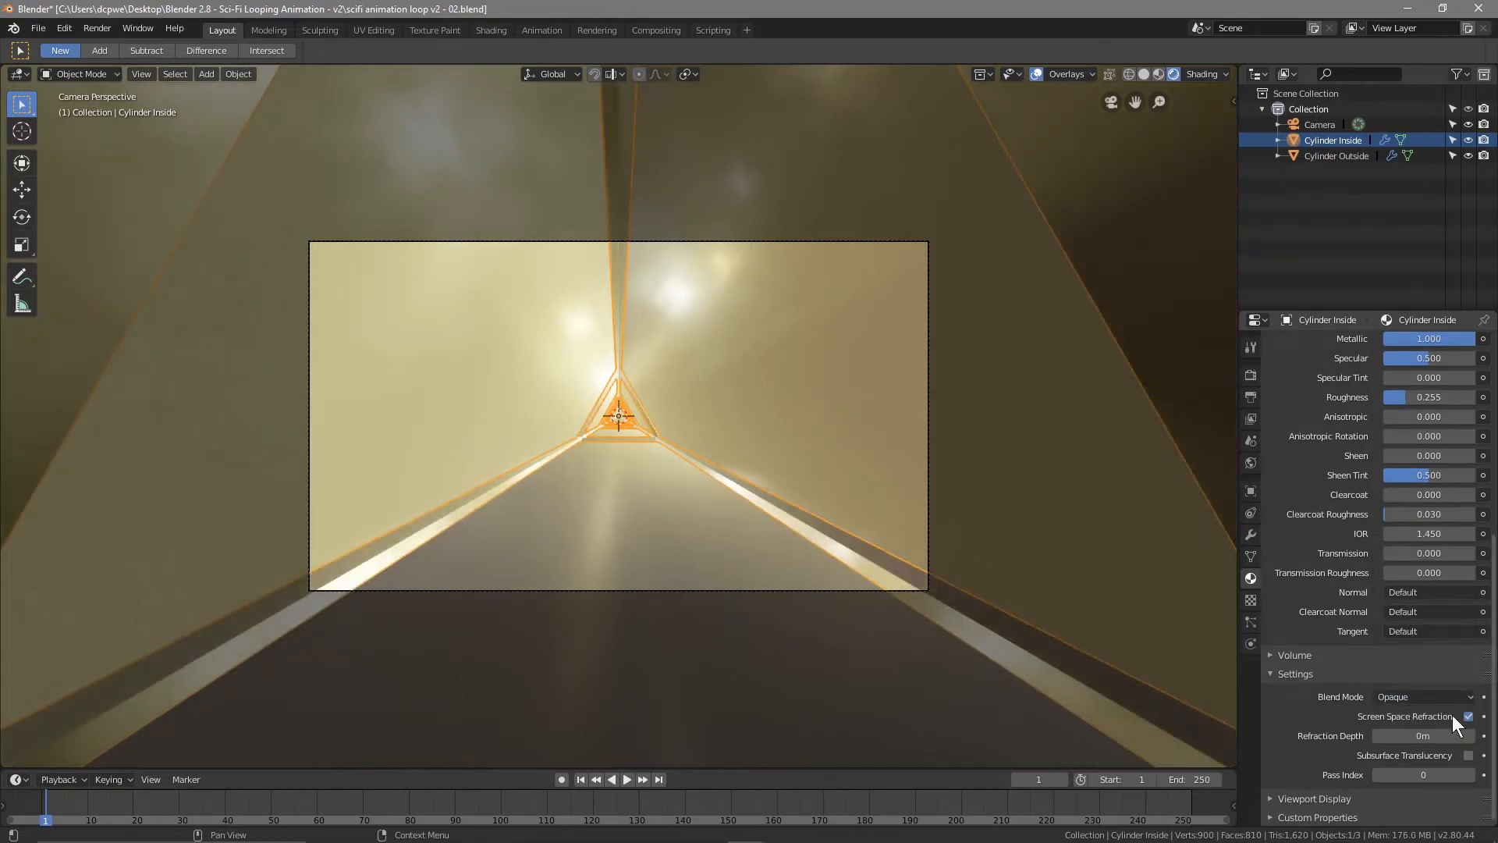
# Save the project as a new incremental version named scifi animation loop v2 - 03.blend
pyautogui.click(38, 29)
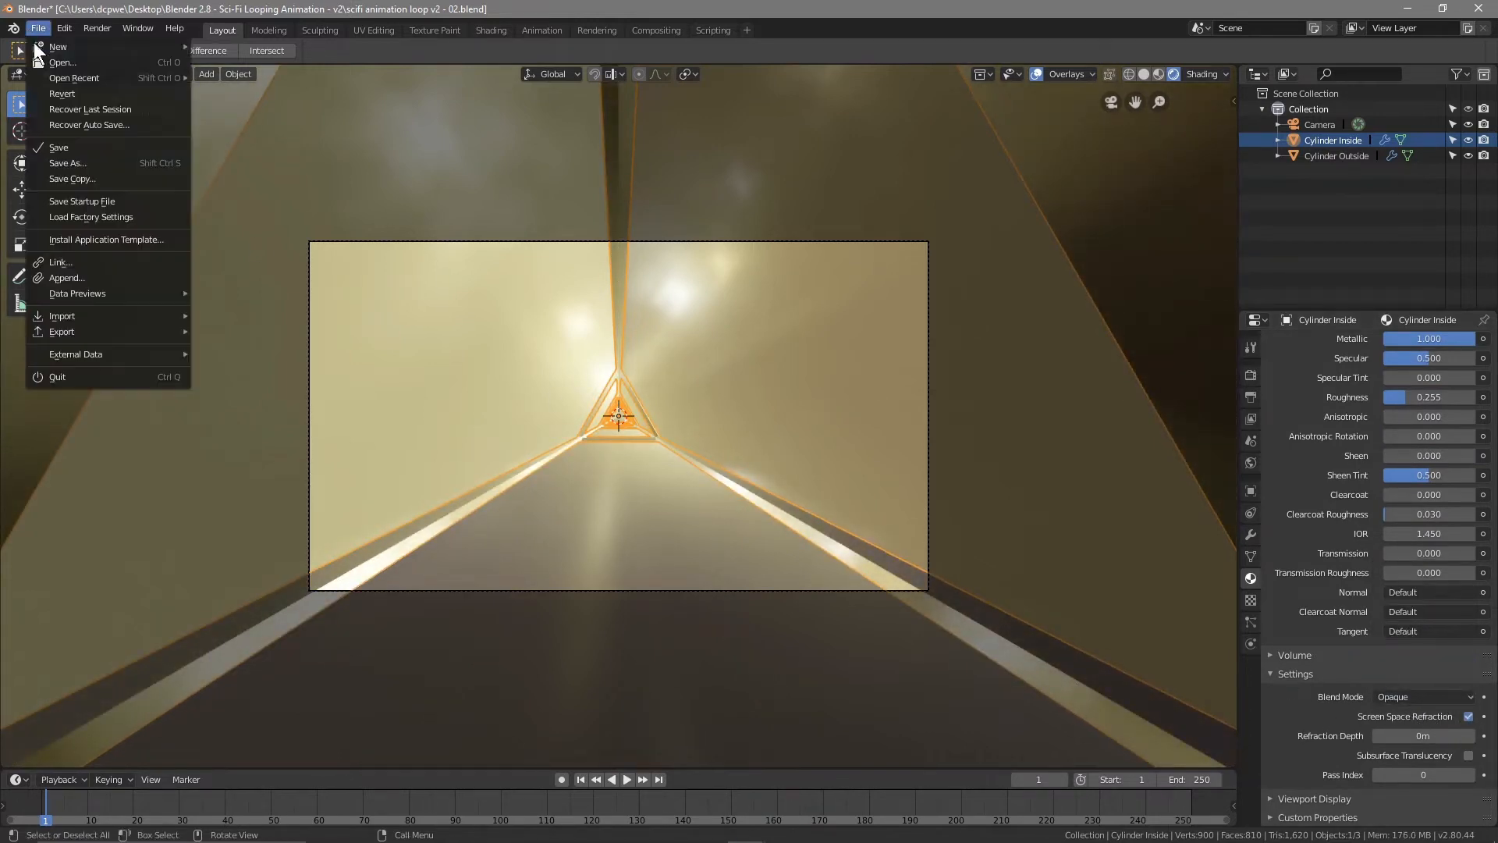
pyautogui.click(85, 164)
pyautogui.click(1384, 112)
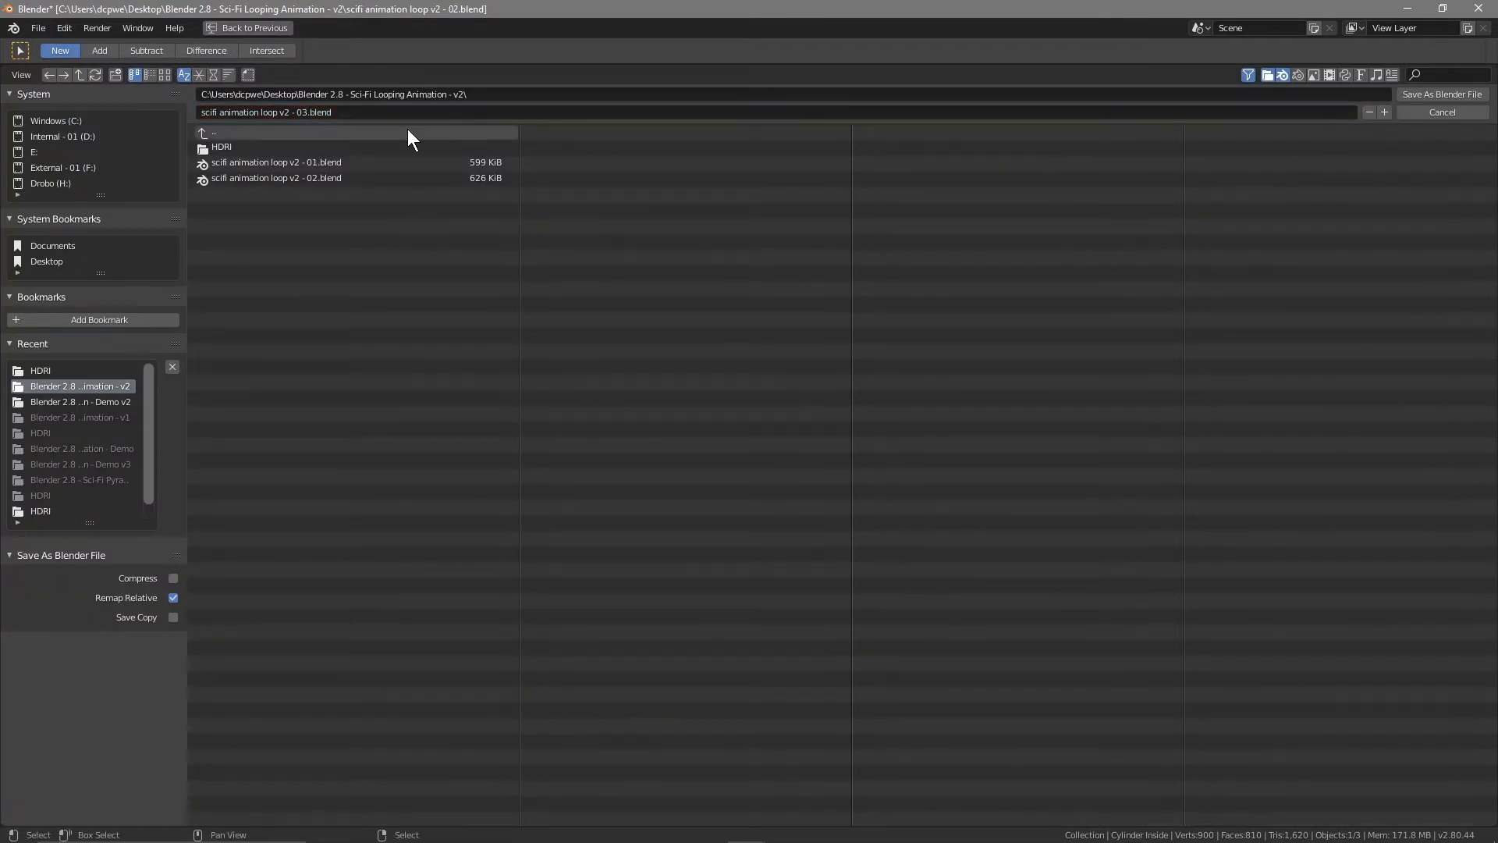
pyautogui.click(1408, 94)
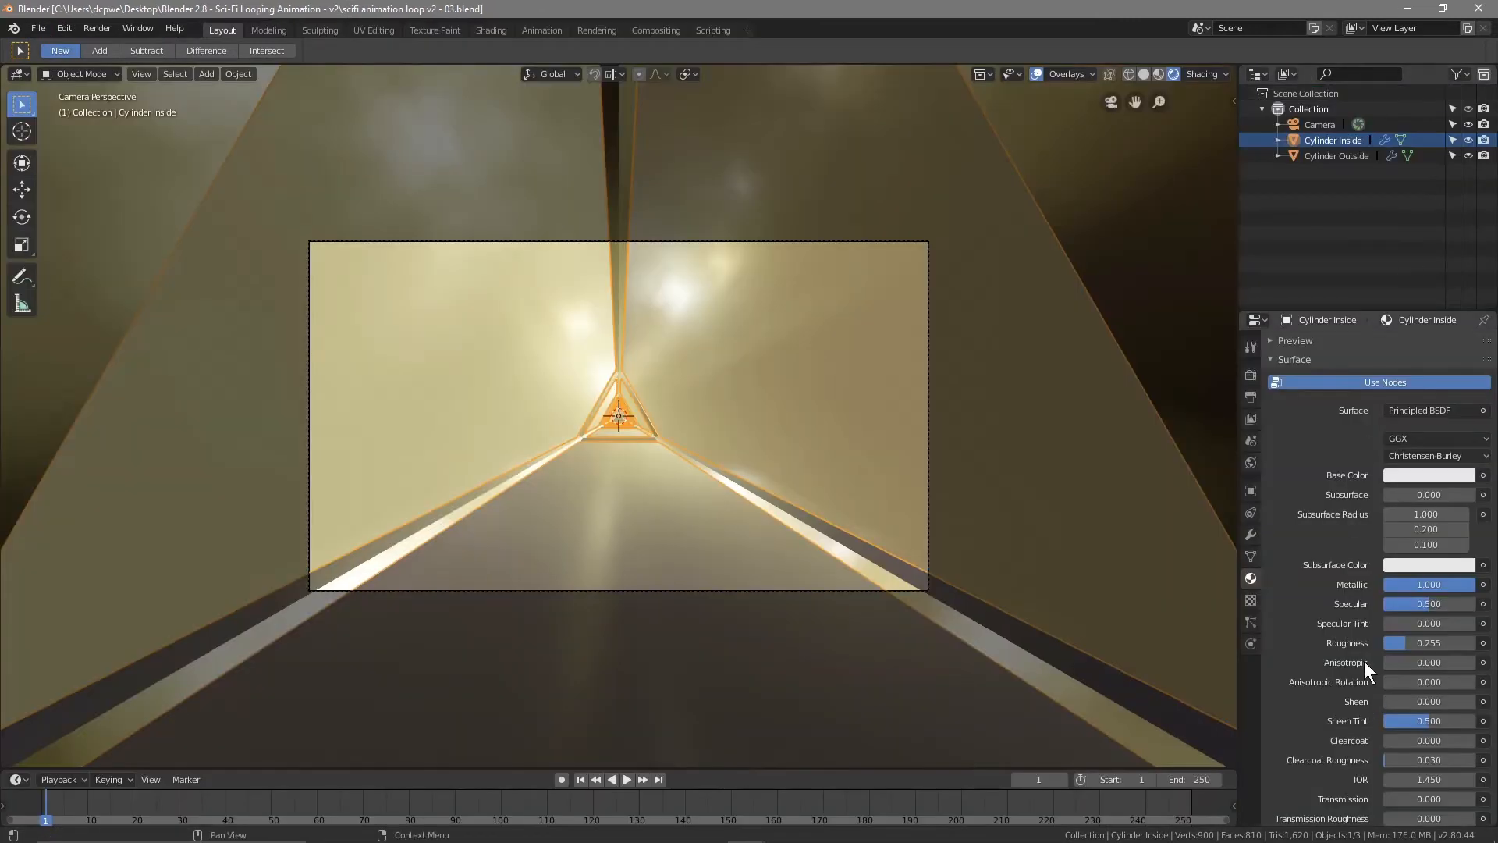
# Change the Cylinder Inside material's blend mode to Multiply
pyautogui.scroll(-8, 1373, 684)
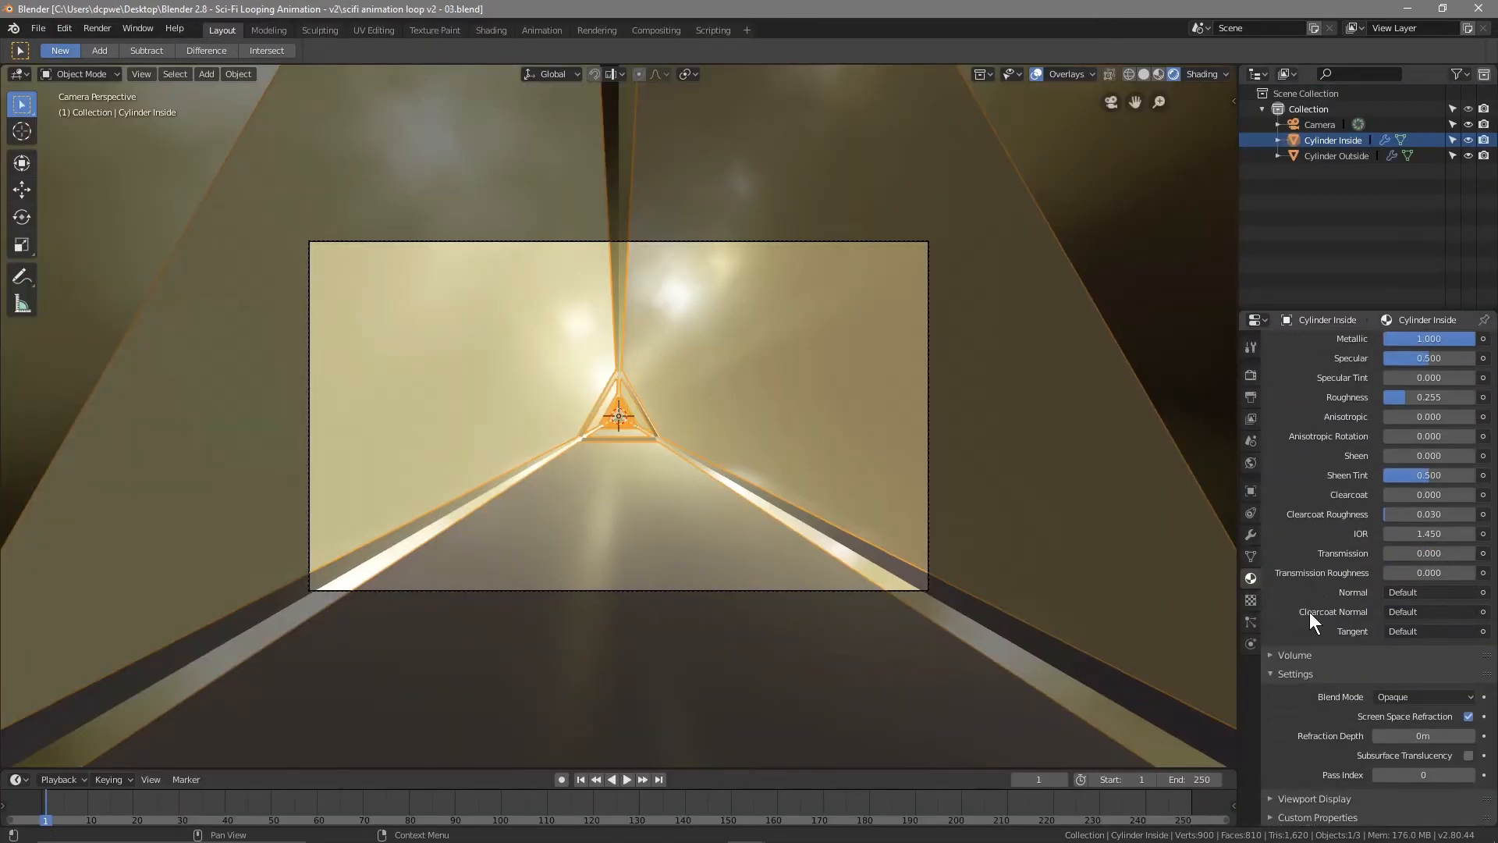
pyautogui.click(1428, 697)
pyautogui.click(1409, 648)
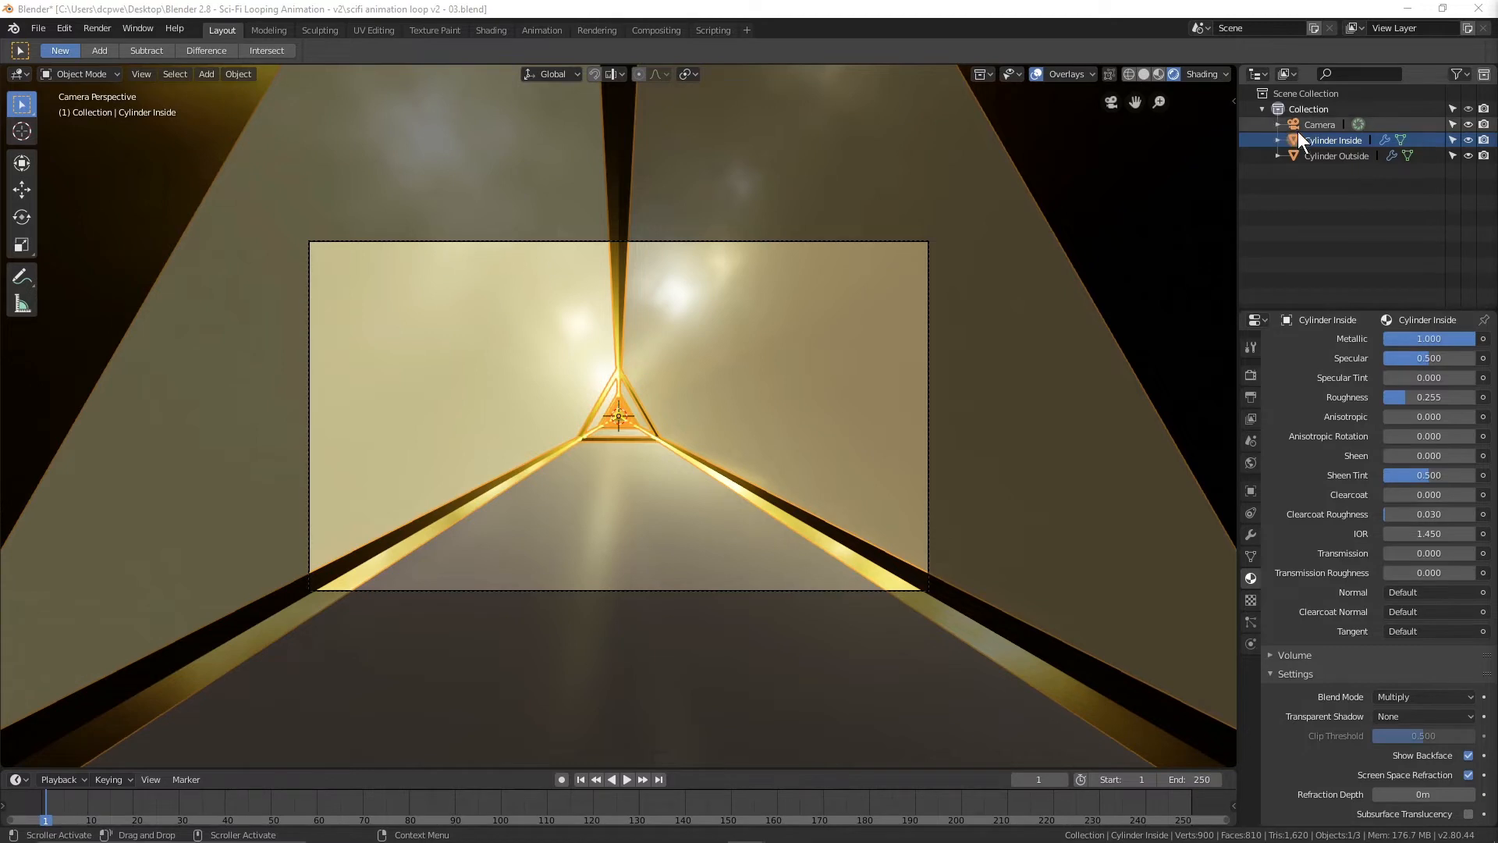
# Add a new material to Cylinder Outside and name it Cylinder Outside
pyautogui.click(1332, 157)
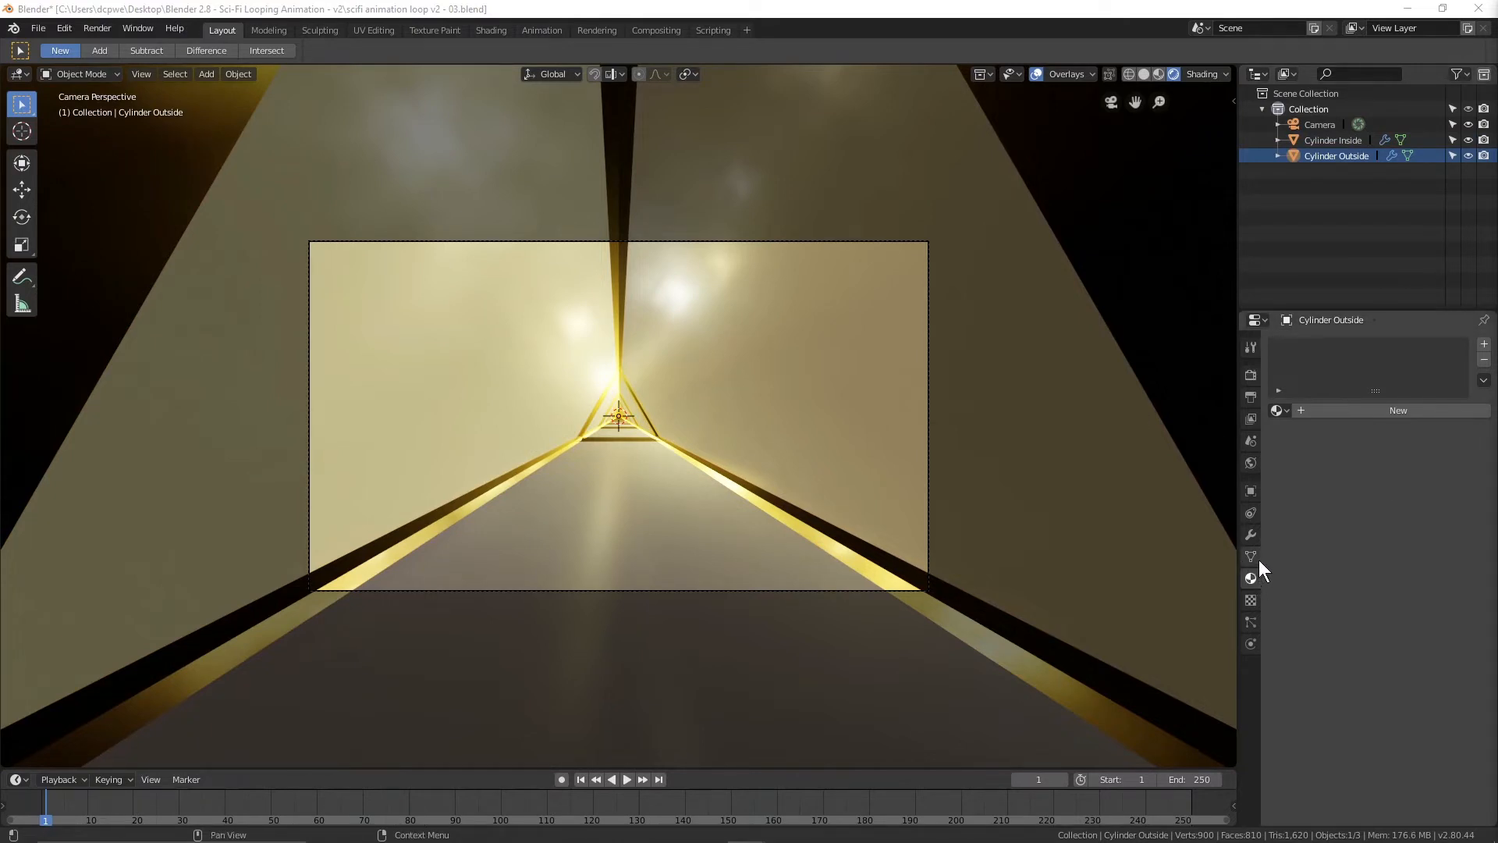
pyautogui.click(1251, 577)
pyautogui.click(1332, 140)
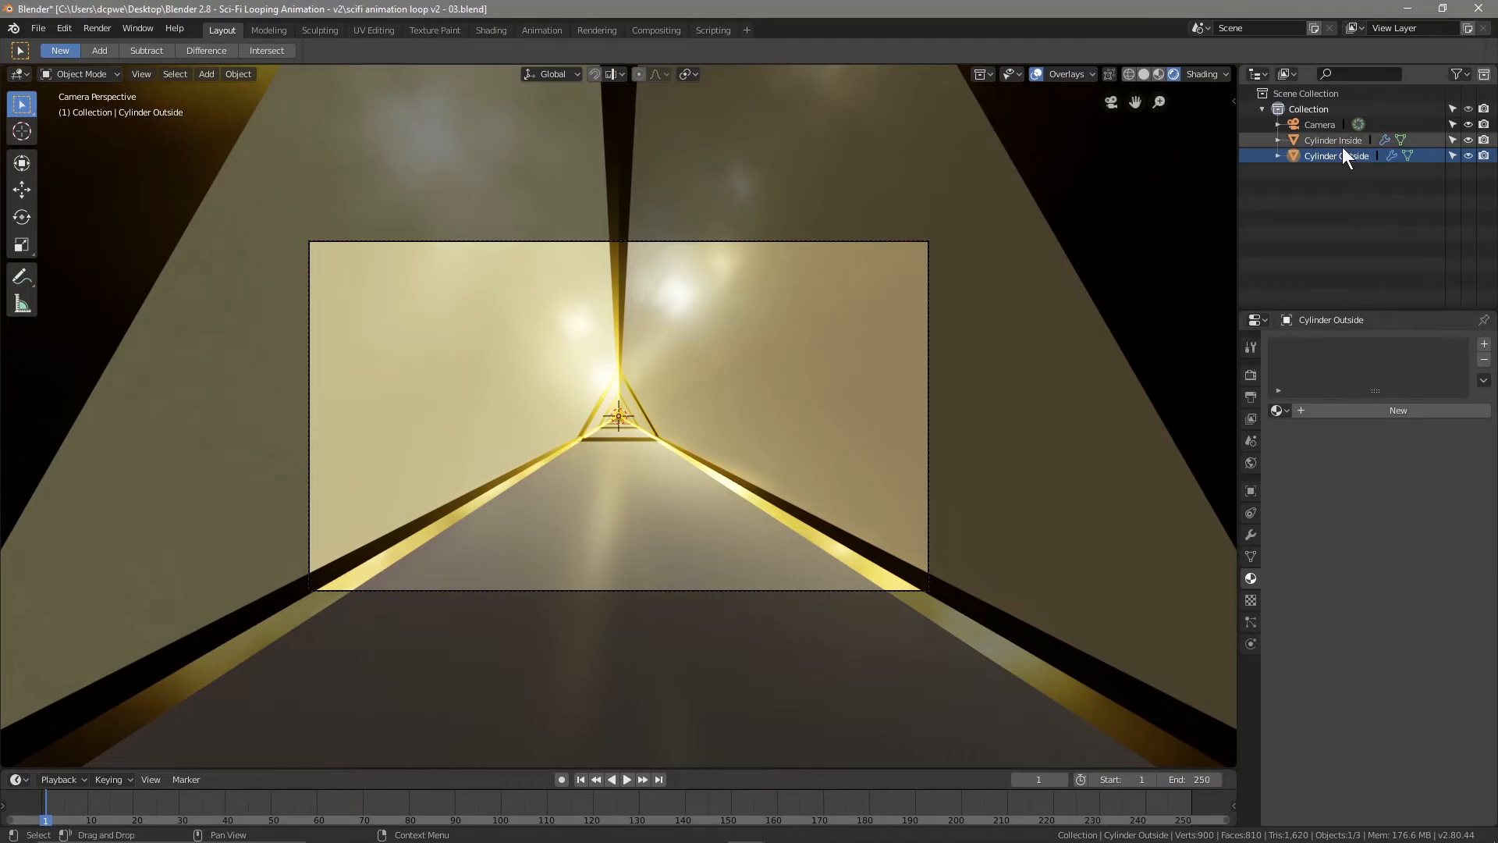
pyautogui.doubleClick(1330, 156)
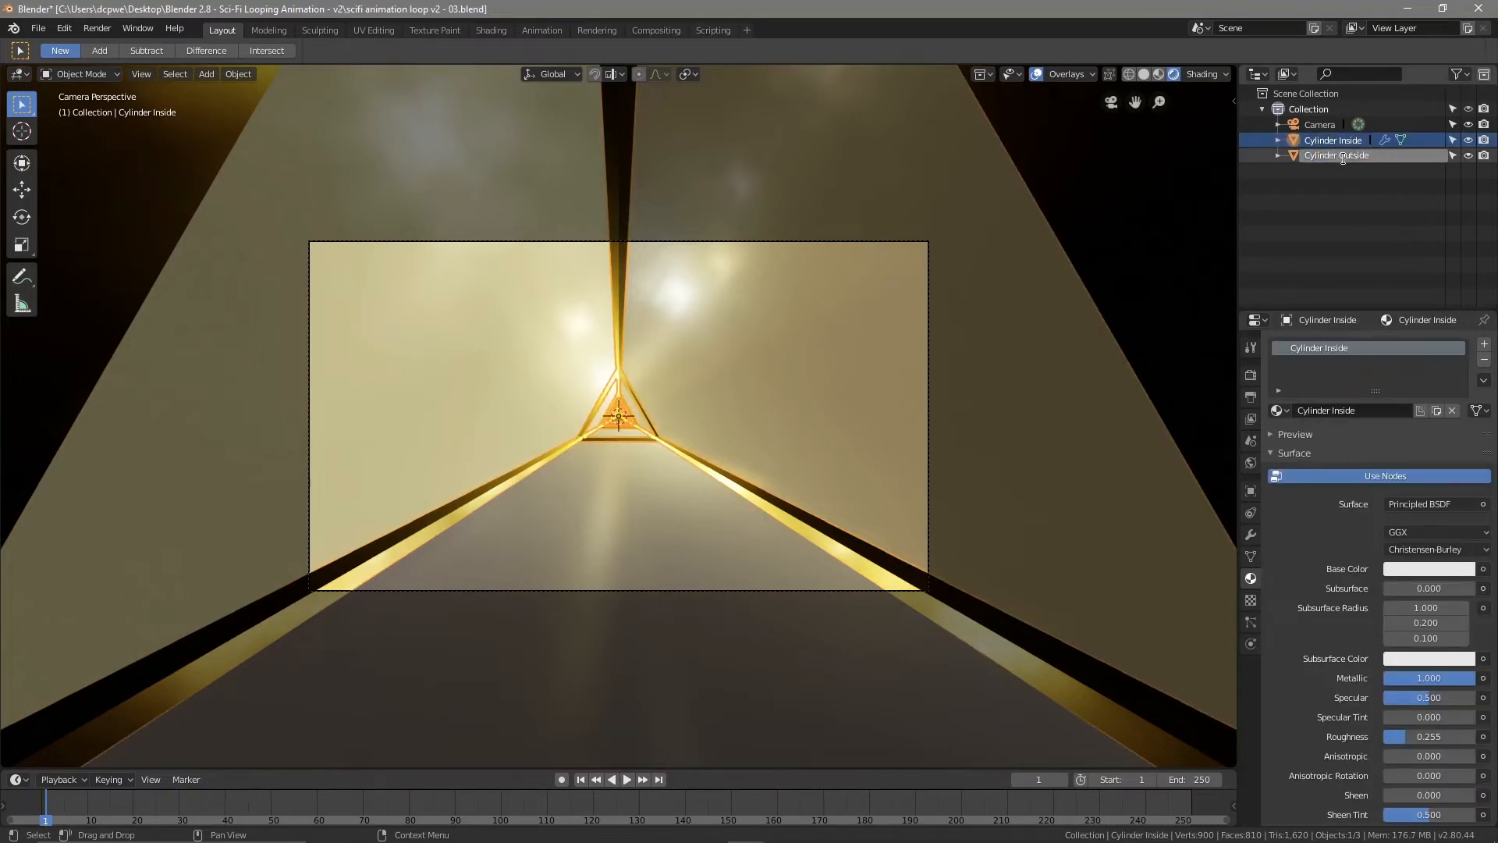
pyautogui.click(1253, 580)
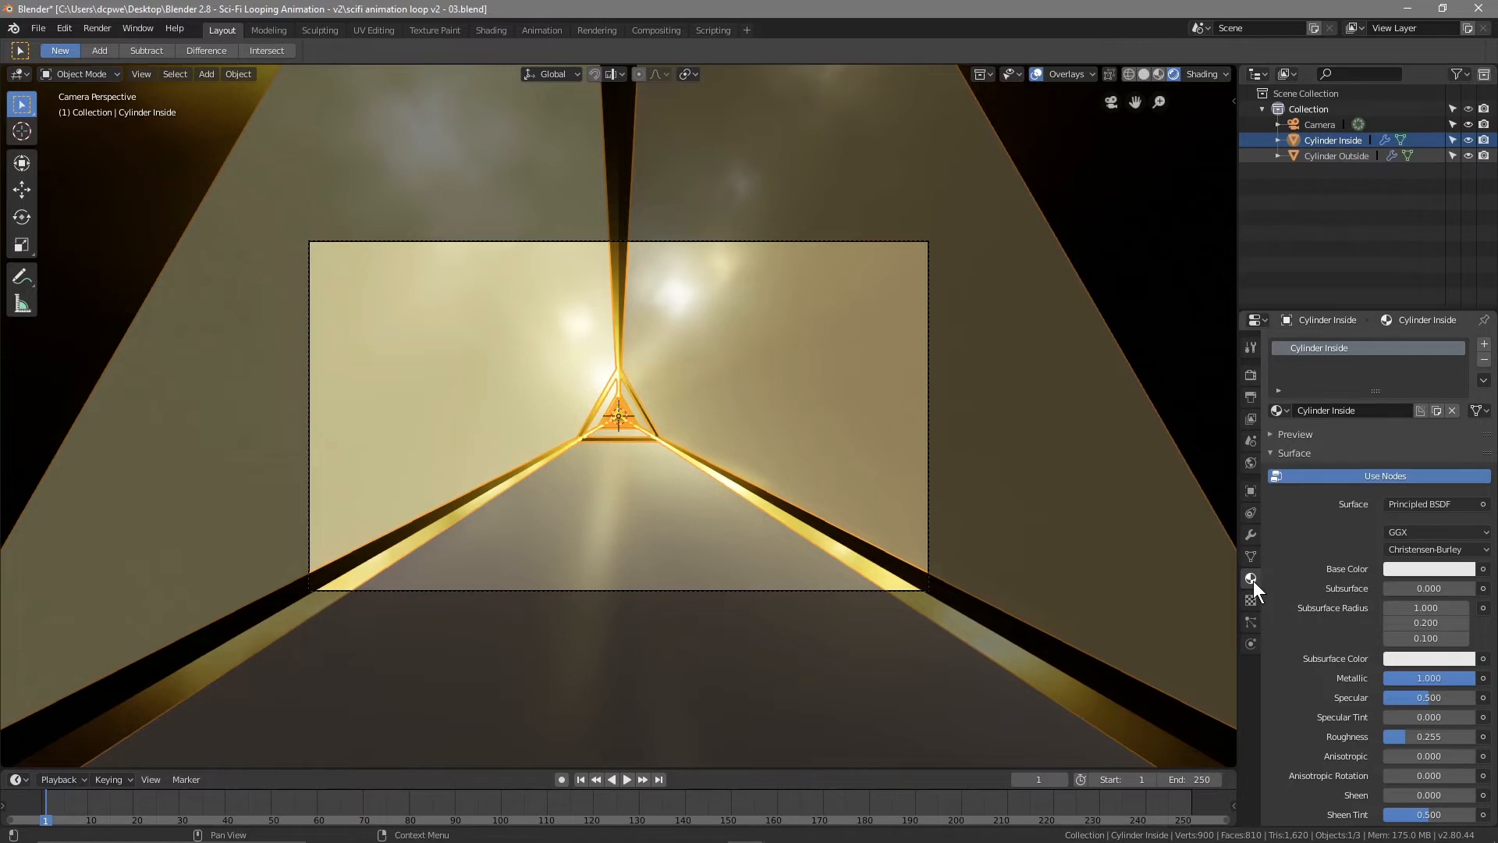
pyautogui.click(1334, 156)
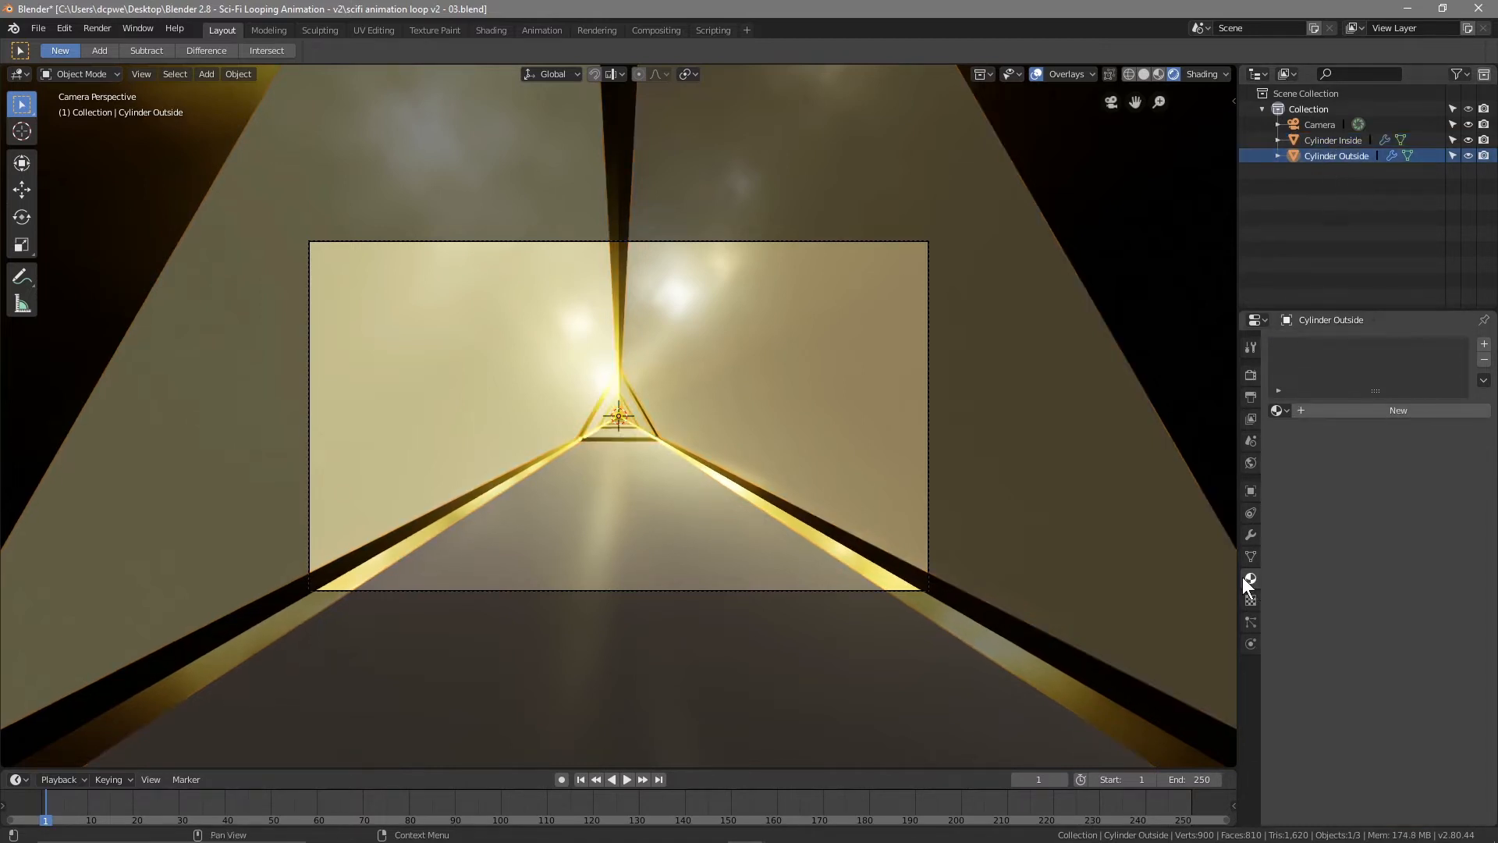
pyautogui.click(1357, 409)
pyautogui.click(1337, 411)
pyautogui.write('Cylinder Outside')
pyautogui.press('Return')
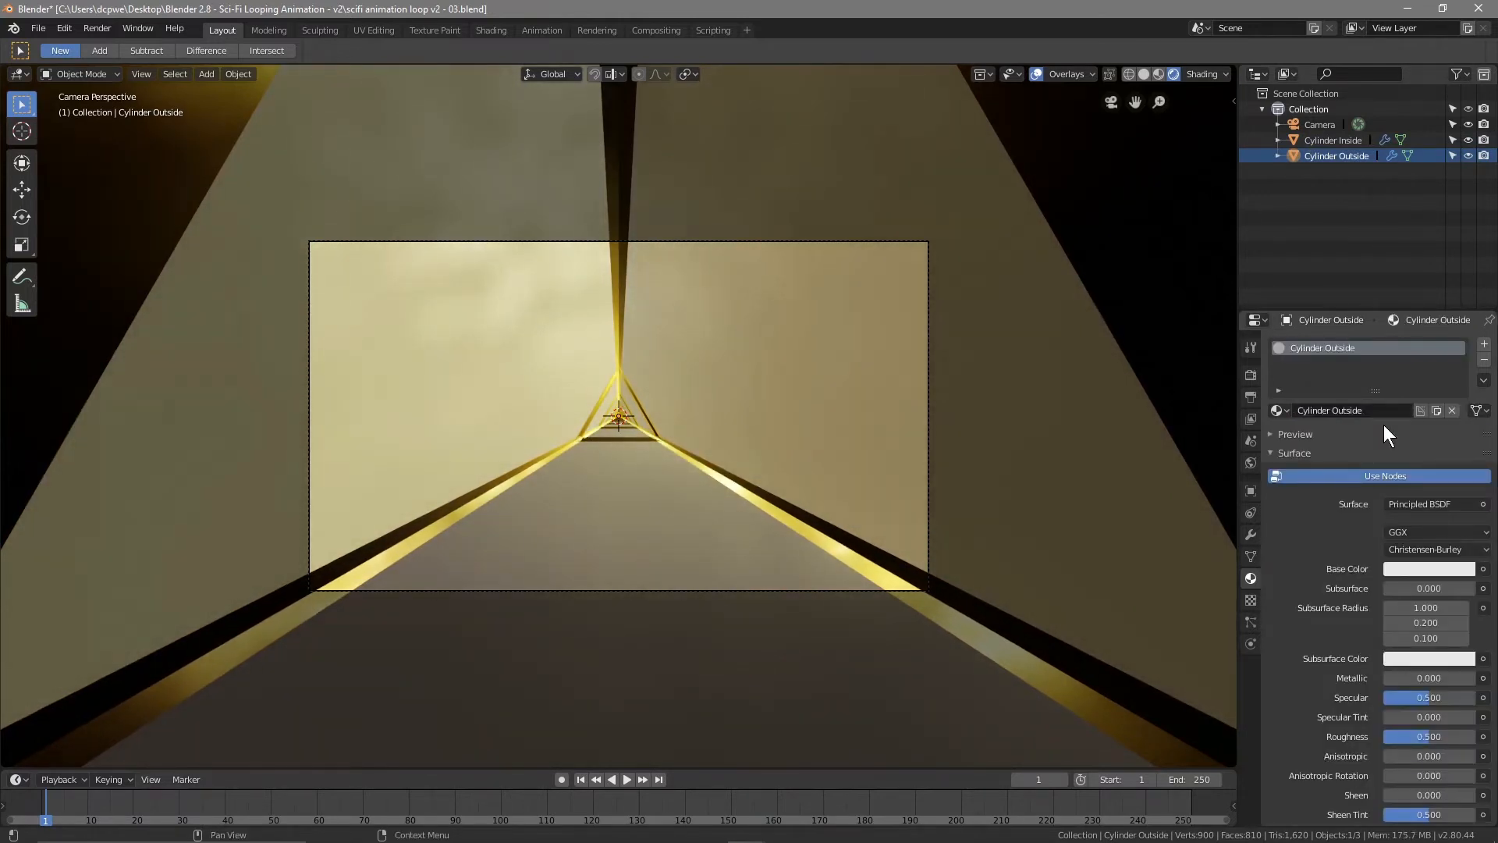
# Set the Cylinder Outside material's base color to black and its Roughness to 0.191
pyautogui.click(1461, 568)
pyautogui.moveTo(1463, 355); pyautogui.dragTo(1458, 472)
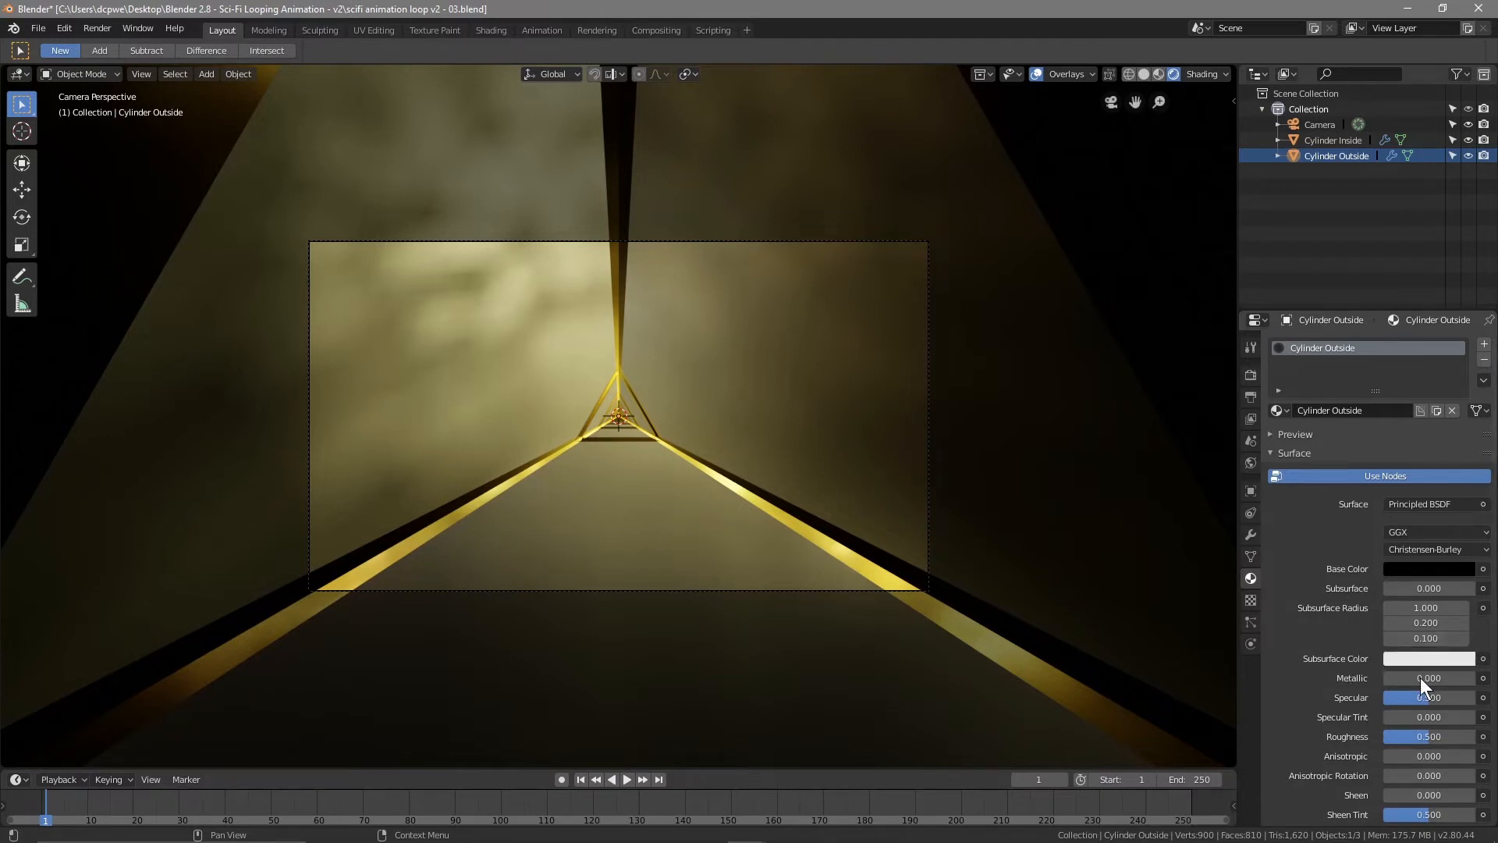
pyautogui.moveTo(1425, 732)
pyautogui.mouseDown()
pyautogui.moveTo(1396, 733)
pyautogui.moveTo(1449, 742)
pyautogui.mouseUp()
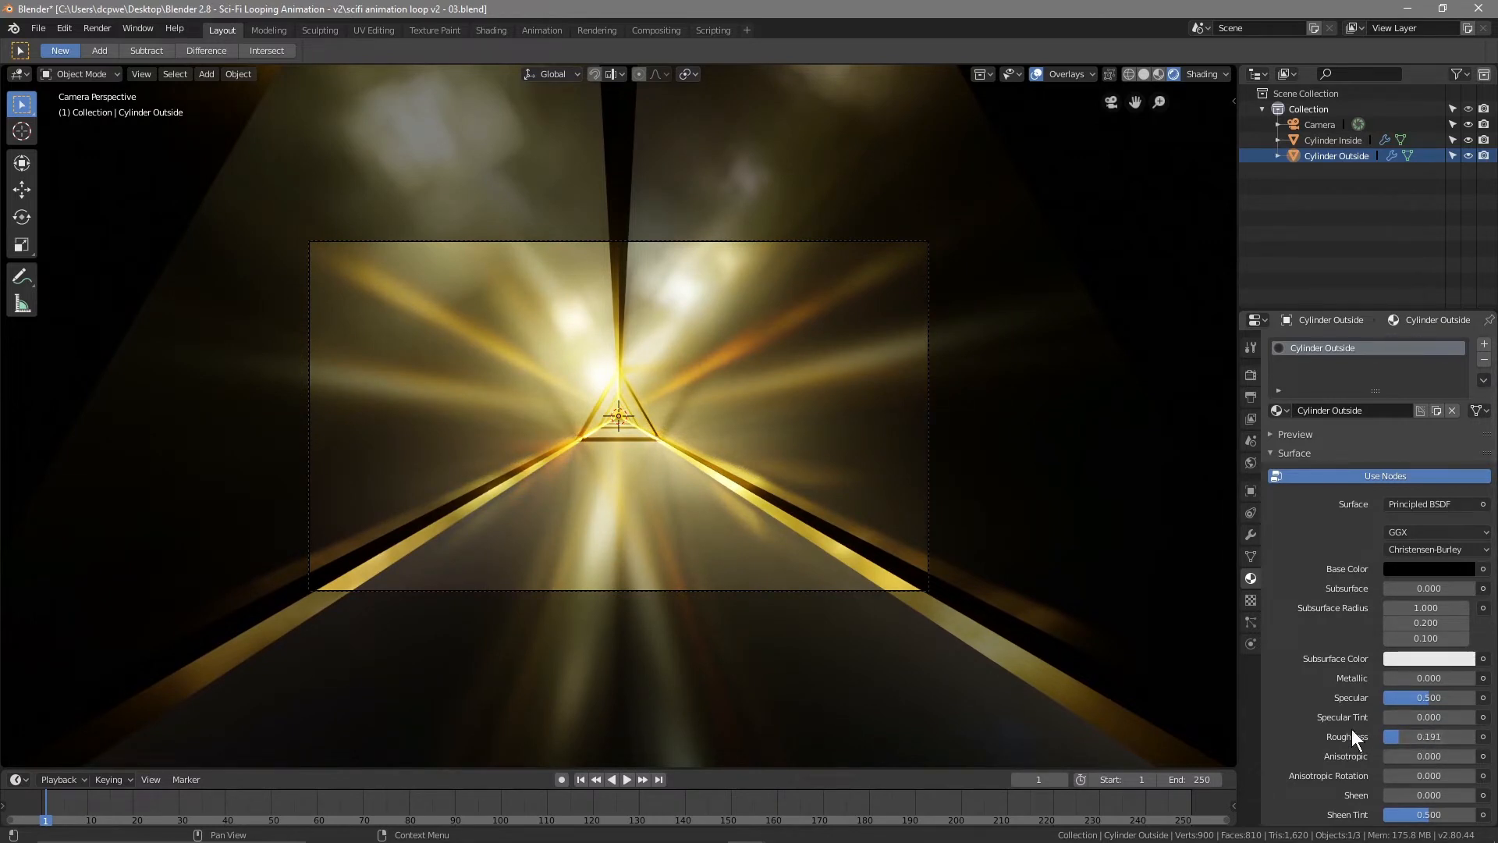
pyautogui.scroll(-5, 1320, 714)
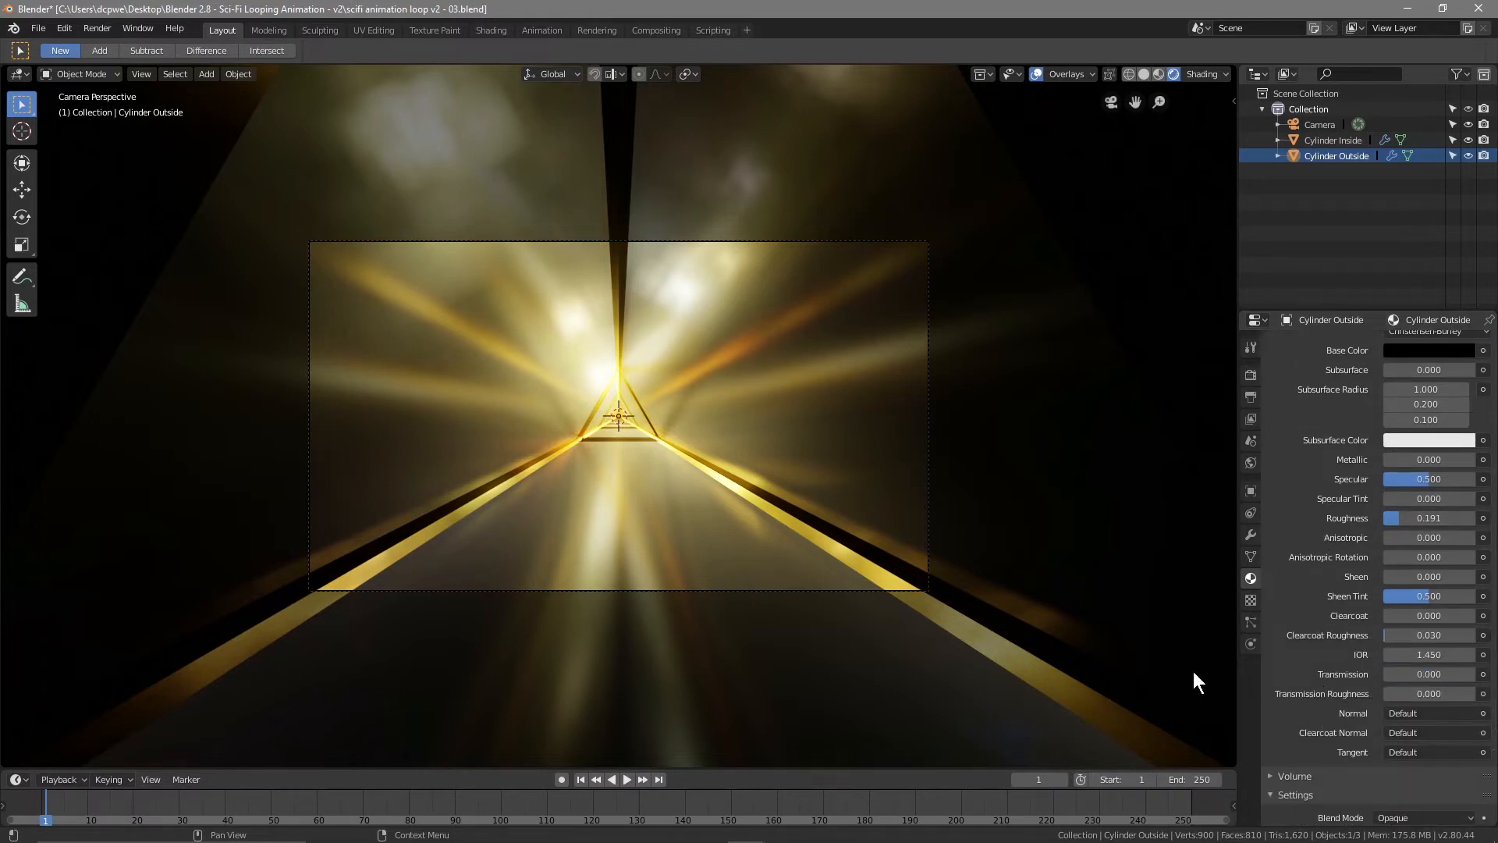
pyautogui.scroll(5, 1369, 608)
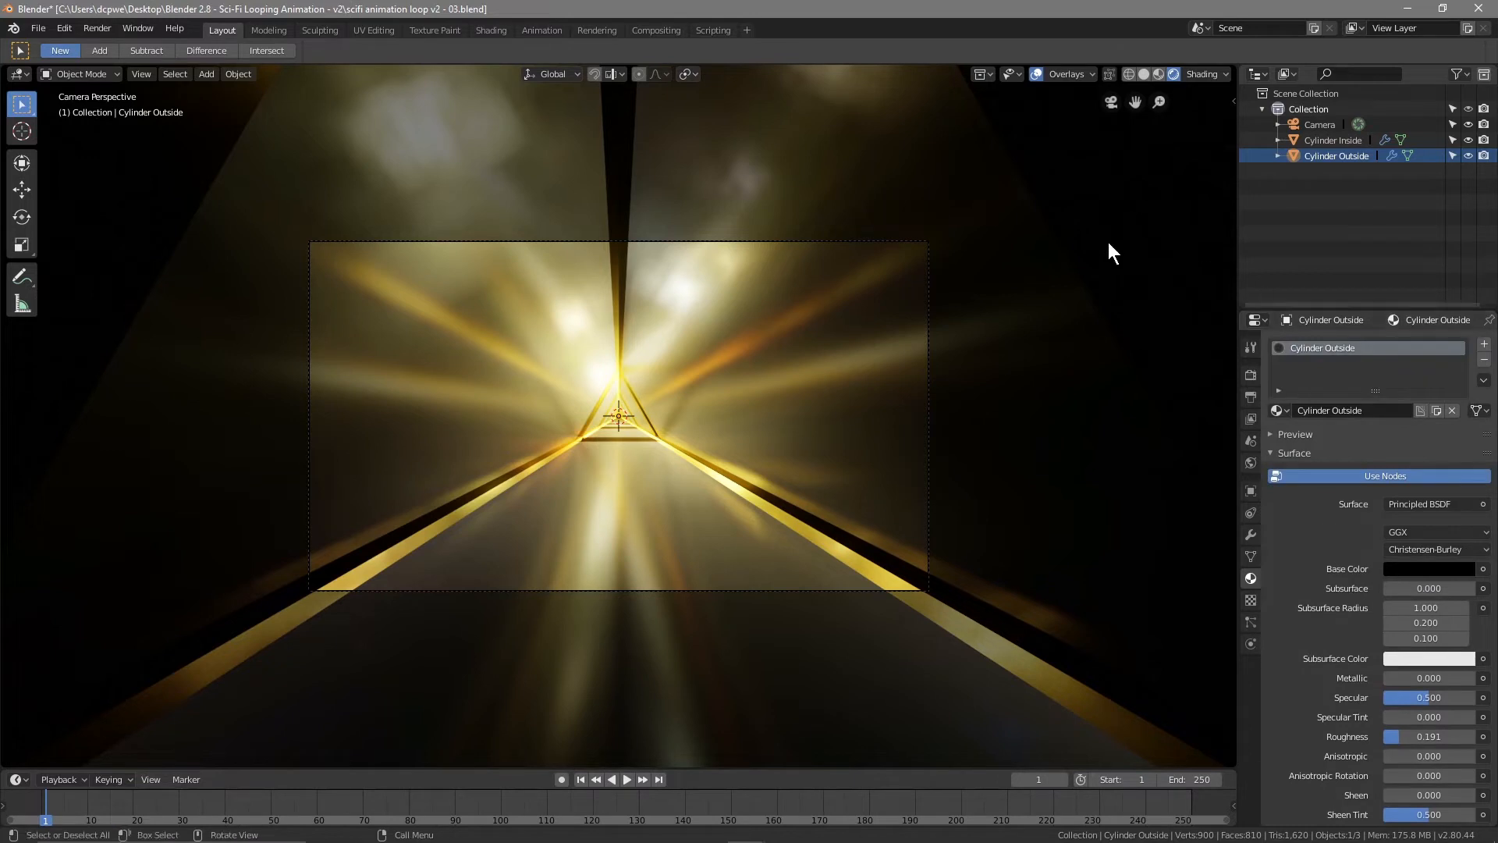
# Preview moving the camera along the tunnel by varying its X location, and set it back to -4 m
pyautogui.click(1314, 127)
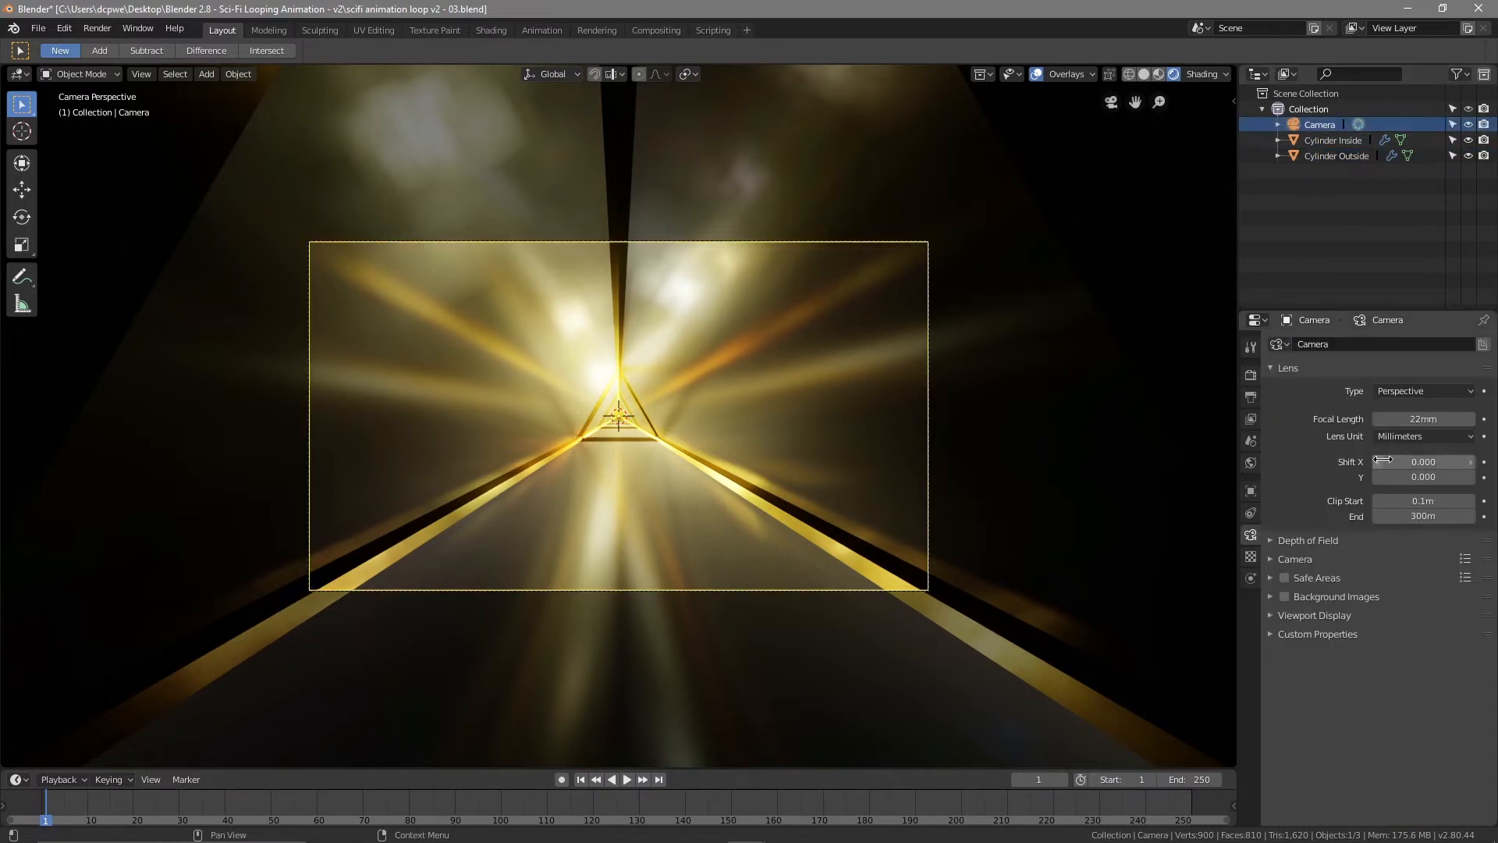
pyautogui.click(1250, 491)
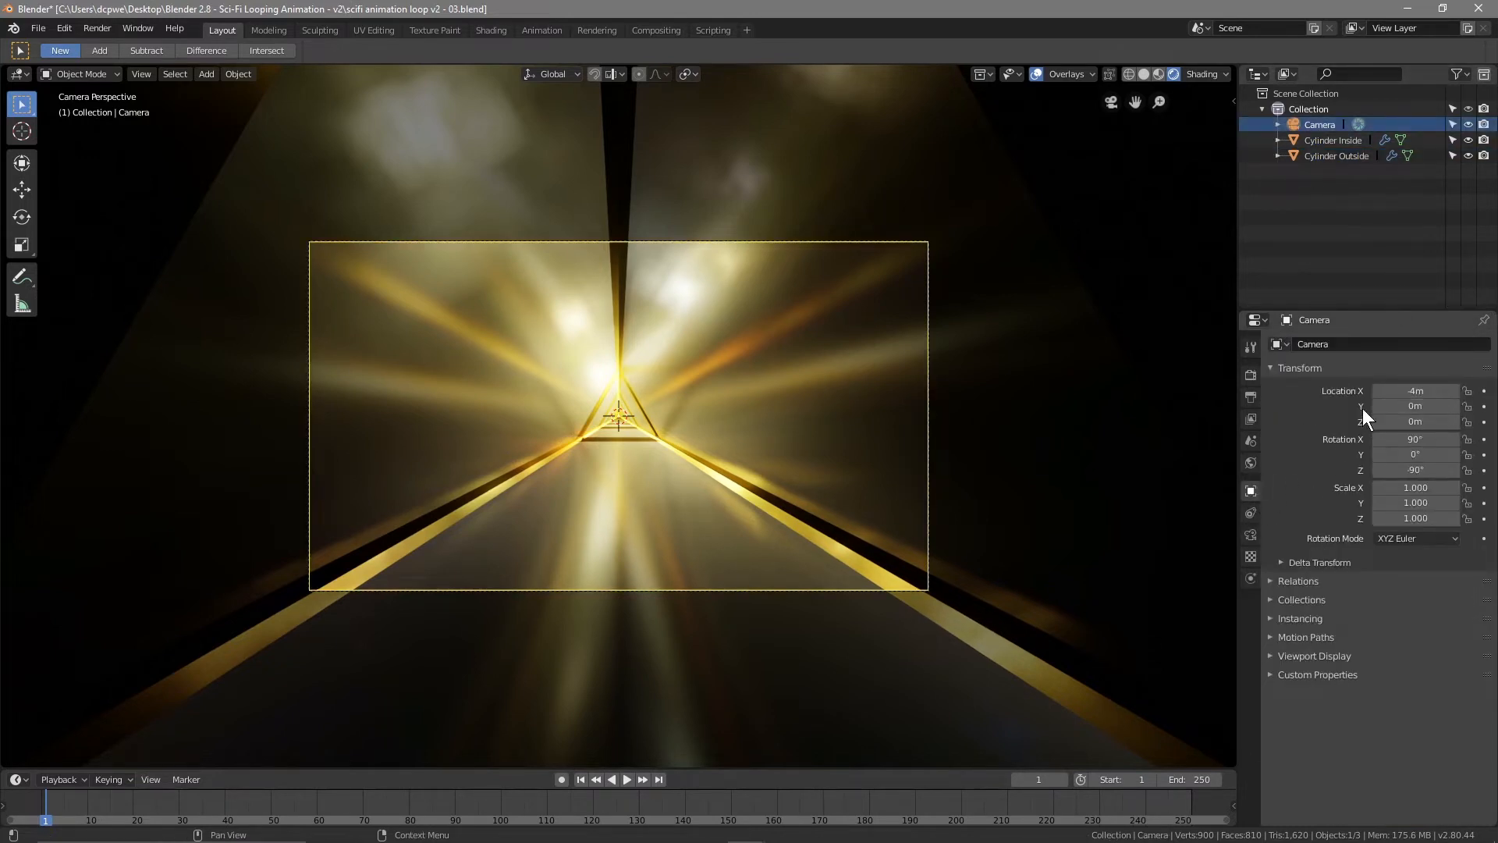
pyautogui.moveTo(1416, 392); pyautogui.dragTo(1493, 392)
pyautogui.moveTo(1404, 390); pyautogui.dragTo(1341, 390)
pyautogui.click(1404, 390)
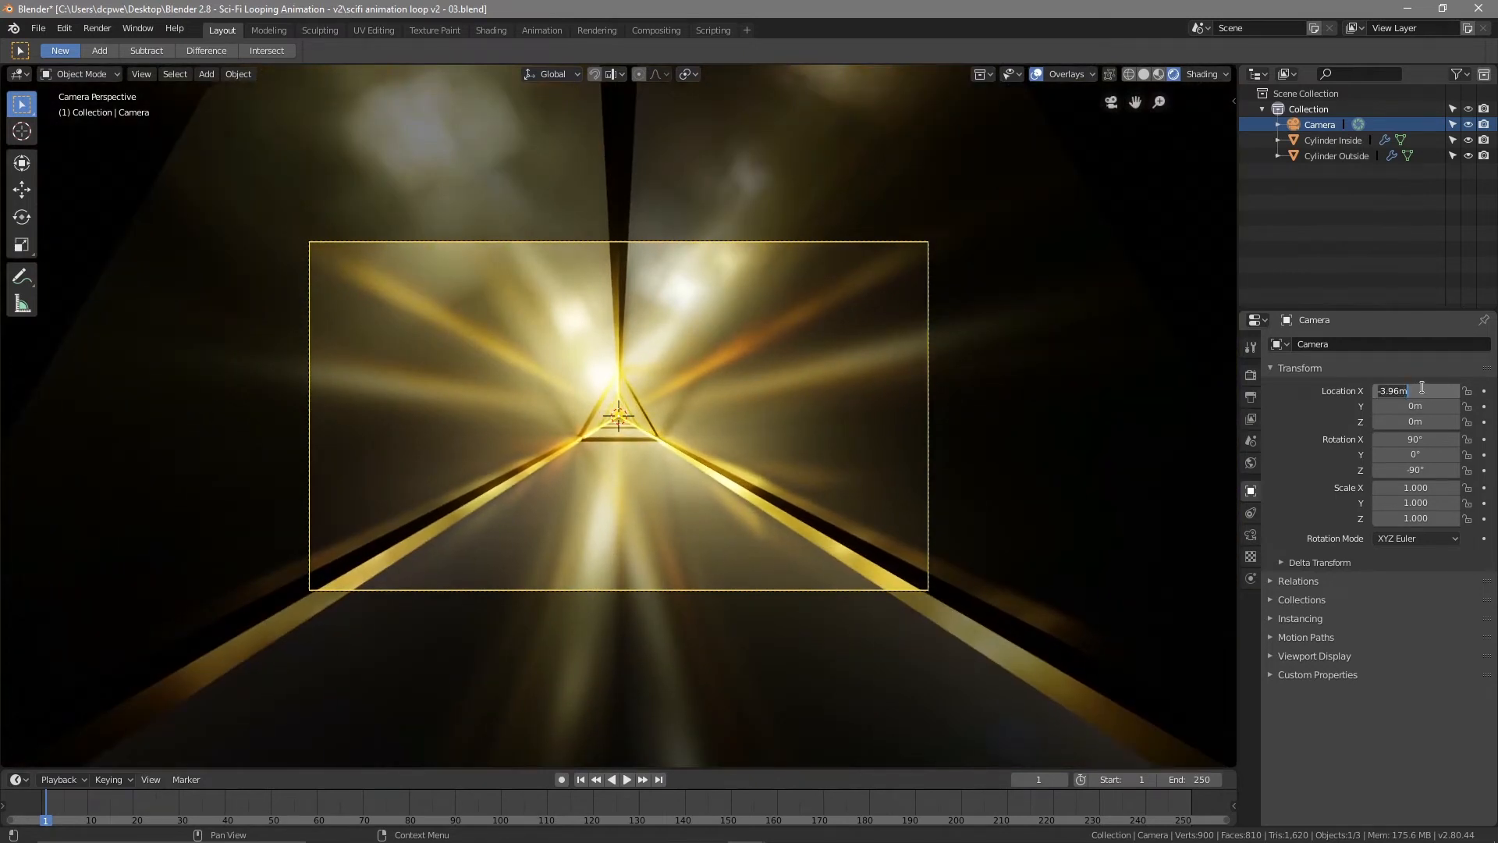
pyautogui.write('-4m')
pyautogui.press('Return')
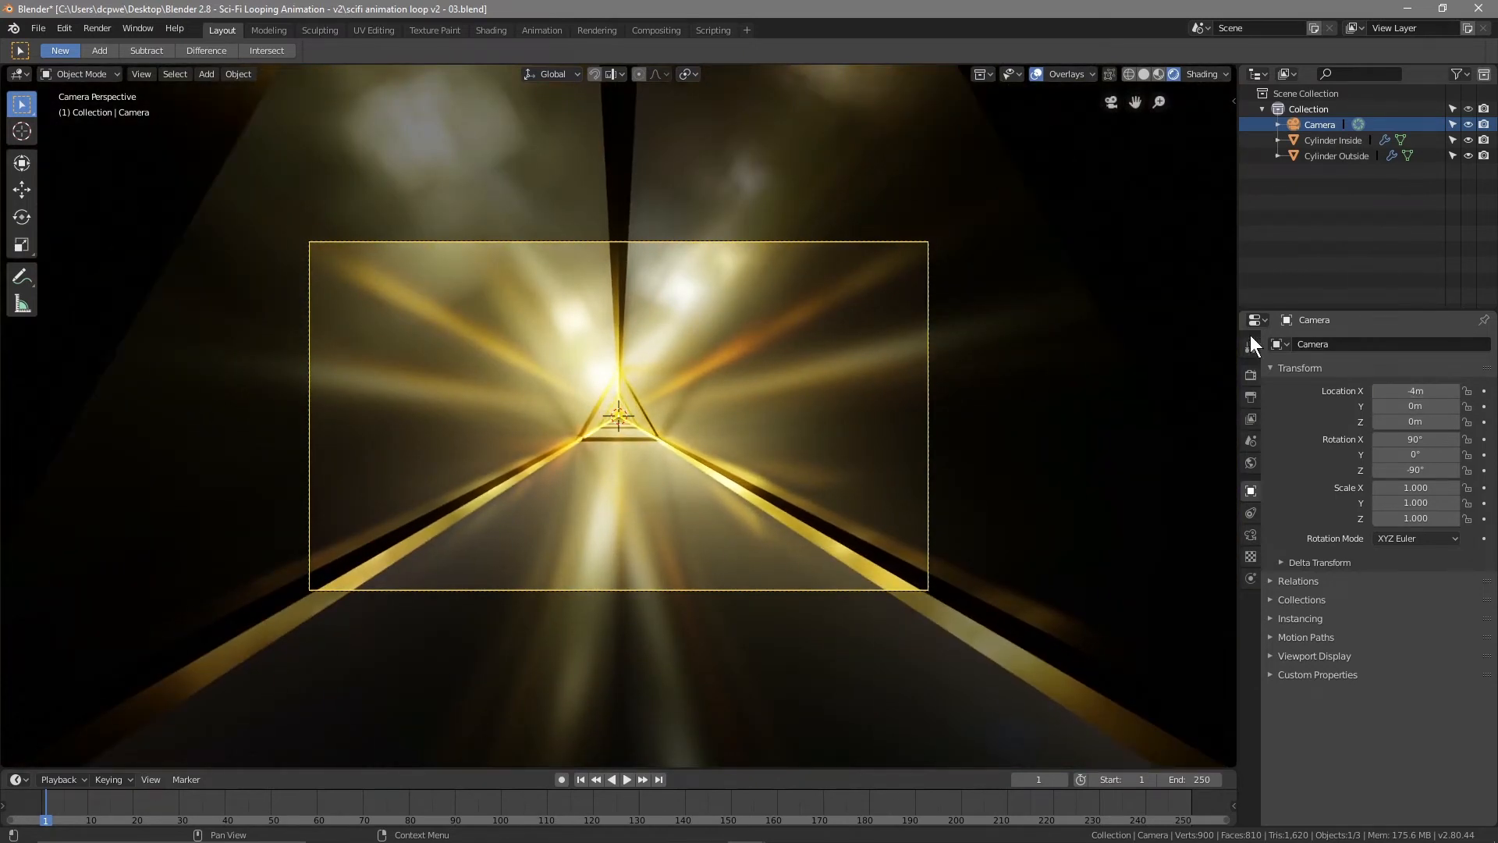
# Save the project and switch to the Shading workspace, viewing the scene through the camera
pyautogui.click(38, 28)
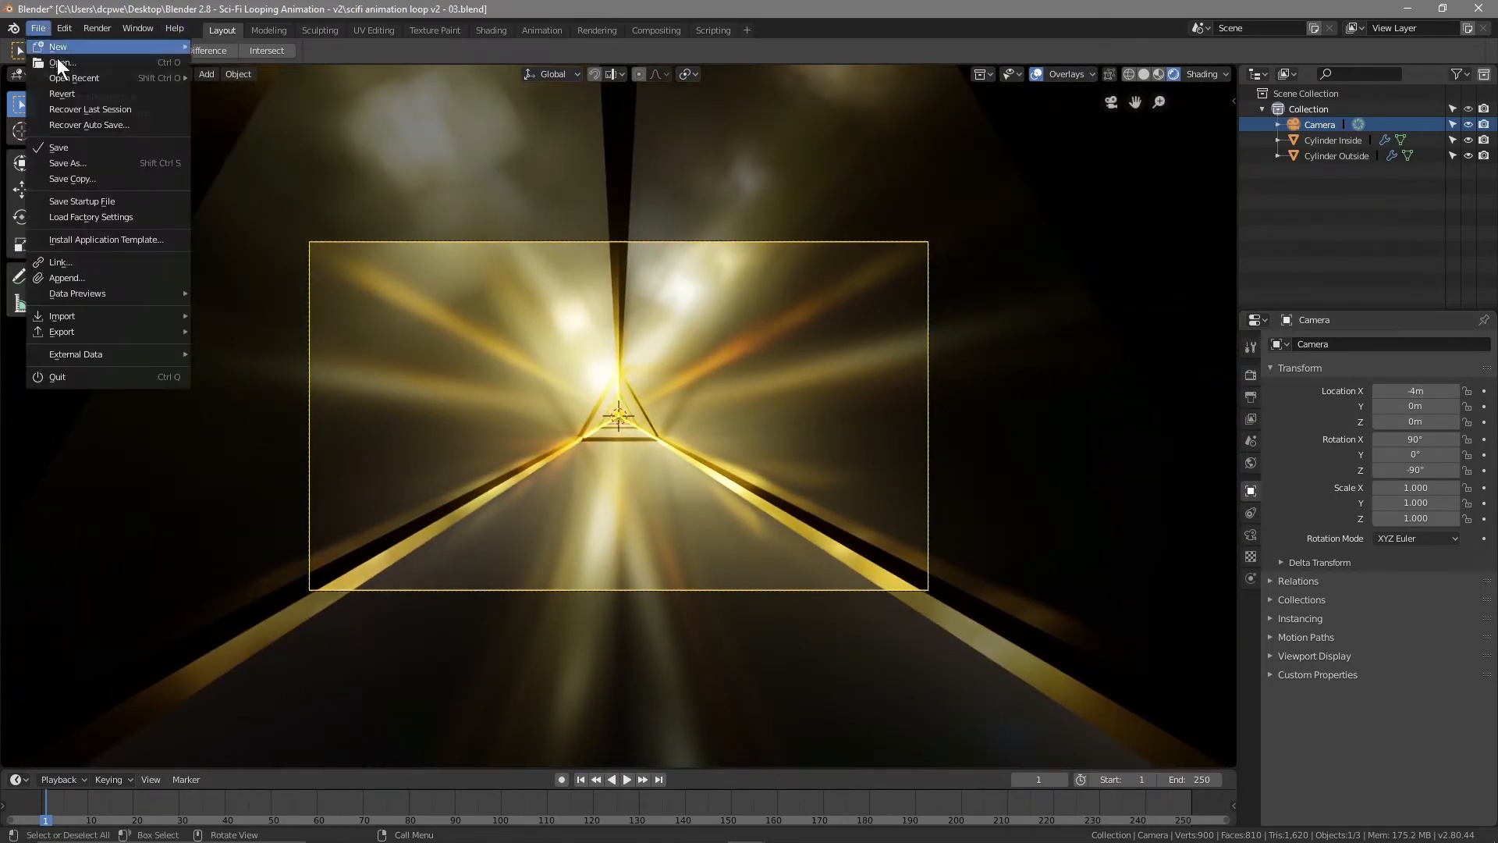
pyautogui.click(78, 148)
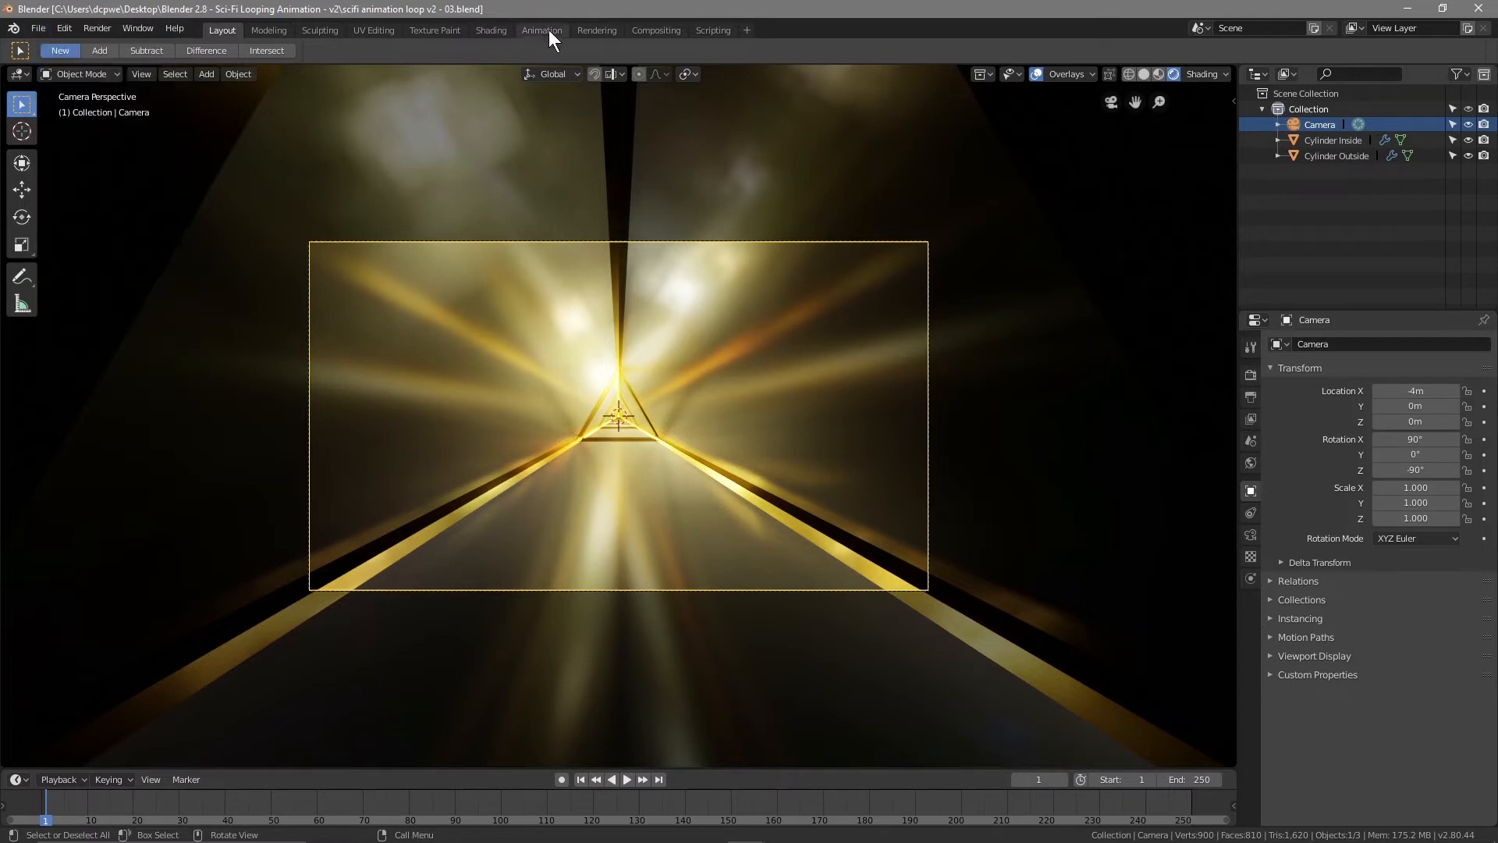
pyautogui.click(496, 31)
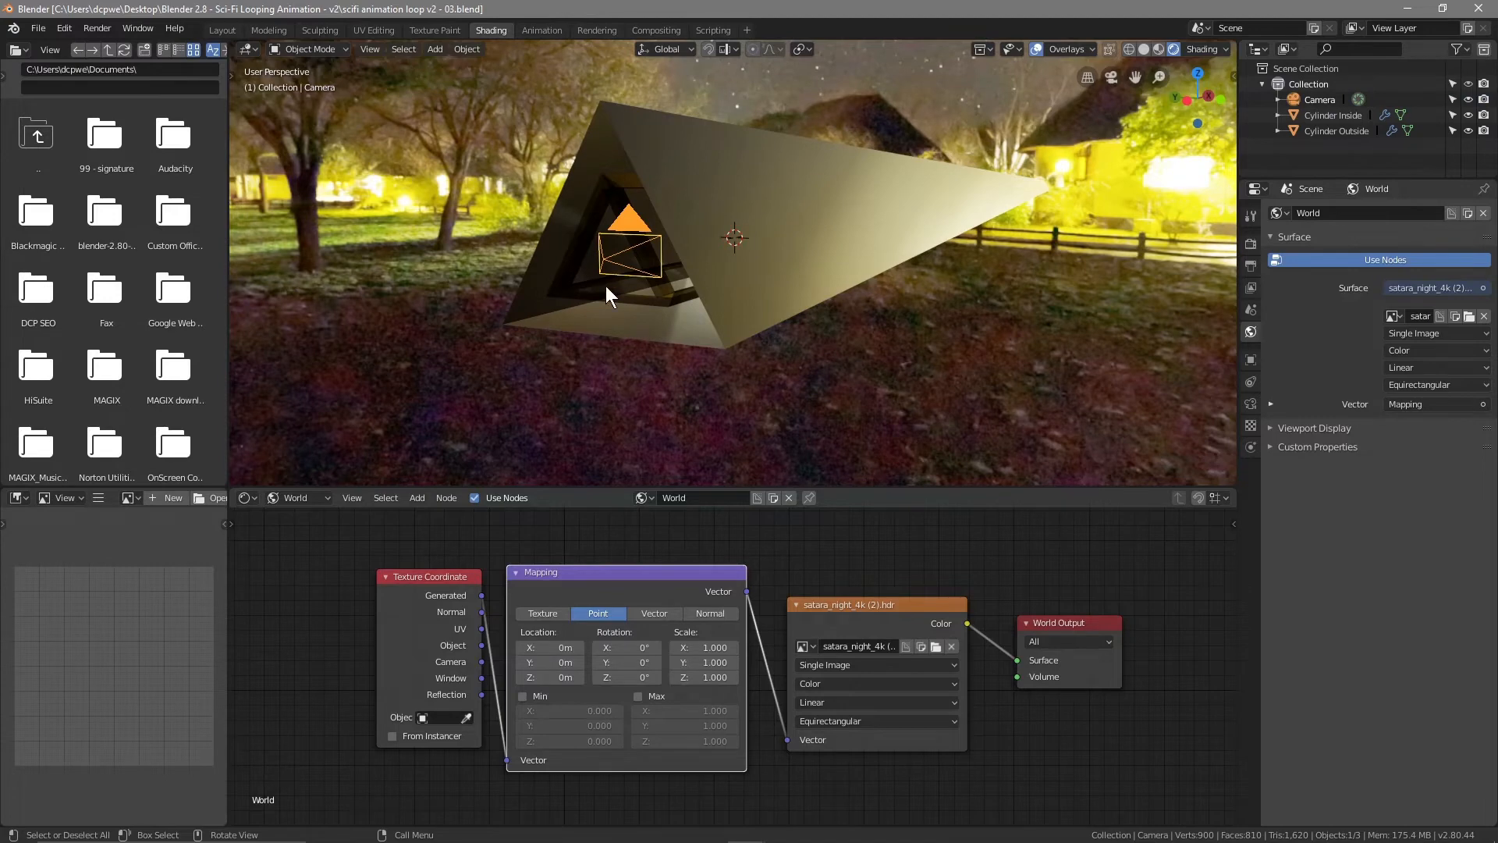
pyautogui.press('KP_0')
# Try rotating the world HDRI about Z in the Mapping node, and reset the Z rotation to 0°
pyautogui.moveTo(624, 677); pyautogui.dragTo(710, 677)
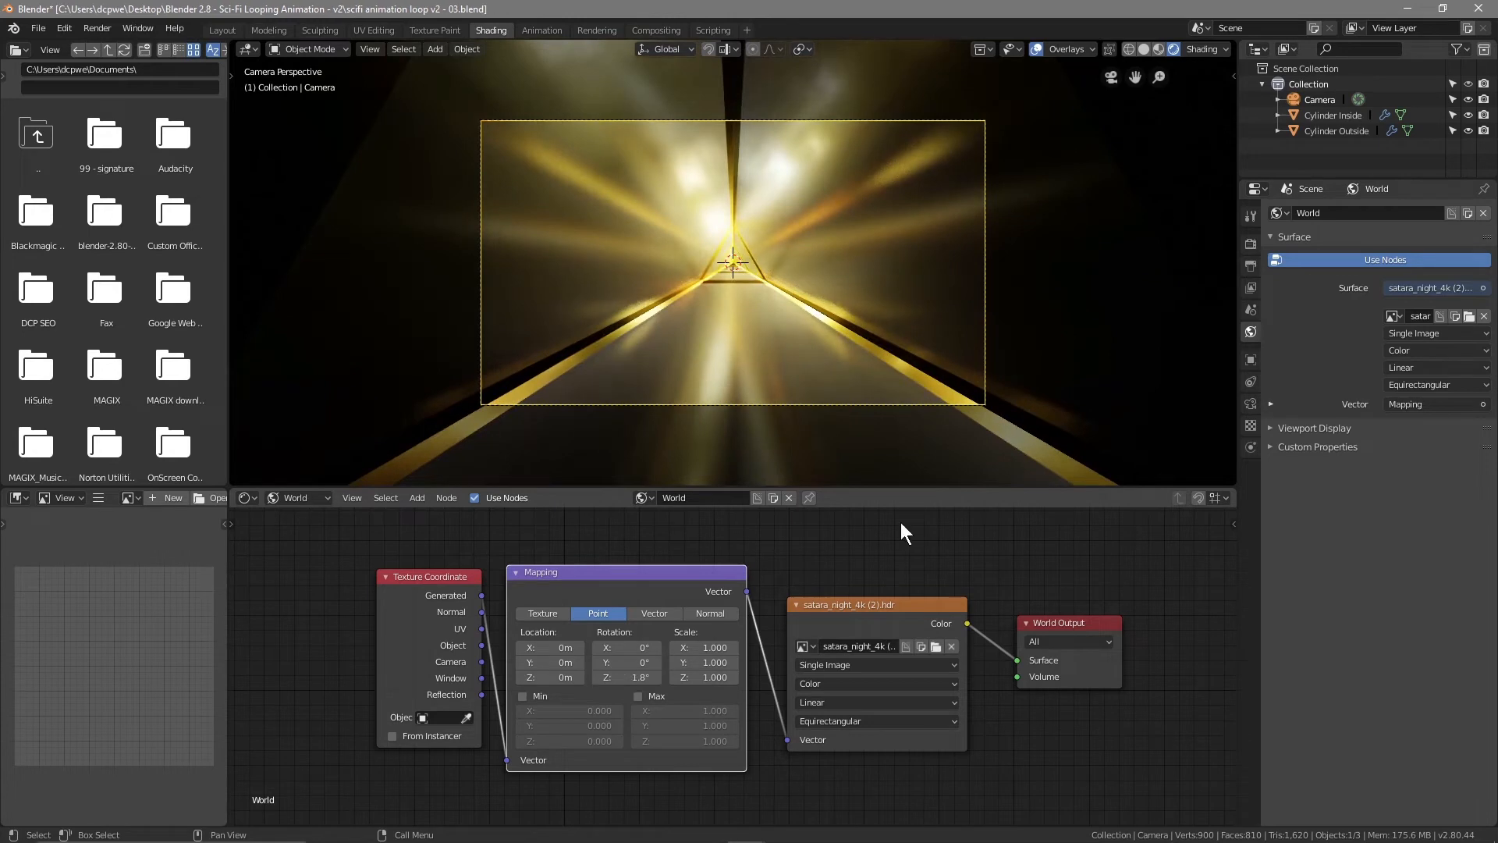
pyautogui.click(1319, 117)
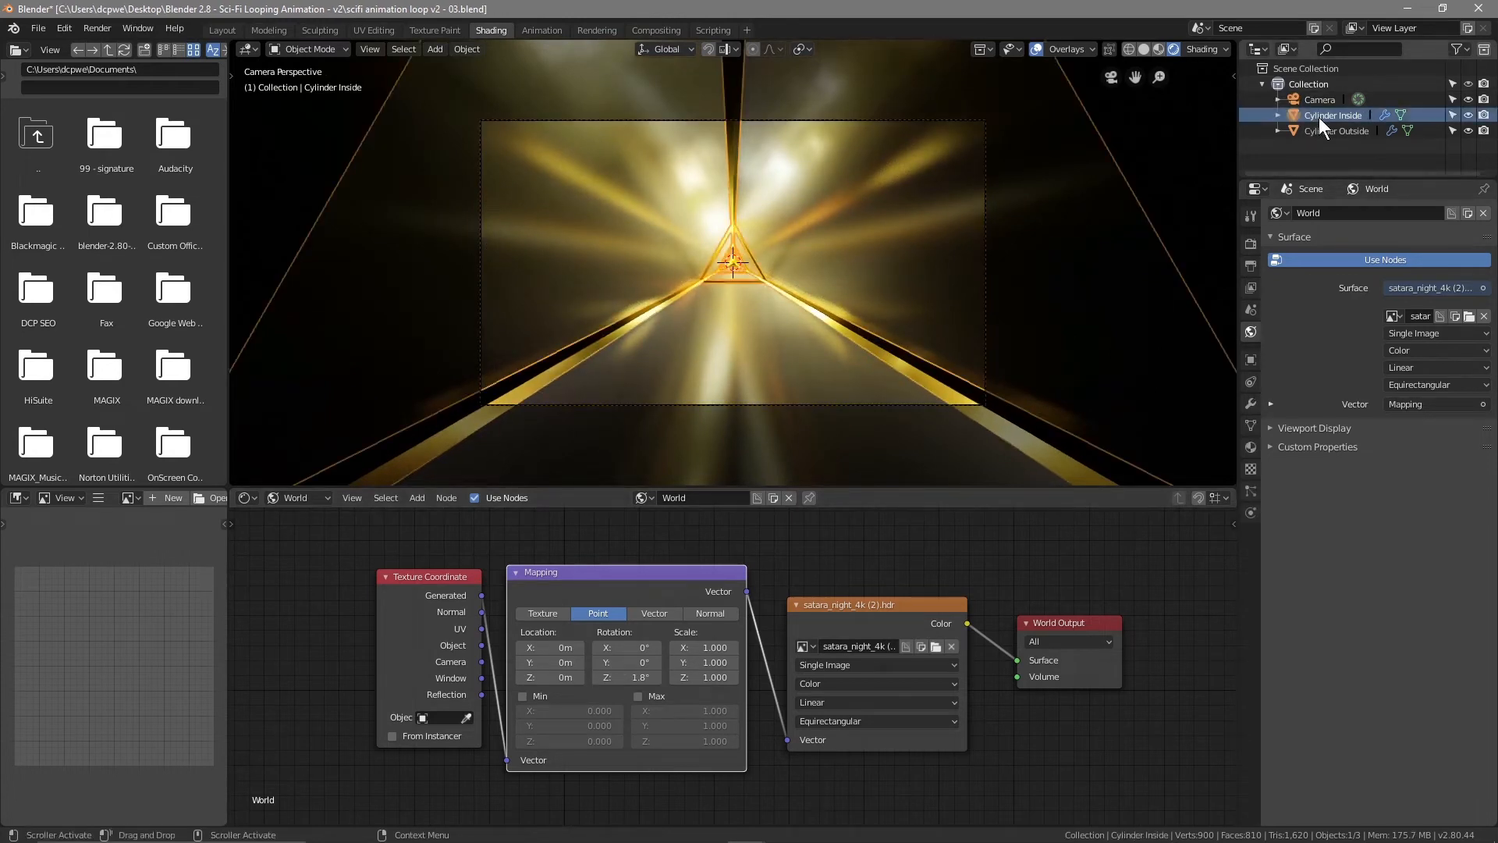
pyautogui.click(626, 678)
pyautogui.write('0')
pyautogui.press('Return')
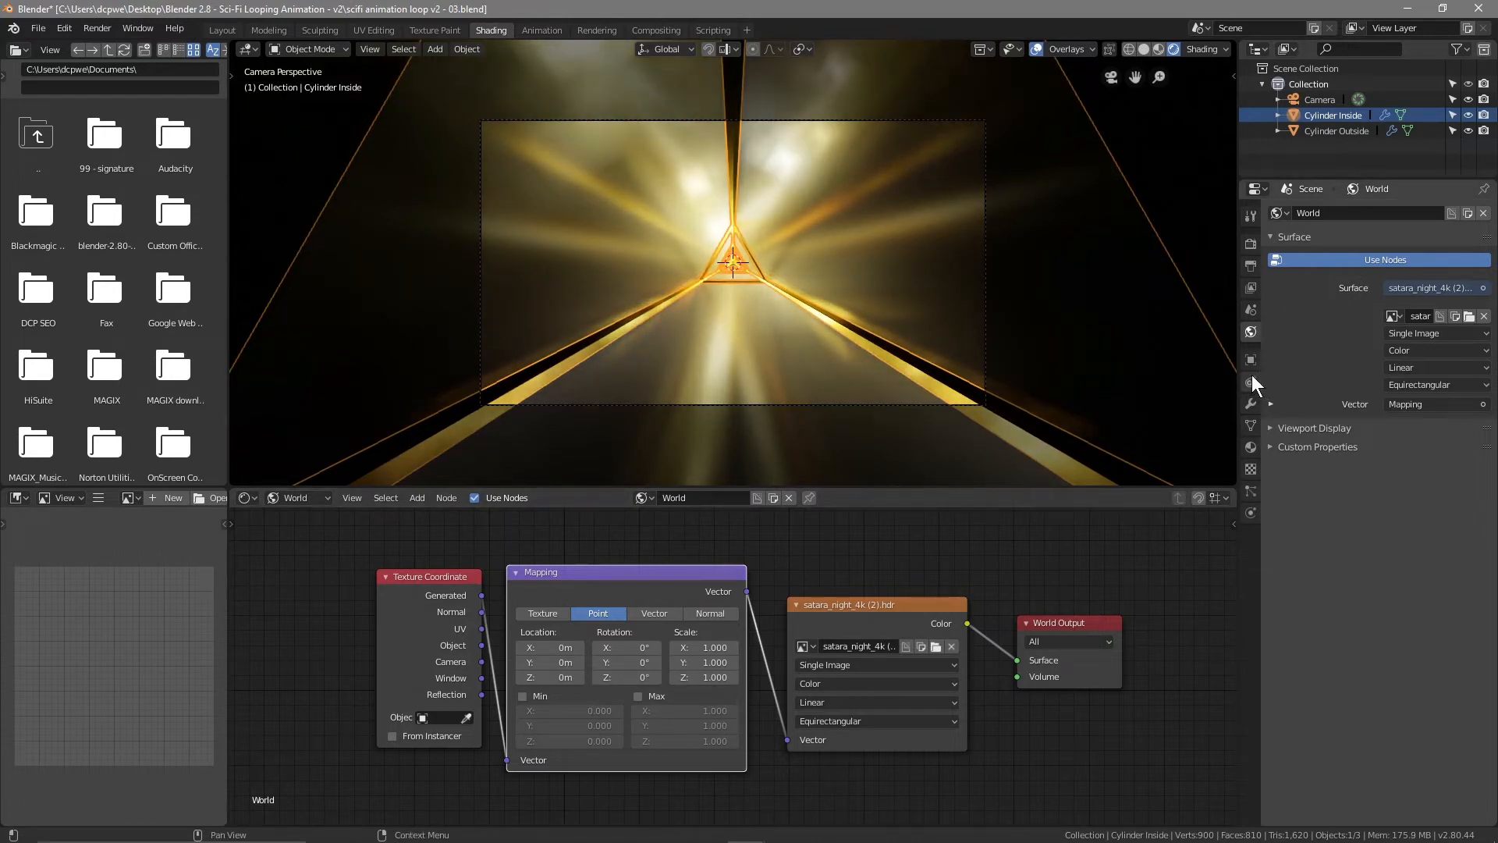
# Set the Wireframe modifier thickness of Cylinder Inside to 0.3 and hide the viewport overlays
pyautogui.click(1249, 402)
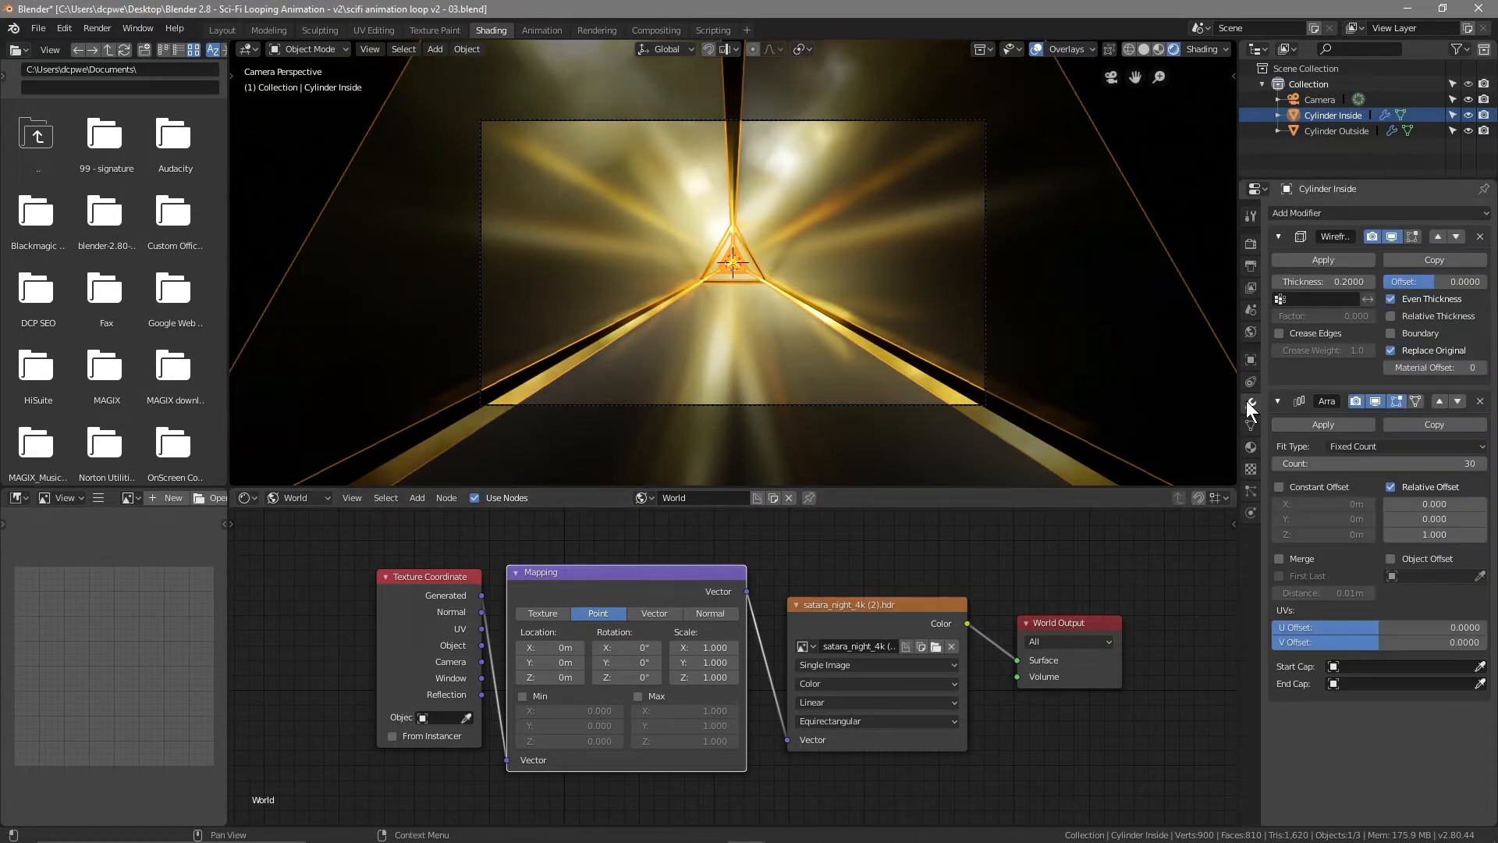
pyautogui.moveTo(1332, 281); pyautogui.dragTo(1431, 281)
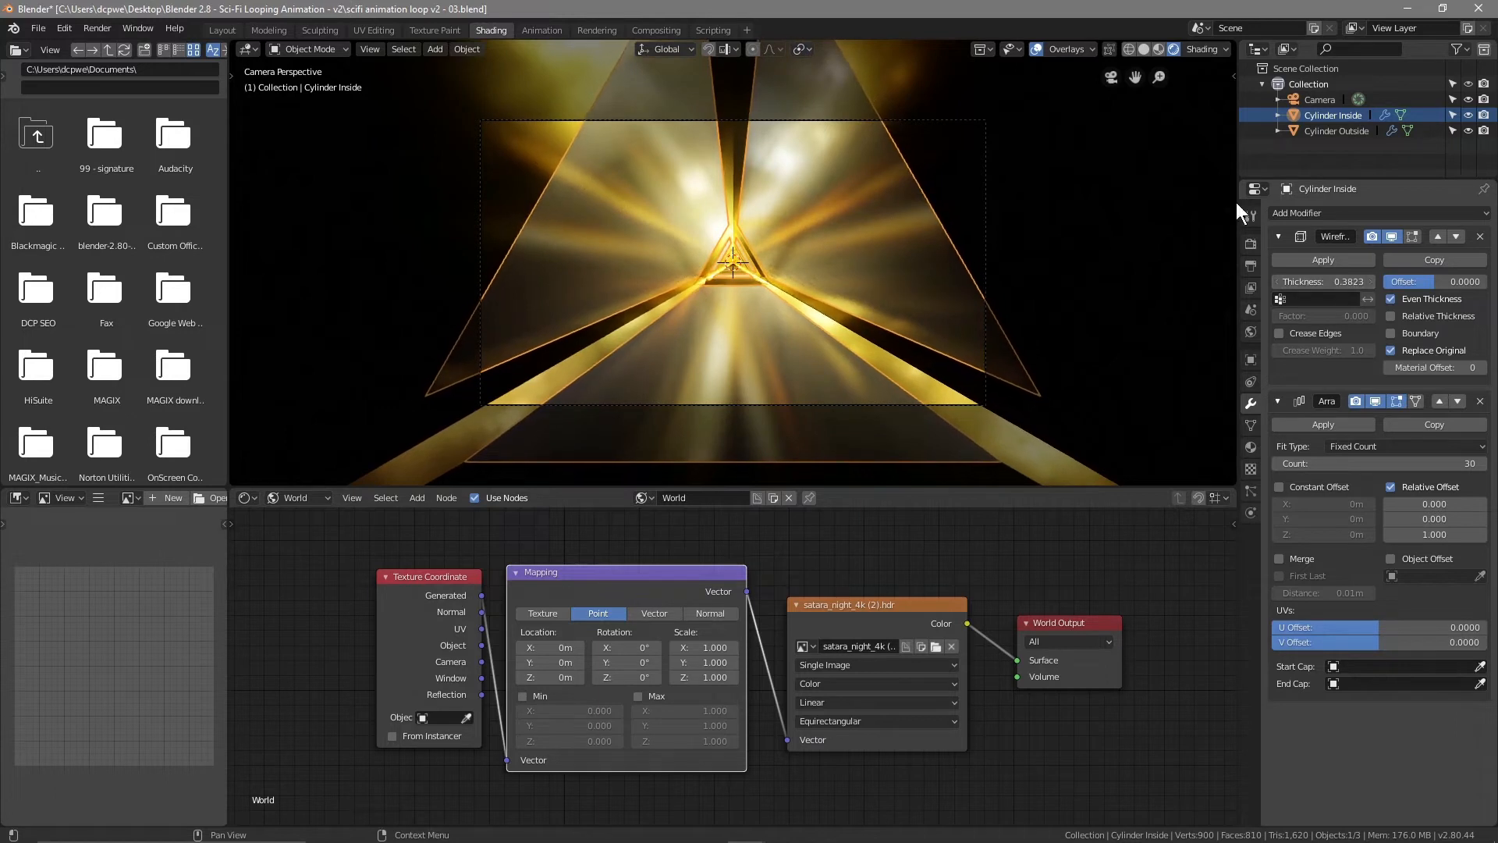
pyautogui.click(1030, 48)
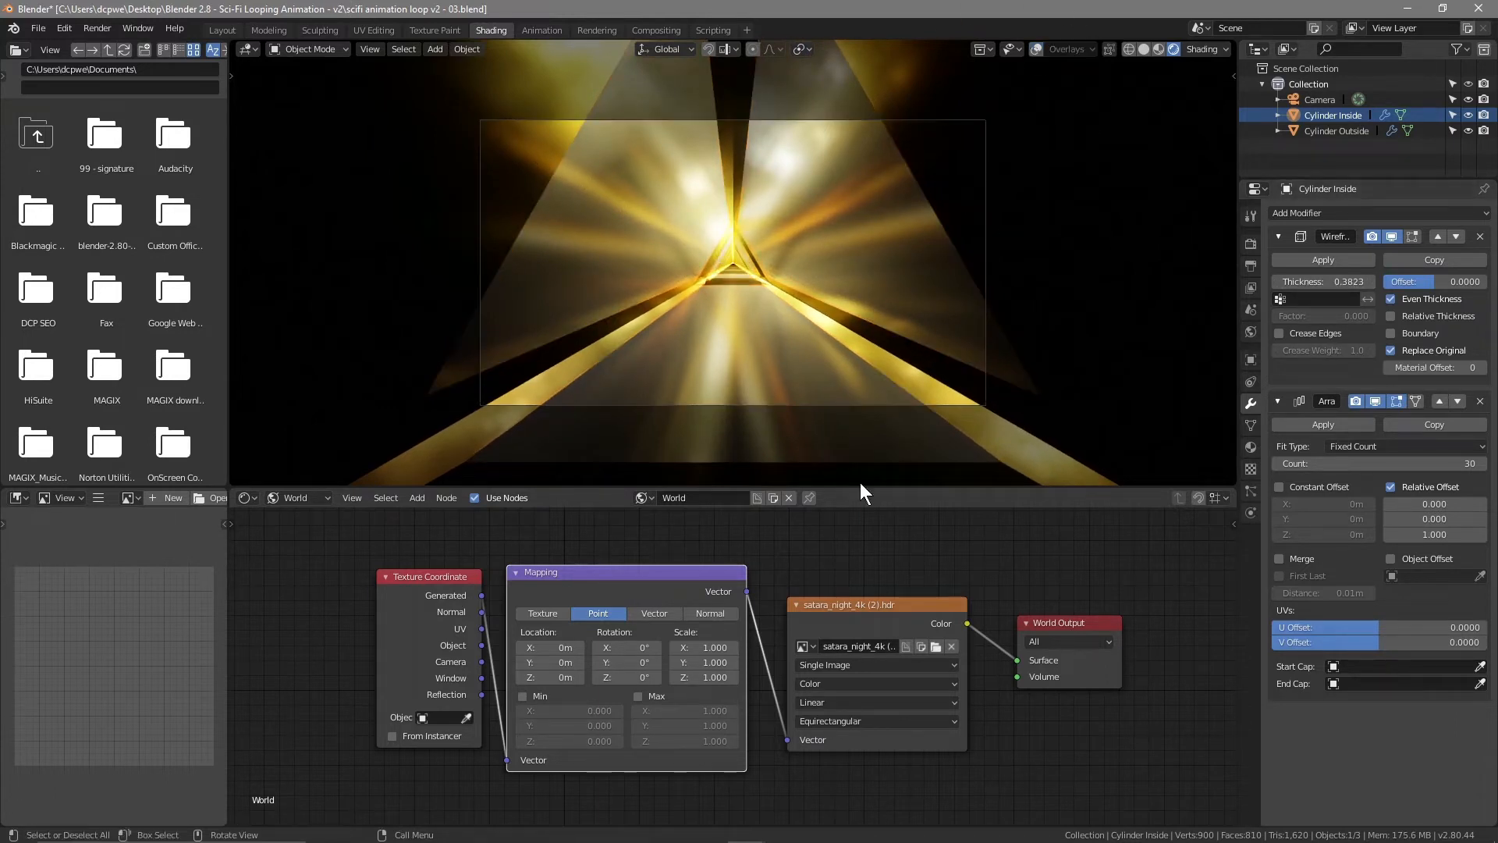
pyautogui.moveTo(1337, 282)
pyautogui.mouseDown()
pyautogui.moveTo(1299, 282)
pyautogui.moveTo(1339, 281)
pyautogui.mouseUp()
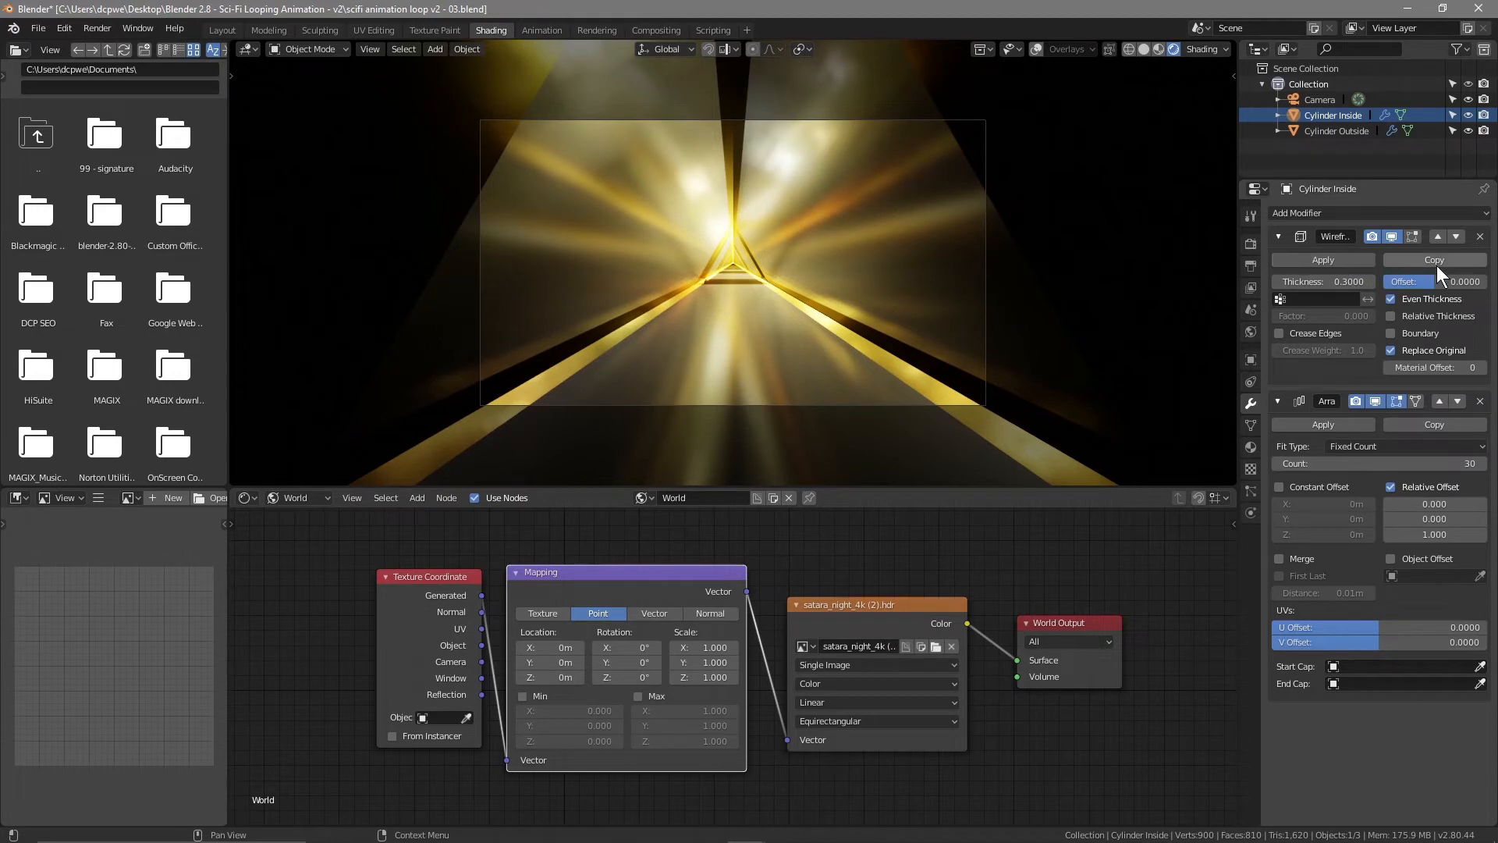
# Preview the thicker wireframe by moving the camera along X, and return its X location to -4 m
pyautogui.click(1305, 99)
pyautogui.moveTo(1414, 260); pyautogui.dragTo(1462, 260)
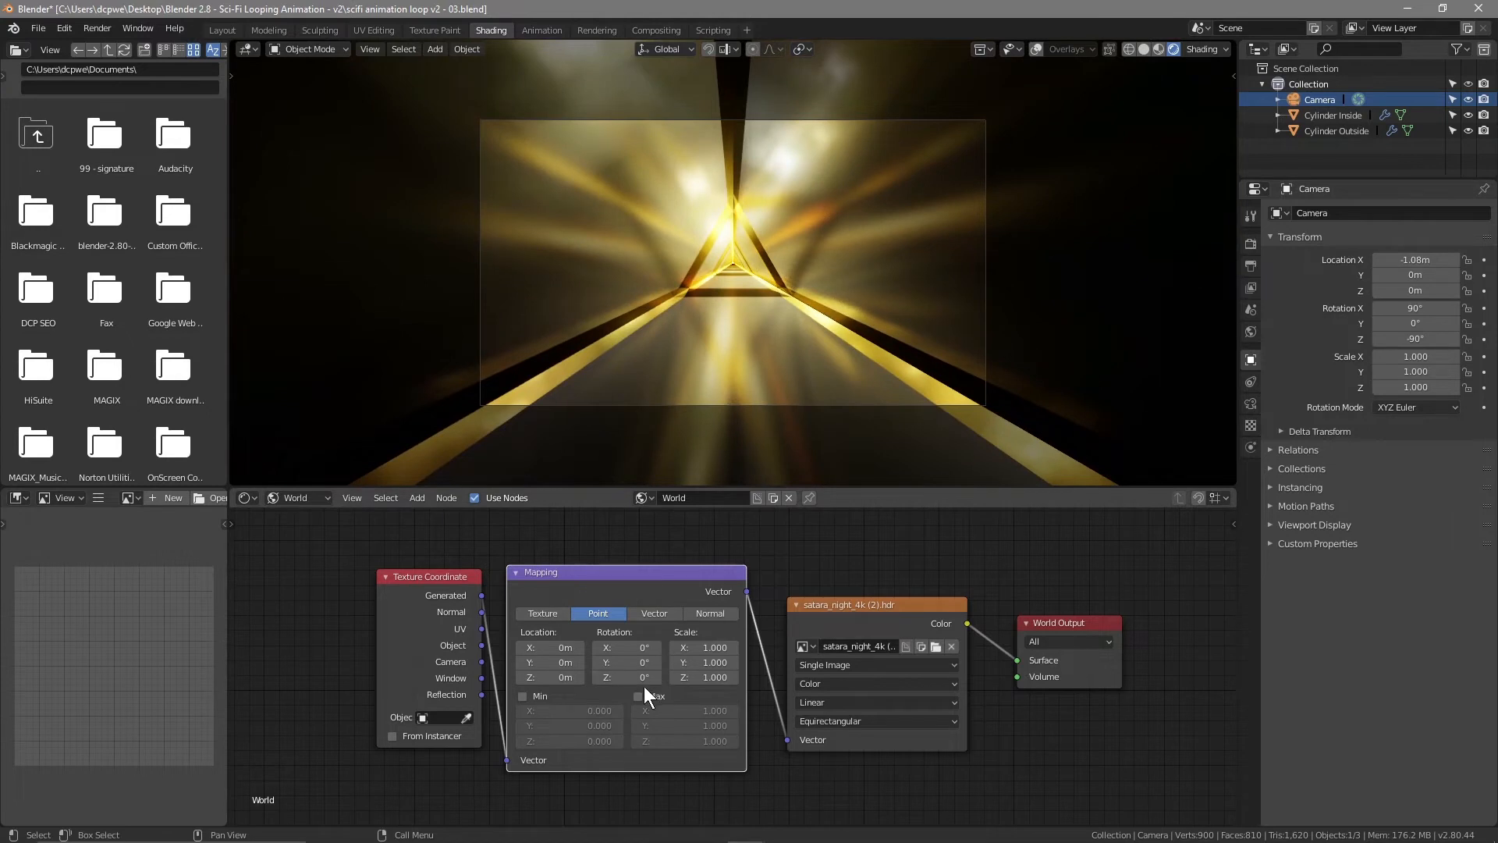
pyautogui.click(1401, 261)
pyautogui.press('BackSpace')
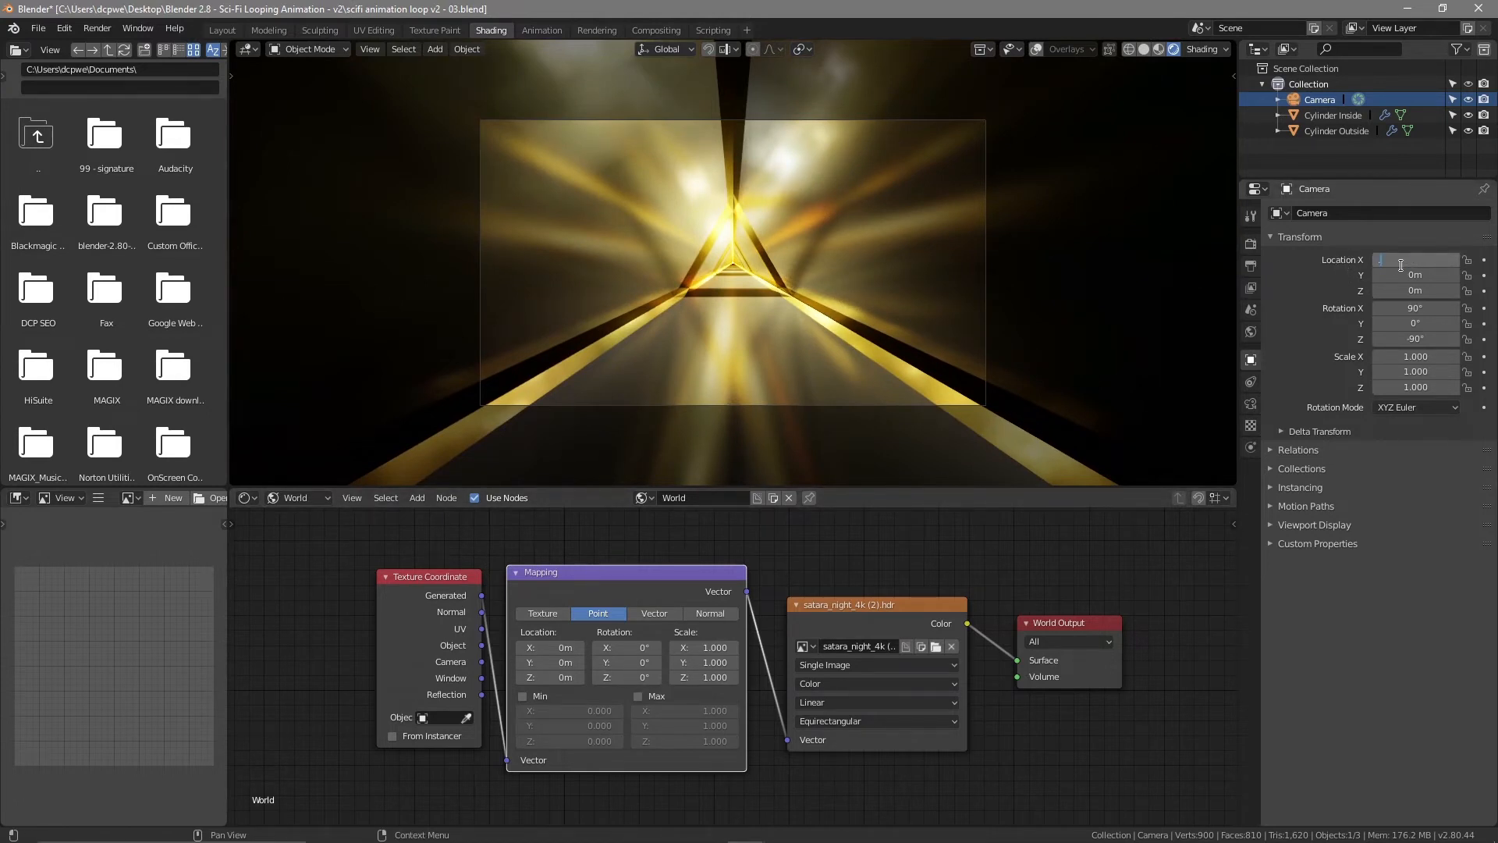
pyautogui.write('-4')
pyautogui.press('Return')
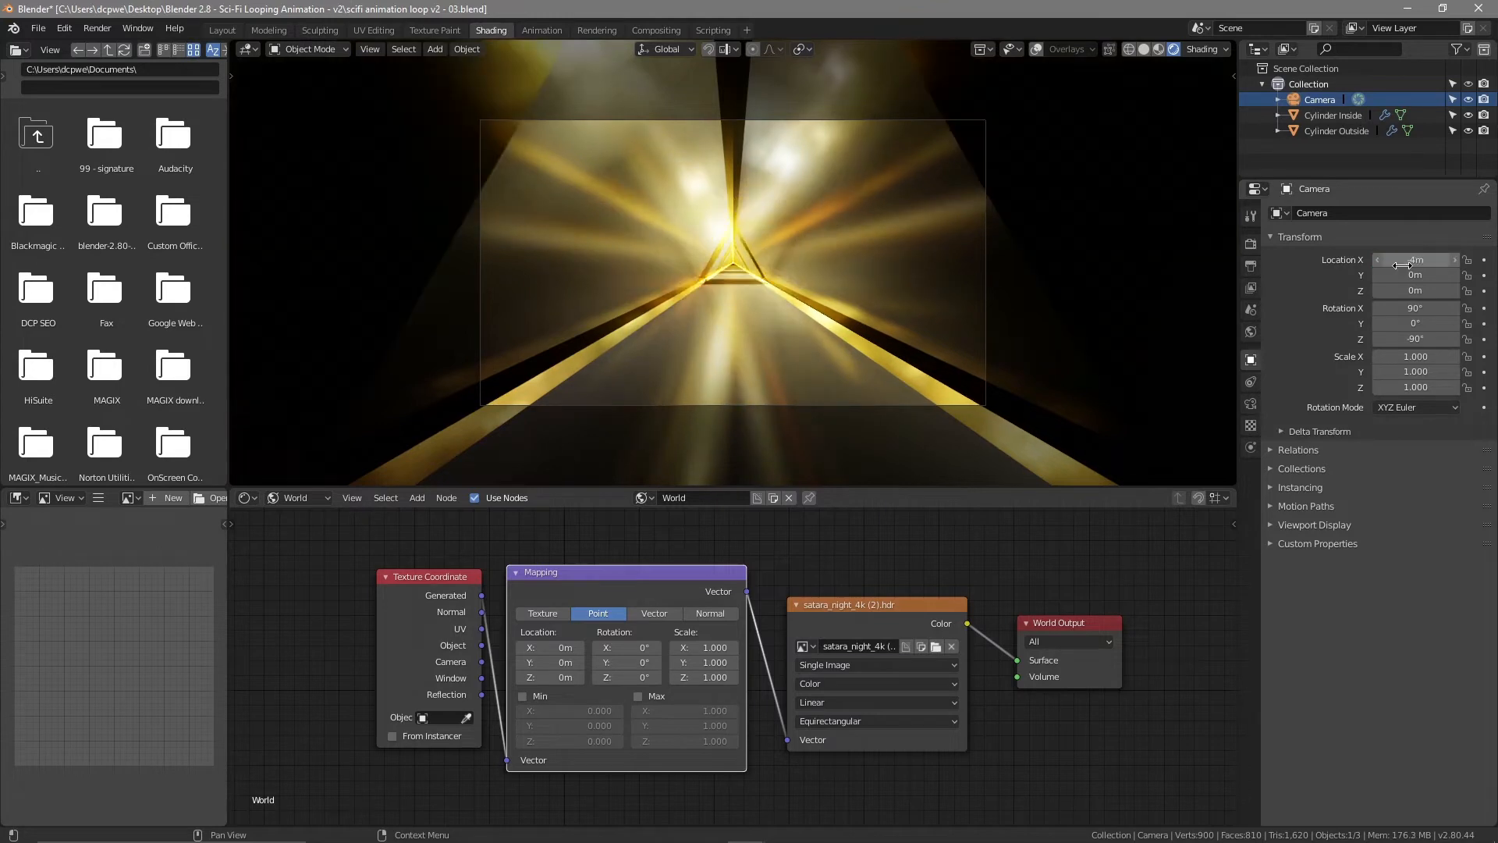
# Try other Wireframe thickness values on Cylinder Inside, and set the thickness back to 0.3
pyautogui.click(1340, 114)
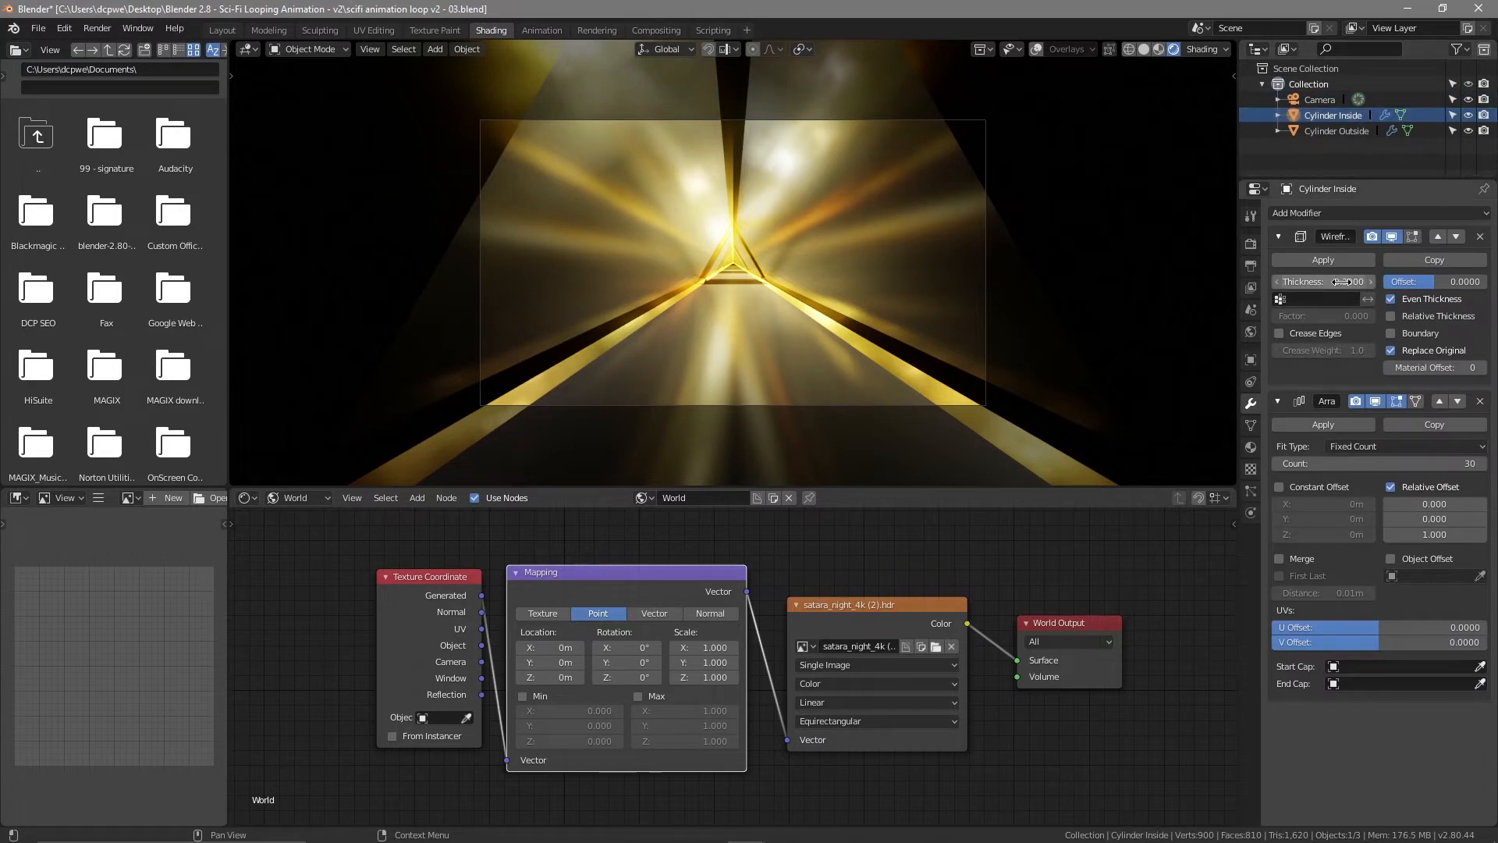
pyautogui.moveTo(1342, 282); pyautogui.dragTo(1404, 282)
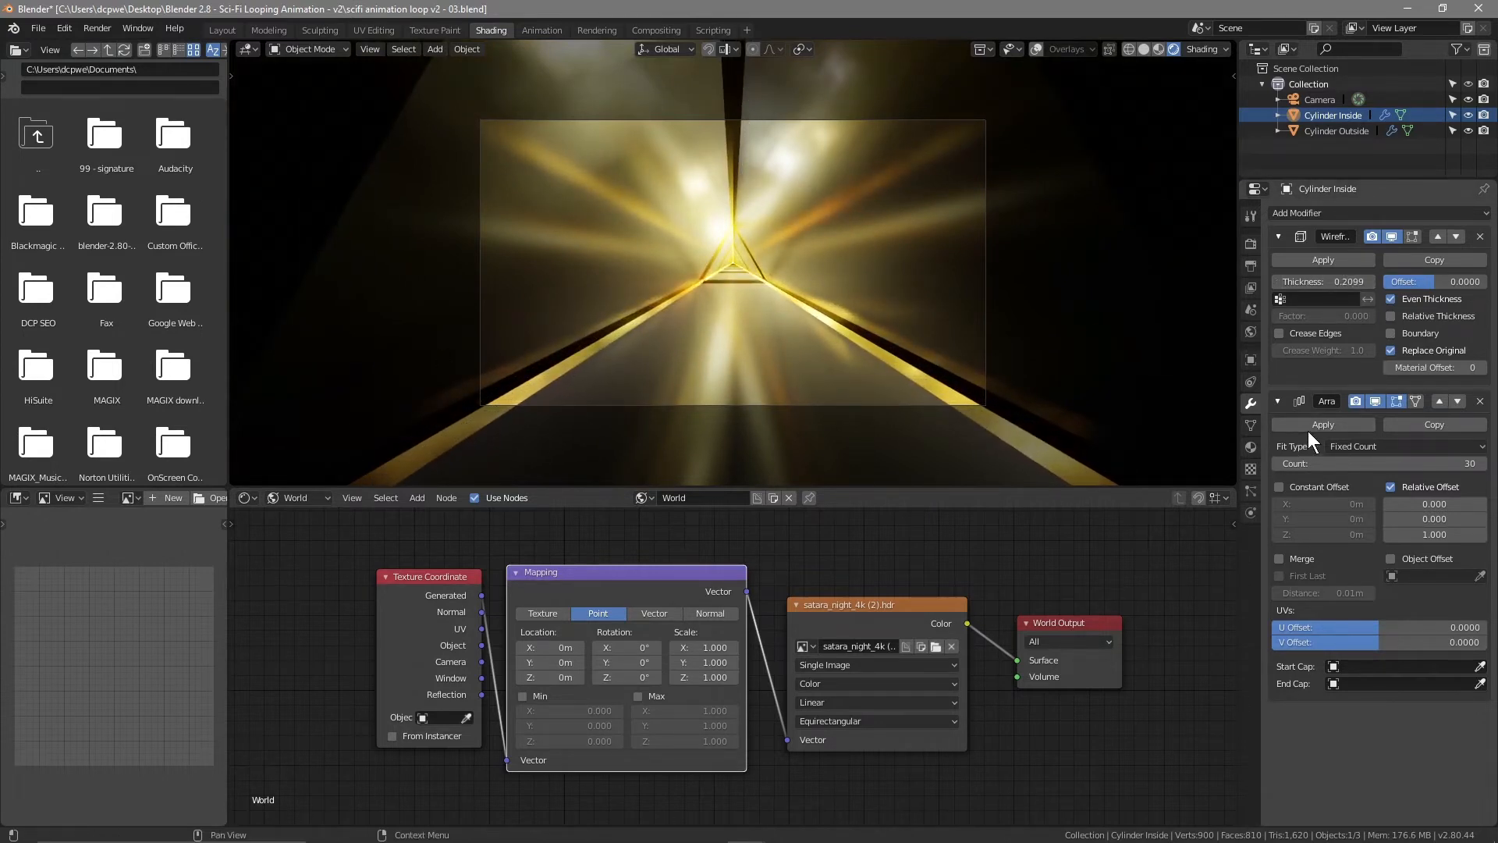
pyautogui.moveTo(1345, 281); pyautogui.dragTo(1396, 282)
pyautogui.click(1345, 284)
pyautogui.write('0')
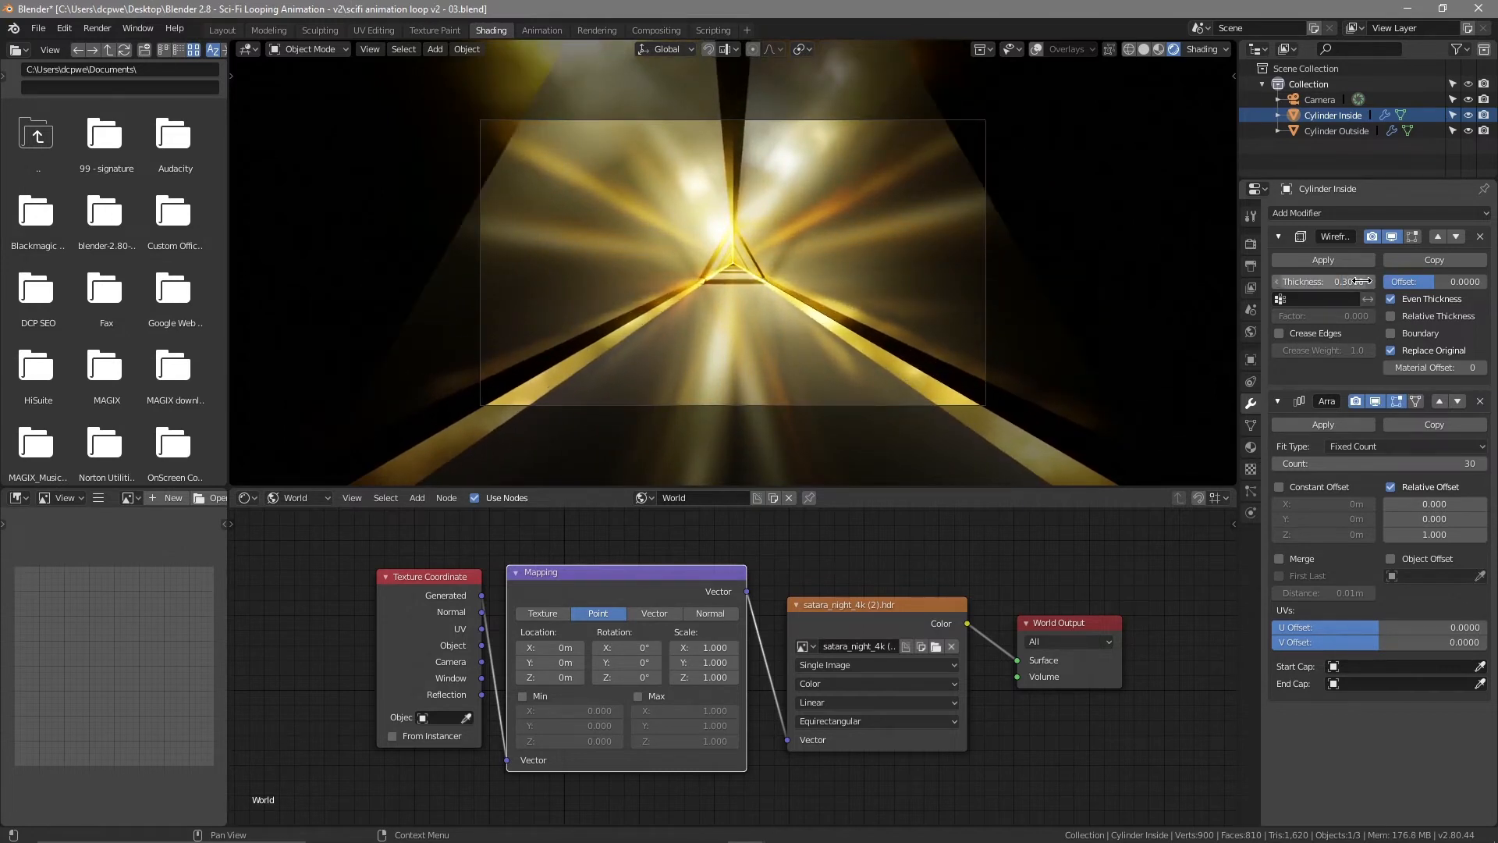
pyautogui.press('Return')
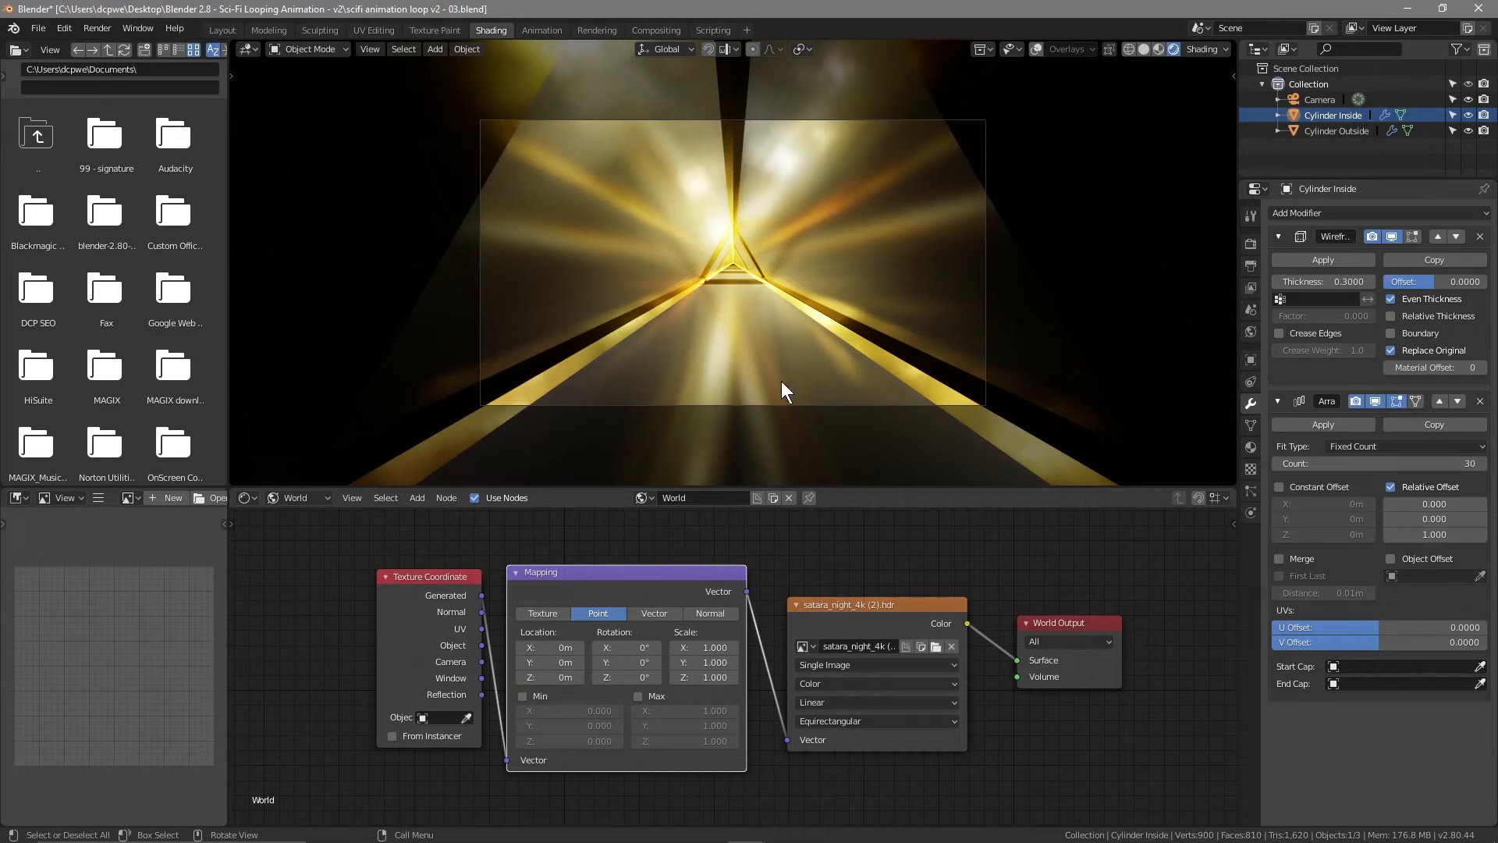
# Replace the world environment image with shanghai_bund_4k (7).hdr from the HDRI folder
pyautogui.click(935, 646)
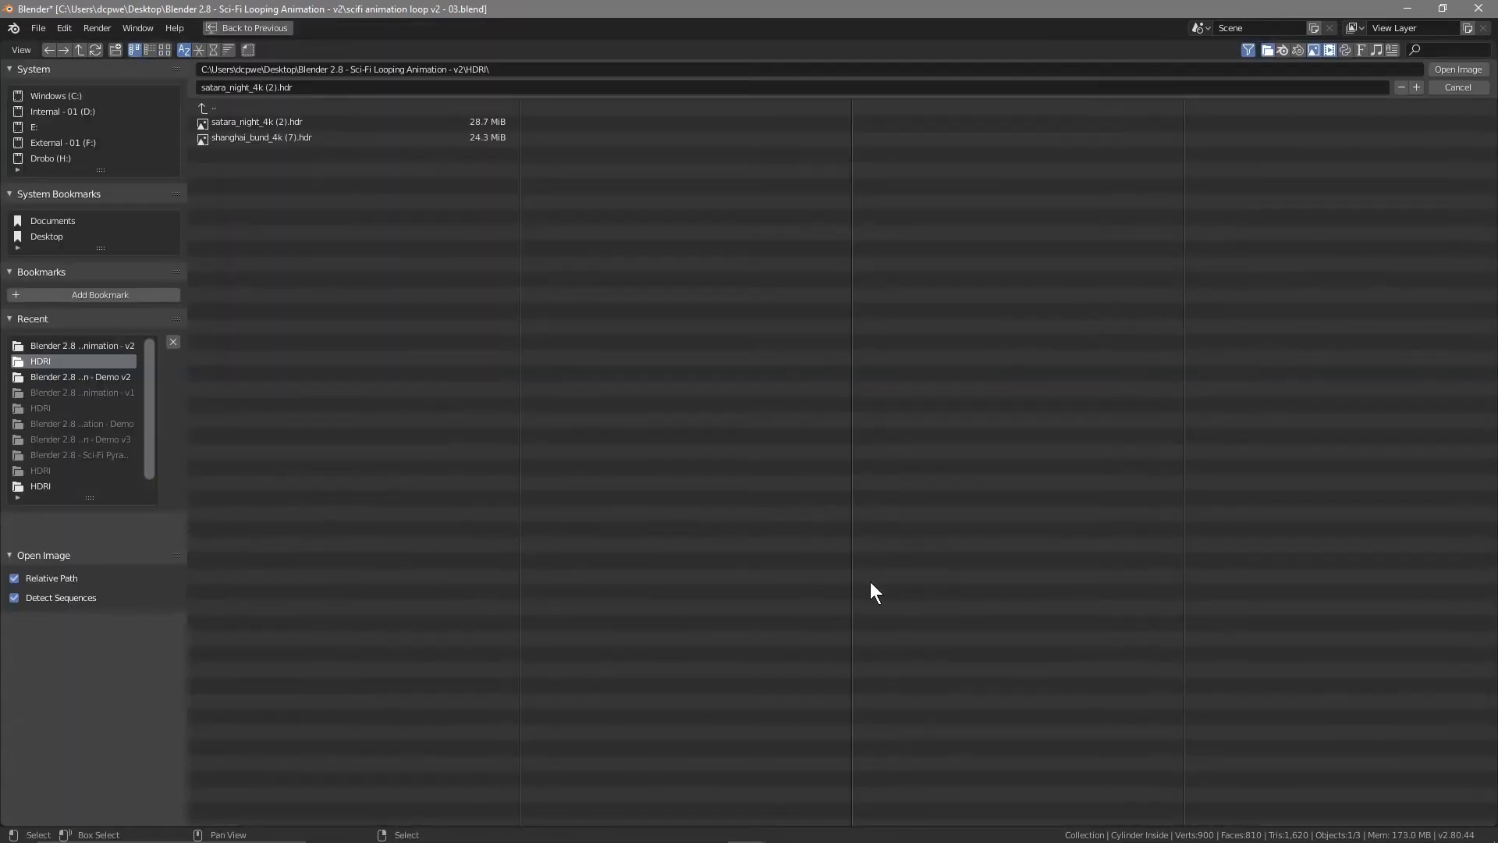
pyautogui.click(270, 138)
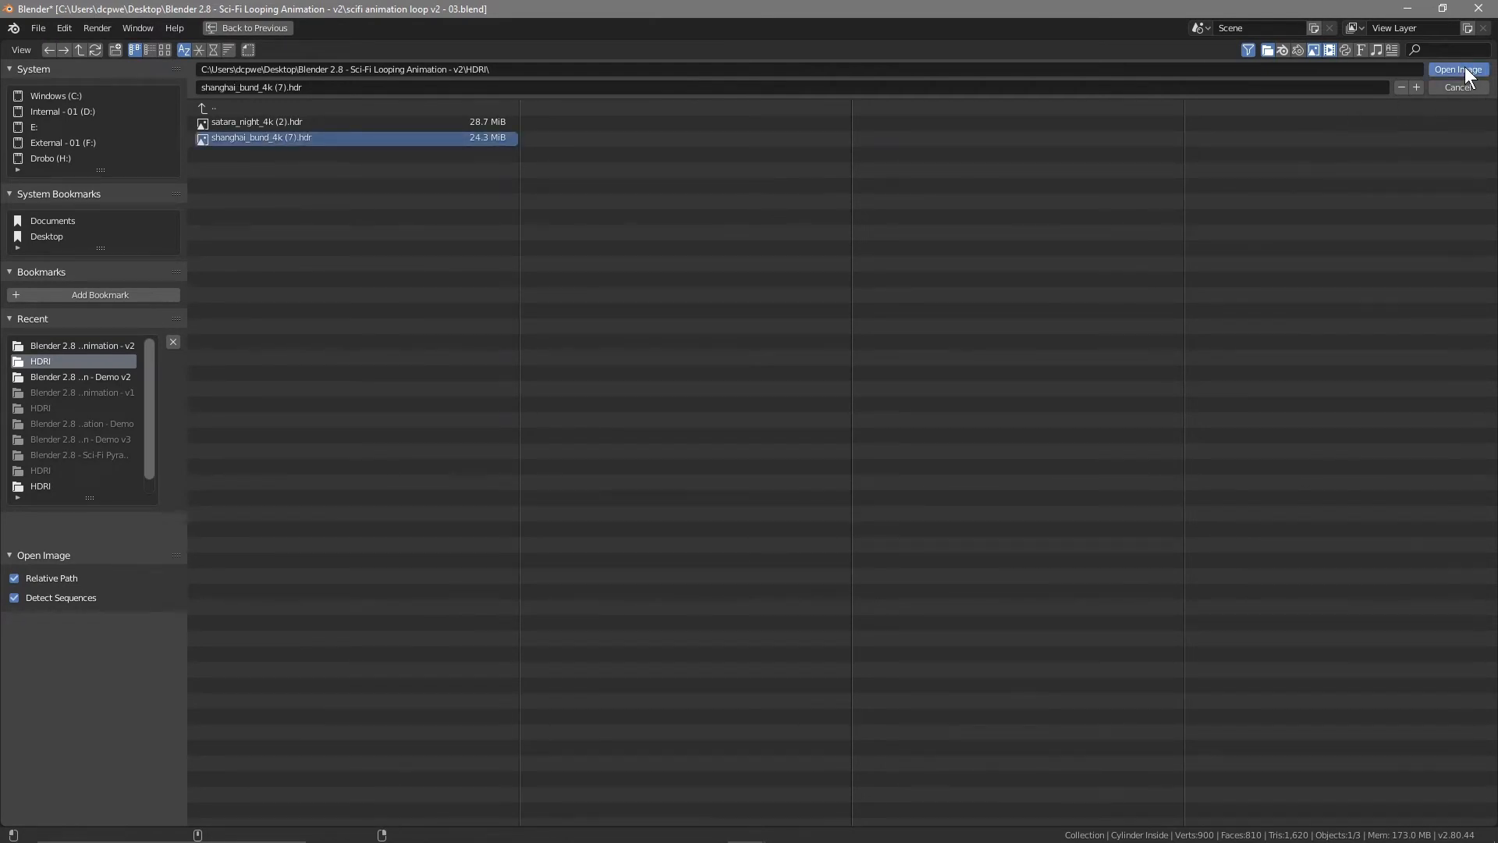
pyautogui.click(1464, 69)
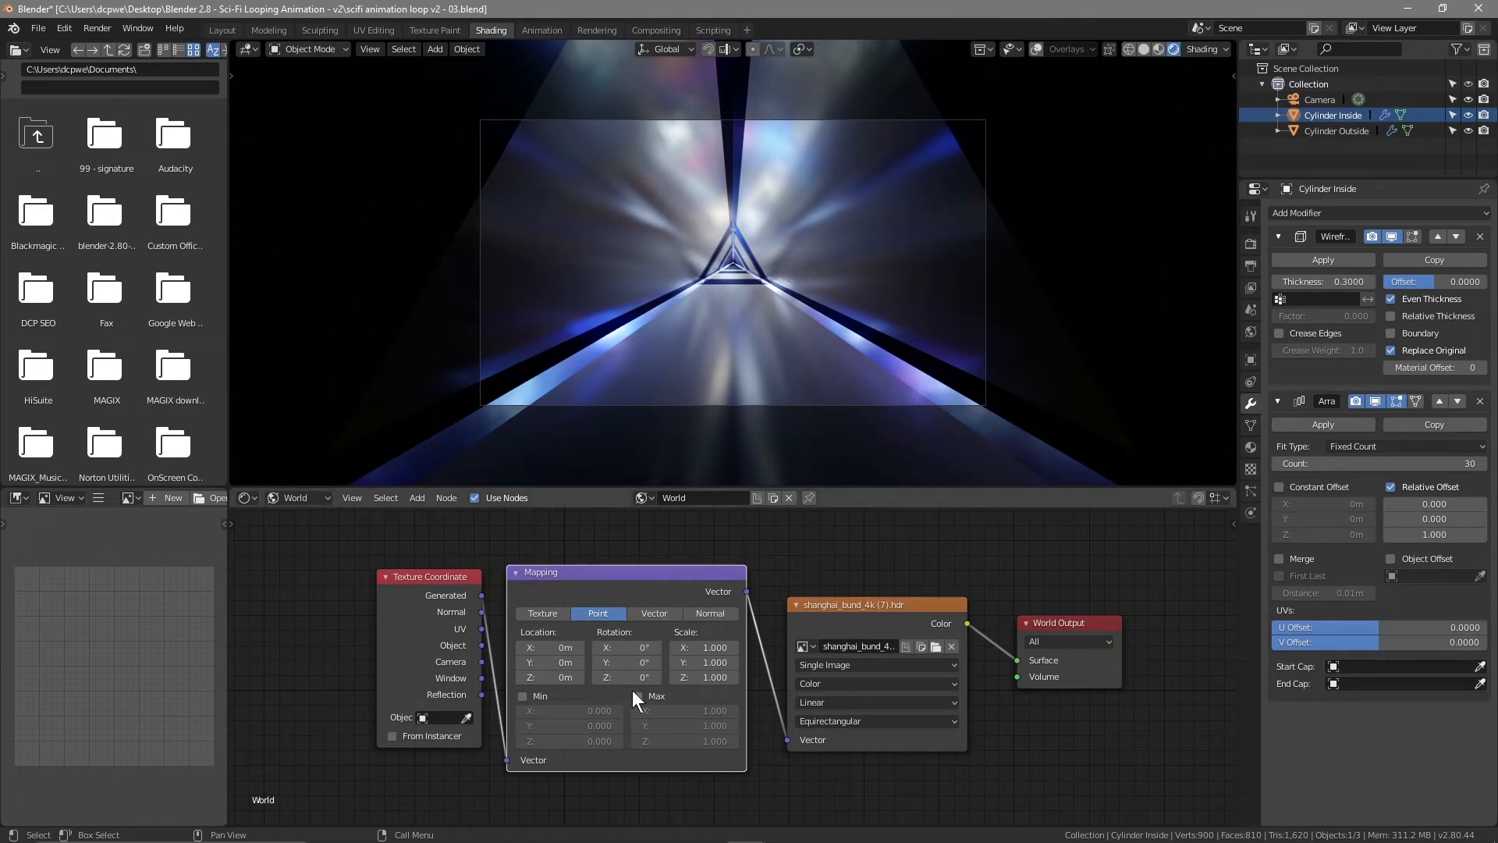
# Try different Z rotations of the Shanghai HDRI in the Mapping node, and reset the rotation to 0°
pyautogui.moveTo(626, 678)
pyautogui.mouseDown()
pyautogui.moveTo(714, 678)
pyautogui.moveTo(626, 678)
pyautogui.moveTo(652, 678)
pyautogui.mouseUp()
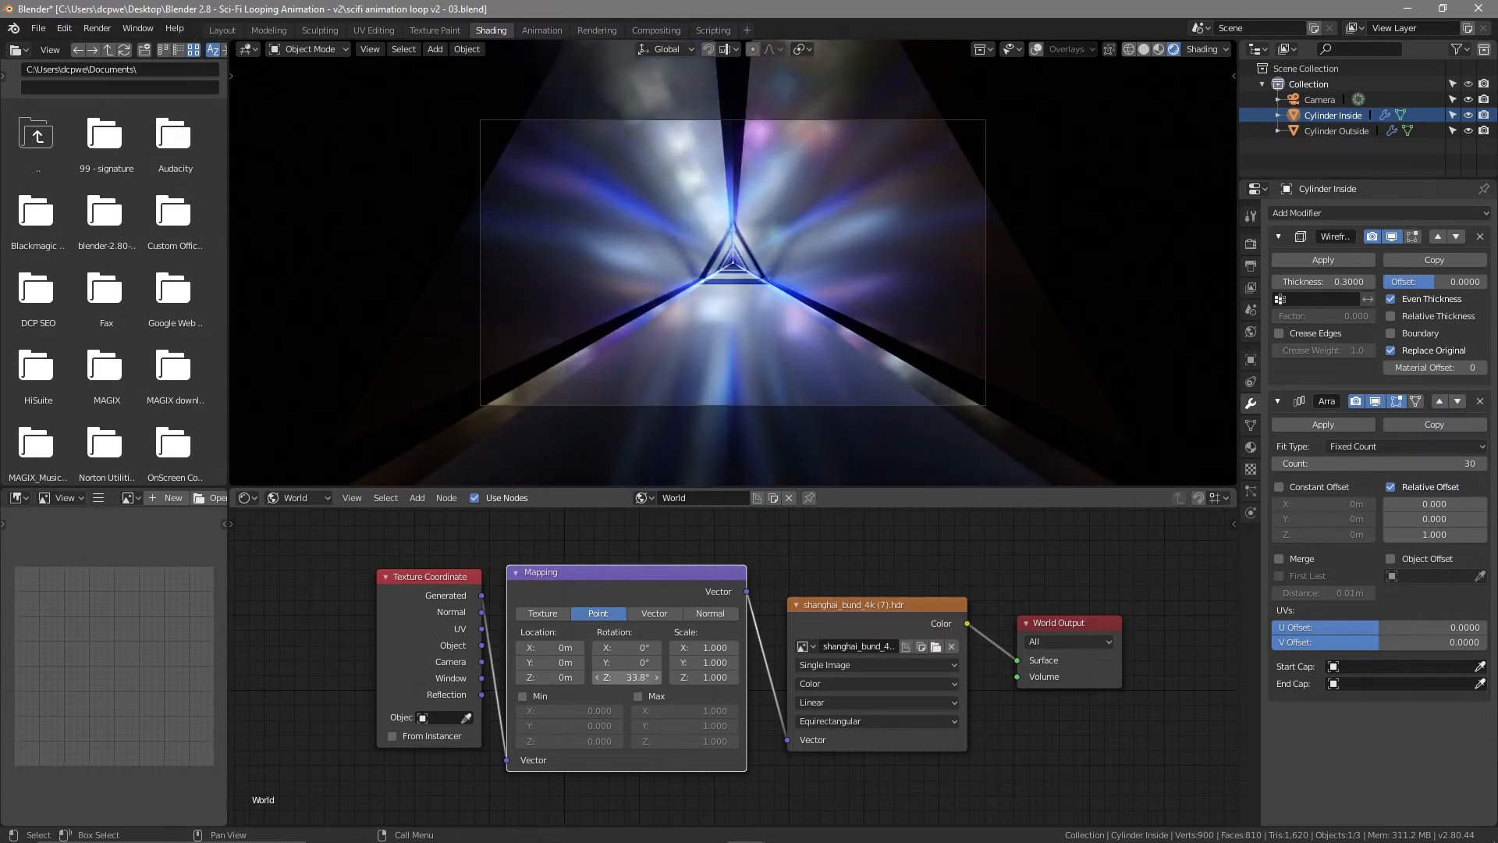
pyautogui.click(640, 678)
pyautogui.write('0')
pyautogui.press('Return')
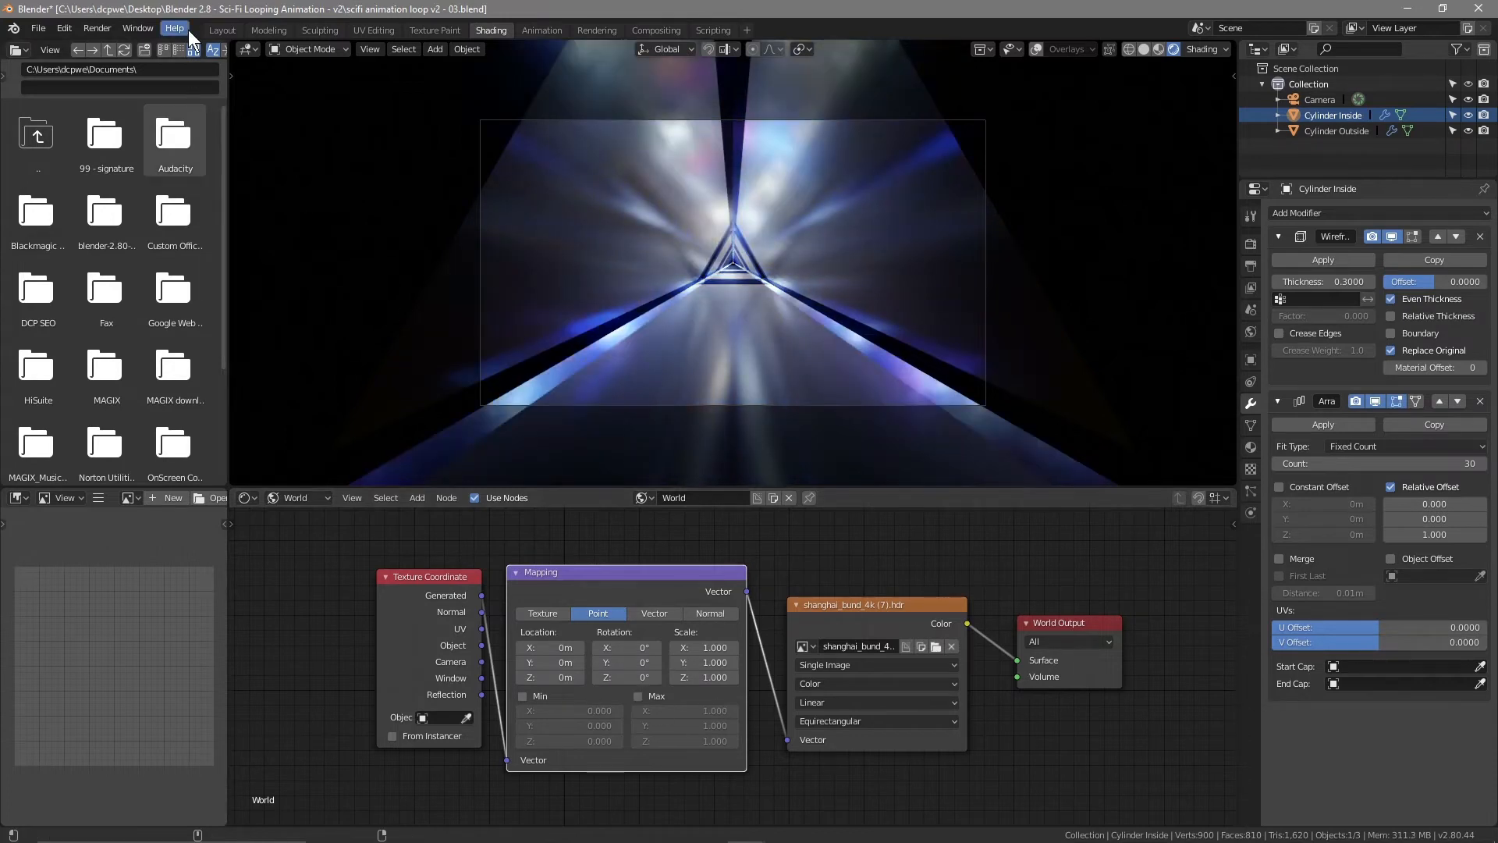
# Return to the Layout workspace and show the tunnel from the top in wireframe shading
pyautogui.click(215, 31)
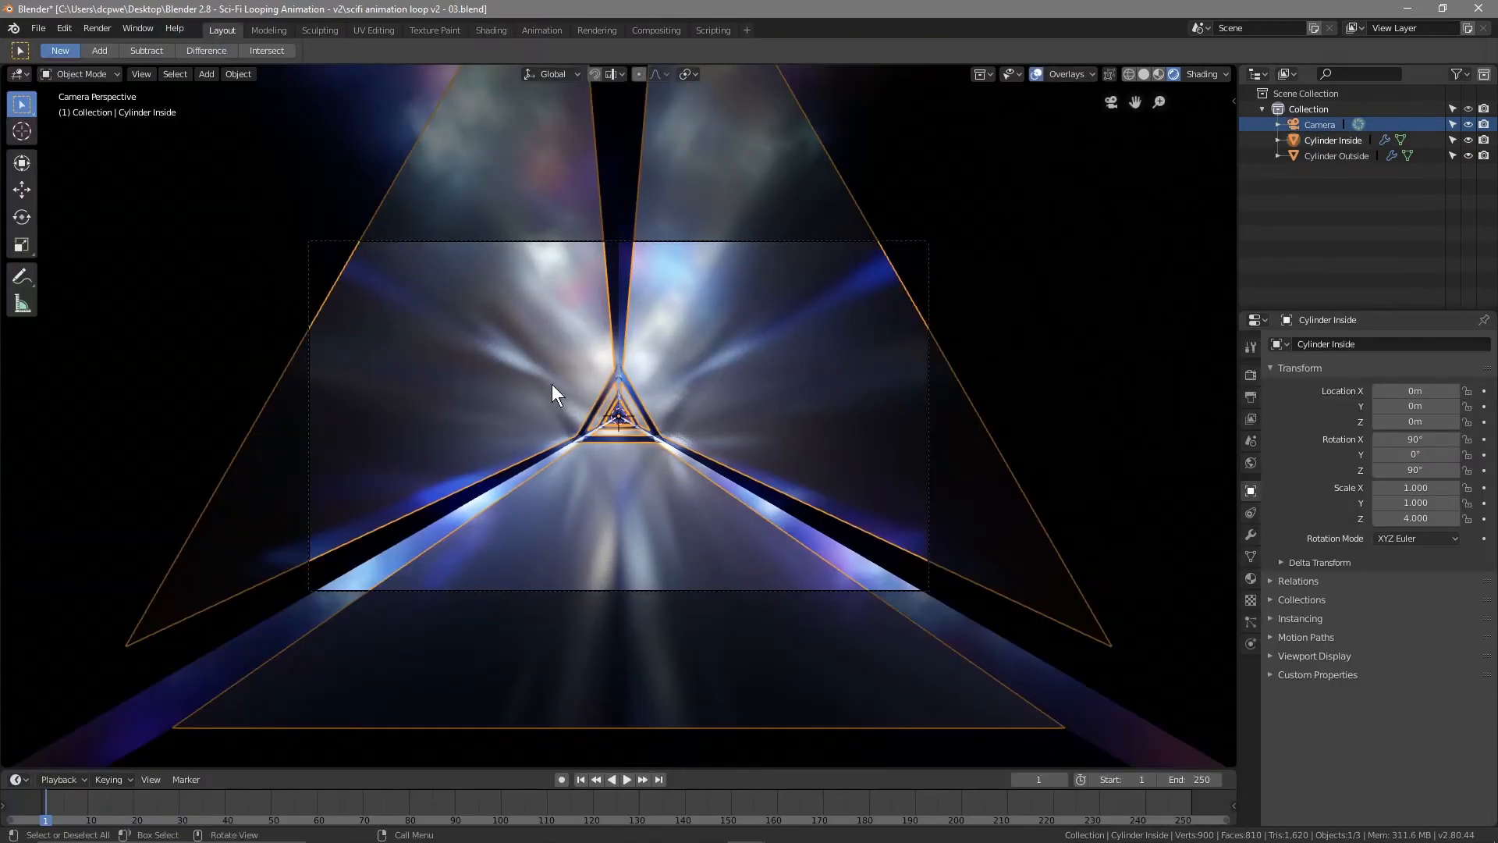
pyautogui.press('KP_7')
pyautogui.scroll(6, 711, 454)
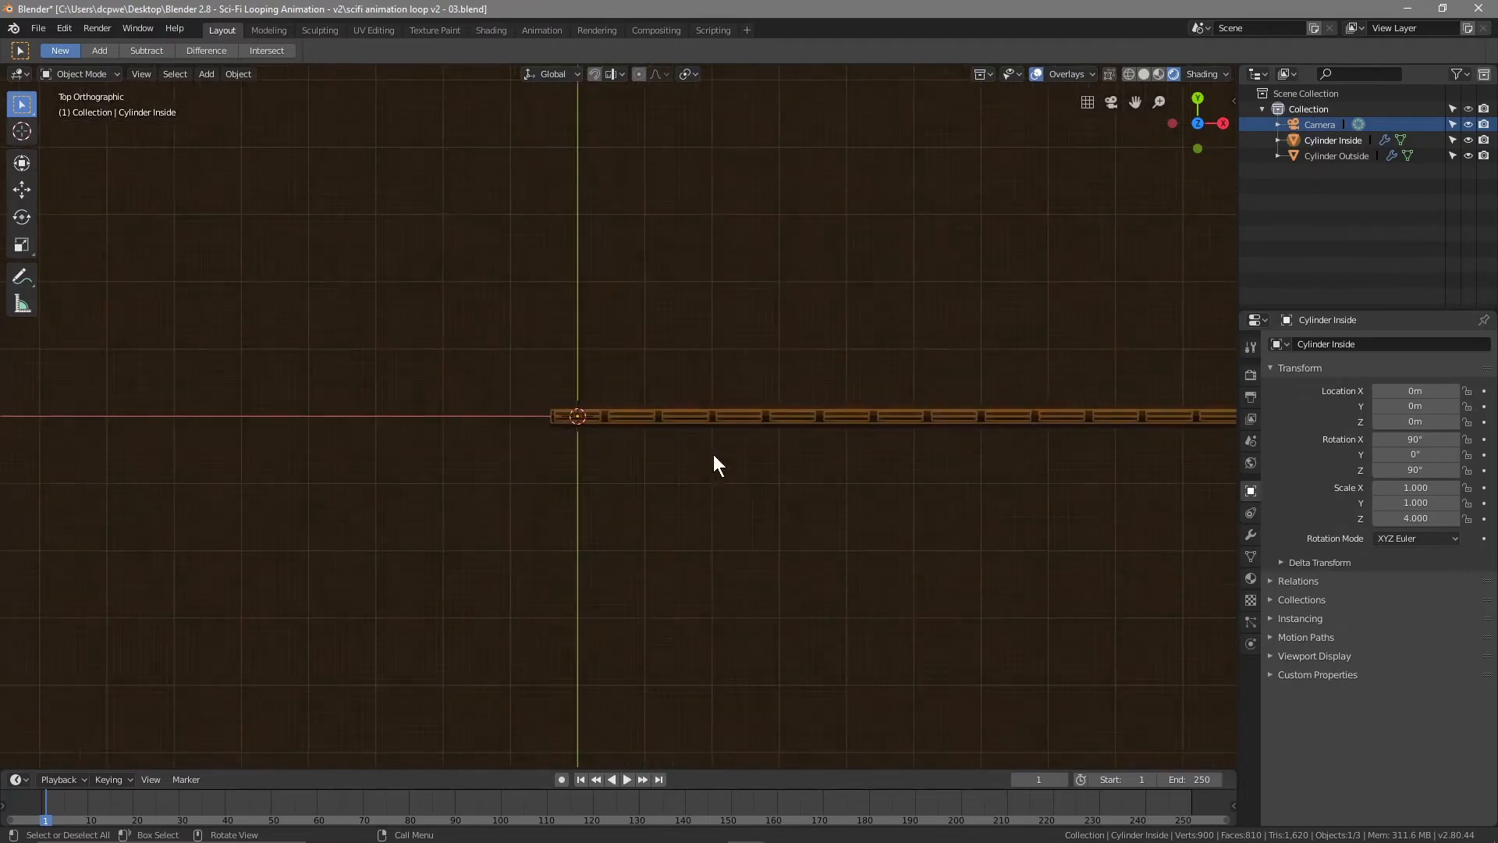
pyautogui.click(1128, 73)
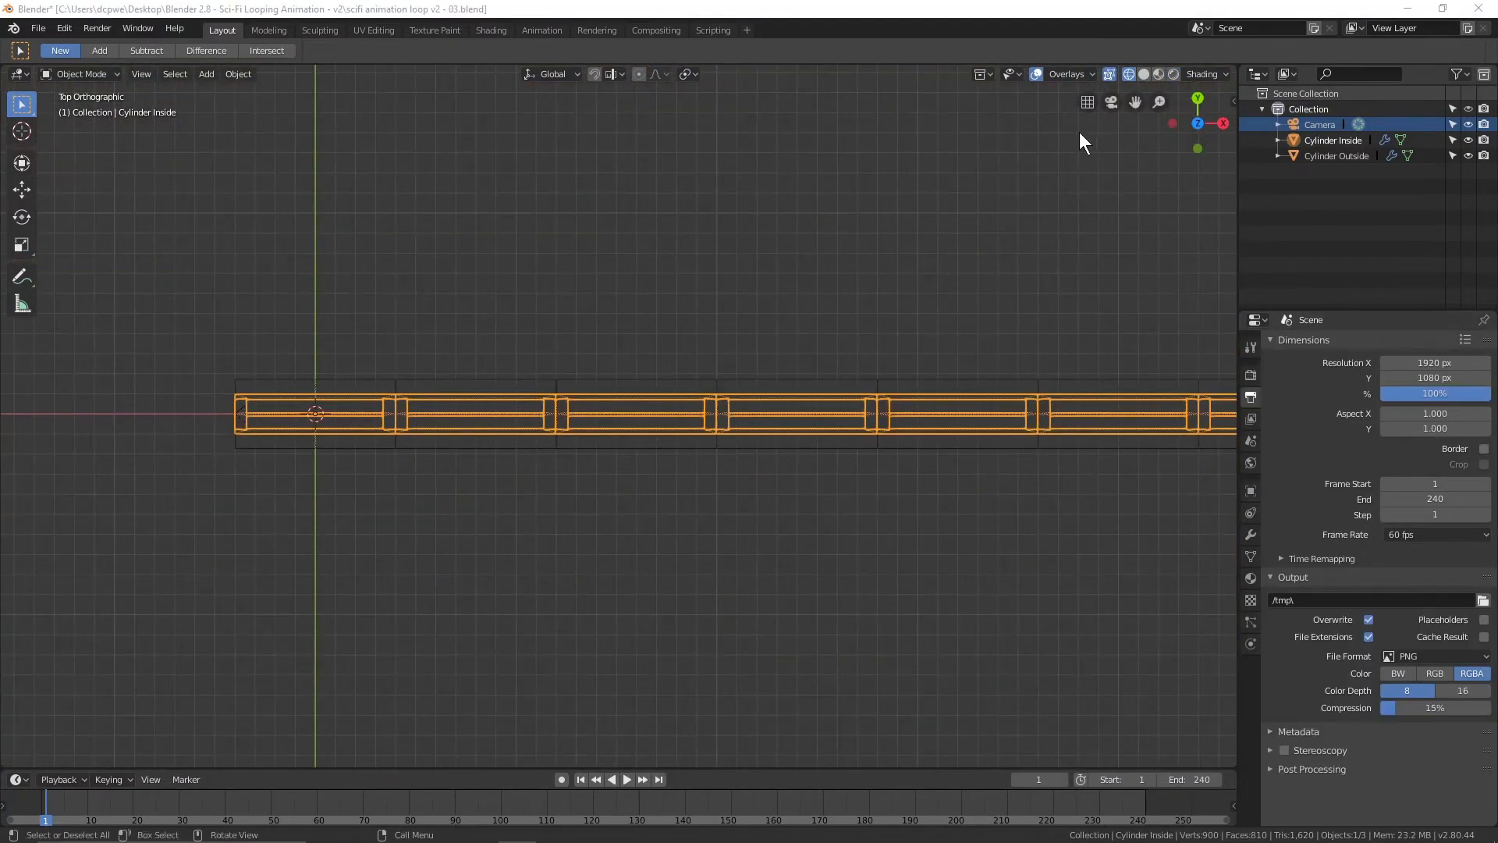
# Insert a location keyframe for the camera at frame 1 and go to the end frame, 240
pyautogui.click(1308, 123)
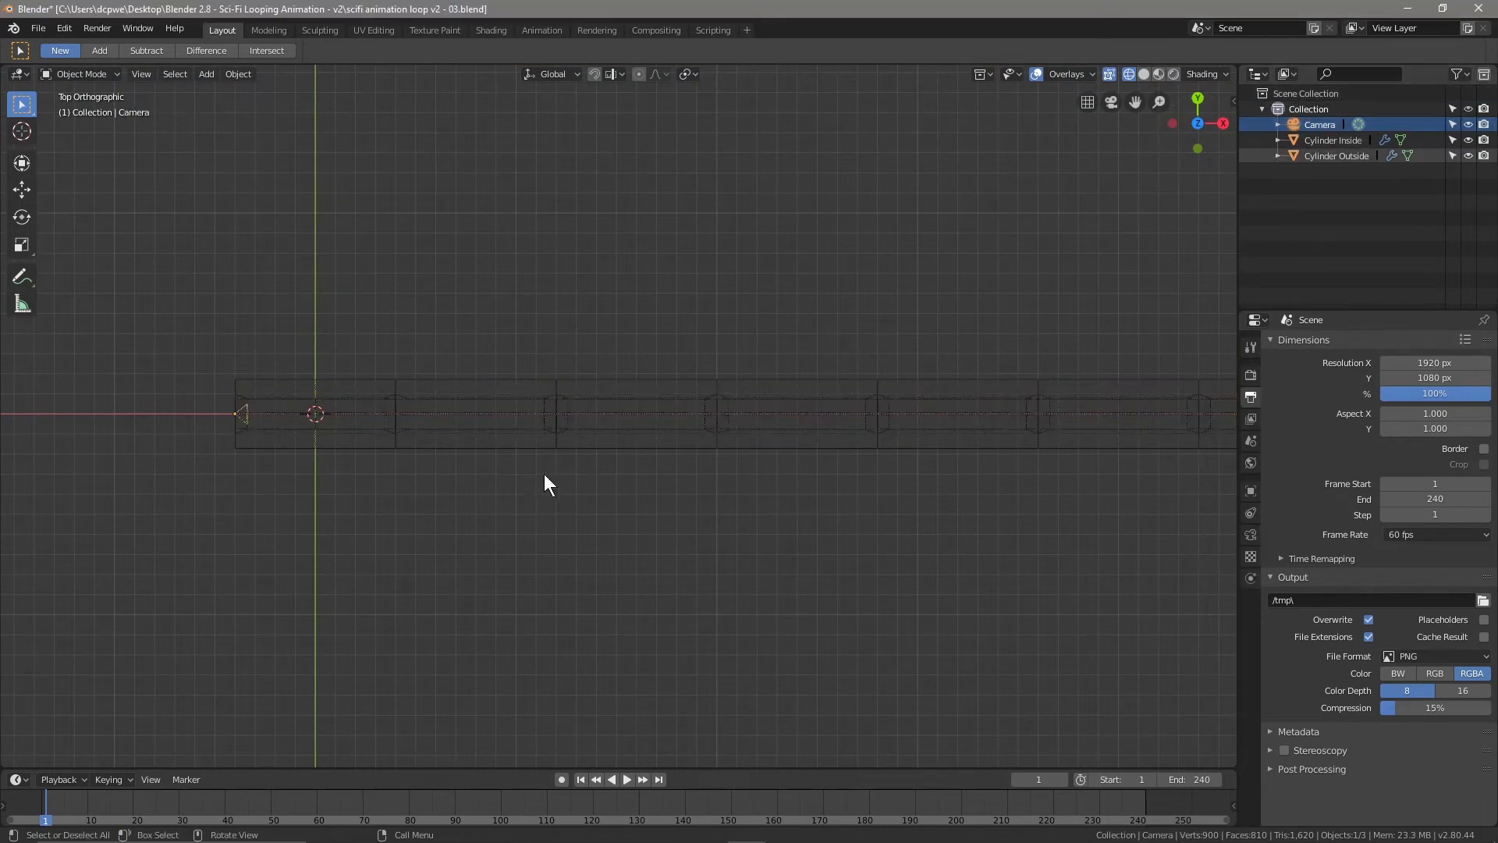
pyautogui.scroll(-1, 602, 544)
pyautogui.scroll(-1, 653, 513)
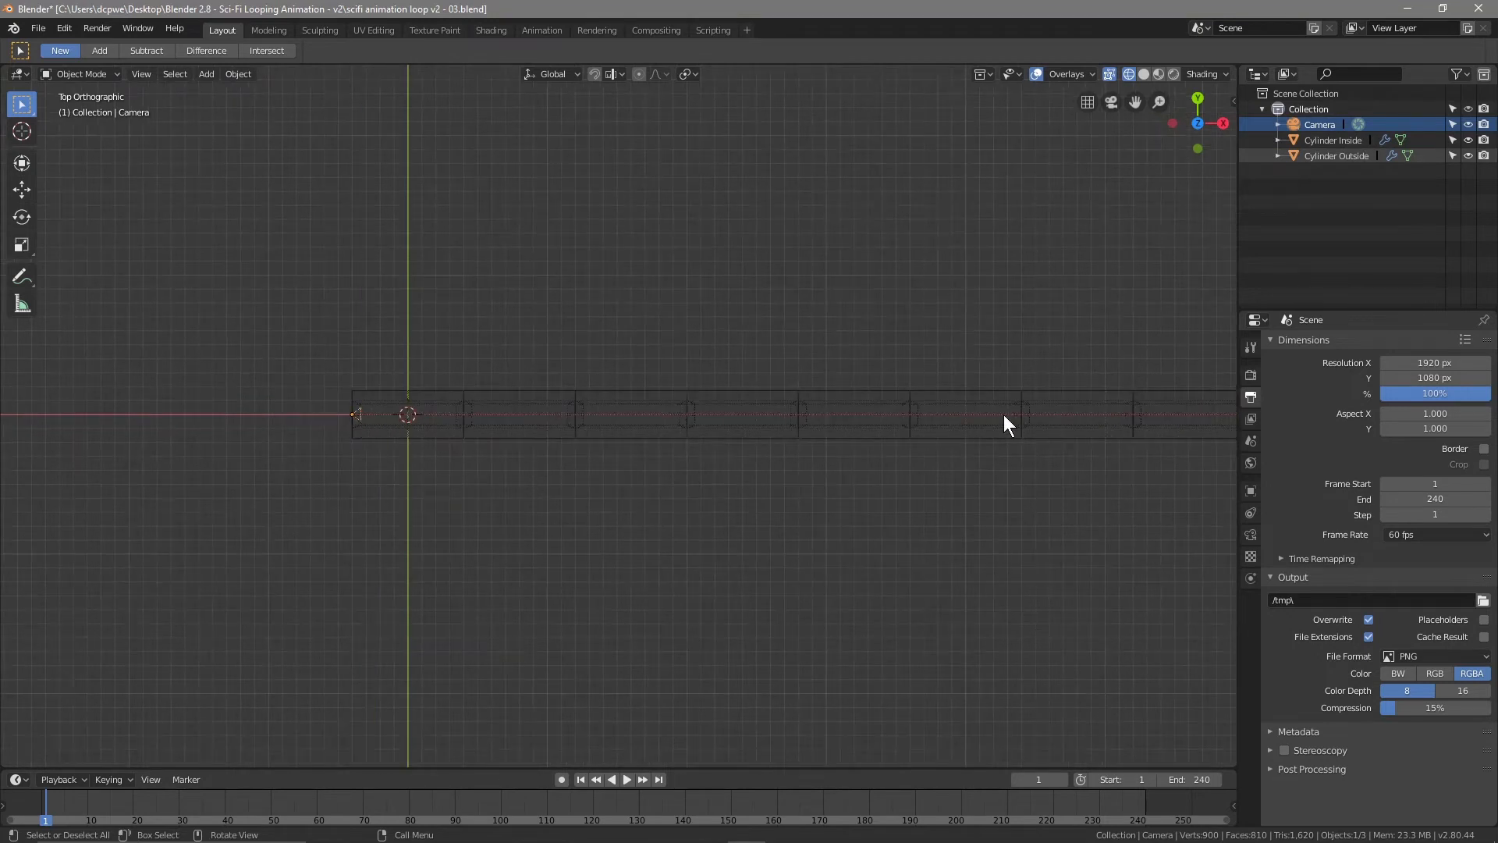
pyautogui.scroll(-1, 823, 452)
pyautogui.keyDown('shift'); pyautogui.moveTo(923, 504); pyautogui.dragTo(665, 532, button='middle'); pyautogui.keyUp('shift')
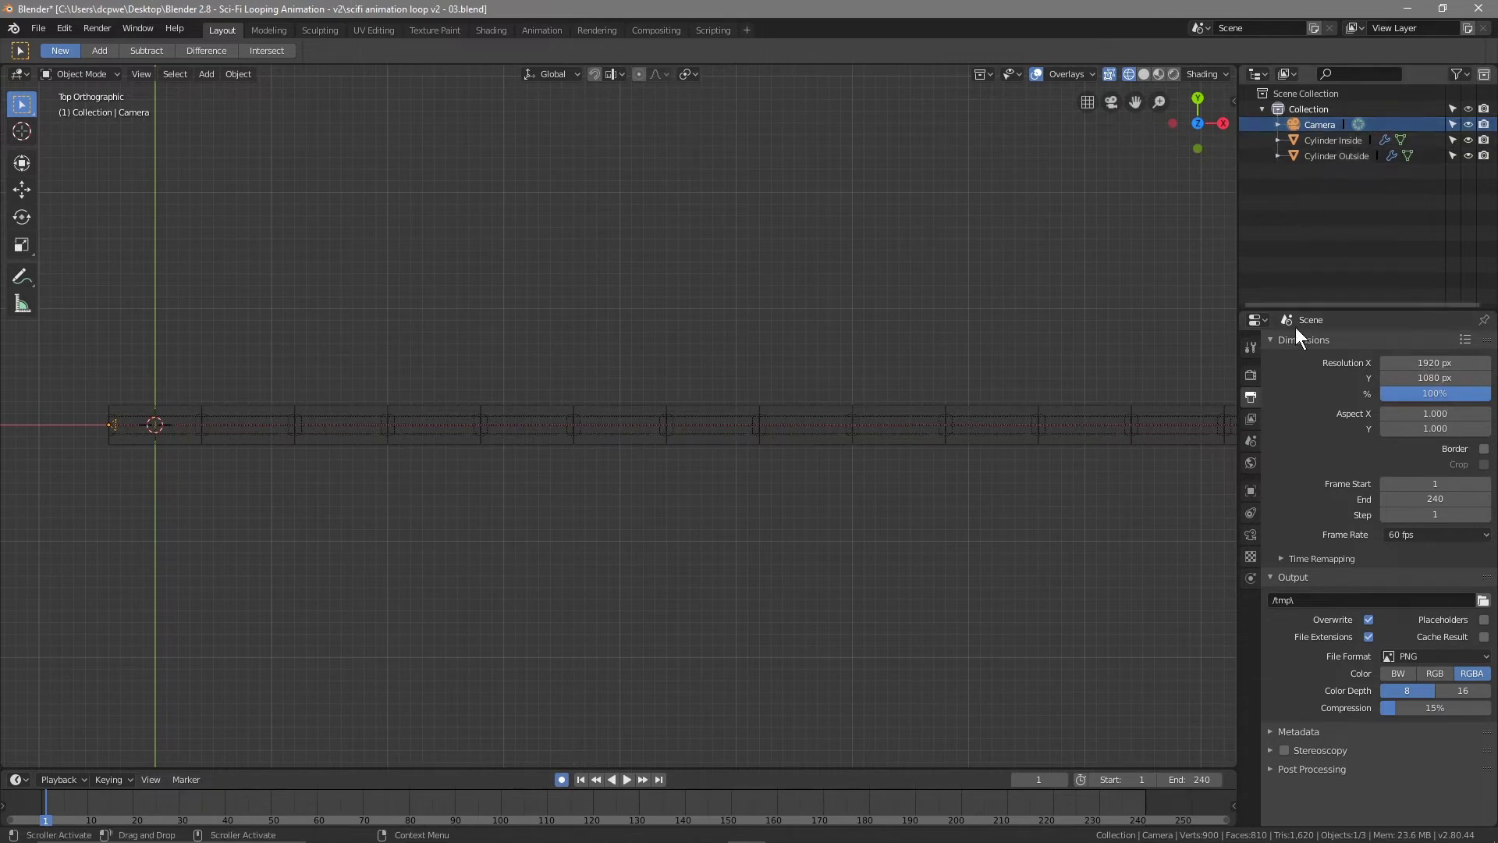
pyautogui.click(1251, 491)
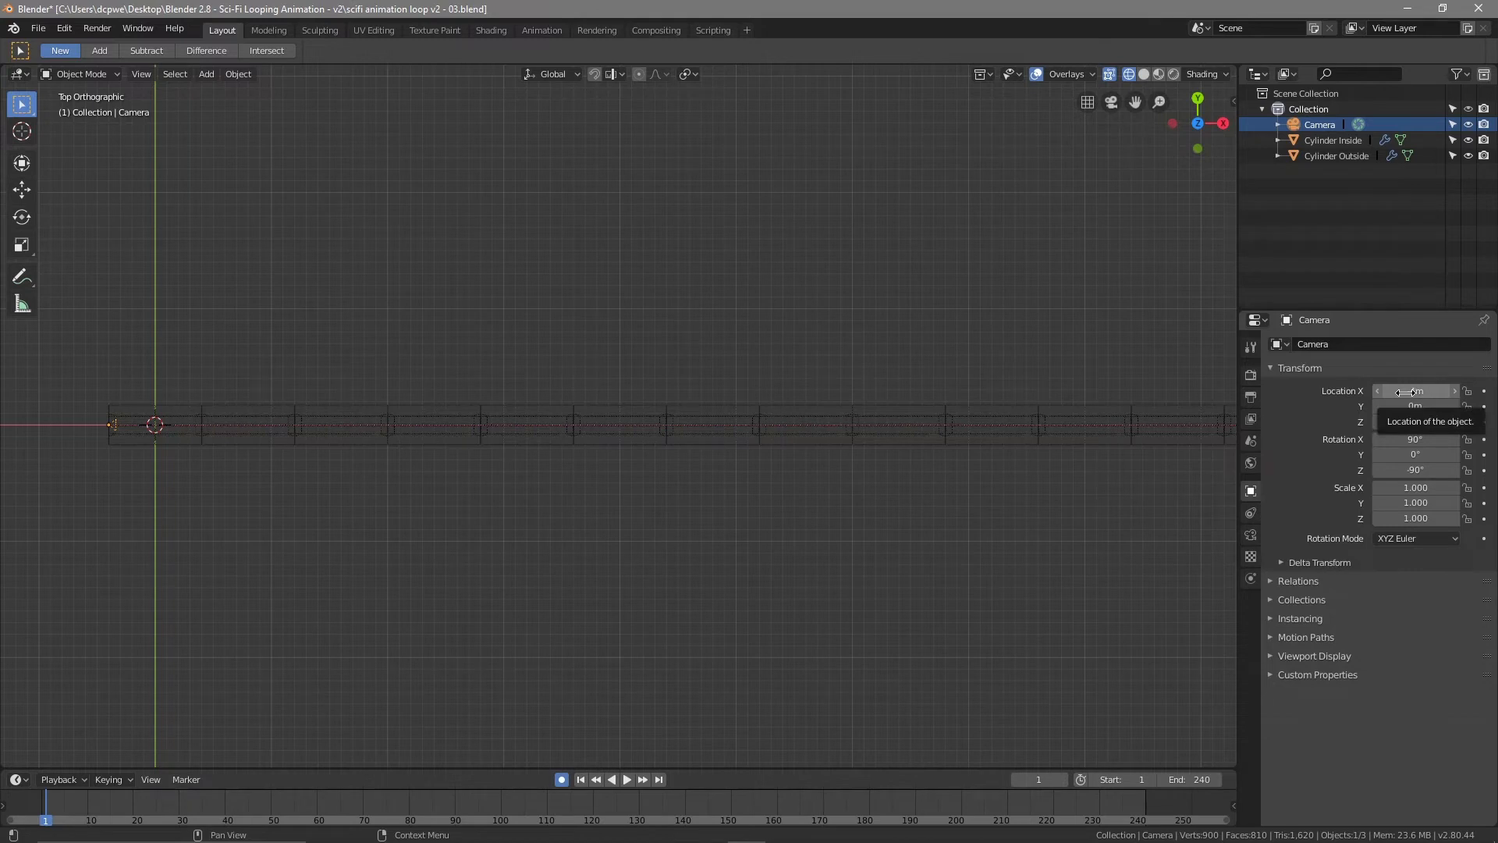
pyautogui.press('i')
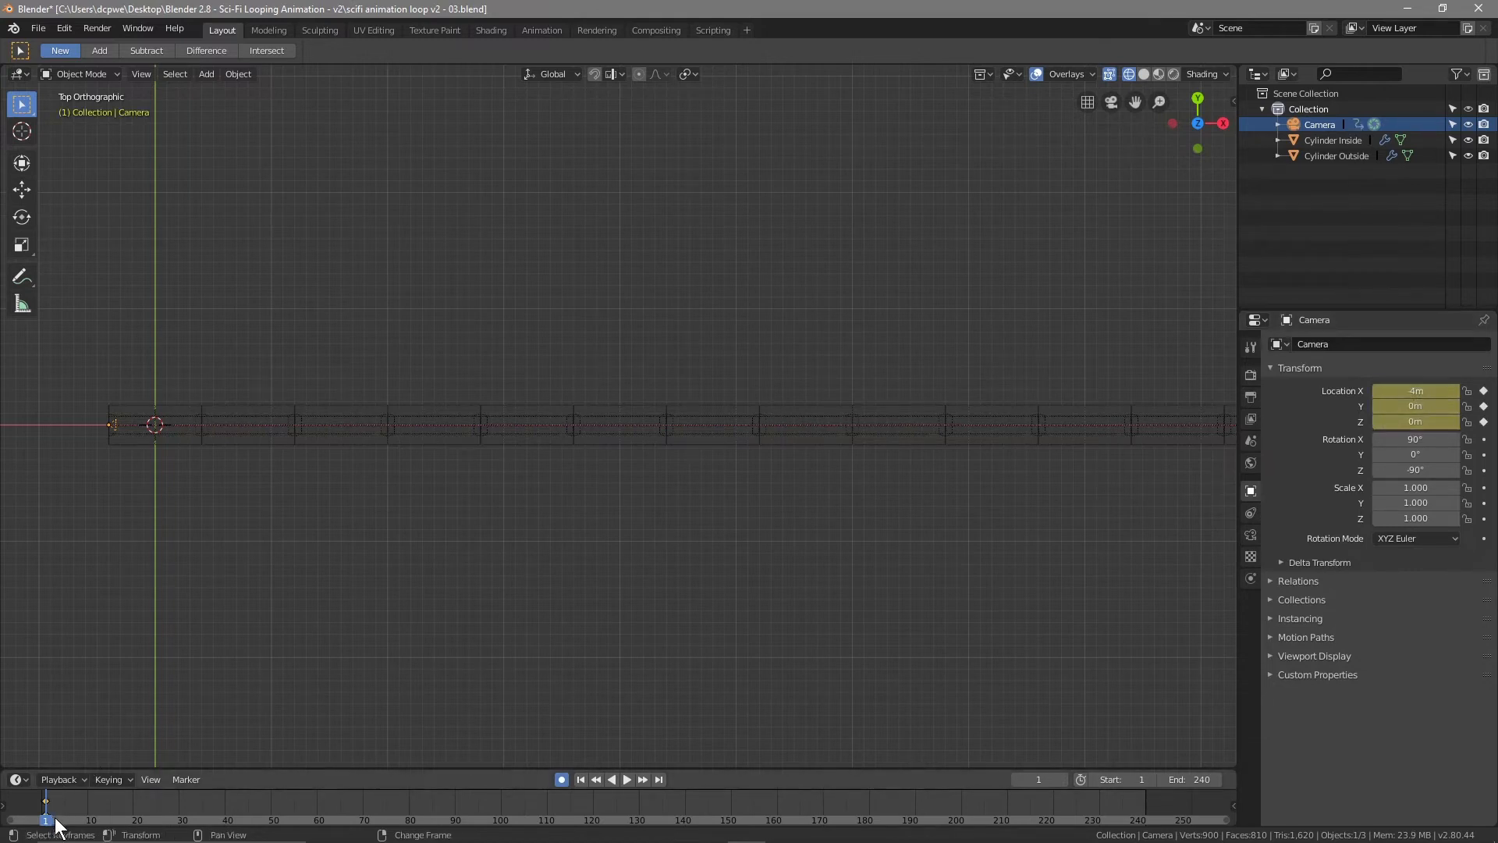
pyautogui.click(659, 779)
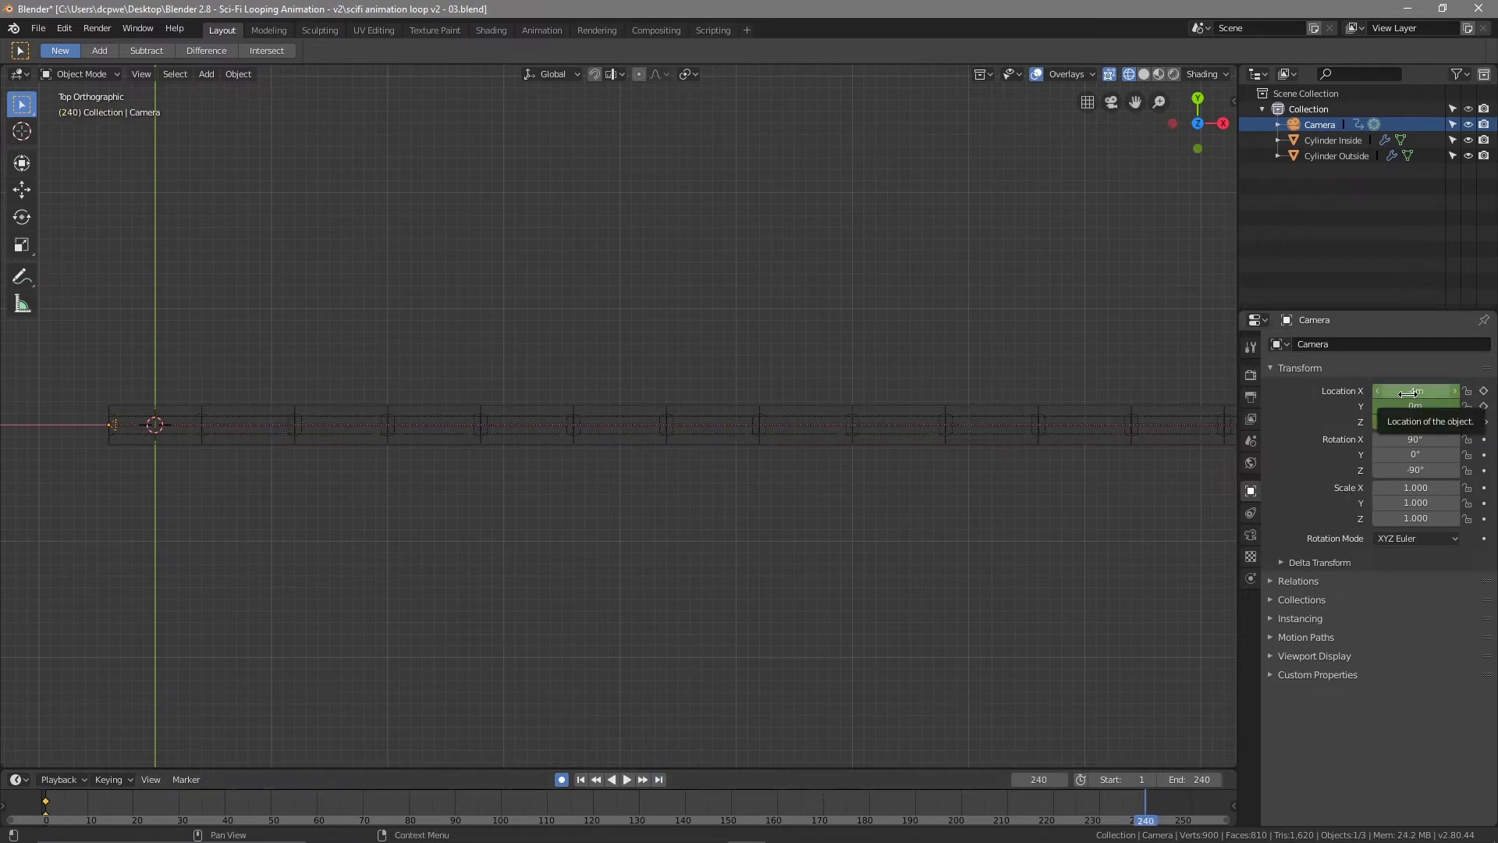
# Keyframe the camera's location at frame 240, move it 64 m along X to 60 m with auto keying, and turn auto keying off
pyautogui.press('i')
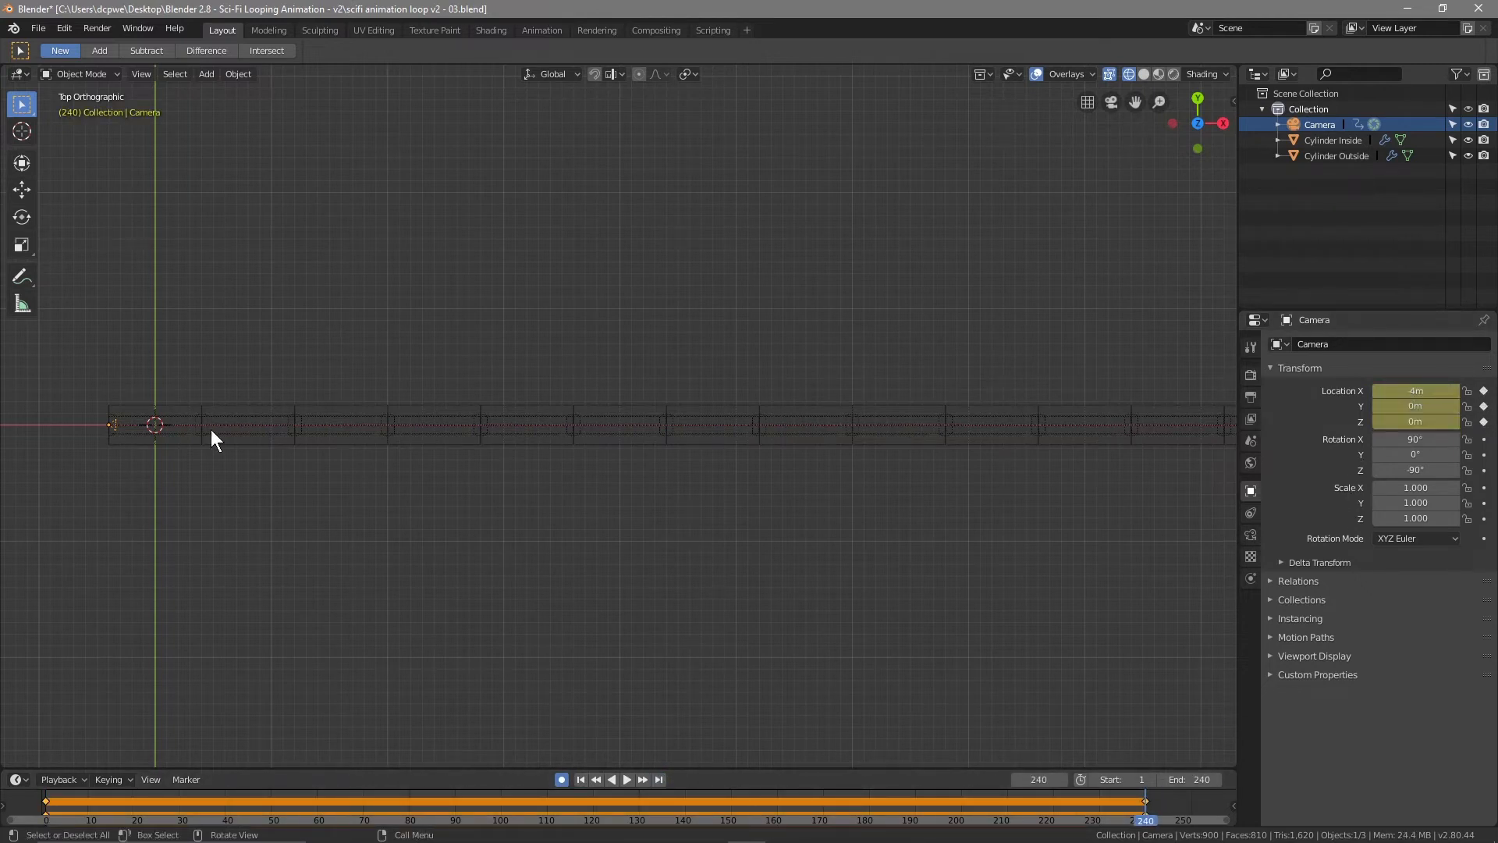
pyautogui.click(19, 189)
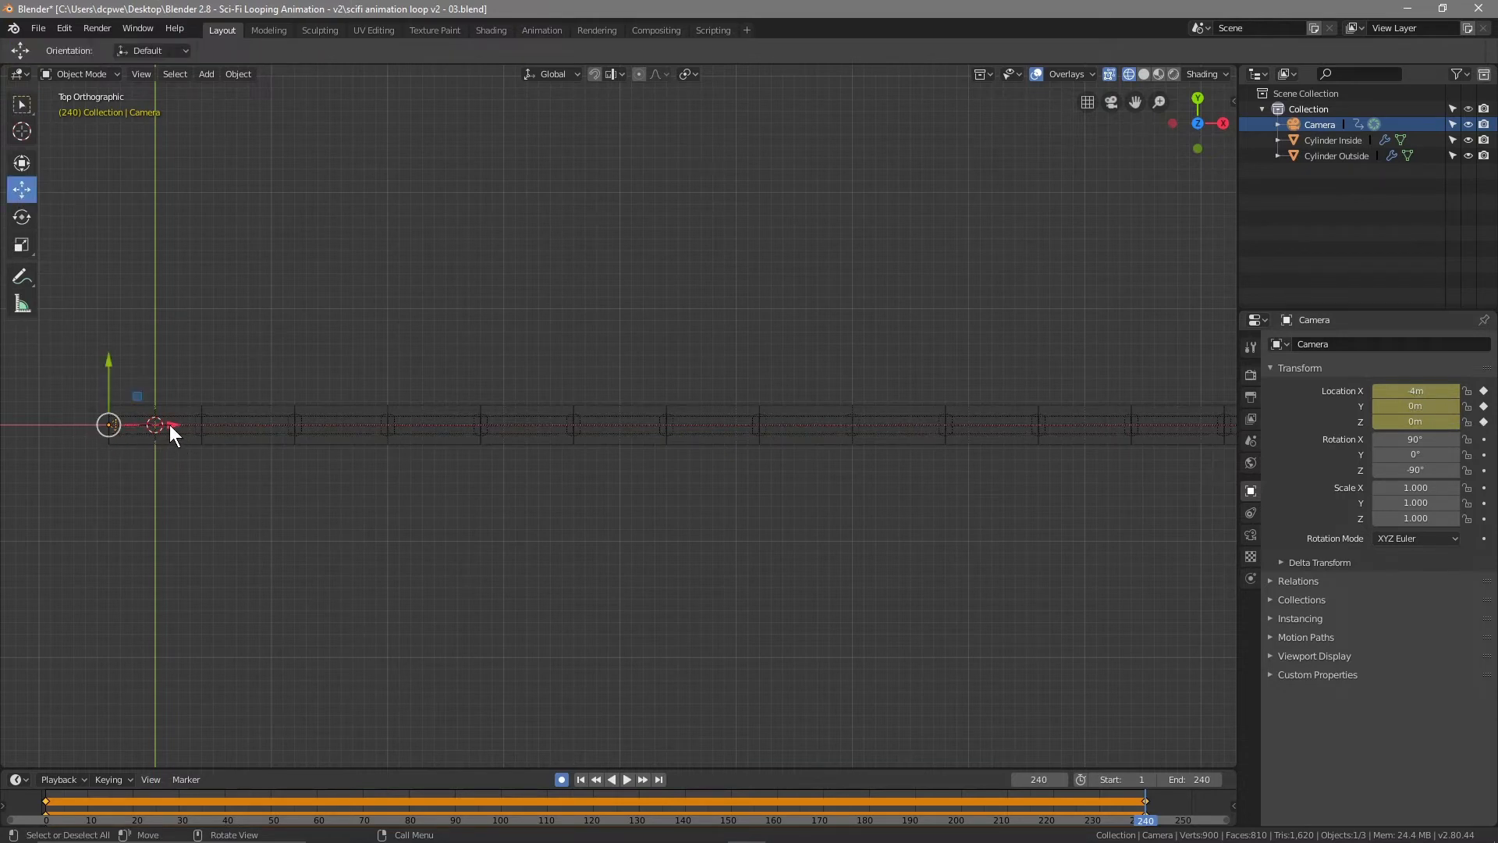
pyautogui.moveTo(170, 424); pyautogui.dragTo(333, 424)
pyautogui.moveTo(397, 423); pyautogui.dragTo(906, 425)
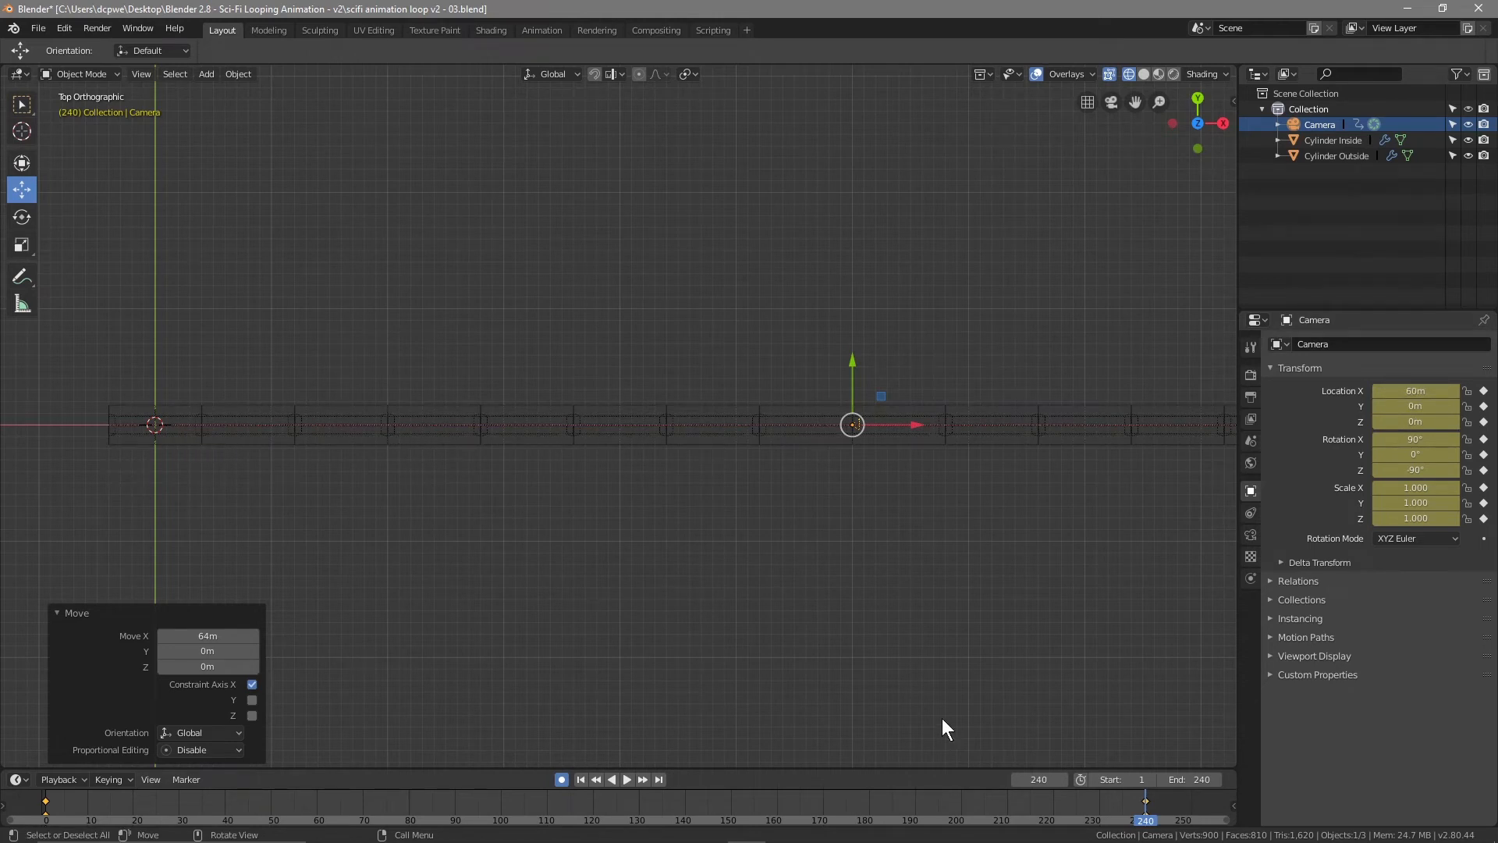
pyautogui.click(565, 780)
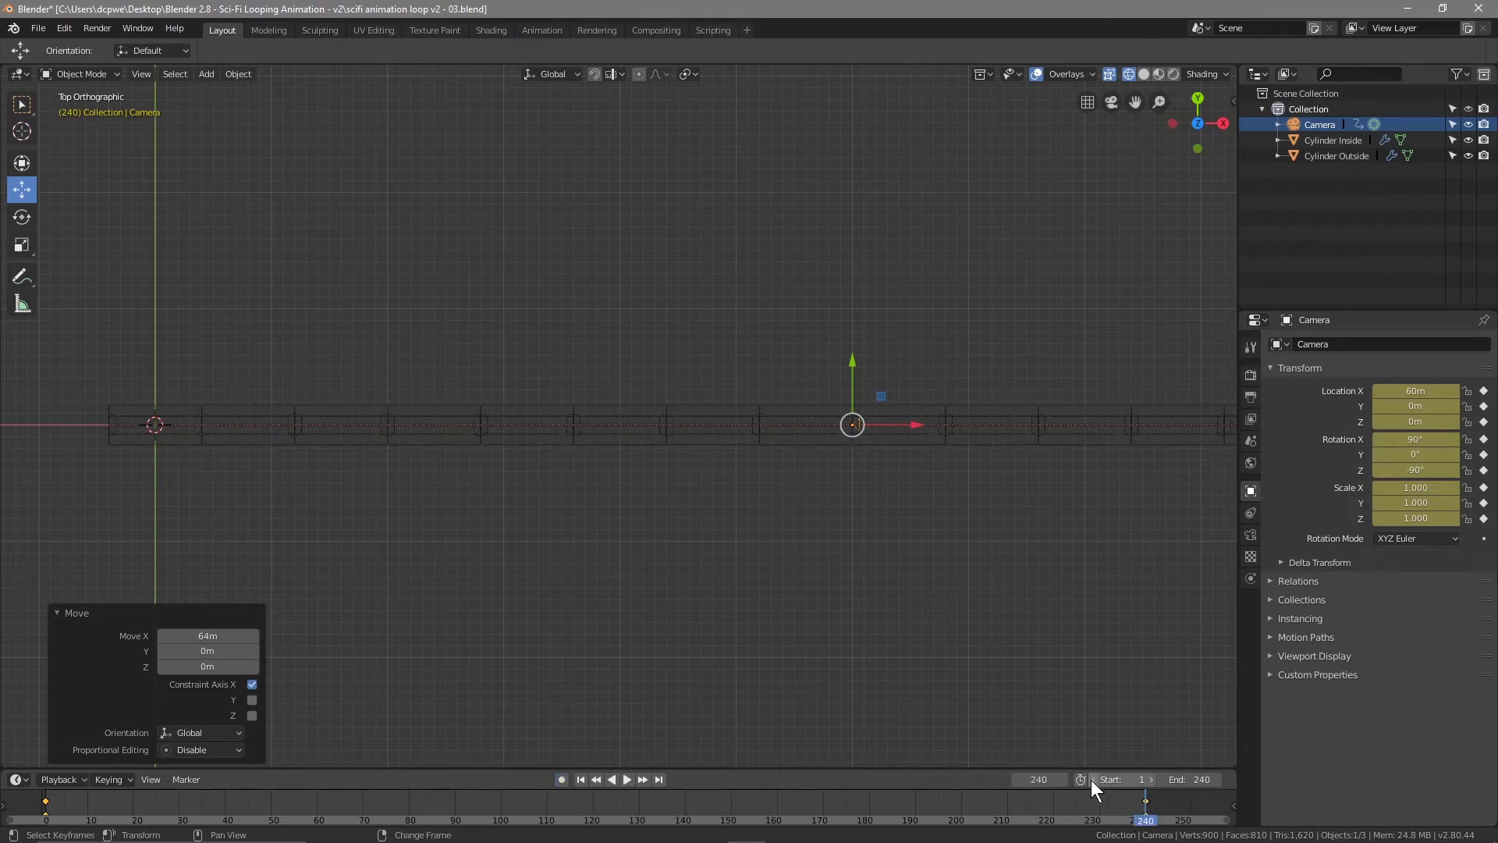
# Copy the camera's X location from frame 239 and, with auto keying on, paste it as 59.7322 m at frame 240
pyautogui.click(1014, 779)
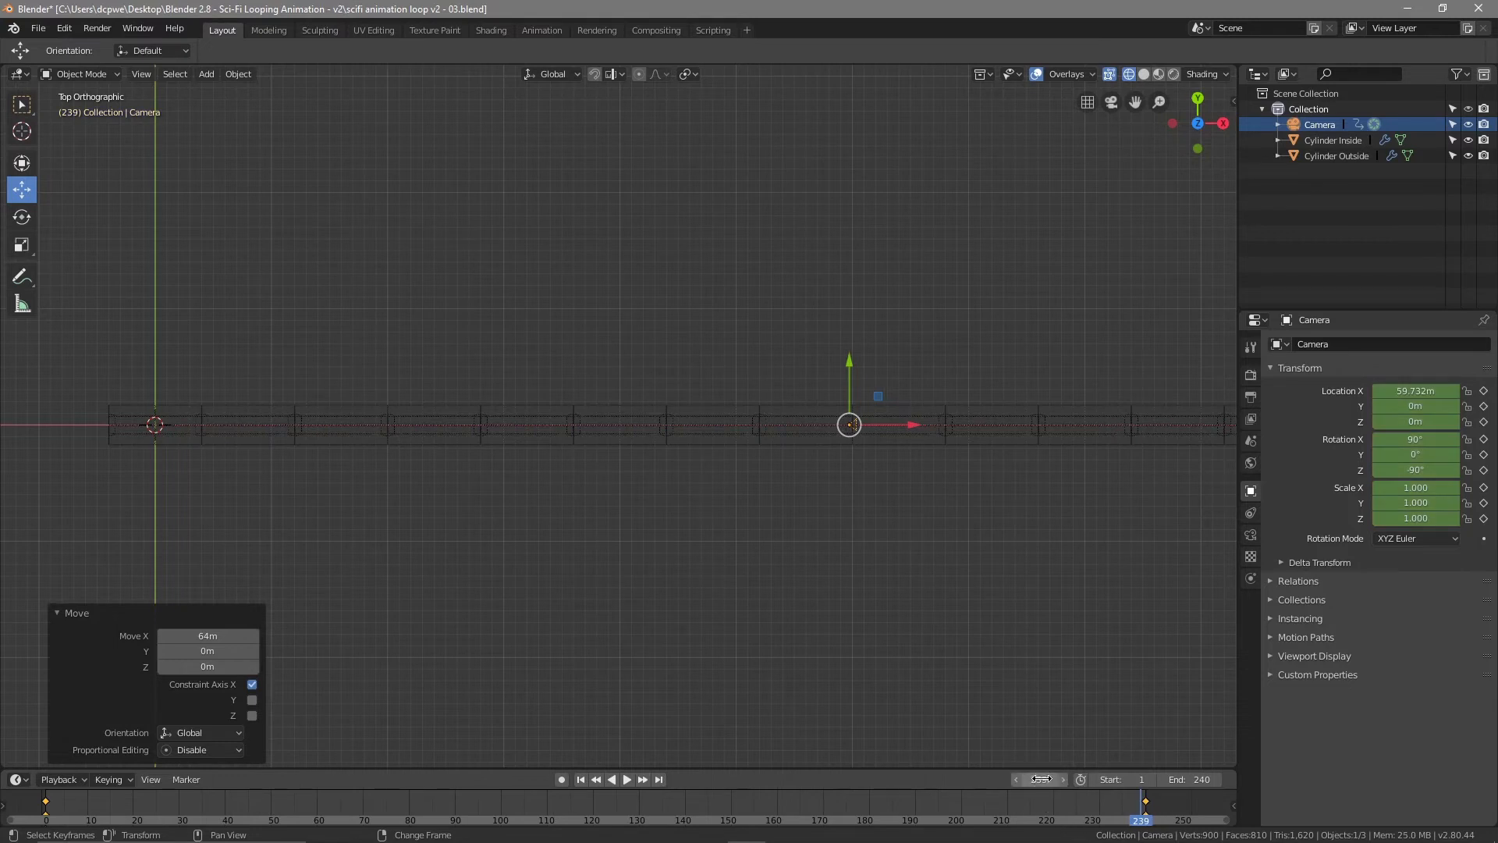
pyautogui.click(1419, 391)
pyautogui.hotkey('ctrl', 'c')
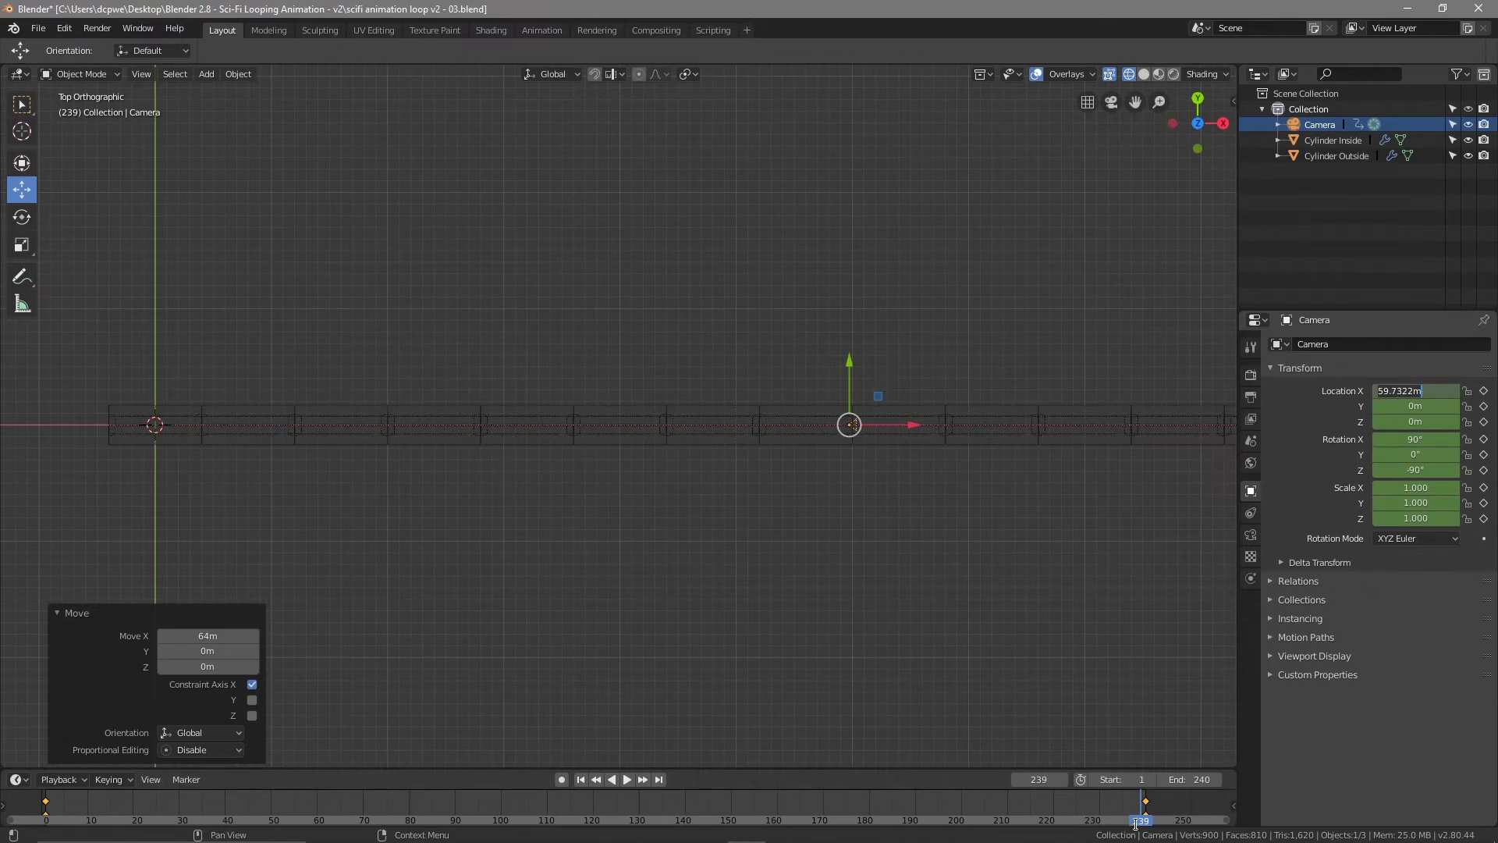
pyautogui.press('Return')
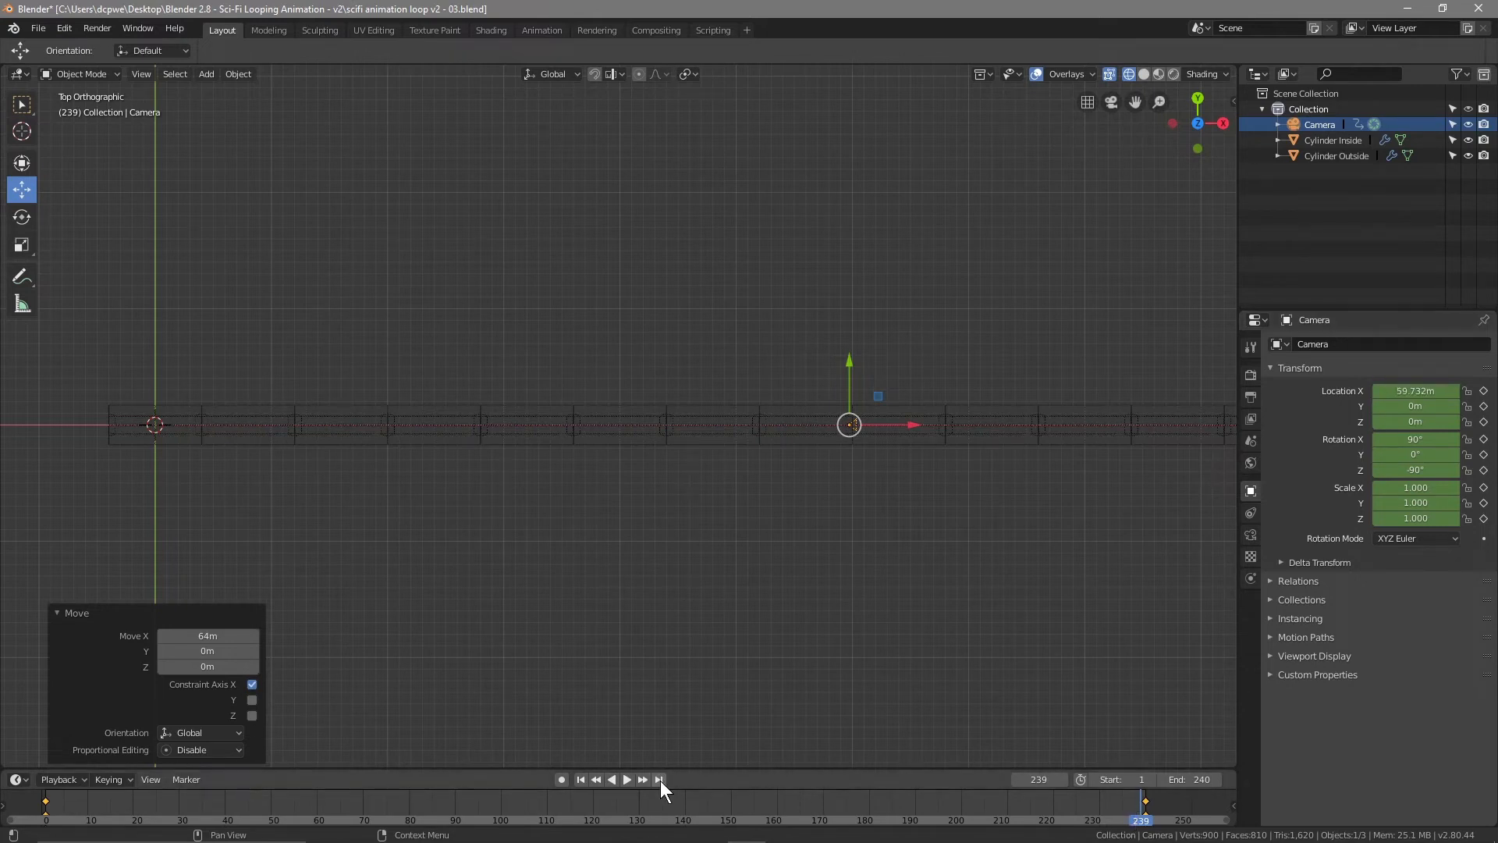
pyautogui.click(660, 780)
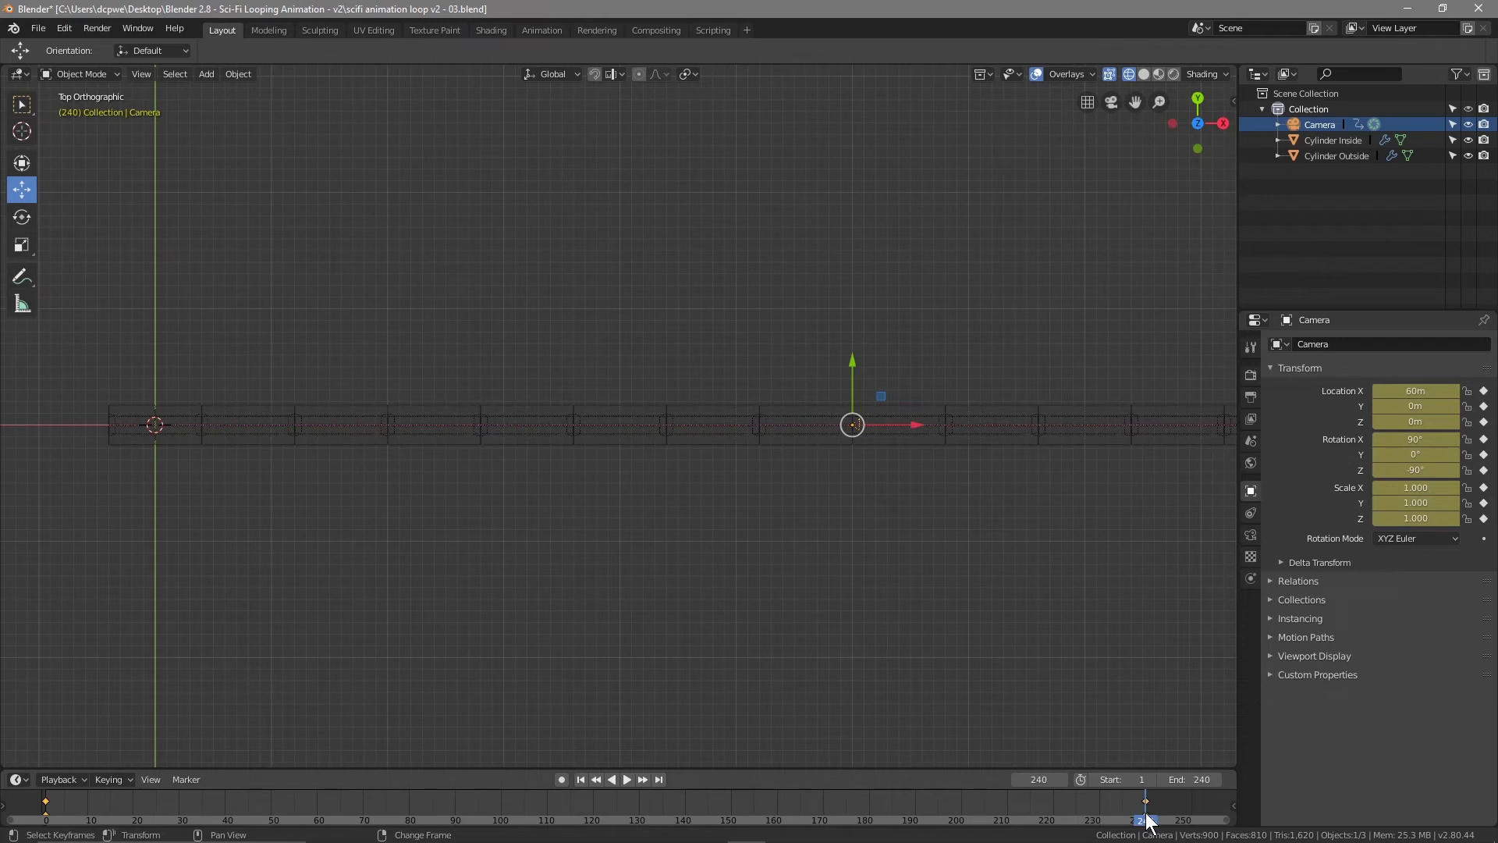
pyautogui.click(561, 780)
pyautogui.doubleClick(1421, 392)
pyautogui.hotkey('ctrl', 'v')
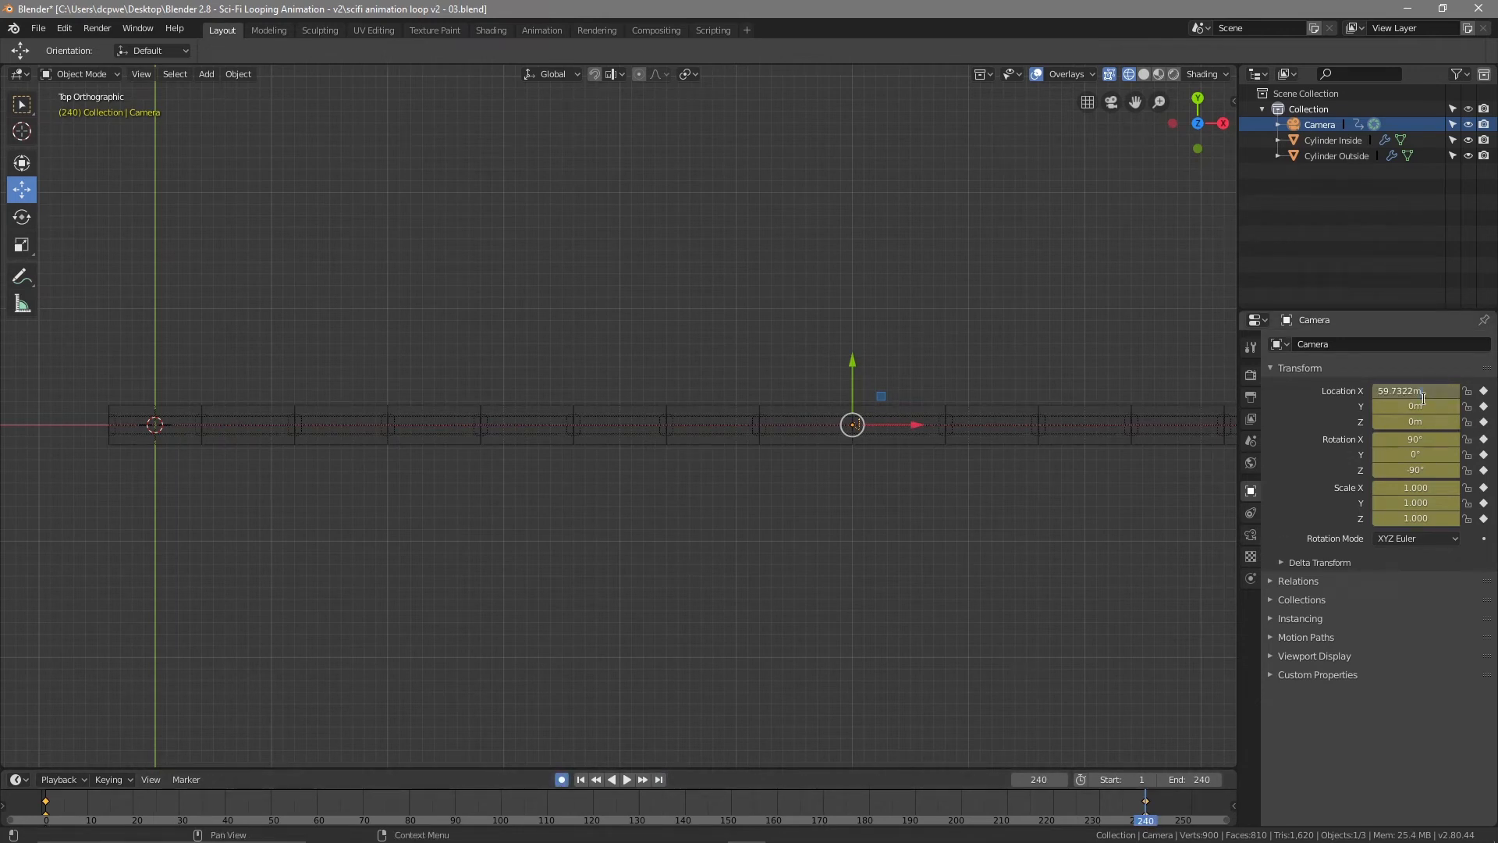
pyautogui.press('Return')
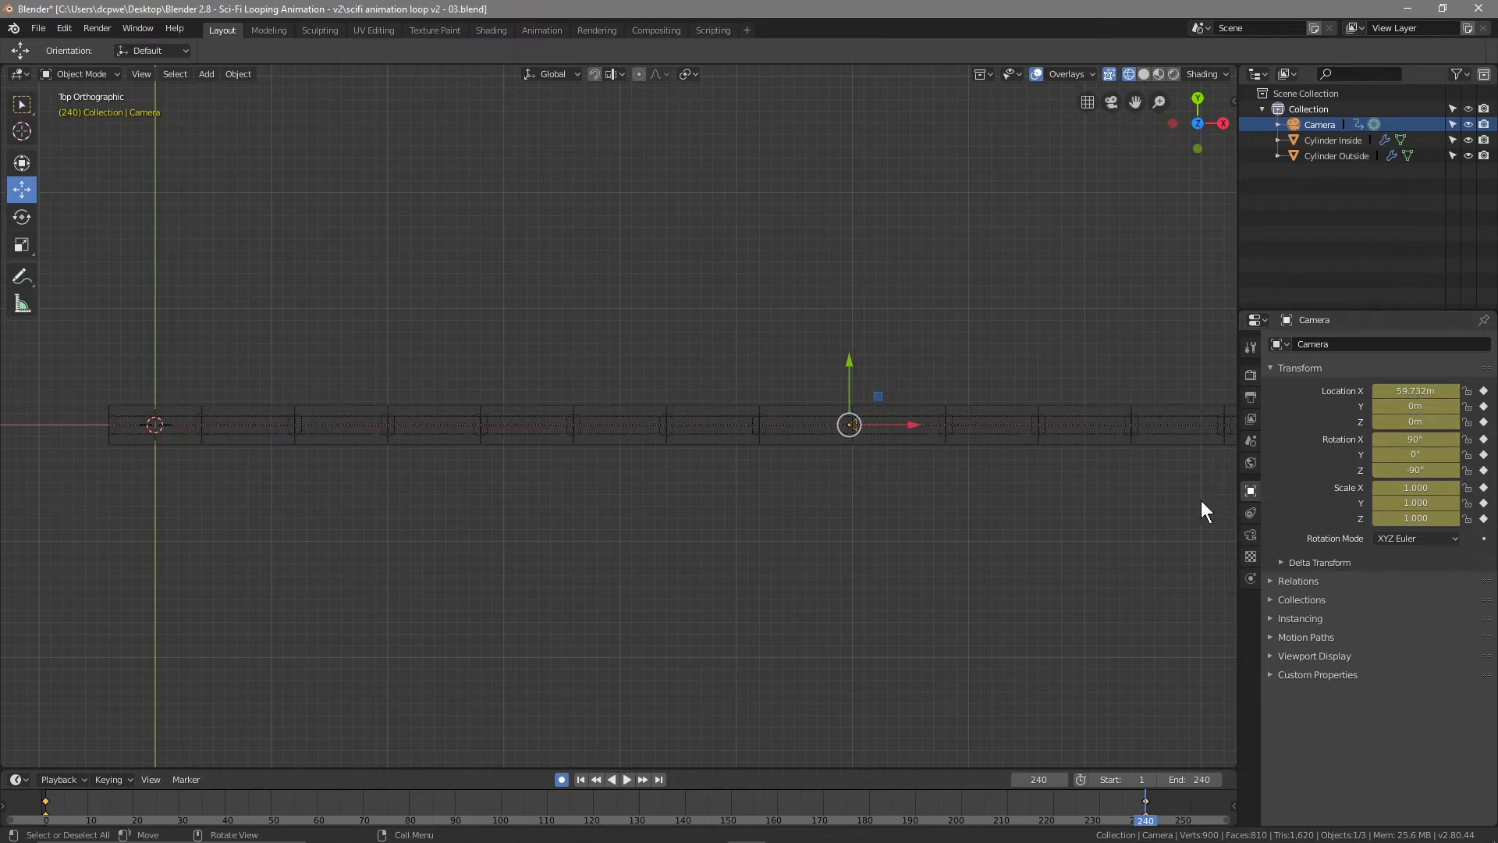
# Deselect the camera and show the tunnel through the camera view in rendered shading
pyautogui.click(1069, 540)
pyautogui.click(1173, 73)
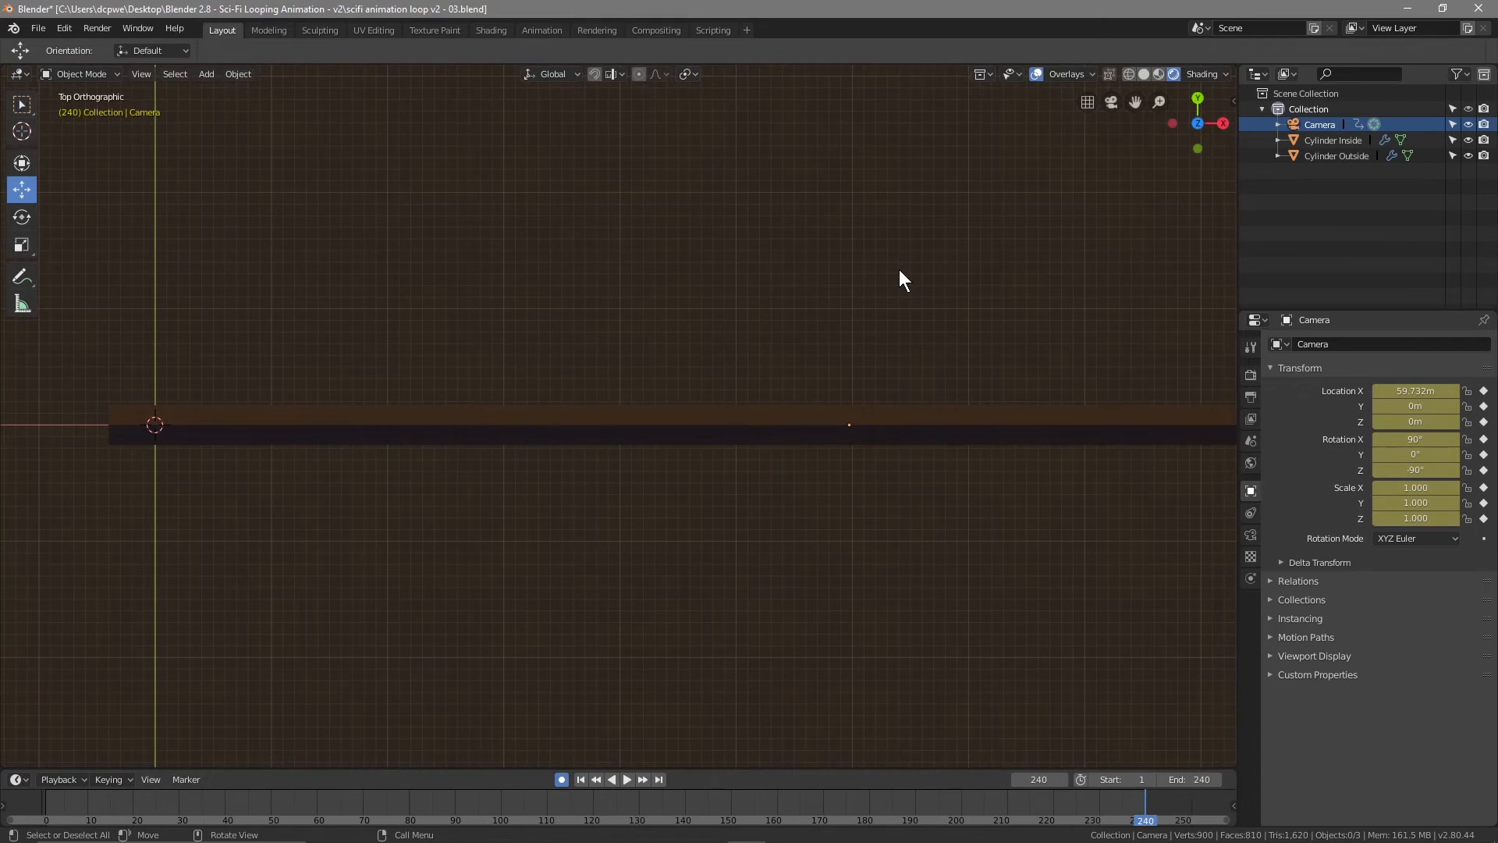
pyautogui.press('KP_0')
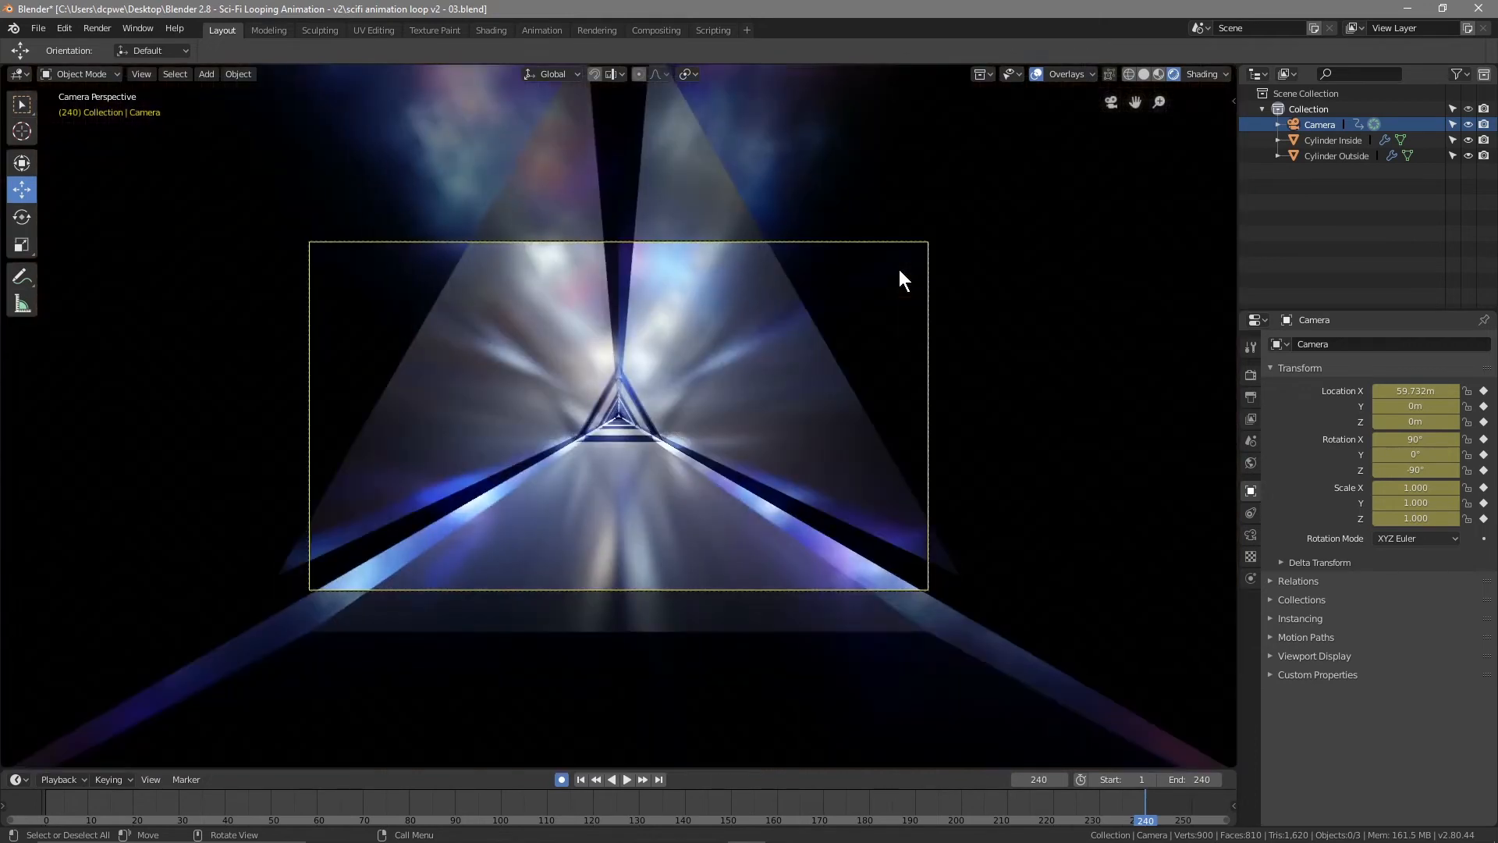
# Play the camera animation from frame 1, stop it and return to the first frame
pyautogui.click(579, 779)
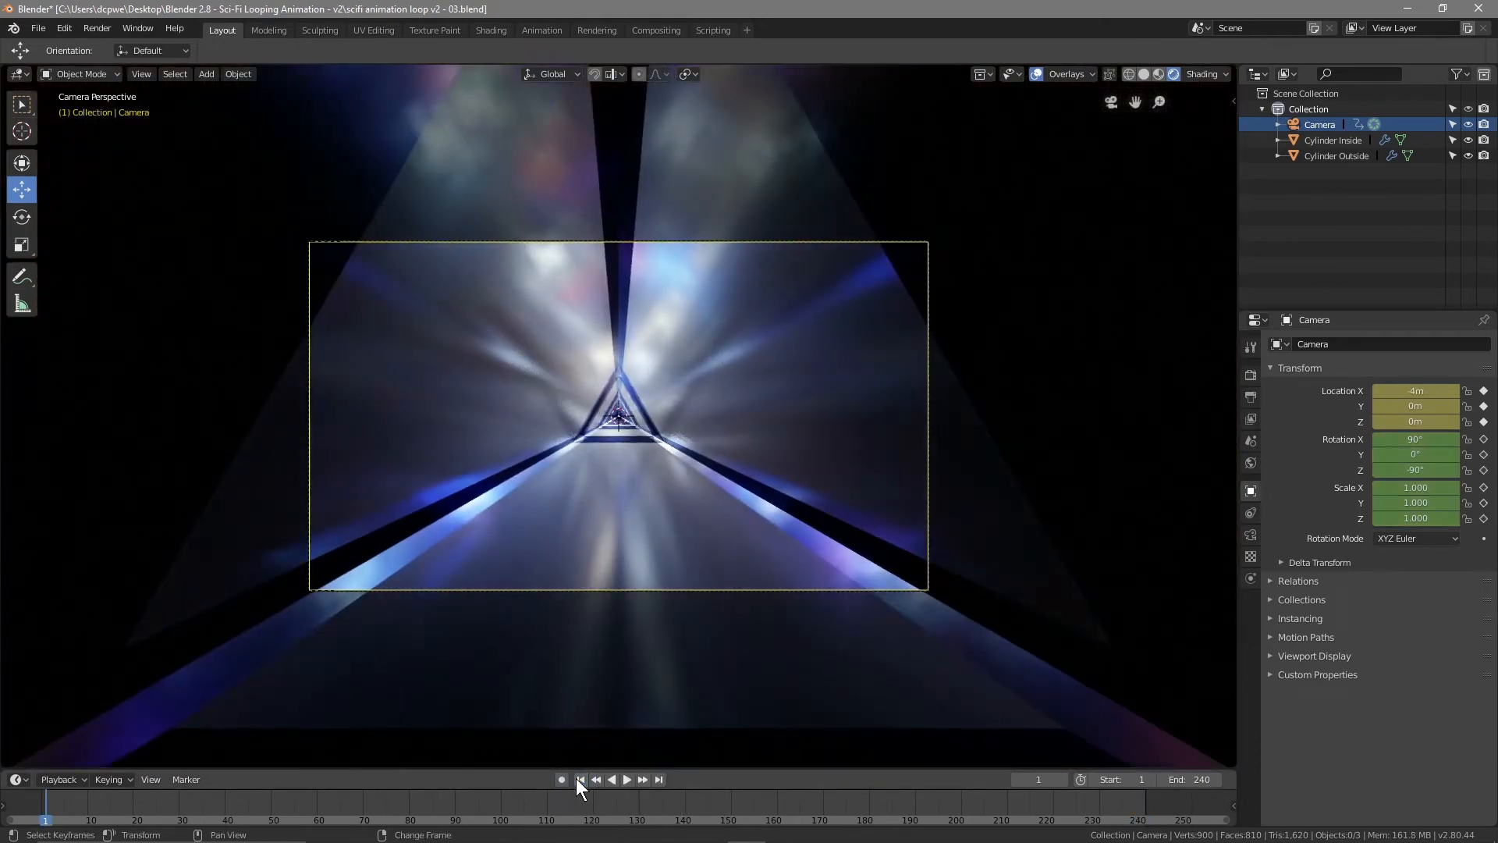
pyautogui.click(625, 780)
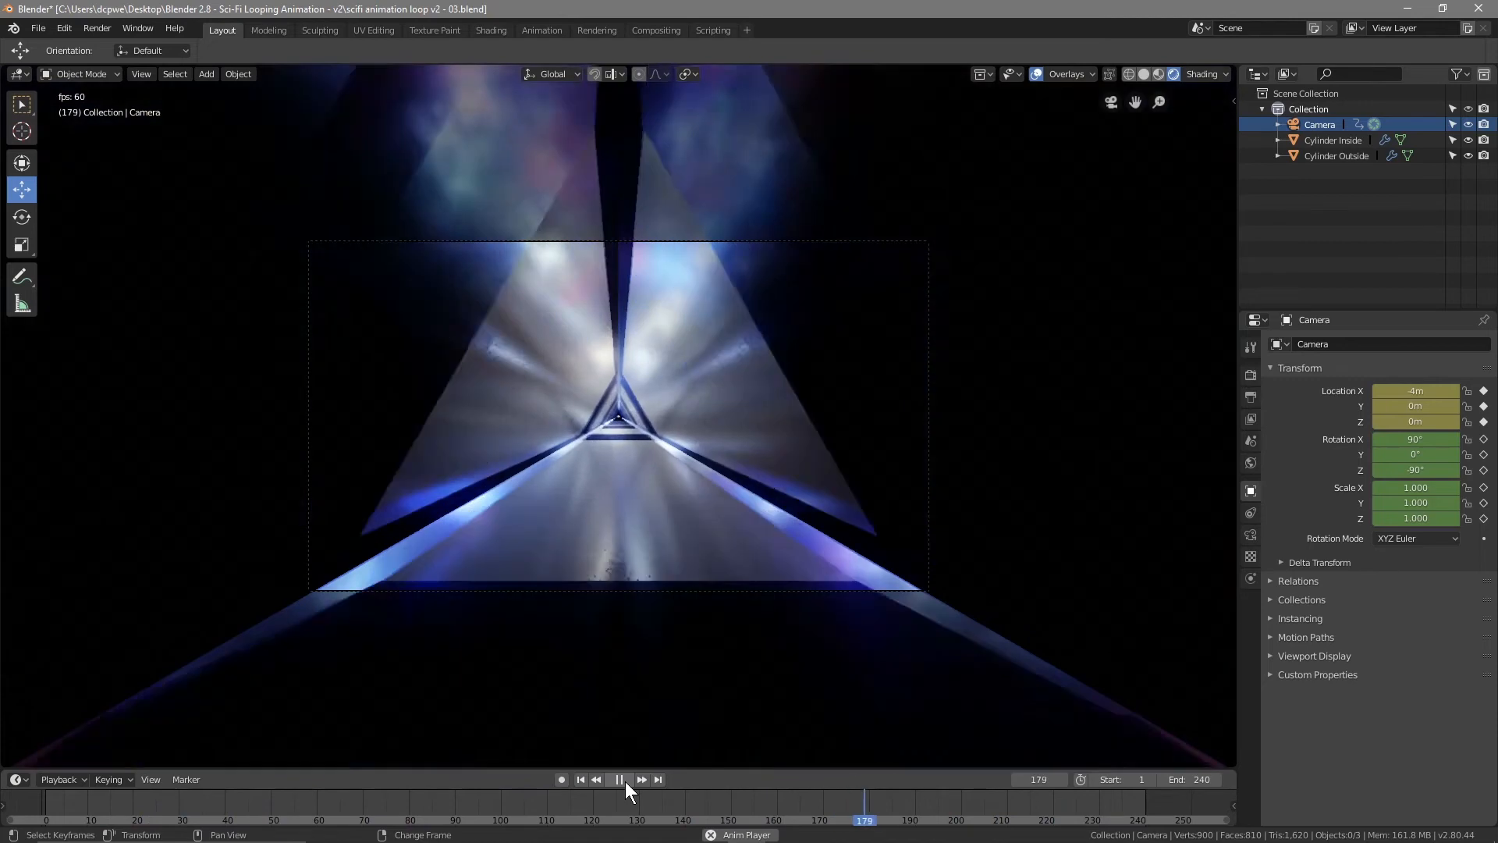
pyautogui.click(625, 780)
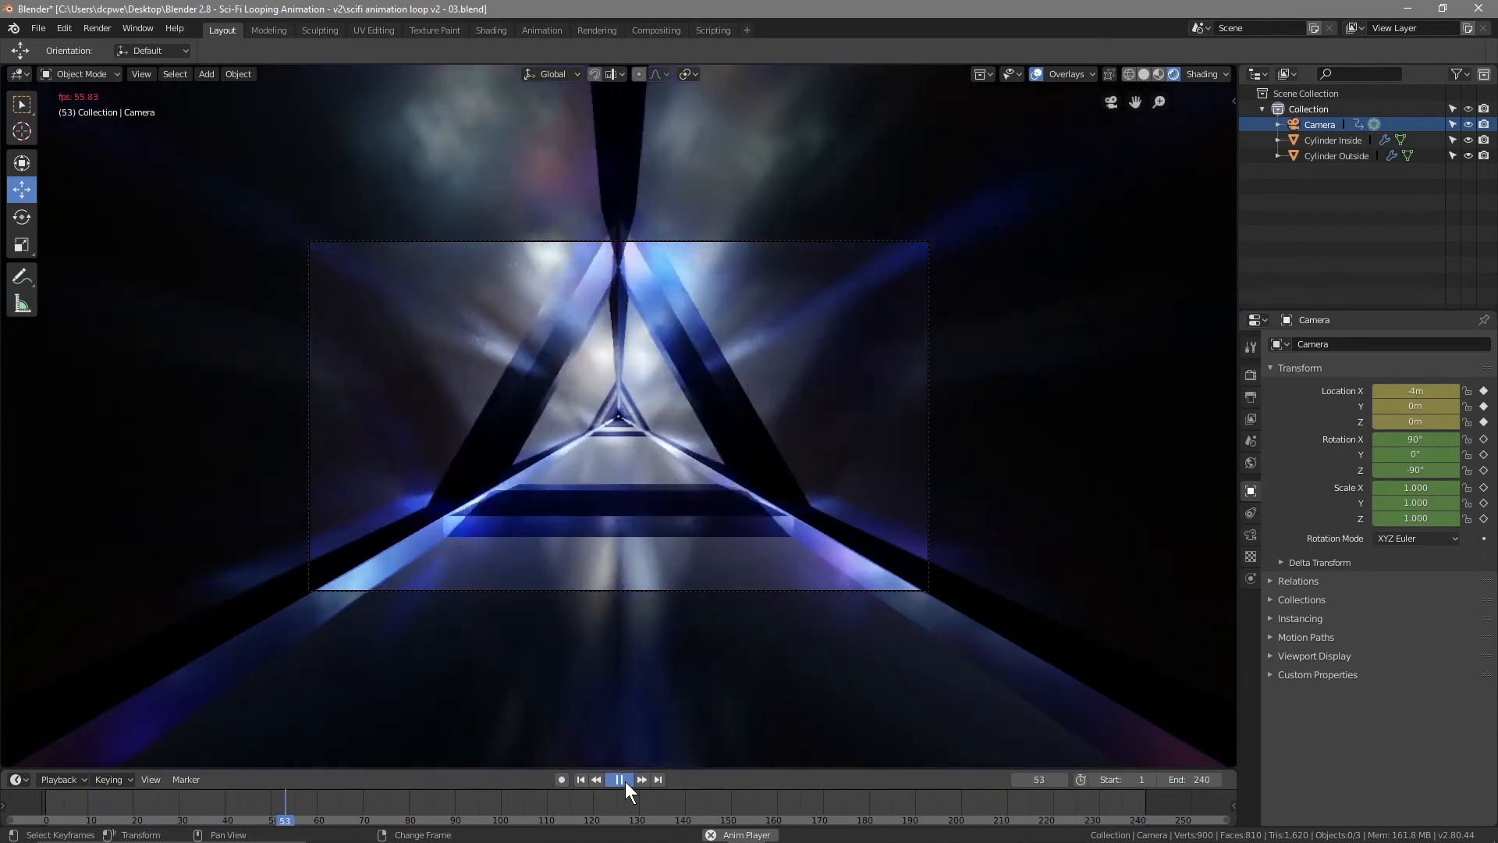
pyautogui.click(584, 775)
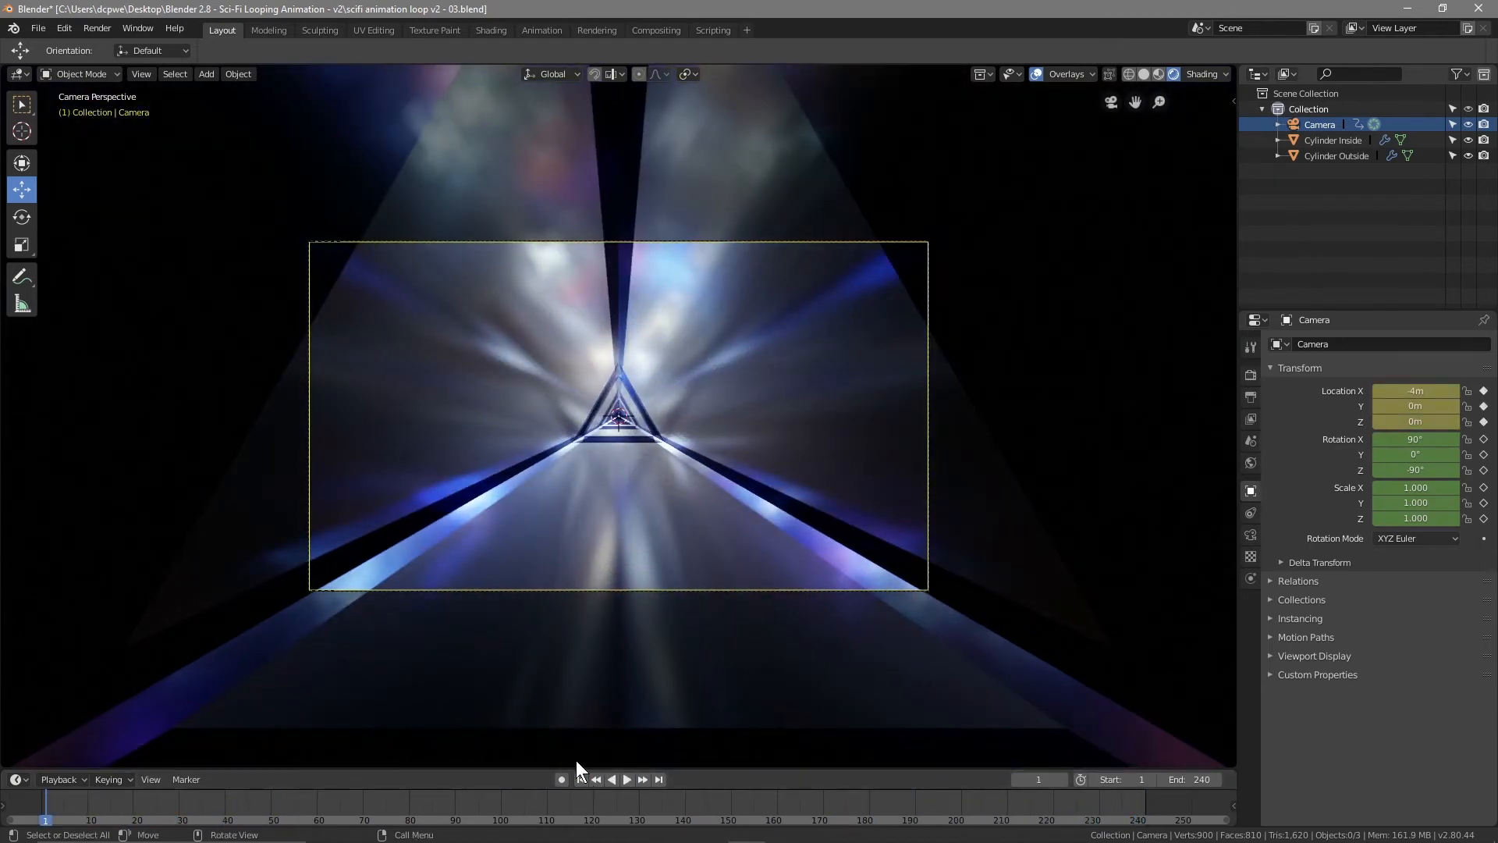
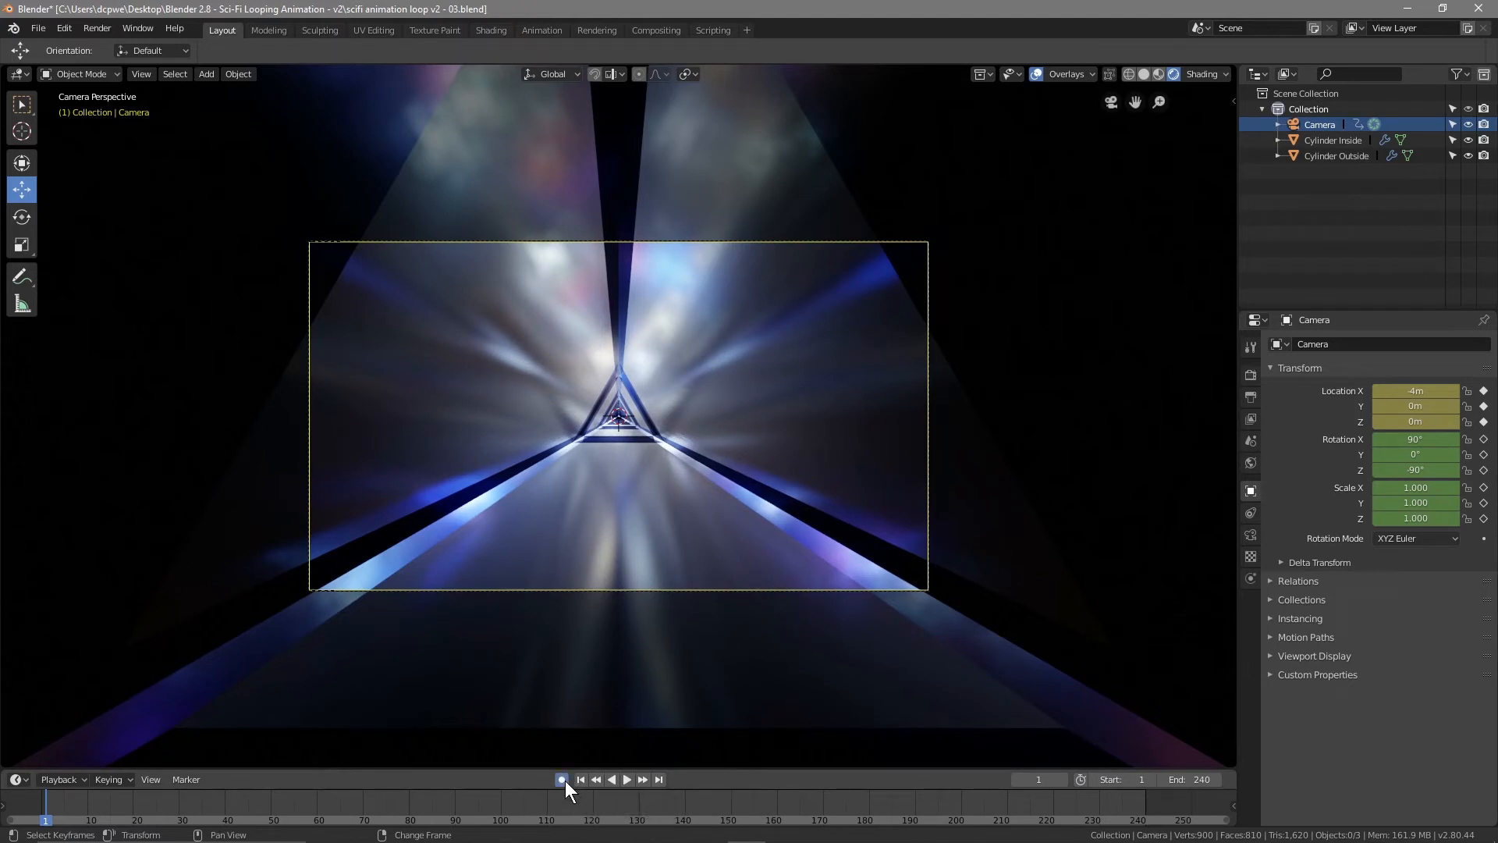
# In the Shading workspace, use rendered shading and insert a rotation keyframe on the world's Mapping node at frame 1
pyautogui.click(494, 35)
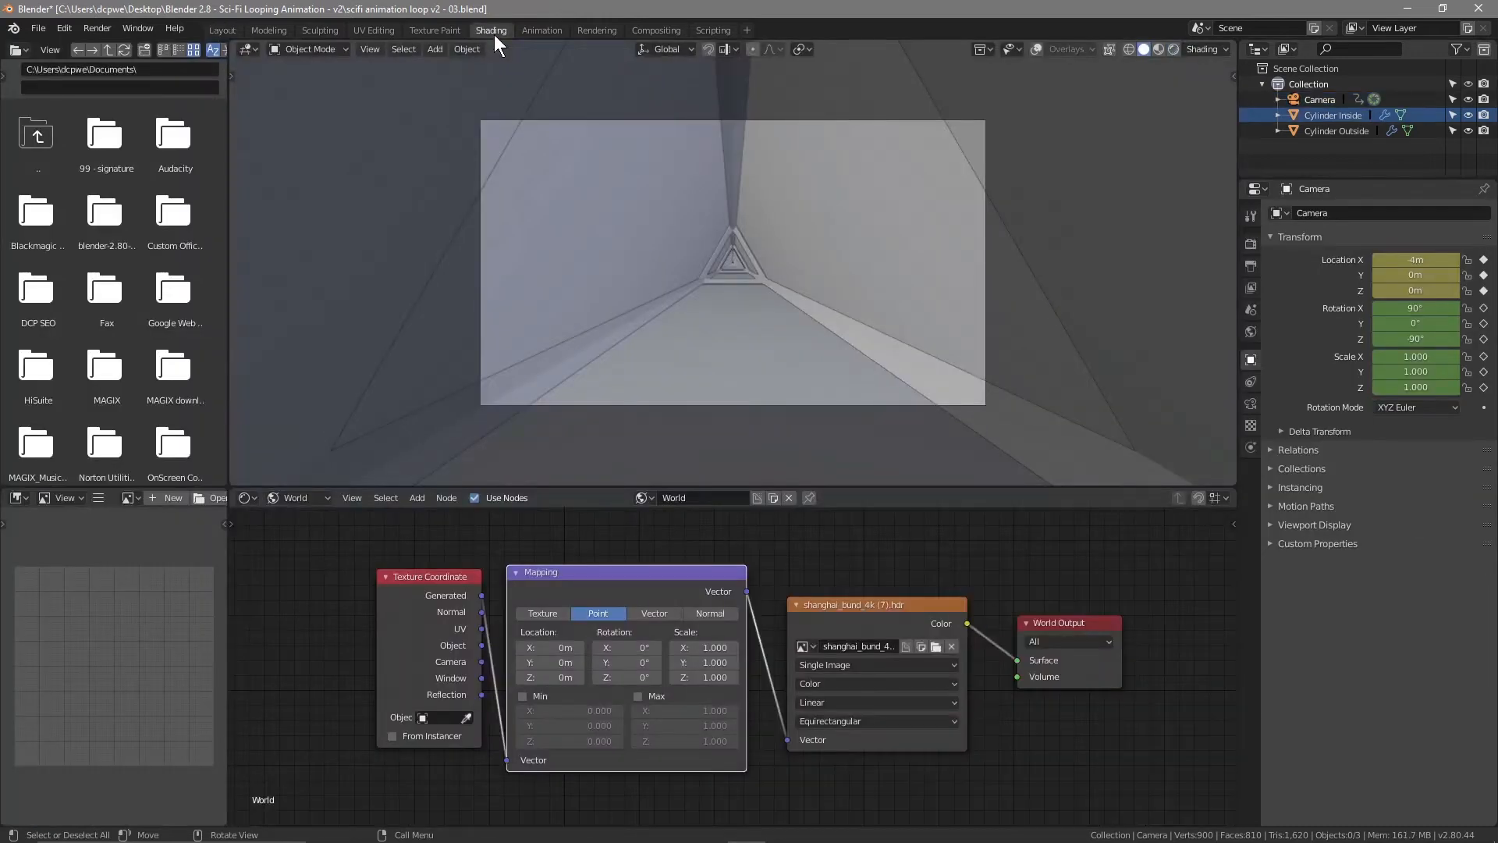
pyautogui.click(1173, 49)
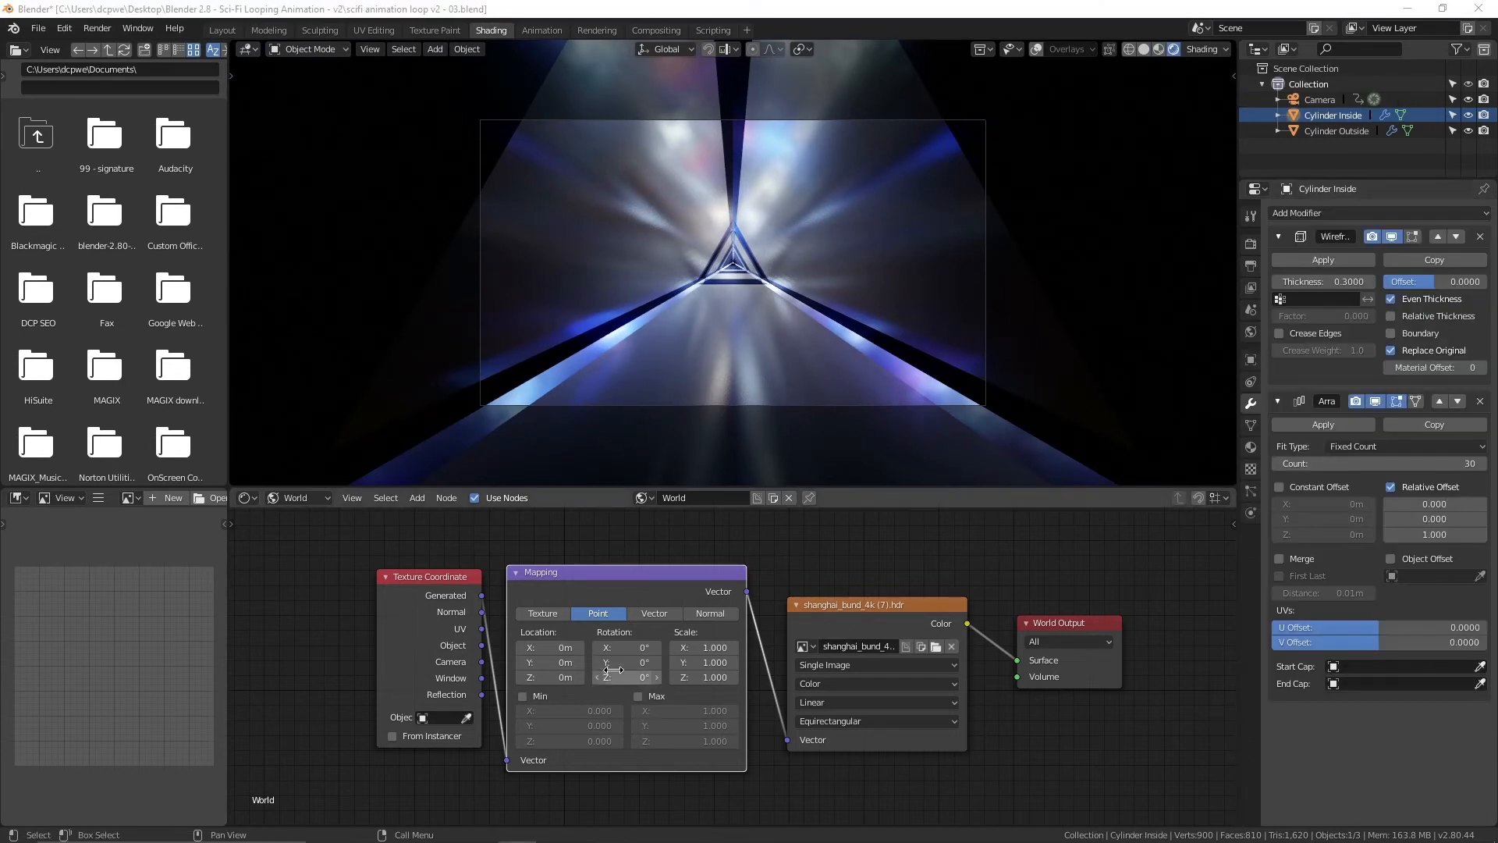
pyautogui.click(223, 32)
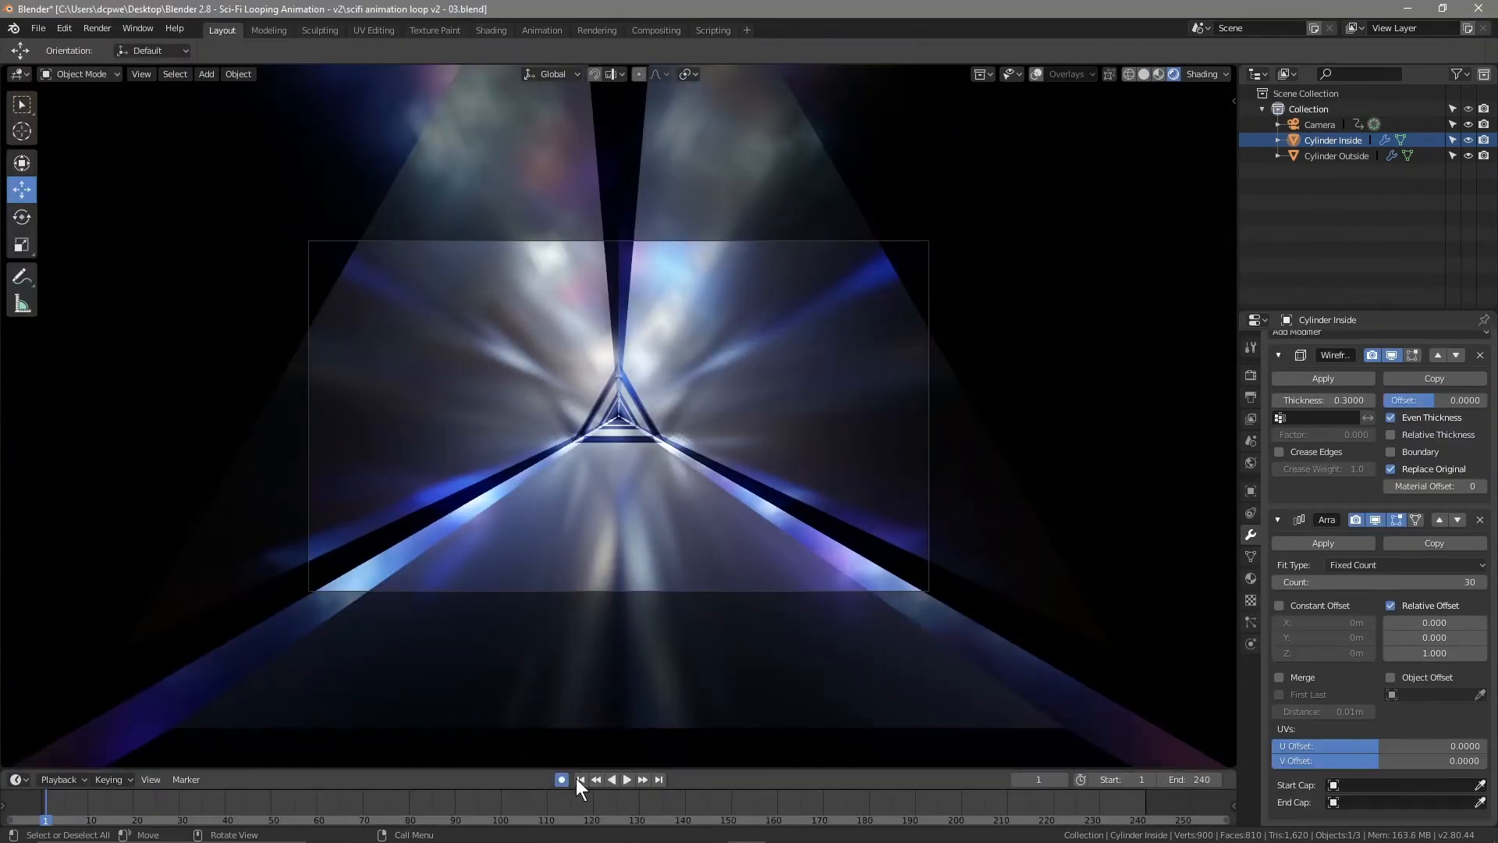
pyautogui.click(487, 30)
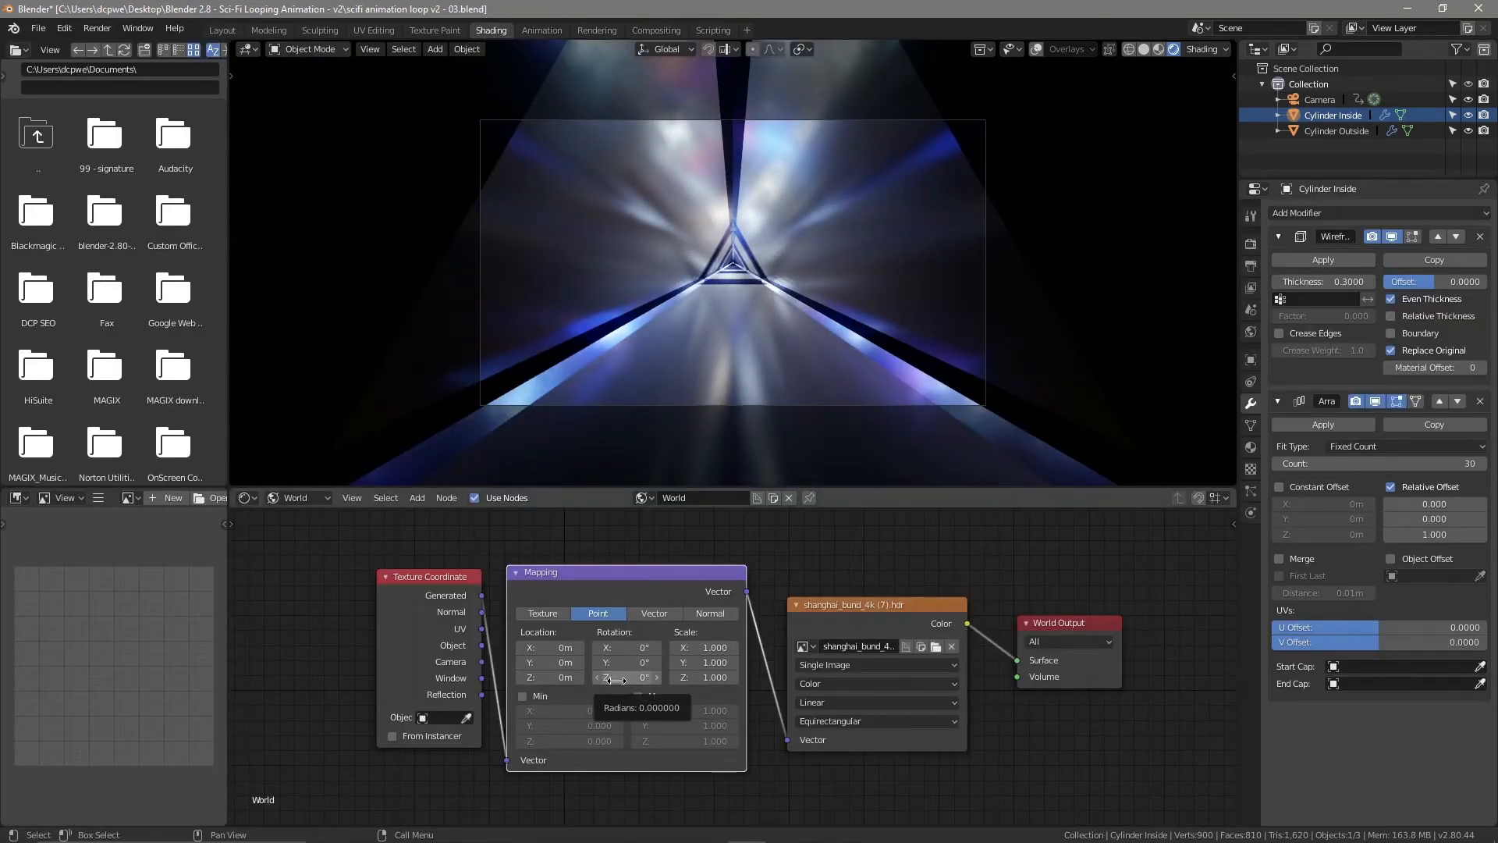
pyautogui.press('i')
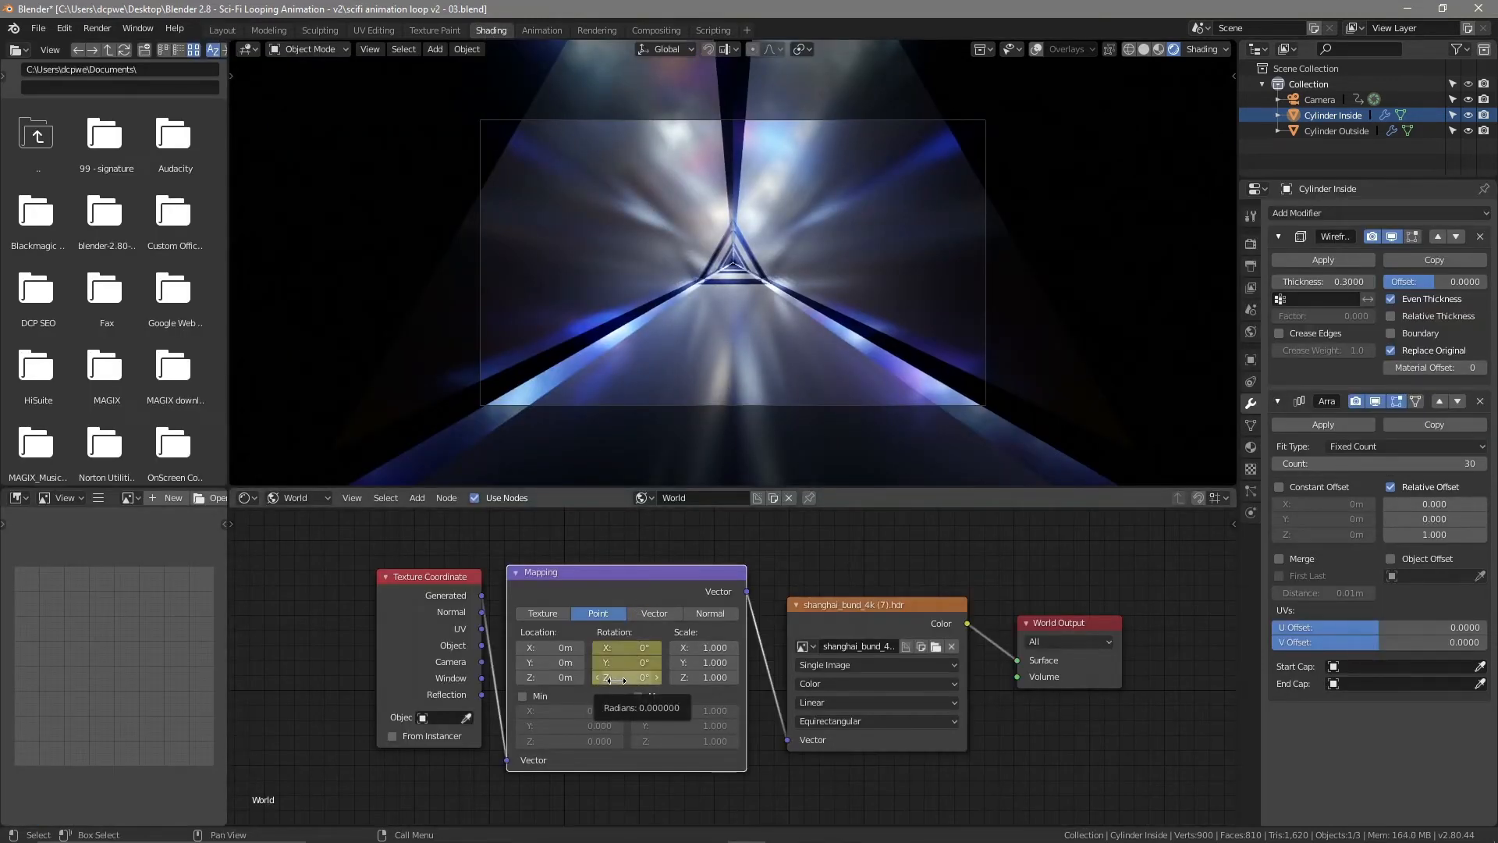
# Go to the end frame, 240, and insert a rotation keyframe on the world's Mapping node
pyautogui.click(222, 29)
pyautogui.click(659, 779)
pyautogui.click(490, 30)
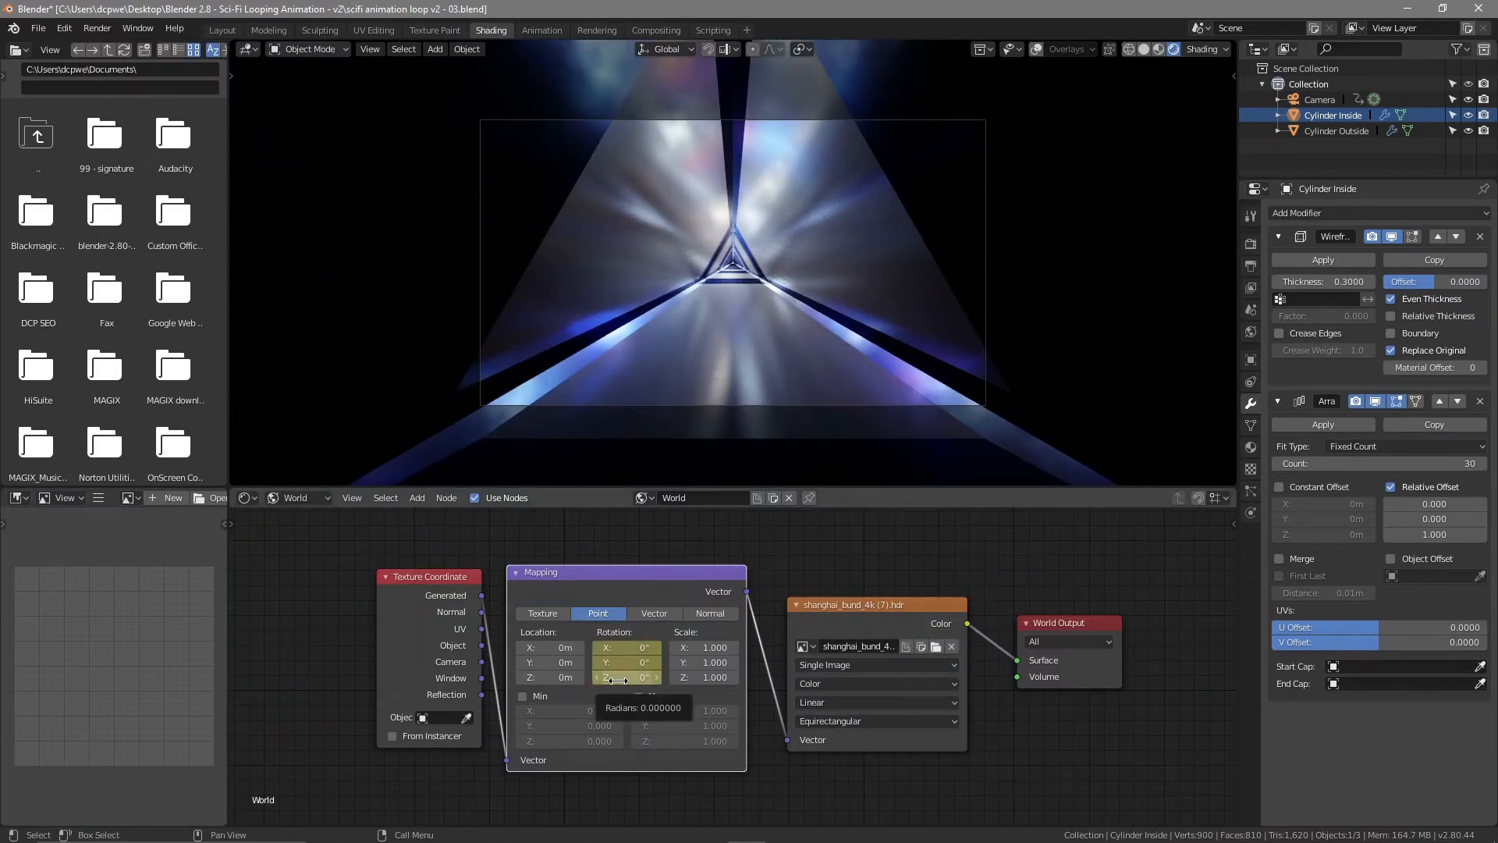
# At frame 120, insert keyframes on all channels and set the Mapping node's Z rotation to 111°
pyautogui.click(215, 29)
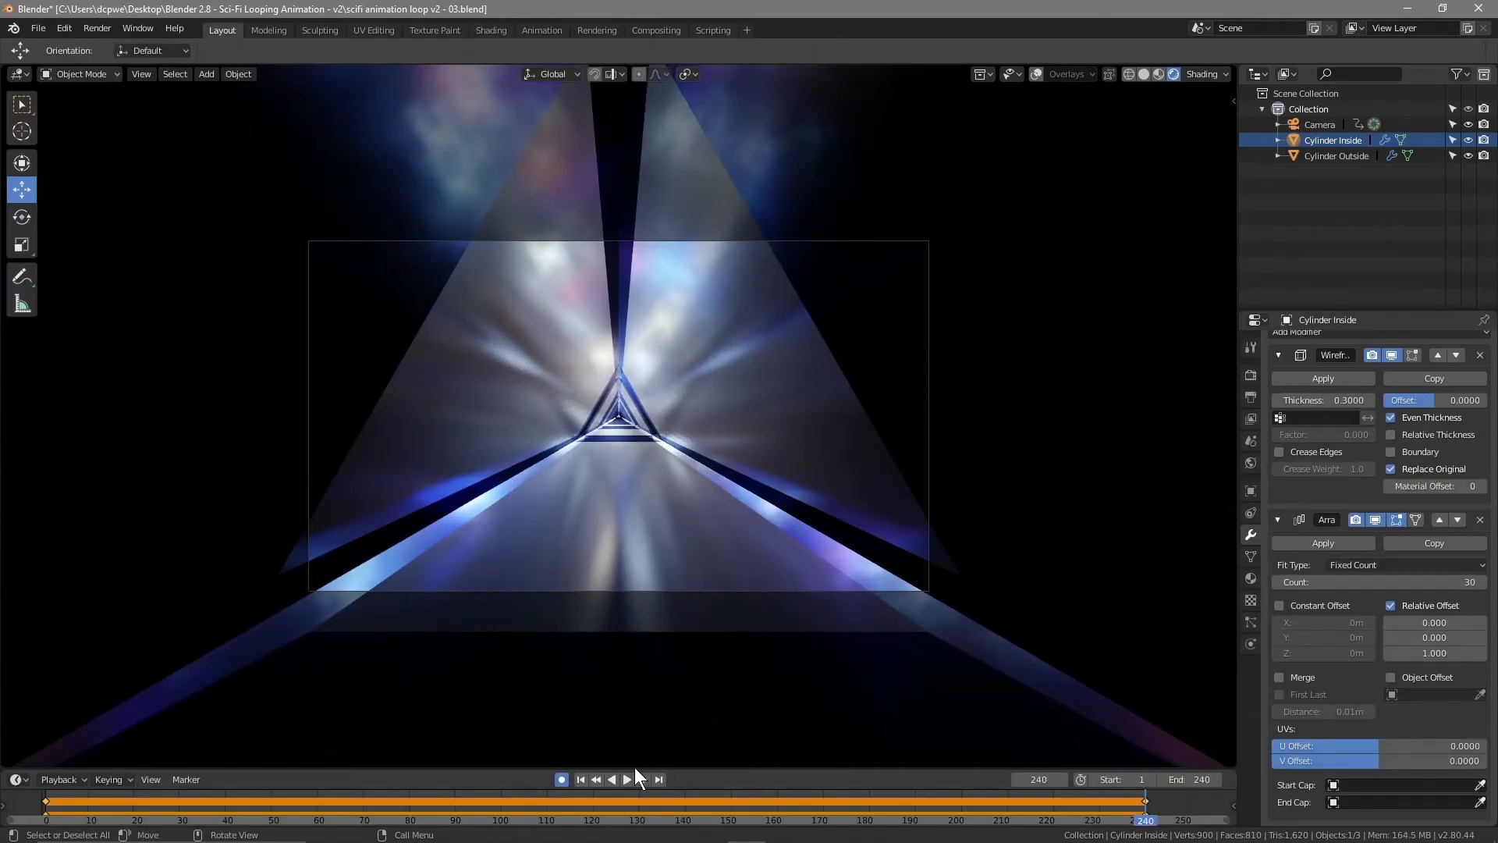
pyautogui.click(593, 802)
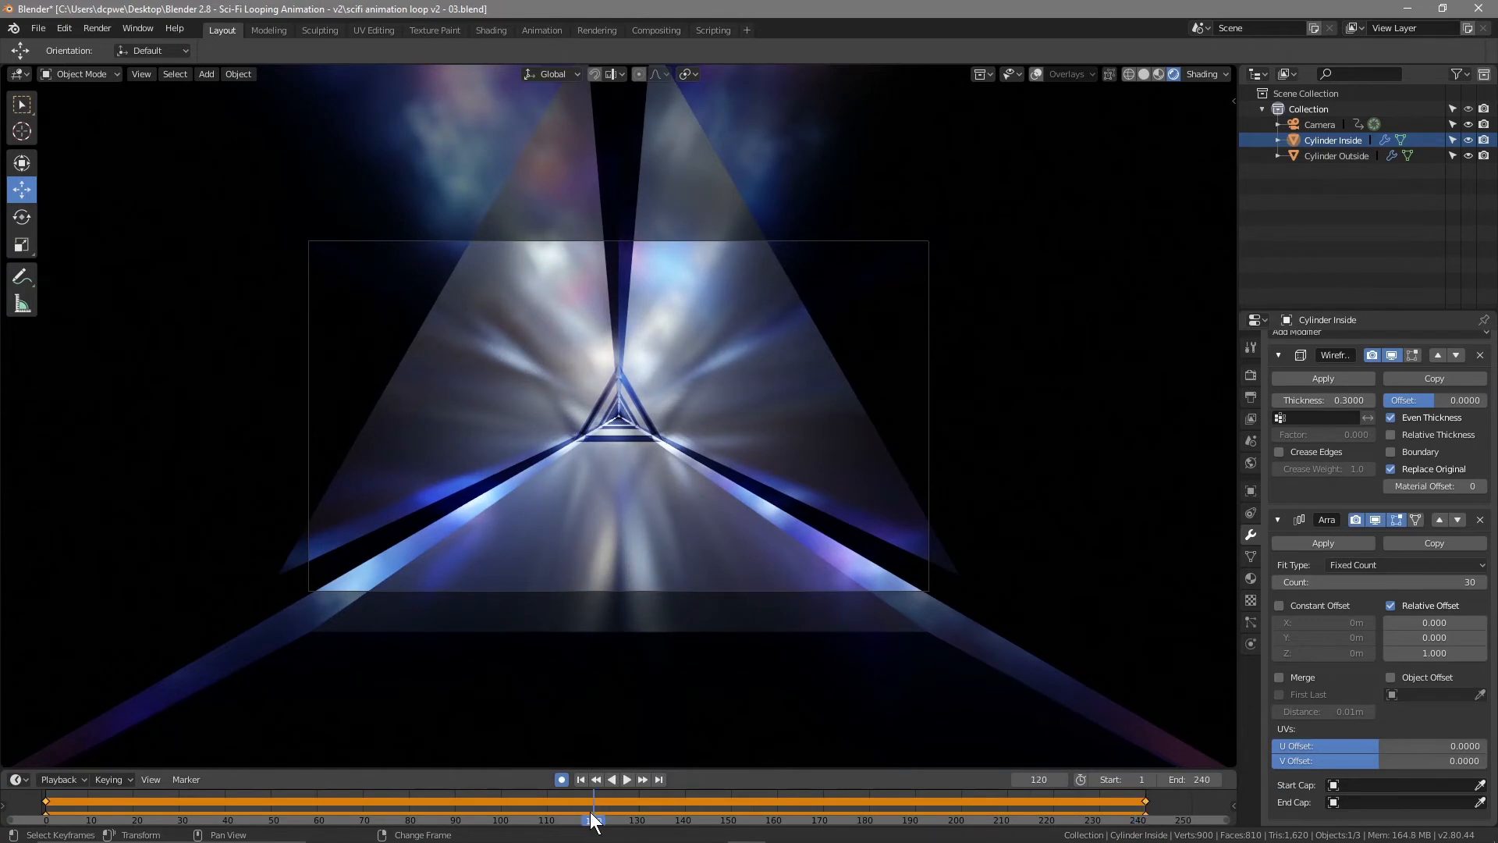
pyautogui.press('i')
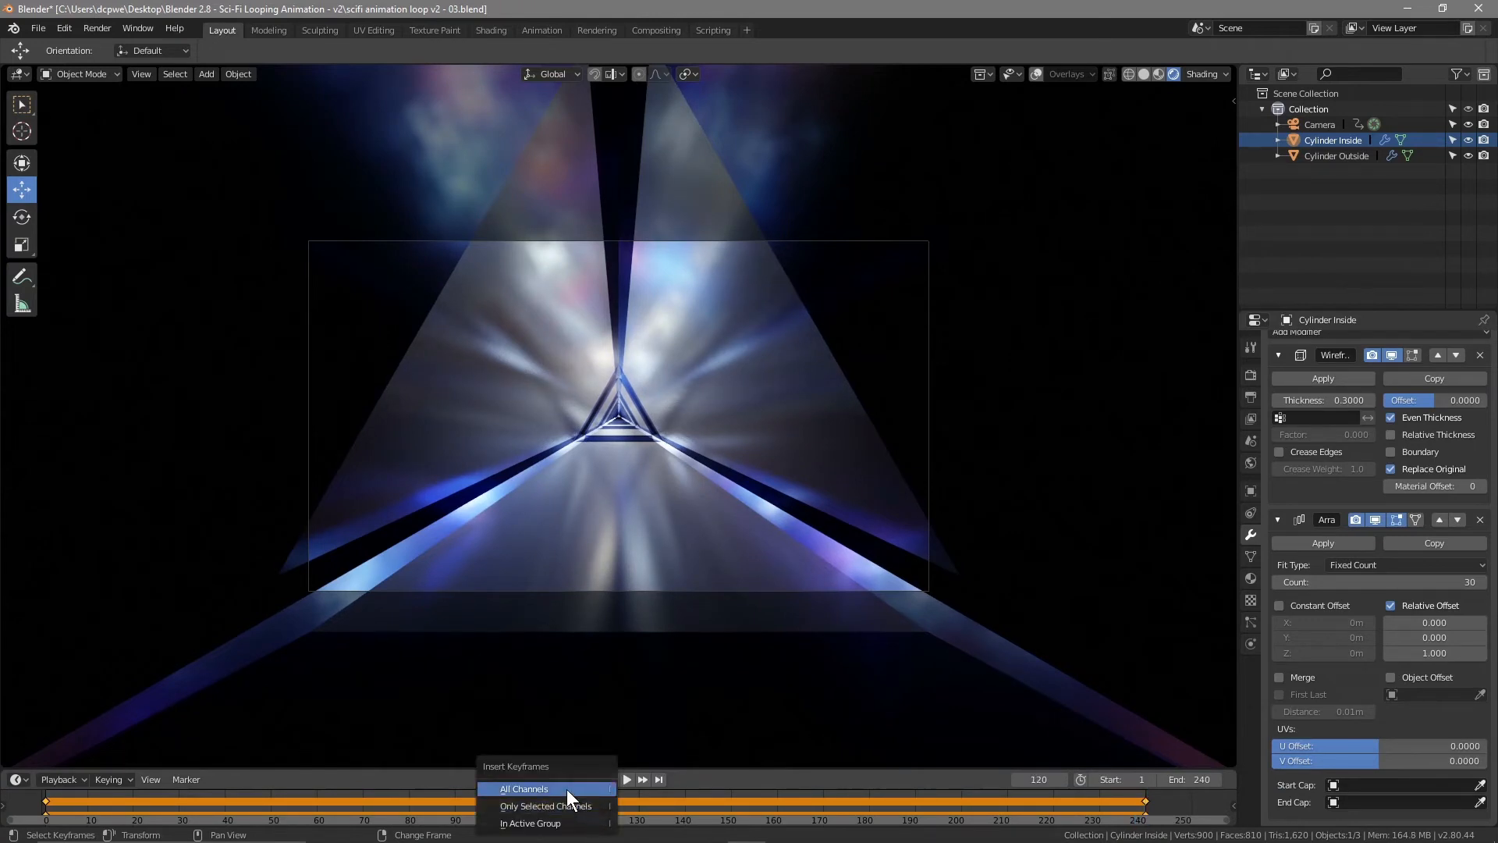
pyautogui.click(567, 789)
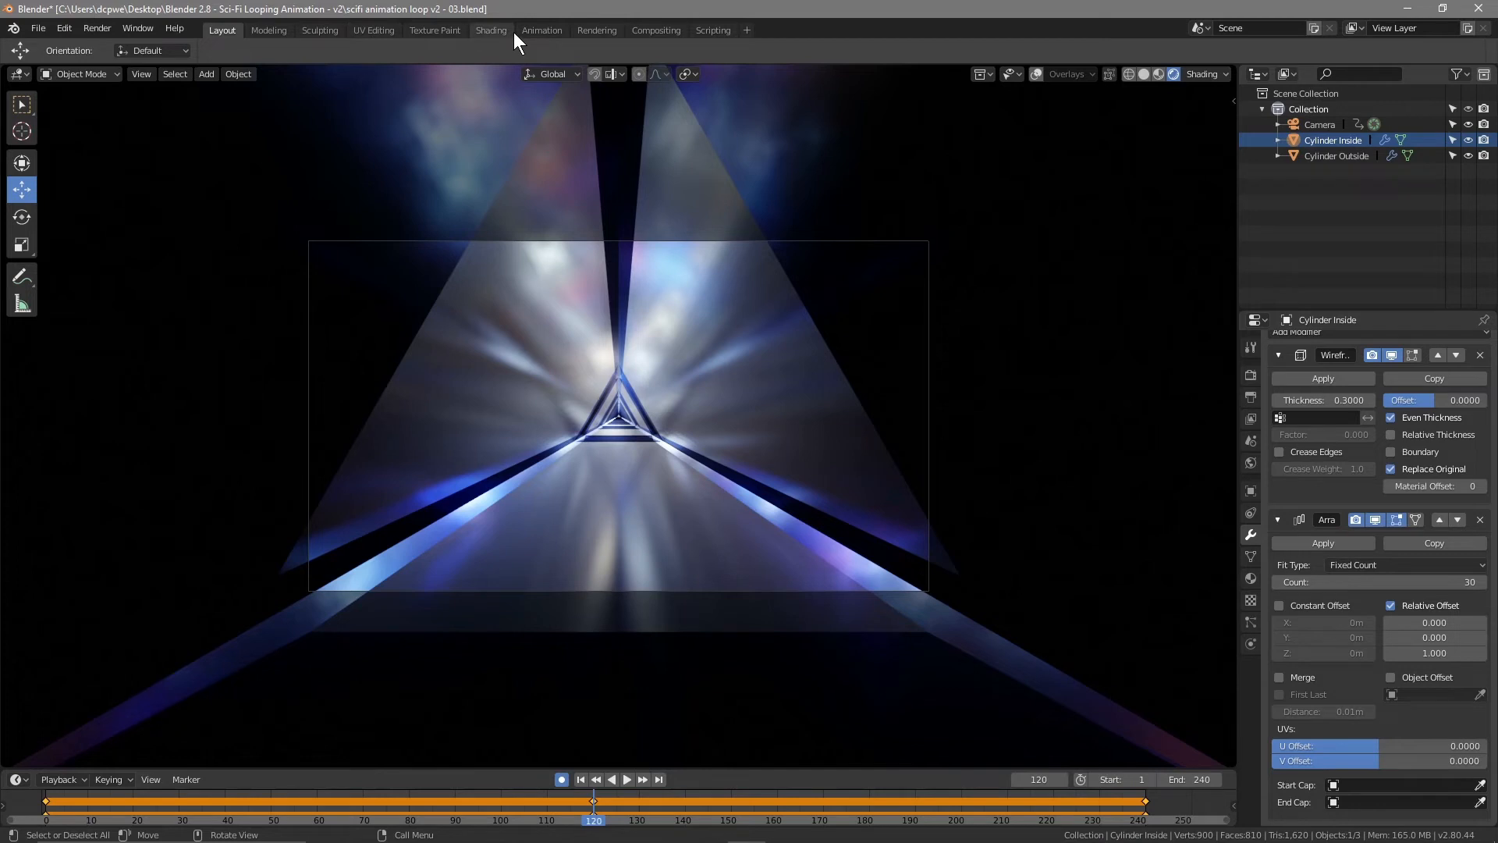
pyautogui.click(491, 30)
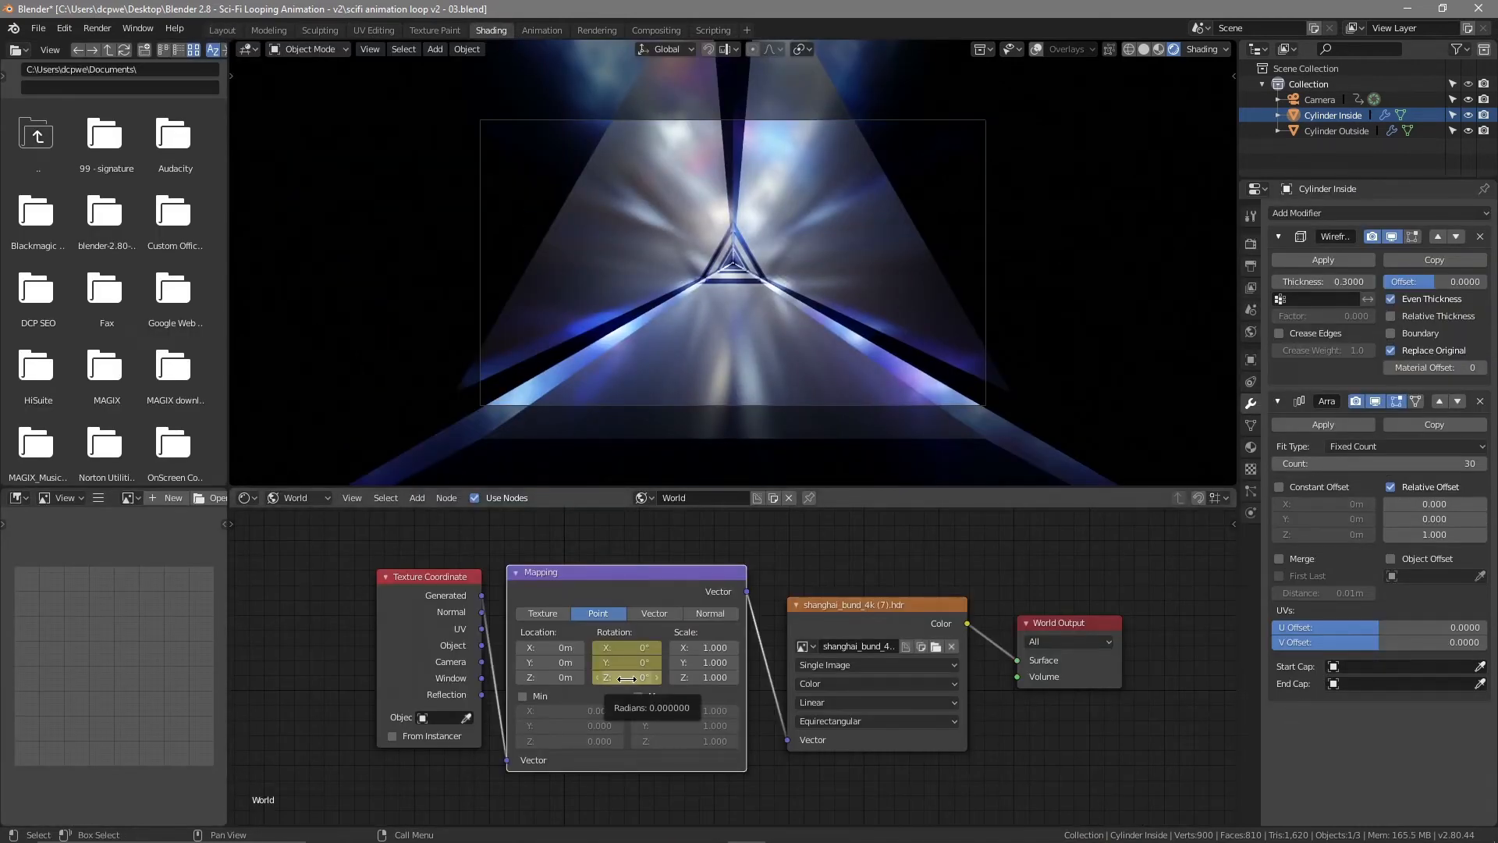
pyautogui.click(627, 678)
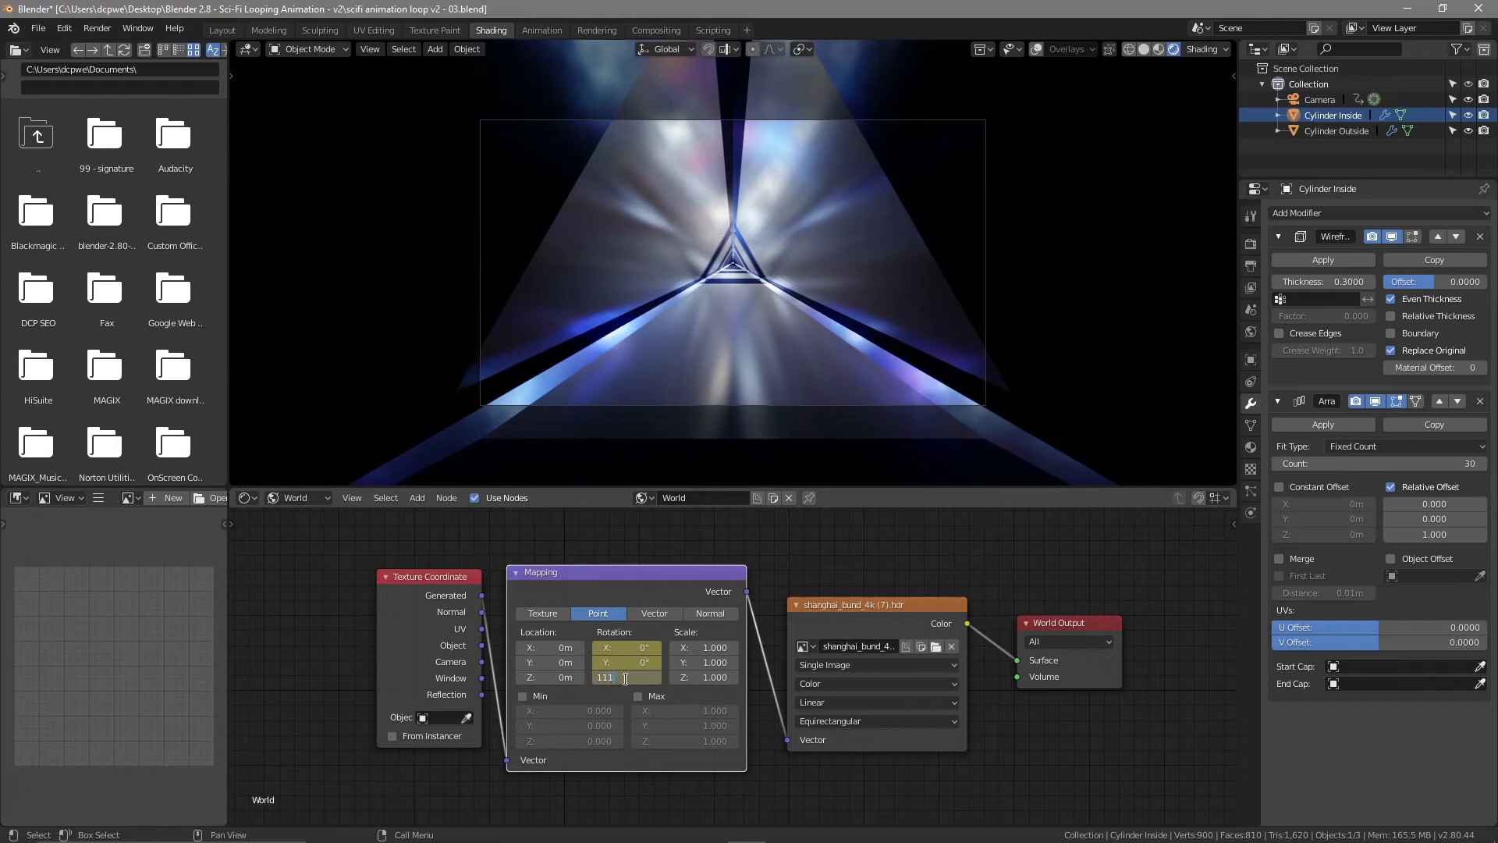
pyautogui.press('Return')
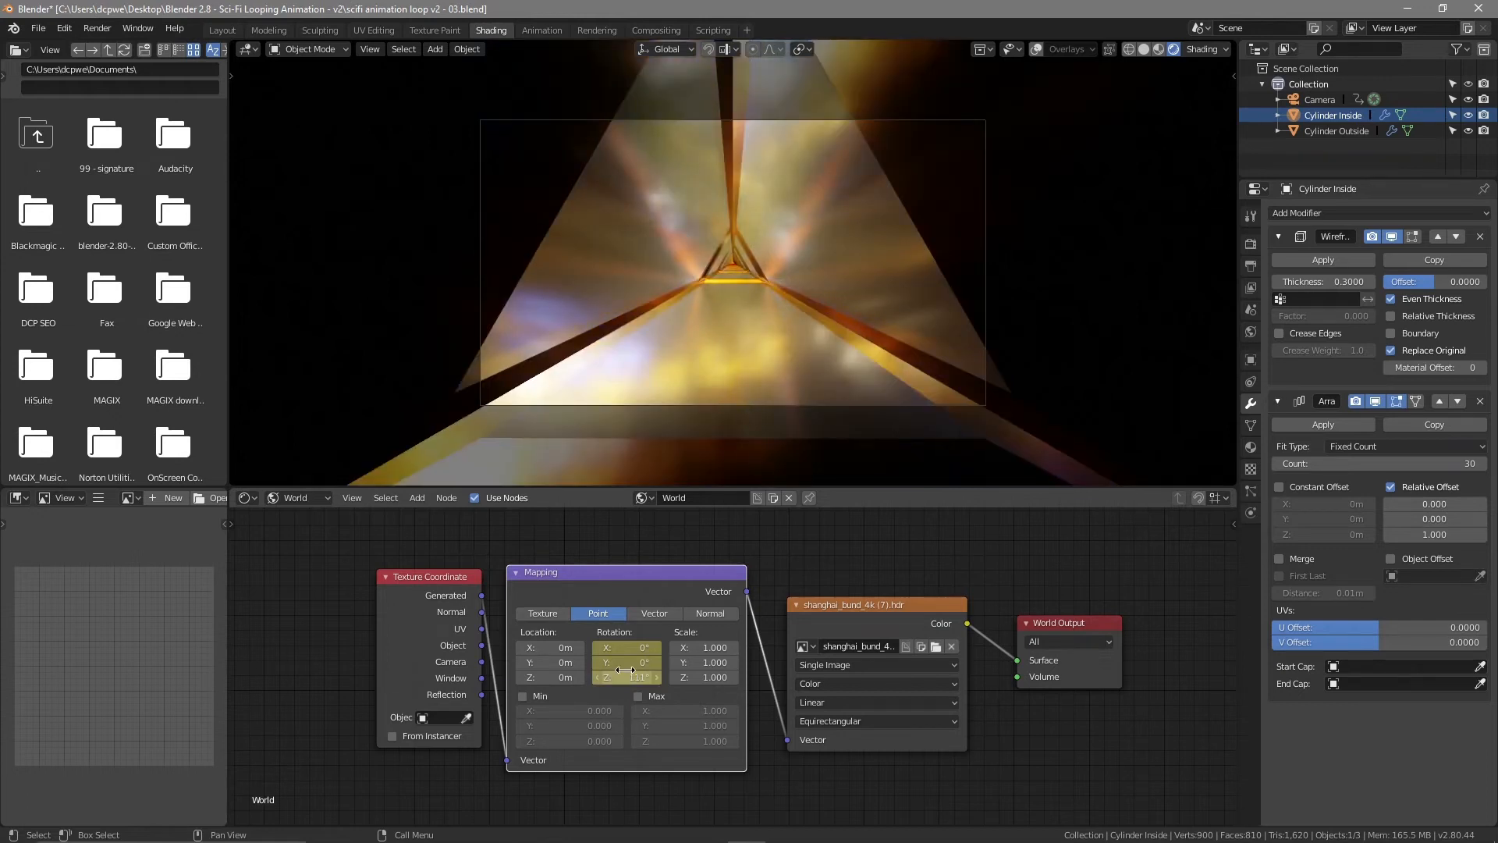
# Scrub the timeline to frame 240 and set the Mapping node's Z rotation to 1° there
pyautogui.click(220, 30)
pyautogui.press('space')
pyautogui.moveTo(66, 802); pyautogui.dragTo(1139, 811)
pyautogui.press('space')
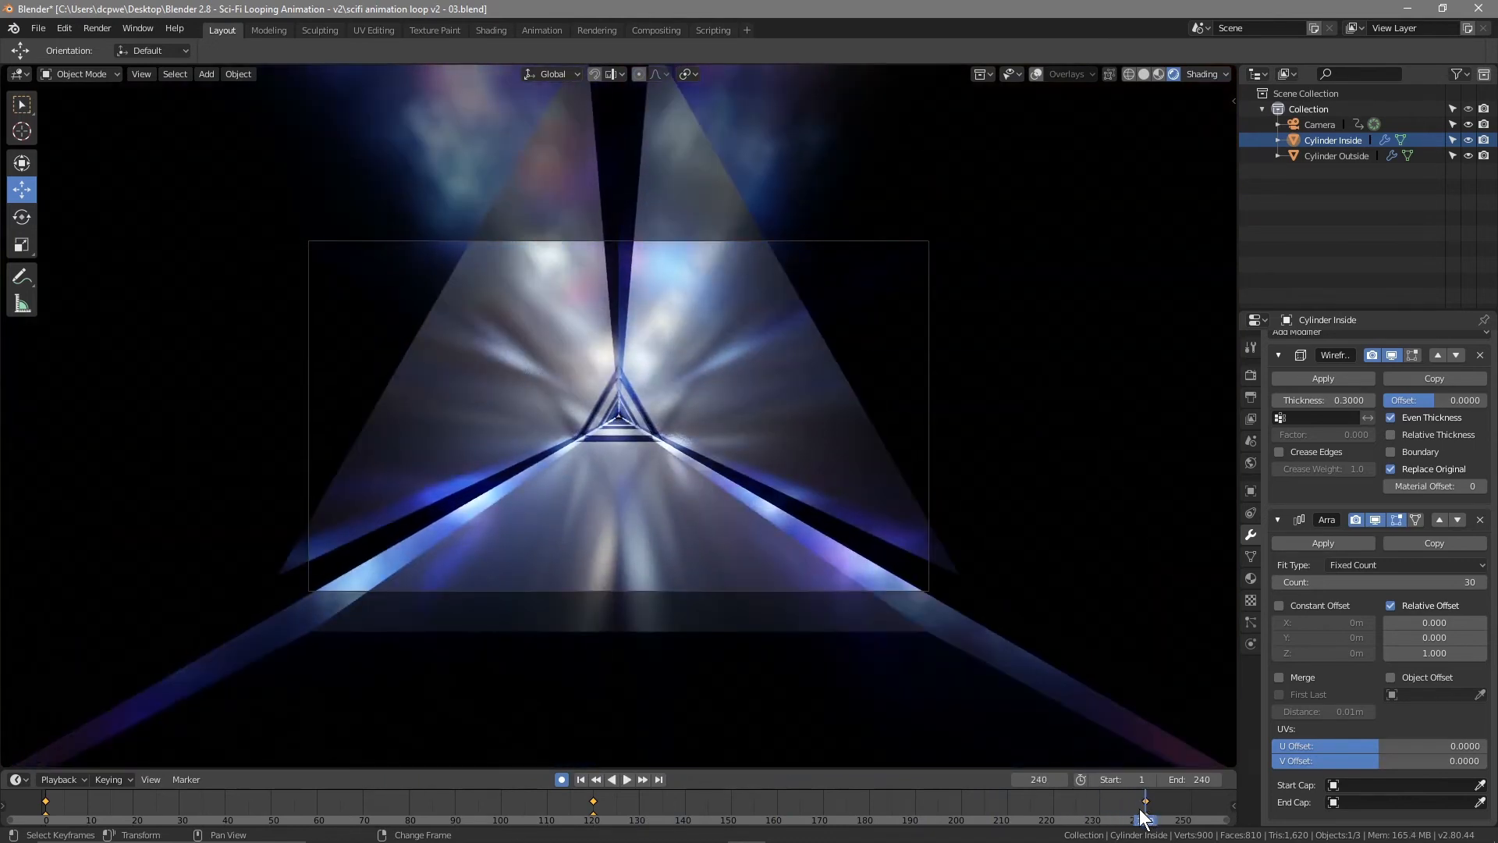
pyautogui.click(486, 31)
pyautogui.click(623, 678)
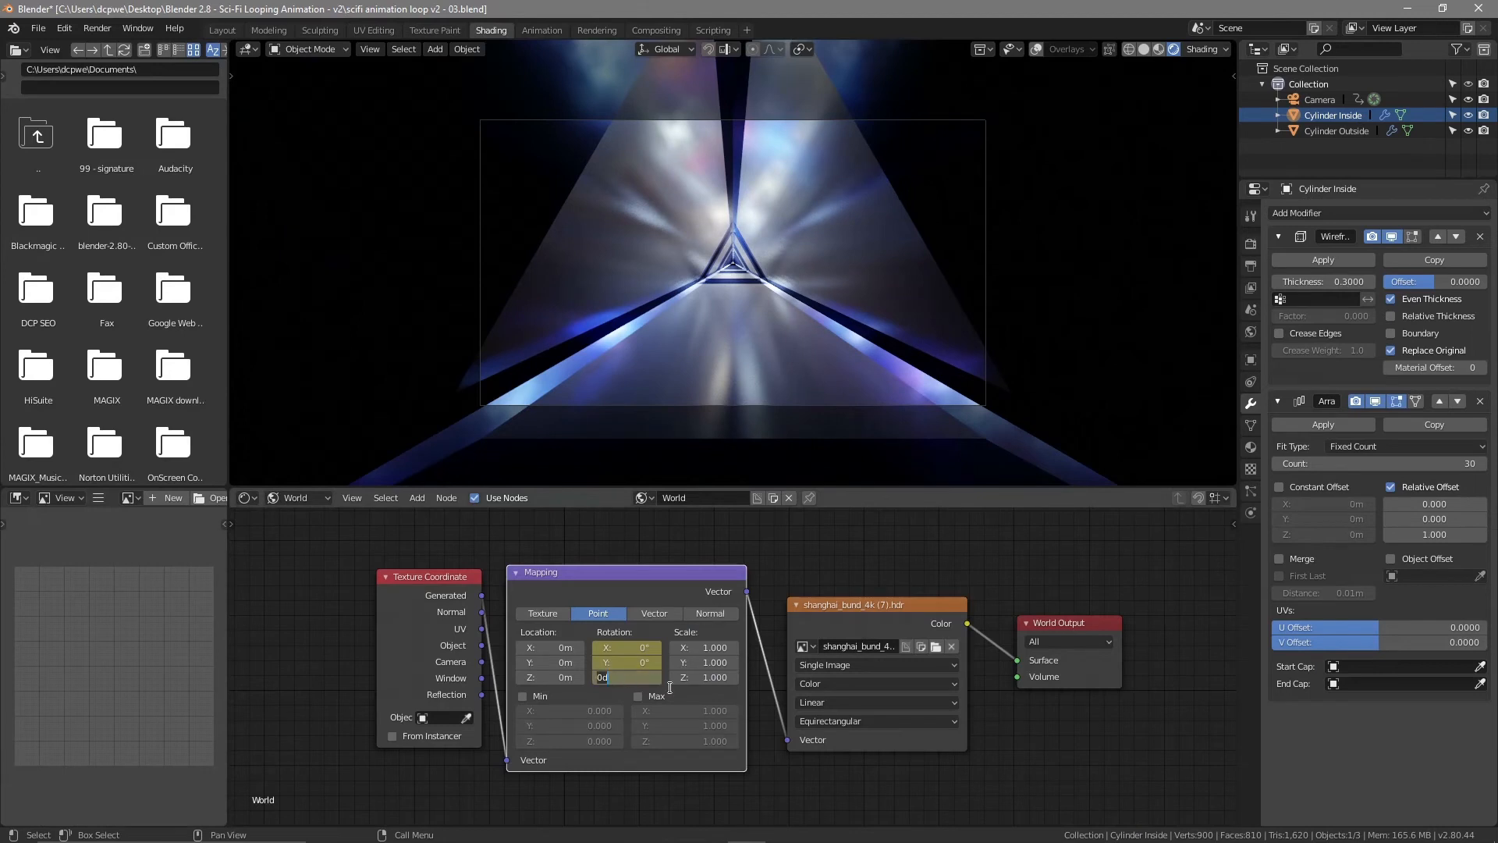
pyautogui.press('Return')
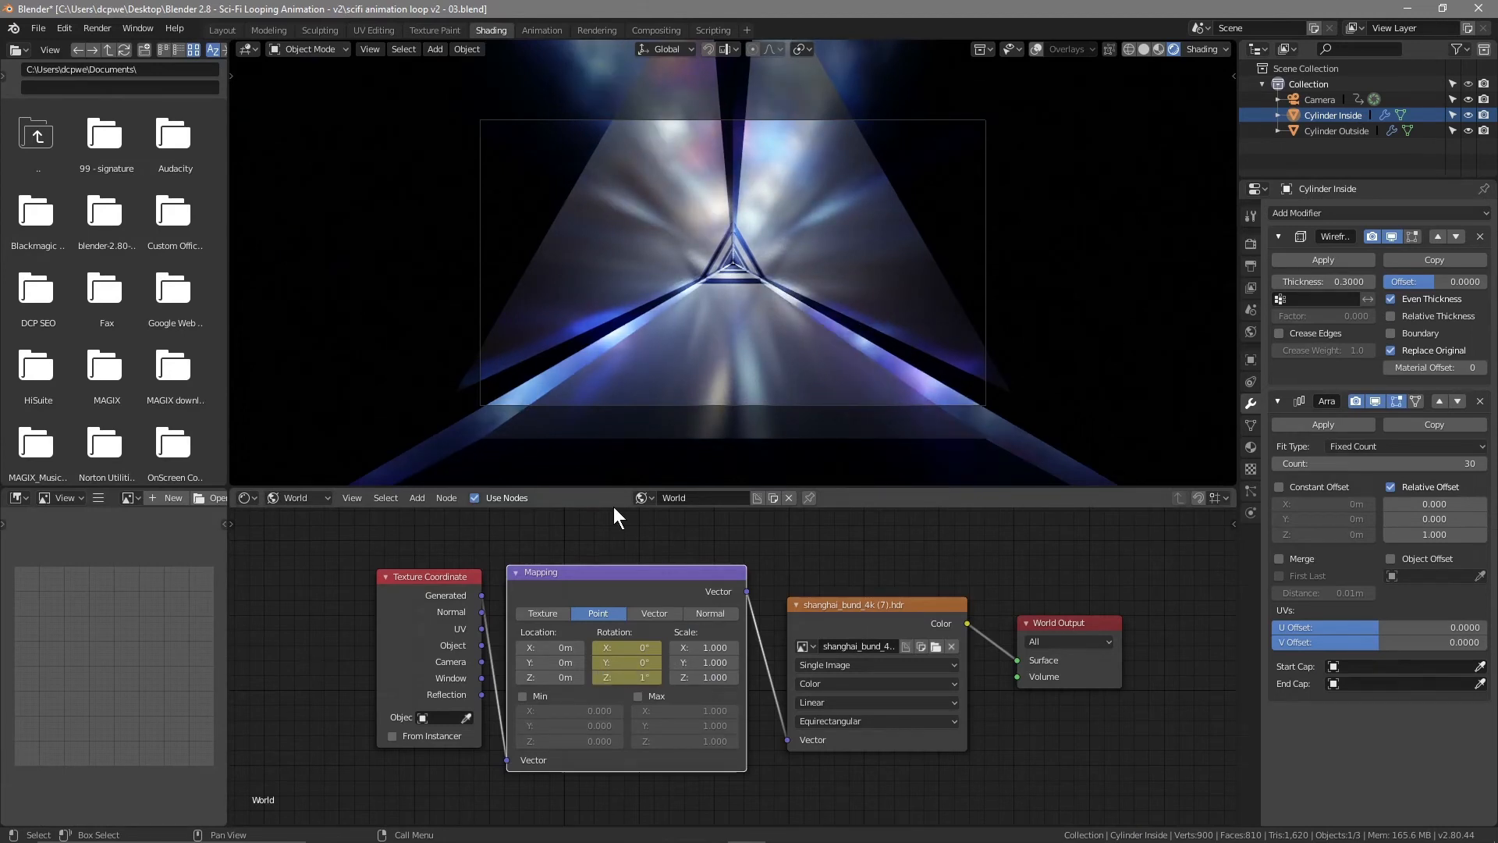
# Return to the Layout workspace and play the animation with the rotating HDRI
pyautogui.click(230, 30)
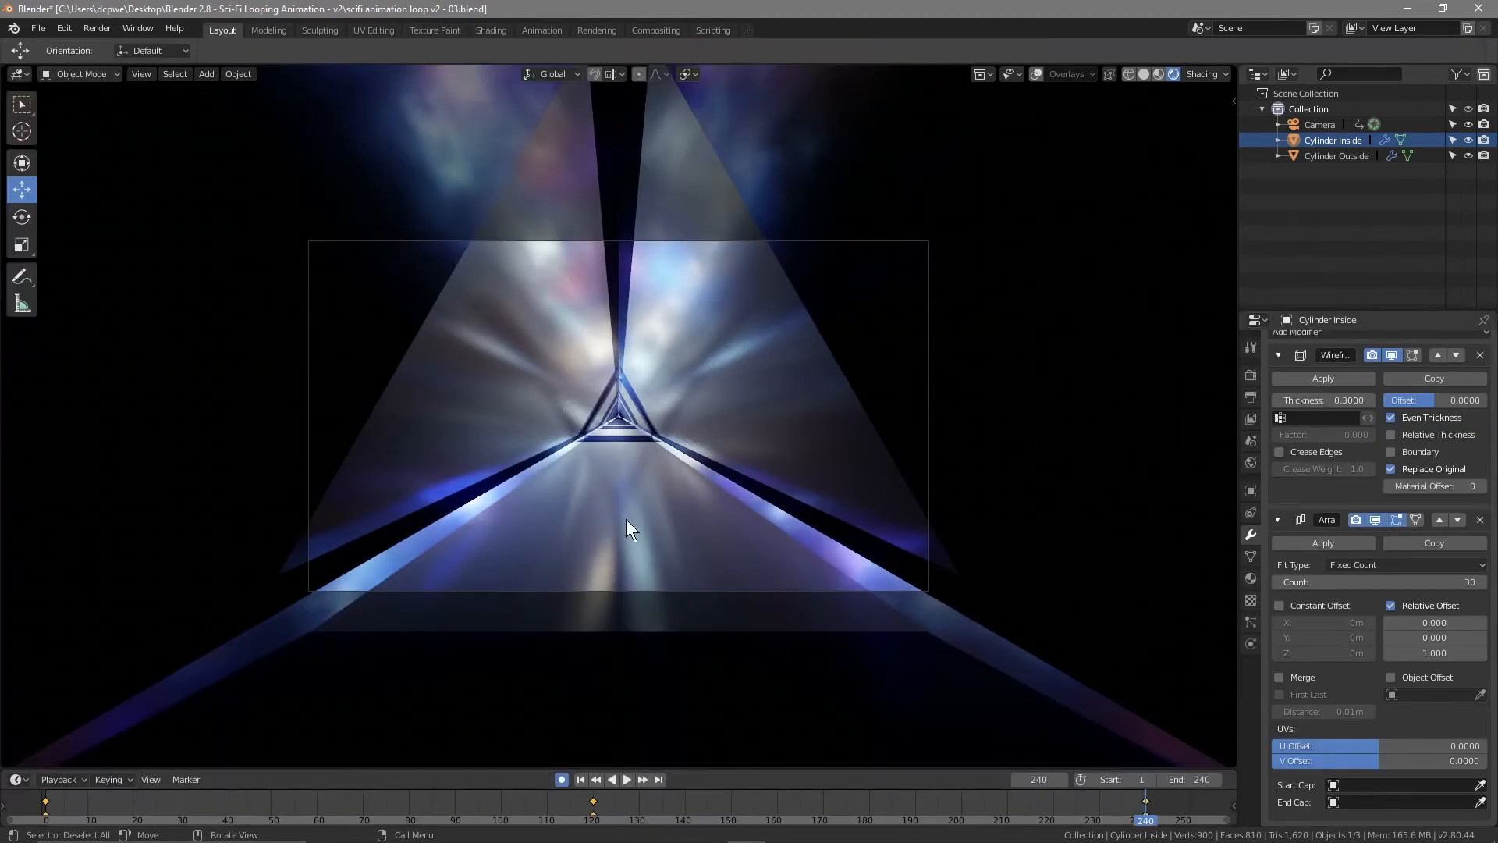
pyautogui.click(625, 779)
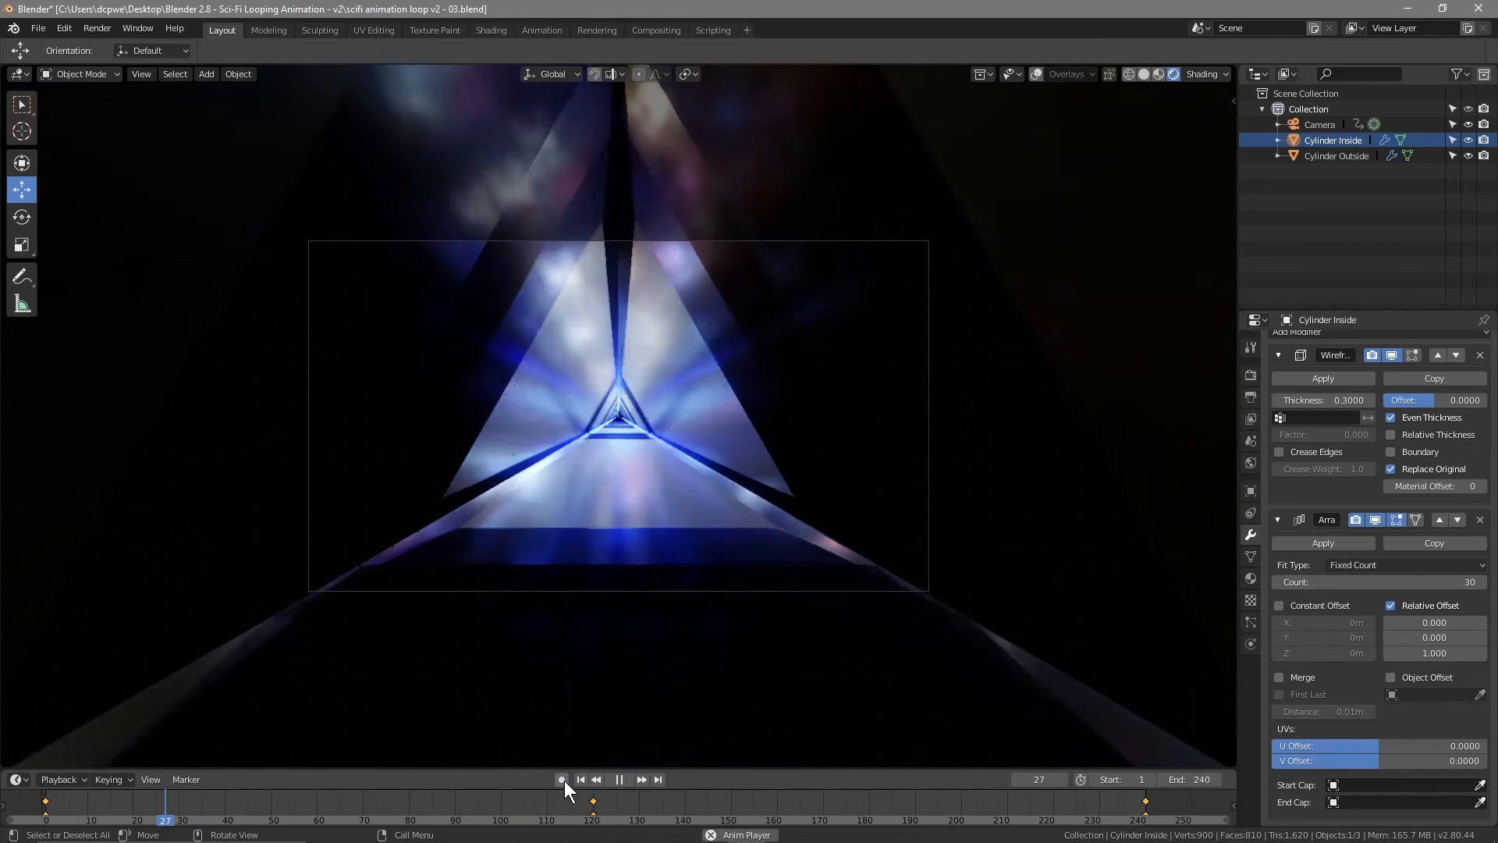
# Stop the playback, preview the animation again from the start, and return to frame 1
pyautogui.click(562, 779)
pyautogui.click(620, 779)
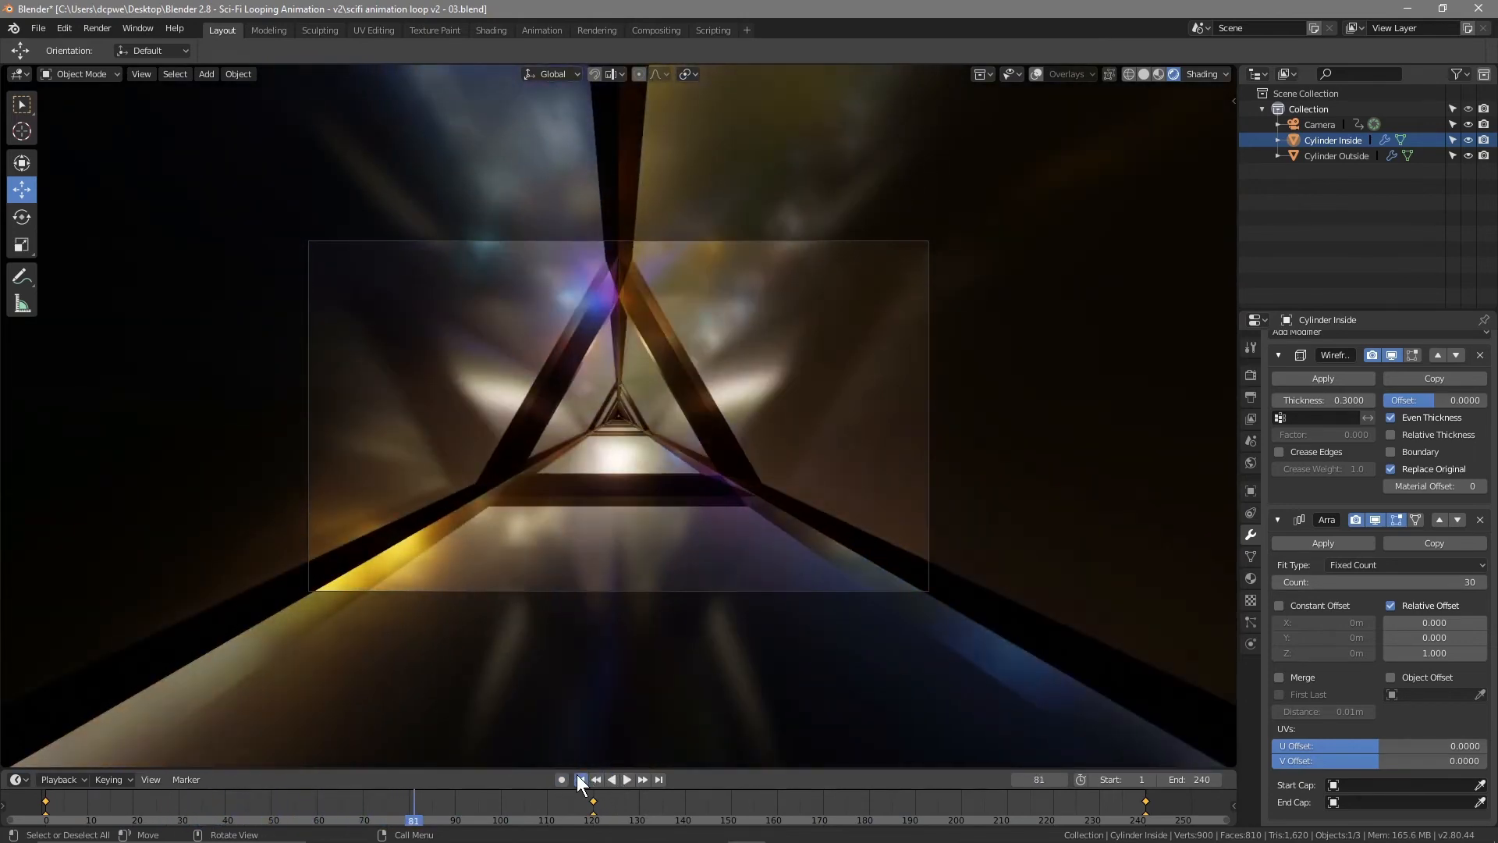
pyautogui.click(581, 780)
pyautogui.press('space')
pyautogui.moveTo(230, 825); pyautogui.dragTo(45, 794)
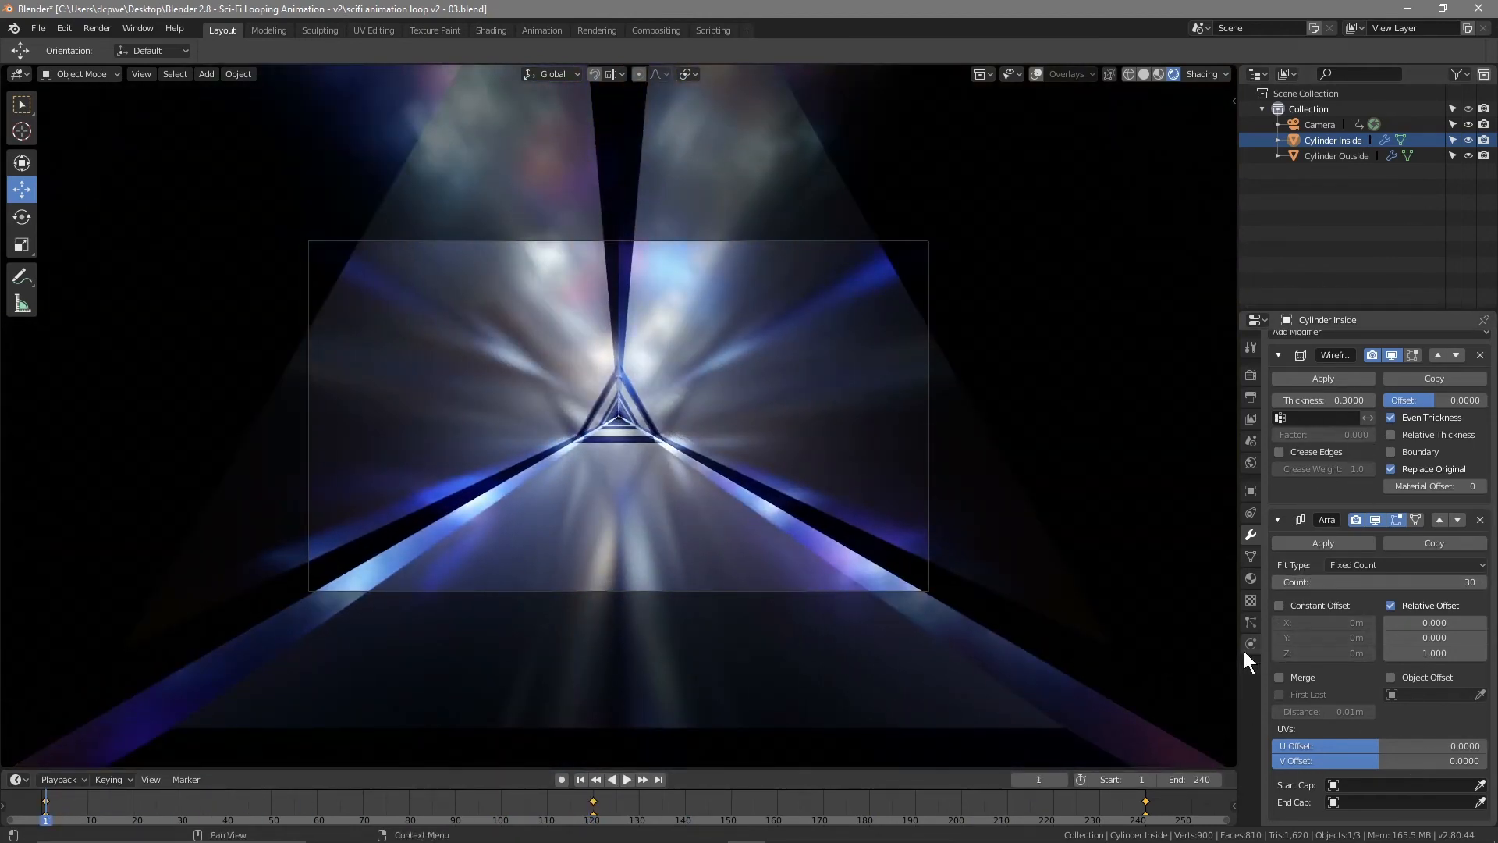
# Try light blue and pale pink base colours on the Cylinder Inside material and test its Metallic value
pyautogui.click(1249, 579)
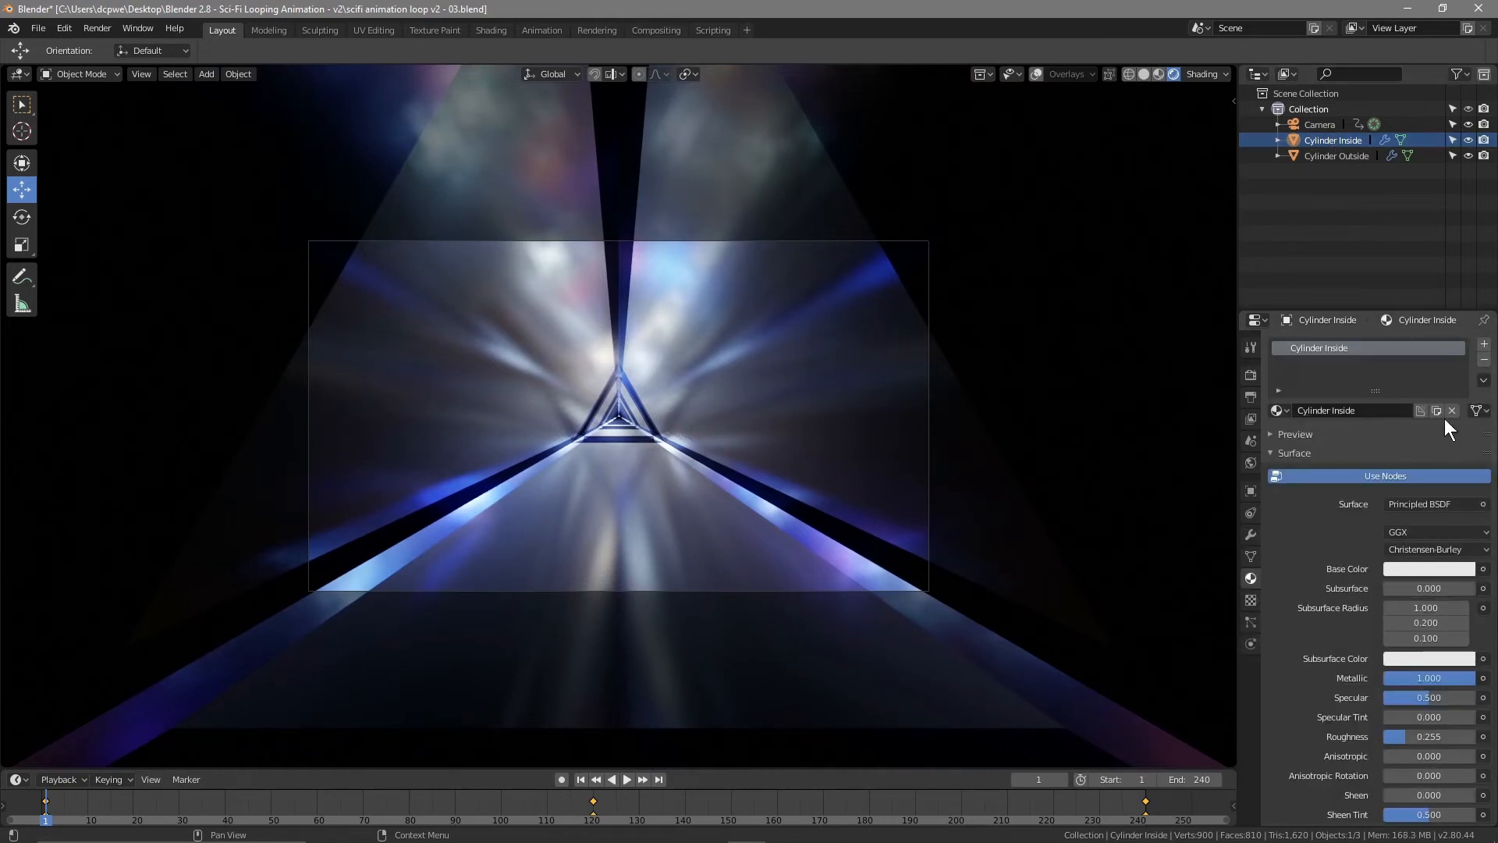
pyautogui.click(1429, 575)
pyautogui.click(1401, 344)
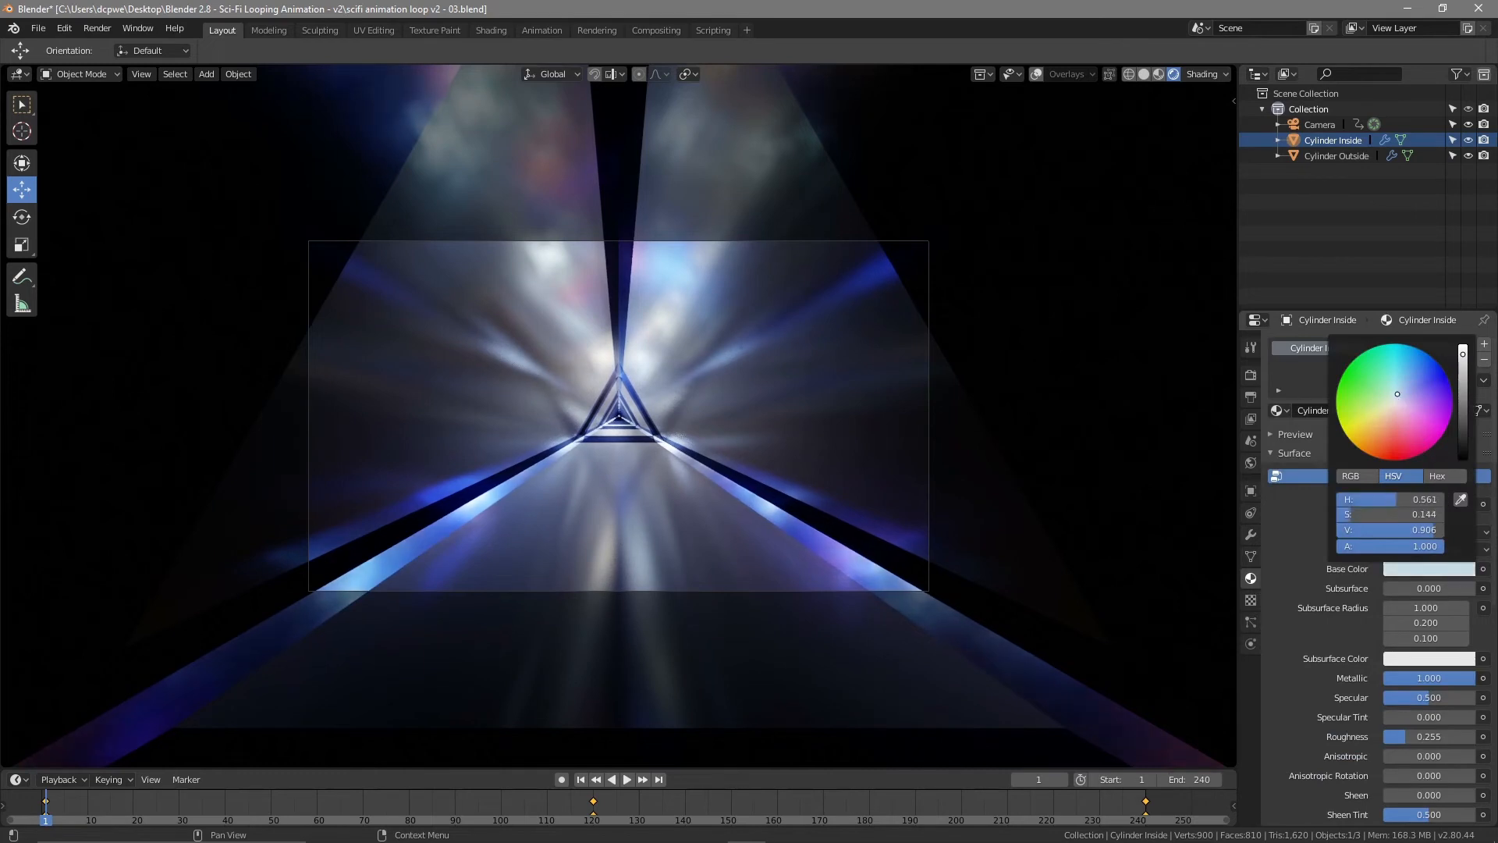
pyautogui.moveTo(1401, 344)
pyautogui.mouseDown()
pyautogui.moveTo(1343, 376)
pyautogui.moveTo(1356, 443)
pyautogui.moveTo(1343, 378)
pyautogui.moveTo(1342, 429)
pyautogui.moveTo(1336, 405)
pyautogui.mouseUp()
pyautogui.moveTo(1441, 416); pyautogui.dragTo(1394, 405)
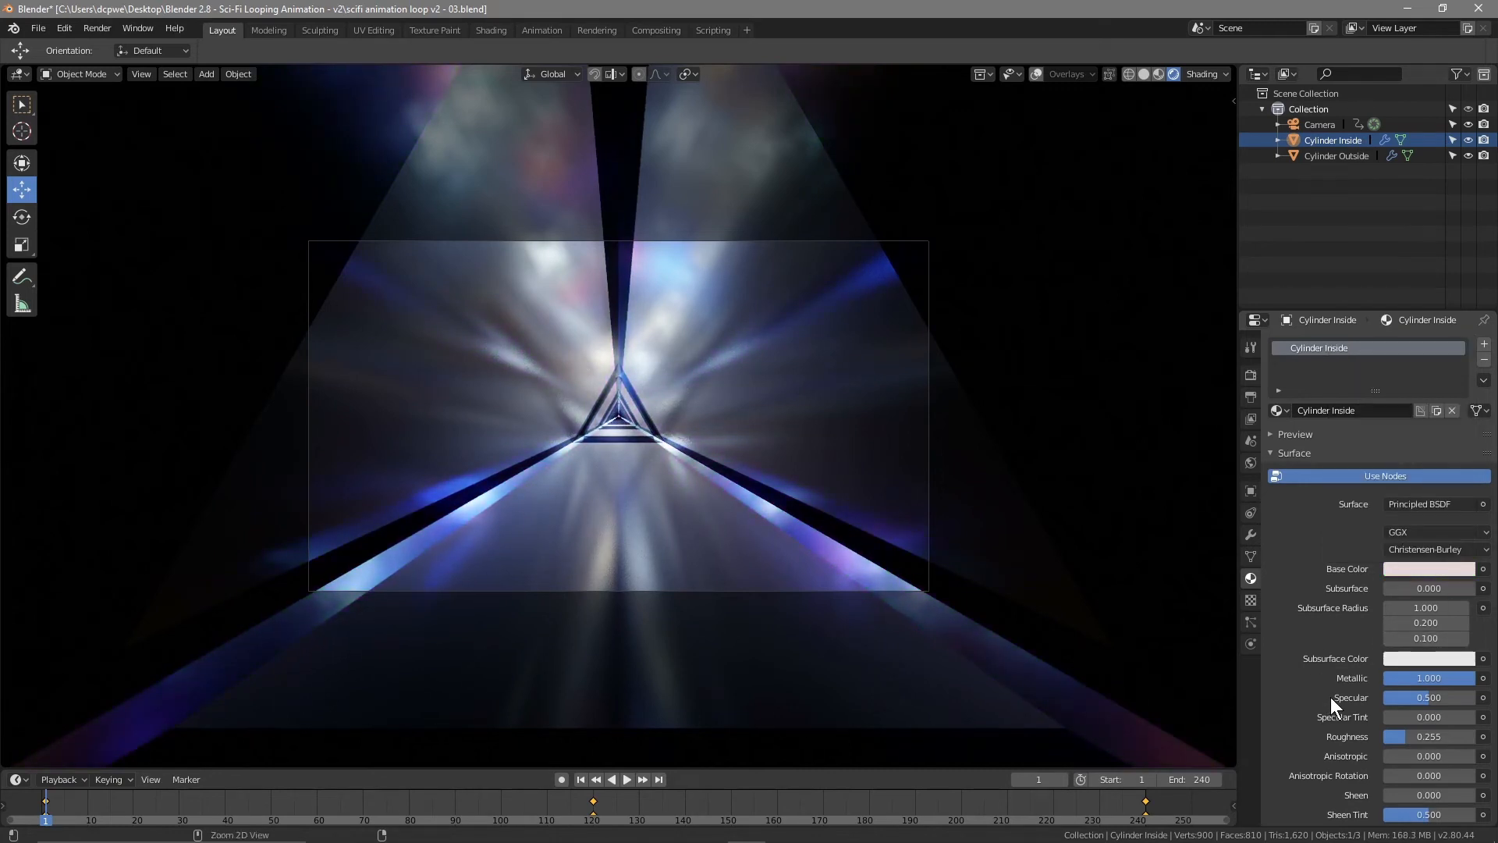
pyautogui.moveTo(1459, 677)
pyautogui.mouseDown()
pyautogui.moveTo(1386, 677)
pyautogui.moveTo(1466, 677)
pyautogui.mouseUp()
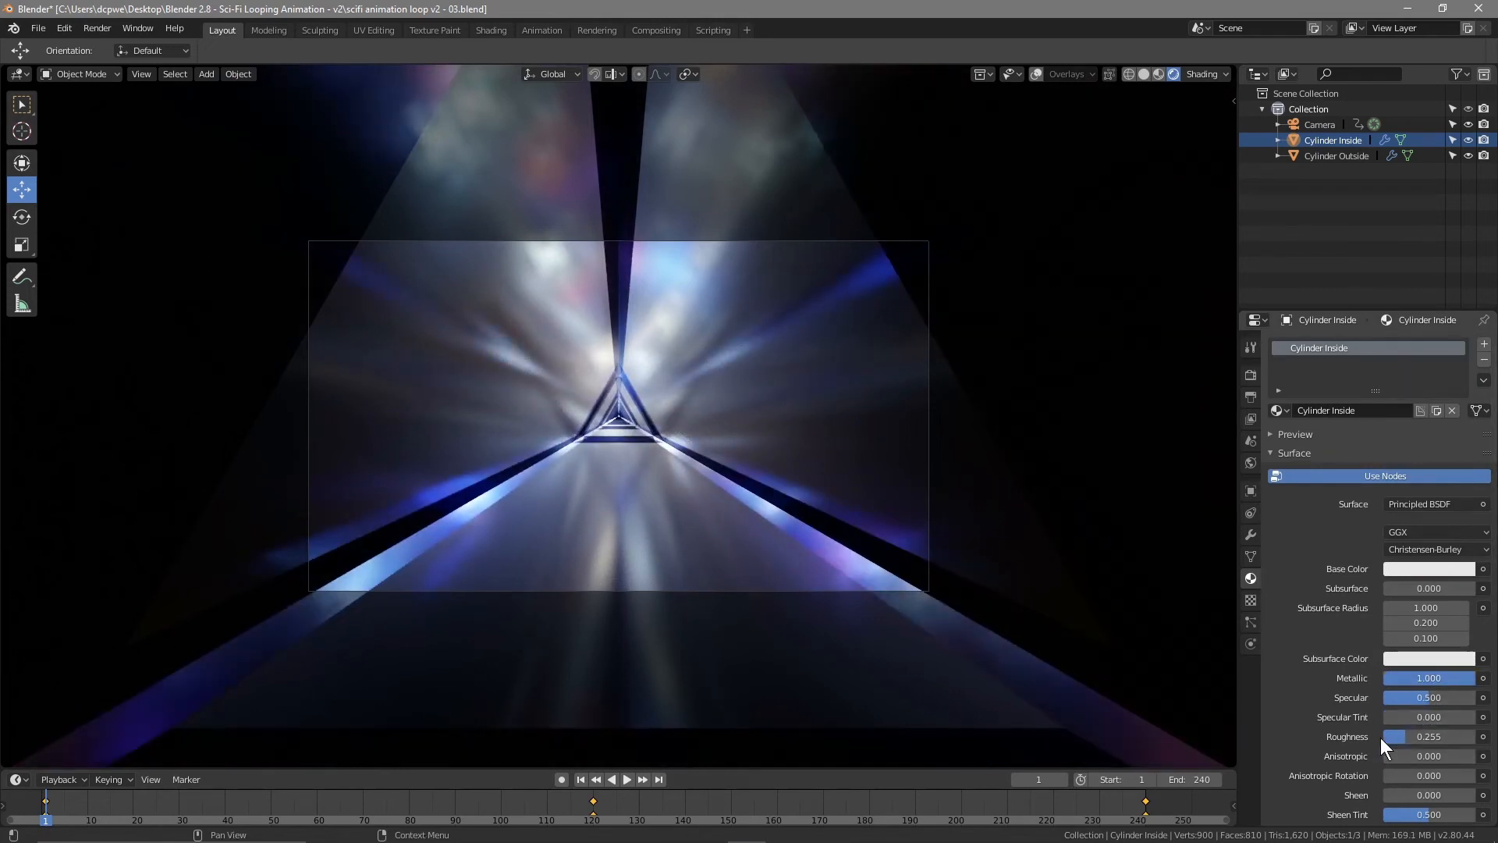
# Try a roughness of 0.119 on the Cylinder Inside material, preview the animation, and undo the change
pyautogui.moveTo(1403, 737)
pyautogui.mouseDown()
pyautogui.moveTo(1448, 737)
pyautogui.moveTo(1394, 737)
pyautogui.mouseUp()
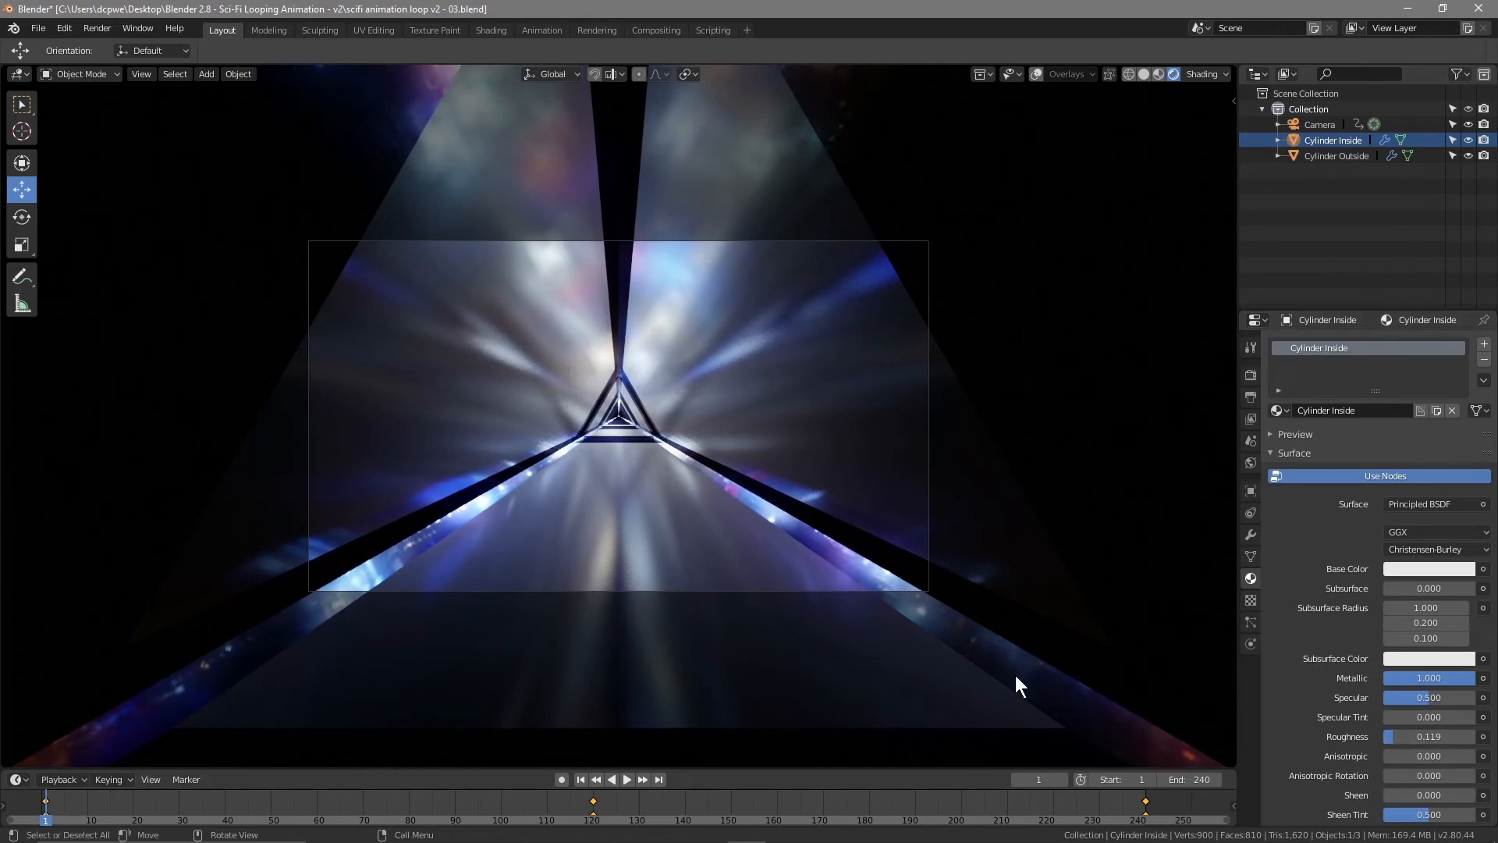
pyautogui.click(630, 779)
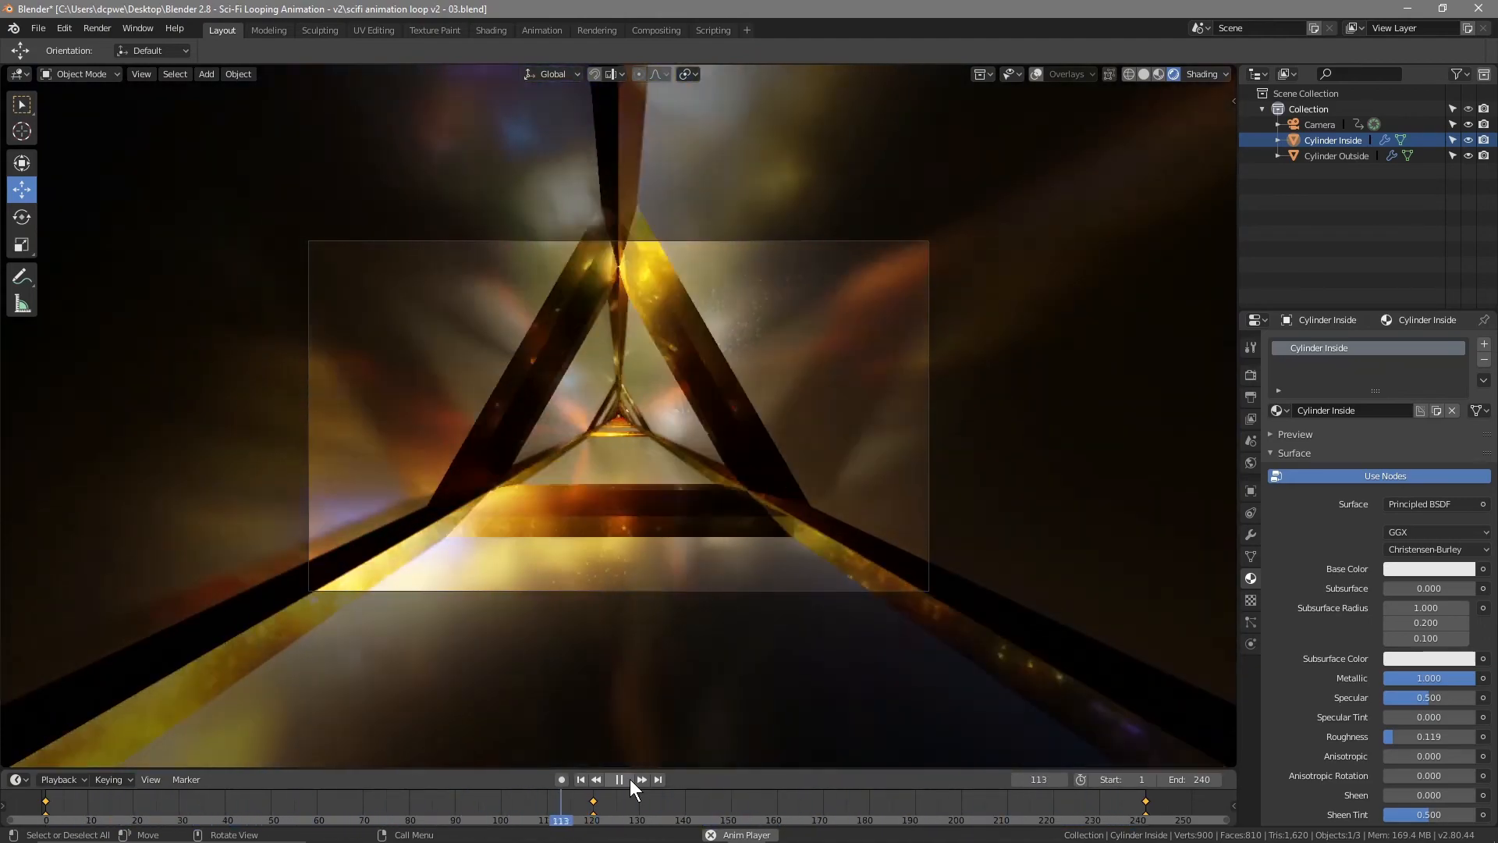
pyautogui.press('space')
pyautogui.hotkey('ctrl', 'z')
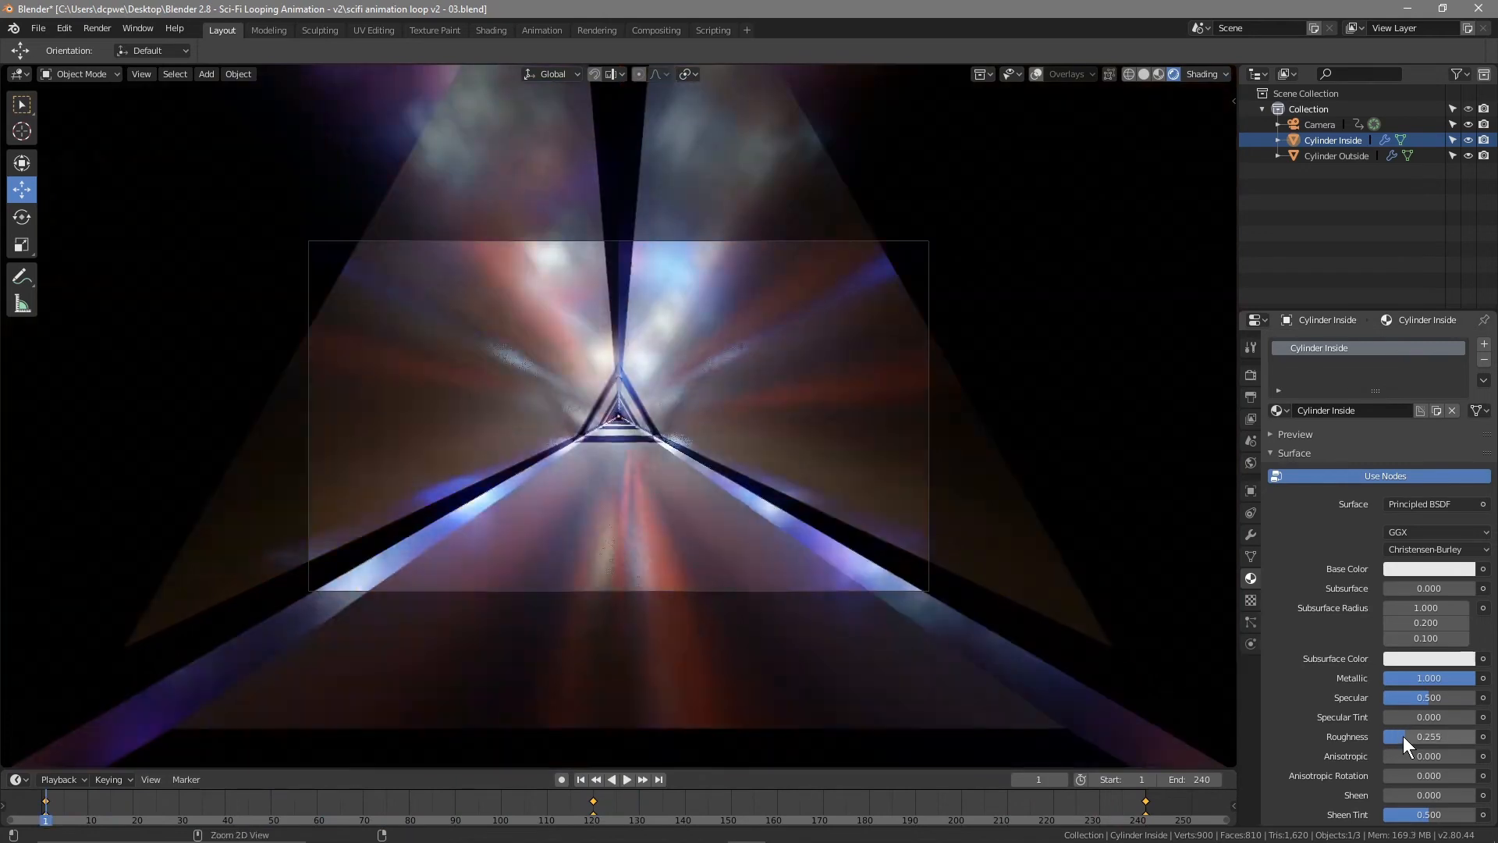
# Save the file and set the render output format to AVI JPEG
pyautogui.click(35, 28)
pyautogui.click(74, 148)
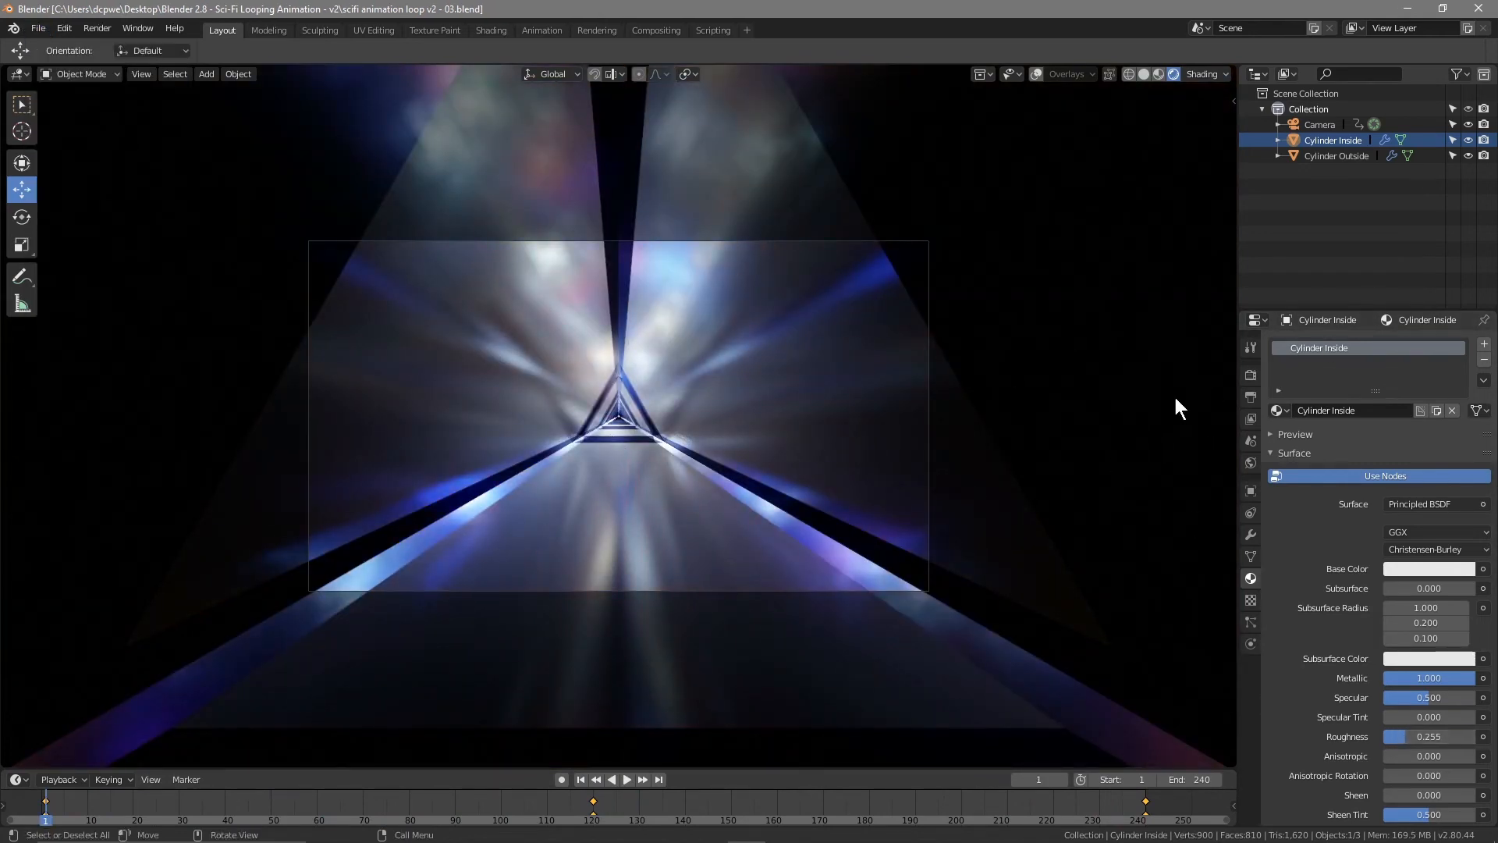
pyautogui.click(1253, 398)
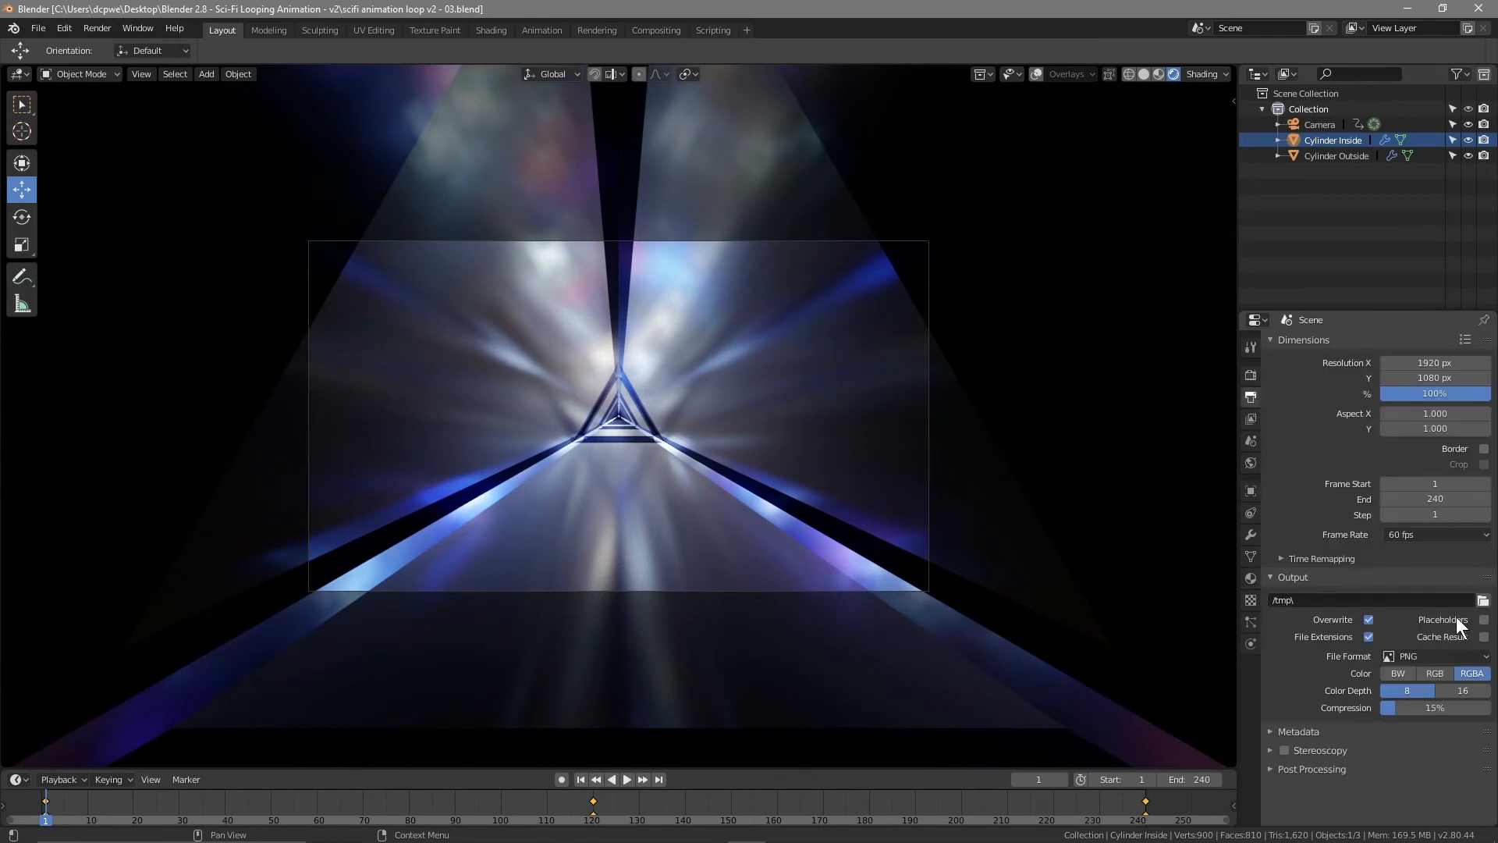
pyautogui.click(1455, 653)
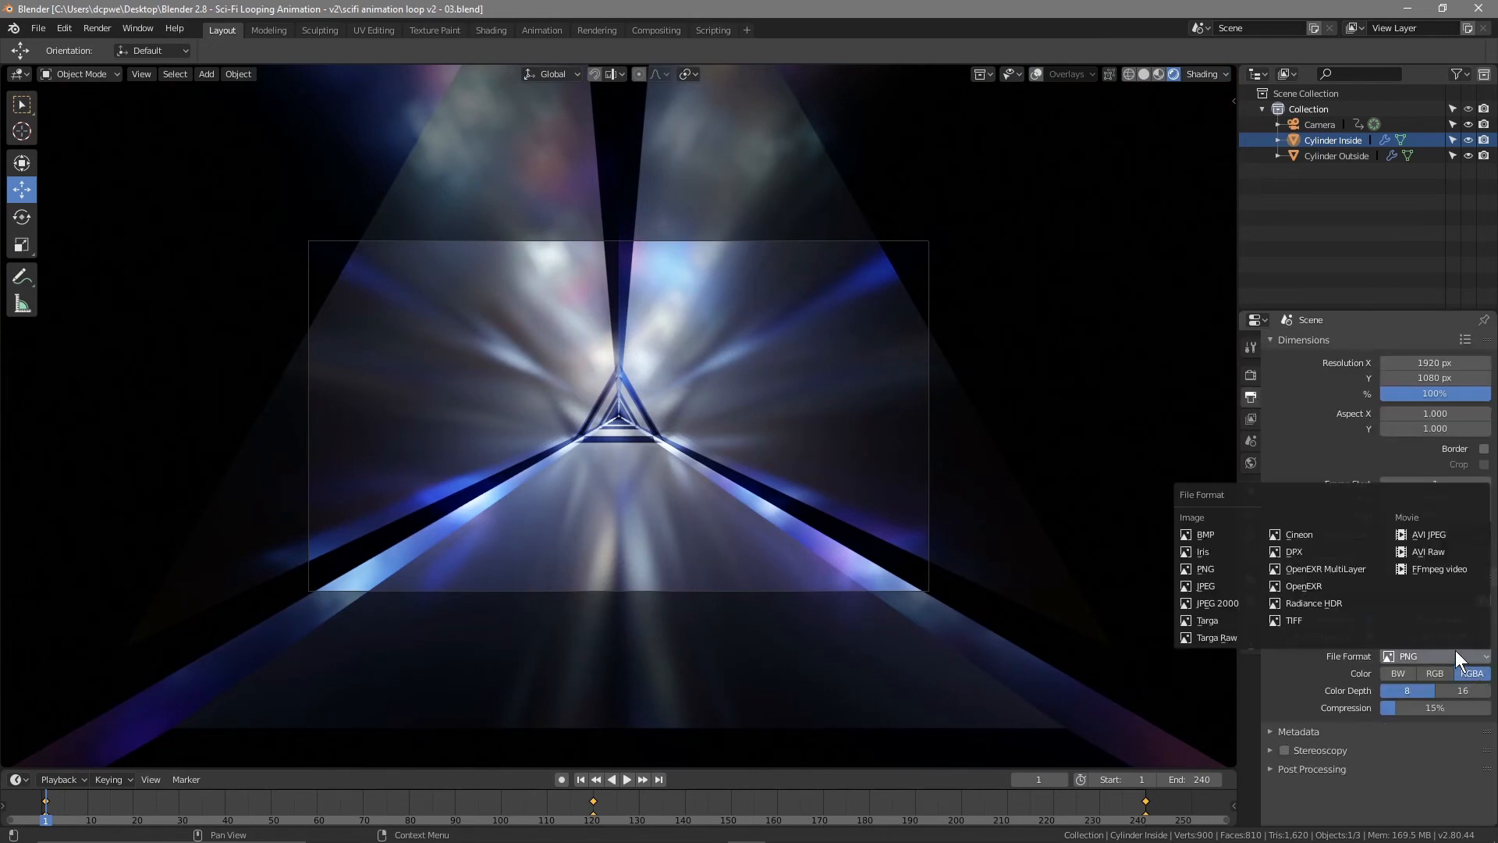
pyautogui.click(1423, 534)
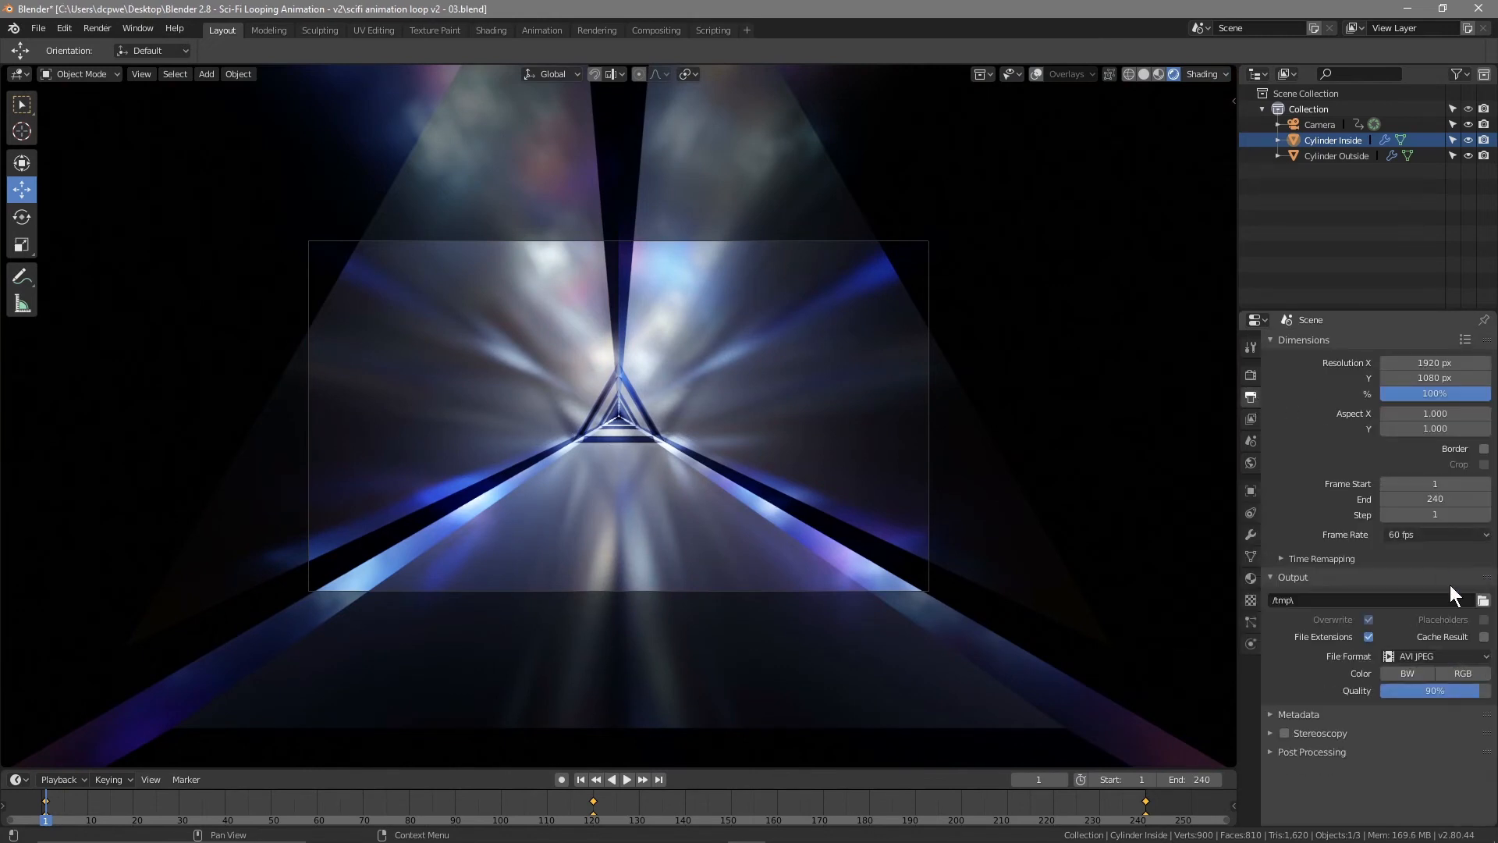
# Set the render output path to the "Blender 2.8 - Sci-Fi Looping Animation - v2" folder on the Desktop
pyautogui.click(1482, 600)
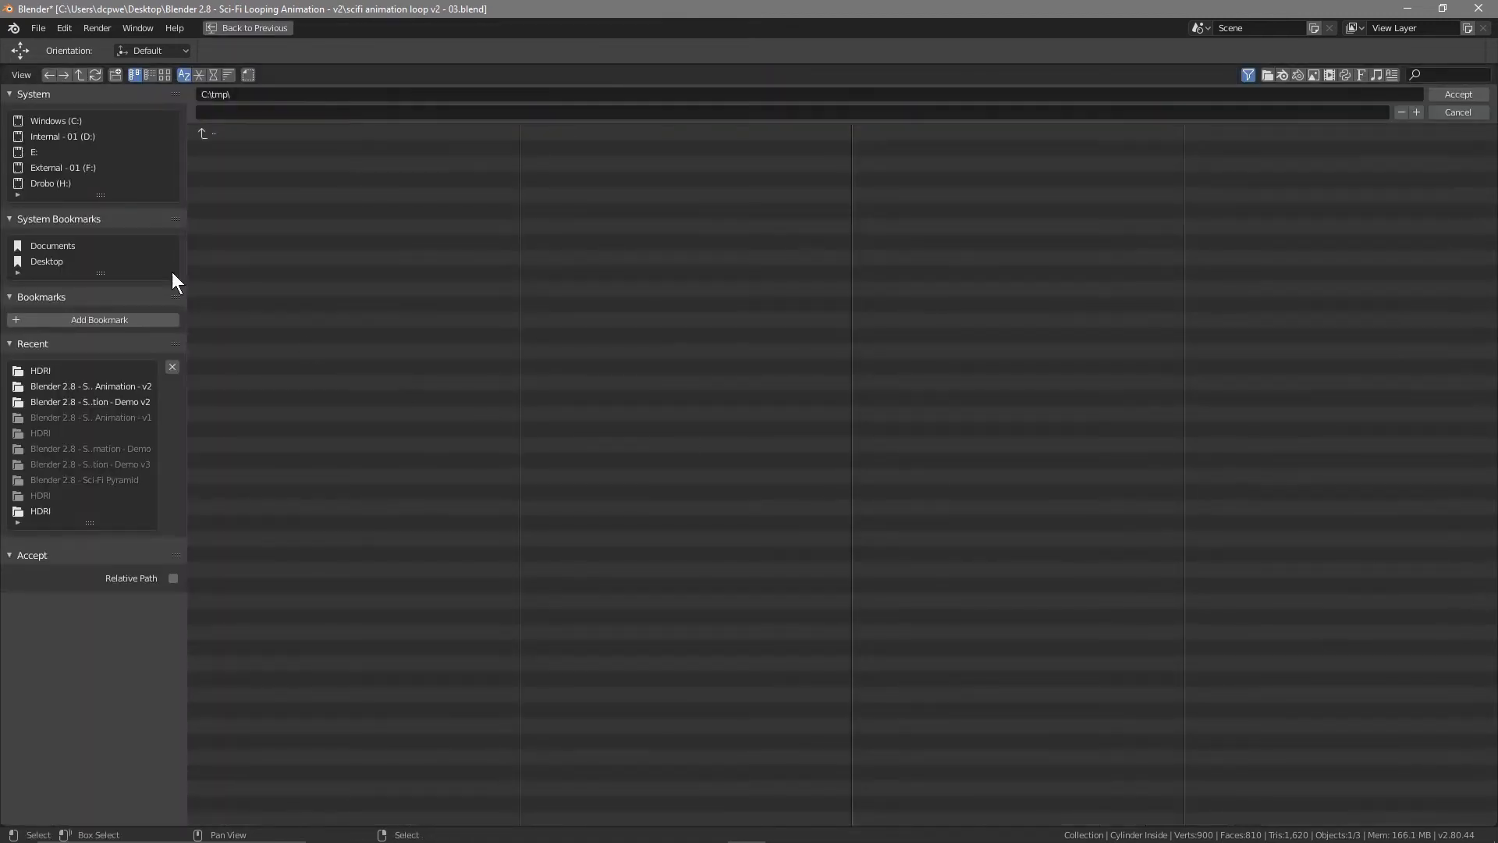
pyautogui.click(42, 262)
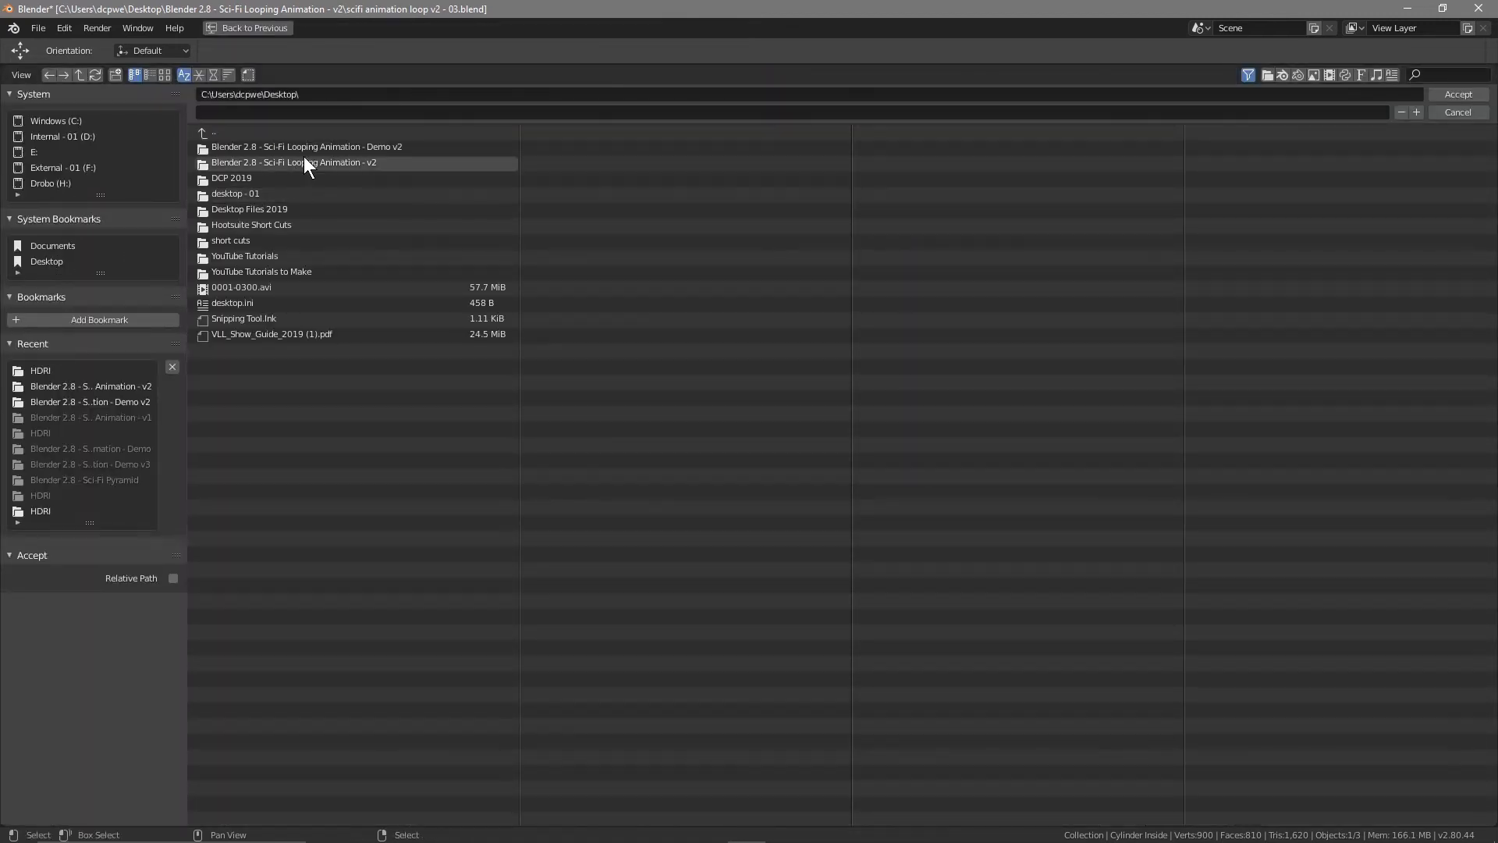
pyautogui.click(308, 163)
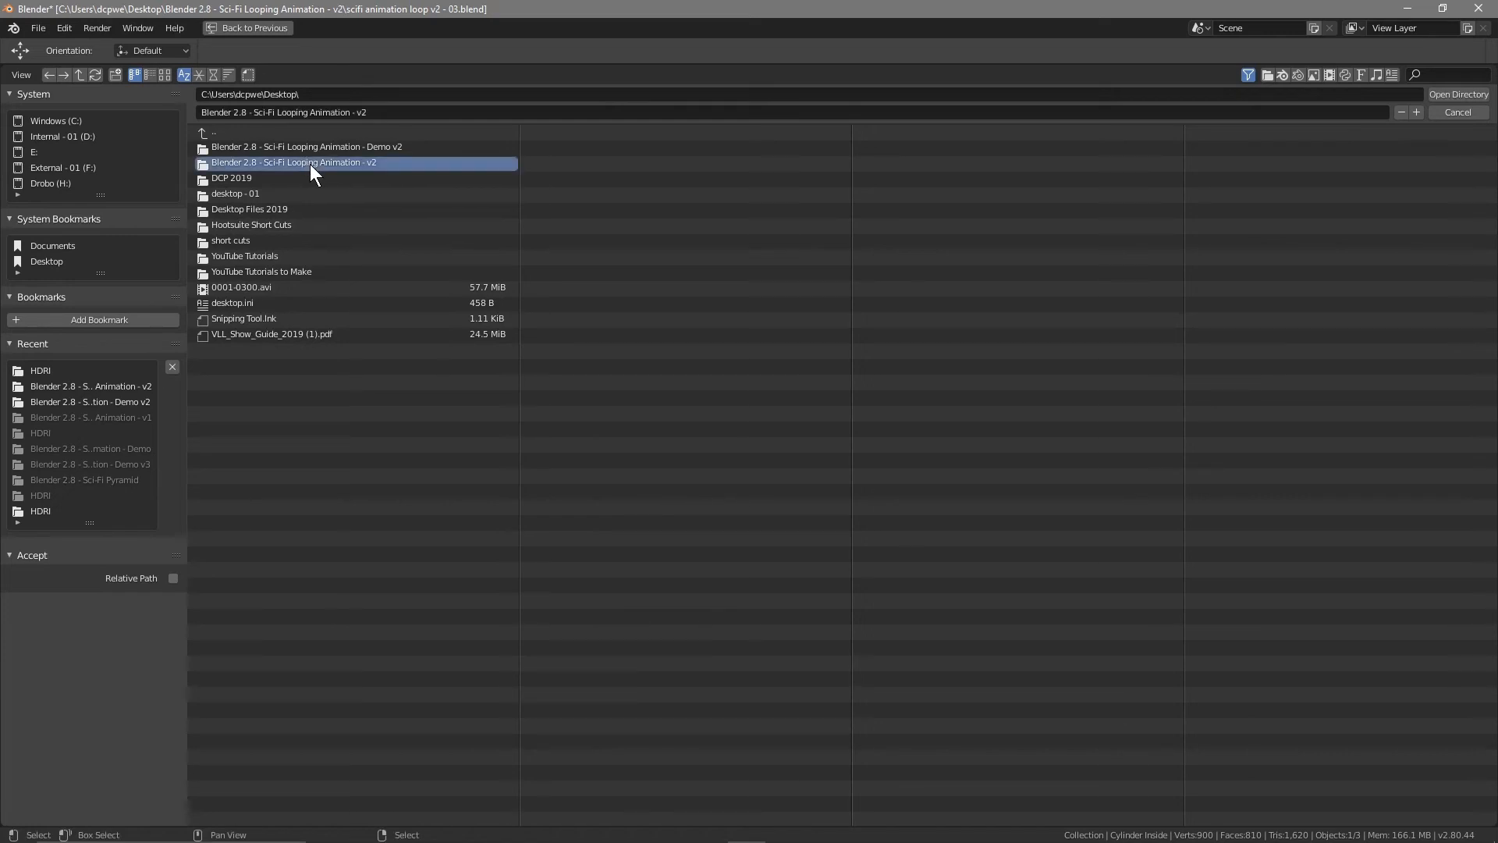
pyautogui.doubleClick(313, 159)
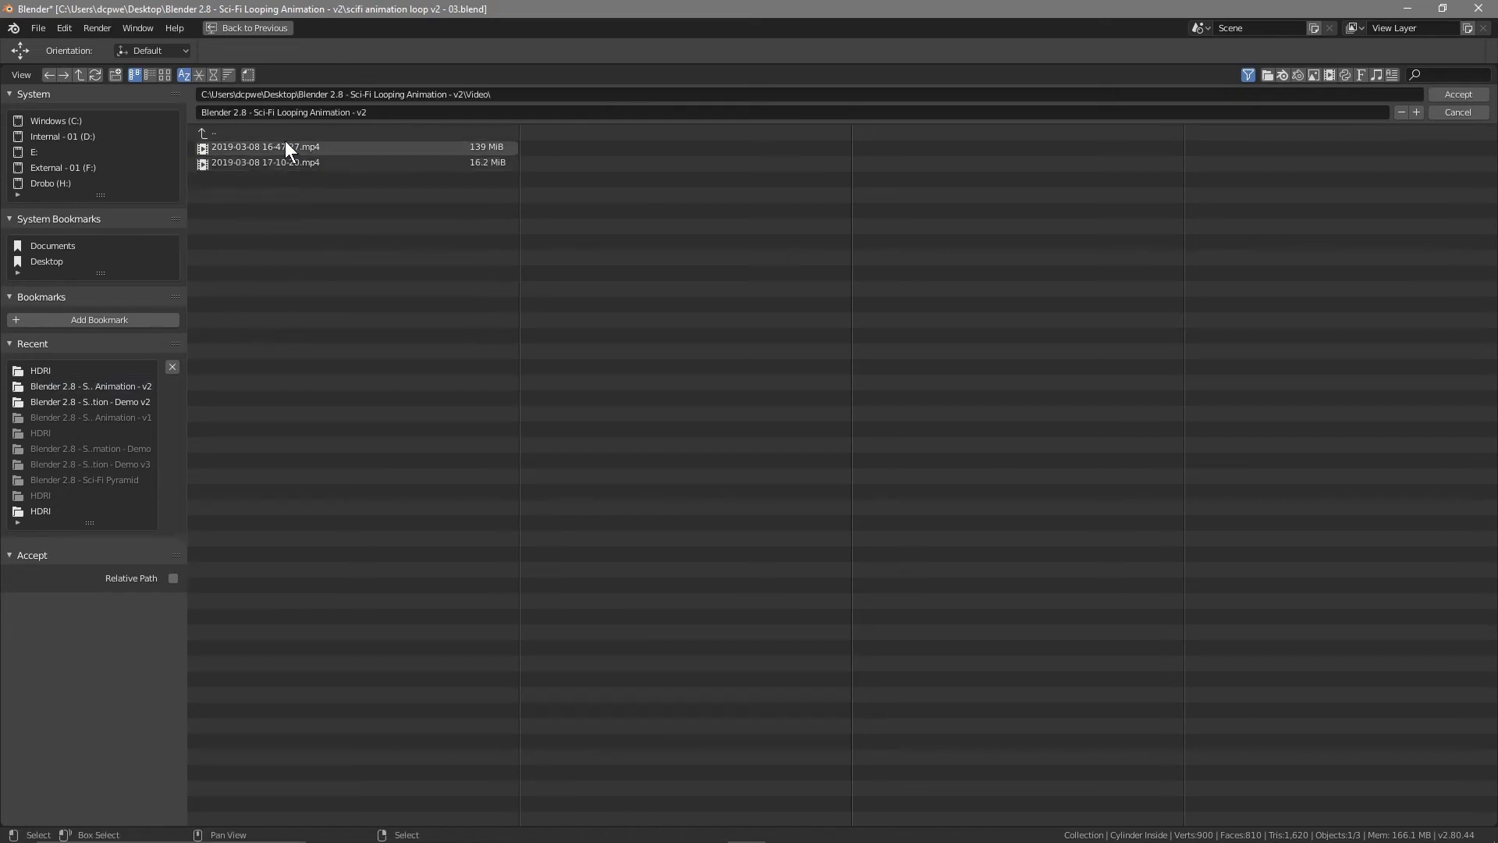
pyautogui.doubleClick(214, 132)
pyautogui.click(1456, 95)
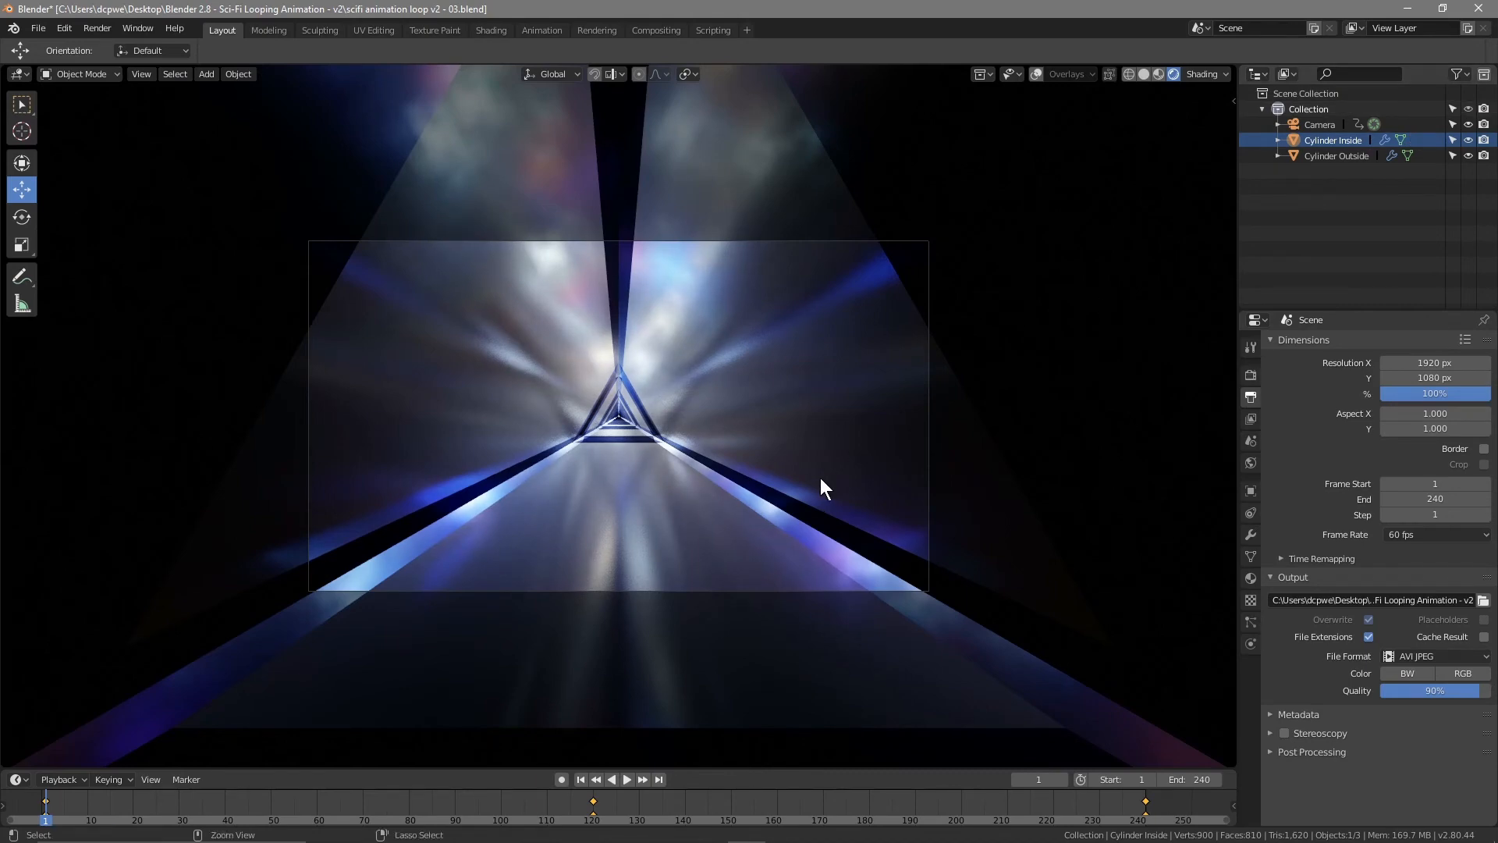
# Render all 240 frames of the animation and close the render window
pyautogui.press('F12')
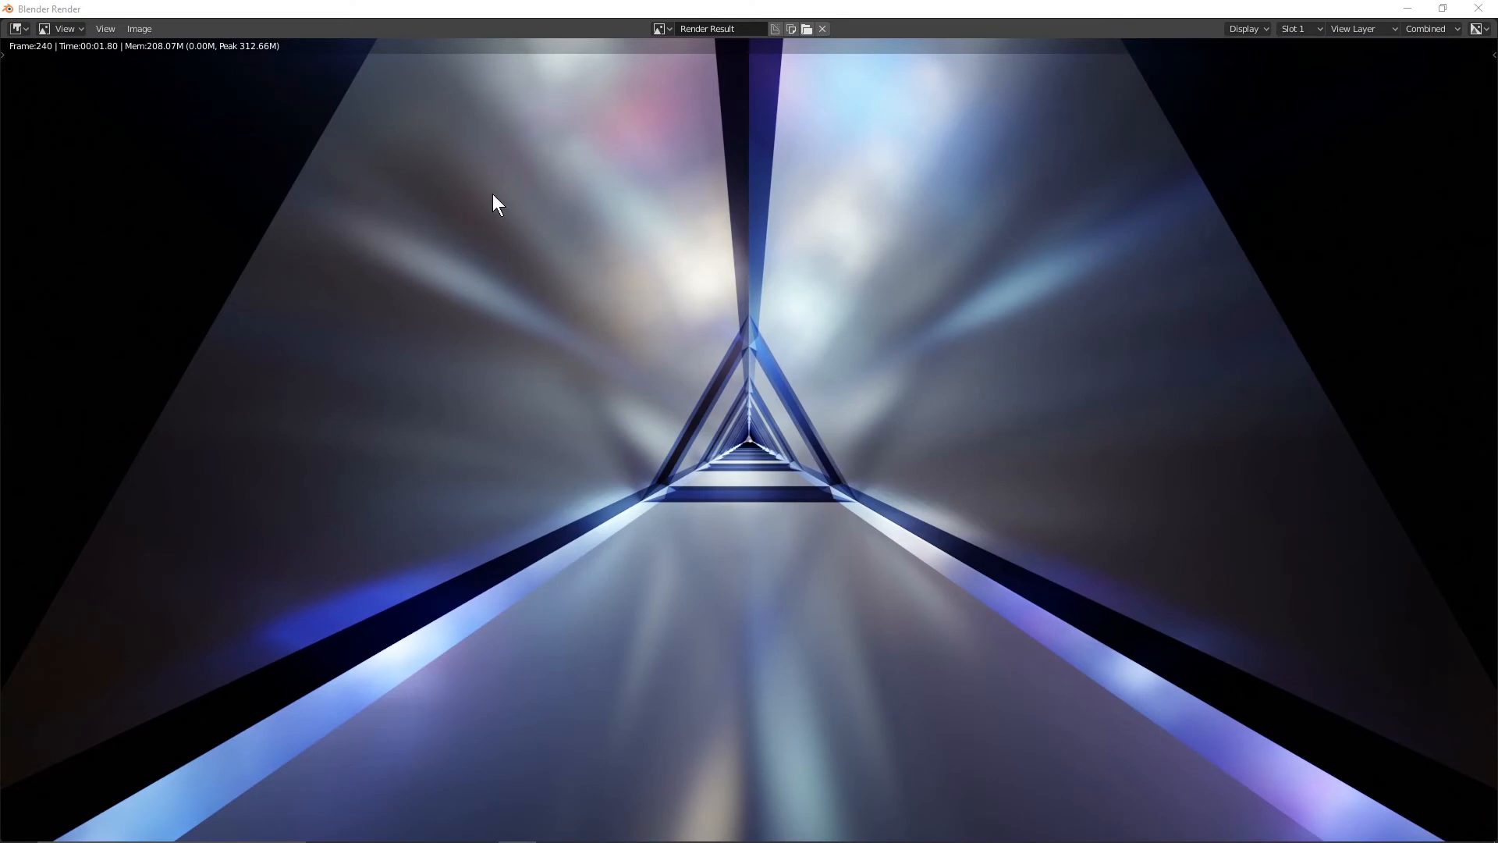
pyautogui.click(1471, 13)
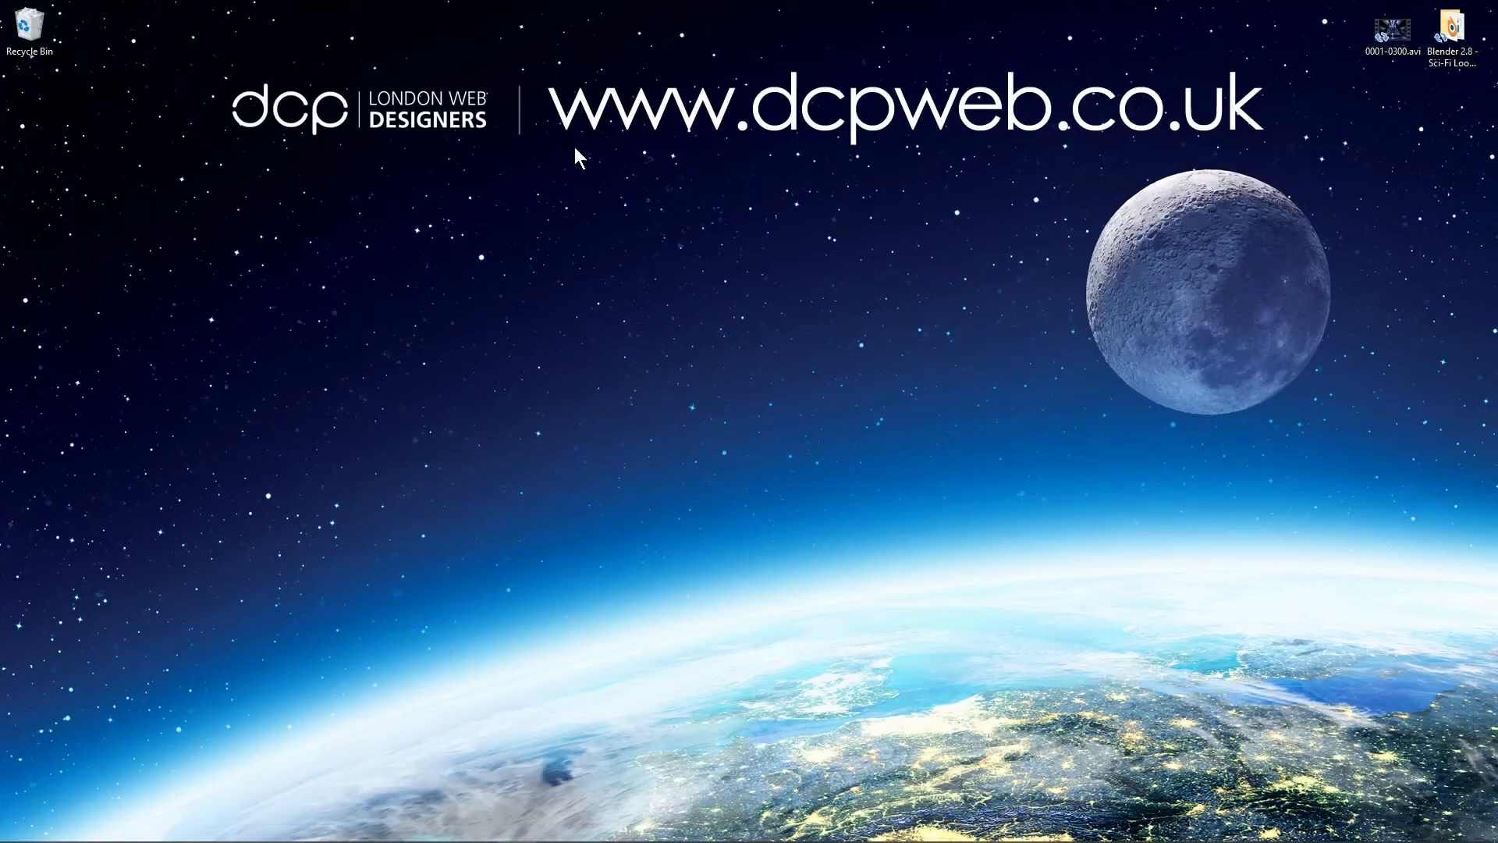
# Switch back to Blender, save the file, and close the program
pyautogui.moveTo(665, 840)
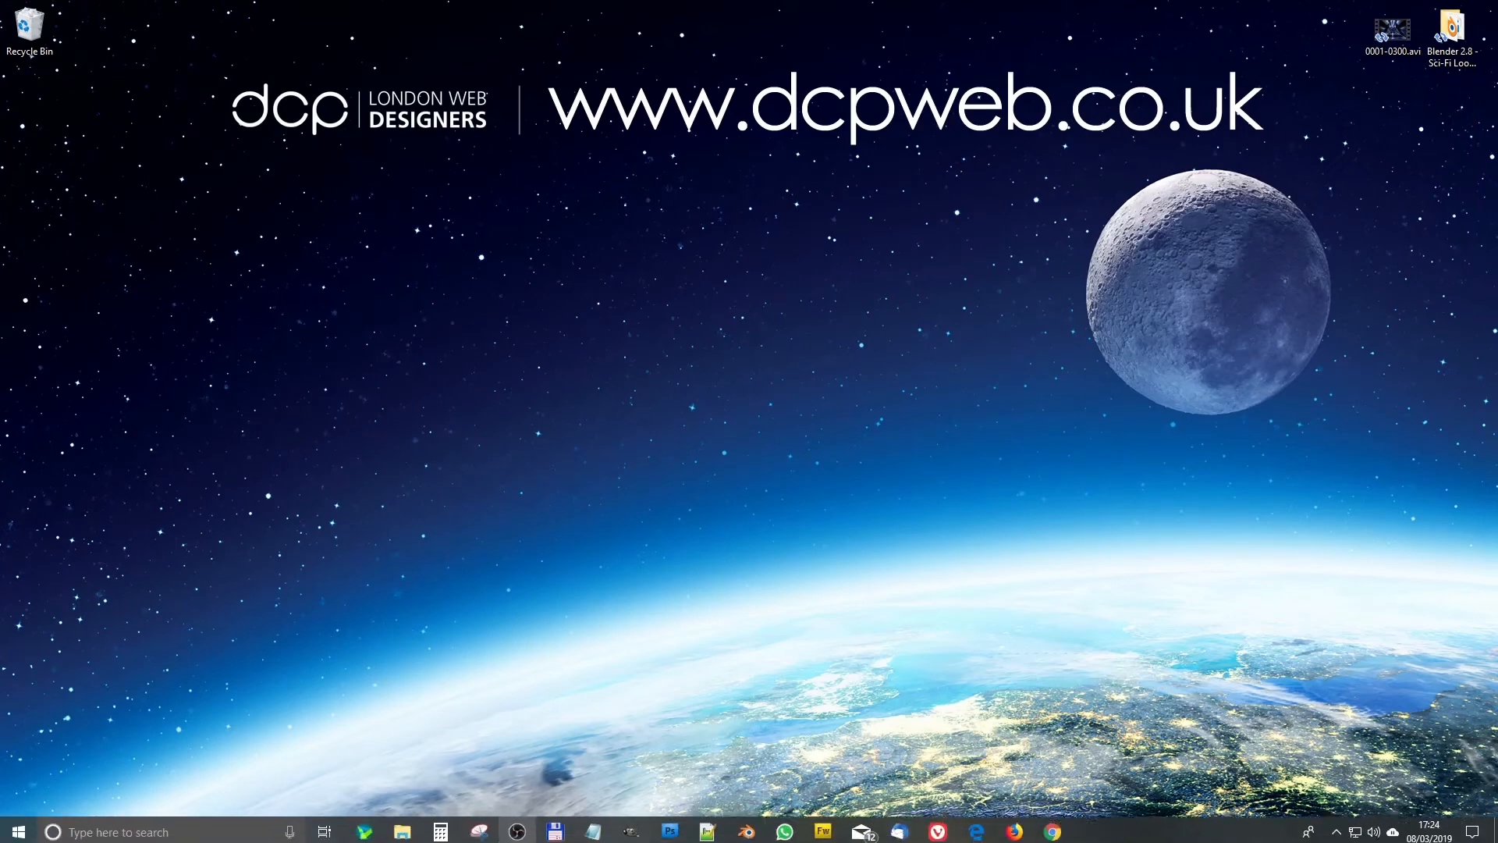
pyautogui.click(755, 834)
pyautogui.click(39, 22)
pyautogui.click(58, 147)
pyautogui.click(1479, 8)
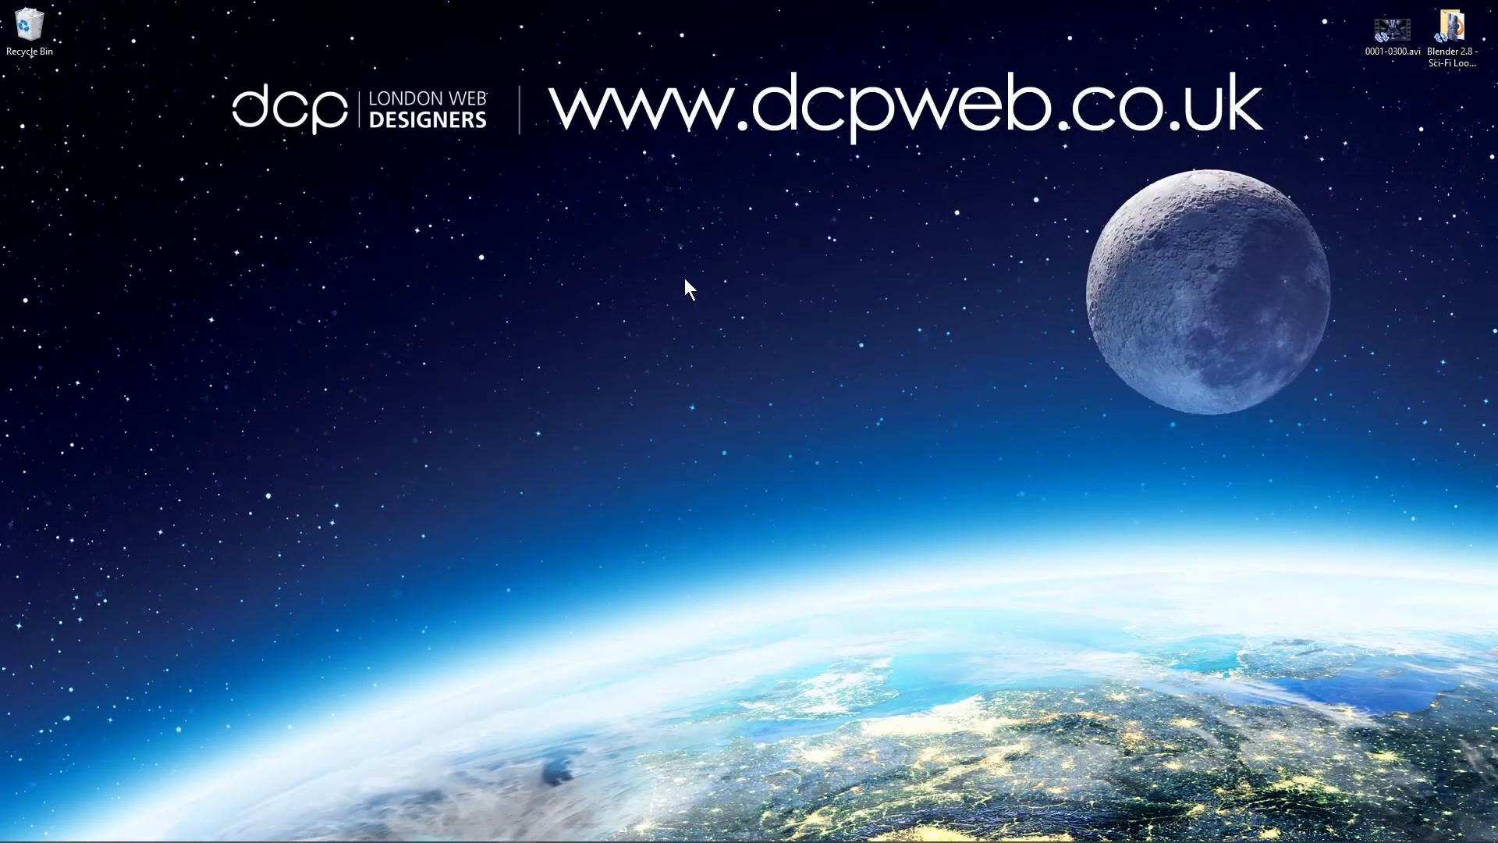
# Open the "Blender 2.8 - Sci-Fi Looping Animation - v2" folder, widen its Name column, and play the rendered 0001-0240 AVI
pyautogui.doubleClick(1448, 38)
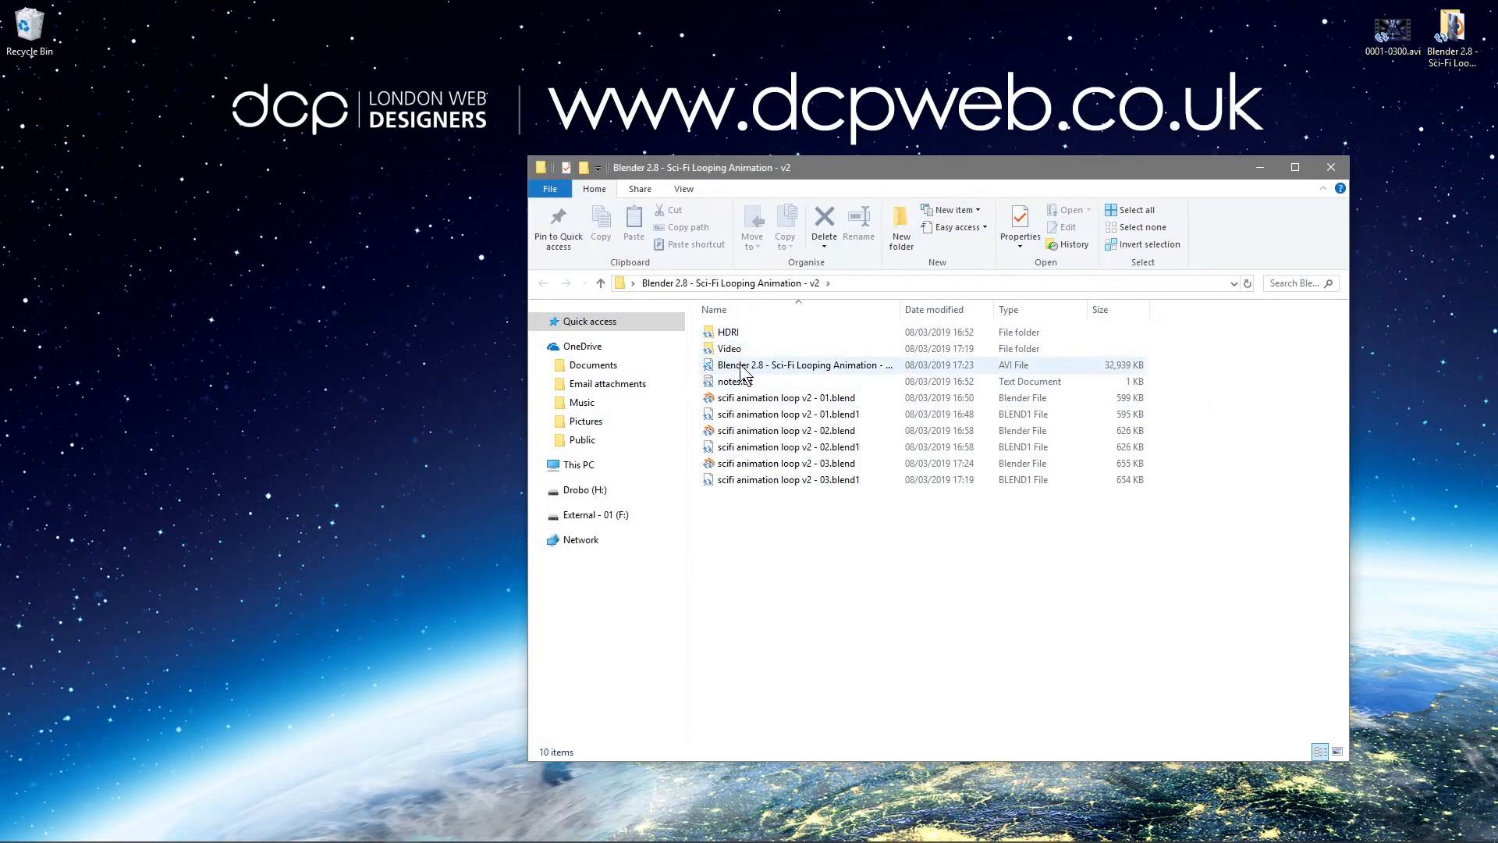
pyautogui.click(894, 310)
pyautogui.doubleClick(901, 310)
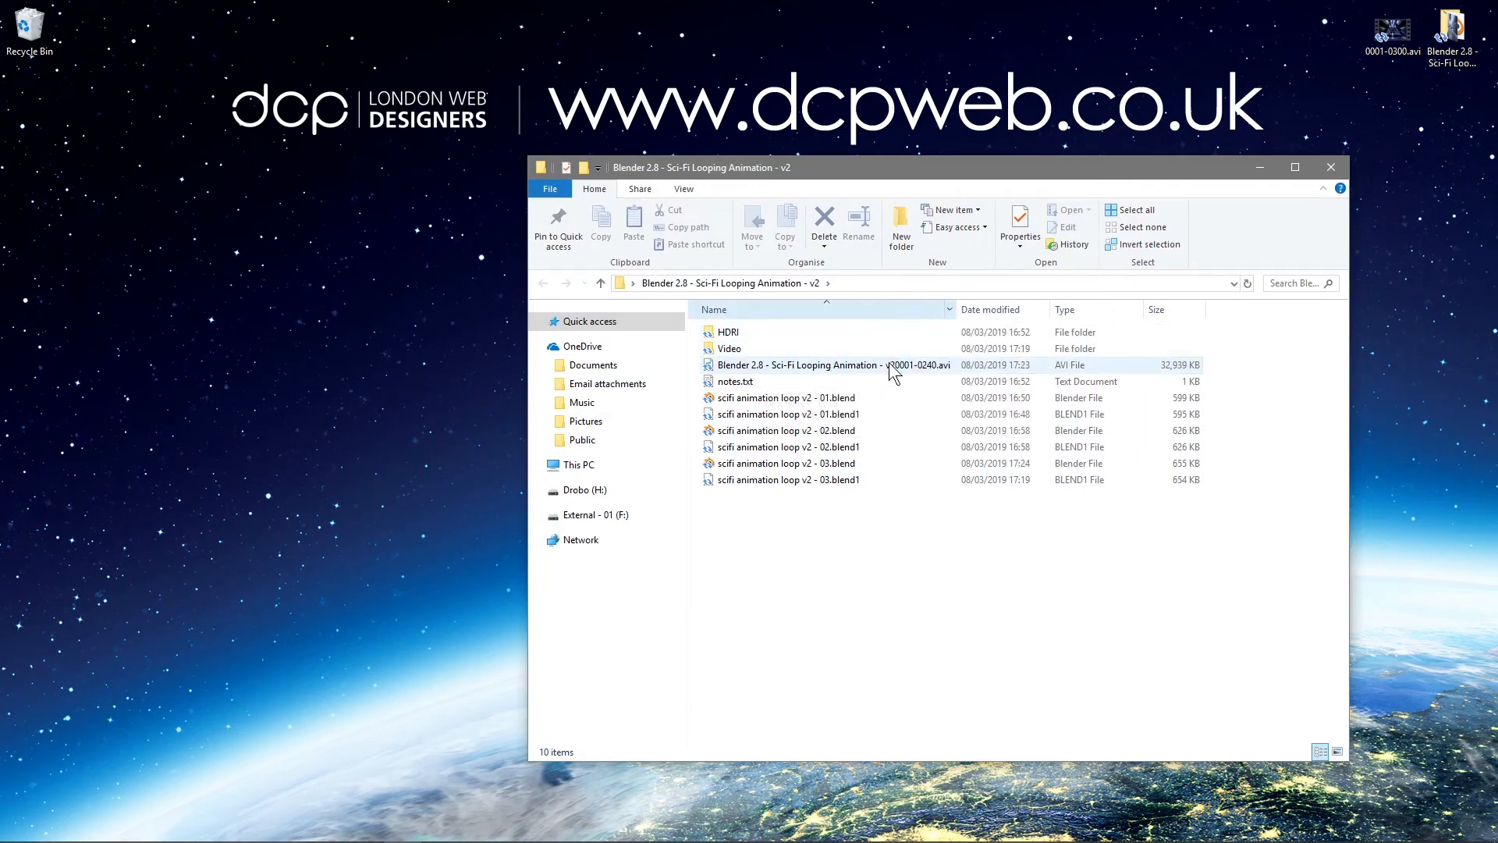
pyautogui.doubleClick(889, 365)
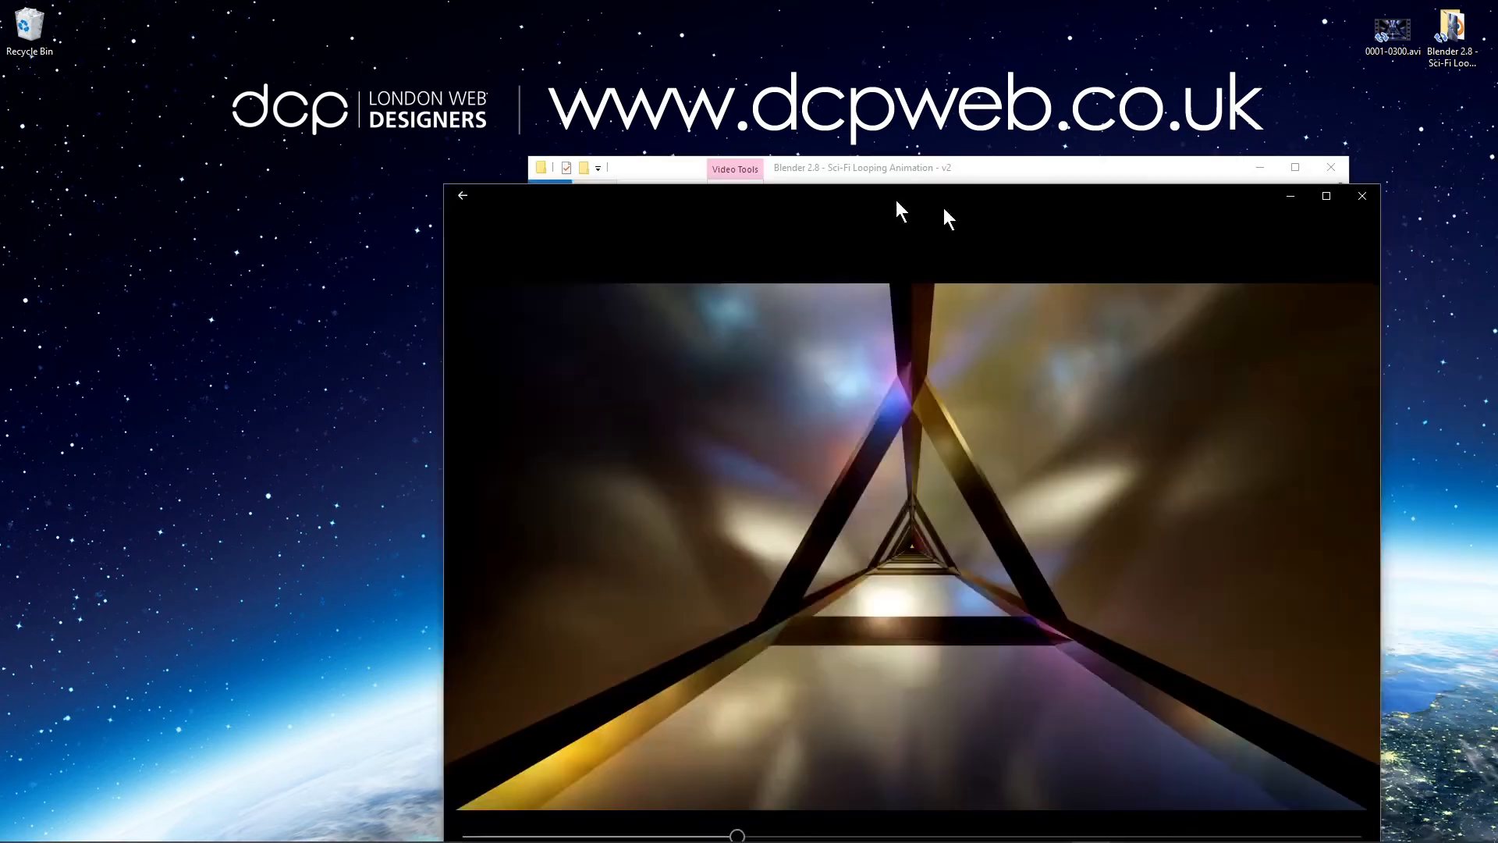
# Turn on Repeat in the video player and watch the rendered loop in full screen
pyautogui.moveTo(894, 200); pyautogui.dragTo(597, 104)
pyautogui.doubleClick(675, 329)
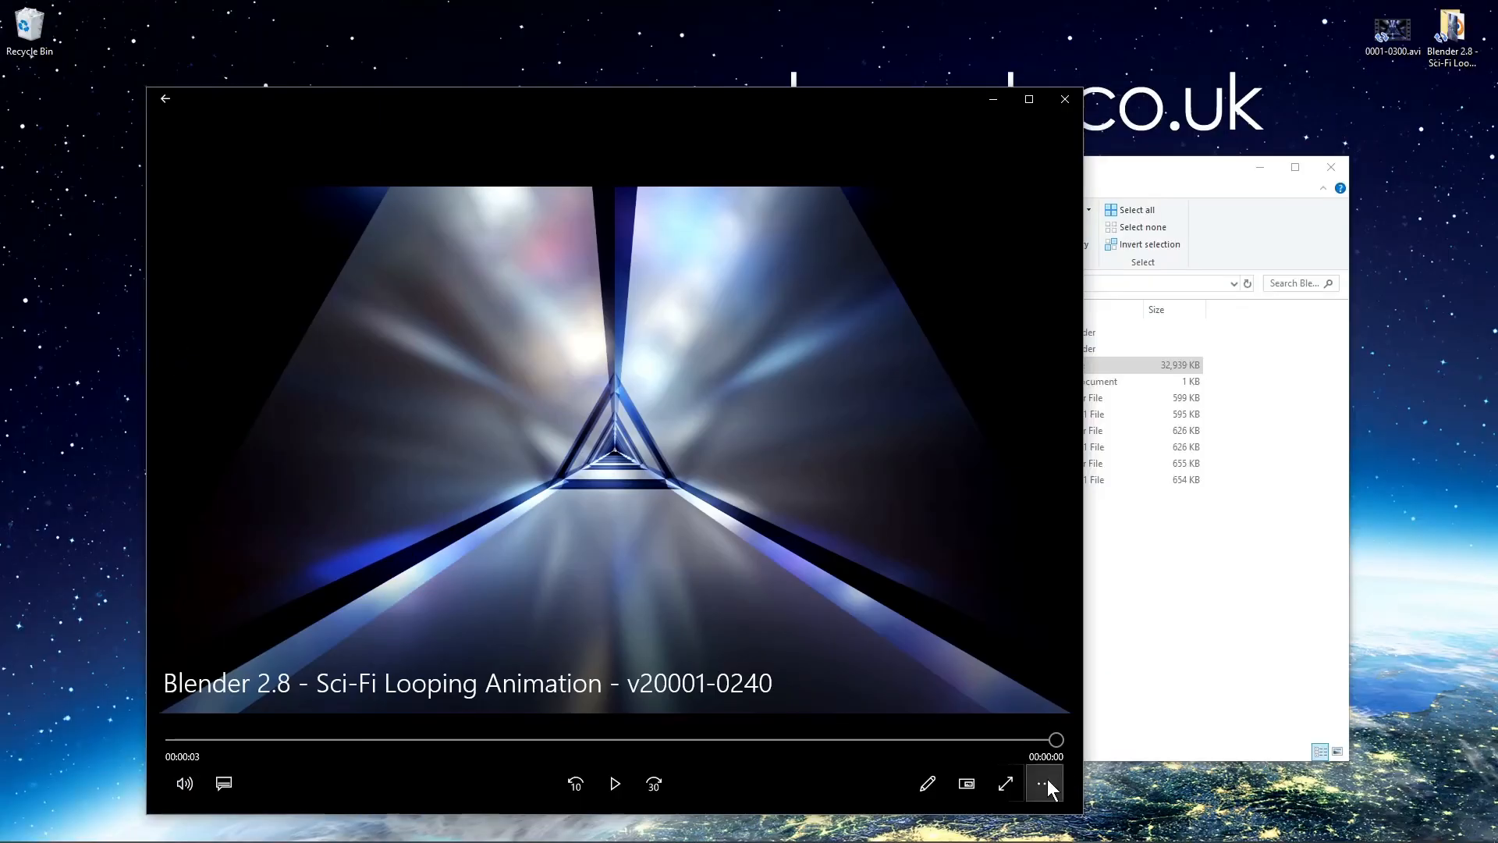
pyautogui.click(1045, 783)
pyautogui.click(1000, 696)
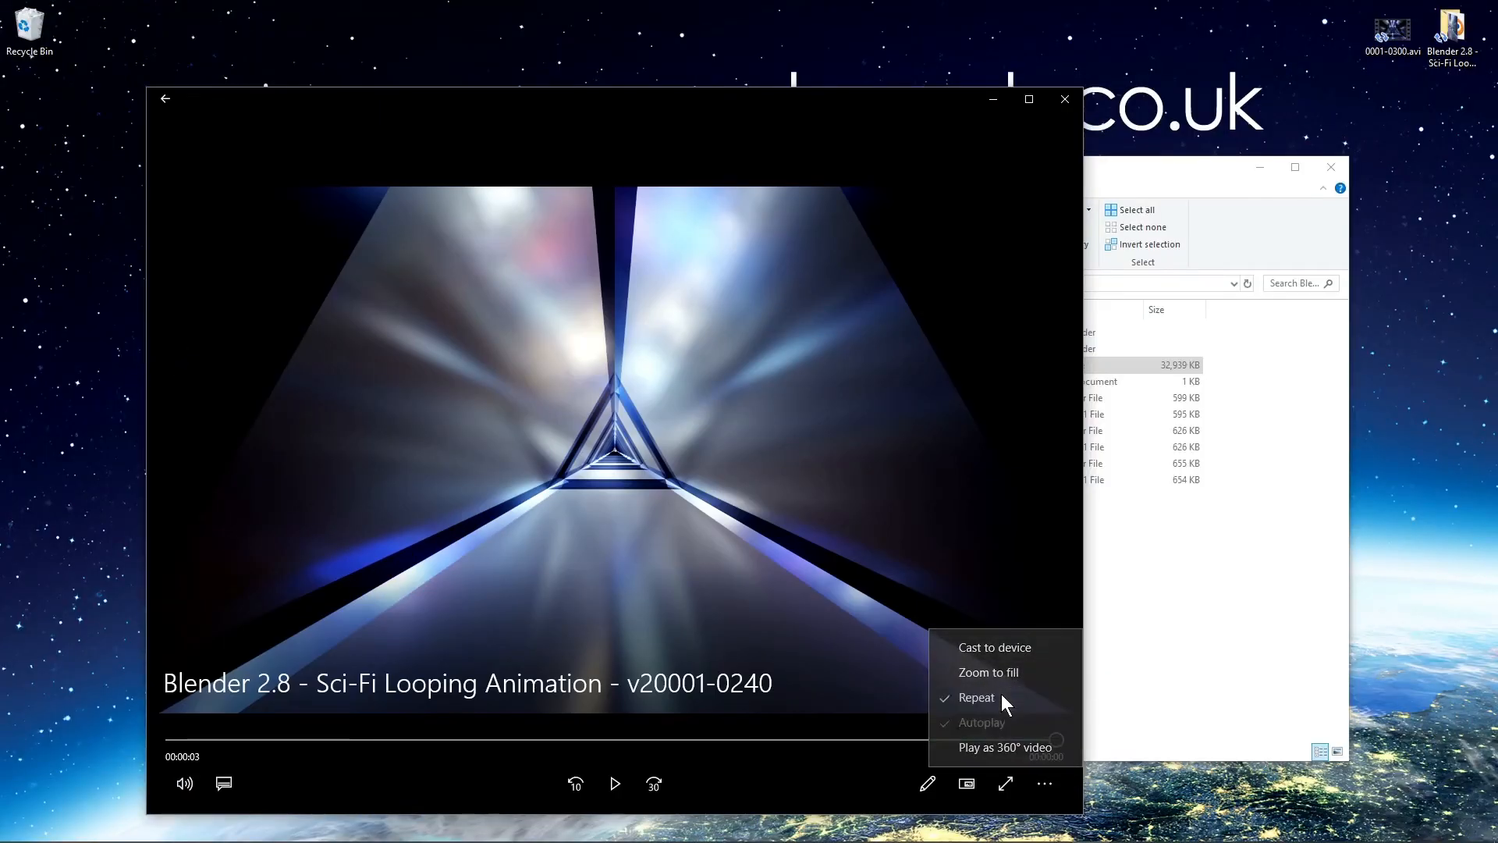
pyautogui.doubleClick(726, 525)
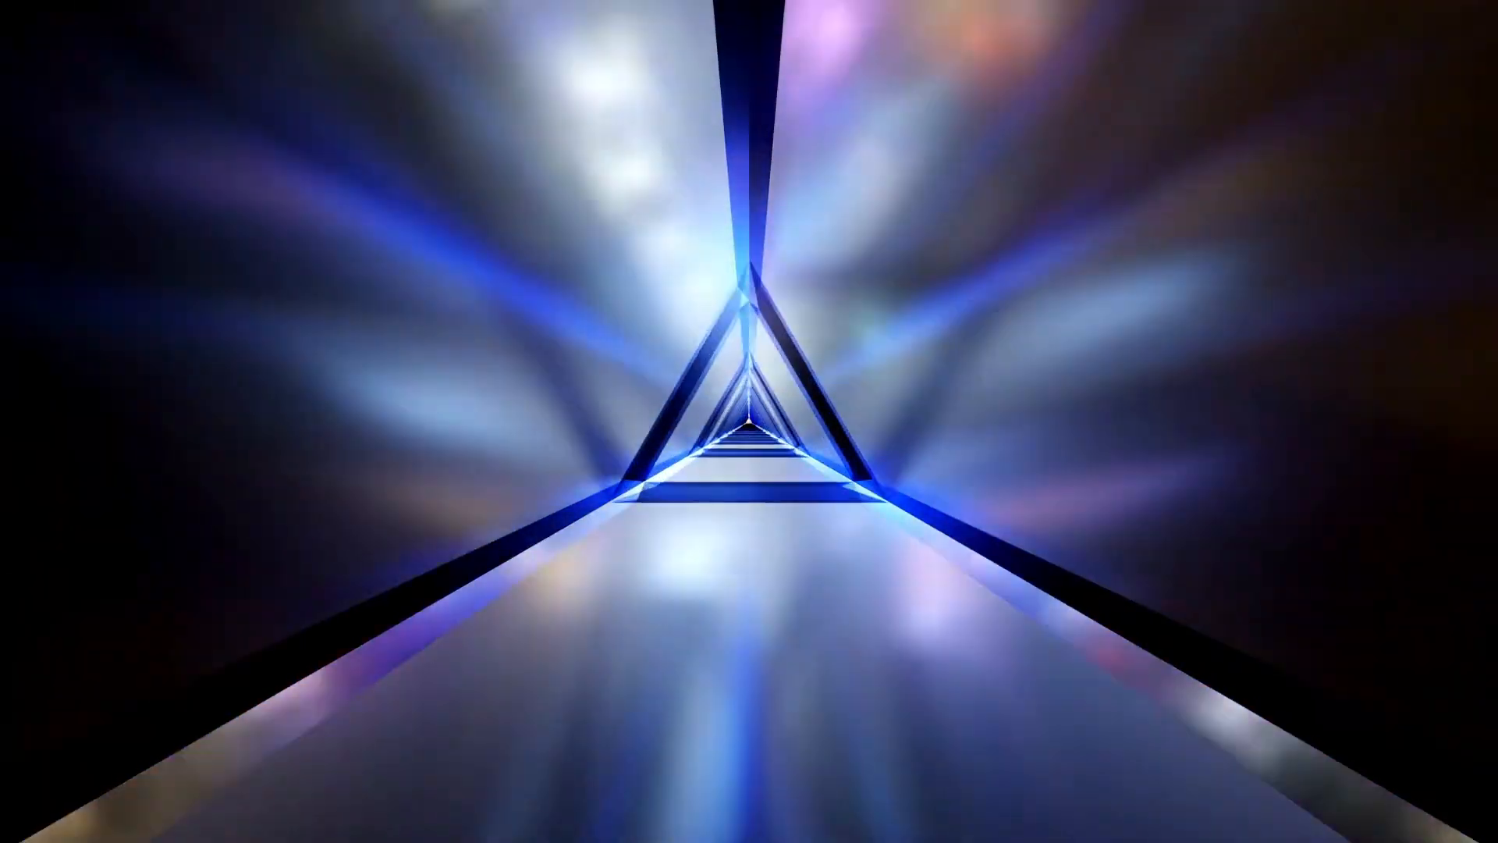
pyautogui.moveTo(1266, 491)
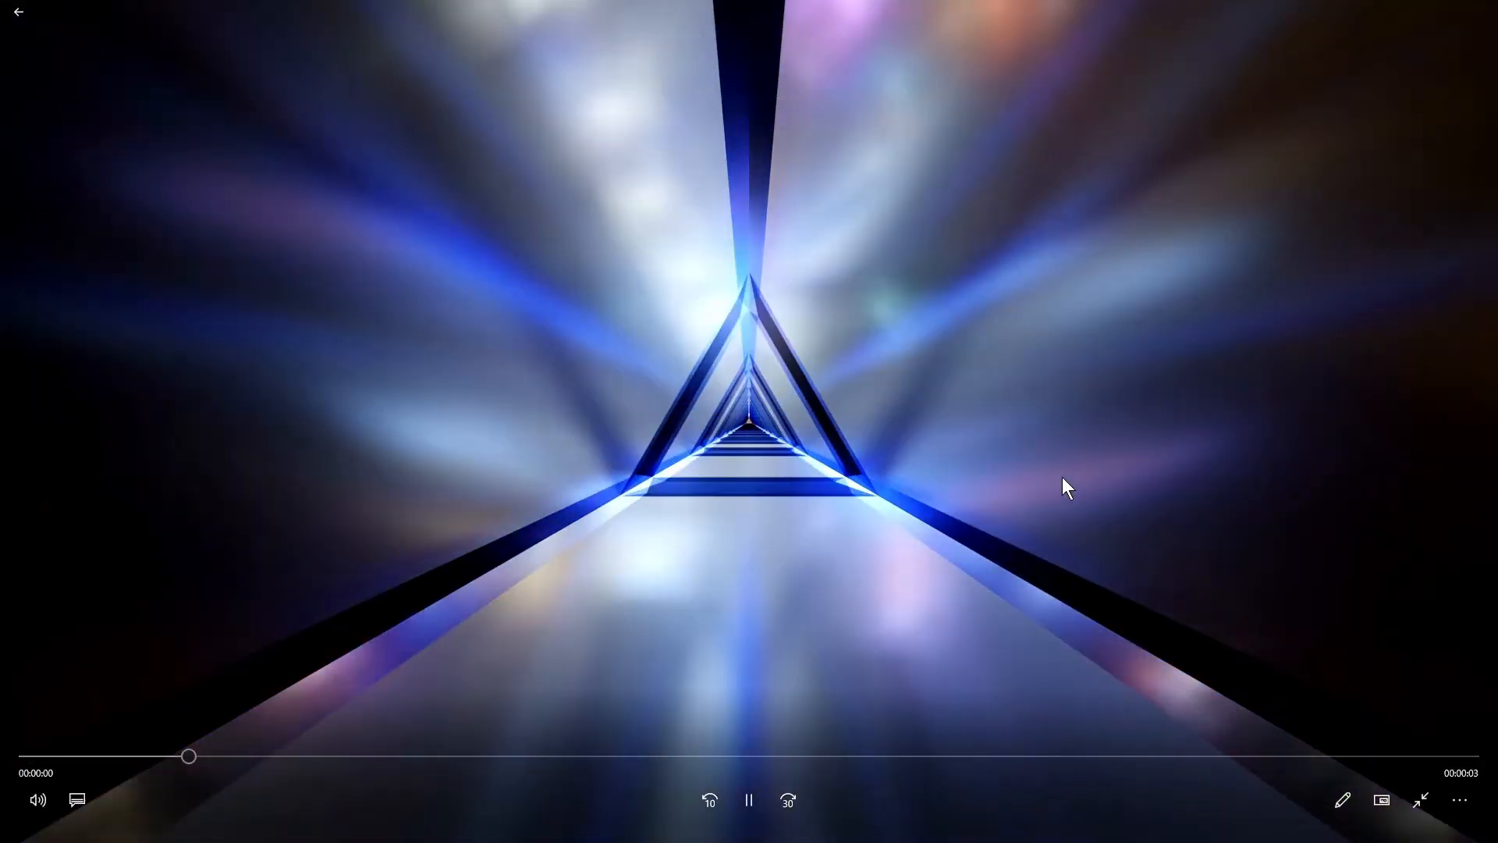
pyautogui.press('Escape')
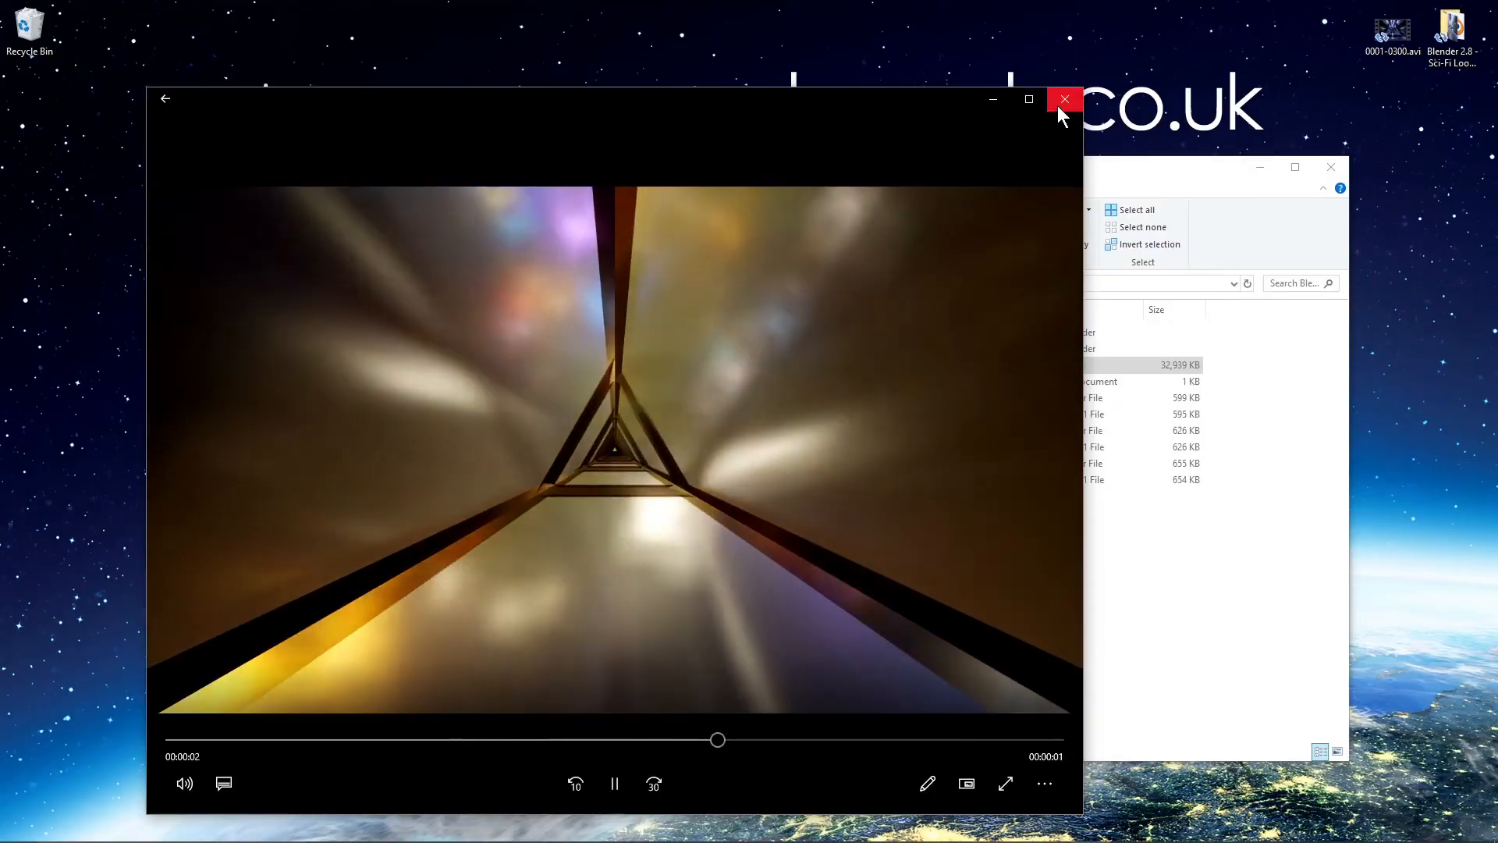
# Shrink and reposition the player window, view the 0001-0300 video for comparison, and close the player
pyautogui.moveTo(1083, 89); pyautogui.dragTo(802, 368)
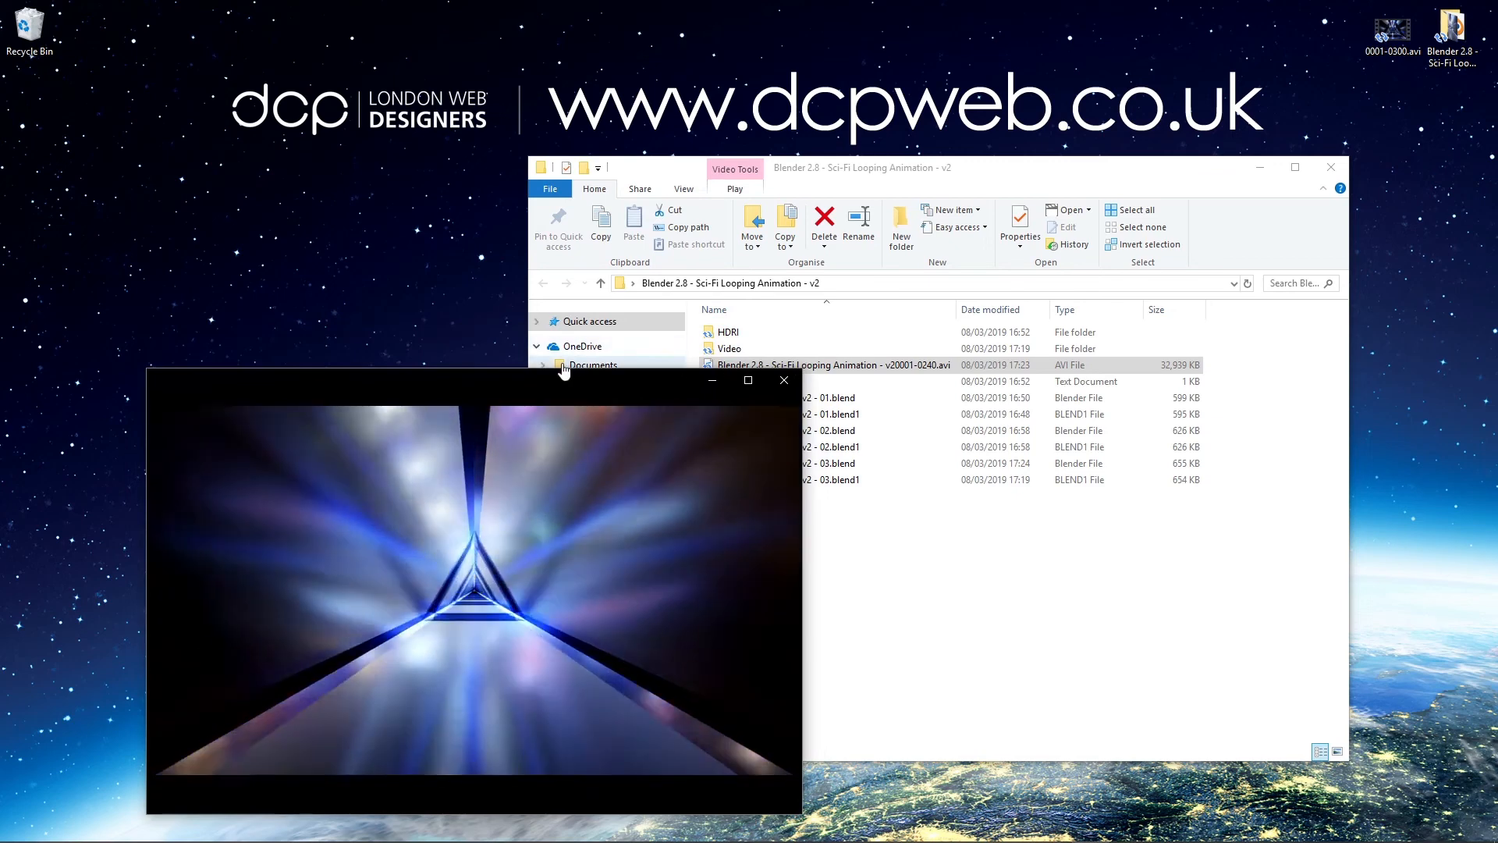
pyautogui.moveTo(546, 368); pyautogui.dragTo(720, 97)
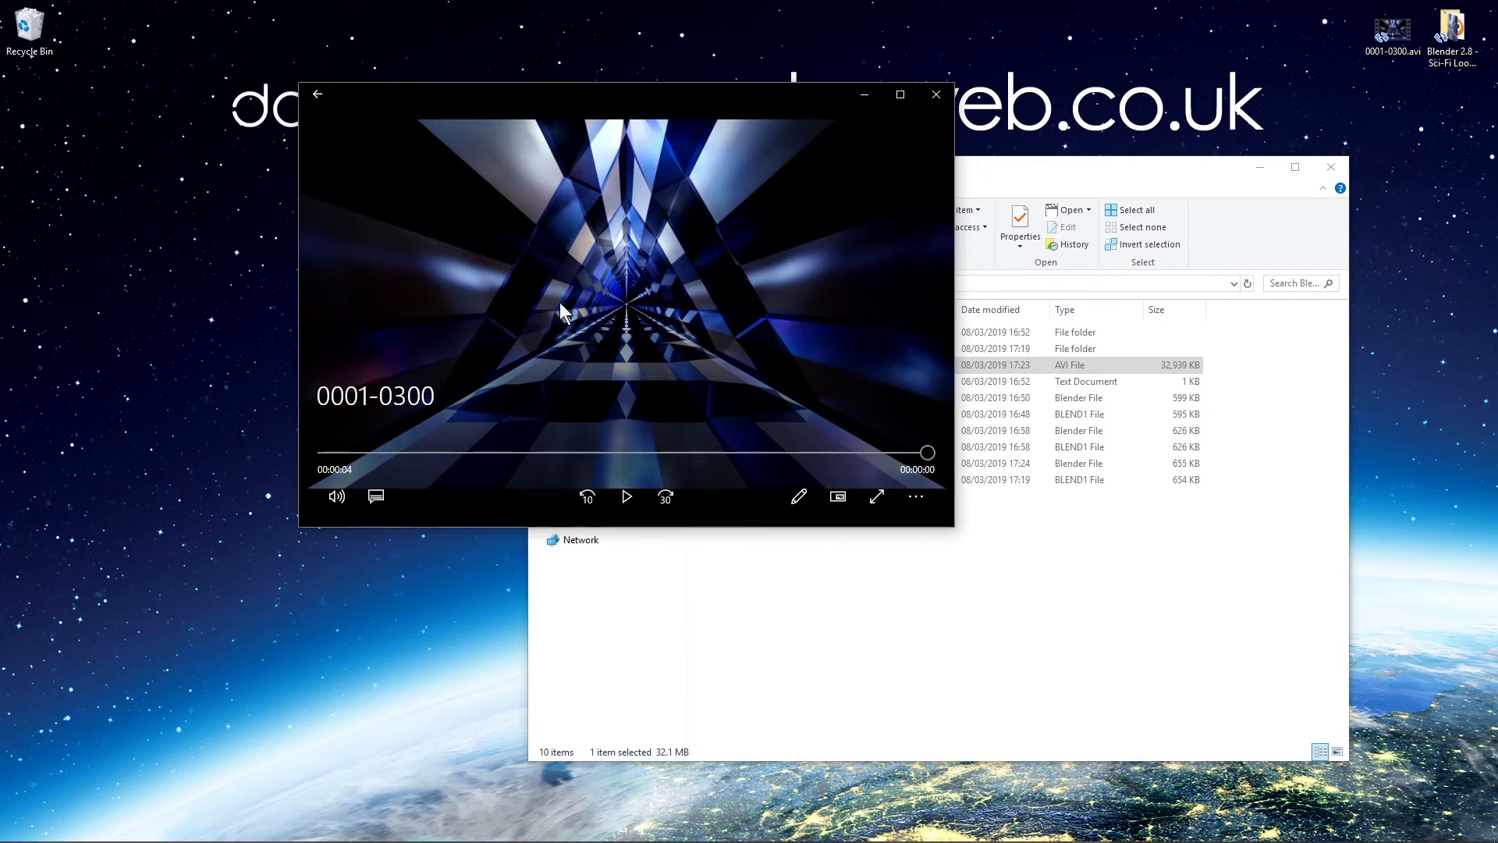
pyautogui.click(940, 99)
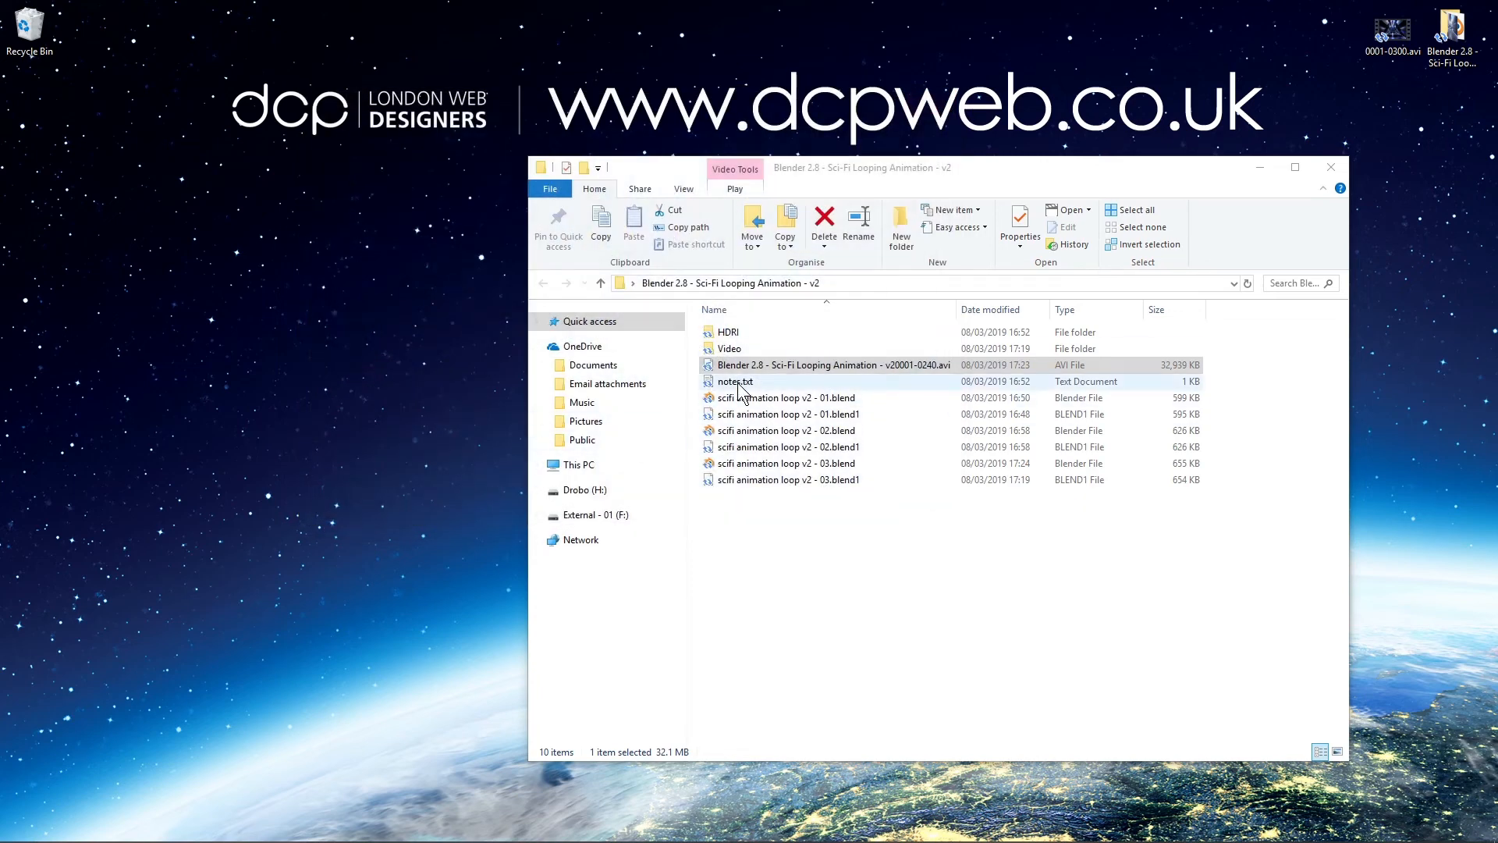
# Replay the rendered 0001-0240 AVI from the project folder
pyautogui.moveTo(719, 838)
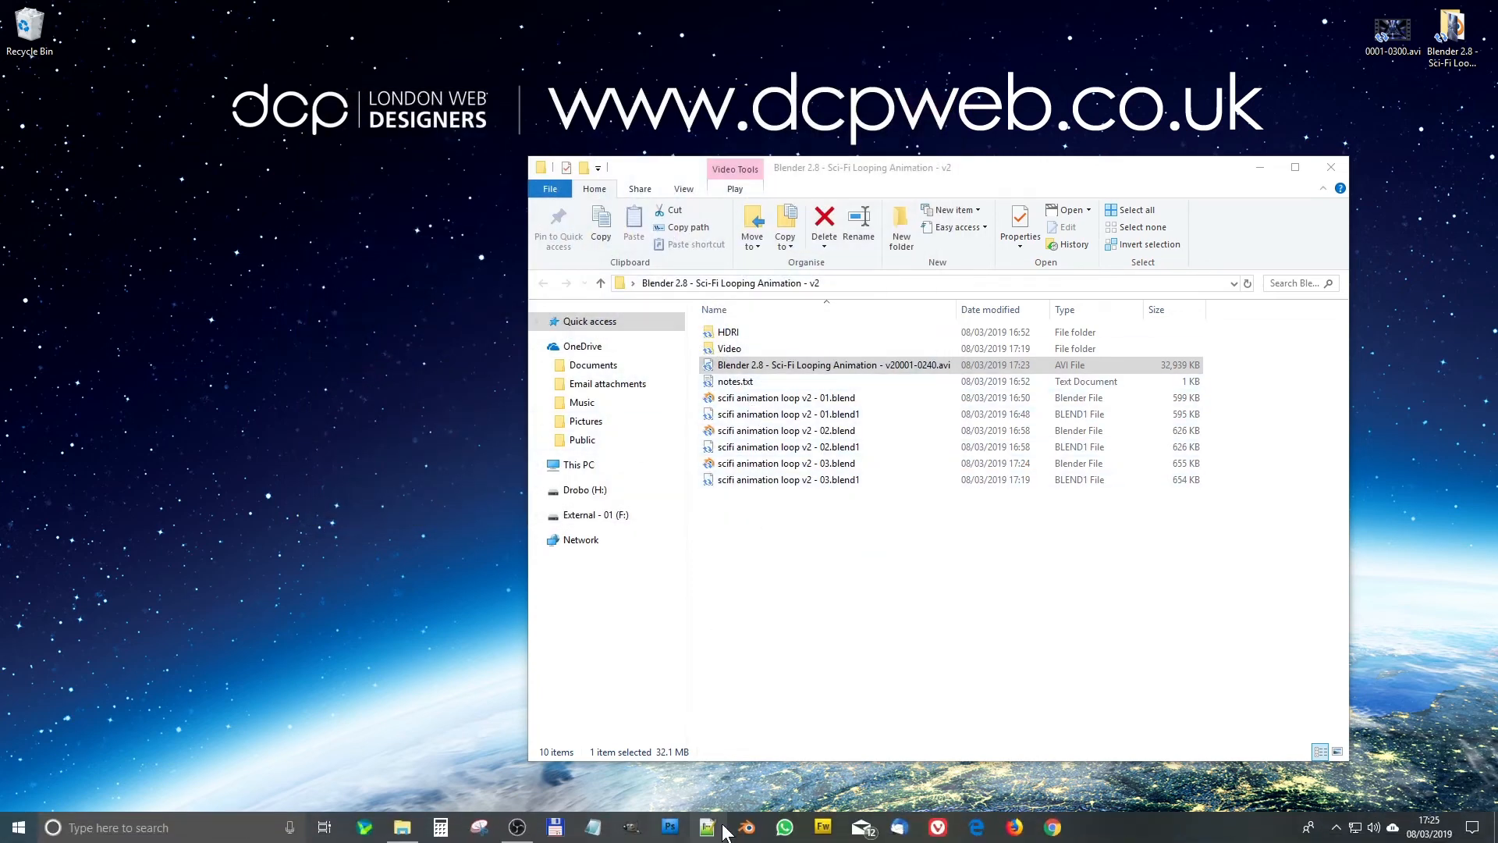
pyautogui.doubleClick(784, 367)
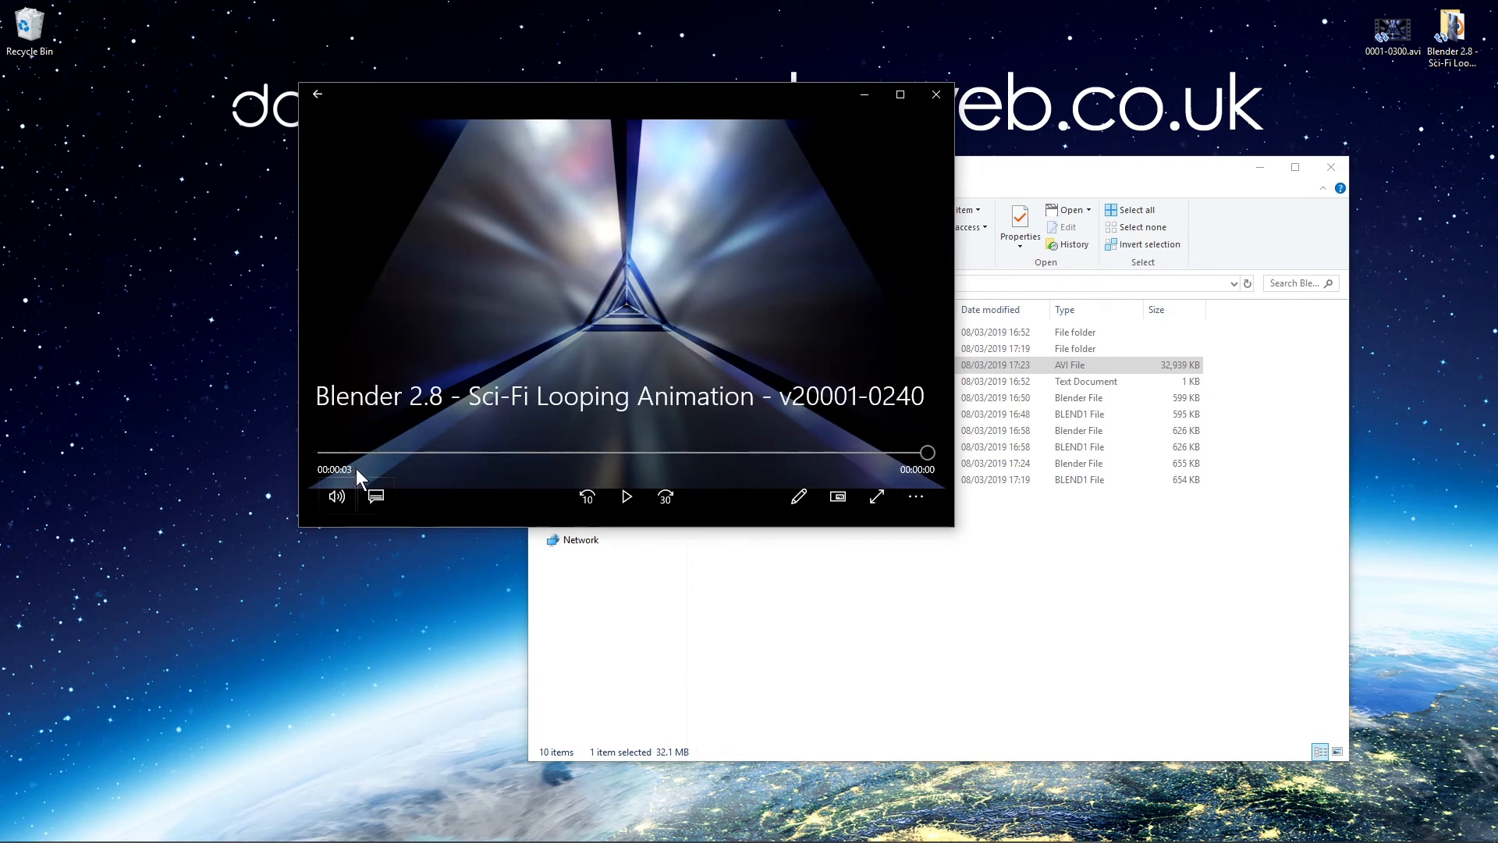
# Close the current video, play 0001-0300.avi from the desktop, pause and rewind it to the start, and close the player
pyautogui.click(935, 96)
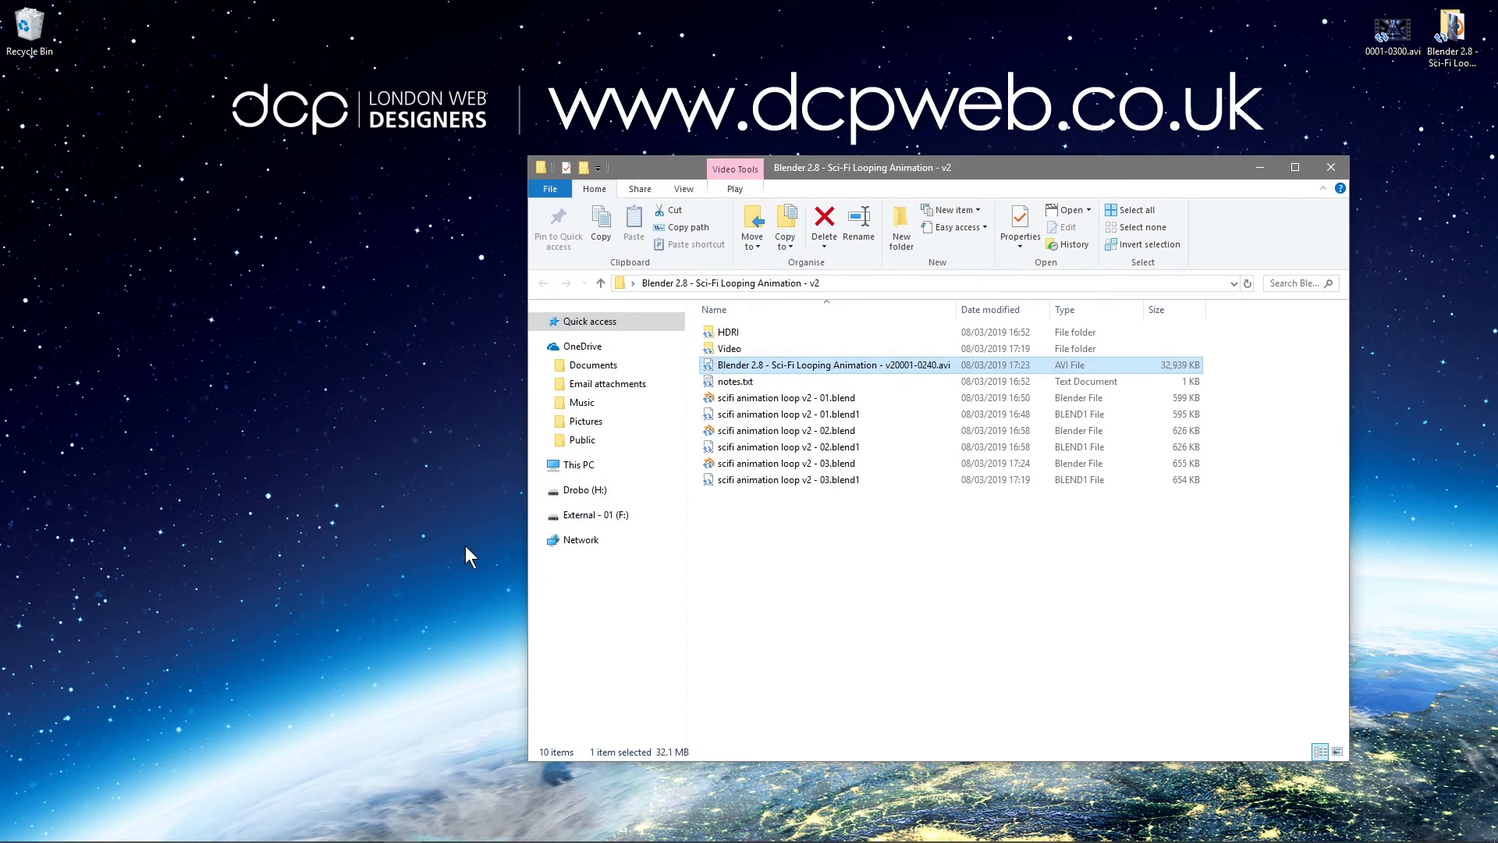
pyautogui.doubleClick(1393, 31)
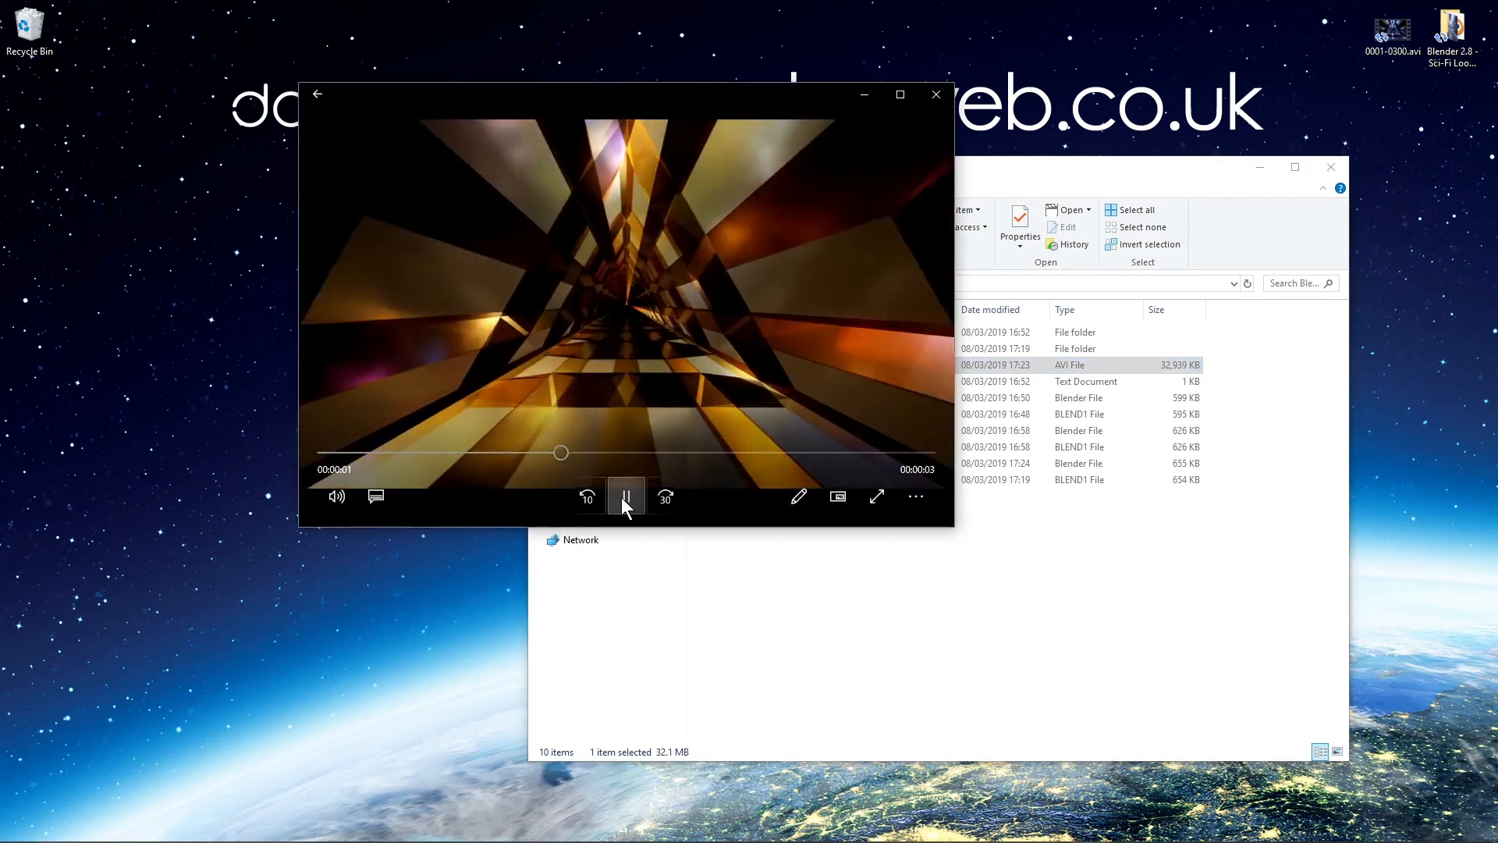
pyautogui.click(622, 498)
pyautogui.moveTo(579, 453); pyautogui.dragTo(302, 444)
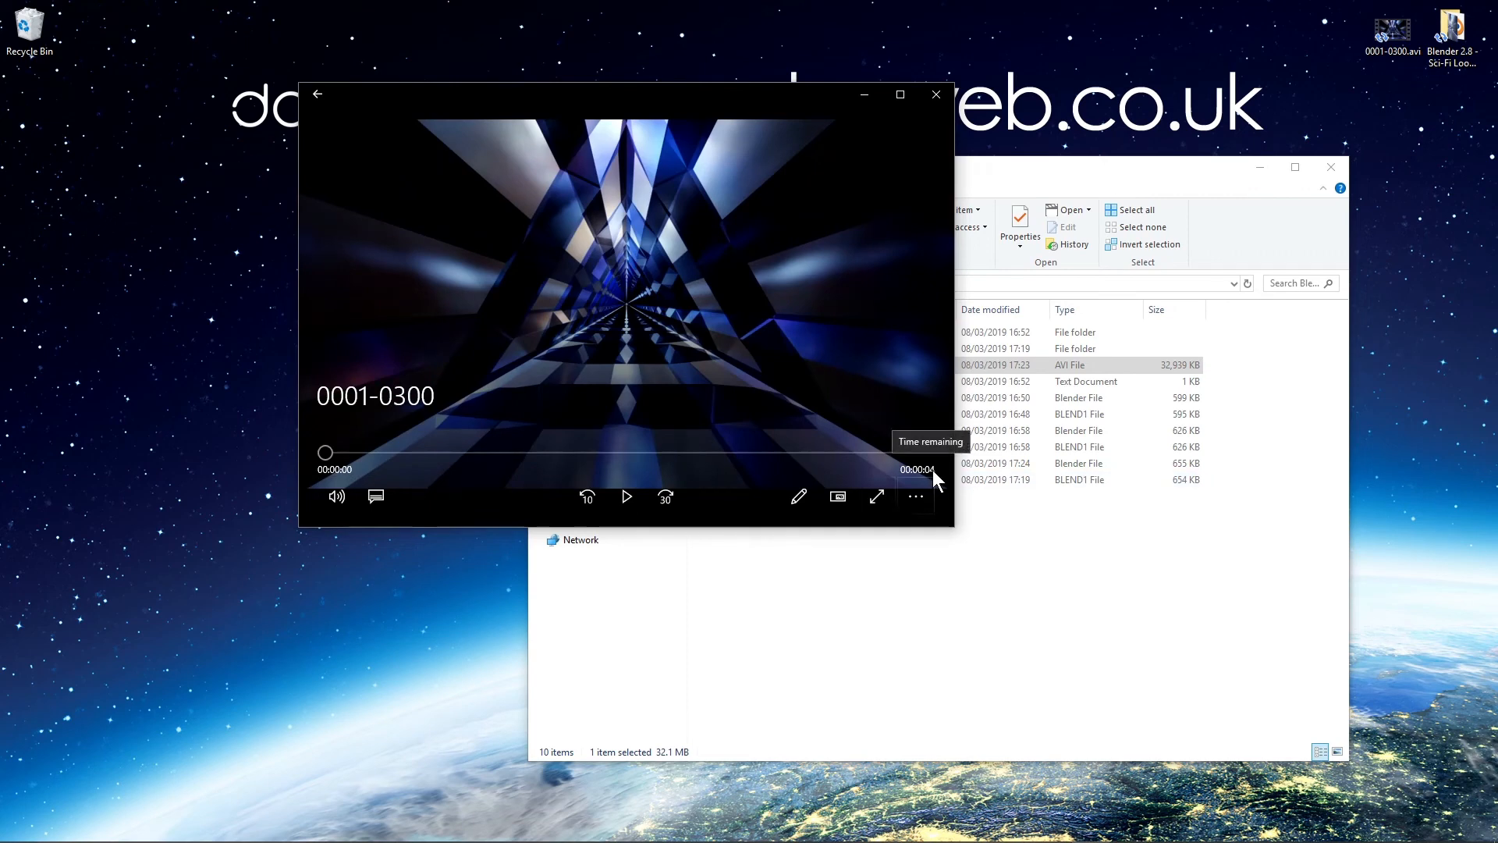
pyautogui.click(936, 94)
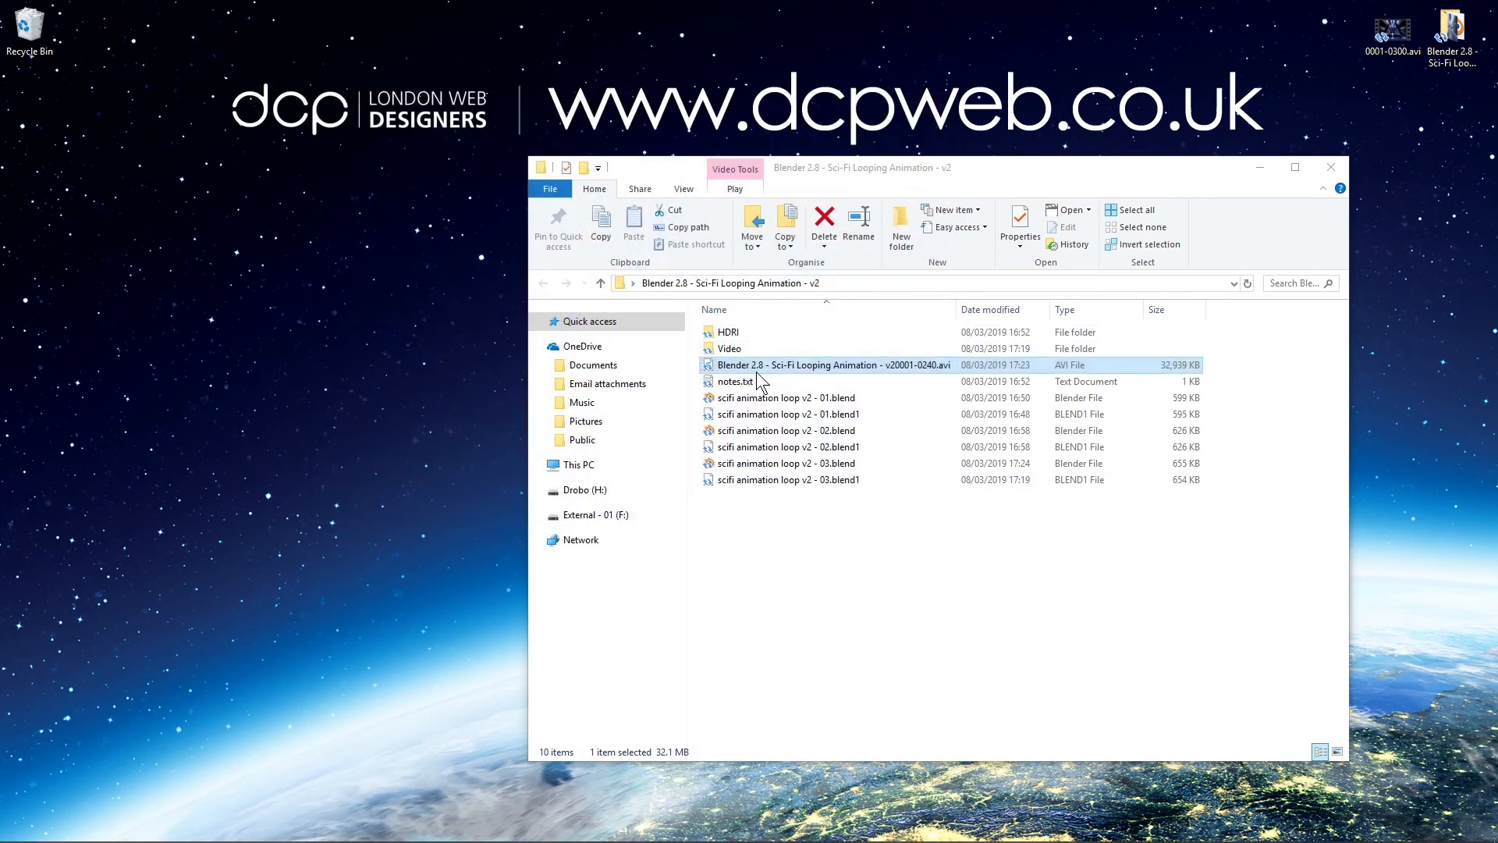
# Reopen the rendered 0001-0240 AVI, pause and rewind it to the first frame, and close the player
pyautogui.doubleClick(756, 366)
pyautogui.click(626, 495)
pyautogui.moveTo(461, 449); pyautogui.dragTo(297, 450)
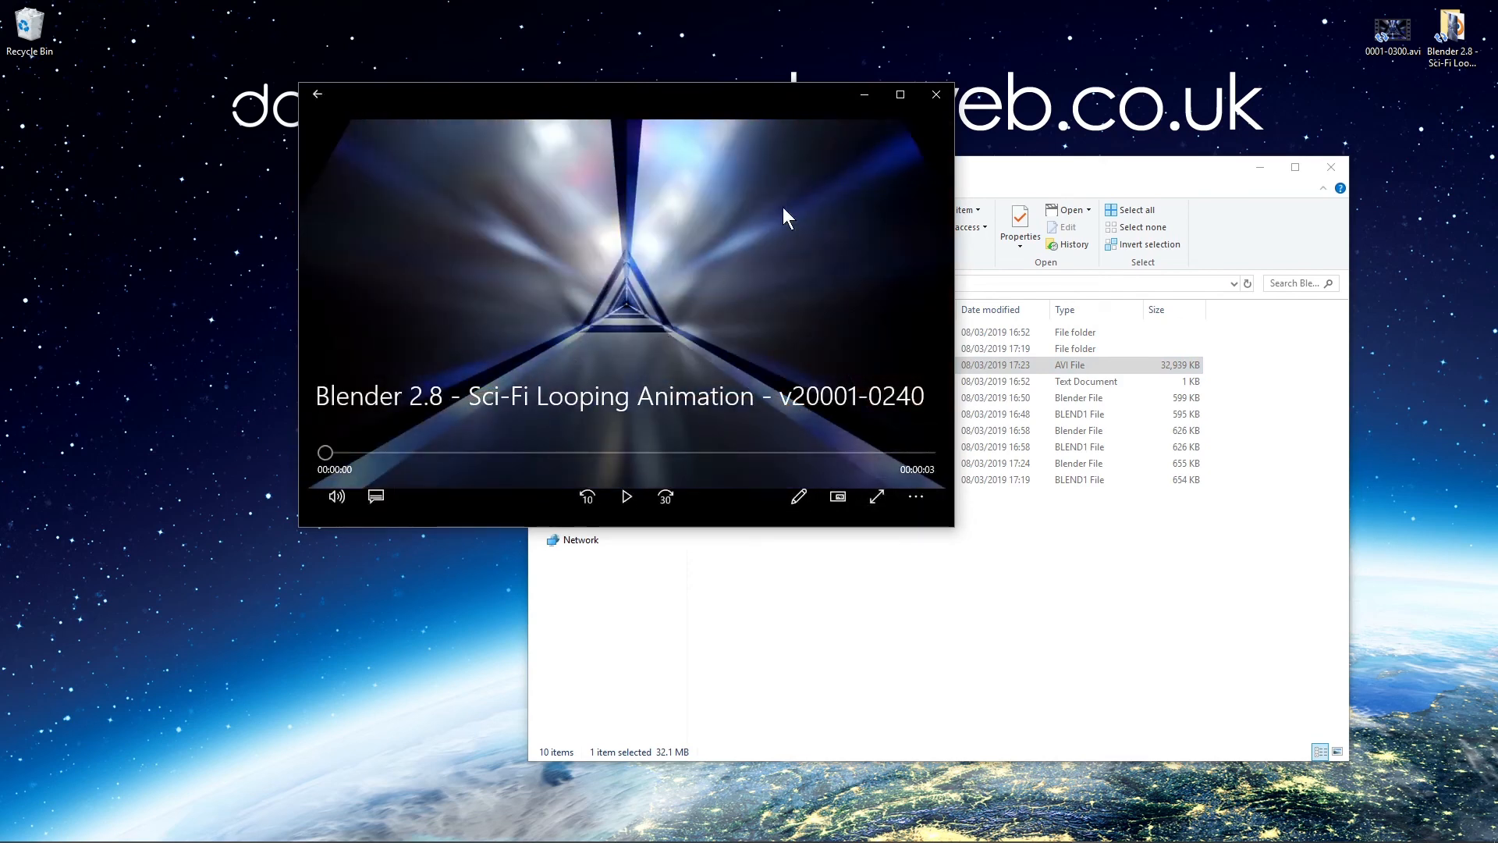
pyautogui.click(936, 95)
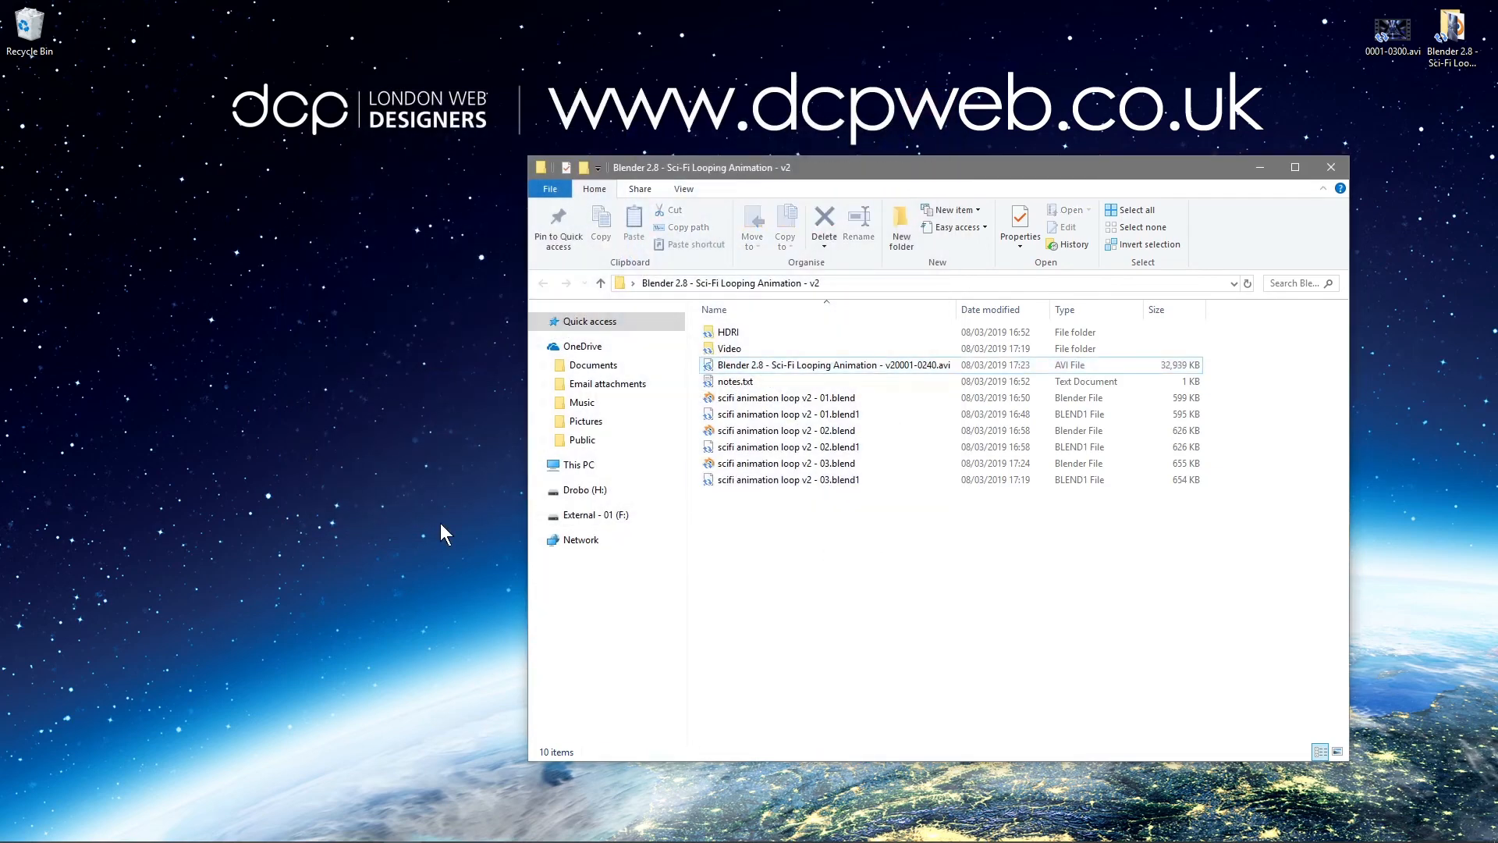
# Switch to Blender and open "scifi animation loop v2 - 03.blend" from the desktop folder "Blender 2.8 - Sci-Fi Looping Animation - v2"
pyautogui.click(746, 828)
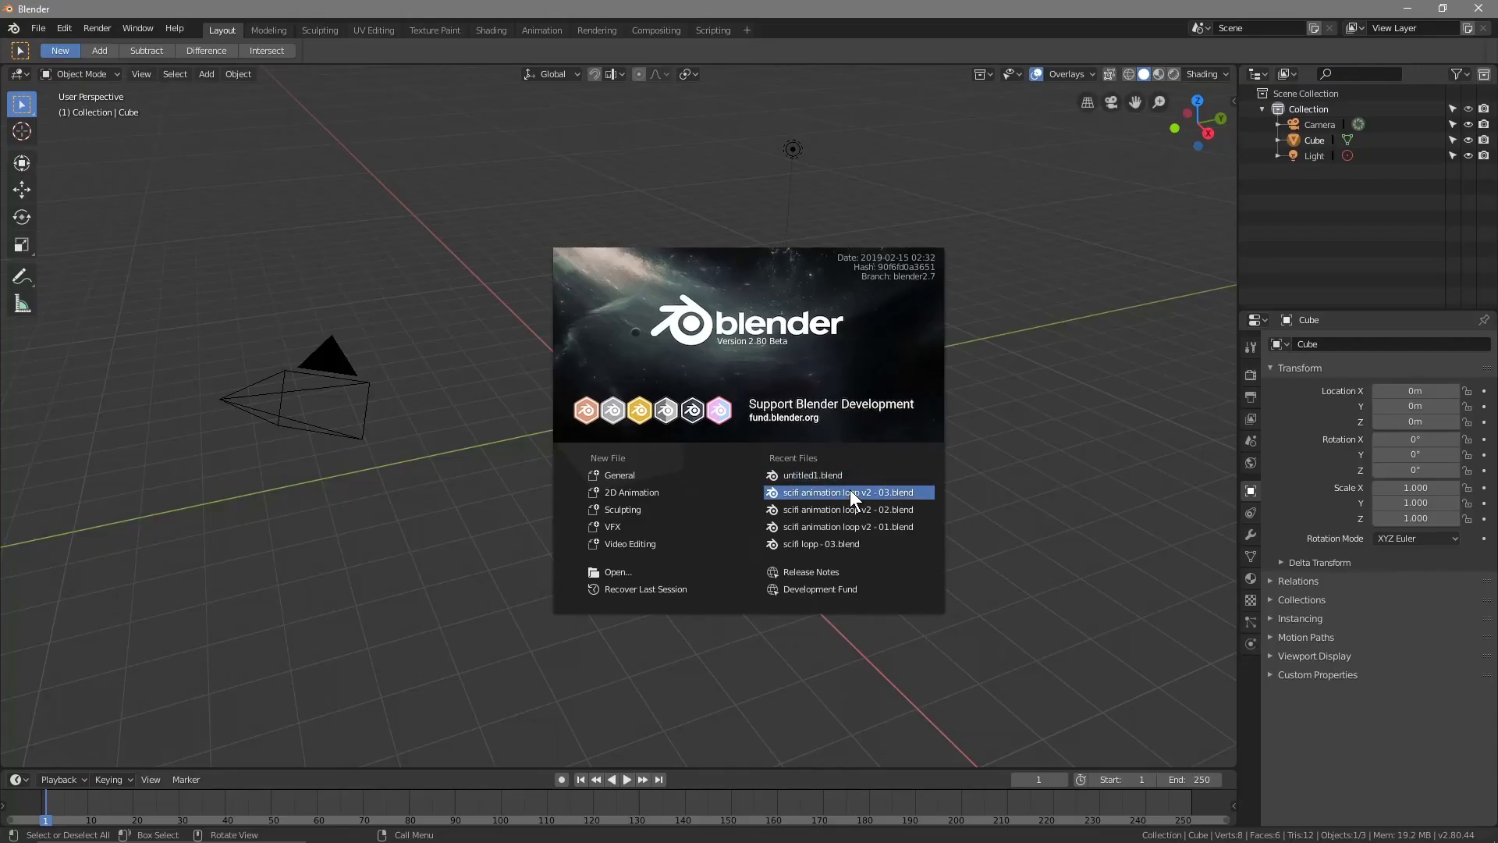
pyautogui.click(40, 31)
pyautogui.click(32, 26)
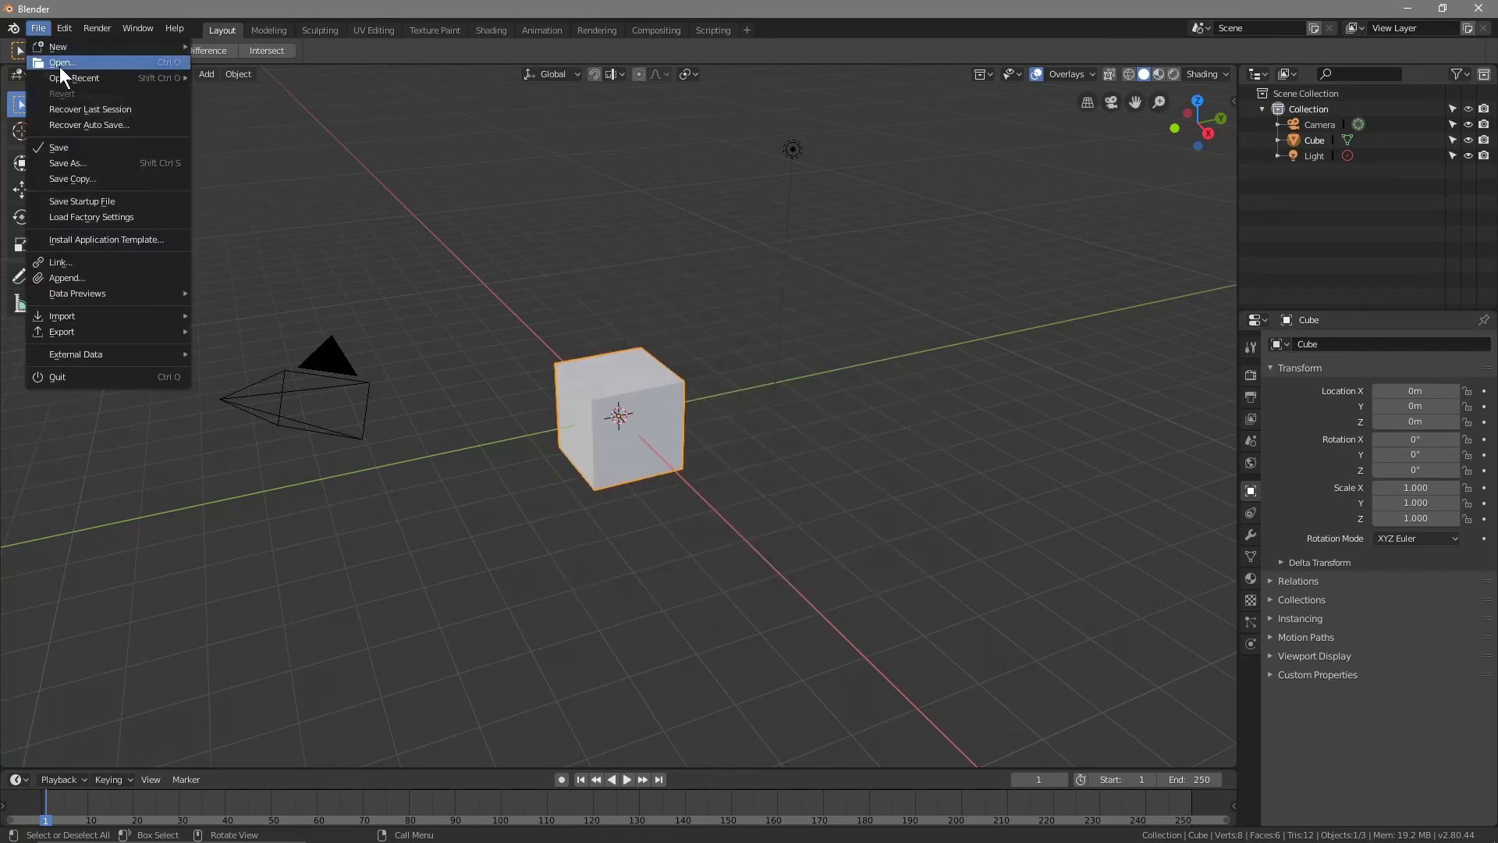
pyautogui.moveTo(74, 77)
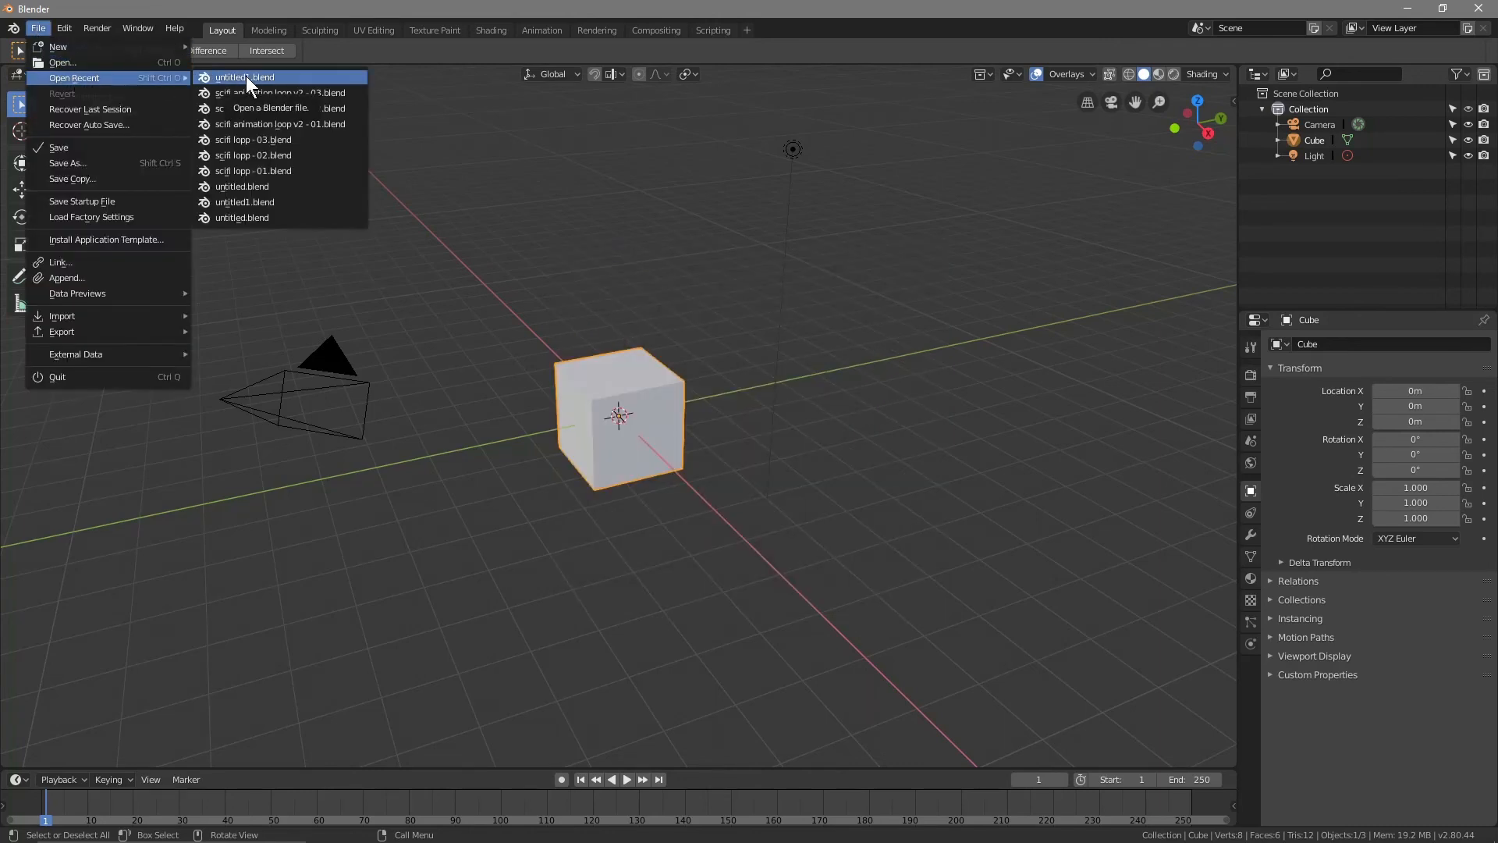
pyautogui.click(78, 63)
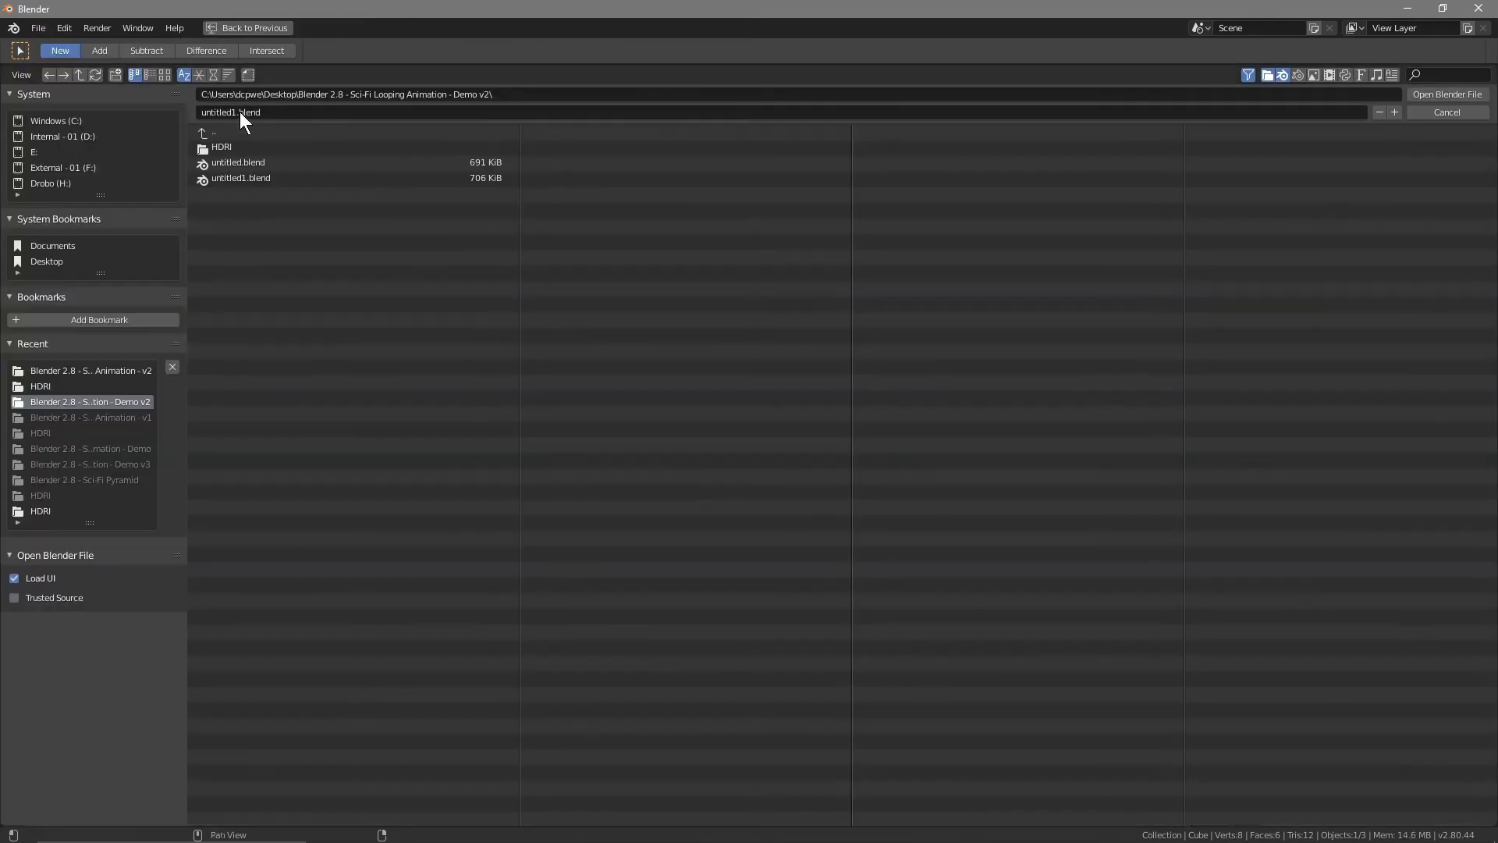
pyautogui.click(41, 262)
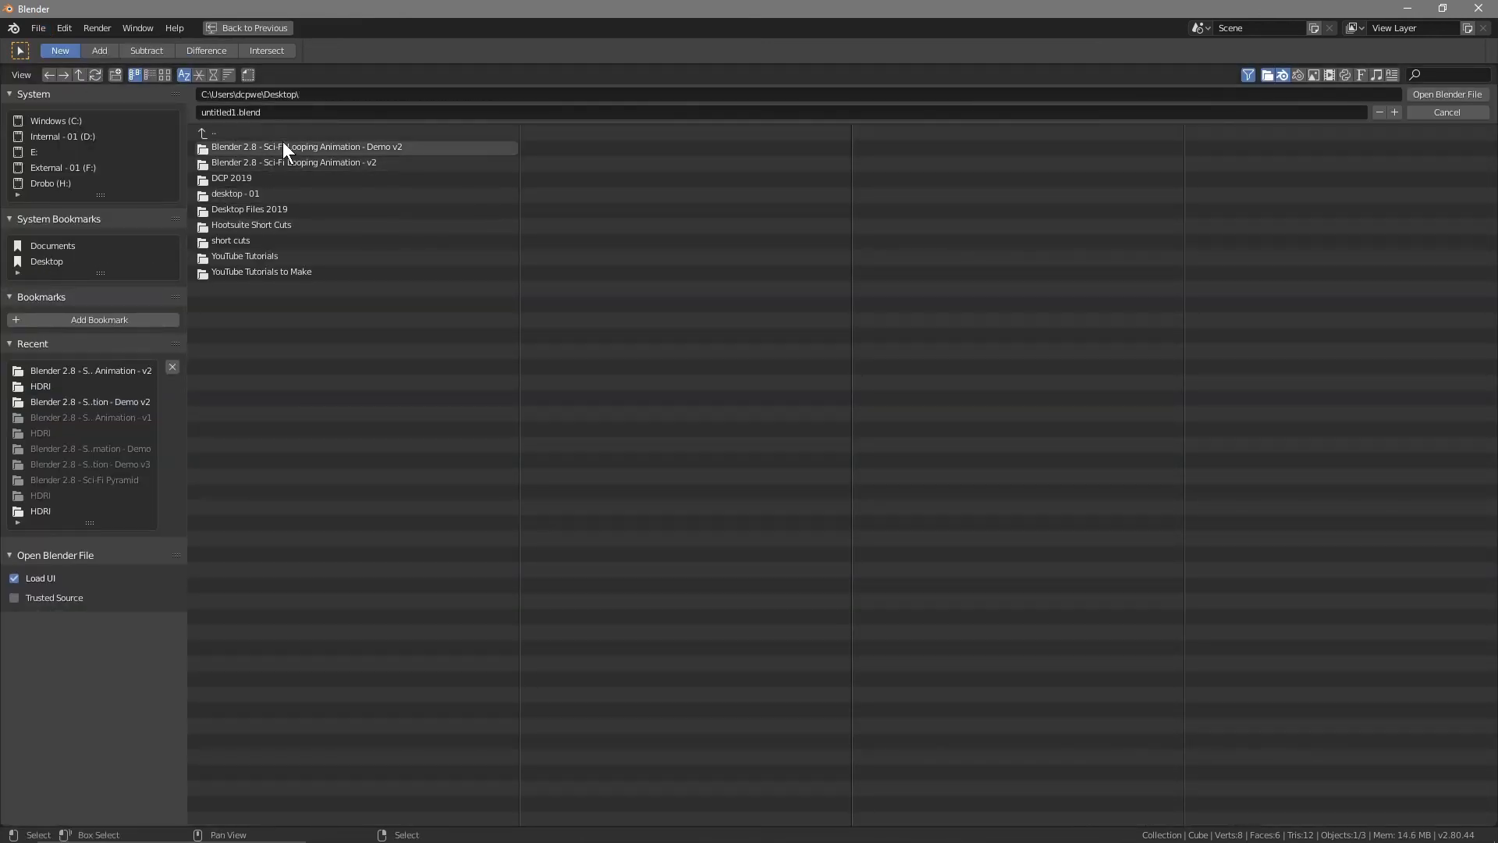
pyautogui.click(283, 148)
pyautogui.click(217, 133)
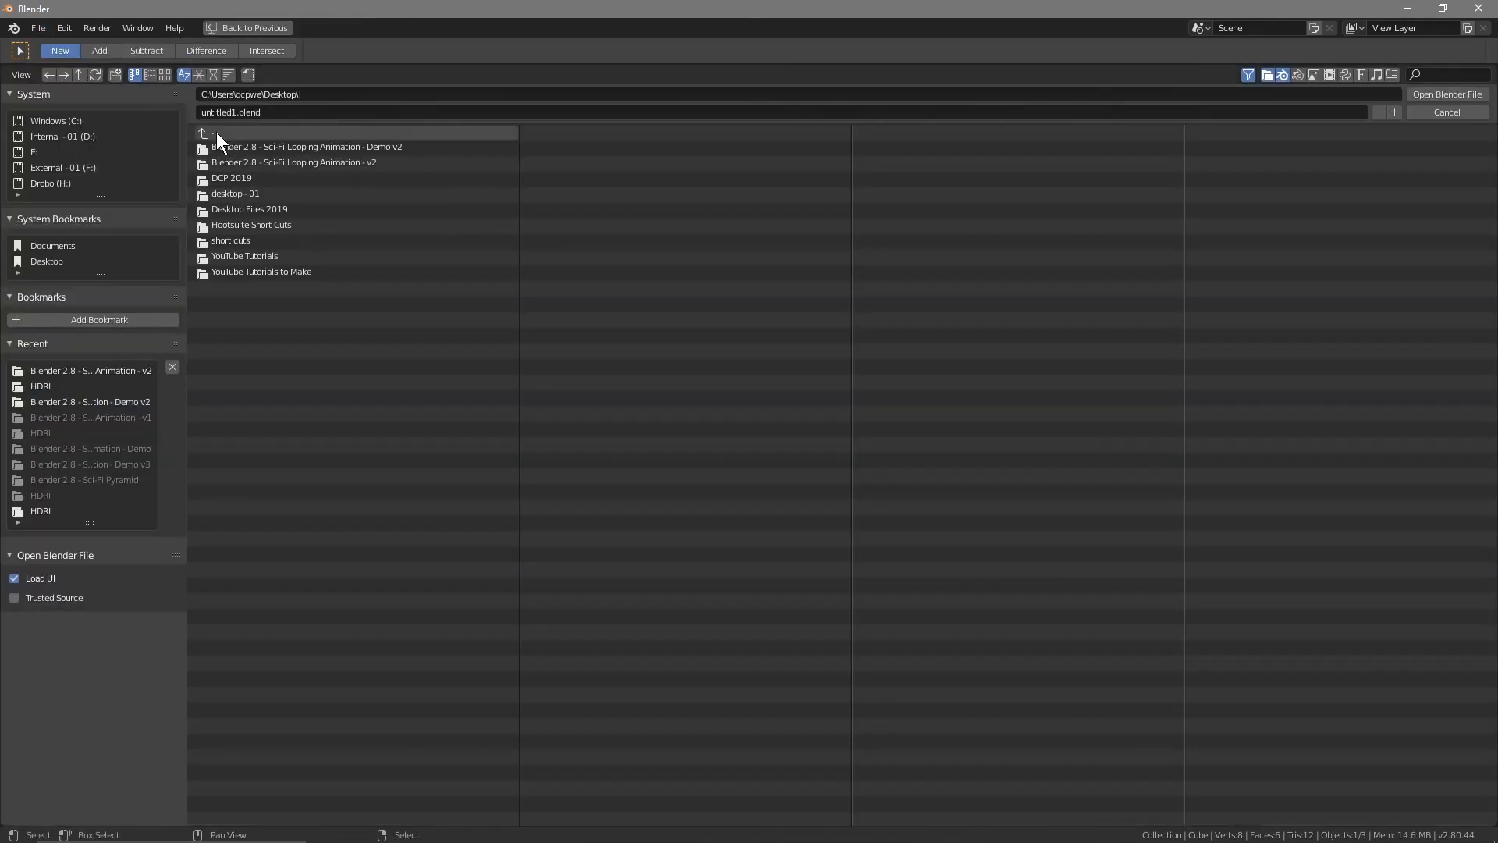
pyautogui.click(229, 164)
pyautogui.click(302, 208)
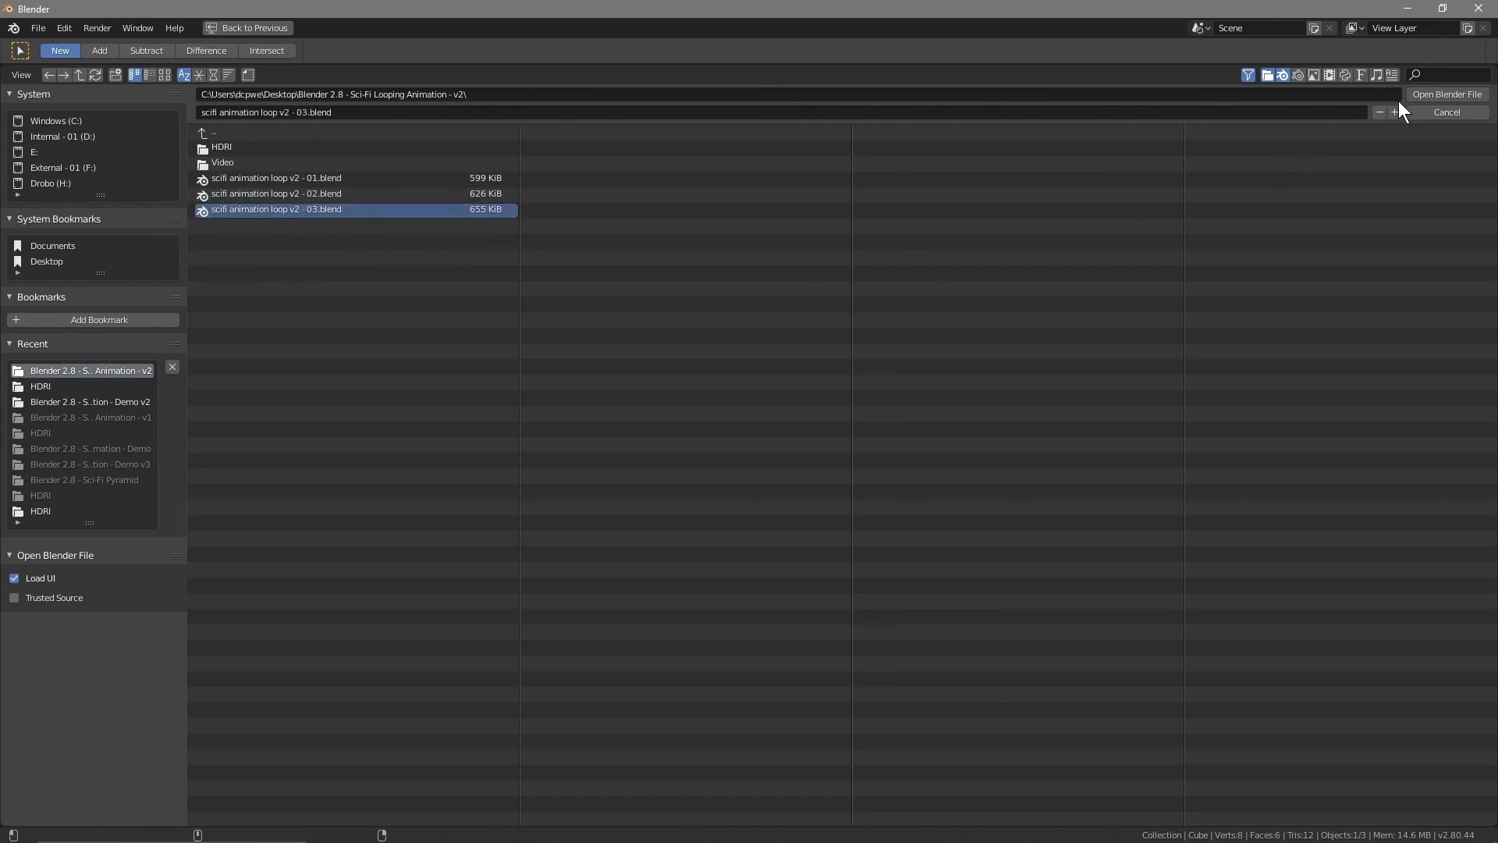
pyautogui.click(1428, 92)
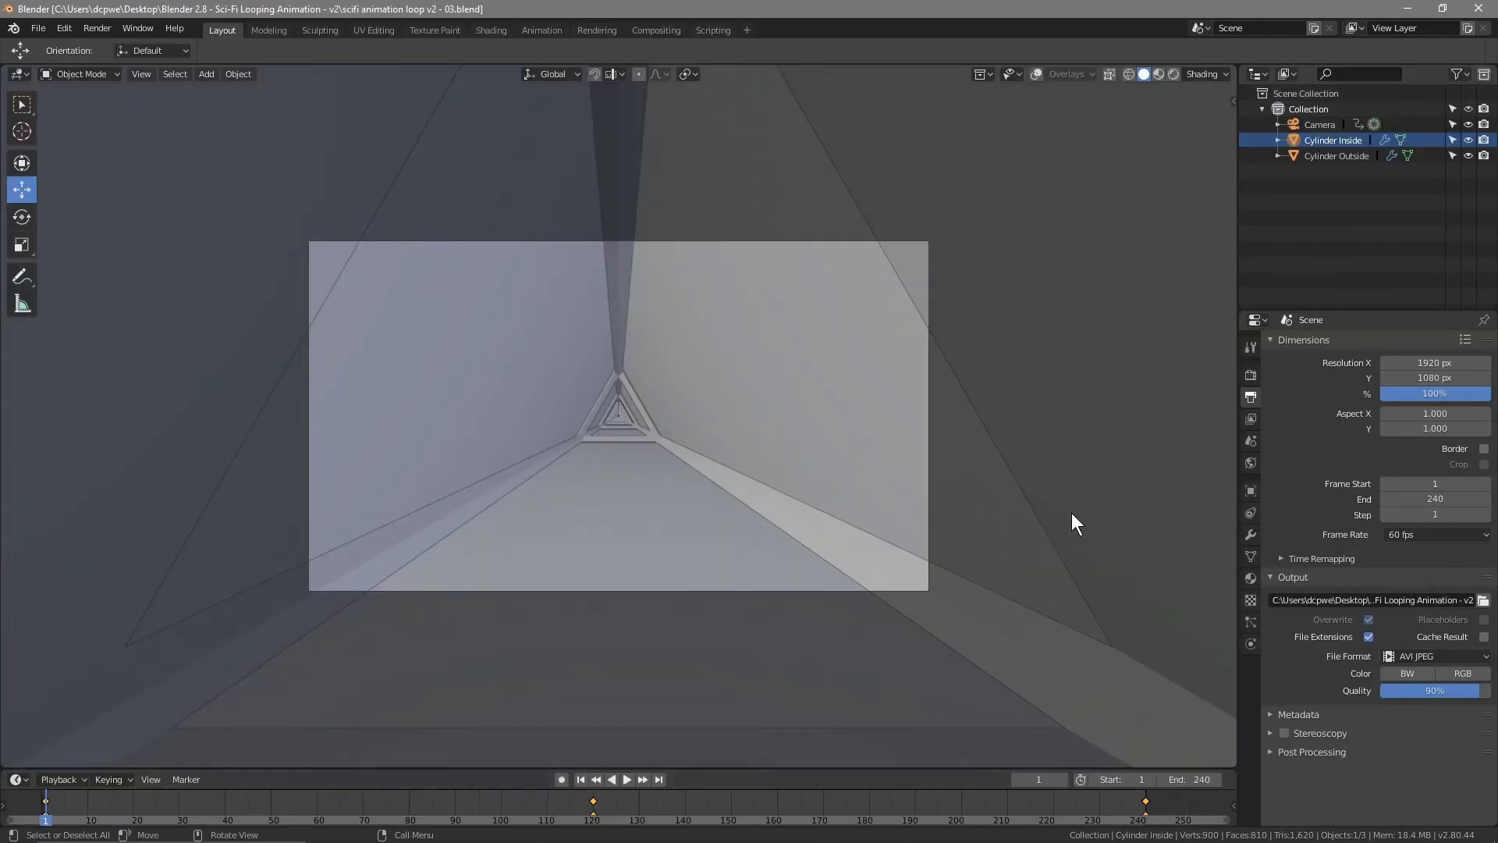
# Set the end frame to 300 and retime the camera's last keyframe to about frame 300 and its middle keyframe to about frame 150
pyautogui.click(1196, 778)
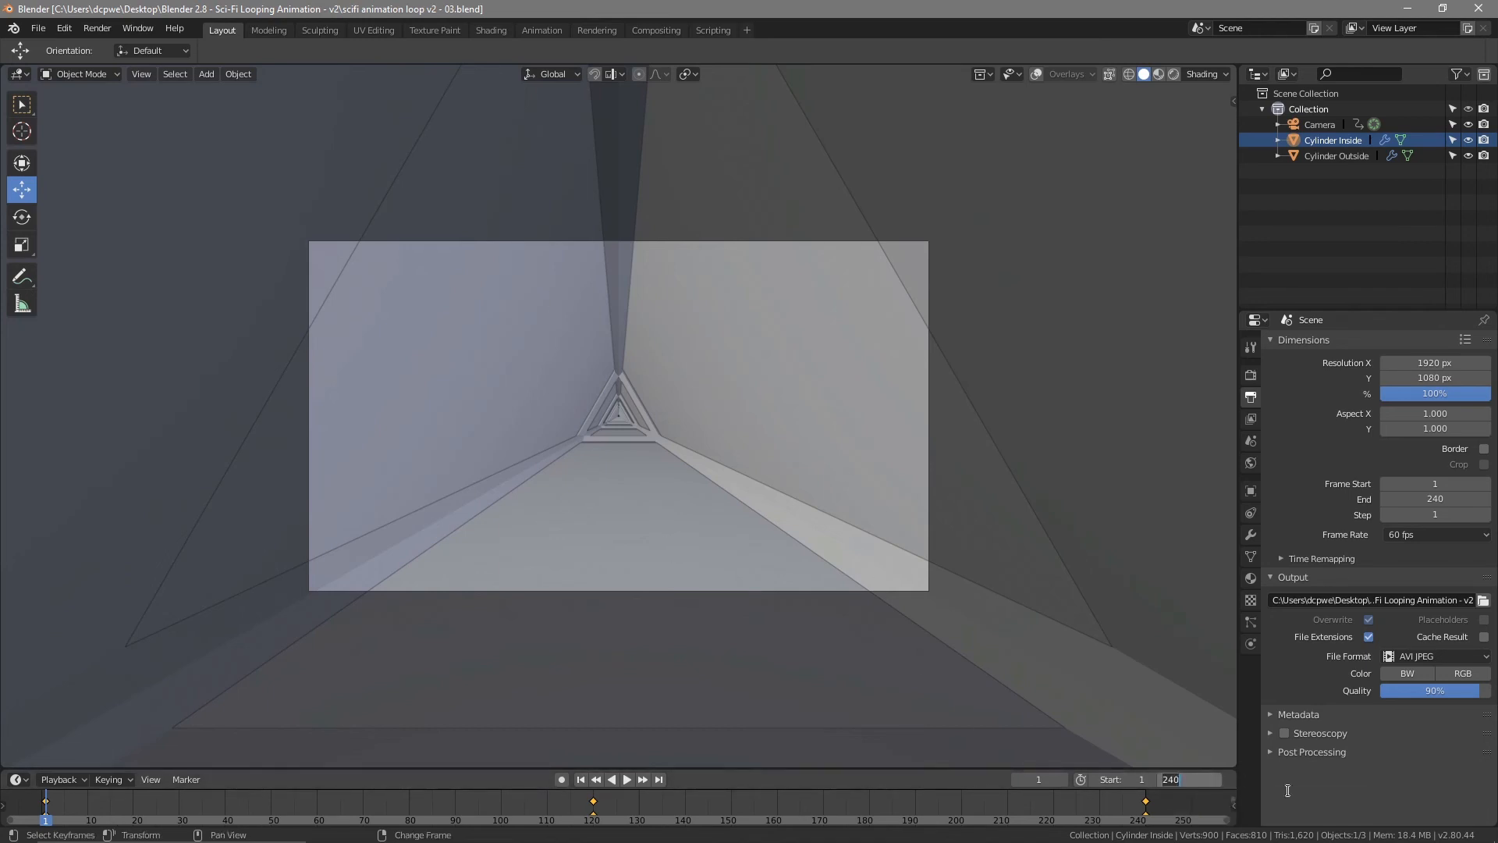
pyautogui.press('Return')
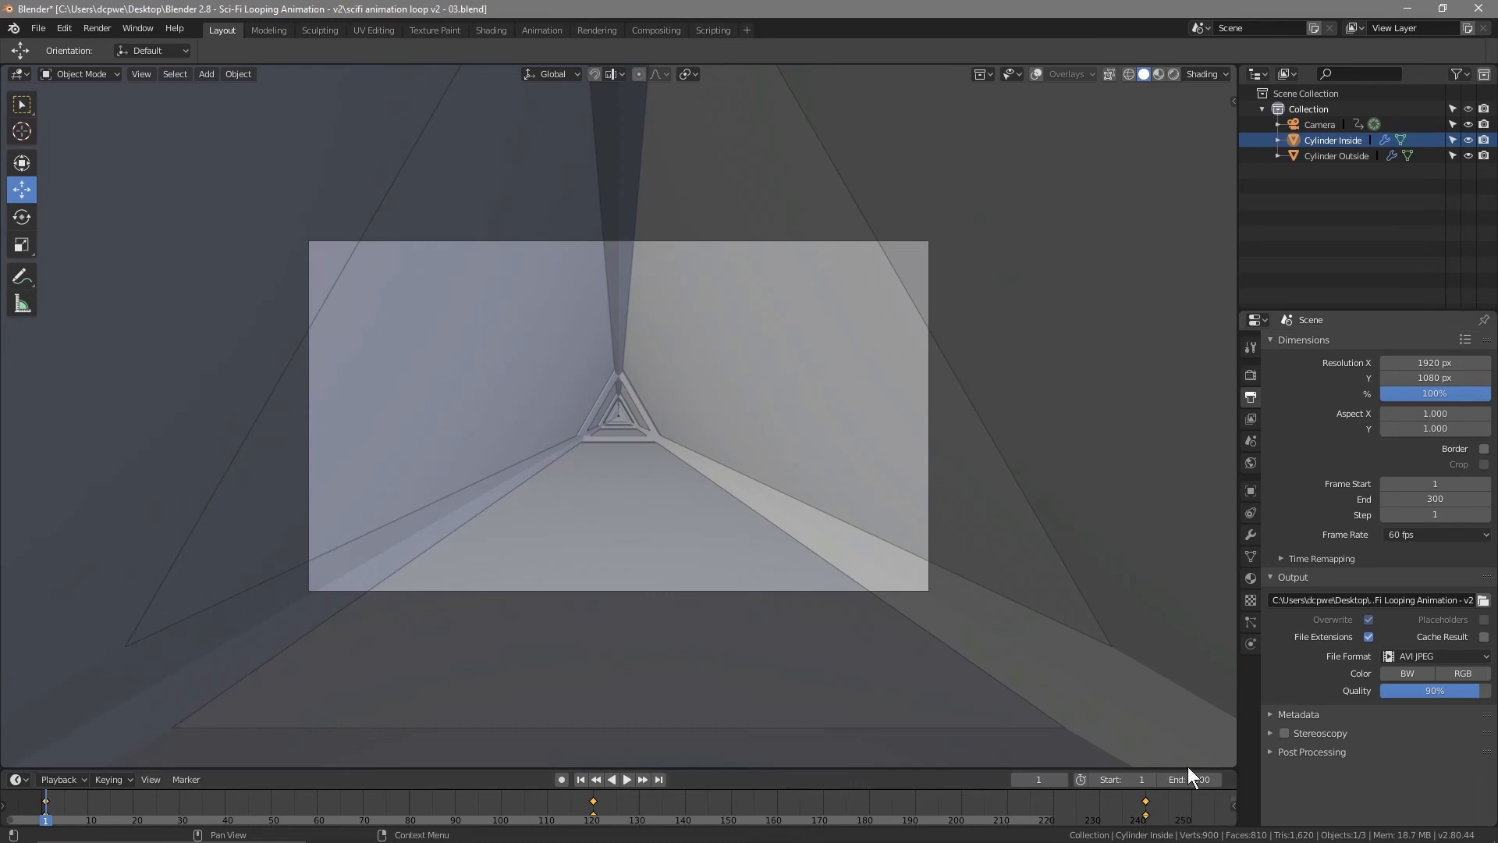
pyautogui.scroll(-5, 1020, 805)
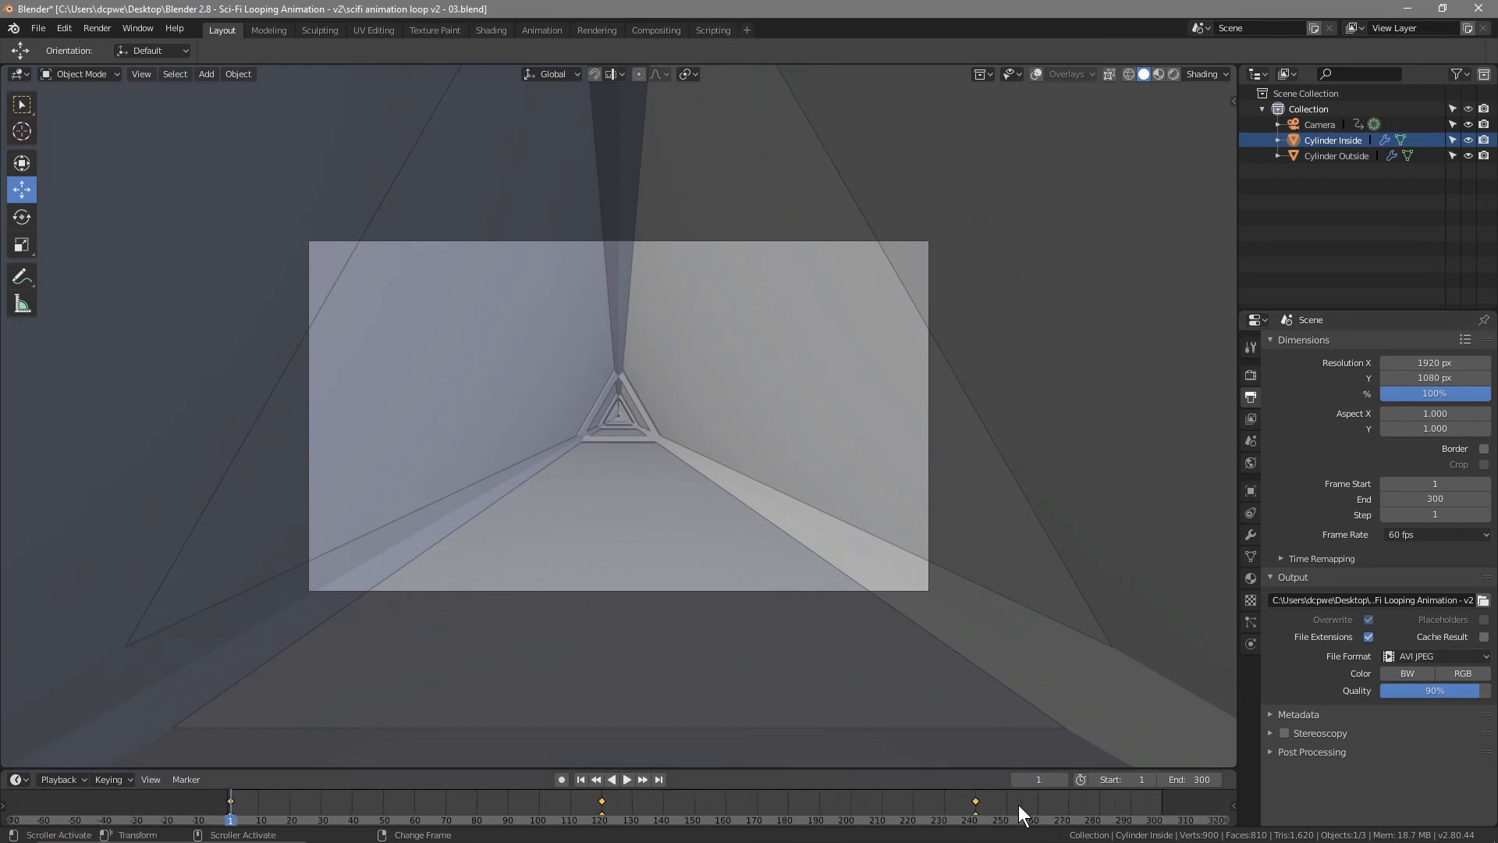
pyautogui.moveTo(1051, 802); pyautogui.dragTo(971, 806, button='middle')
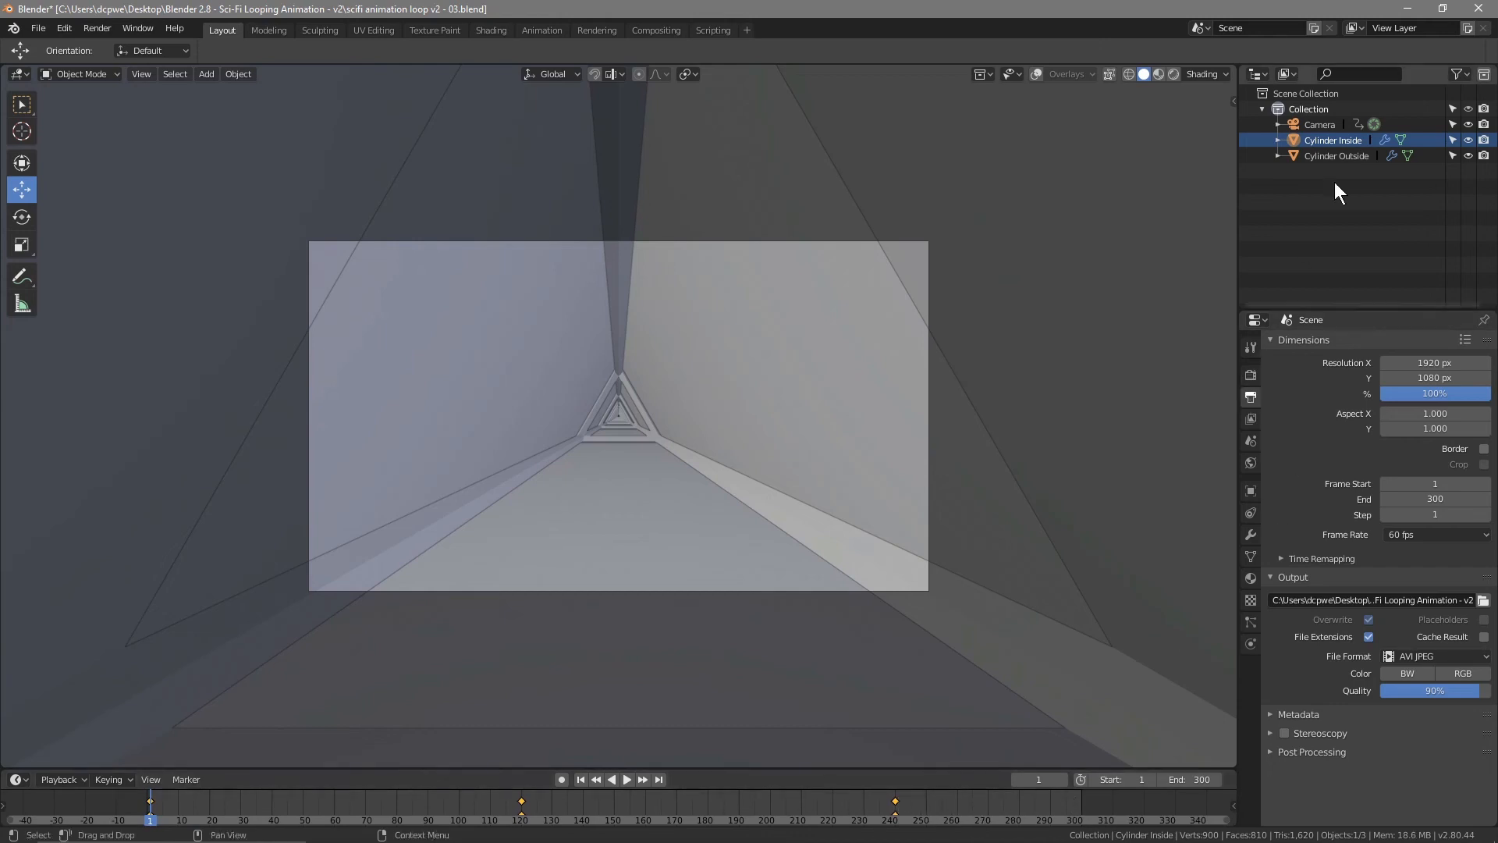
pyautogui.click(1334, 124)
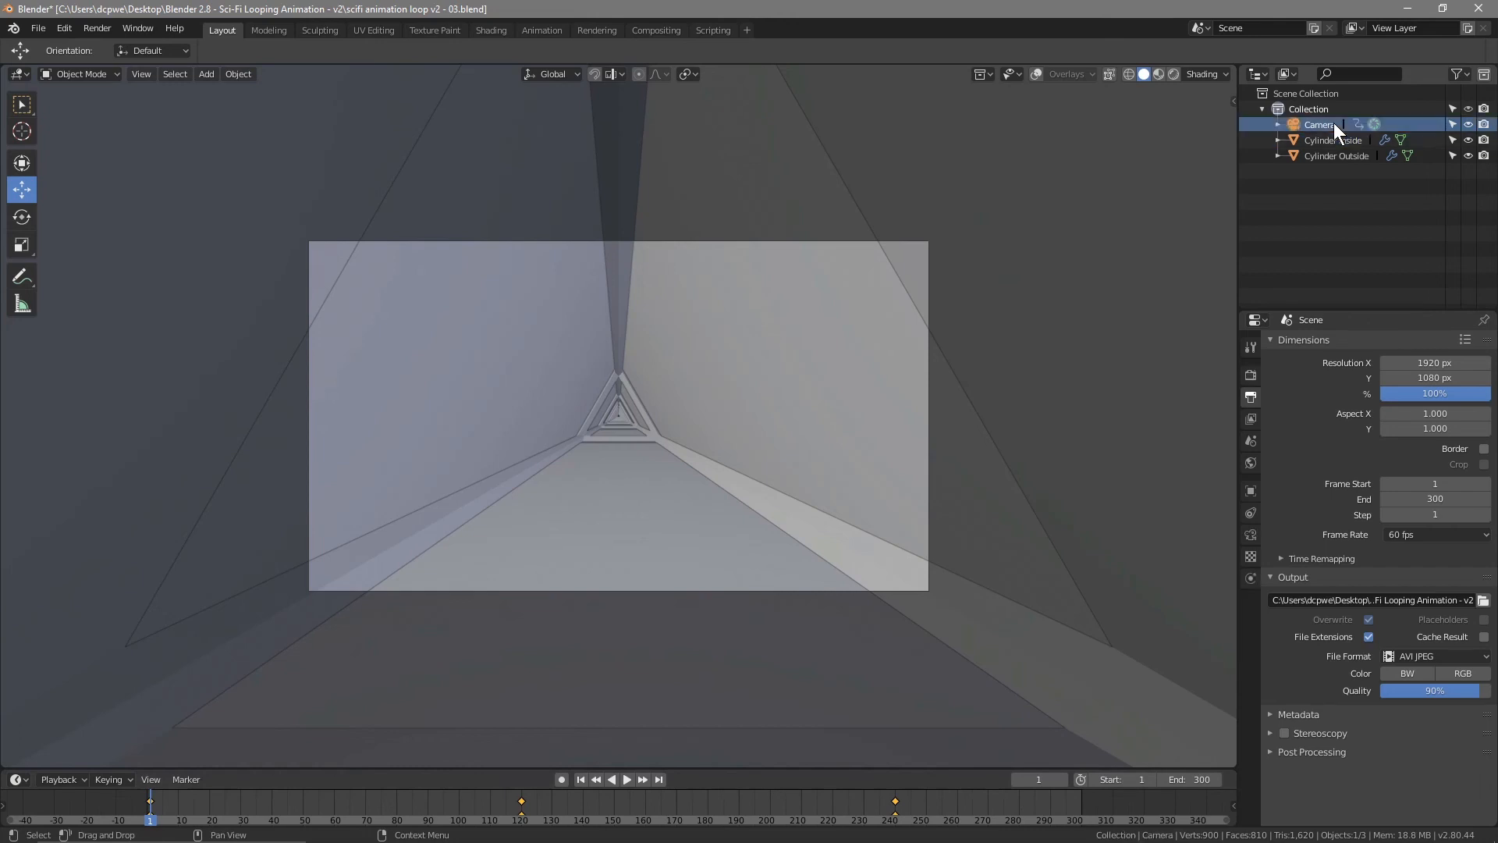
pyautogui.moveTo(896, 801); pyautogui.dragTo(1081, 800)
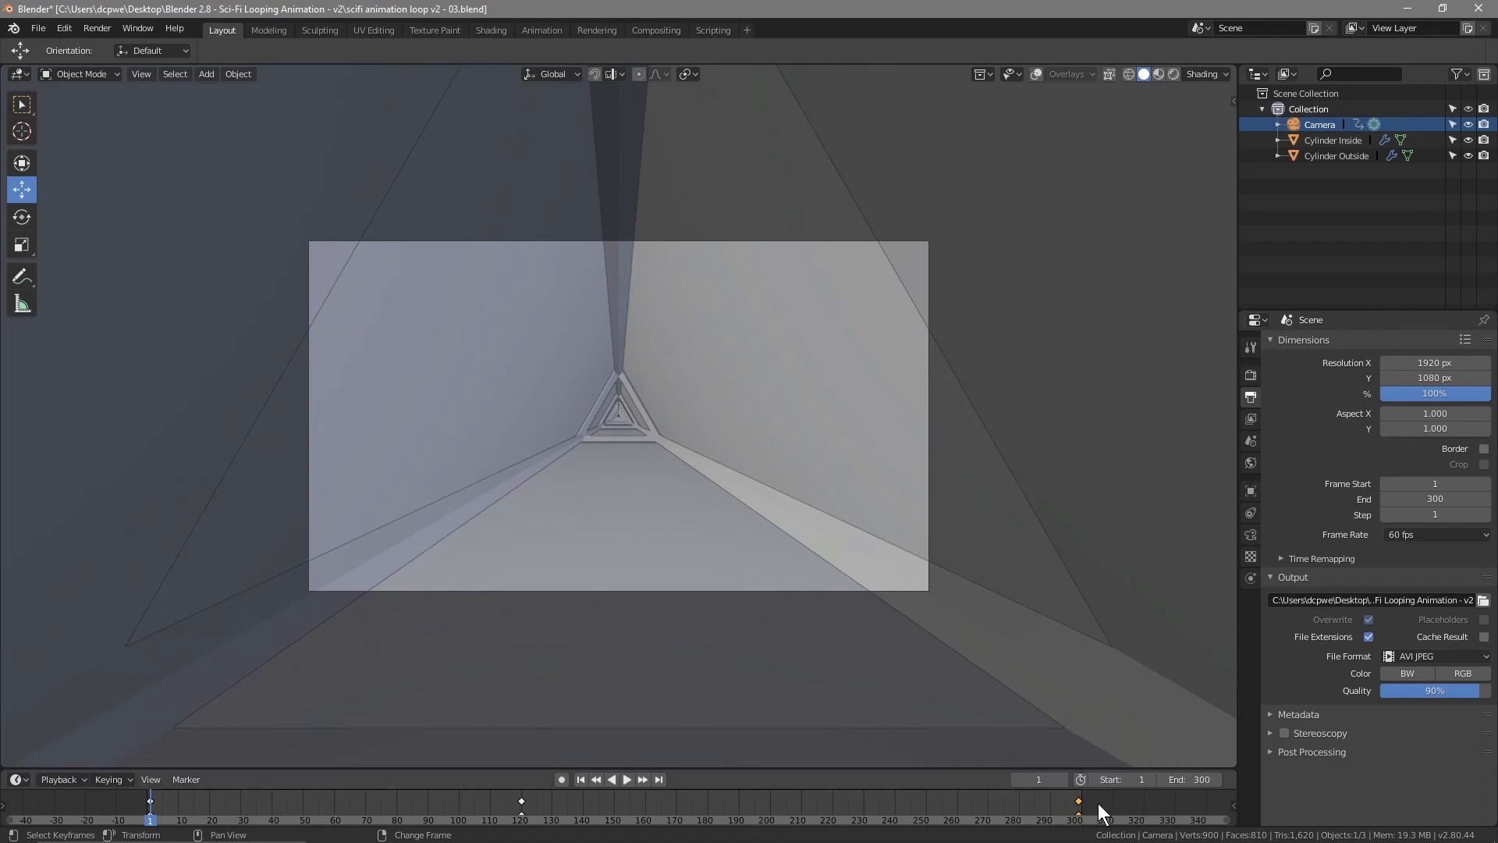
pyautogui.moveTo(523, 797); pyautogui.dragTo(614, 803)
# Preview the retimed animation in rendered viewport shading, and save the file
pyautogui.click(1180, 74)
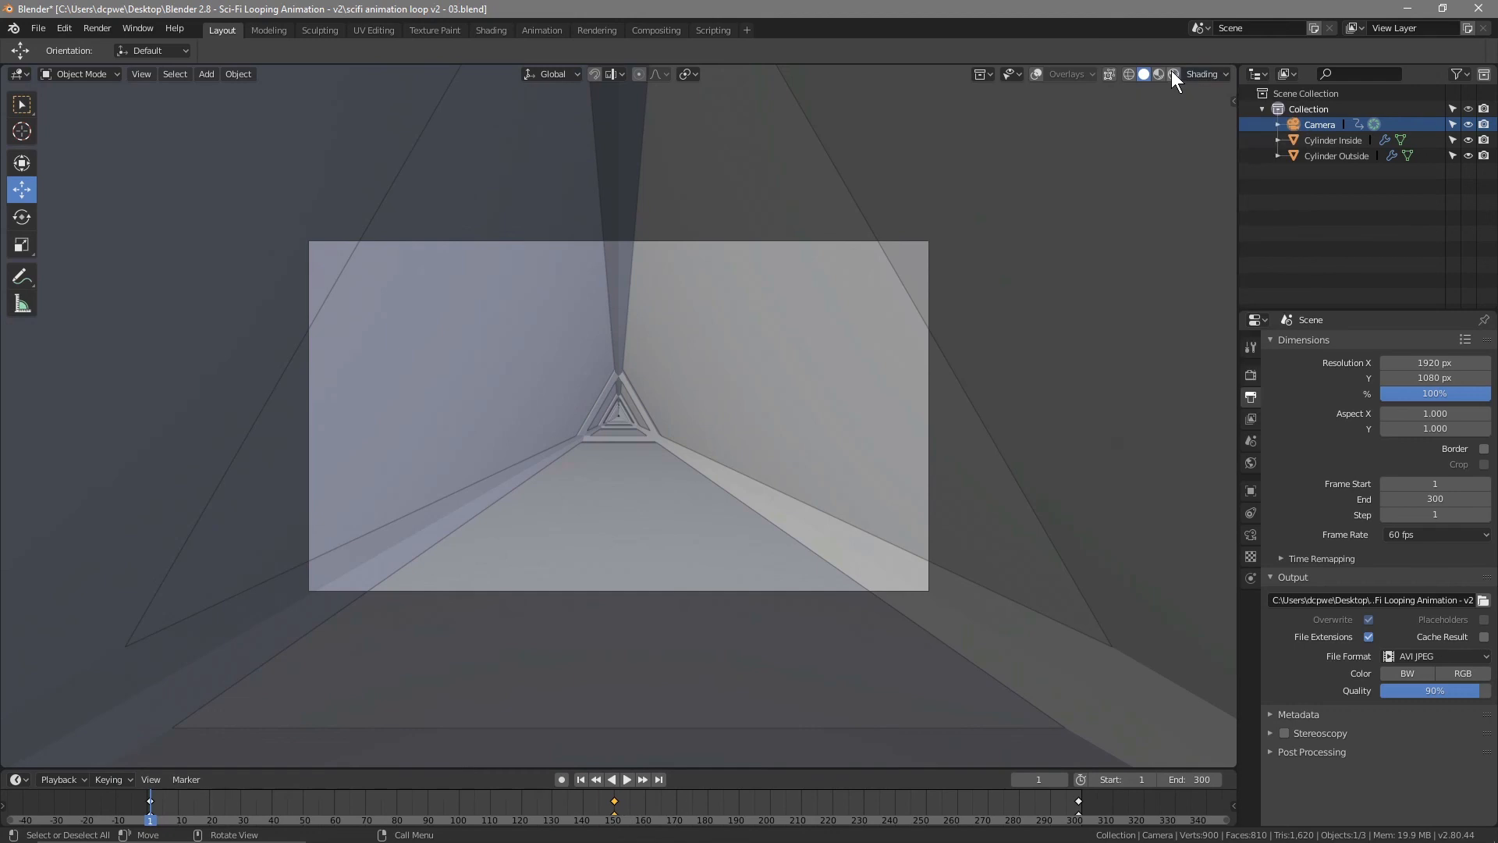
pyautogui.click(1173, 74)
pyautogui.click(823, 298)
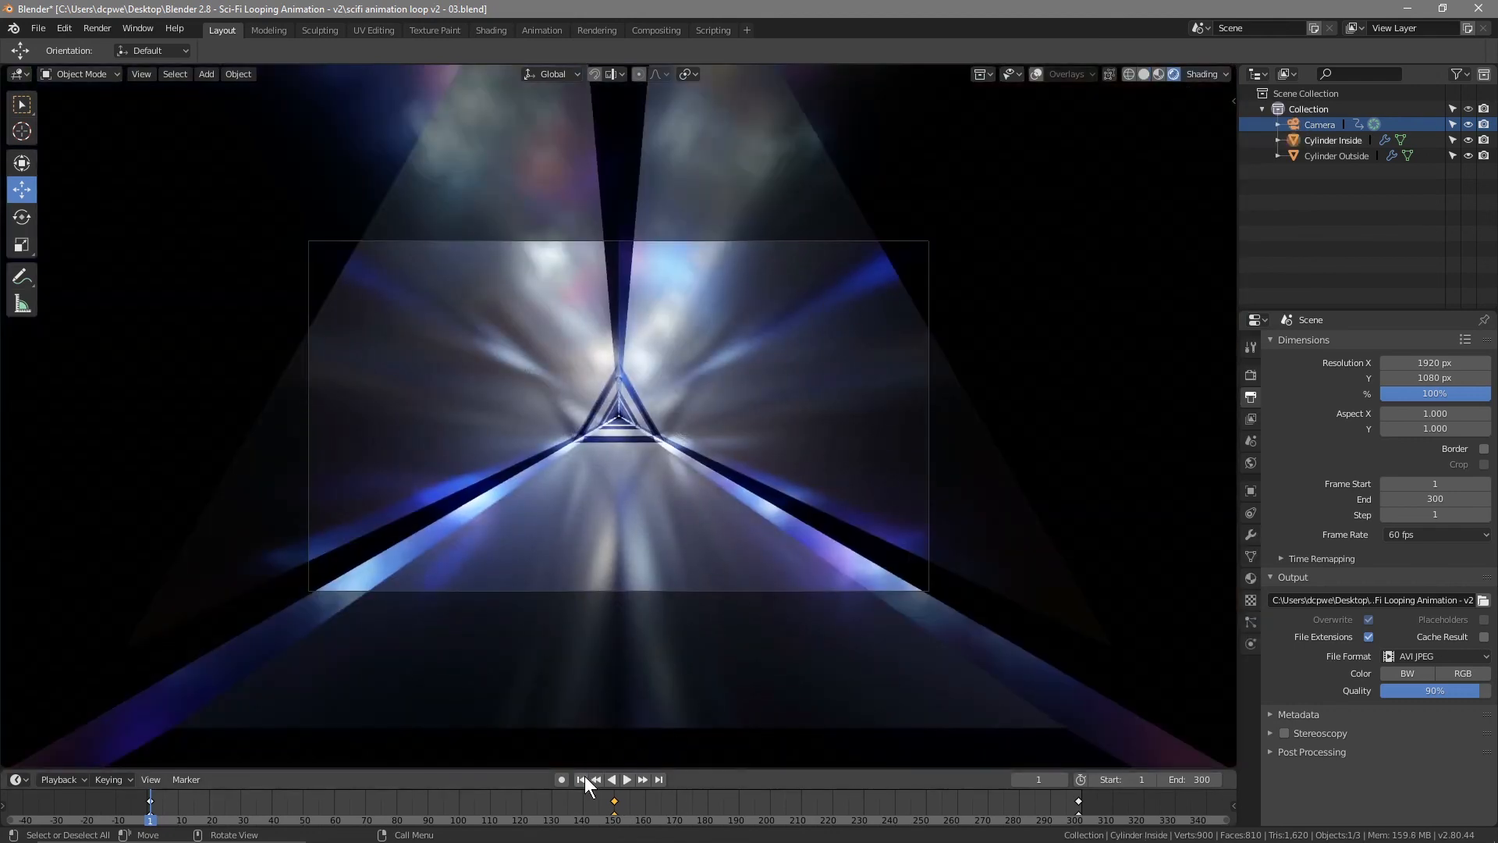
pyautogui.click(628, 779)
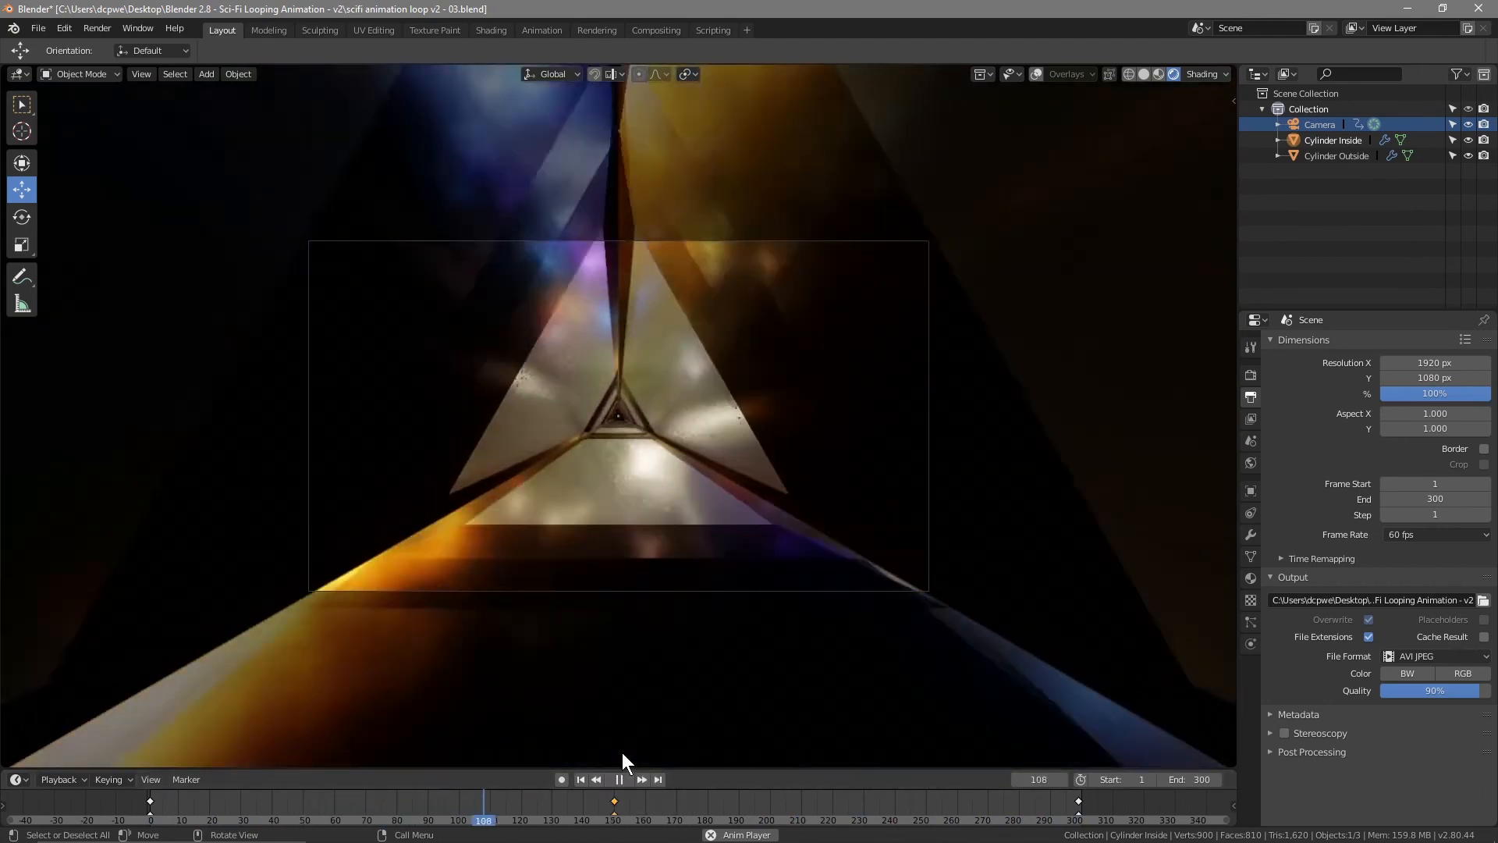
pyautogui.click(618, 778)
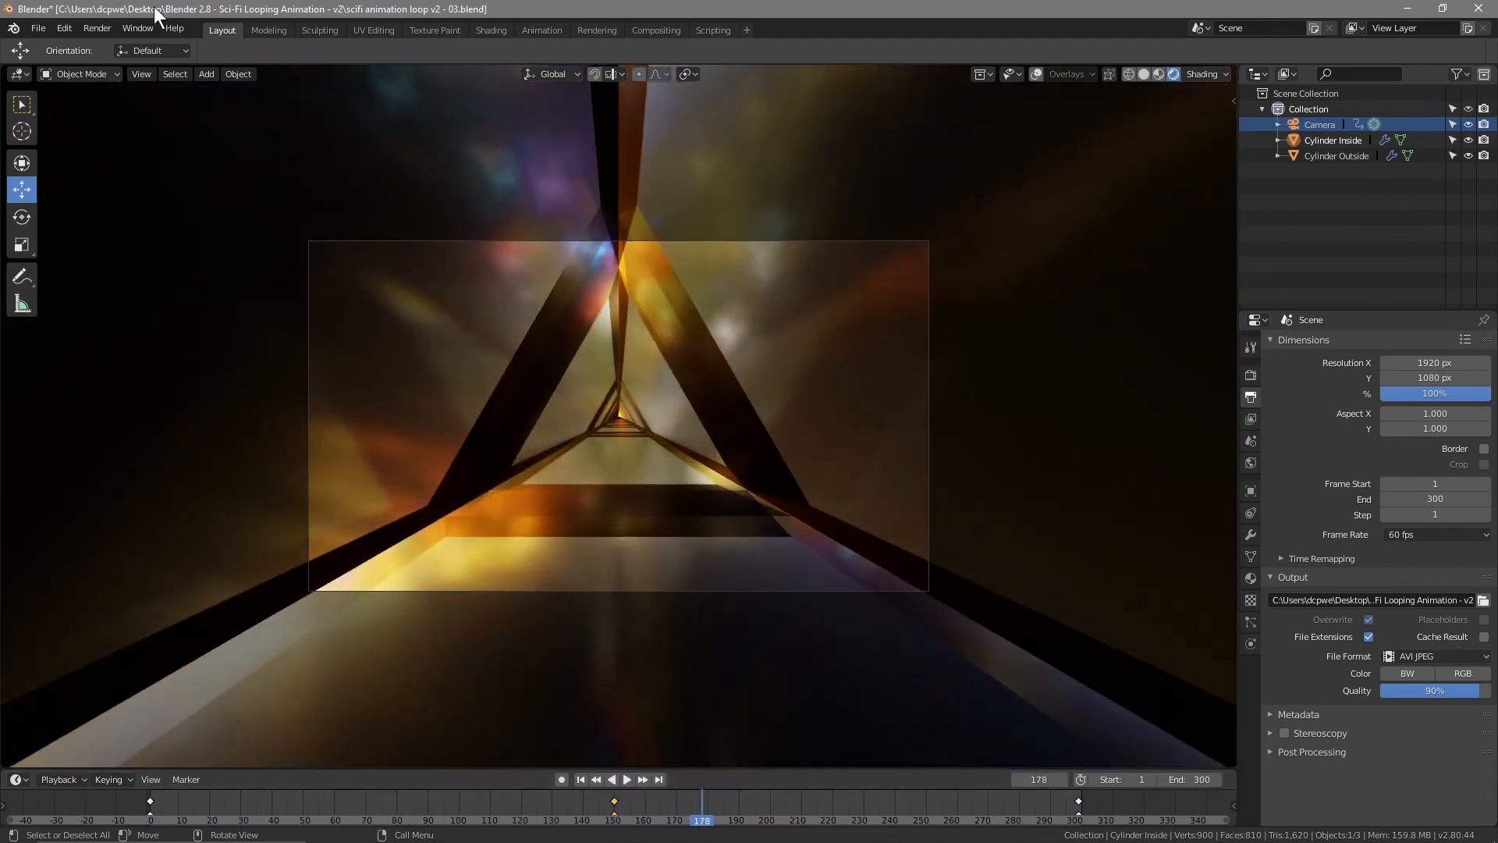
pyautogui.click(46, 20)
pyautogui.click(34, 145)
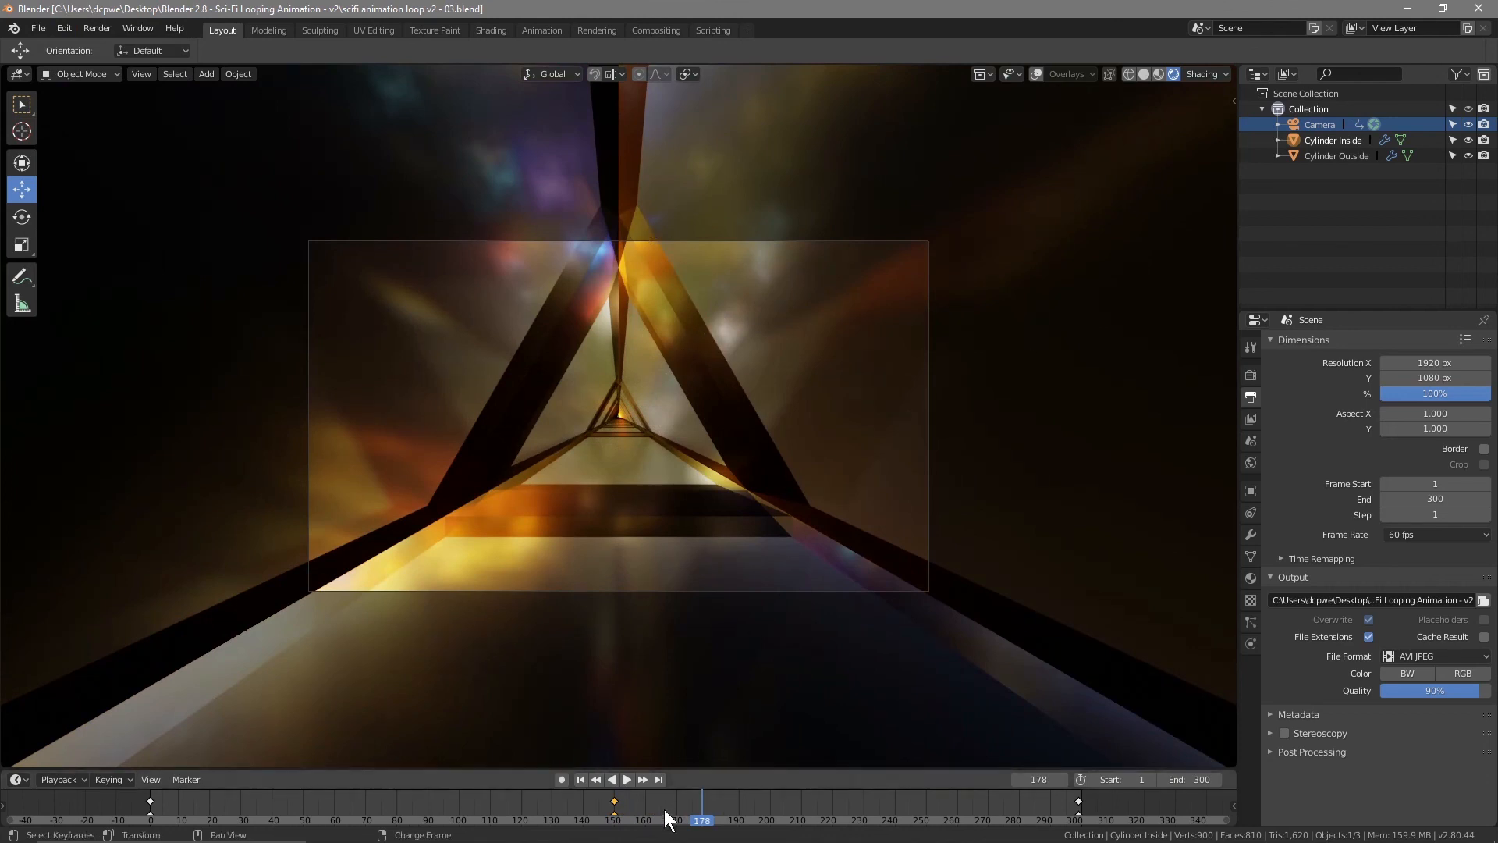
# Add a second Wireframe modifier with thickness 0.0909 to Cylinder Inside at frame 67, and preview the animation
pyautogui.moveTo(704, 827); pyautogui.dragTo(357, 817)
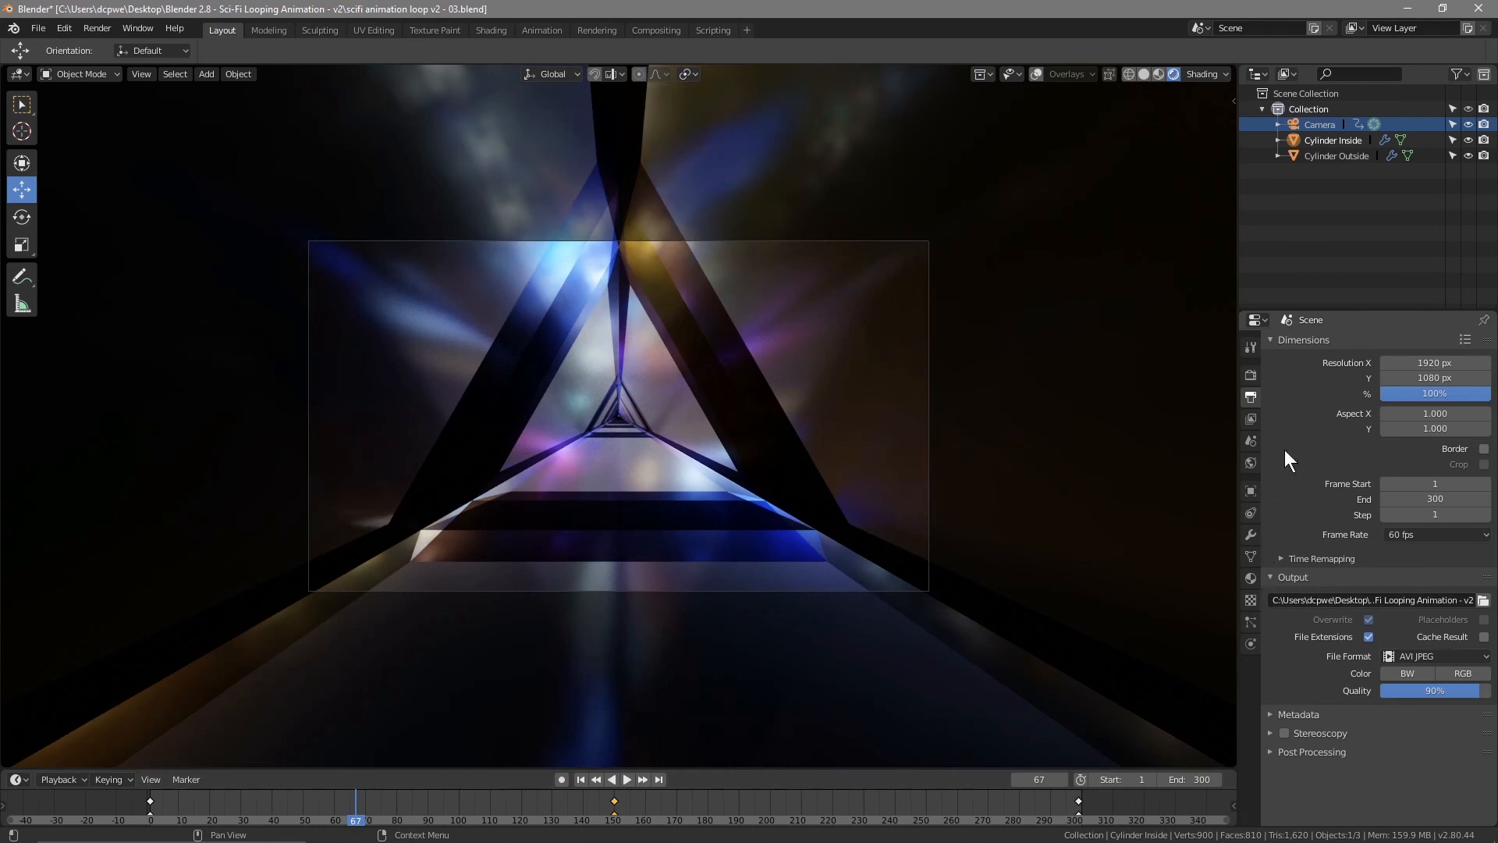
pyautogui.click(1321, 139)
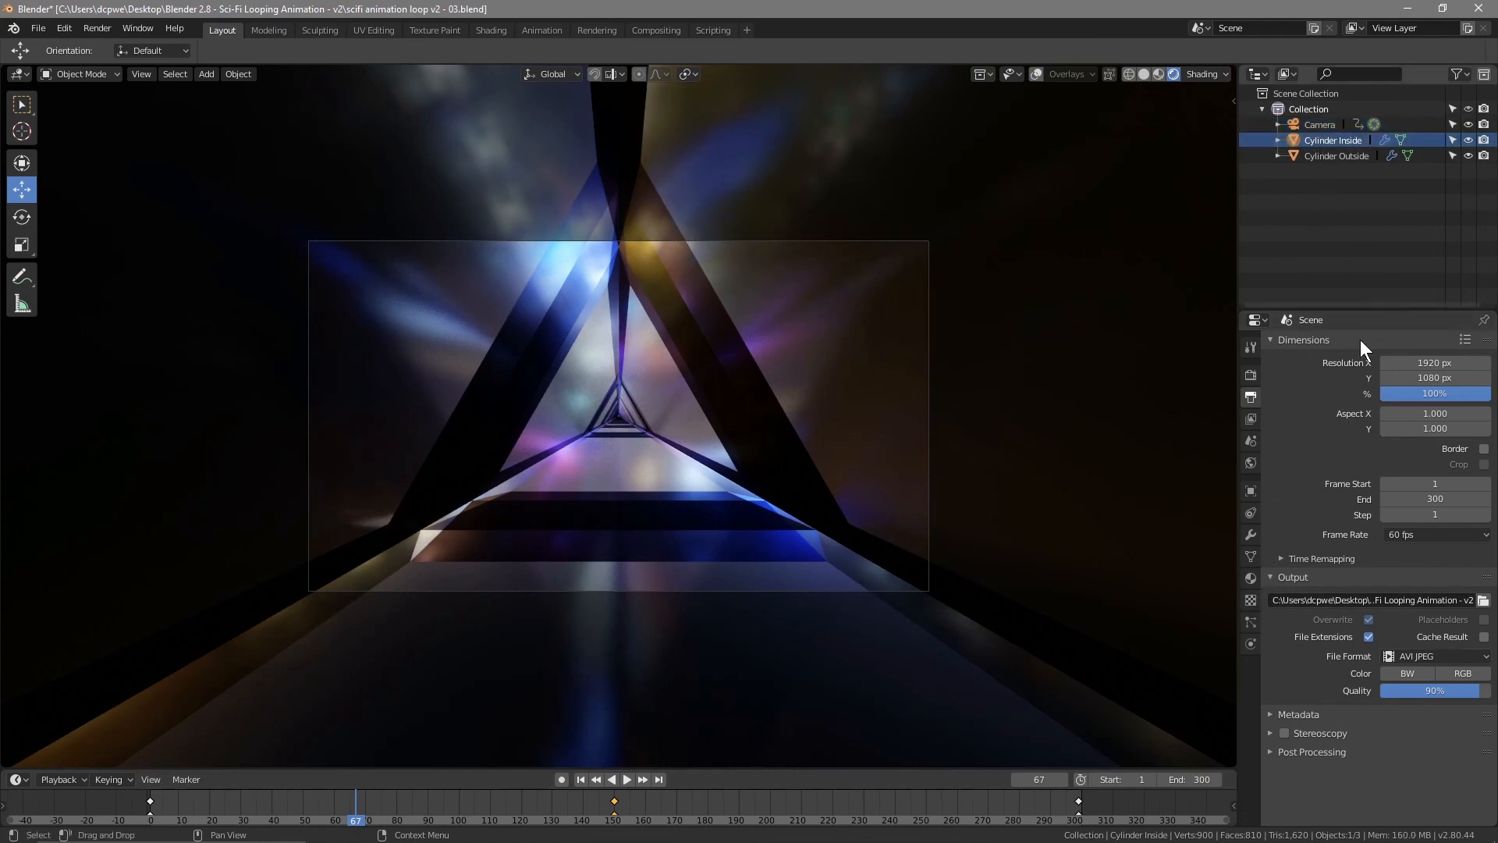
pyautogui.click(1250, 535)
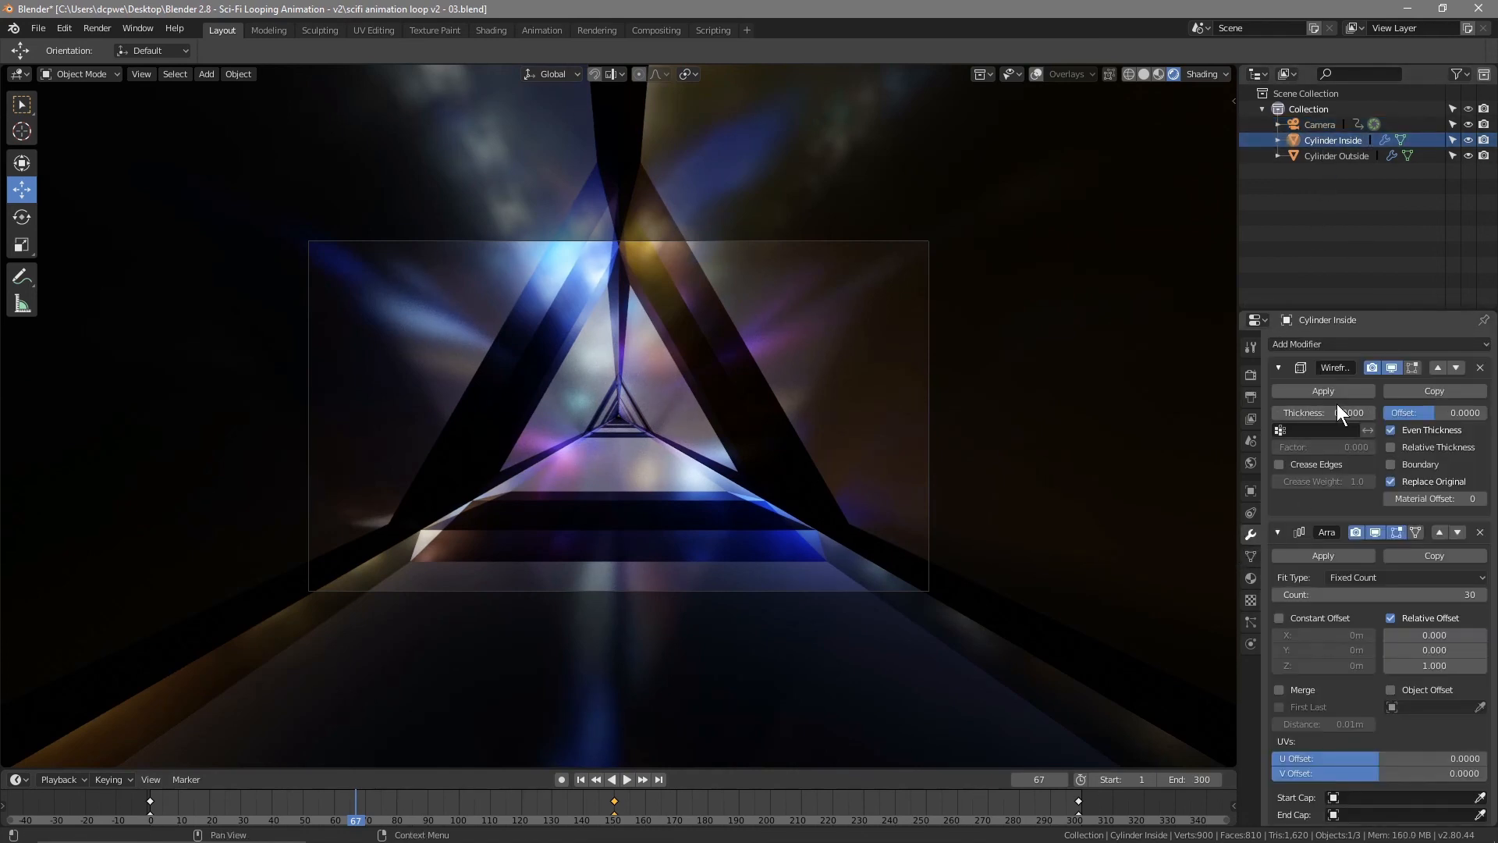
pyautogui.click(1324, 344)
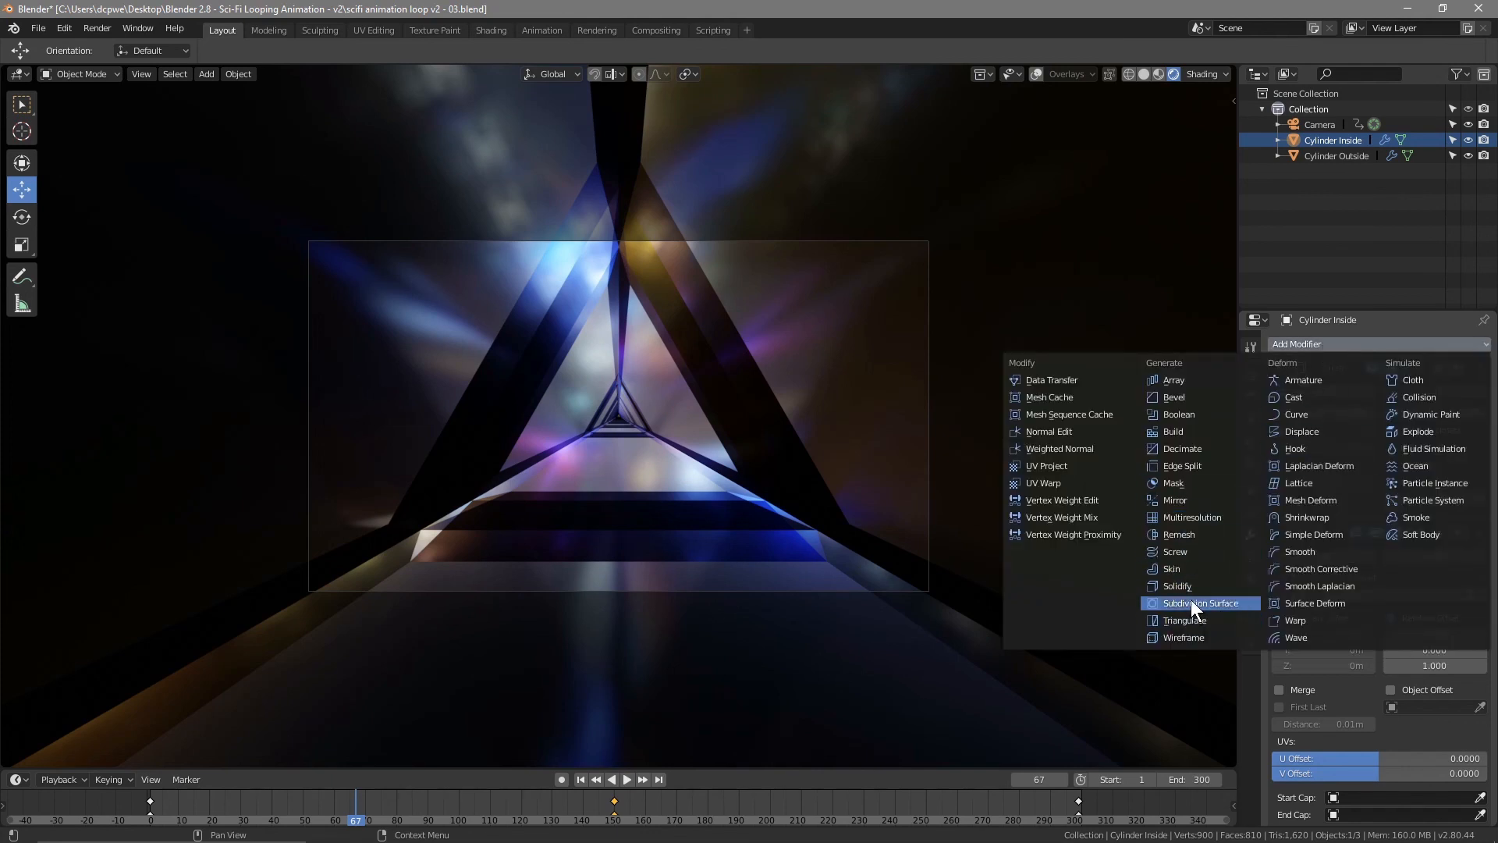
pyautogui.click(1196, 634)
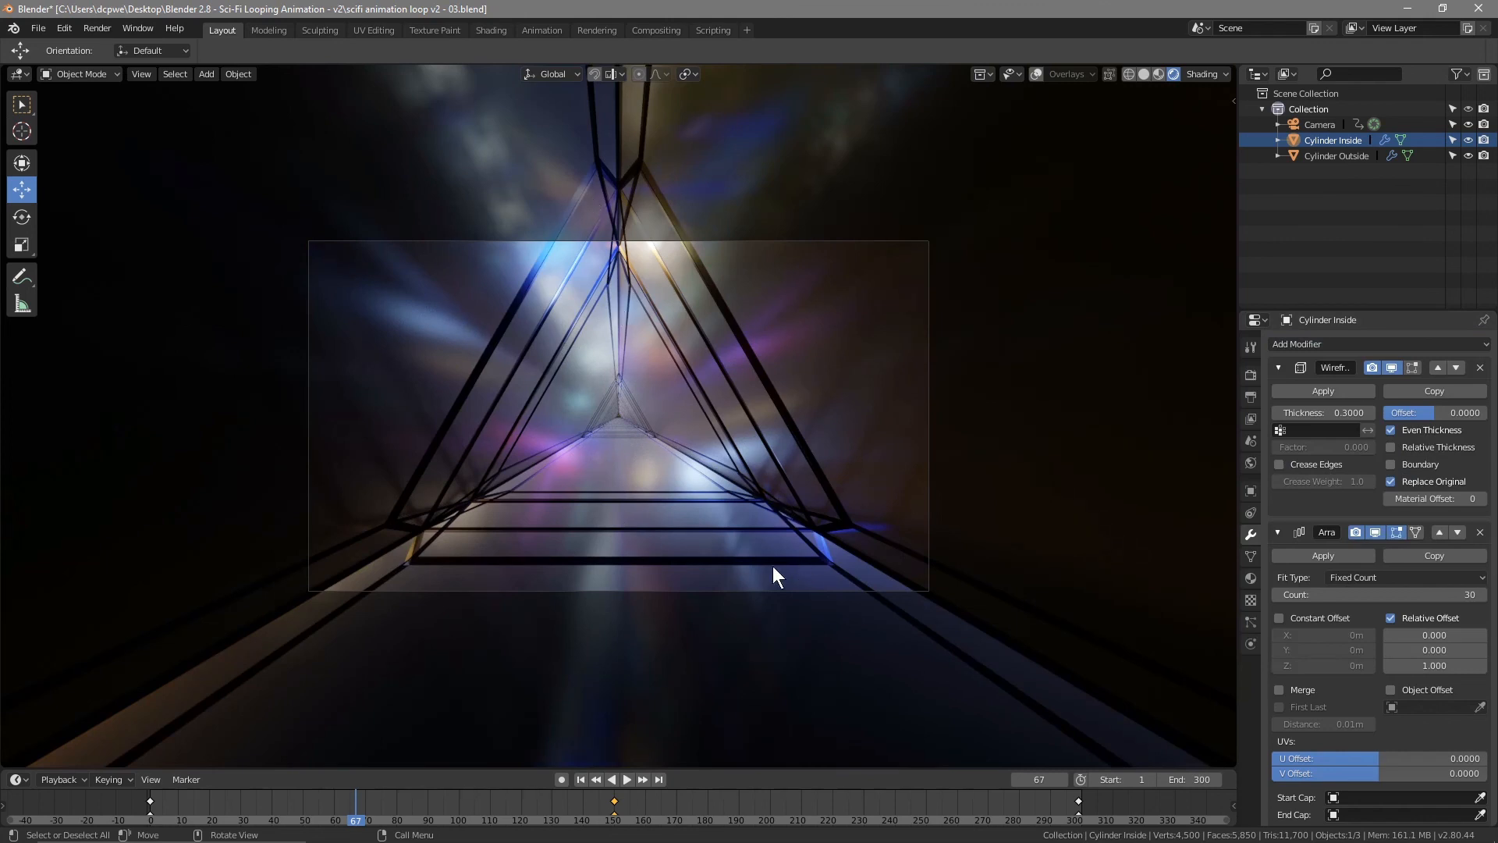
pyautogui.scroll(-6, 1384, 646)
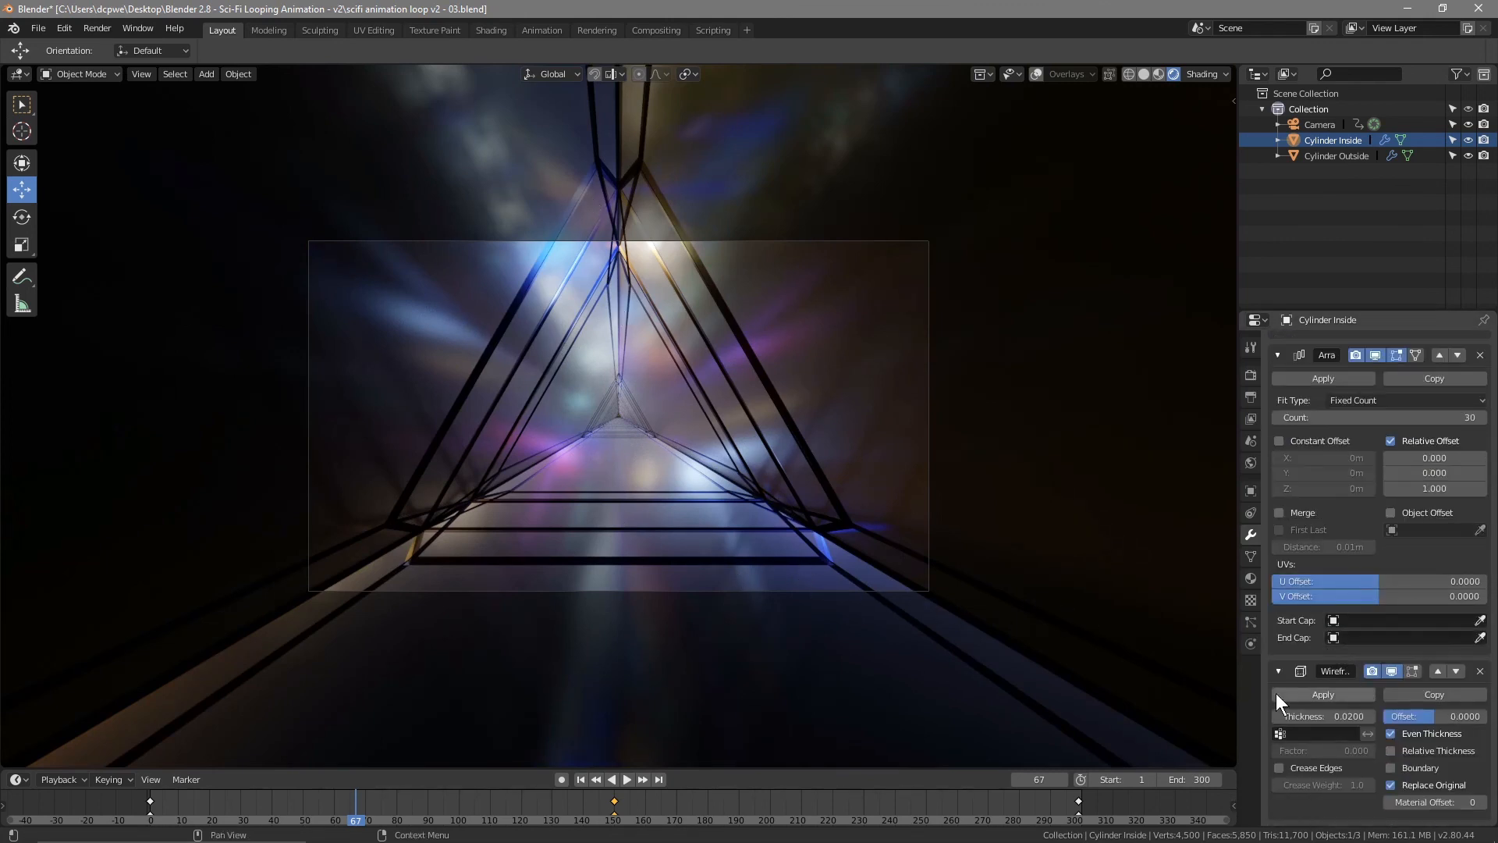
pyautogui.moveTo(1343, 717)
pyautogui.mouseDown()
pyautogui.moveTo(1395, 717)
pyautogui.moveTo(1364, 717)
pyautogui.mouseUp()
pyautogui.click(625, 779)
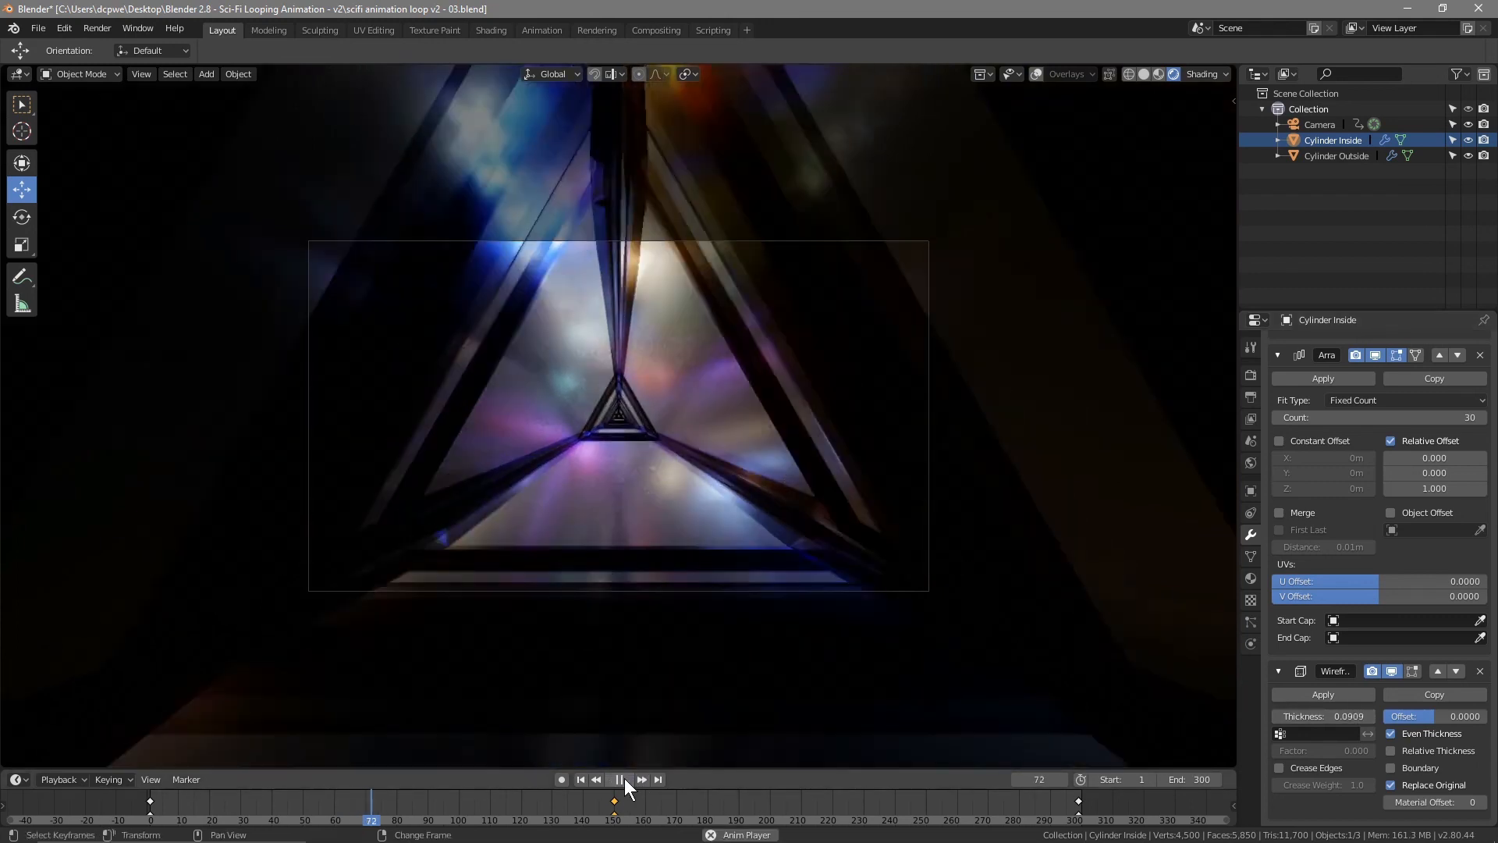
pyautogui.click(624, 778)
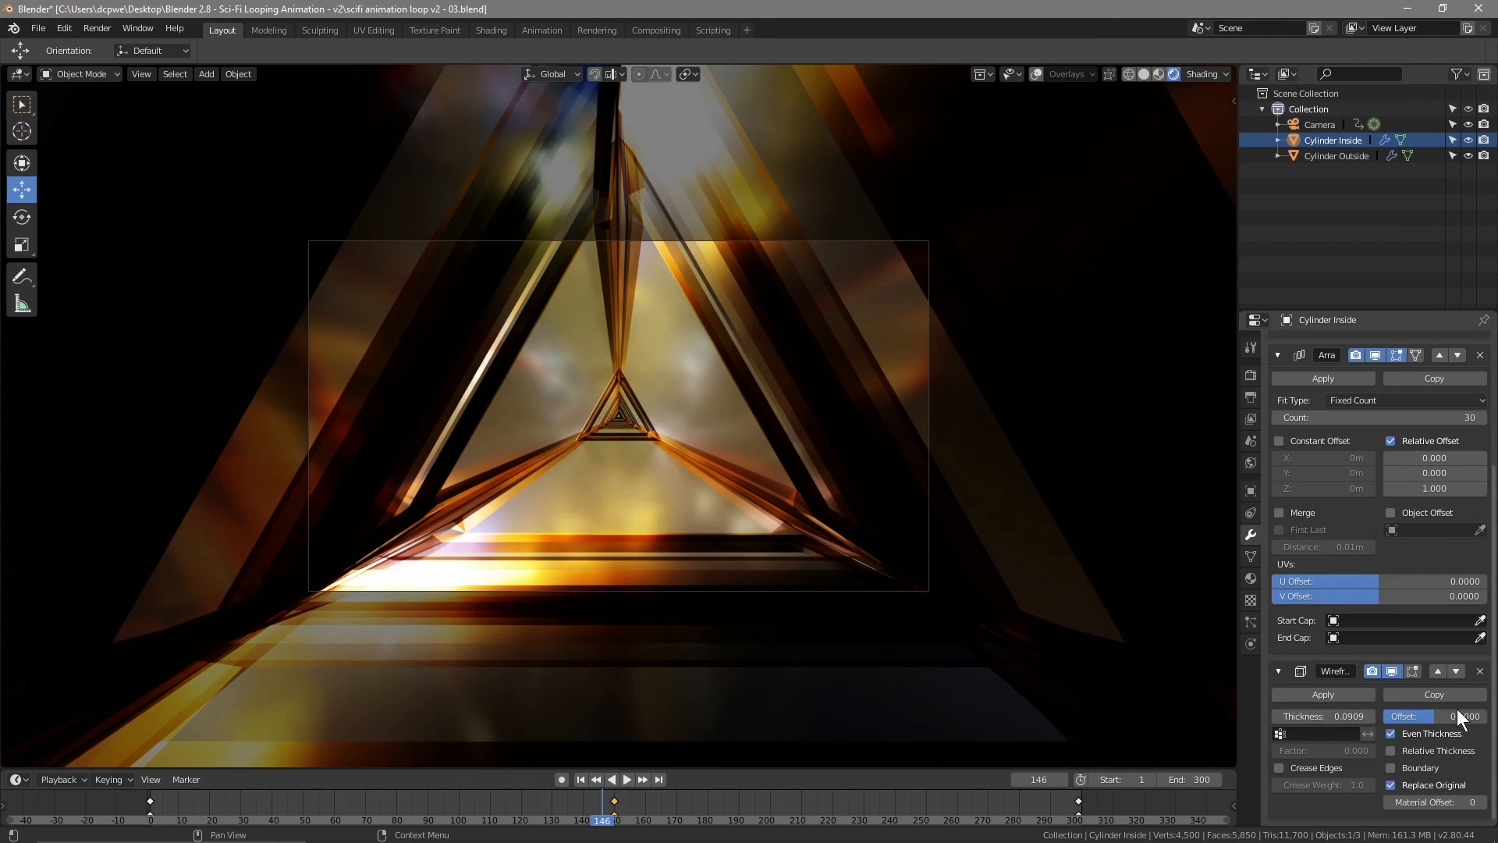
# Set the first Wireframe modifier's thickness on Cylinder Inside to 0.5415, and play the animation backward and forward
pyautogui.scroll(6, 1326, 433)
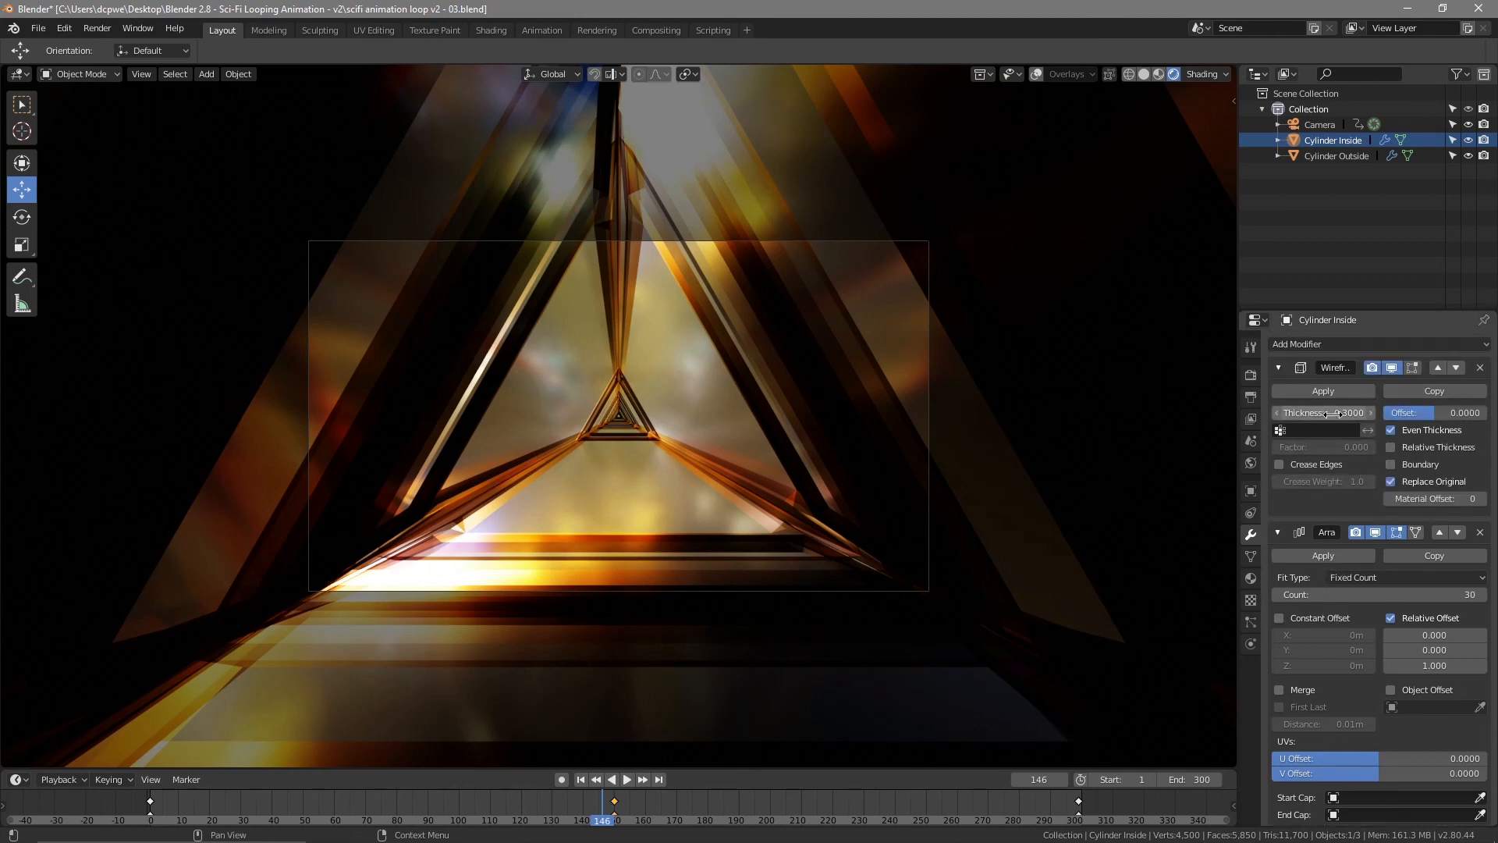
pyautogui.moveTo(1323, 412)
pyautogui.mouseDown()
pyautogui.moveTo(1348, 412)
pyautogui.moveTo(1215, 412)
pyautogui.moveTo(1353, 411)
pyautogui.moveTo(1318, 412)
pyautogui.moveTo(1349, 412)
pyautogui.moveTo(1336, 412)
pyautogui.mouseUp()
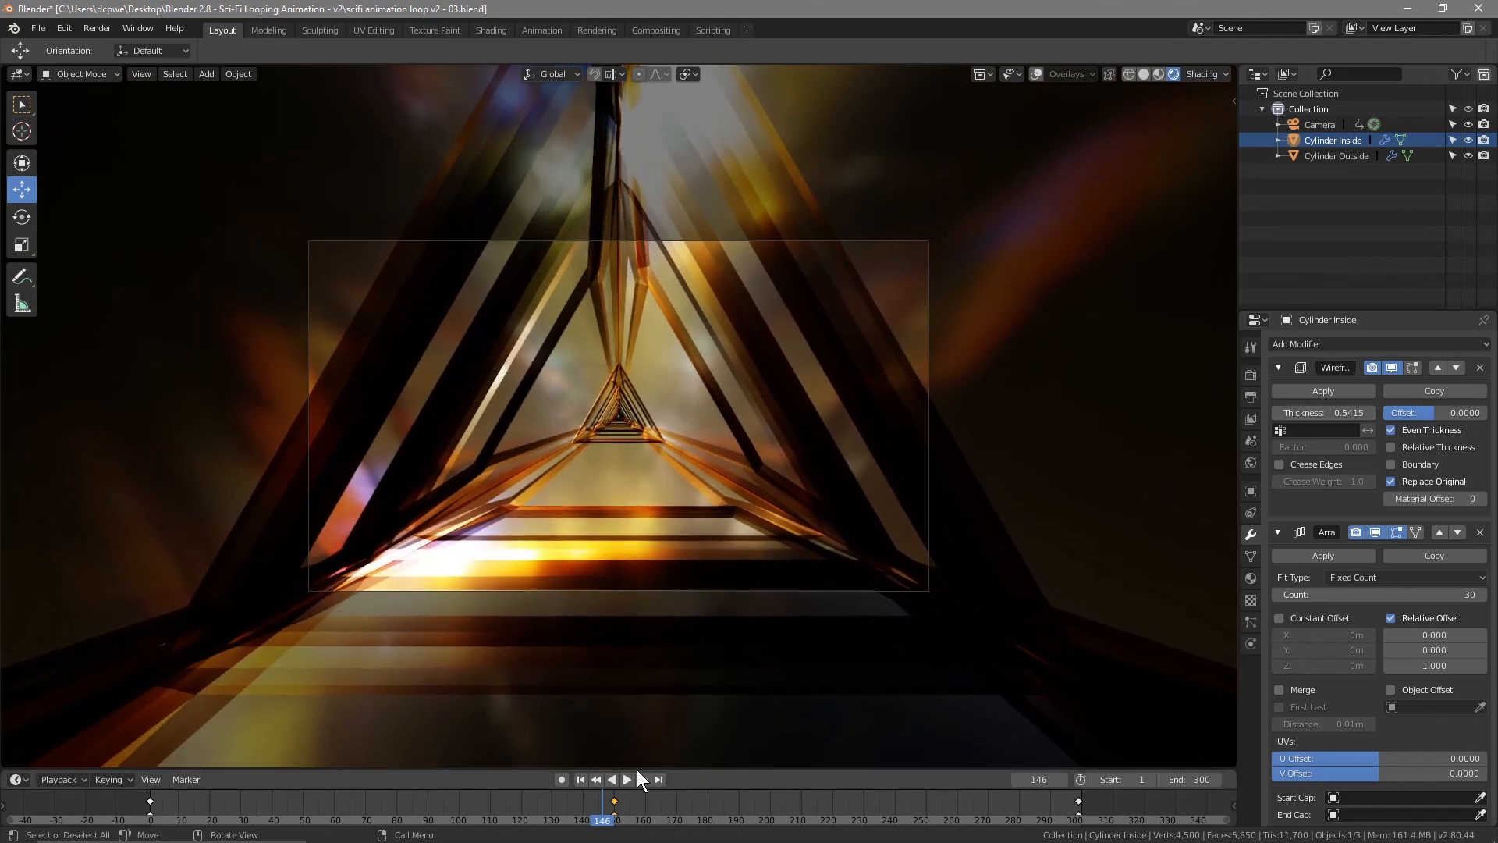
pyautogui.click(613, 778)
pyautogui.click(613, 778)
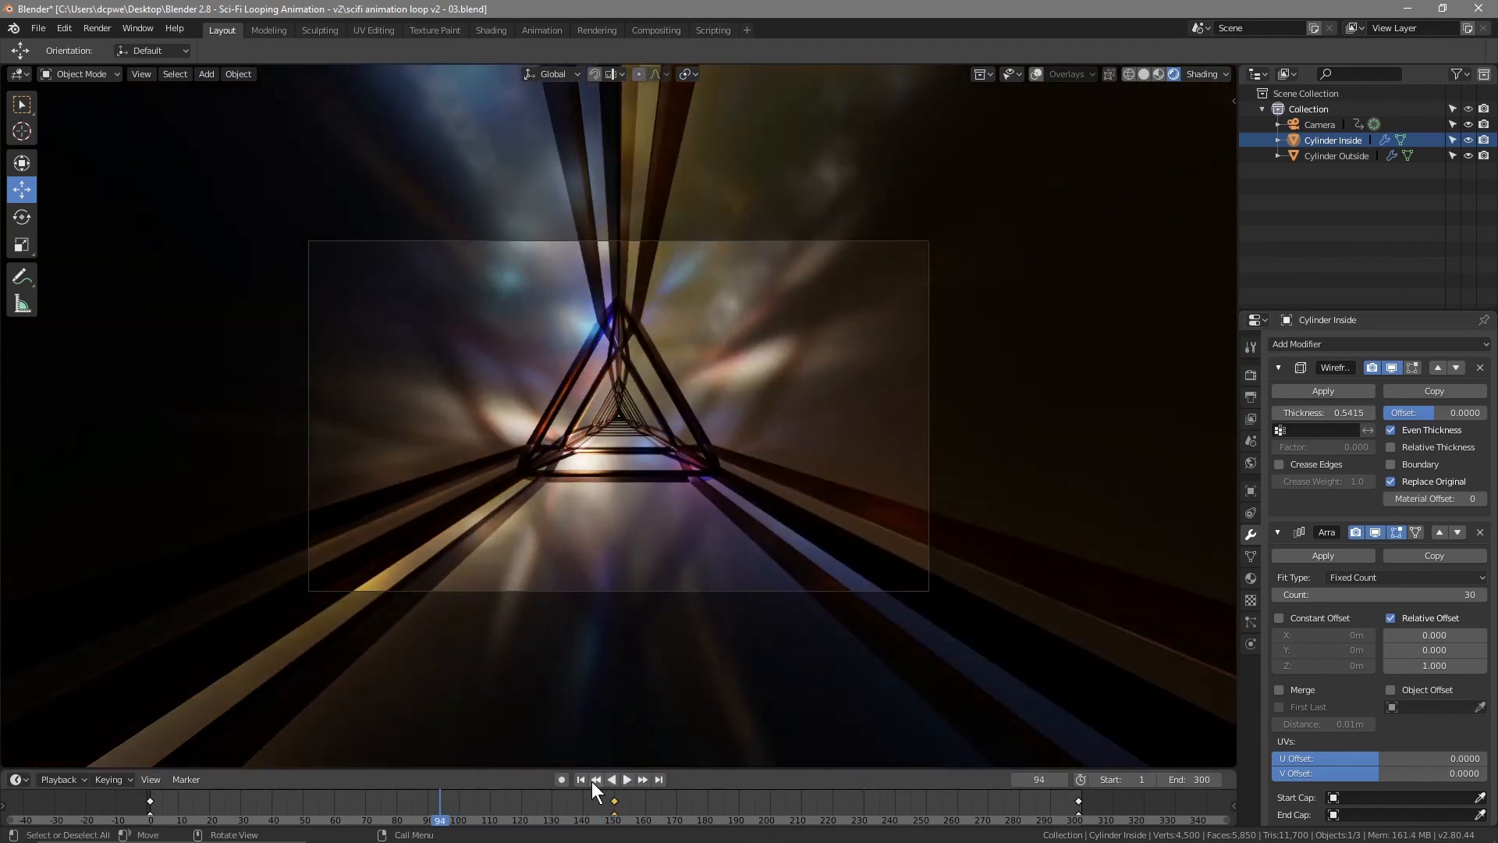
pyautogui.click(593, 778)
pyautogui.click(621, 777)
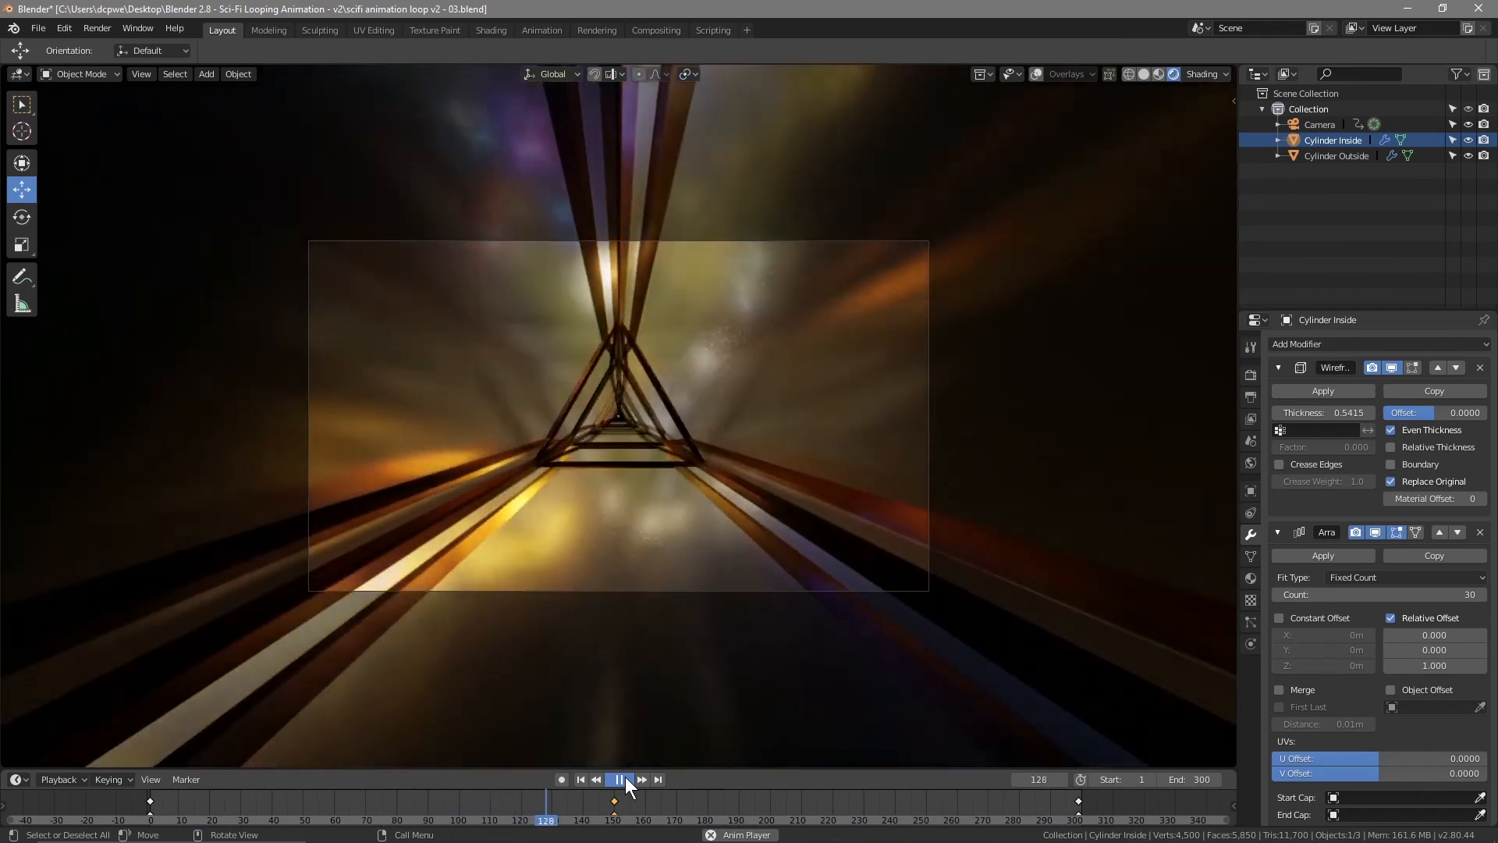
pyautogui.click(625, 775)
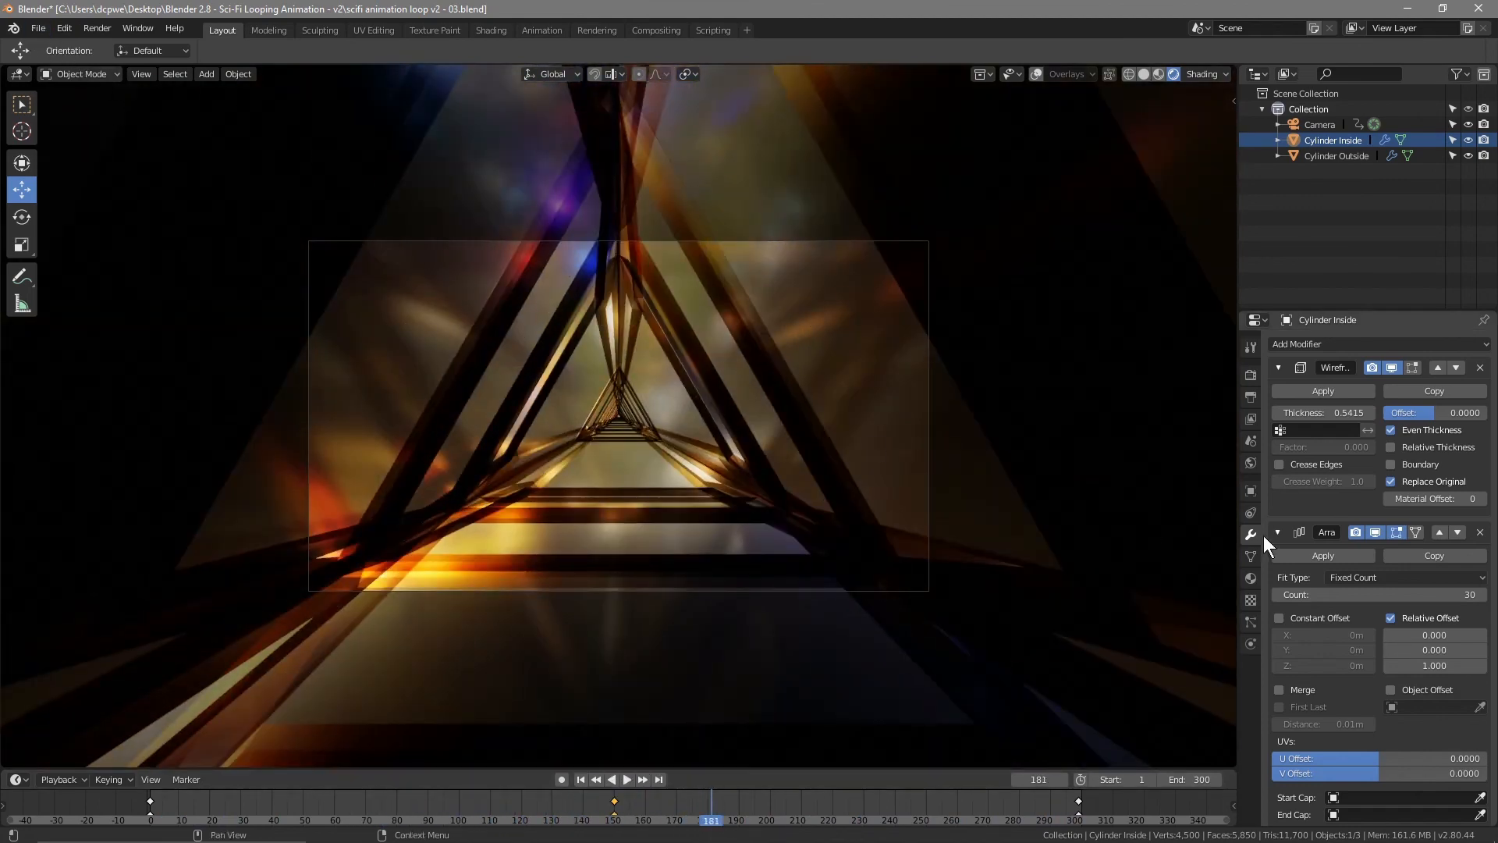
# Quit Blender without saving the Wireframe modifier experiments, and close the project folder window
pyautogui.click(1477, 12)
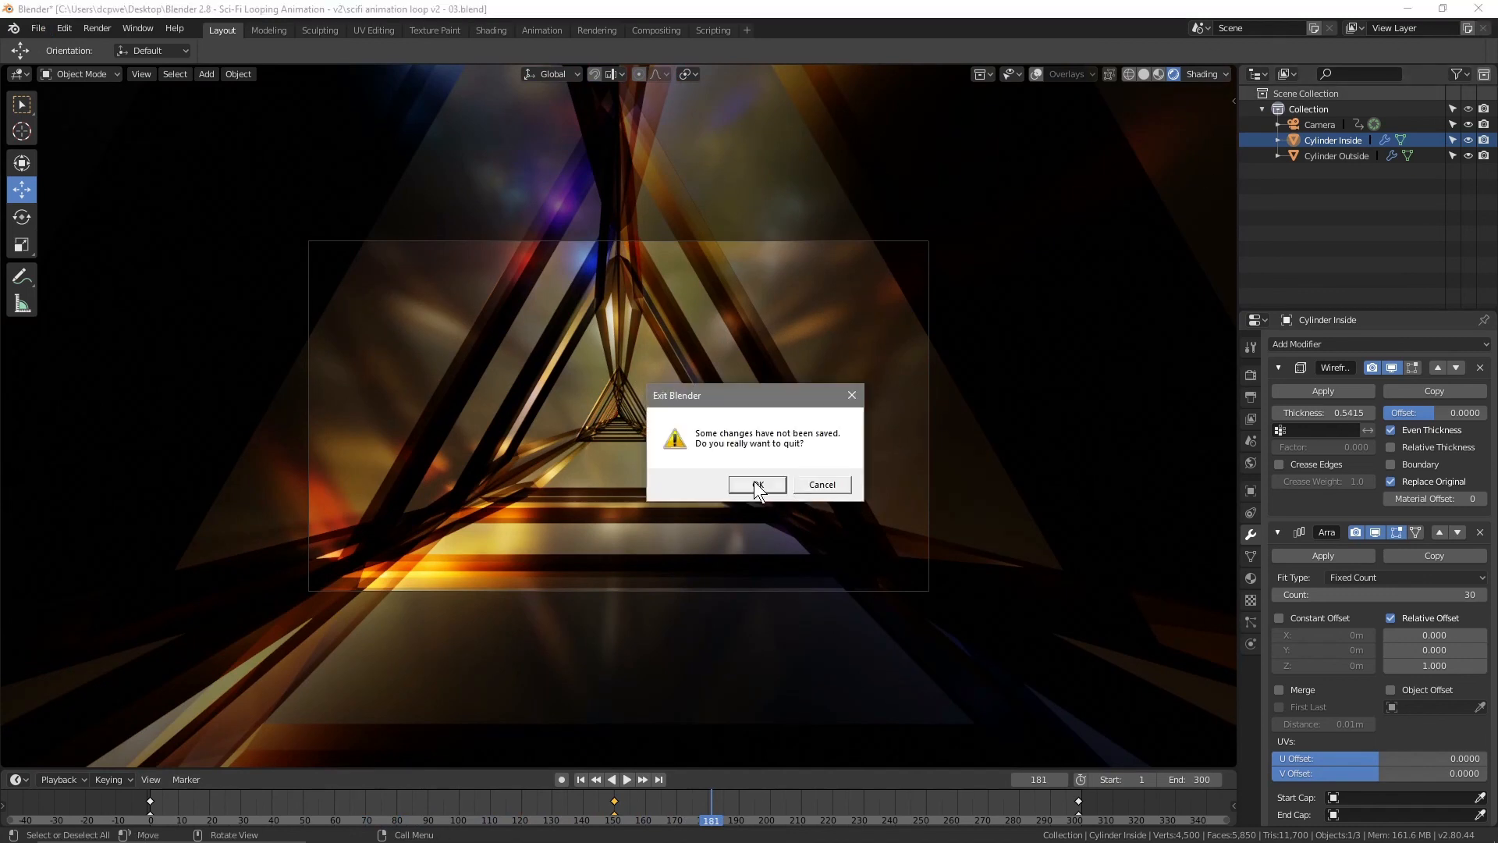
pyautogui.click(754, 485)
pyautogui.click(1335, 163)
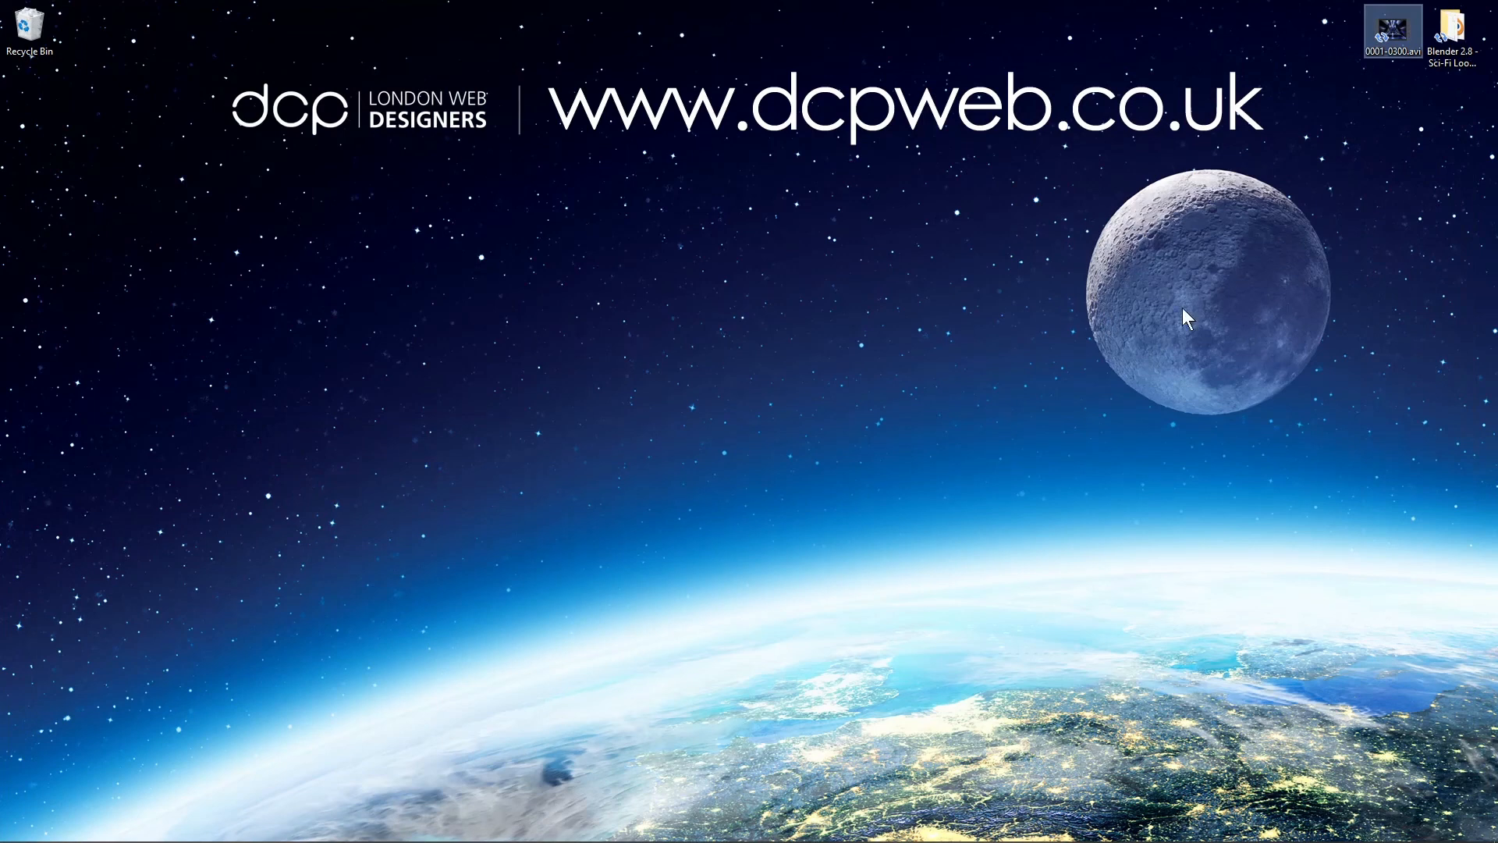